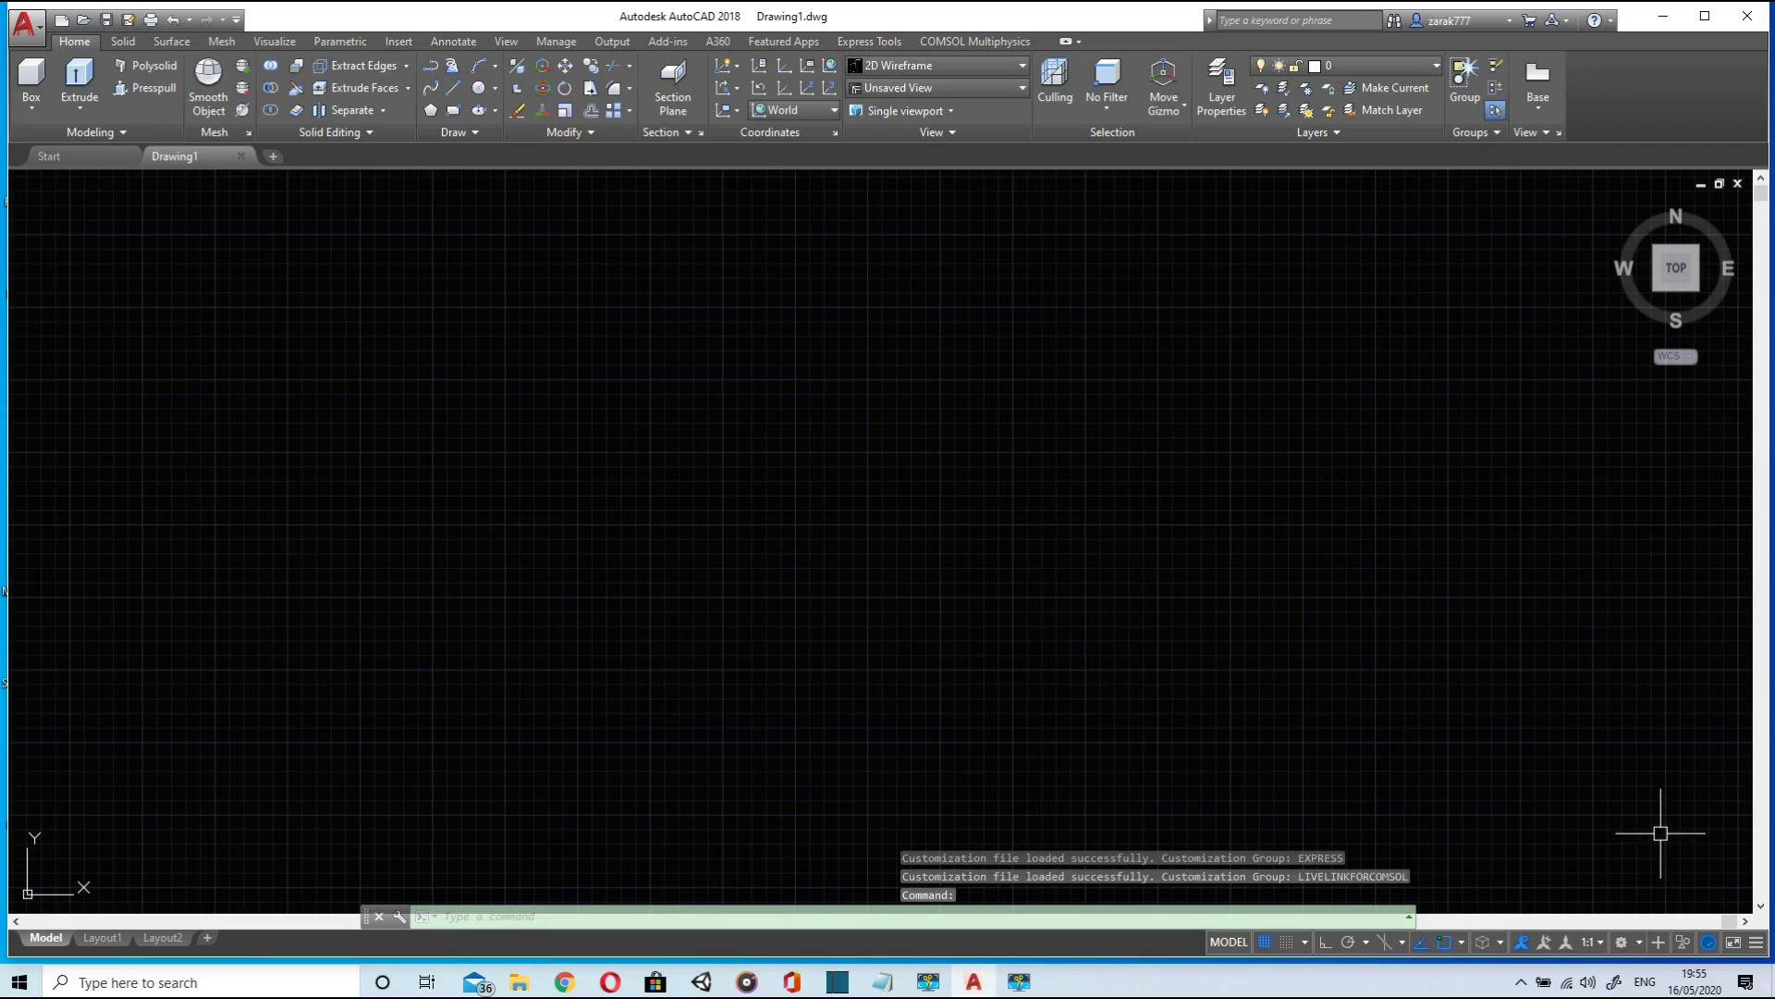
# - Copy the whole coordinate list from New Text Document in Notepad and return to AutoCAD
pyautogui.click(1669, 17)
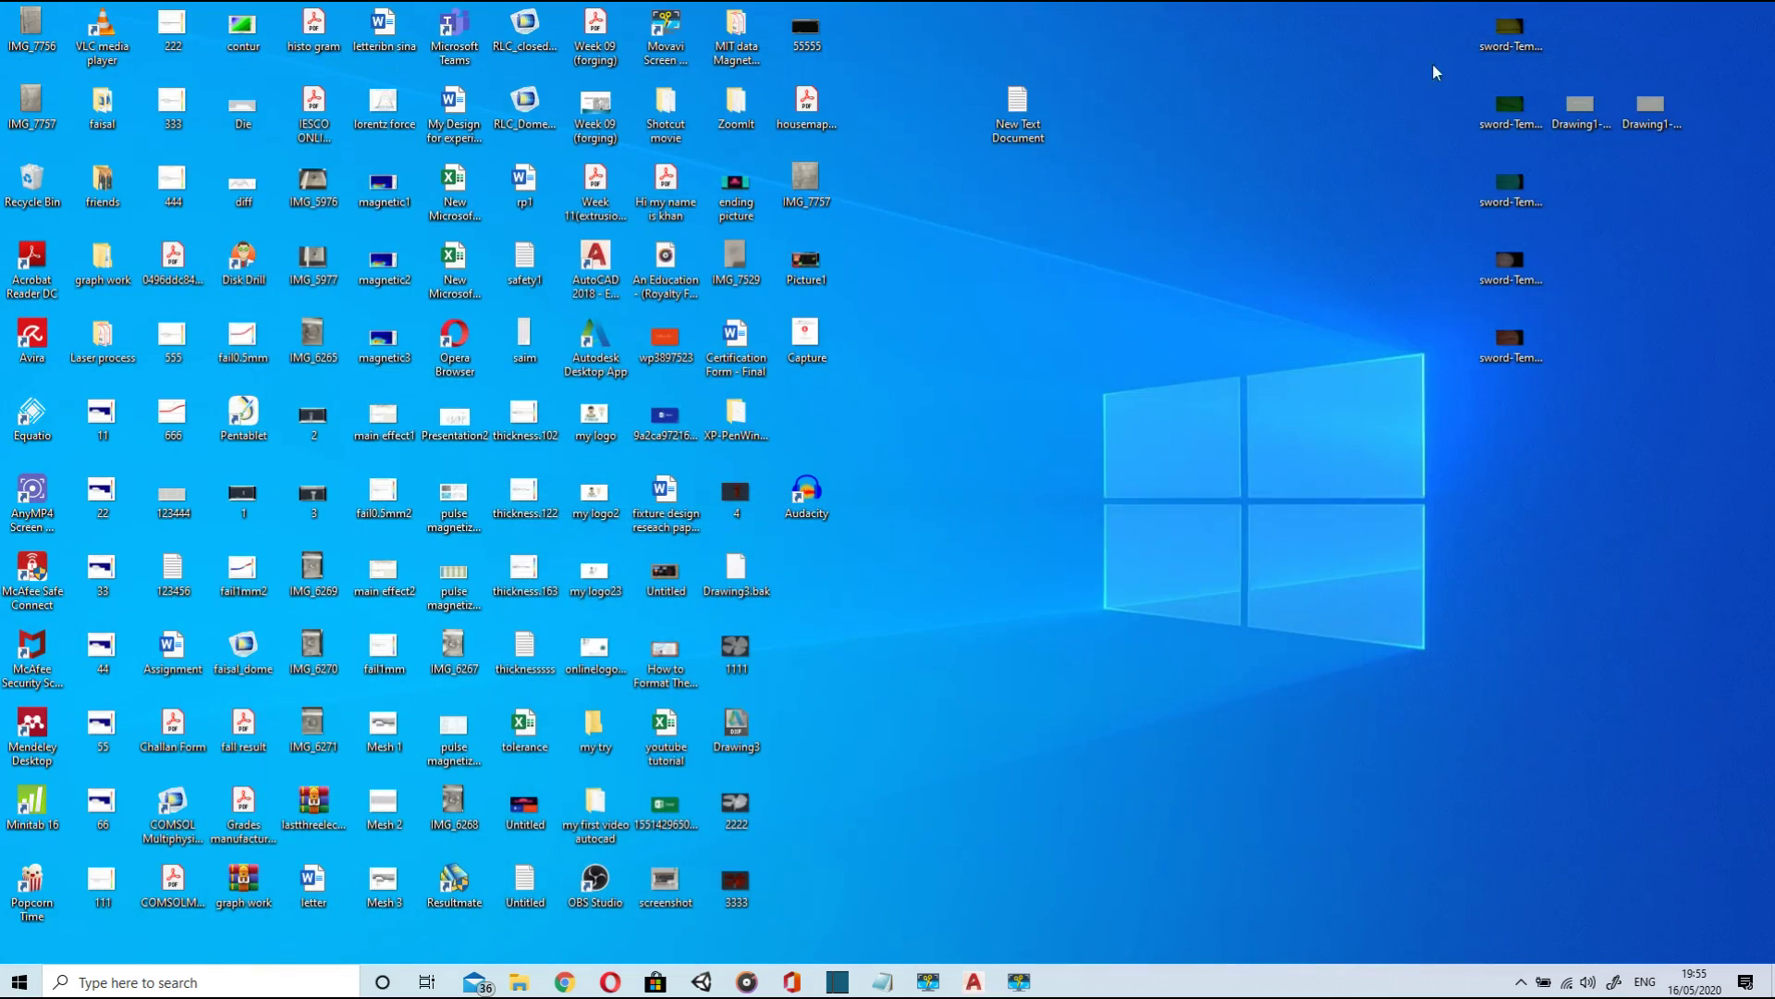
pyautogui.doubleClick(1018, 109)
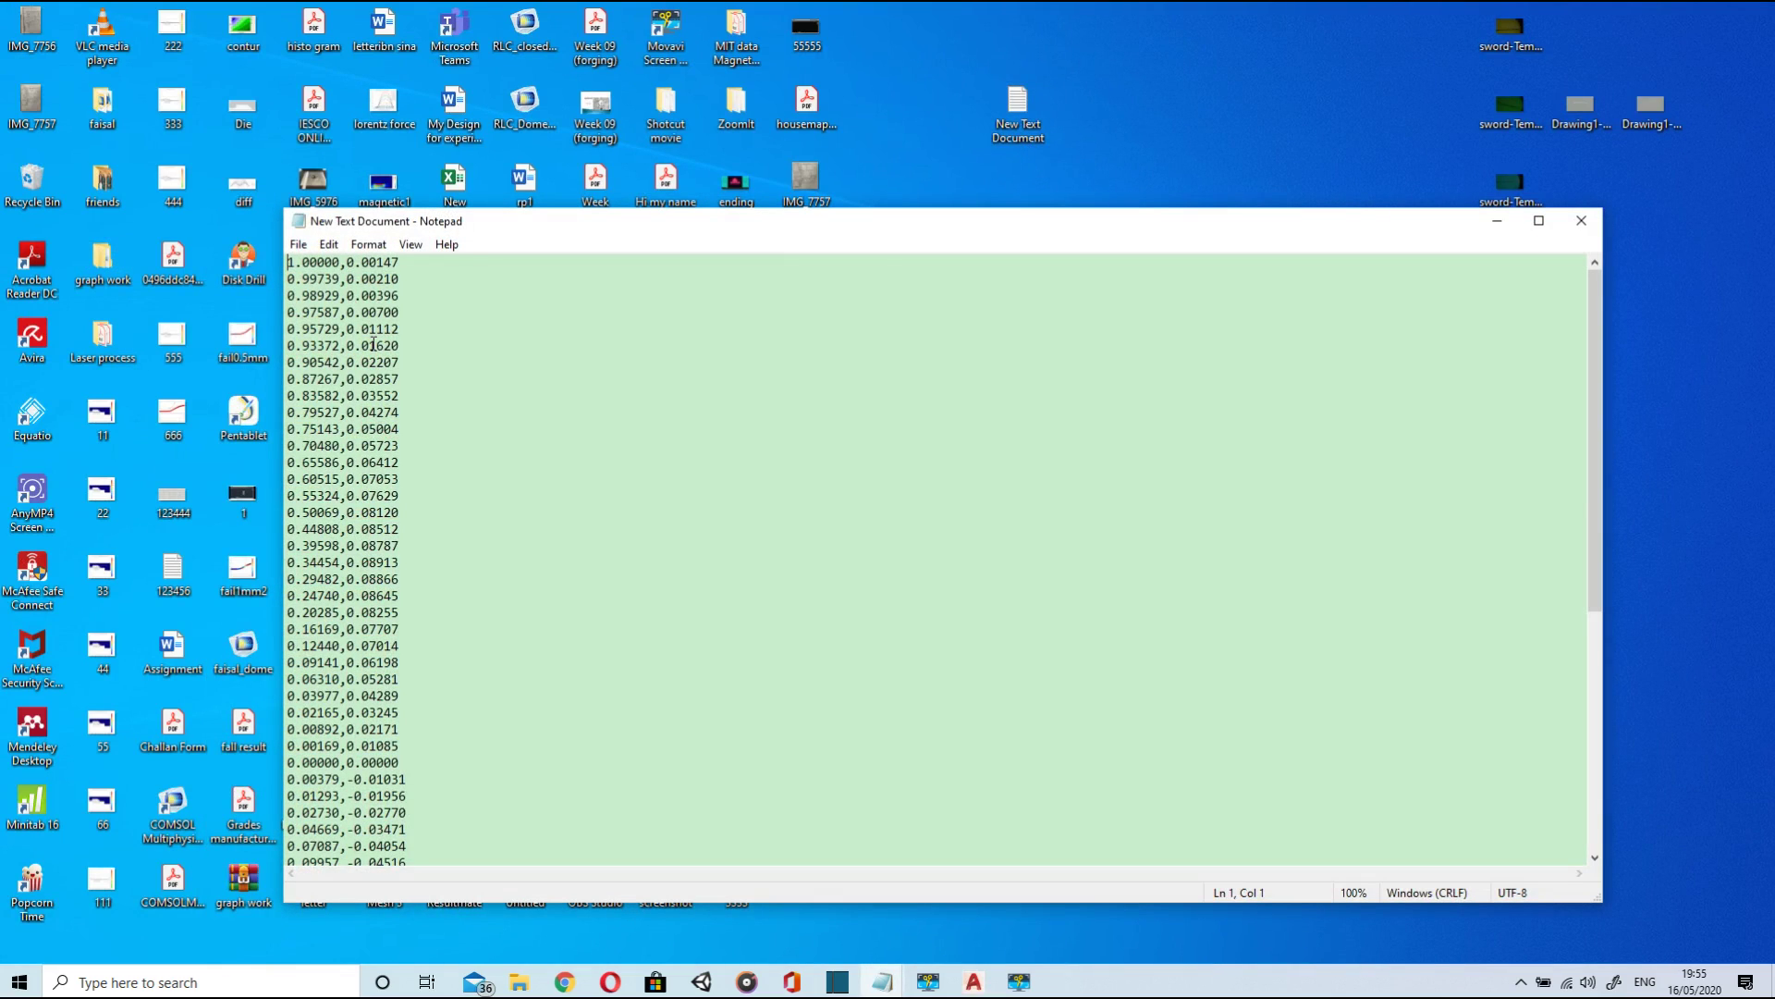
pyautogui.hotkey('ctrl', 'a')
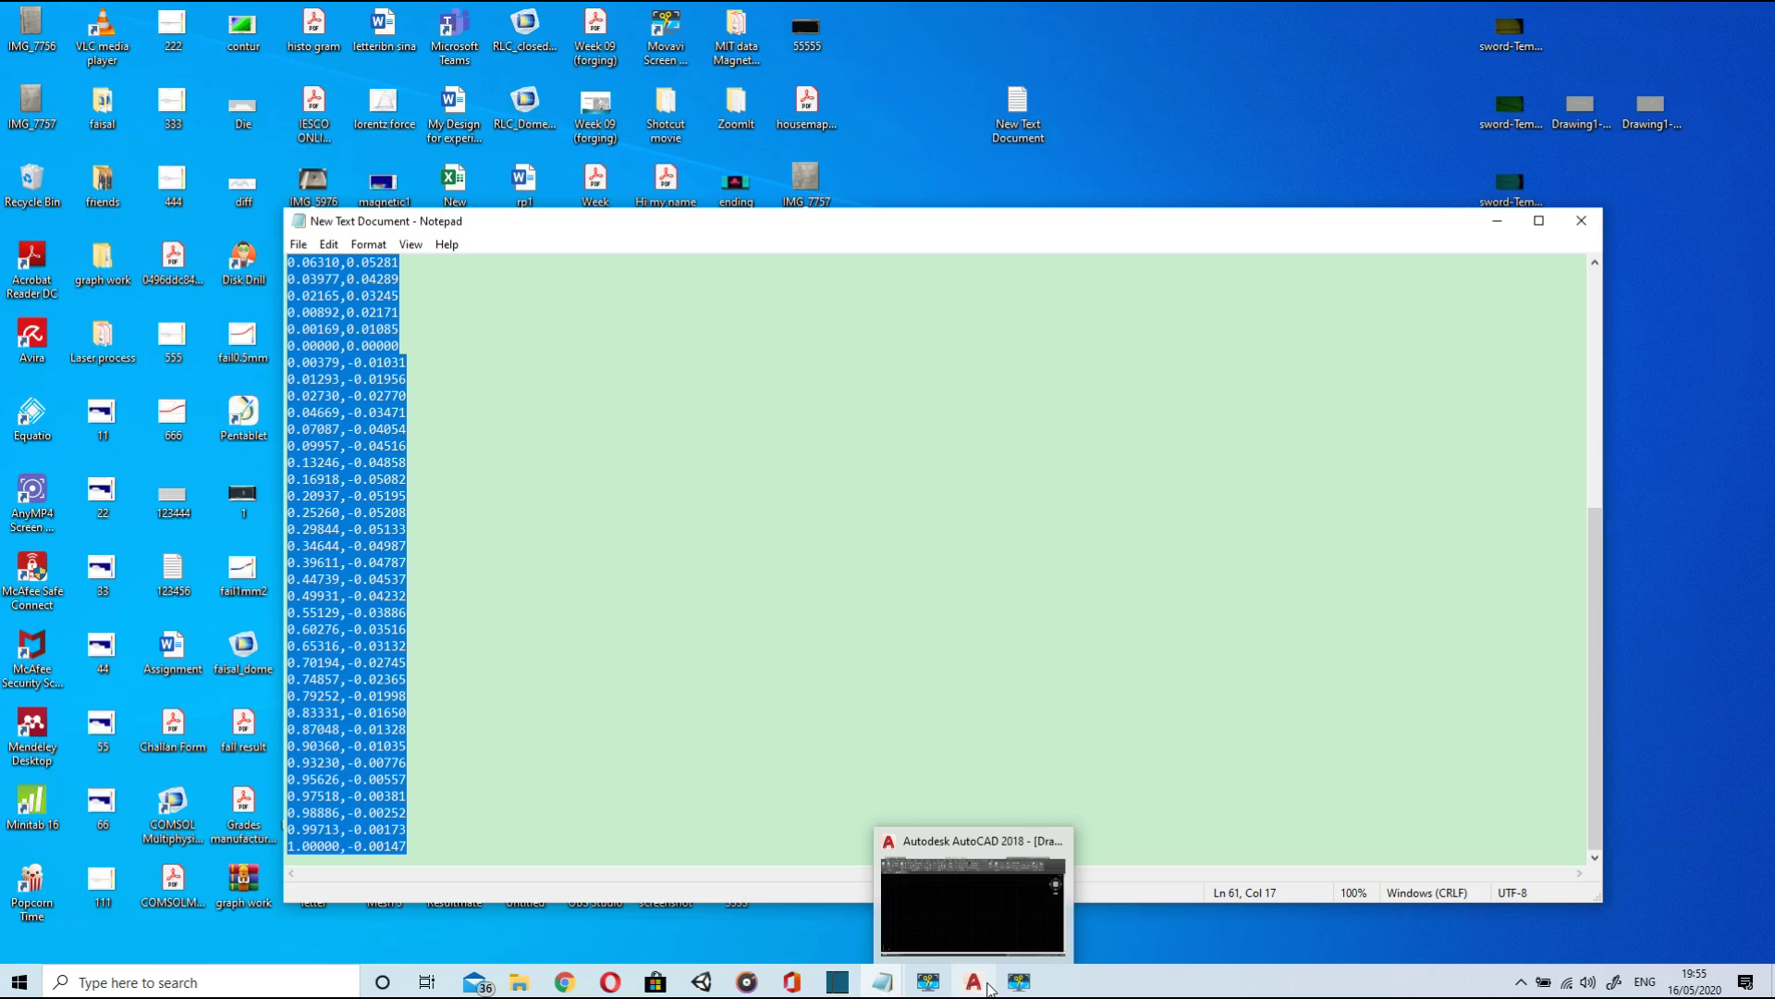
pyautogui.click(988, 986)
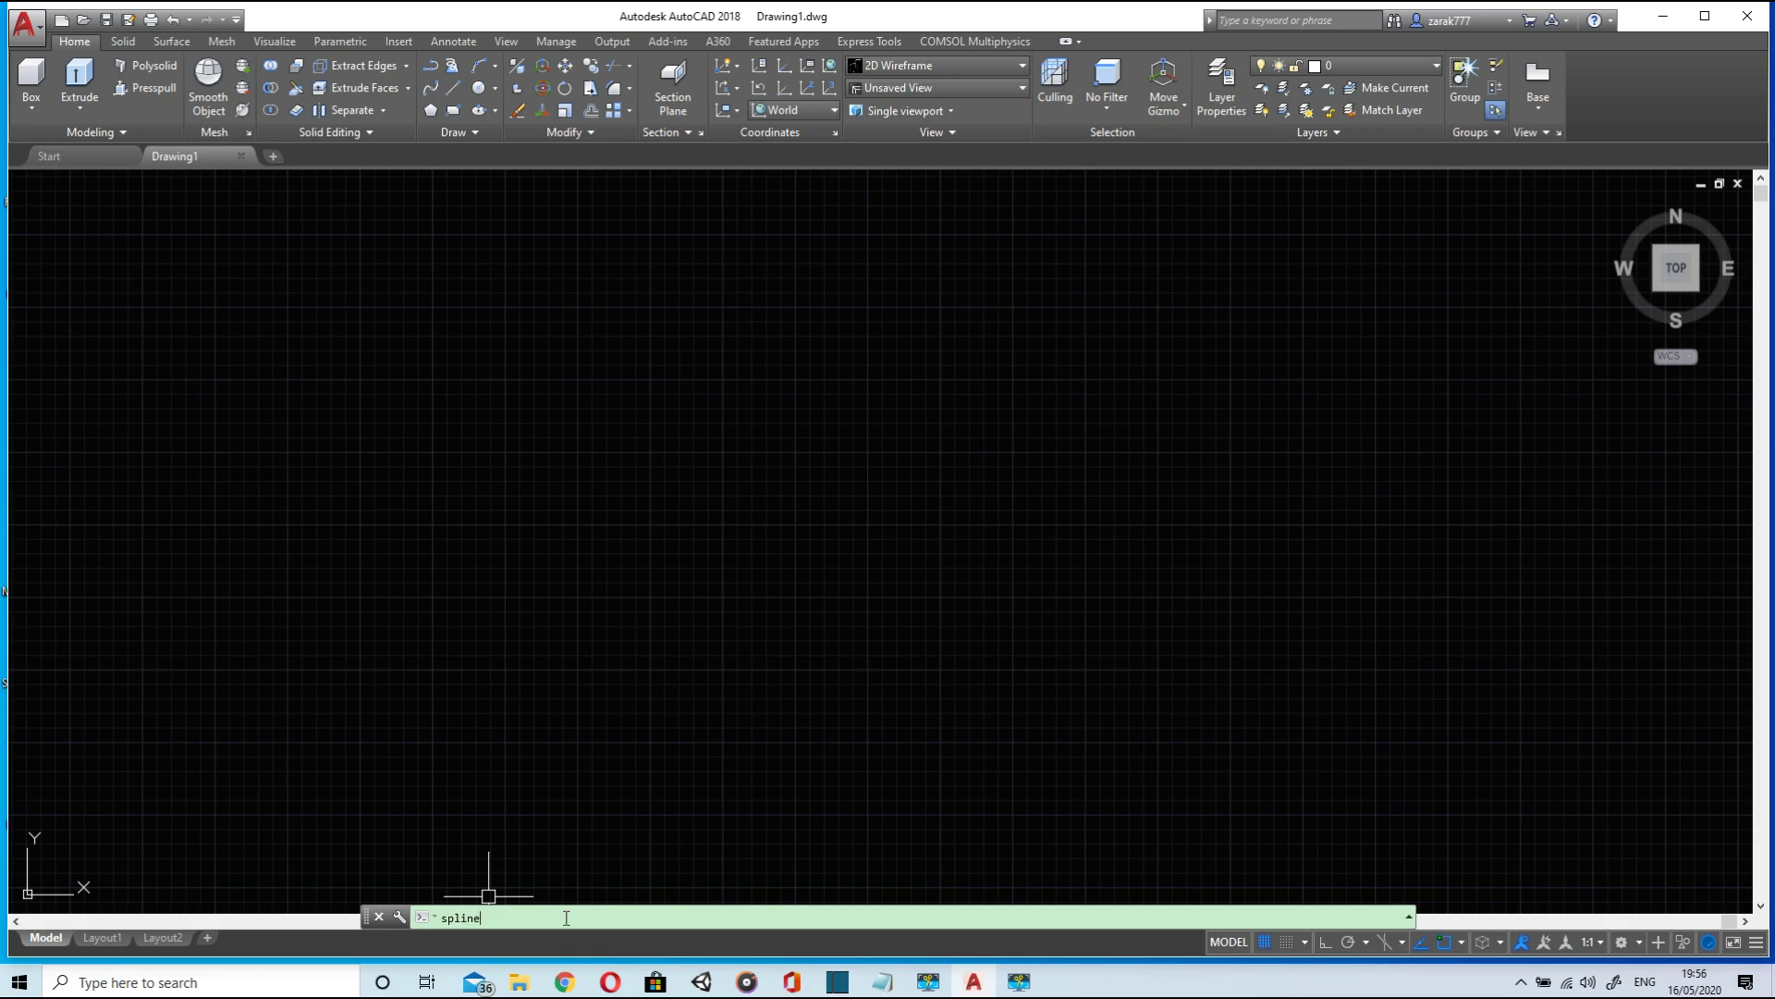
# - Run SPLINE, paste the copied coordinates as its points, and end the airfoil spline
pyautogui.write('spline')
pyautogui.press('Return')
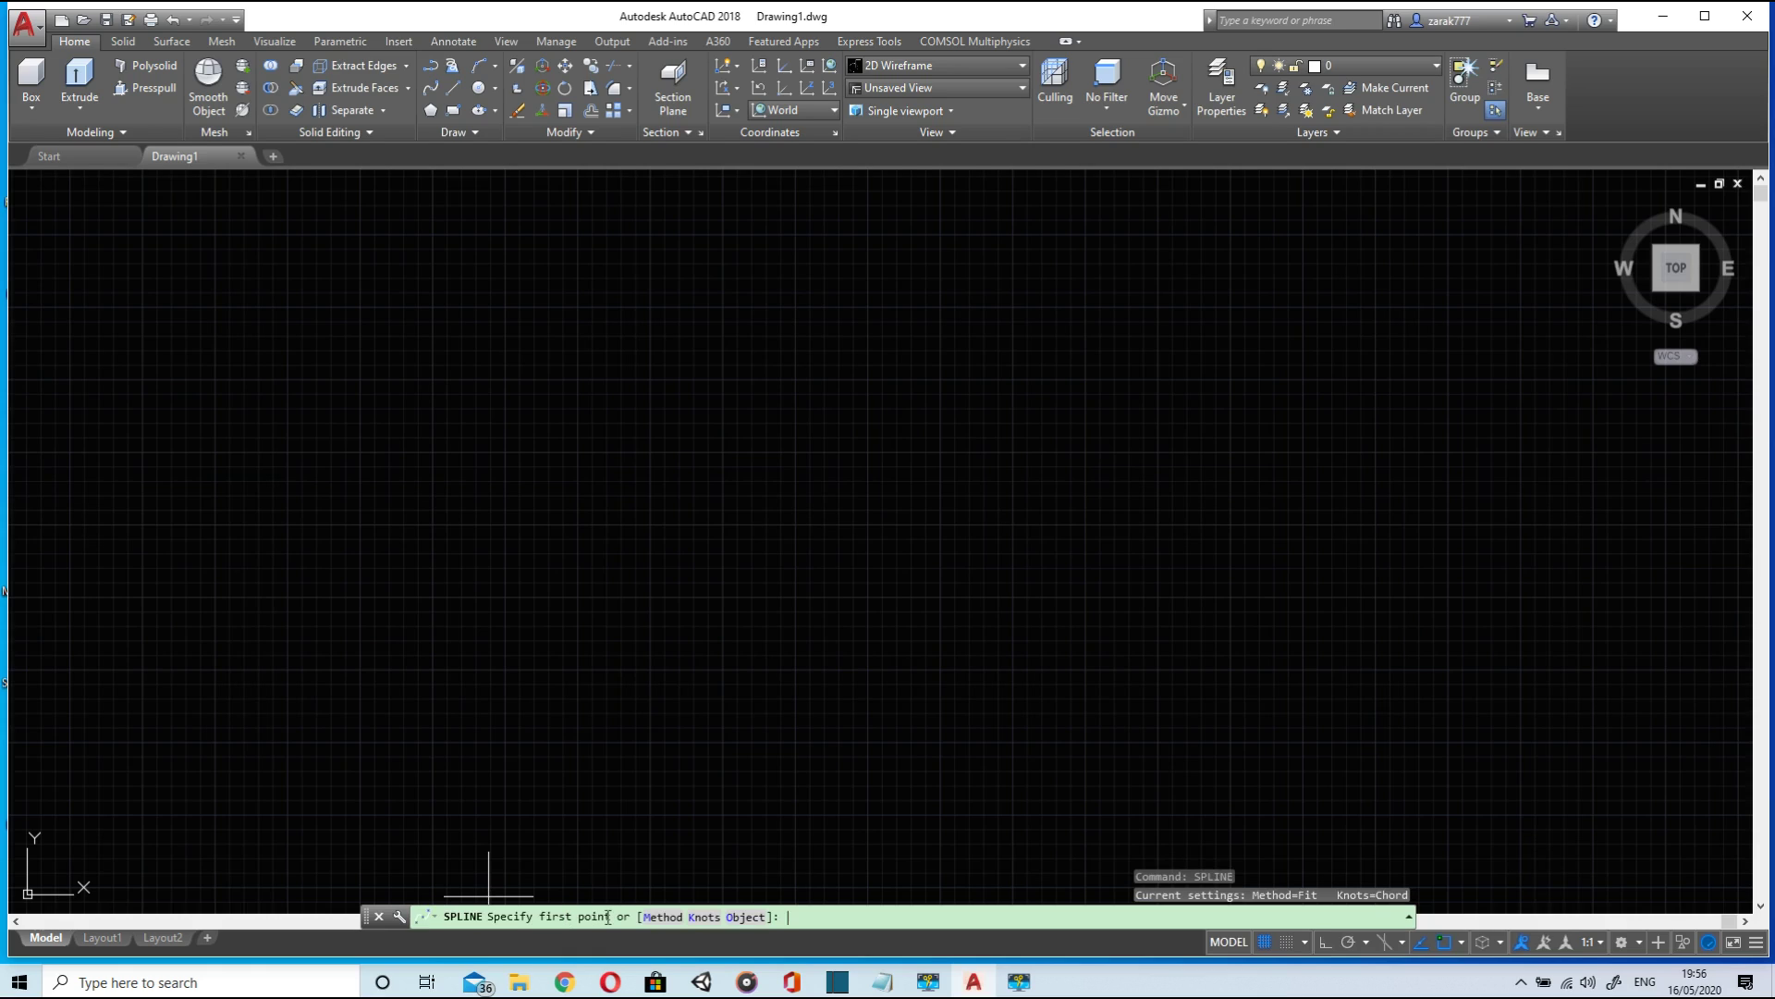
pyautogui.rightClick(815, 918)
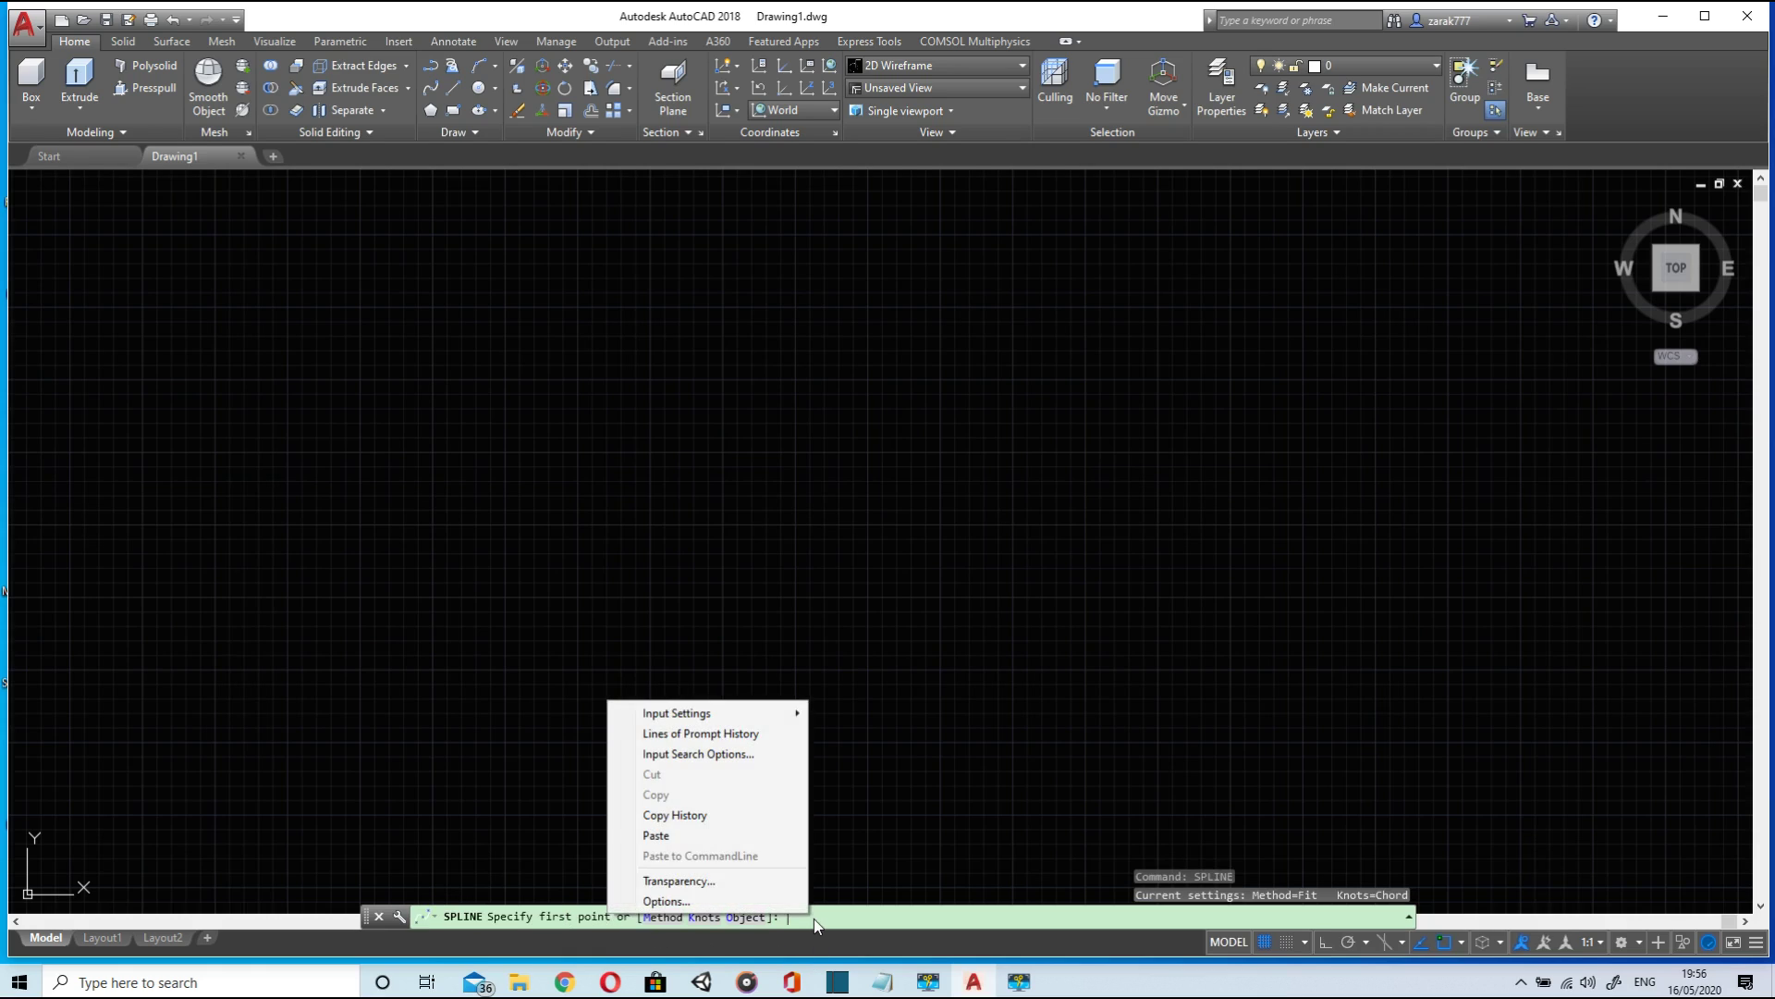
pyautogui.click(734, 834)
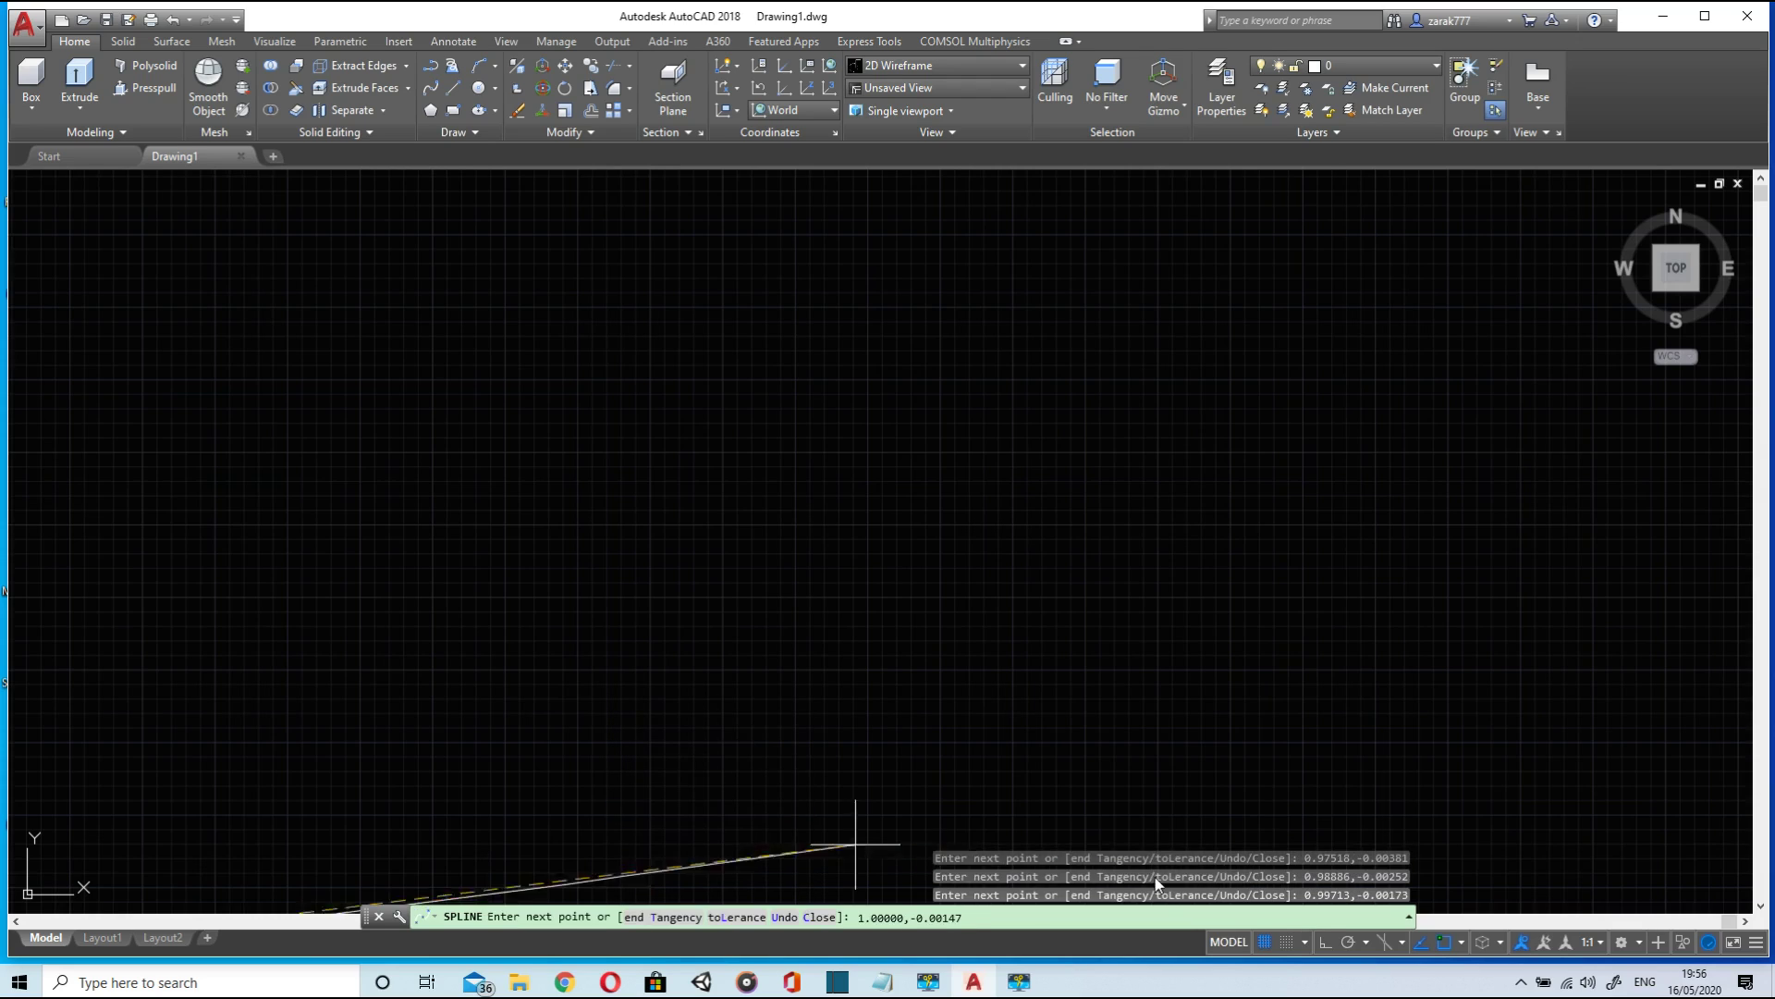
pyautogui.scroll(-5, 705, 648)
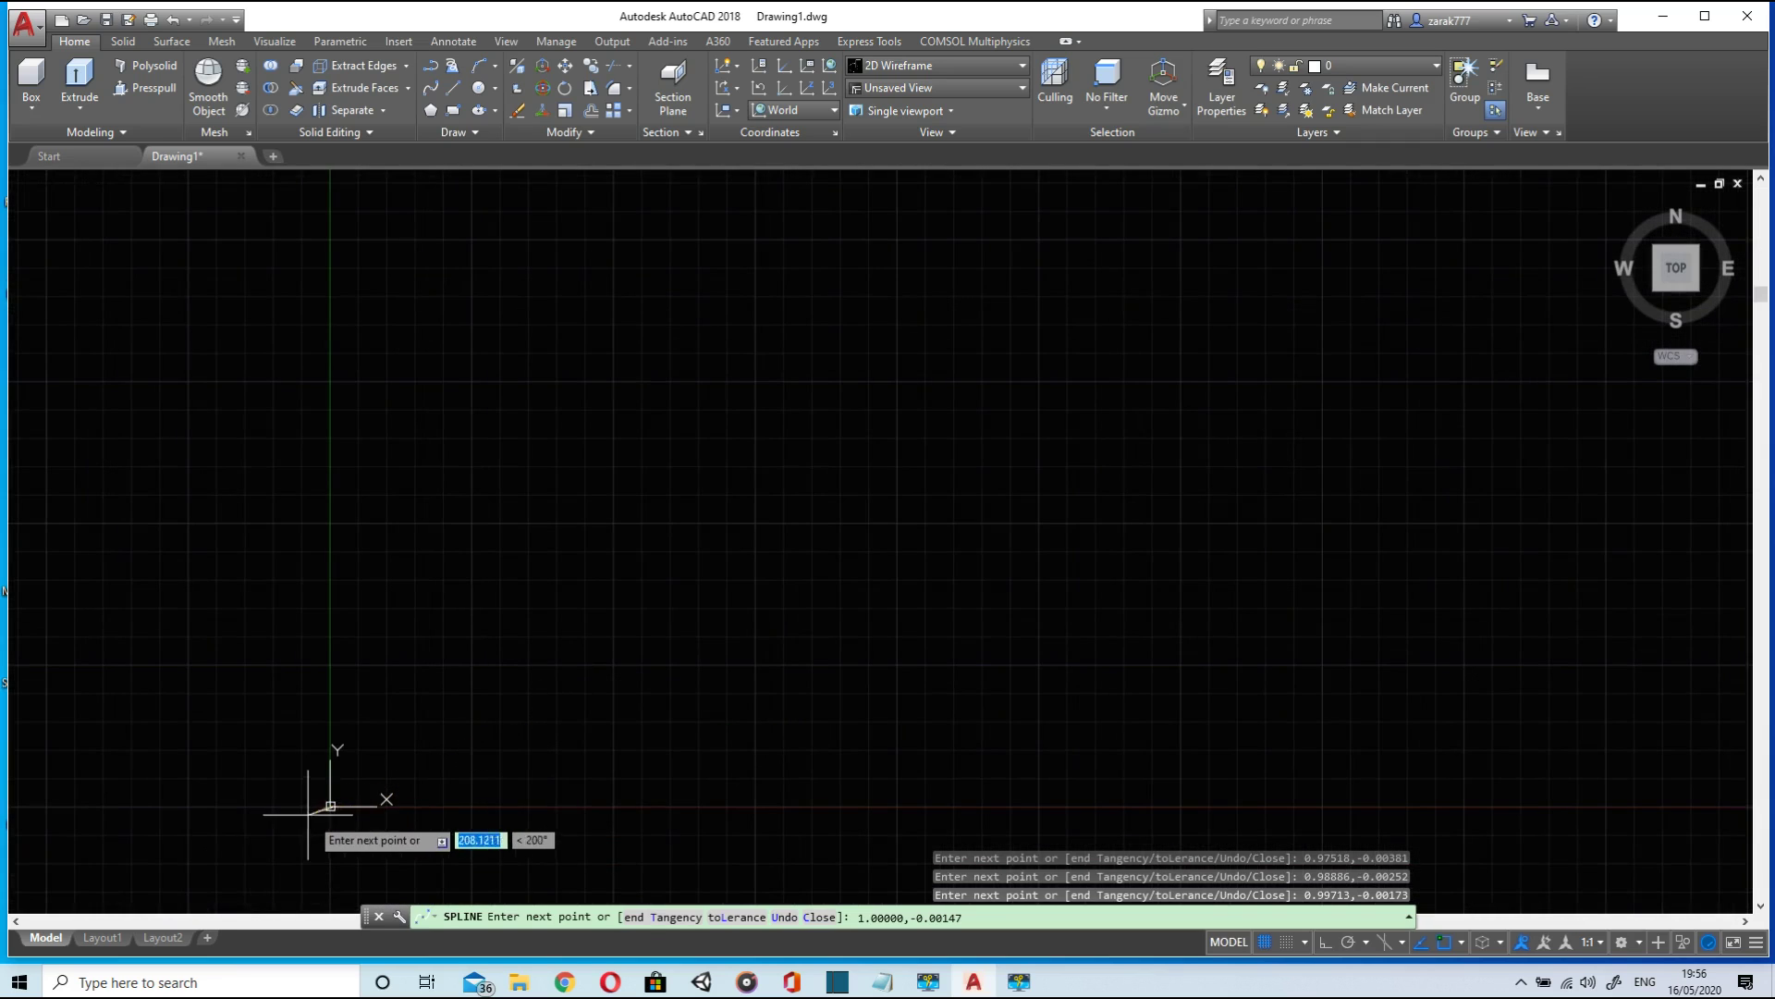
pyautogui.scroll(5, 308, 814)
pyautogui.scroll(5, 367, 899)
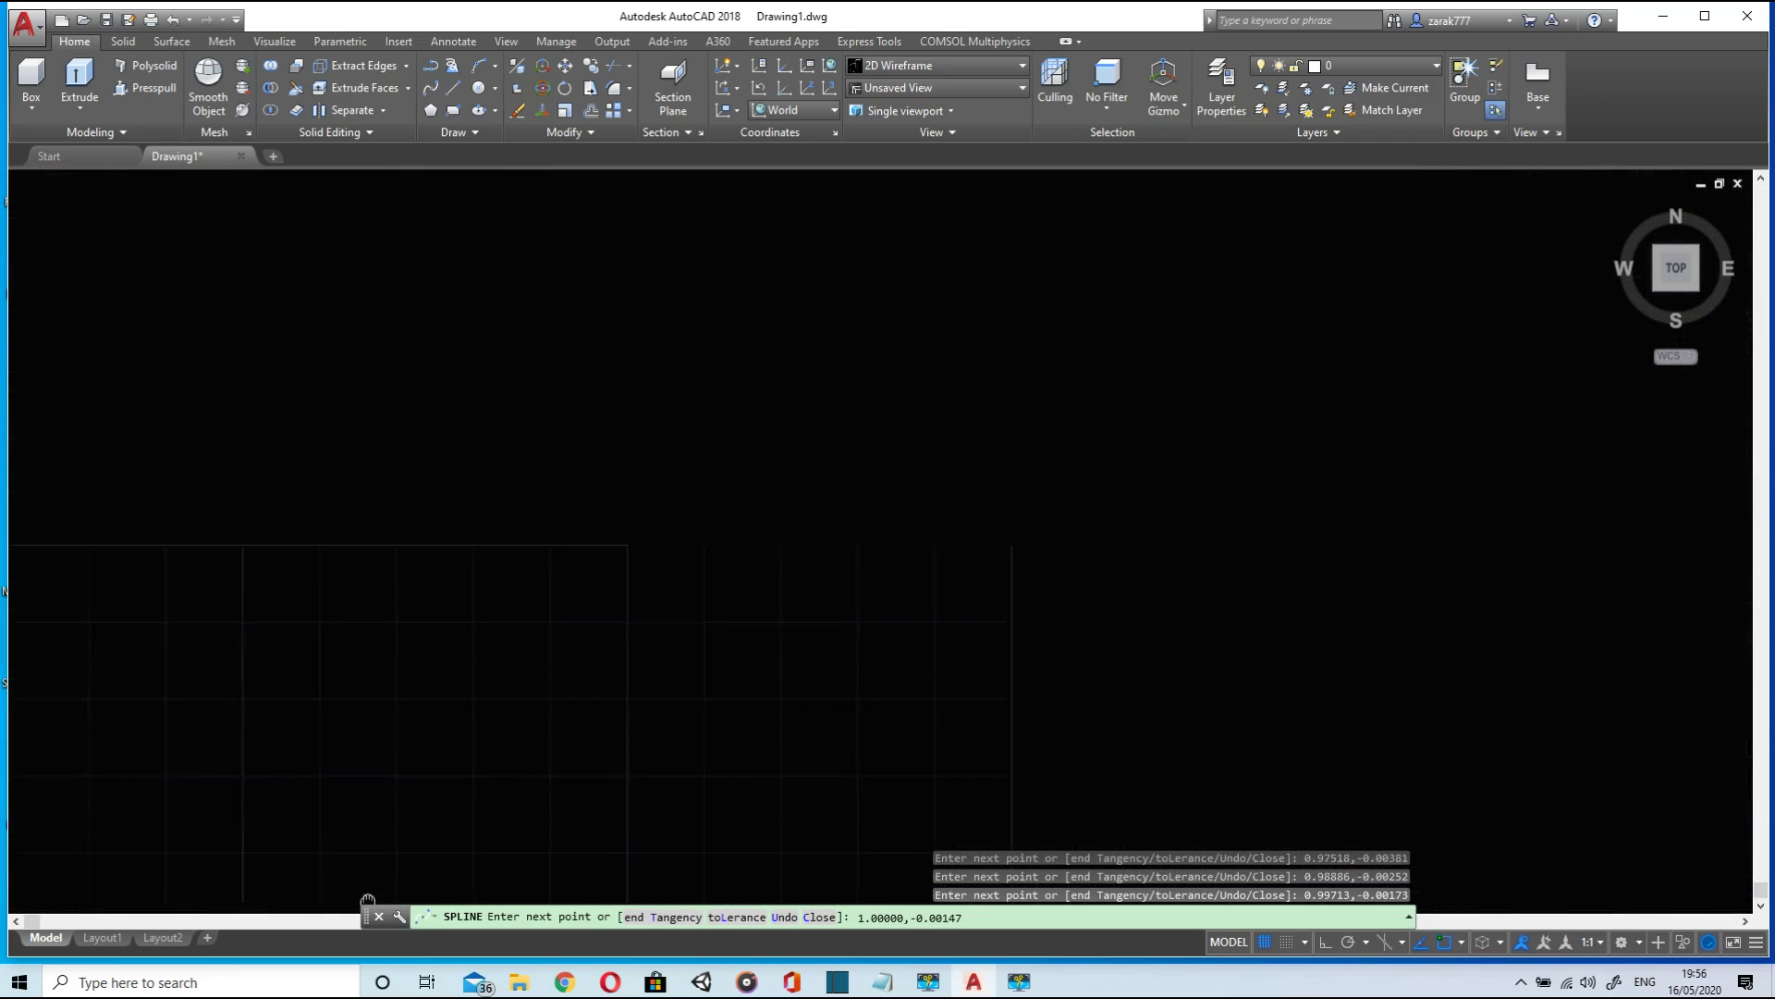
pyautogui.scroll(-5, 398, 832)
pyautogui.scroll(4, 656, 721)
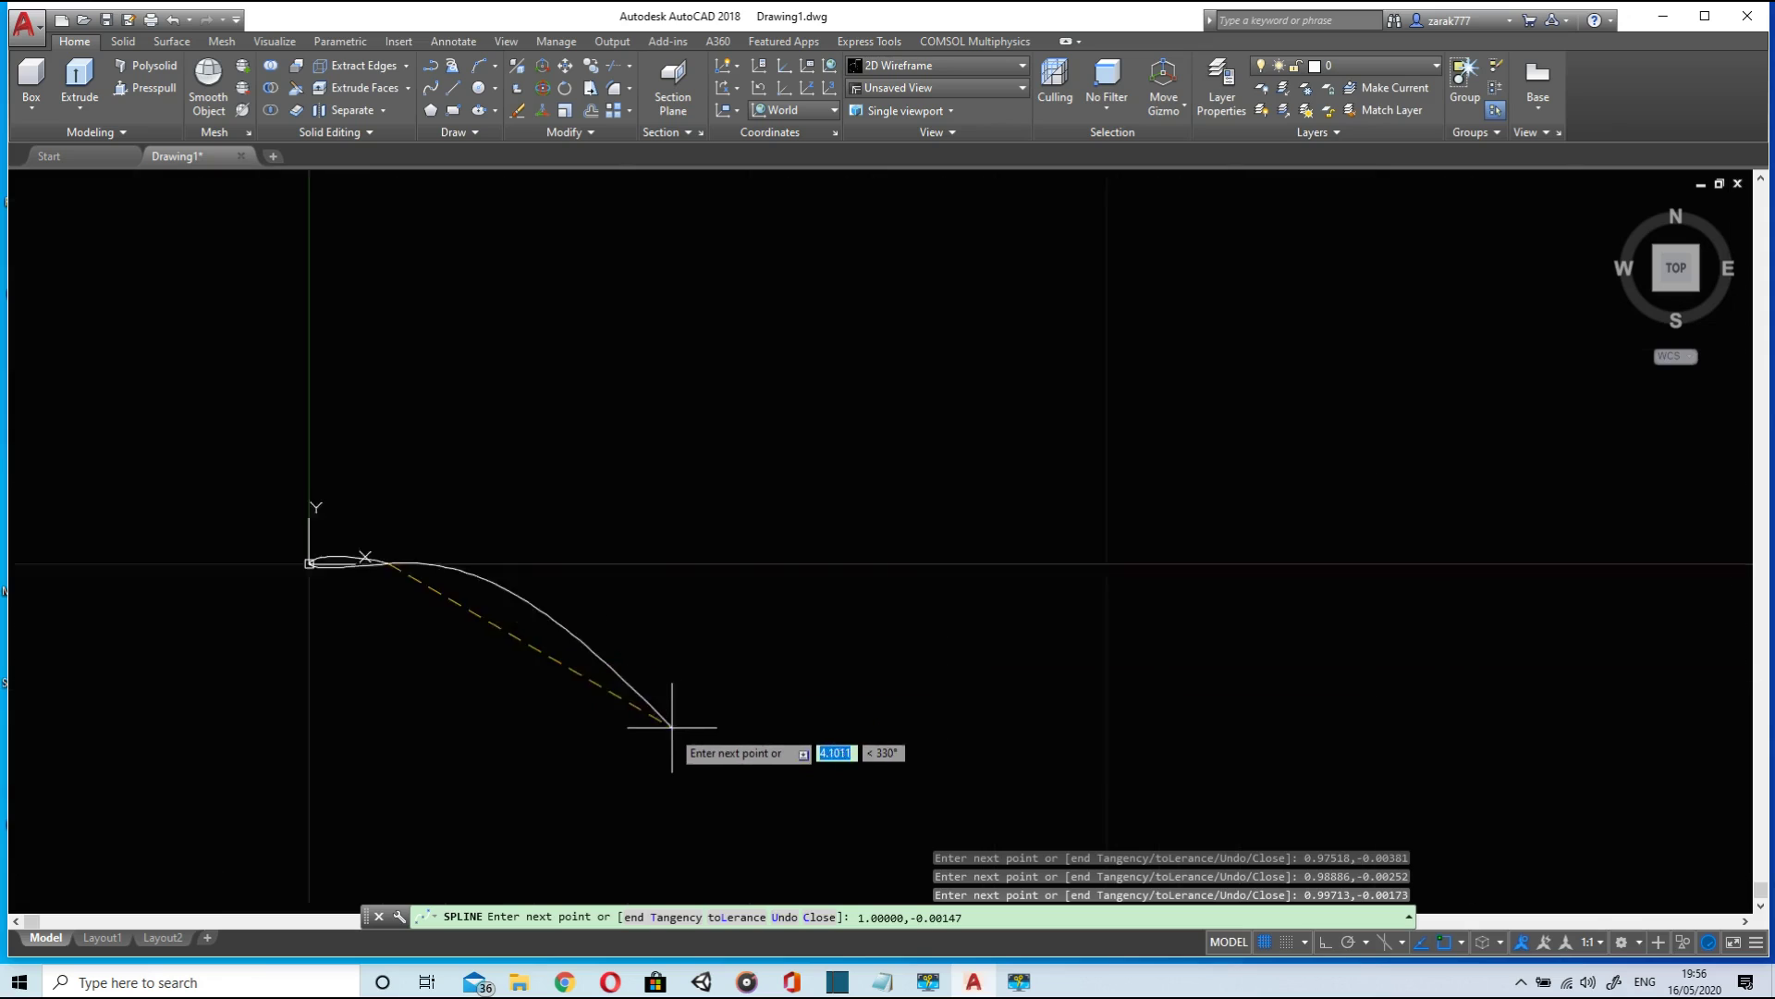
pyautogui.scroll(2, 555, 647)
pyautogui.scroll(4, 158, 462)
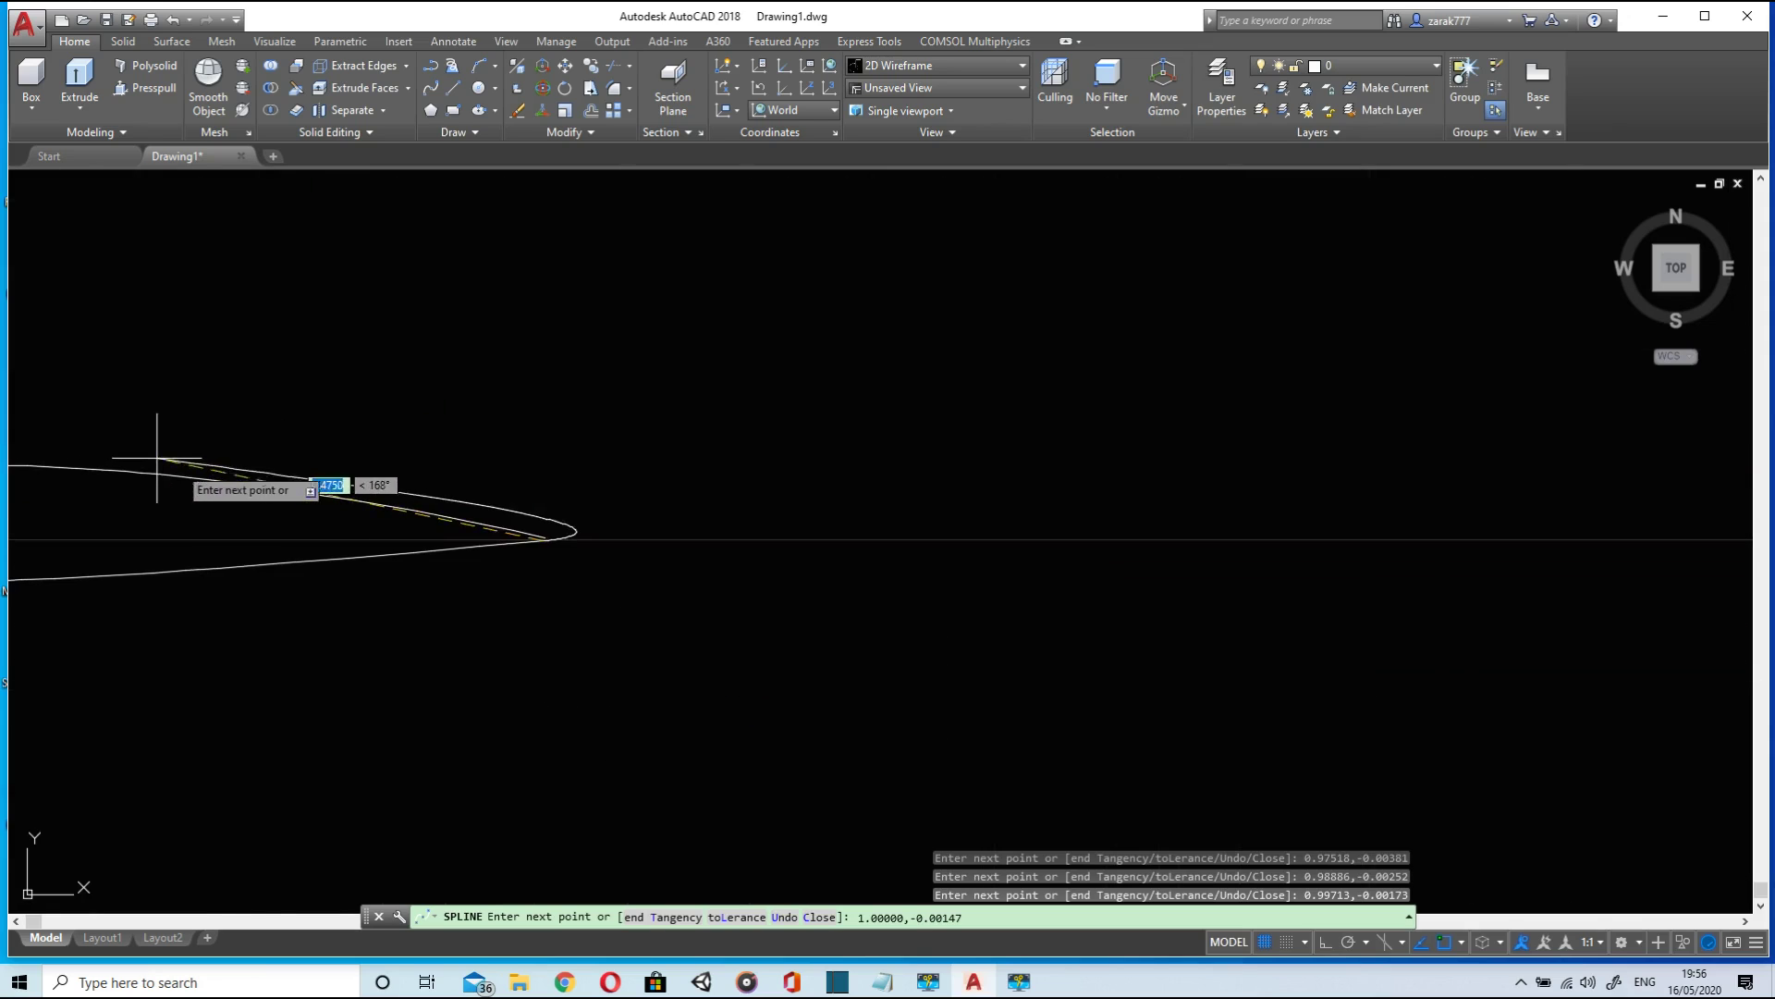
pyautogui.moveTo(497, 470); pyautogui.dragTo(934, 519, button='middle')
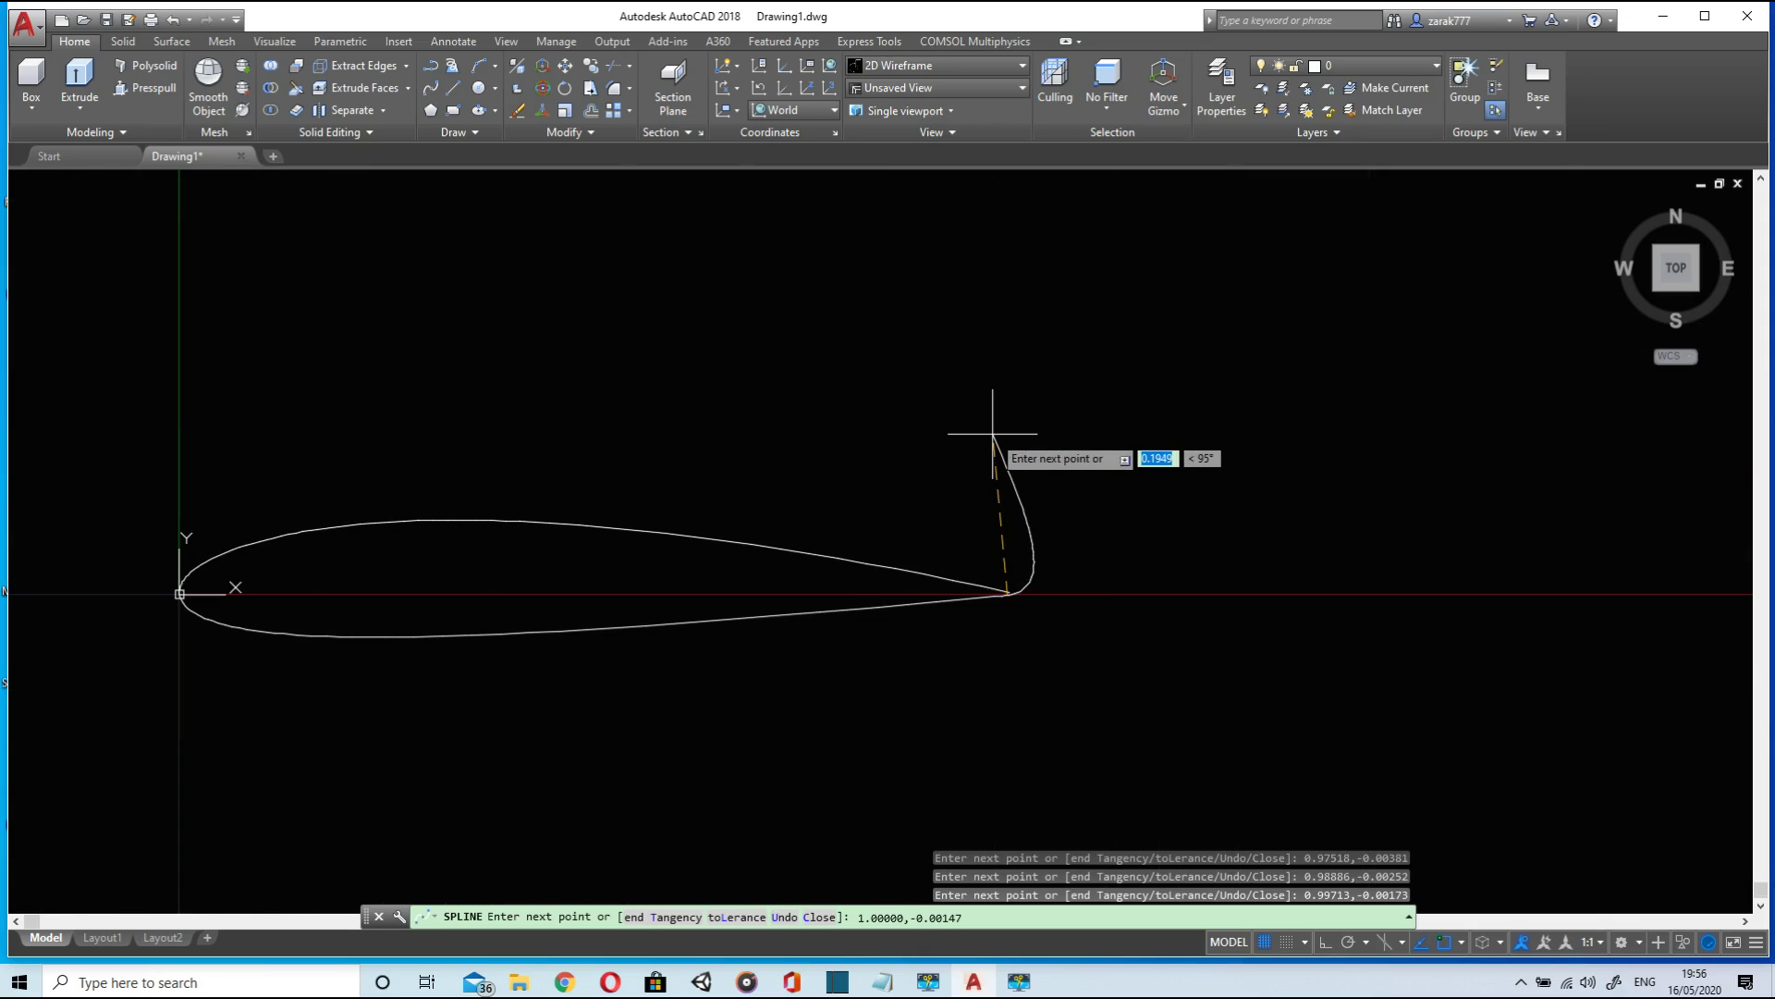
pyautogui.press('Return')
pyautogui.press('Return')
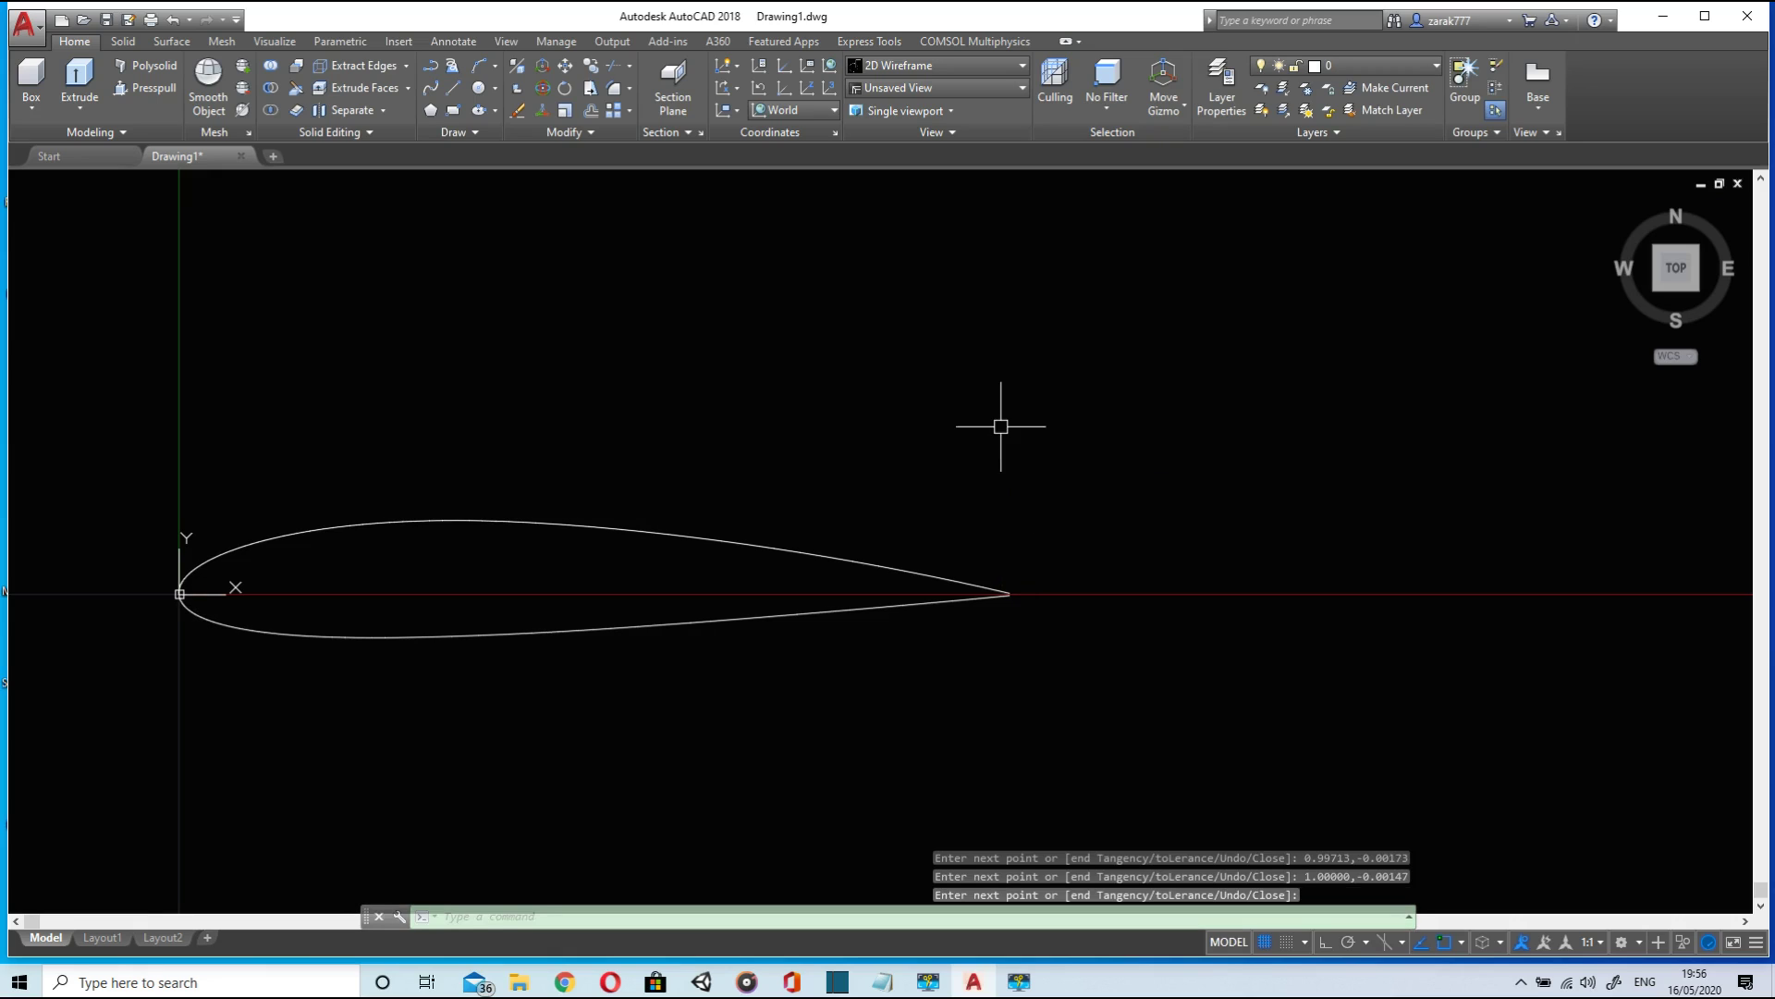
# - Draw a line across the open tail and a circle centred on its midpoint reaching its ends
pyautogui.click(453, 88)
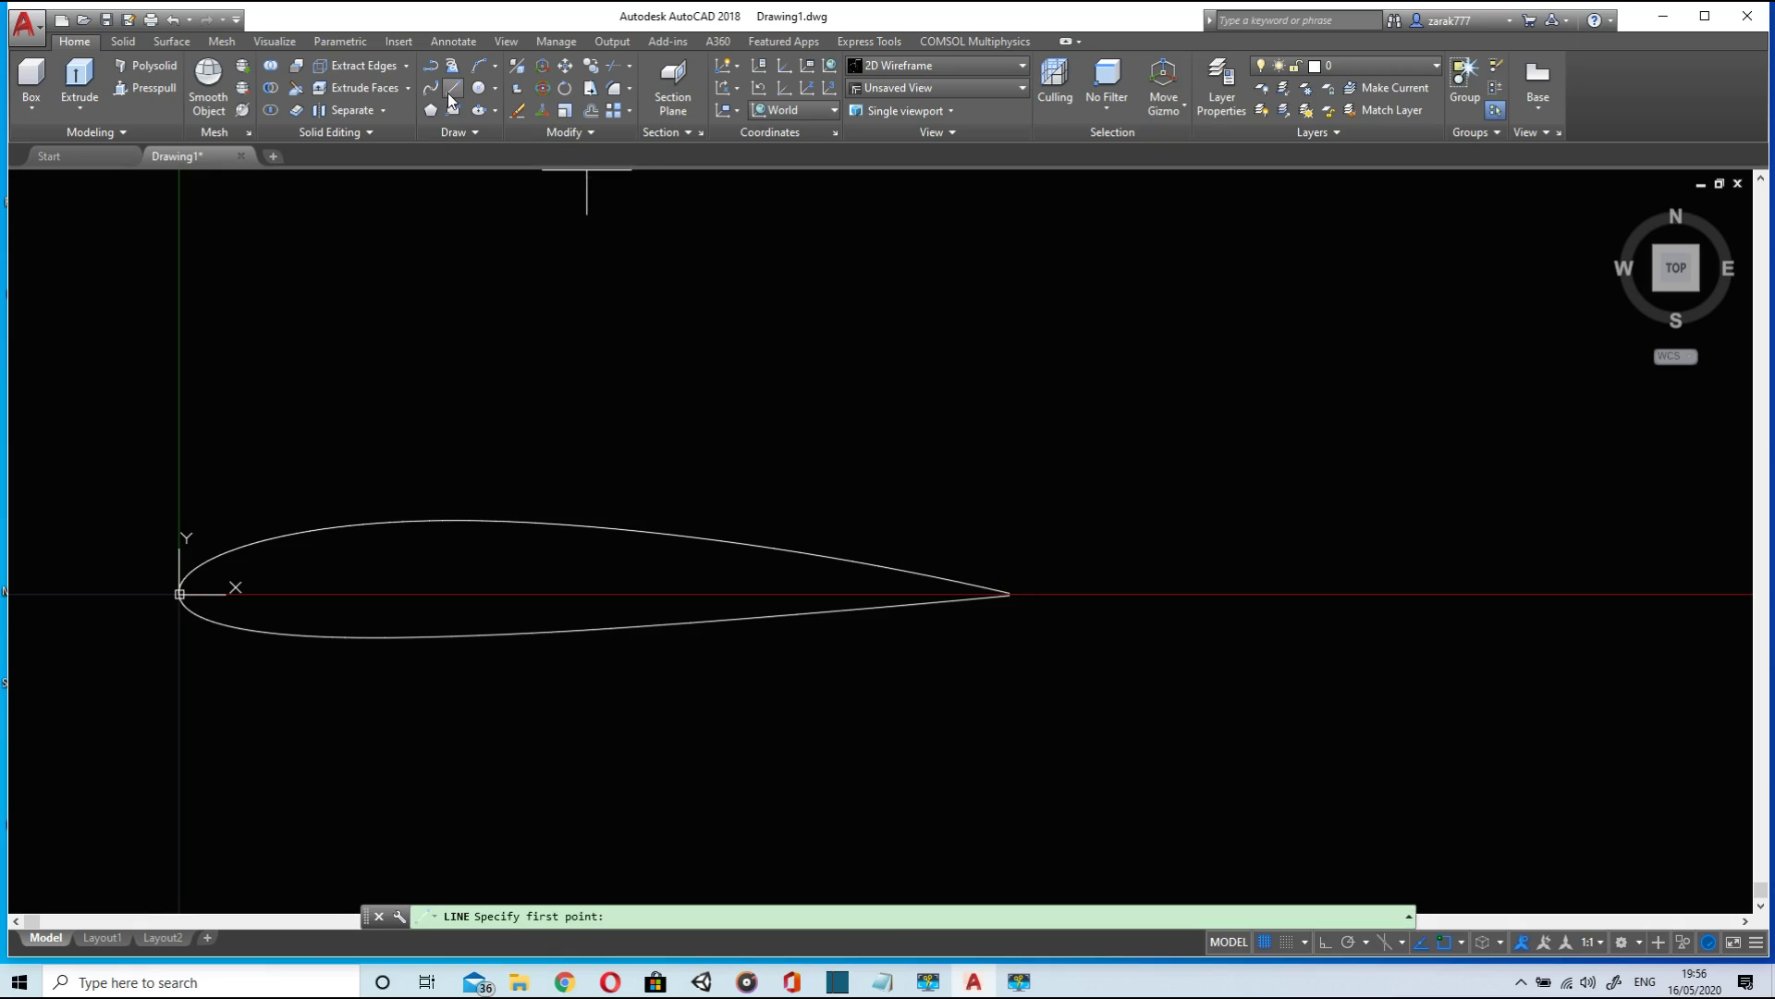
pyautogui.scroll(10, 971, 593)
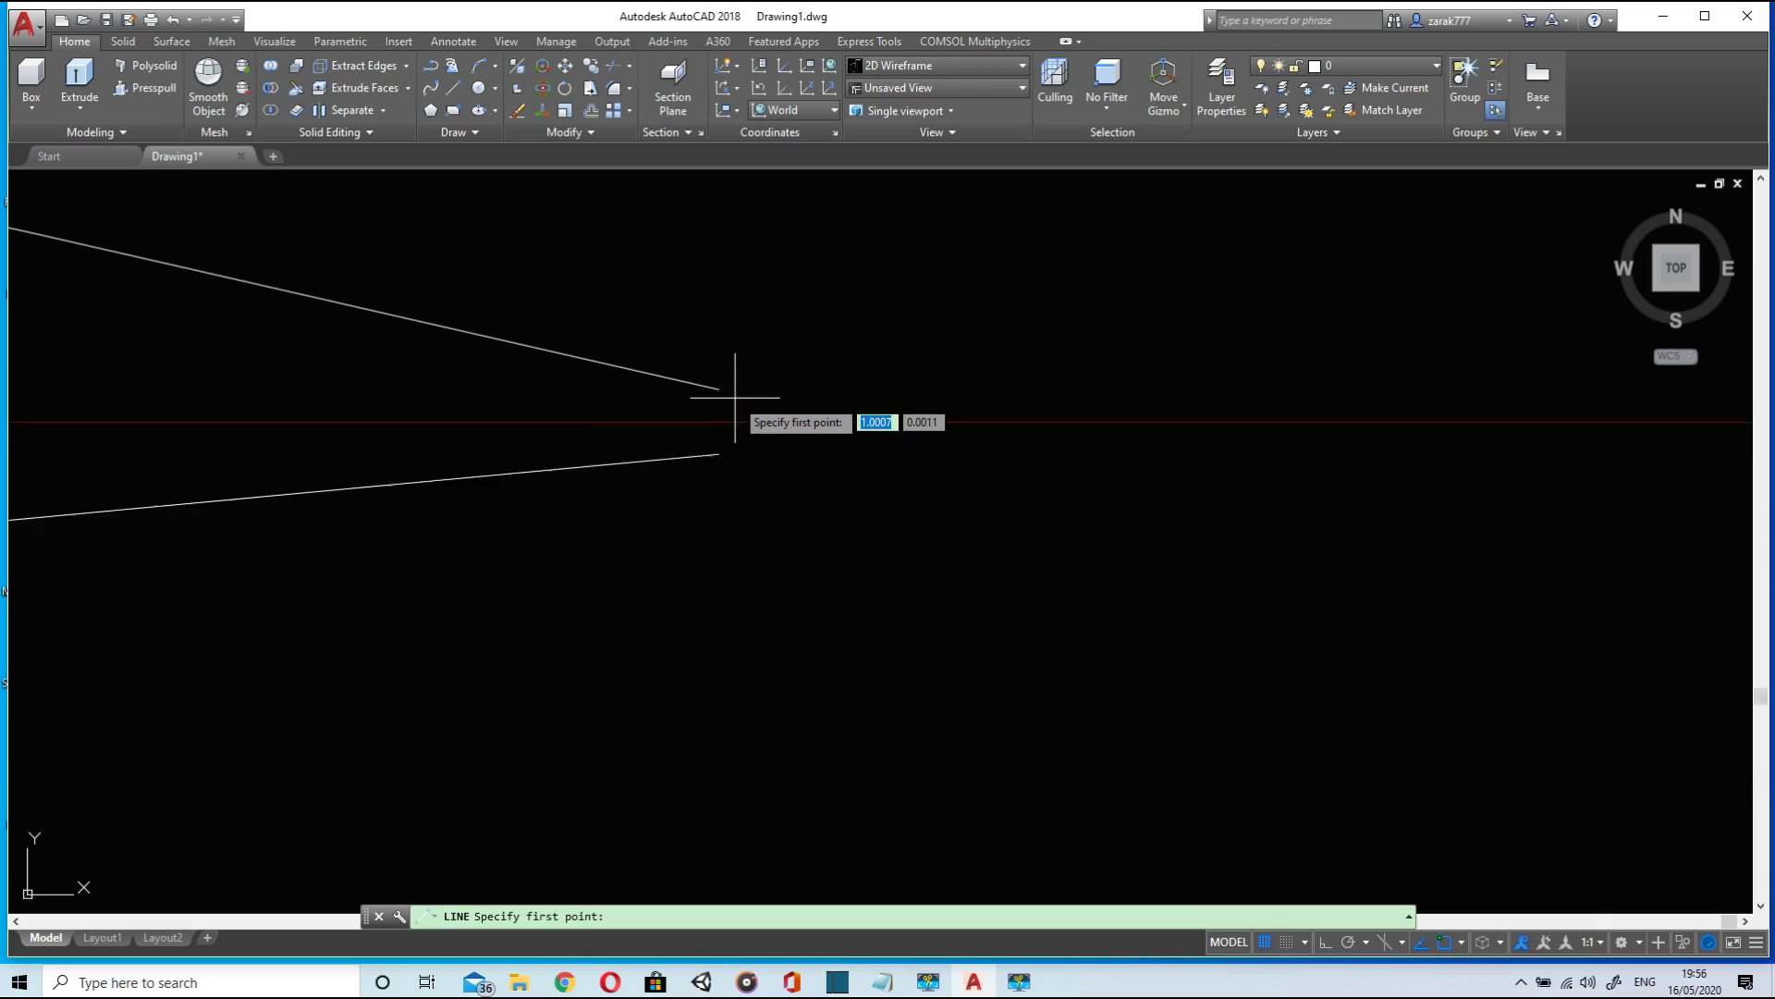
pyautogui.click(686, 373)
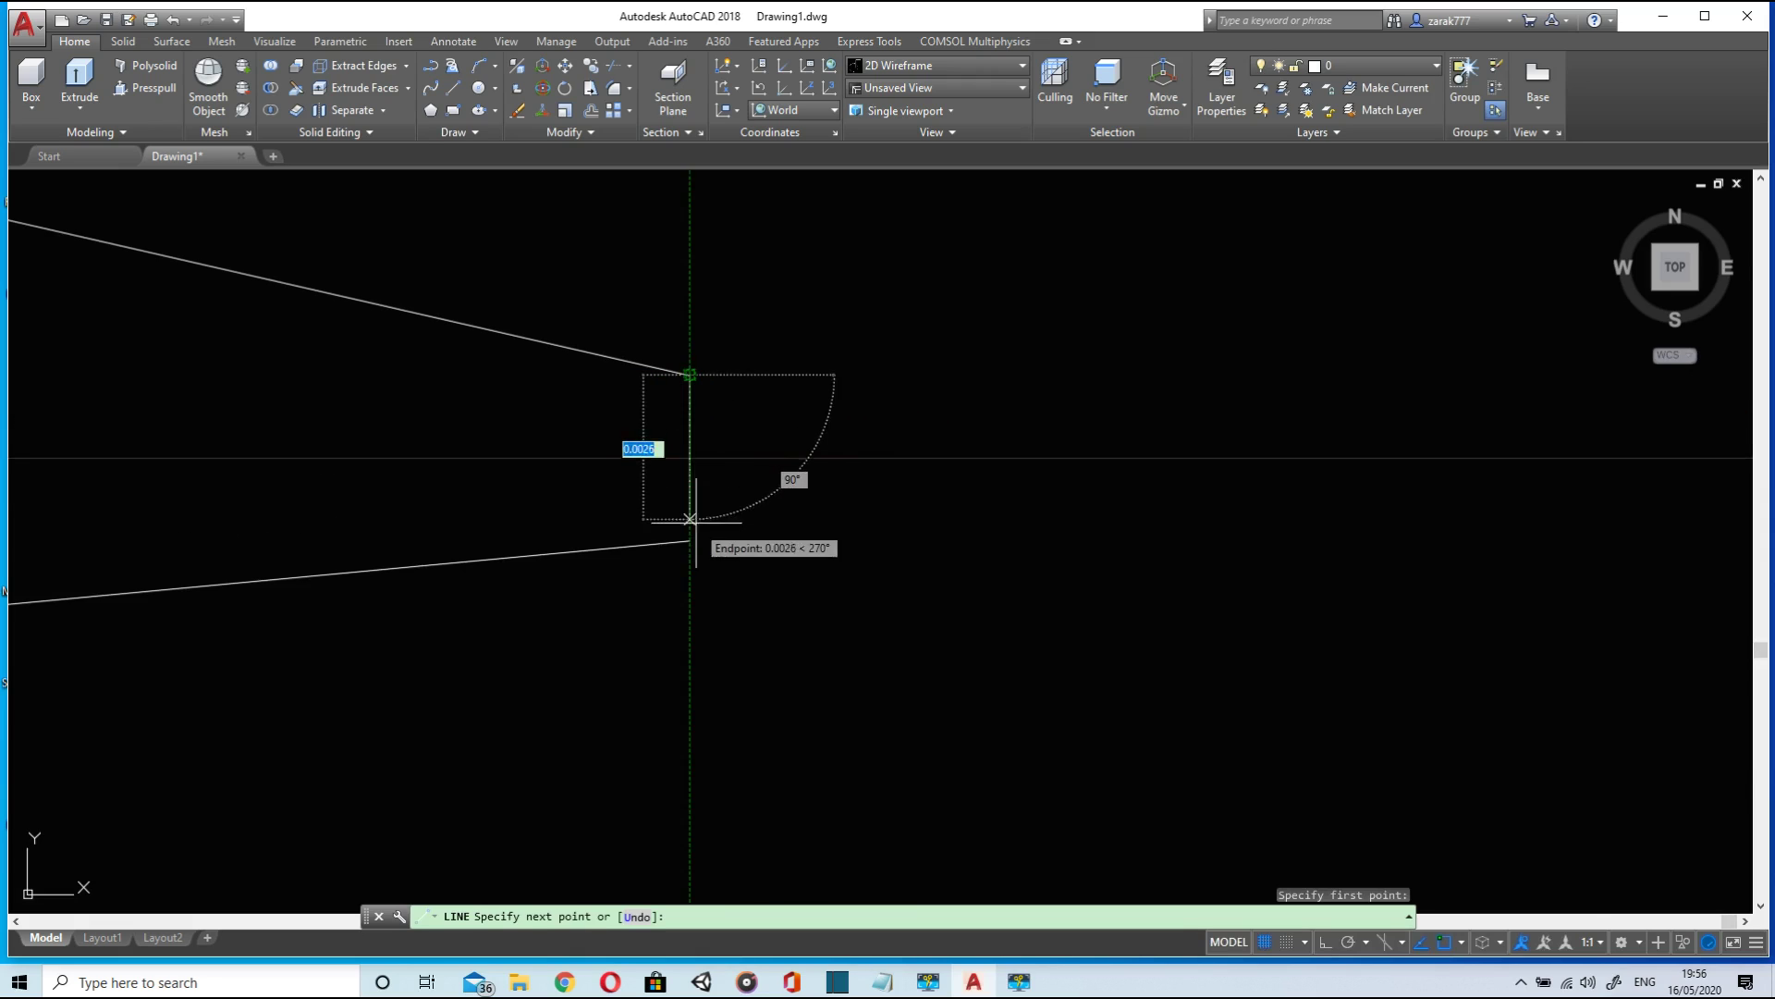
pyautogui.click(690, 541)
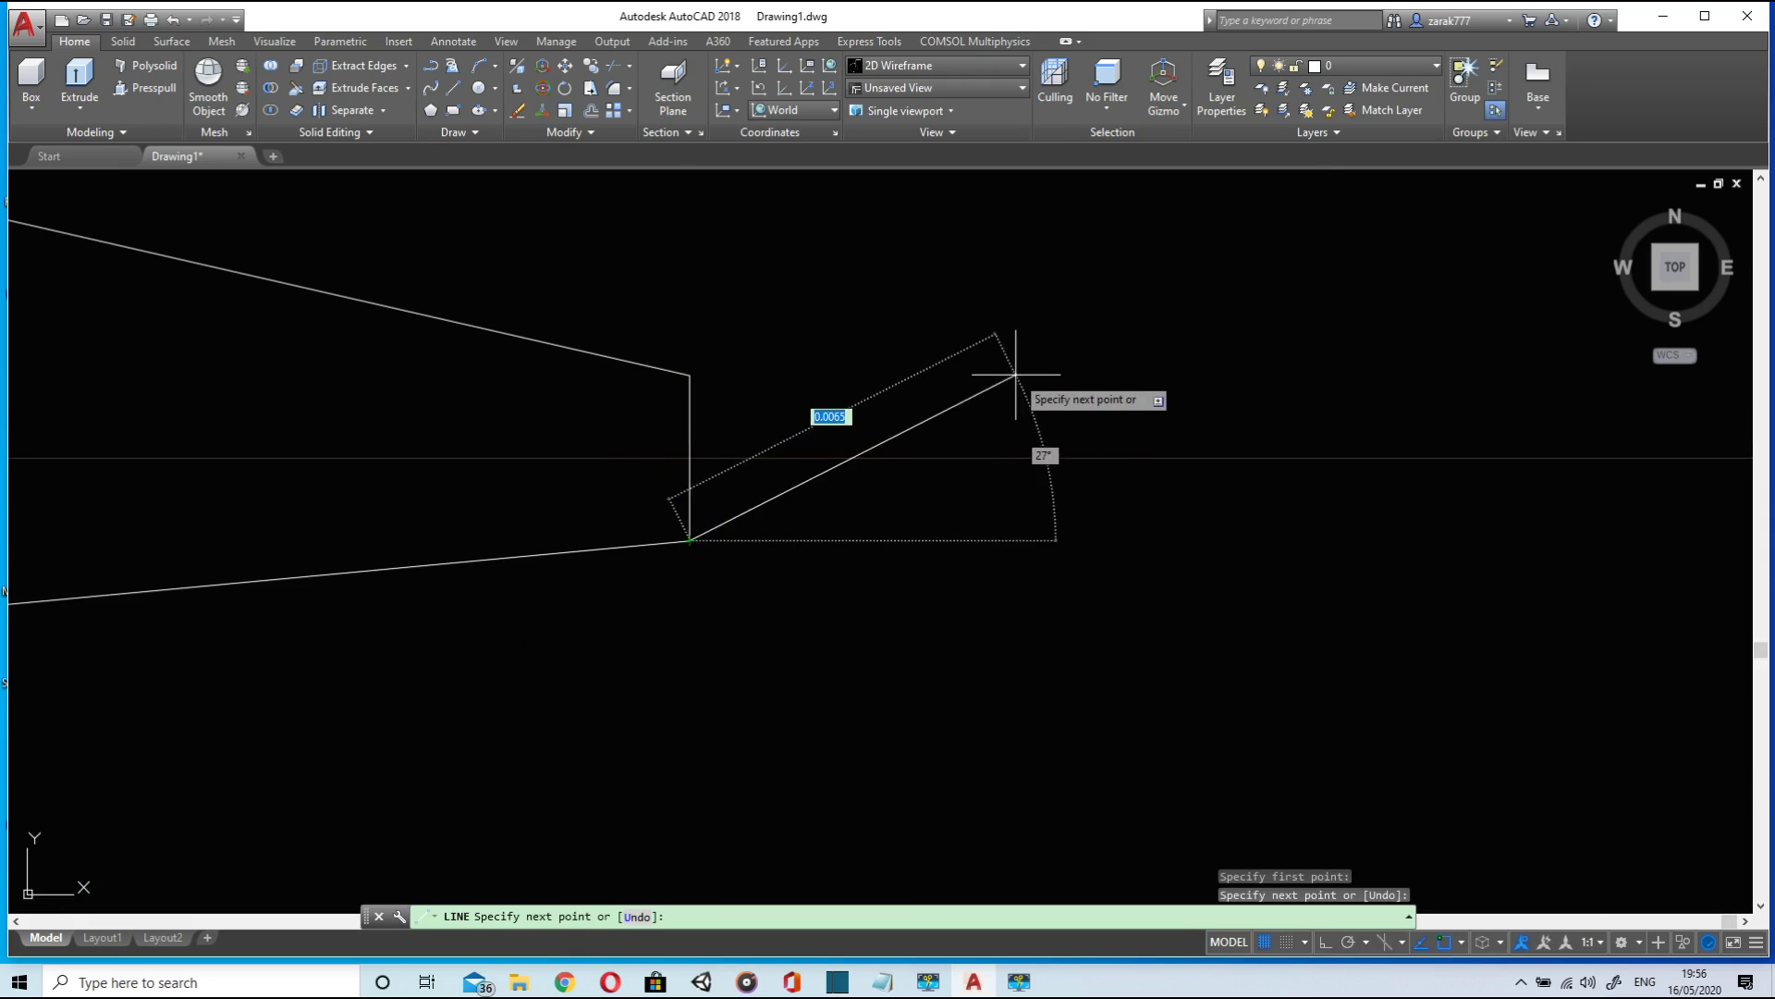
pyautogui.press('Escape')
pyautogui.click(480, 88)
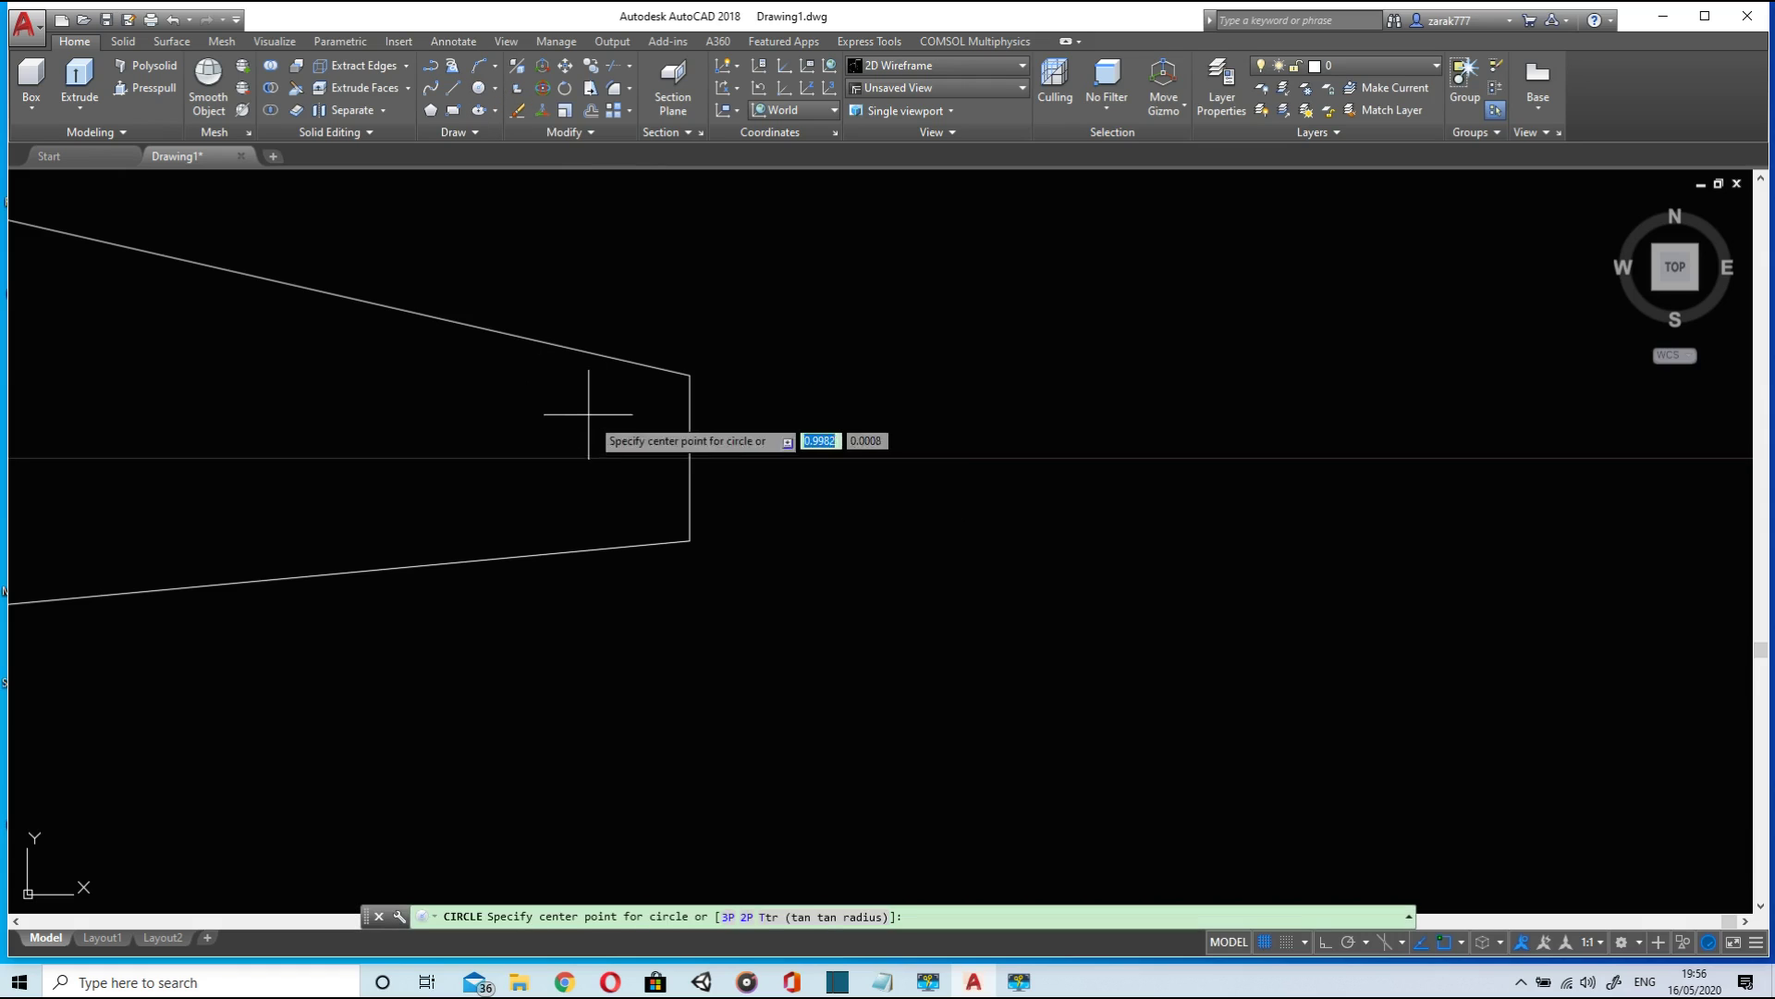
pyautogui.click(690, 456)
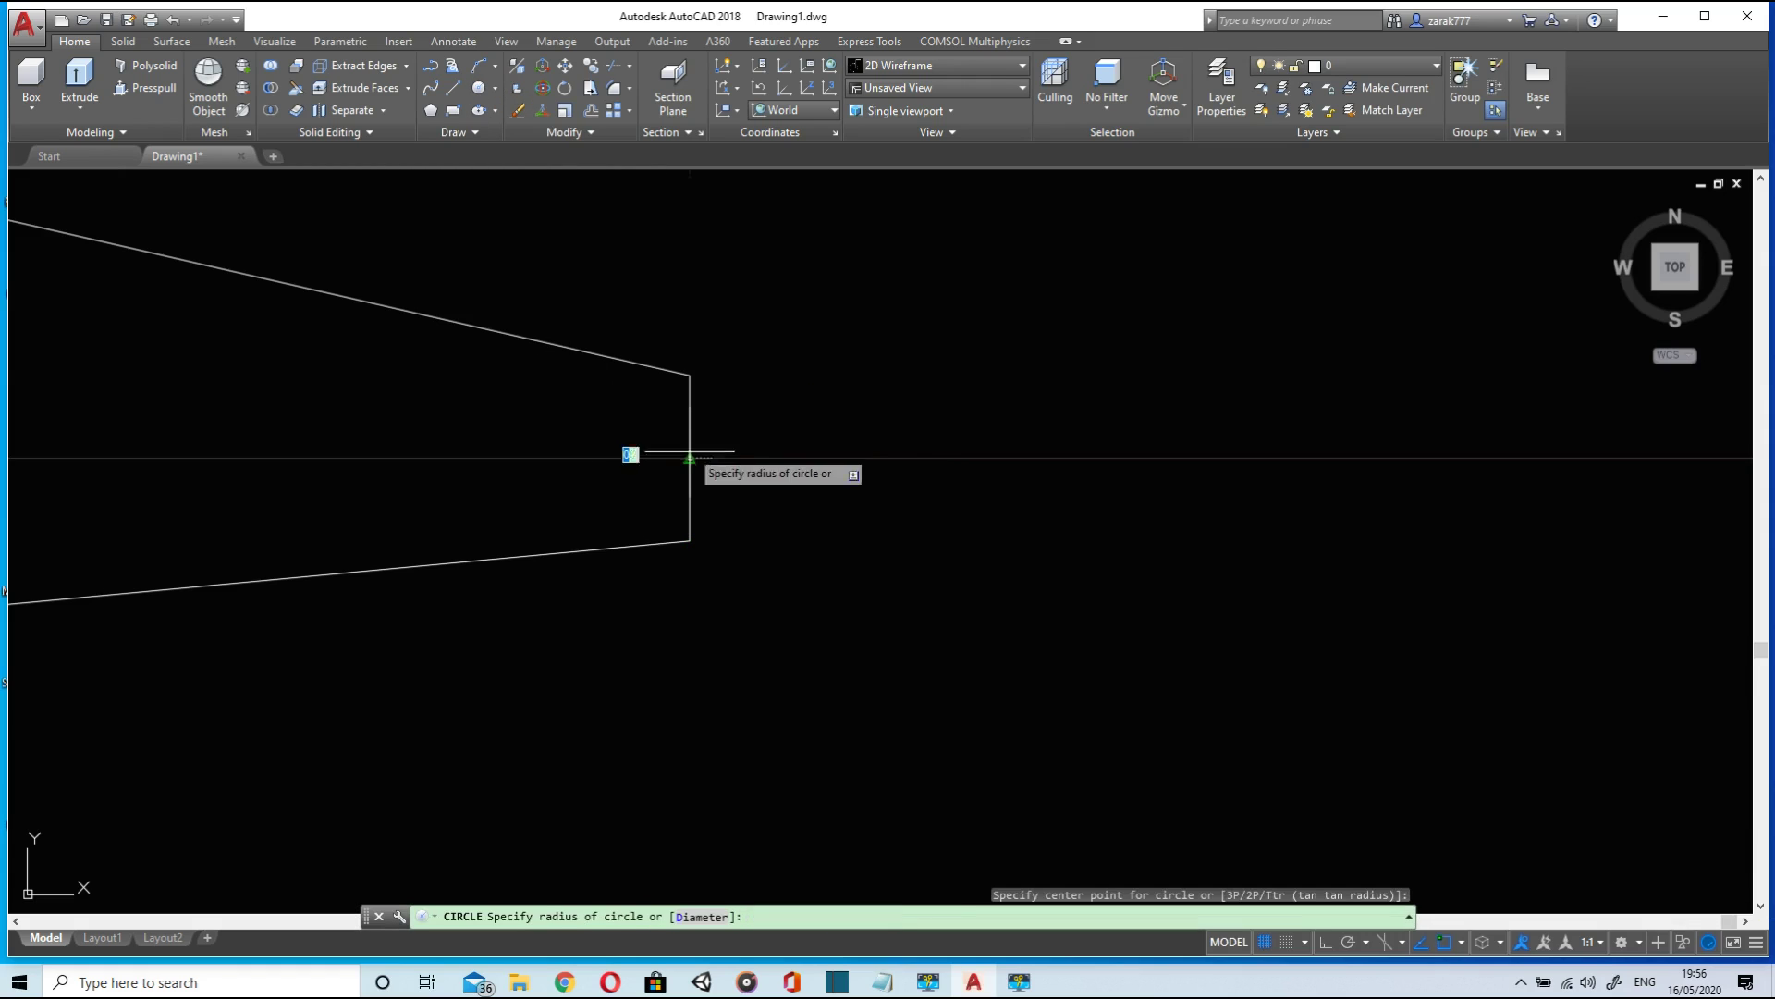
pyautogui.click(691, 374)
pyautogui.press('Escape')
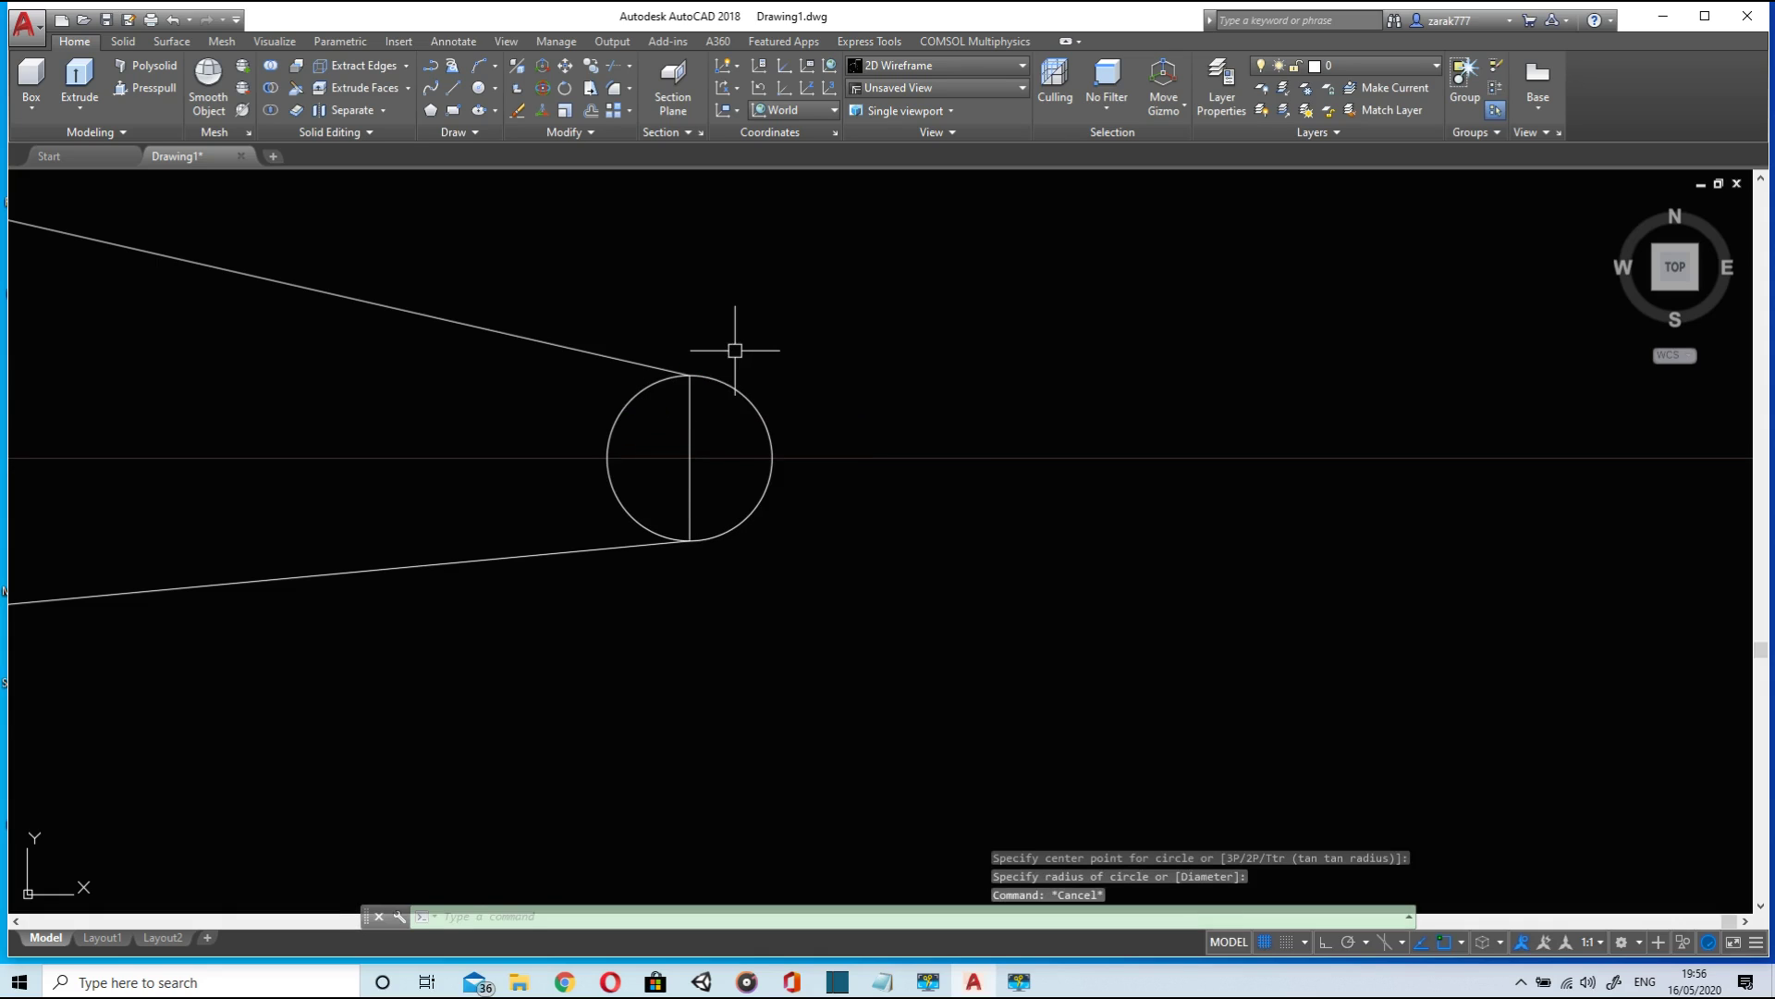
# - Trim the circle's half inside the airfoil outline and erase the closing line
pyautogui.click(615, 68)
pyautogui.click(622, 361)
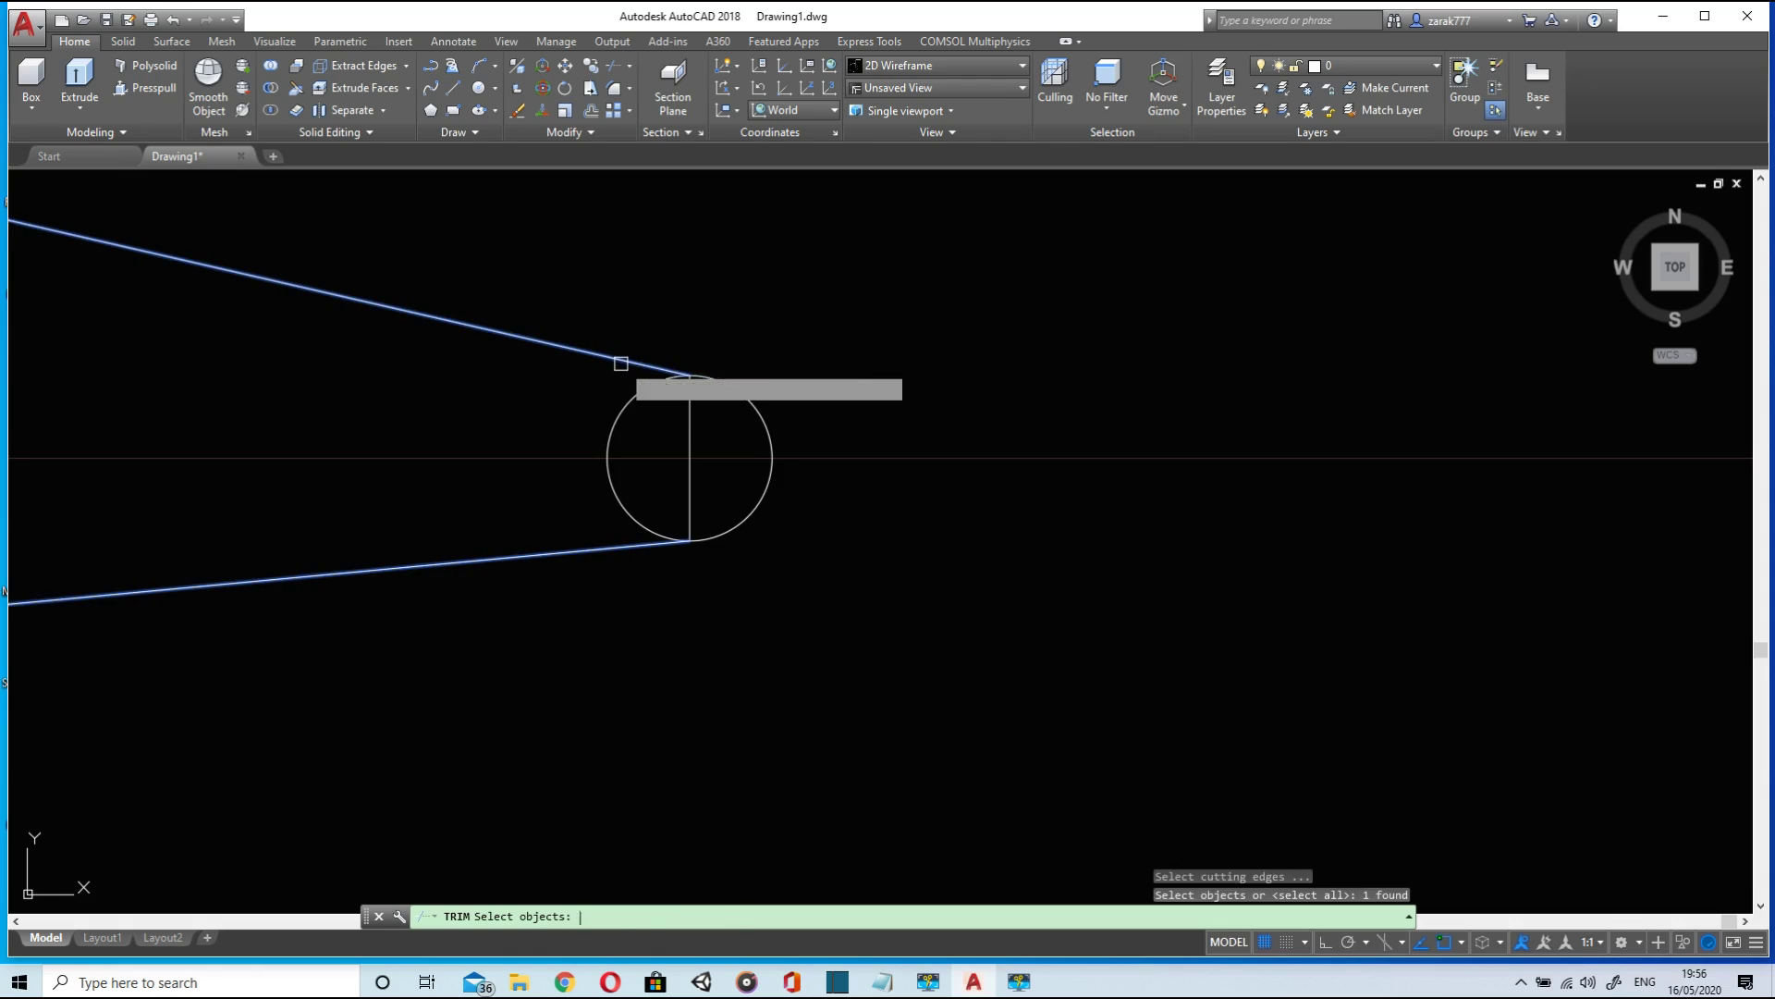
pyautogui.press('Return')
pyautogui.click(627, 402)
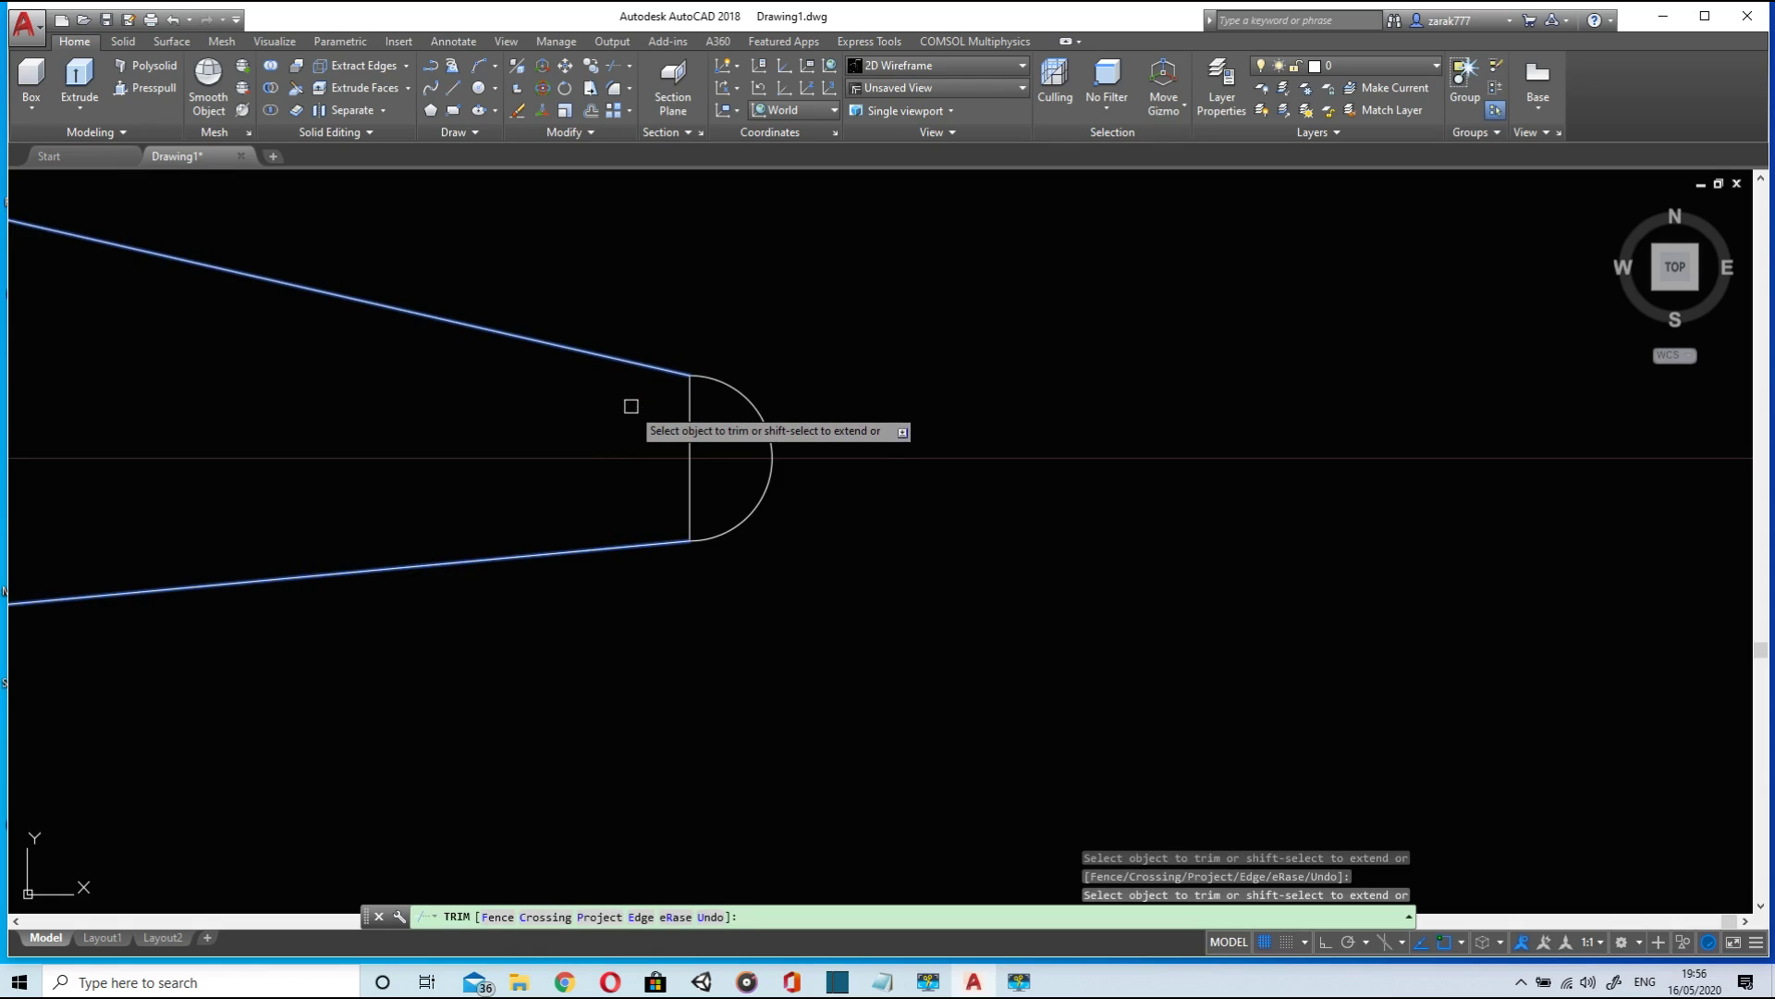
pyautogui.press('Escape')
pyautogui.click(690, 402)
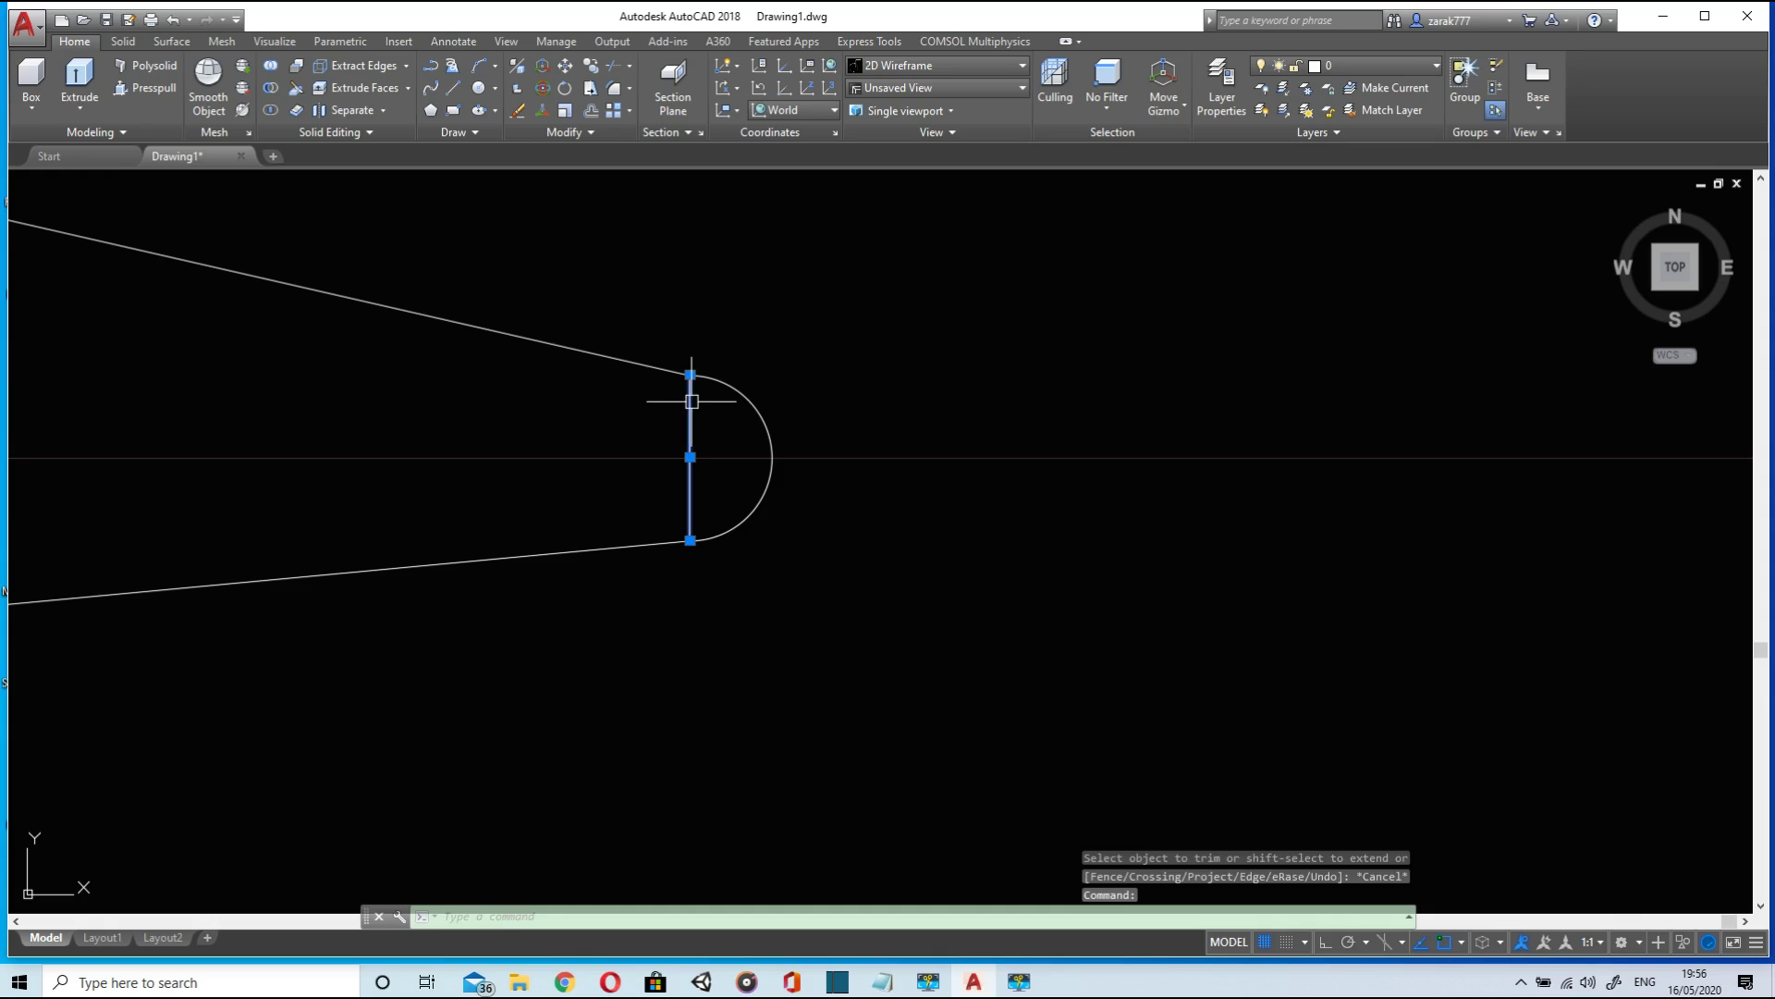
pyautogui.press('Delete')
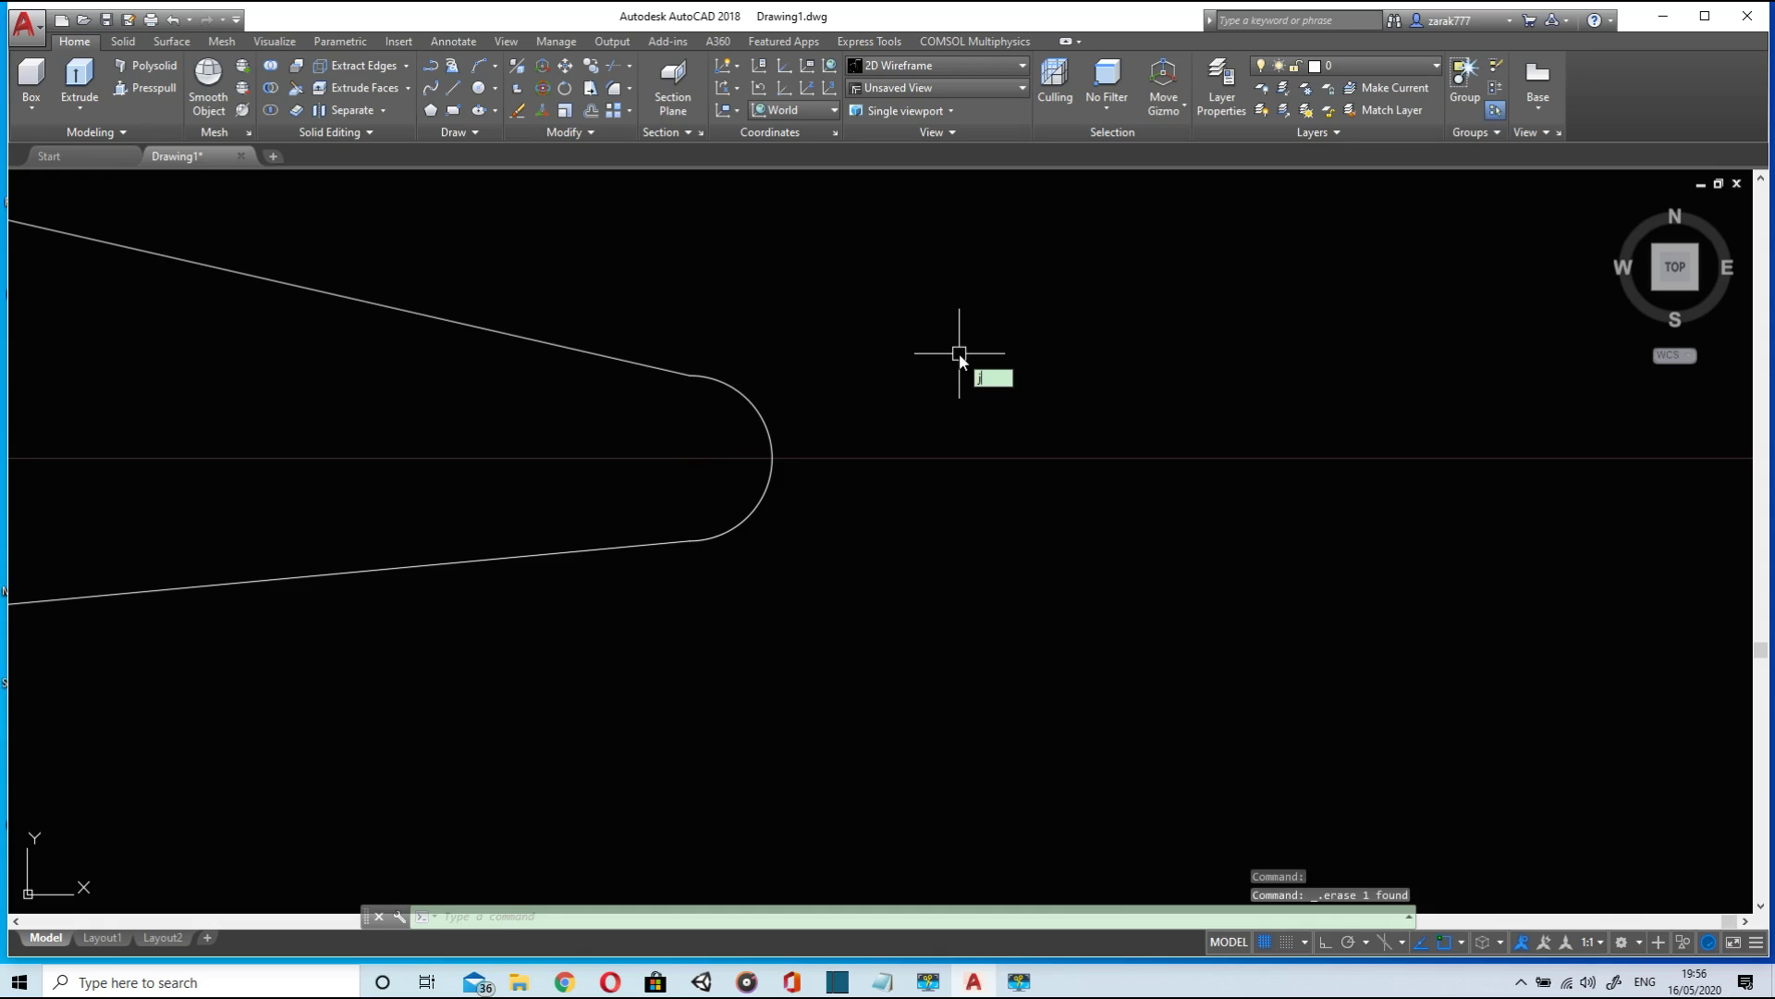
# - Join the remaining arc and the airfoil outline into one spline with J
pyautogui.write('j')
pyautogui.press('Return')
pyautogui.click(730, 386)
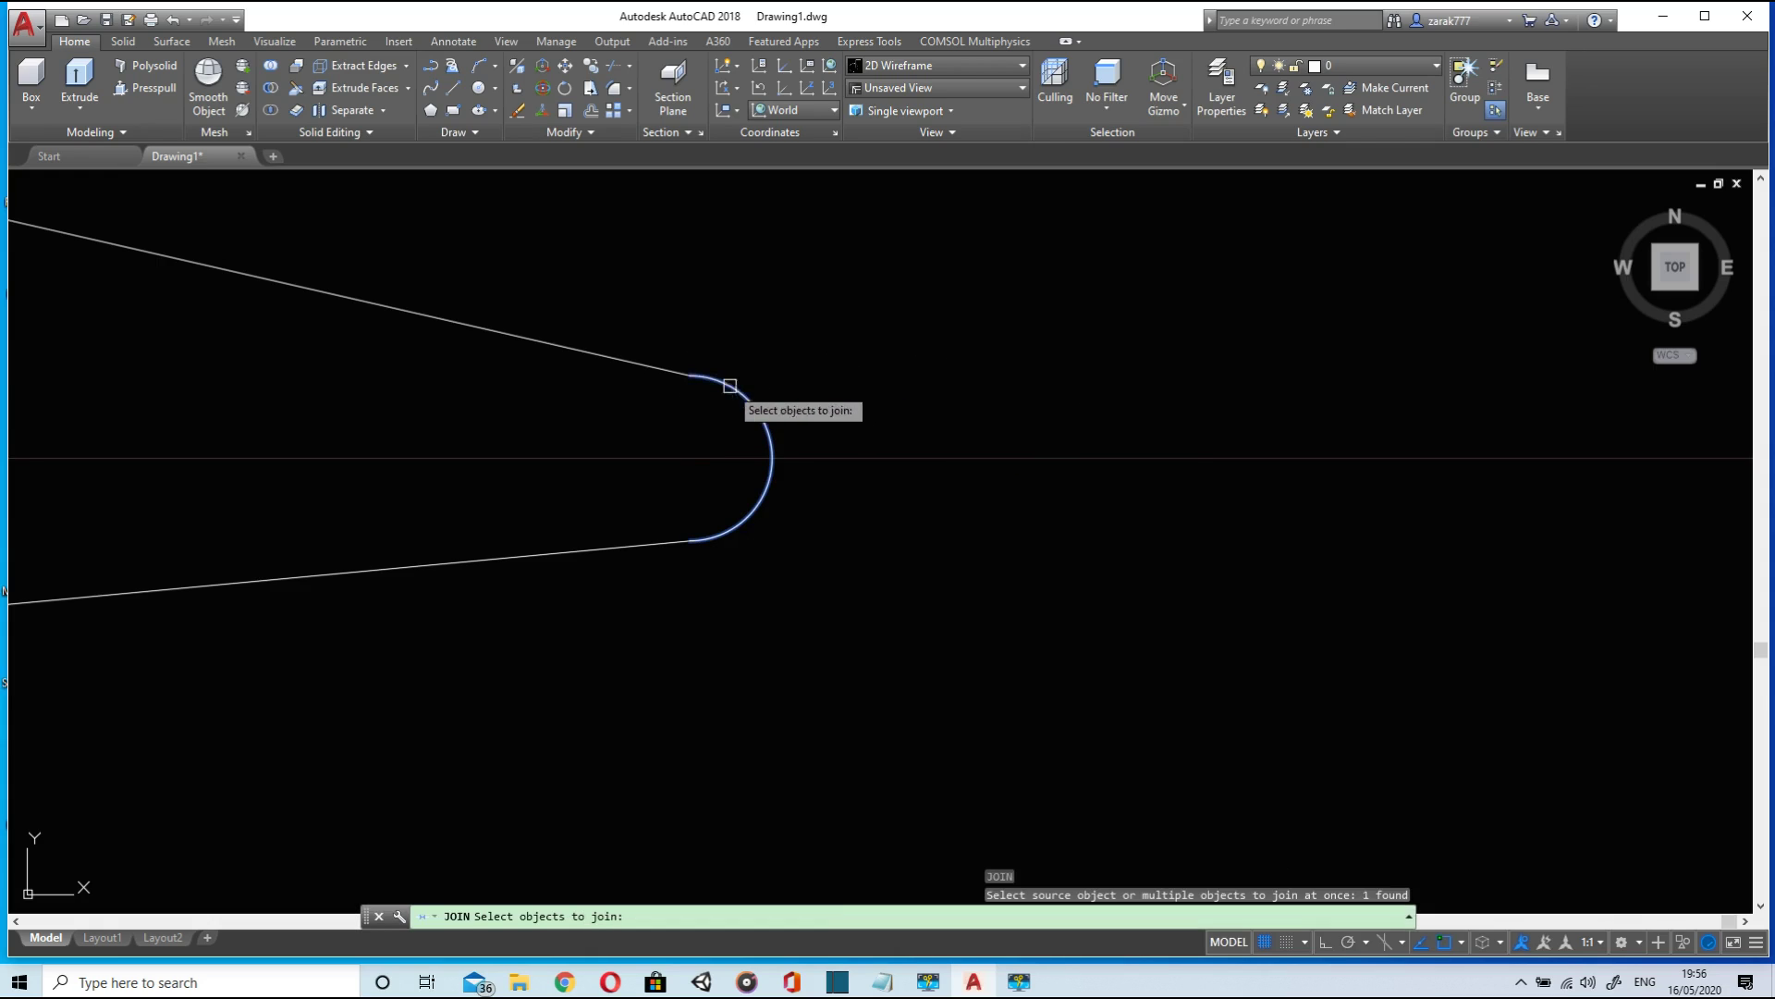
pyautogui.click(675, 372)
pyautogui.press('Return')
pyautogui.scroll(-5, 717, 382)
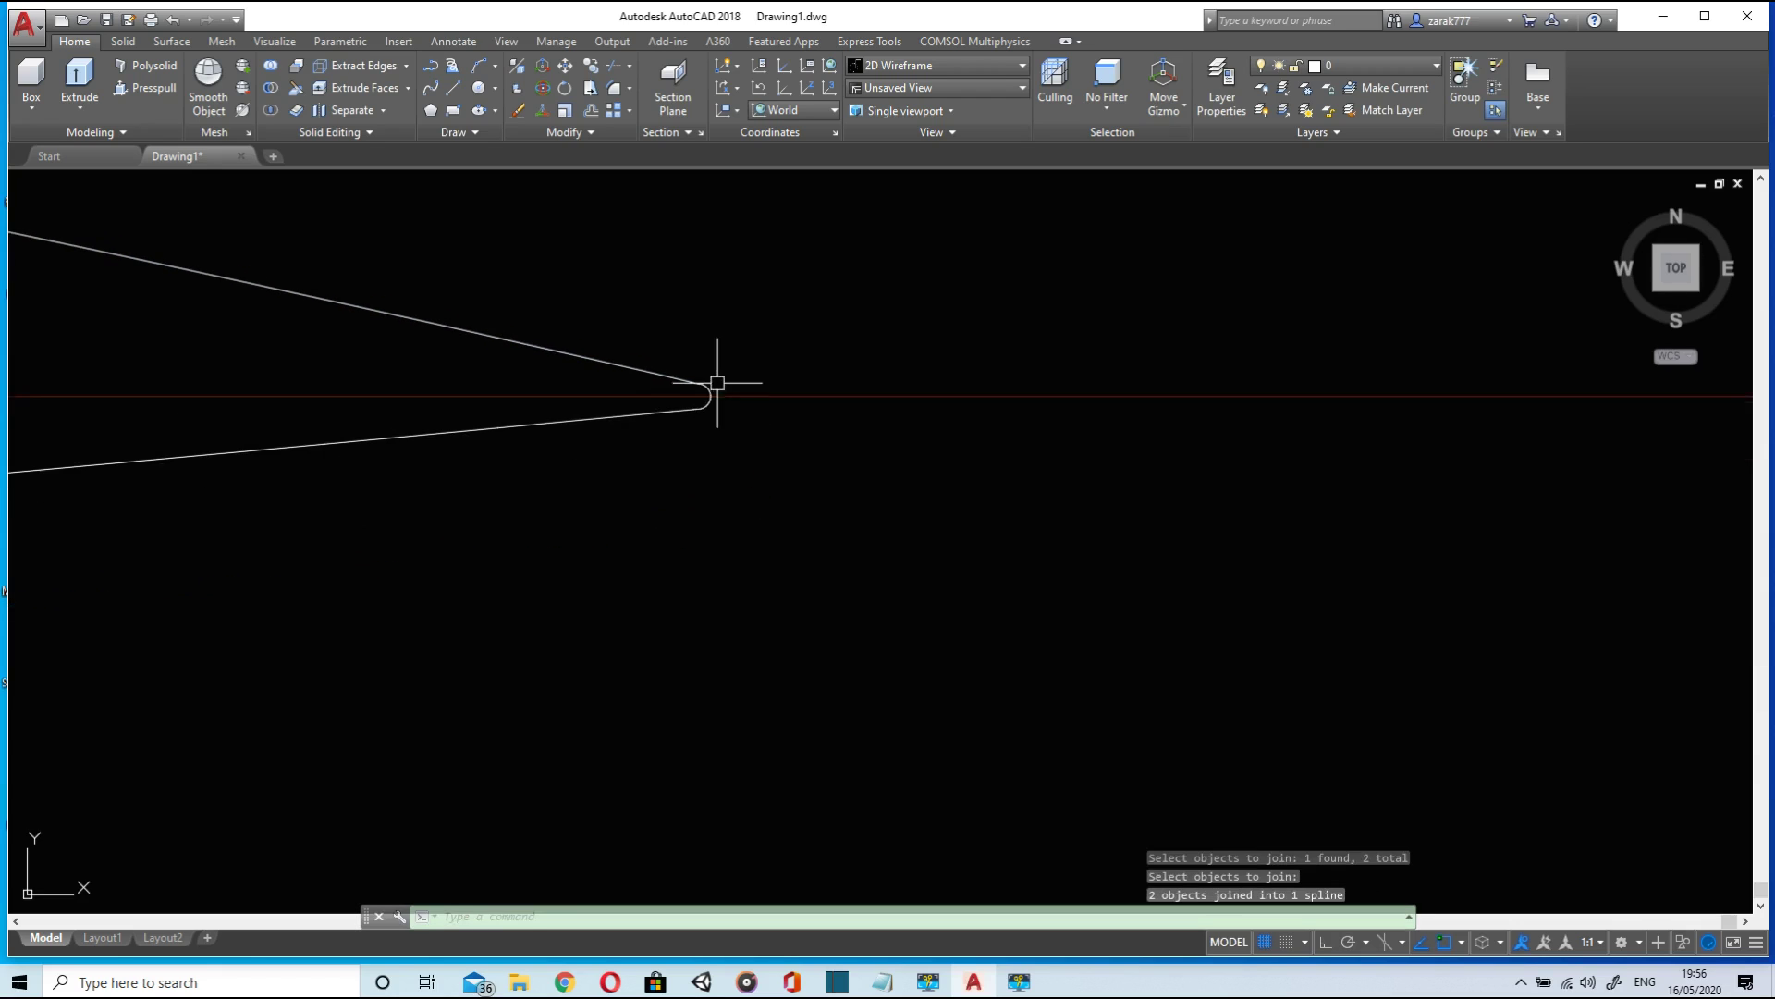
pyautogui.scroll(-5, 717, 382)
# - Switch to the SW Isometric view and pan the airfoil into the centre of the screen
pyautogui.moveTo(337, 318); pyautogui.dragTo(852, 457, button='middle')
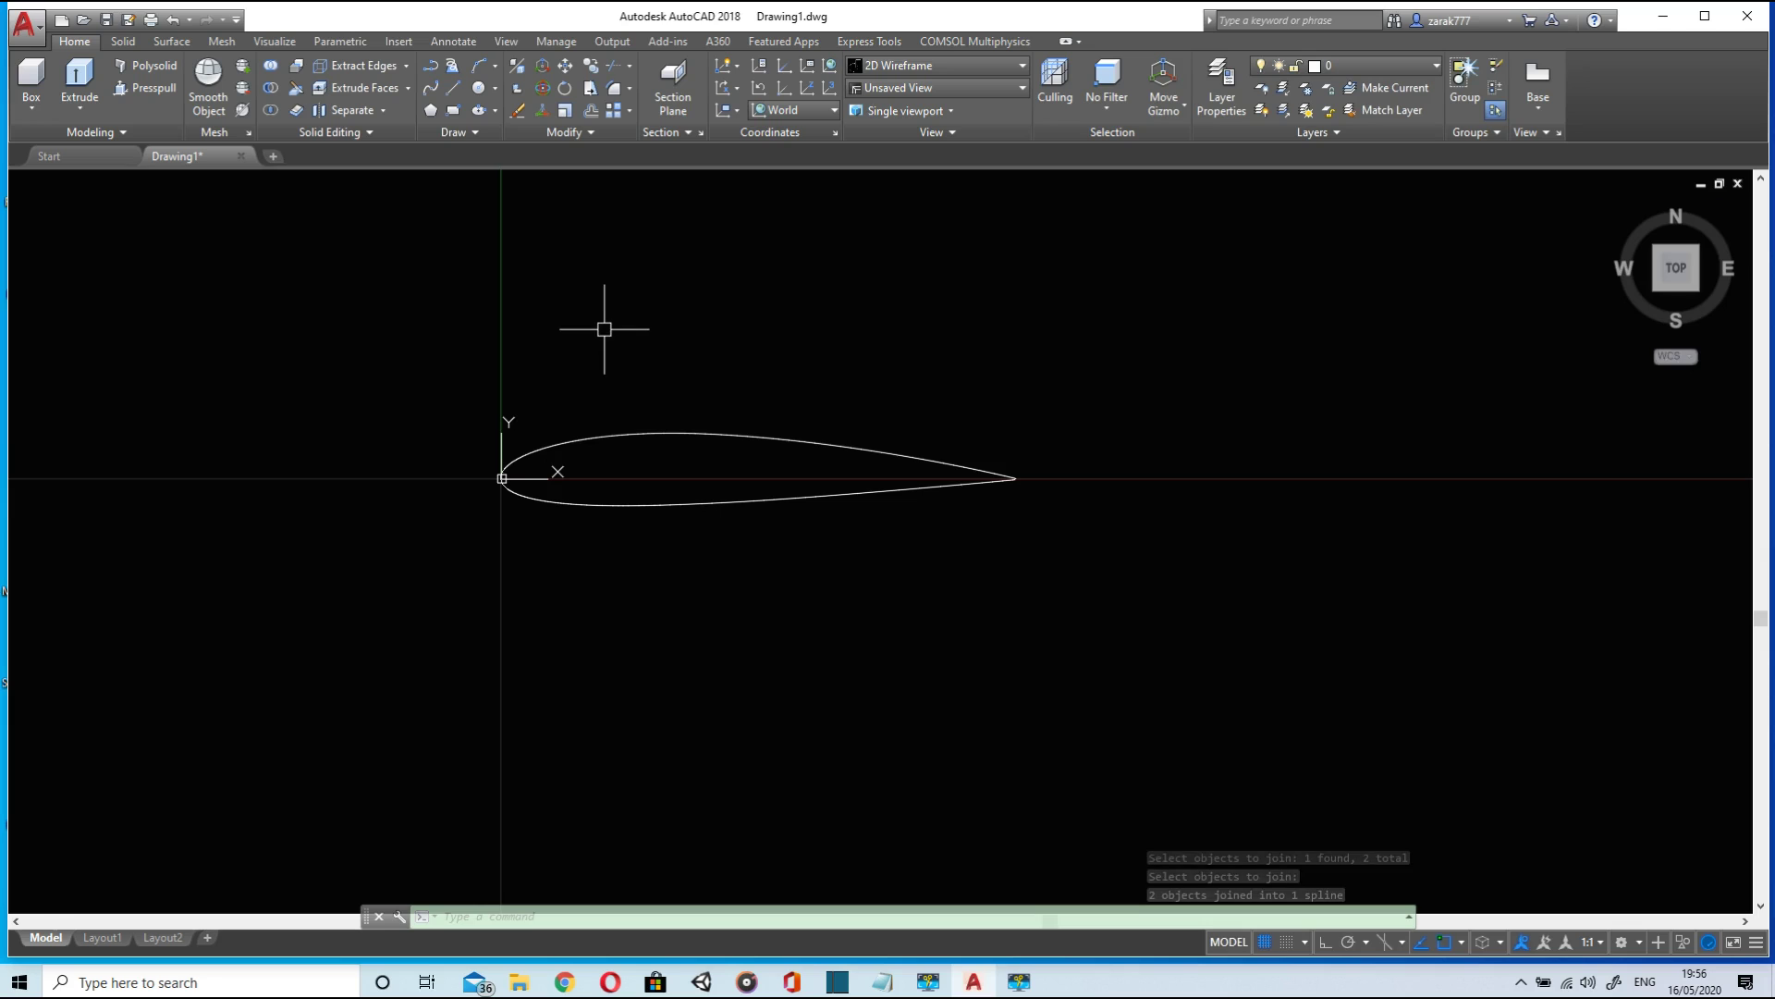
pyautogui.click(1657, 290)
pyautogui.scroll(4, 1218, 358)
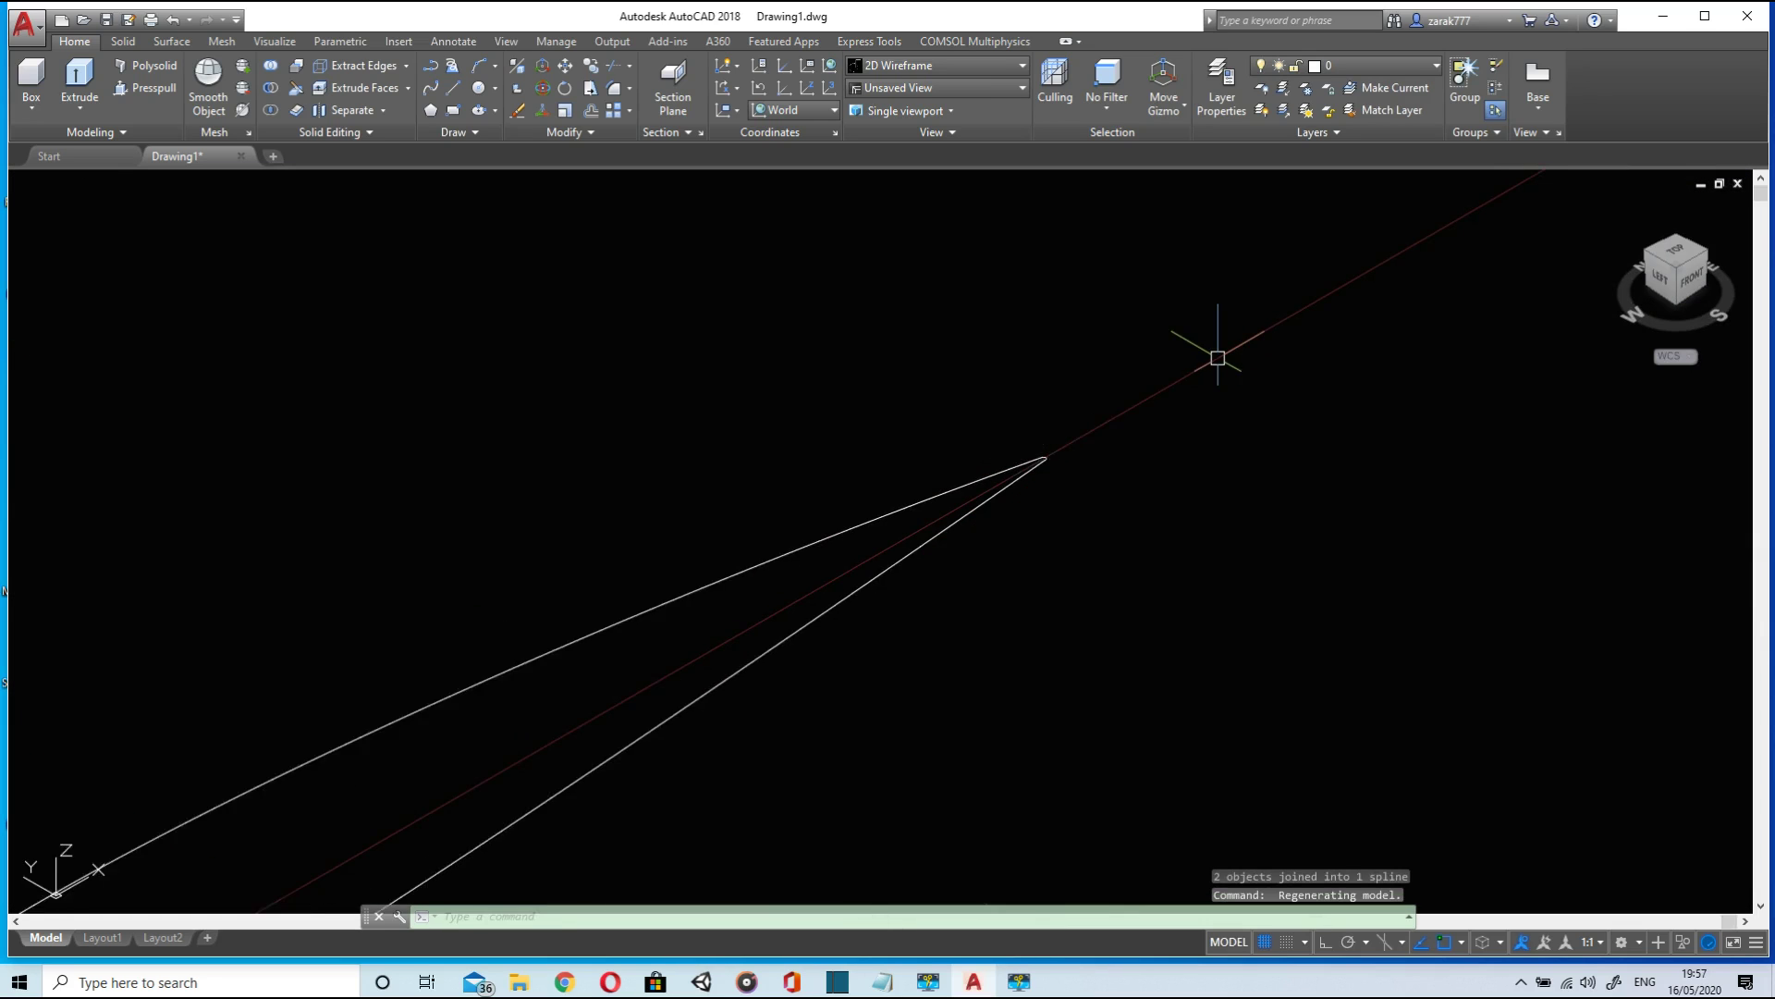
pyautogui.scroll(-5, 1218, 358)
pyautogui.moveTo(1217, 356); pyautogui.dragTo(1023, 491, button='middle')
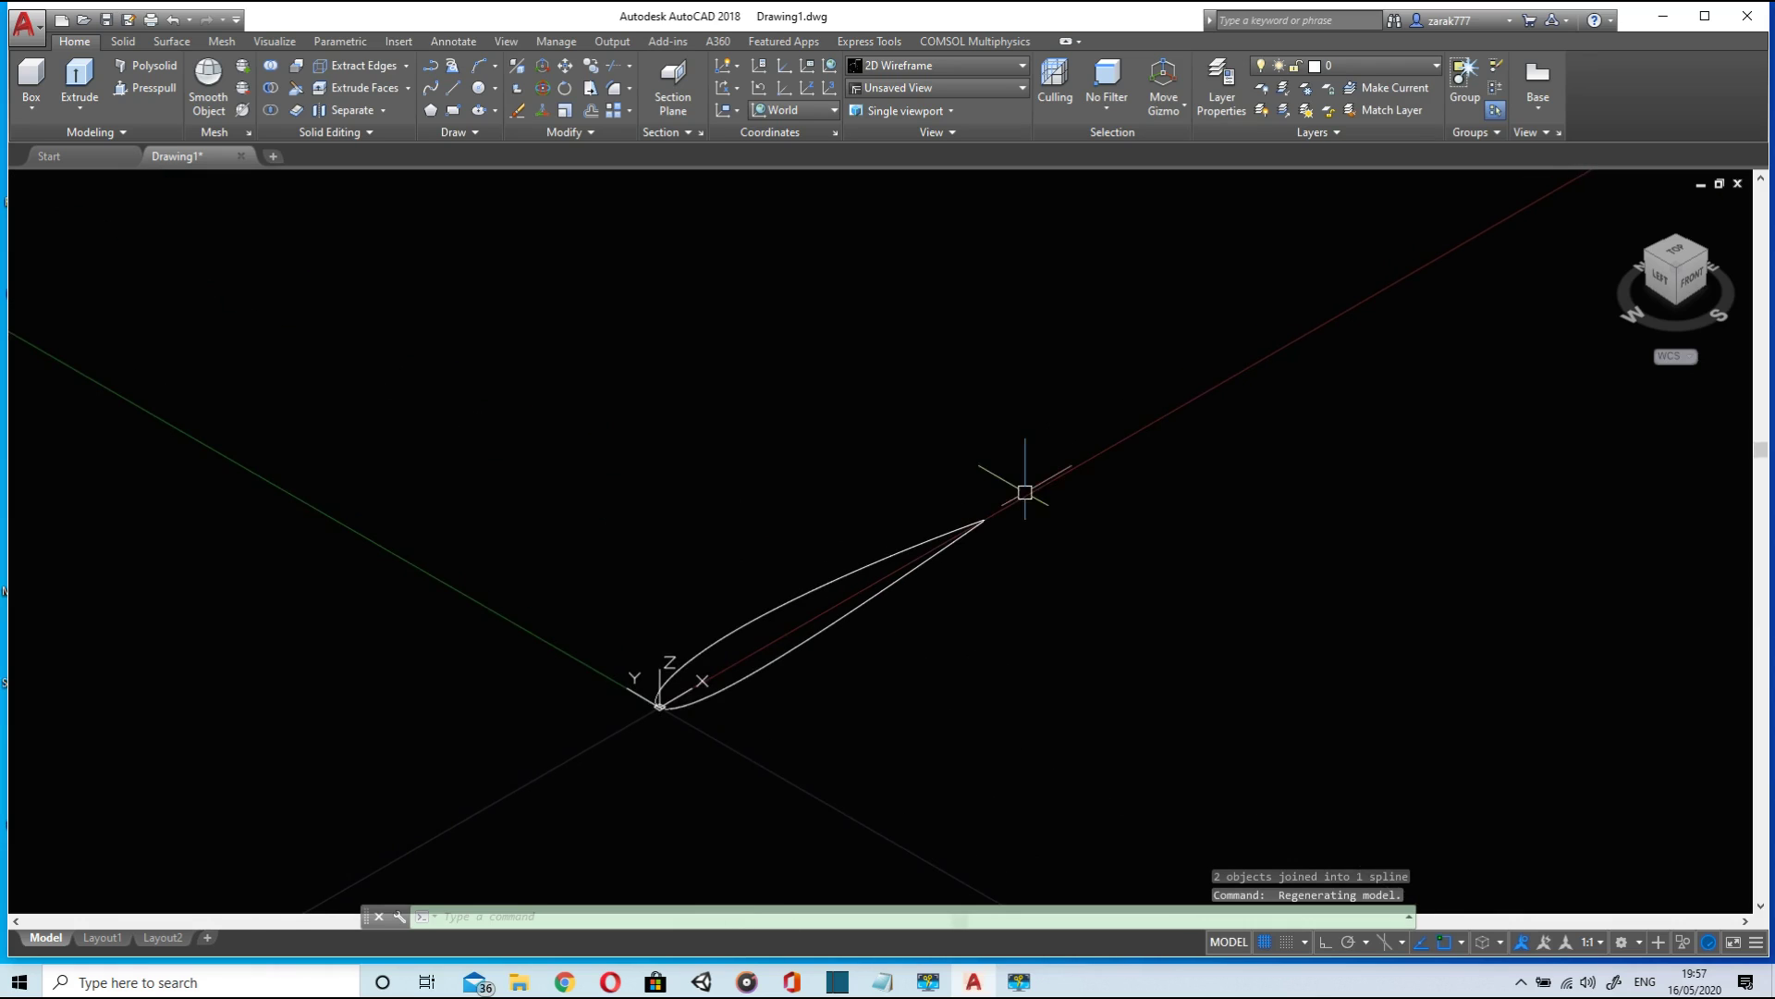
pyautogui.scroll(-2, 1039, 444)
pyautogui.scroll(-2, 1047, 422)
pyautogui.moveTo(1026, 430); pyautogui.dragTo(783, 551, button='middle')
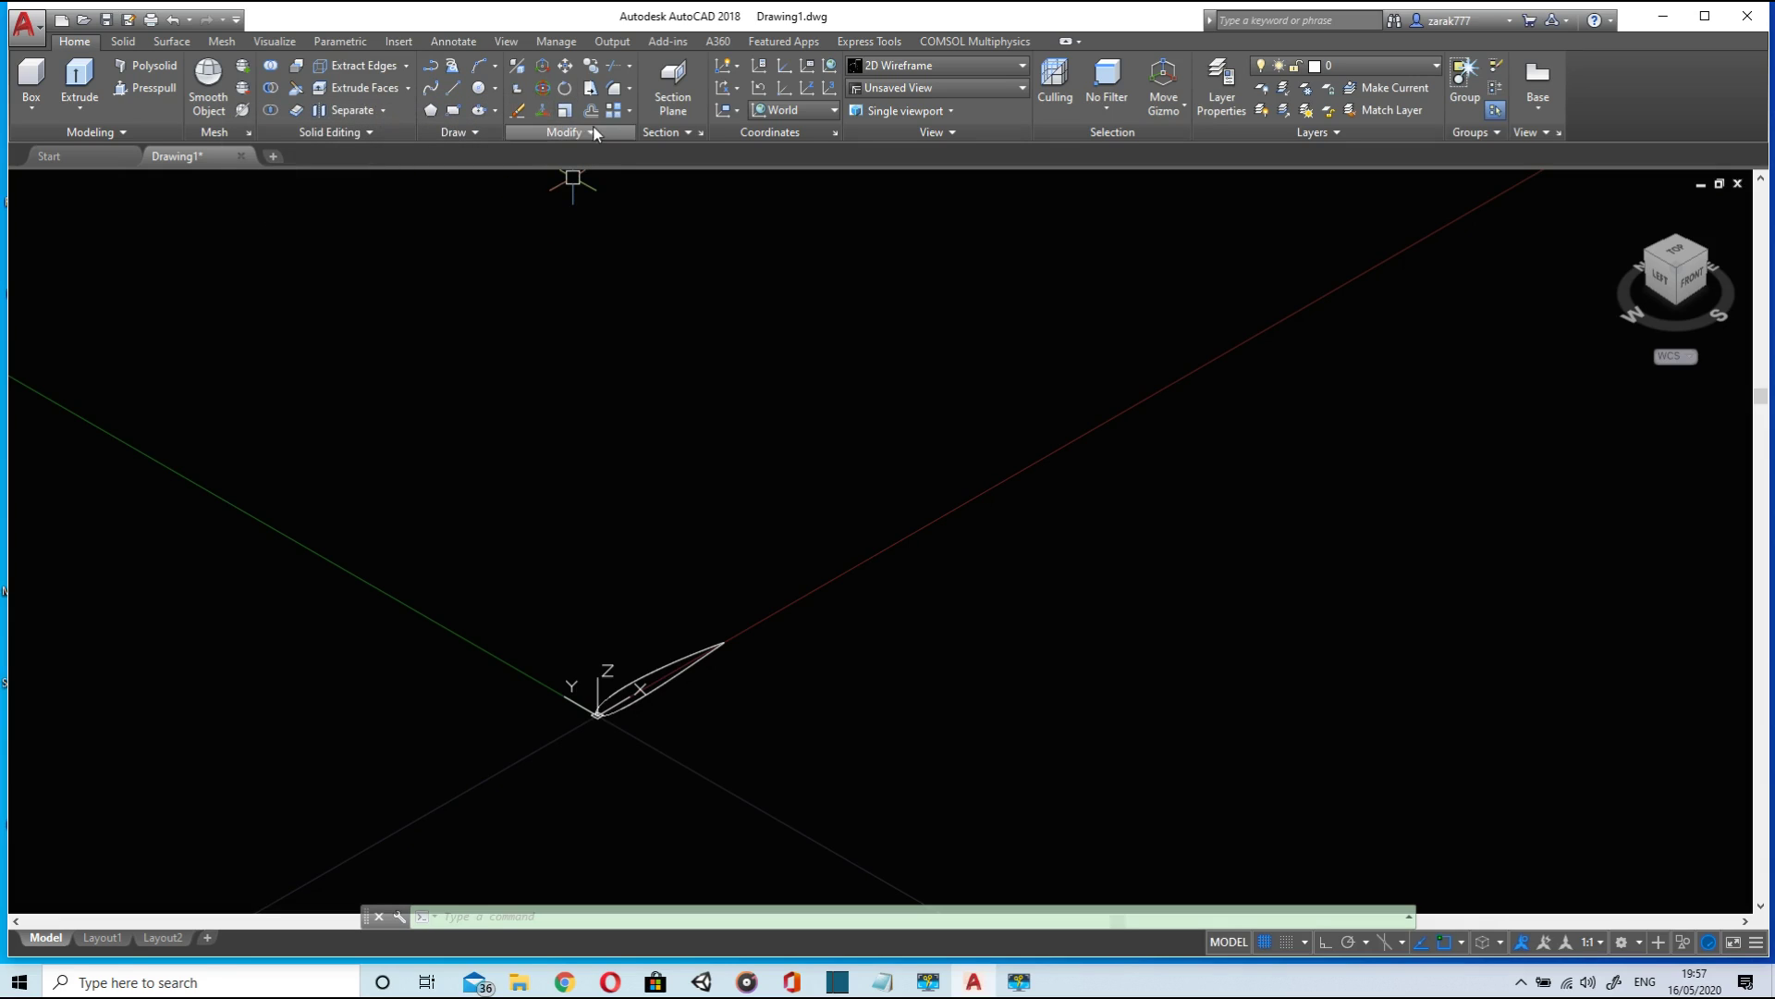
# - Copy the airfoil from a base point, placing the first copy 2 units up
pyautogui.click(593, 67)
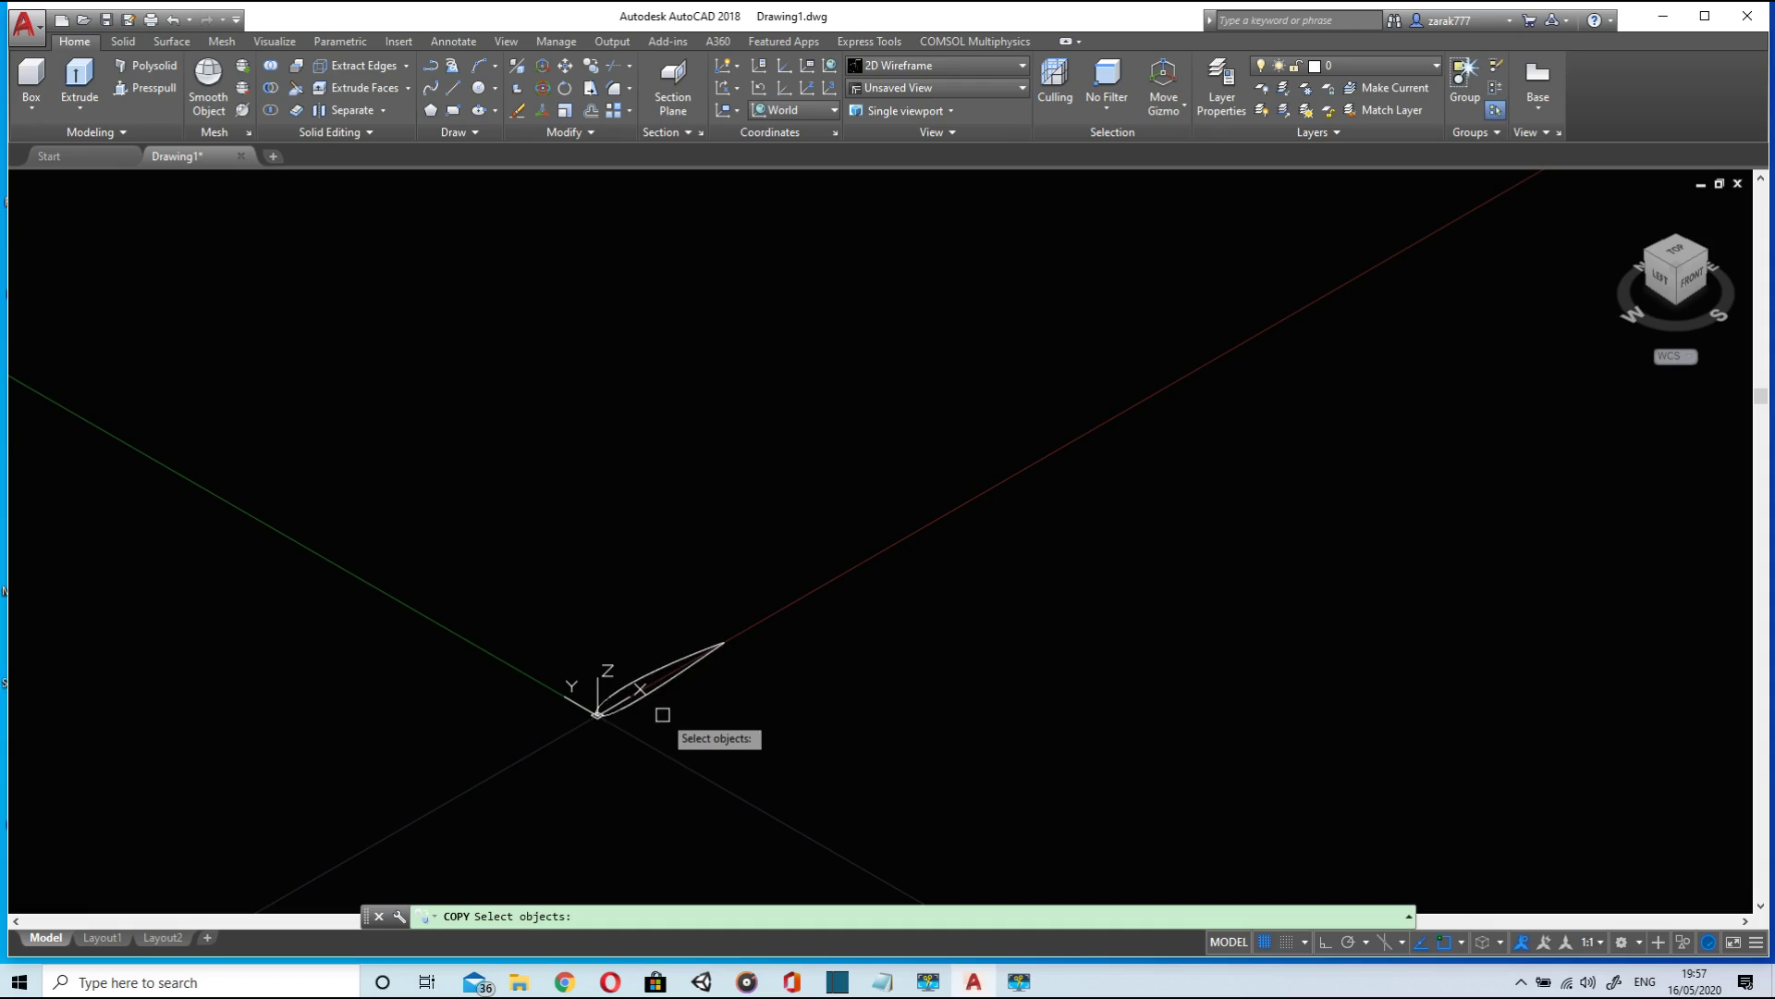
pyautogui.click(659, 686)
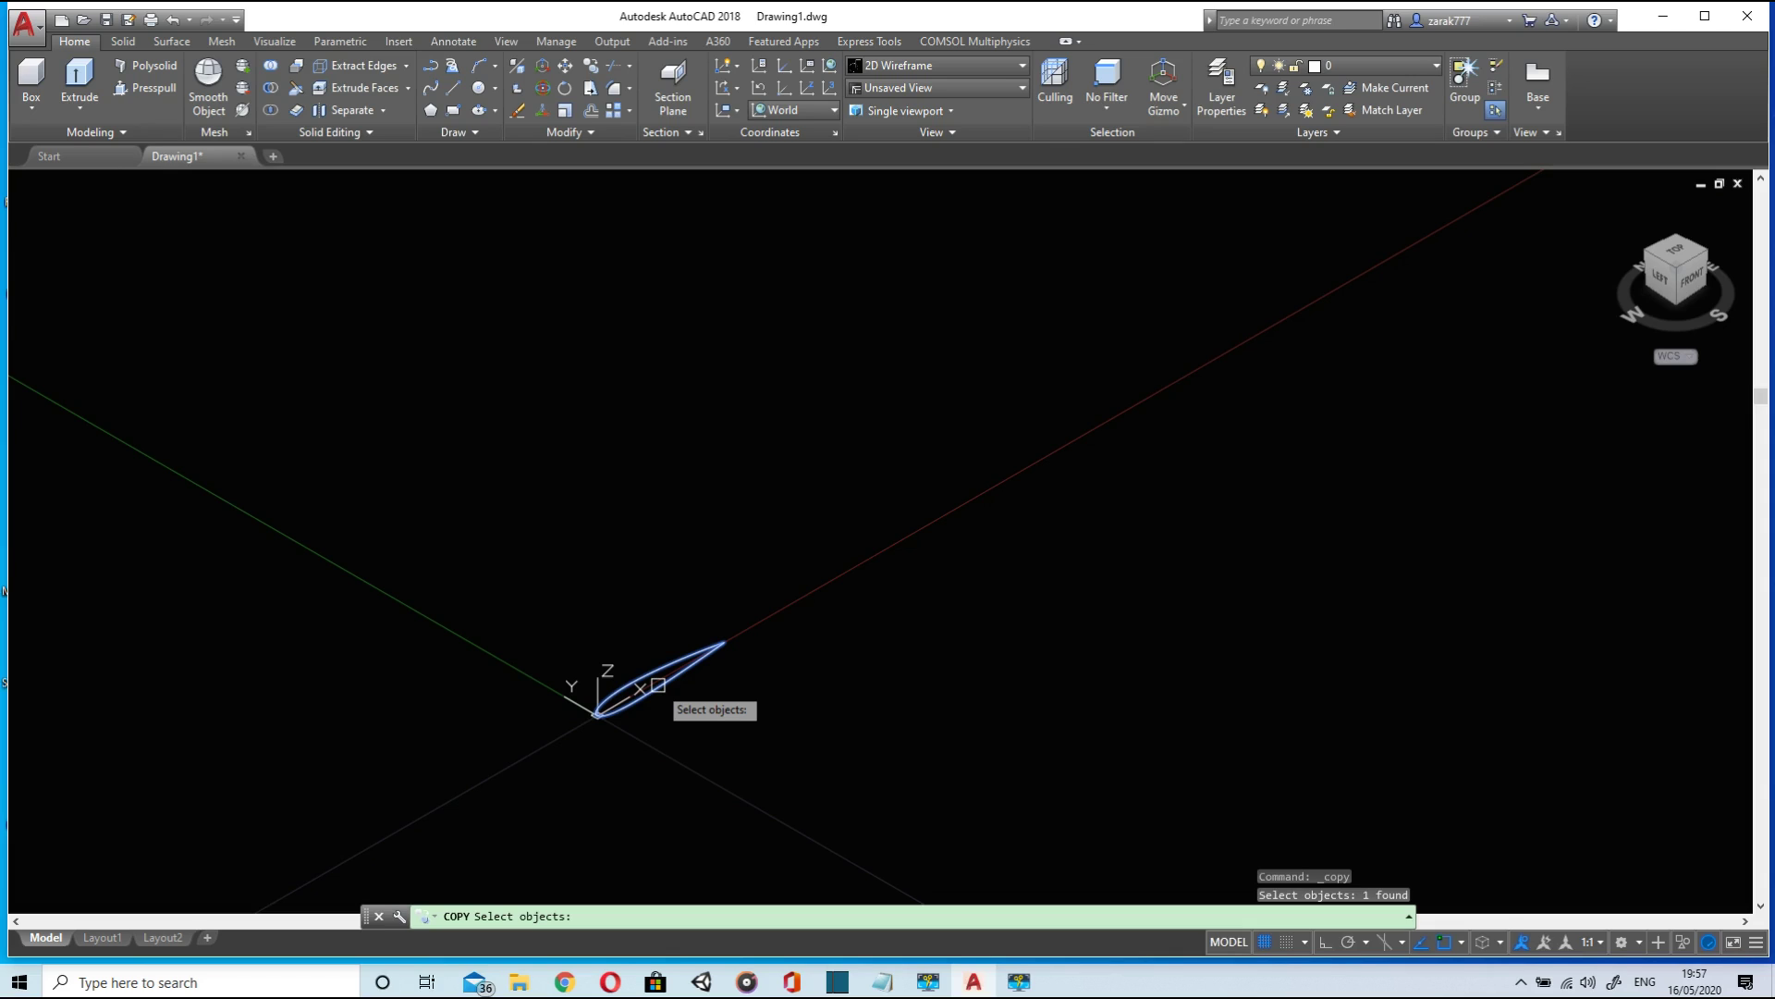
pyautogui.press('Return')
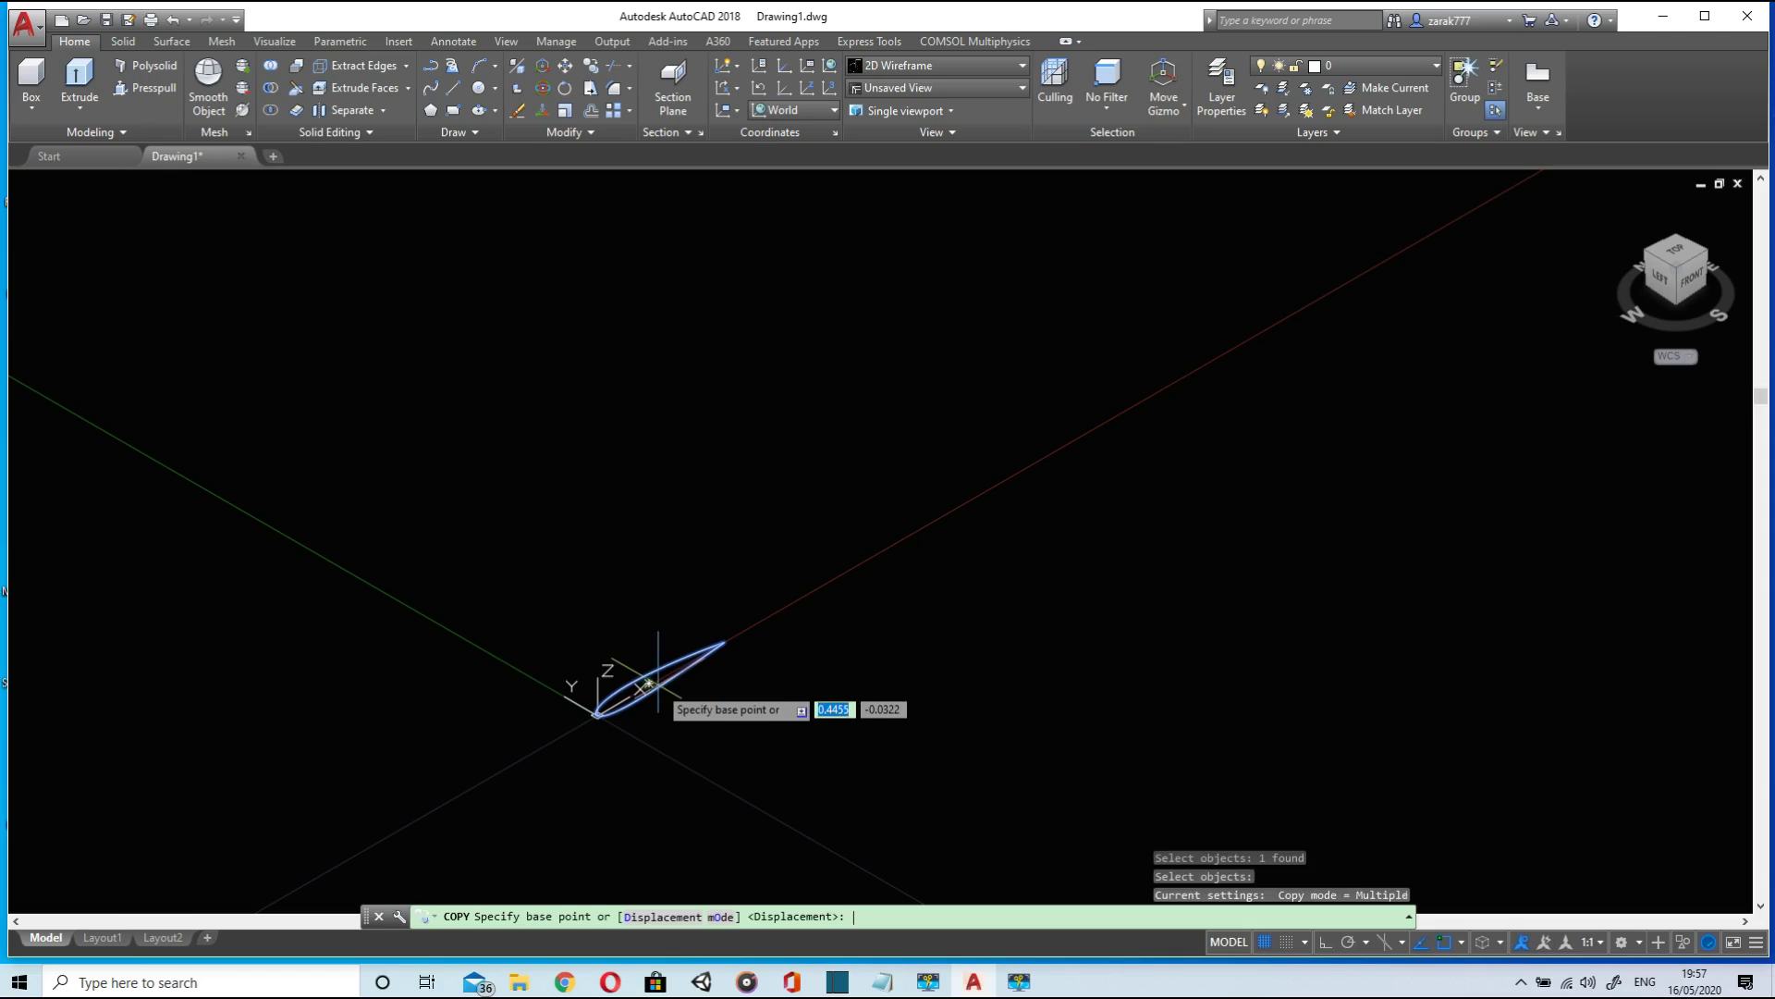
pyautogui.scroll(5, 650, 684)
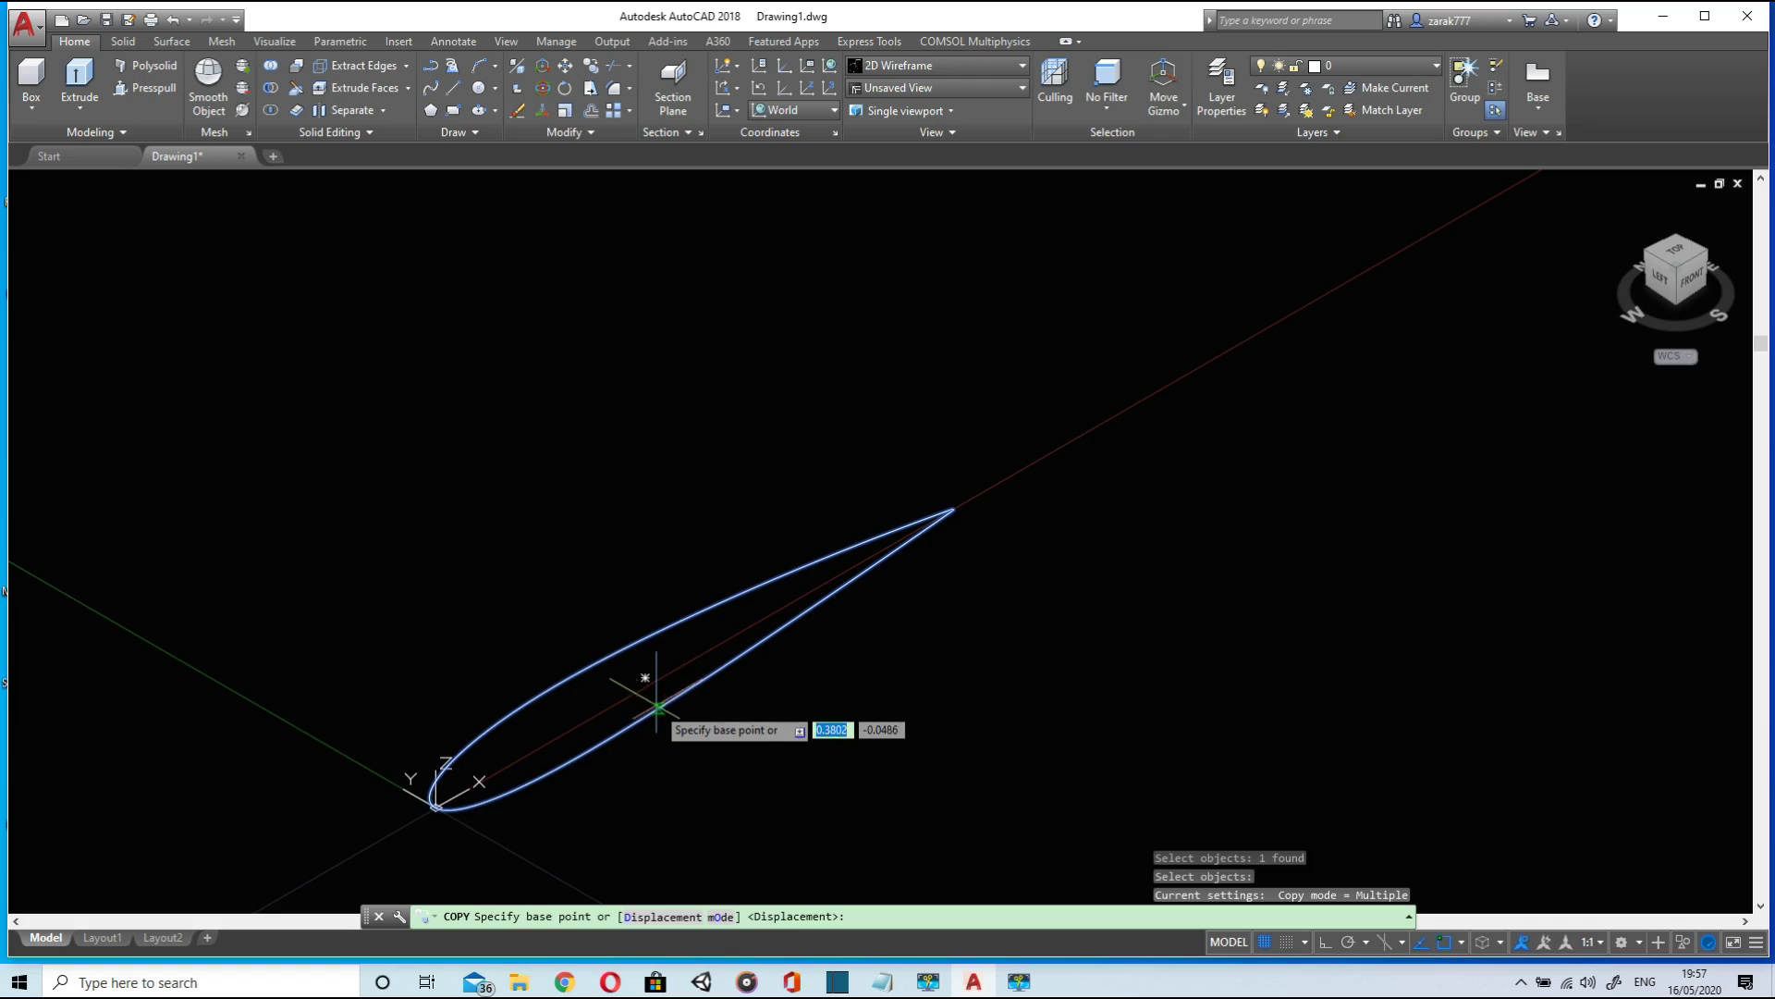
pyautogui.click(650, 676)
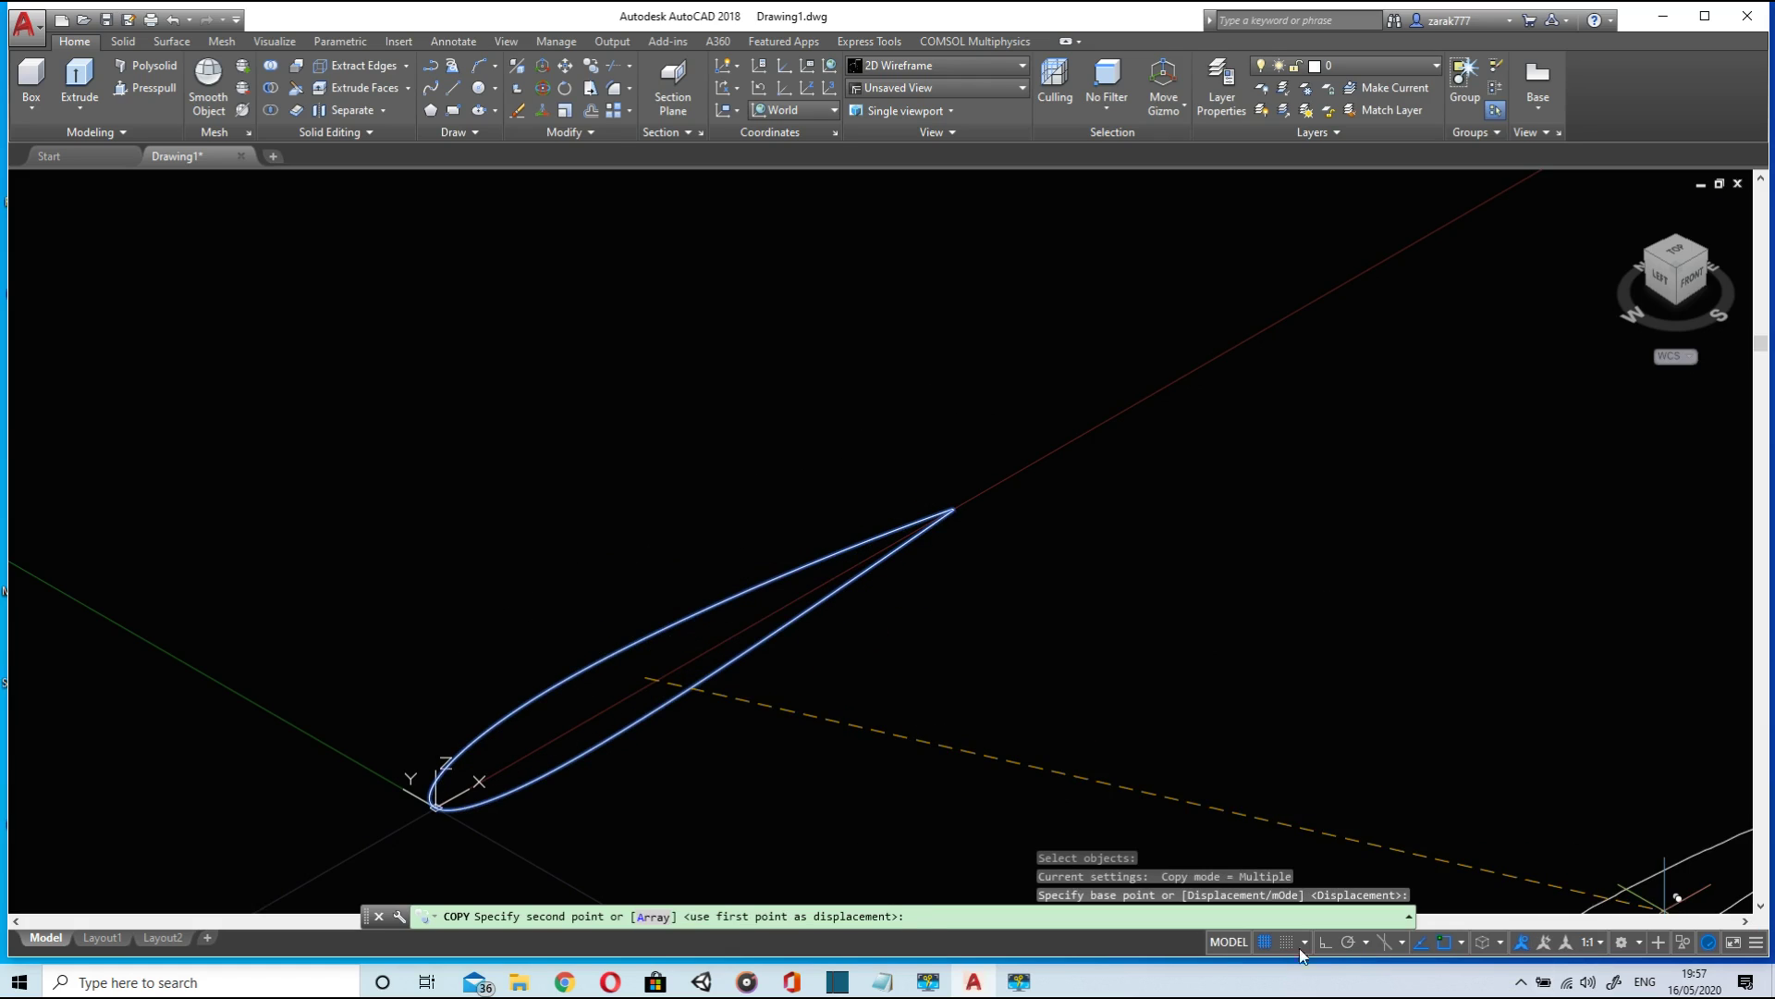
pyautogui.scroll(-6, 555, 453)
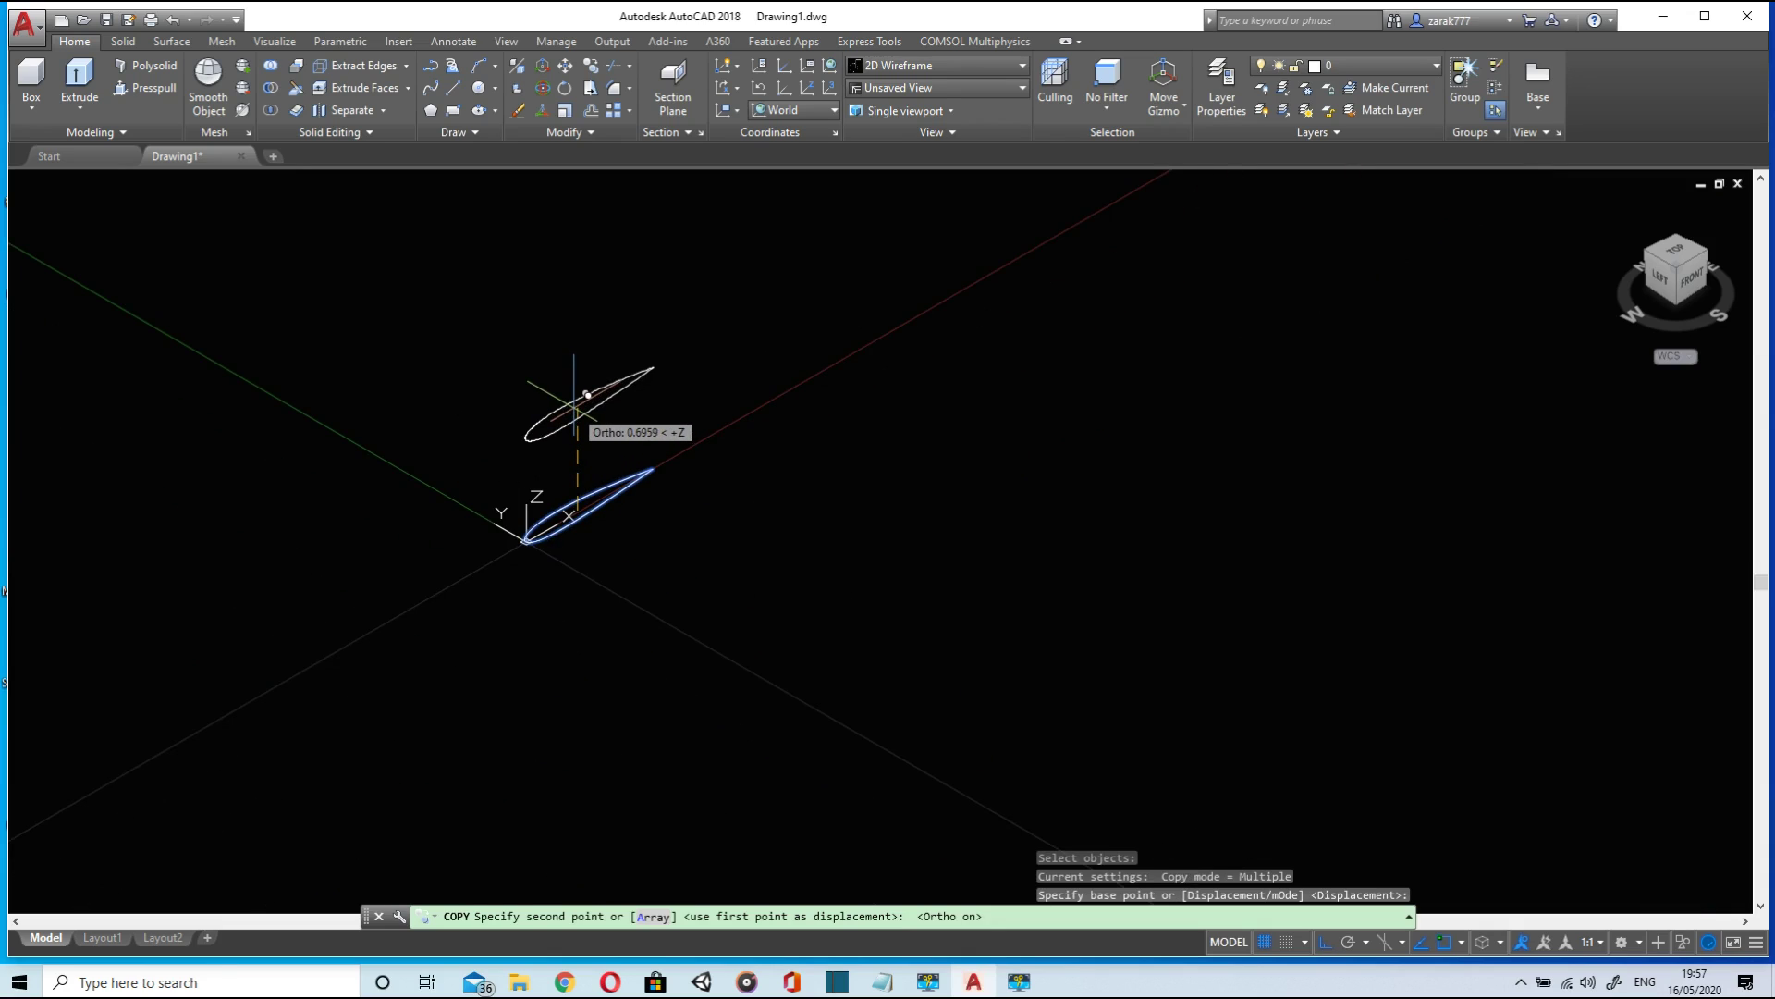
pyautogui.write('2')
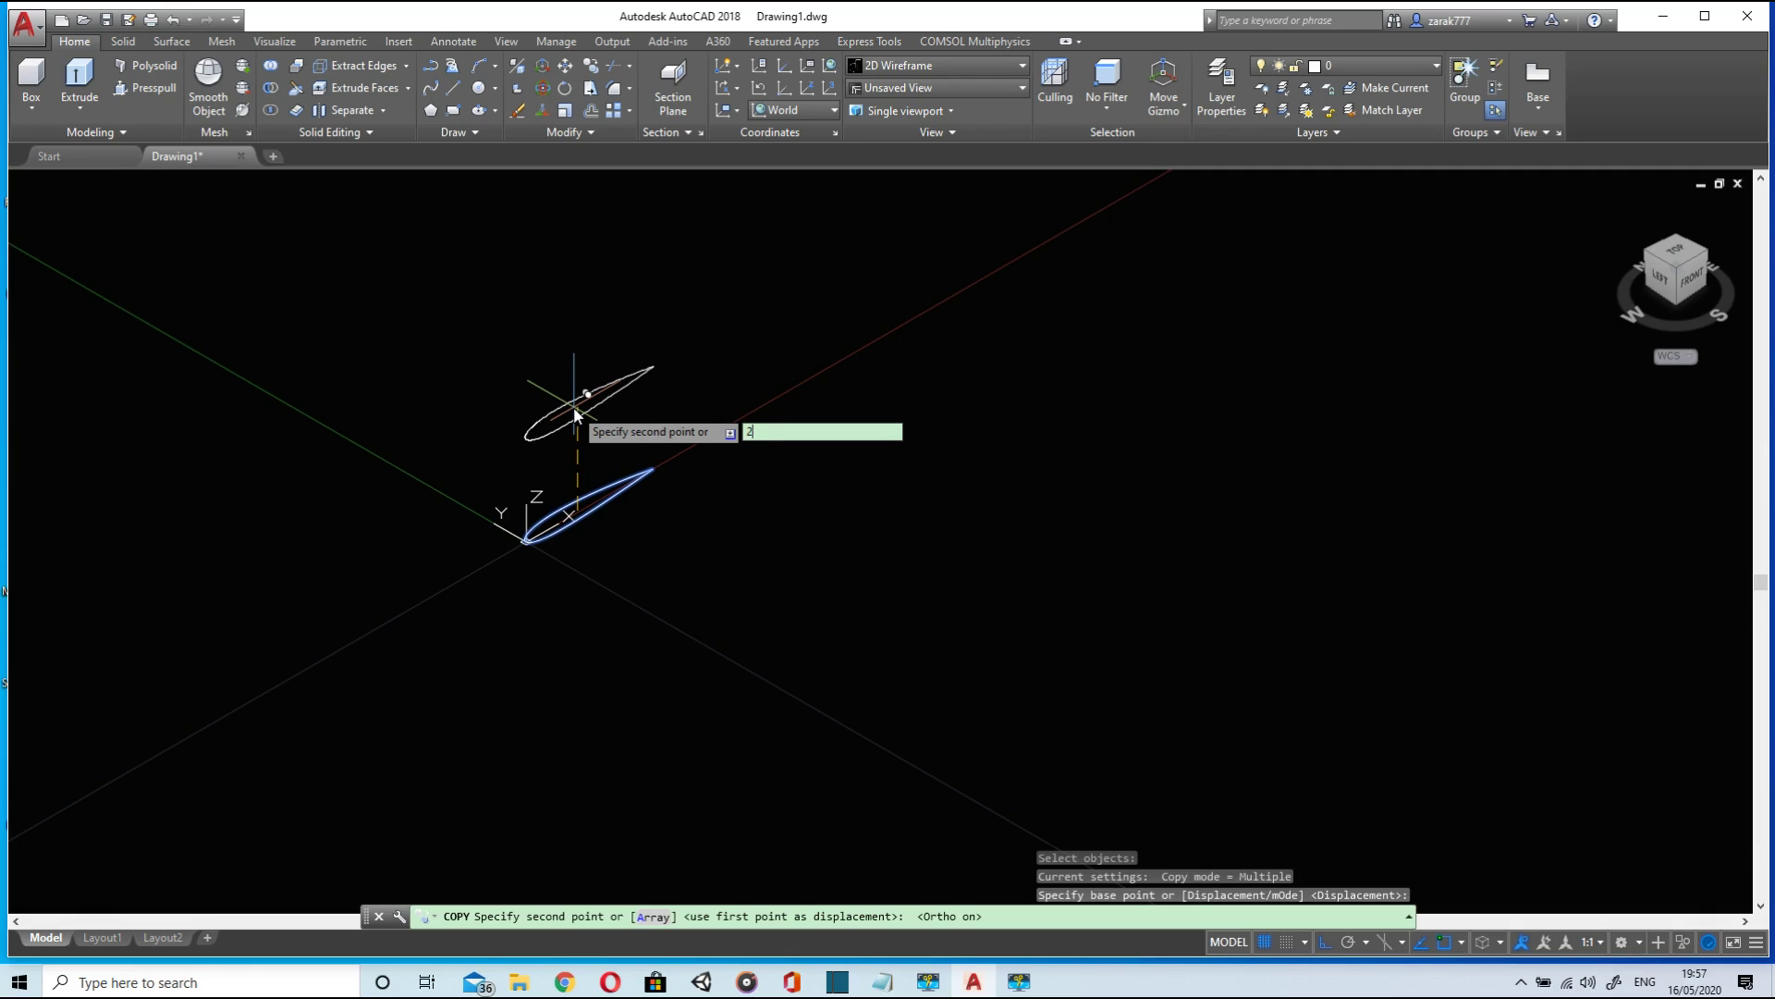
pyautogui.write('.')
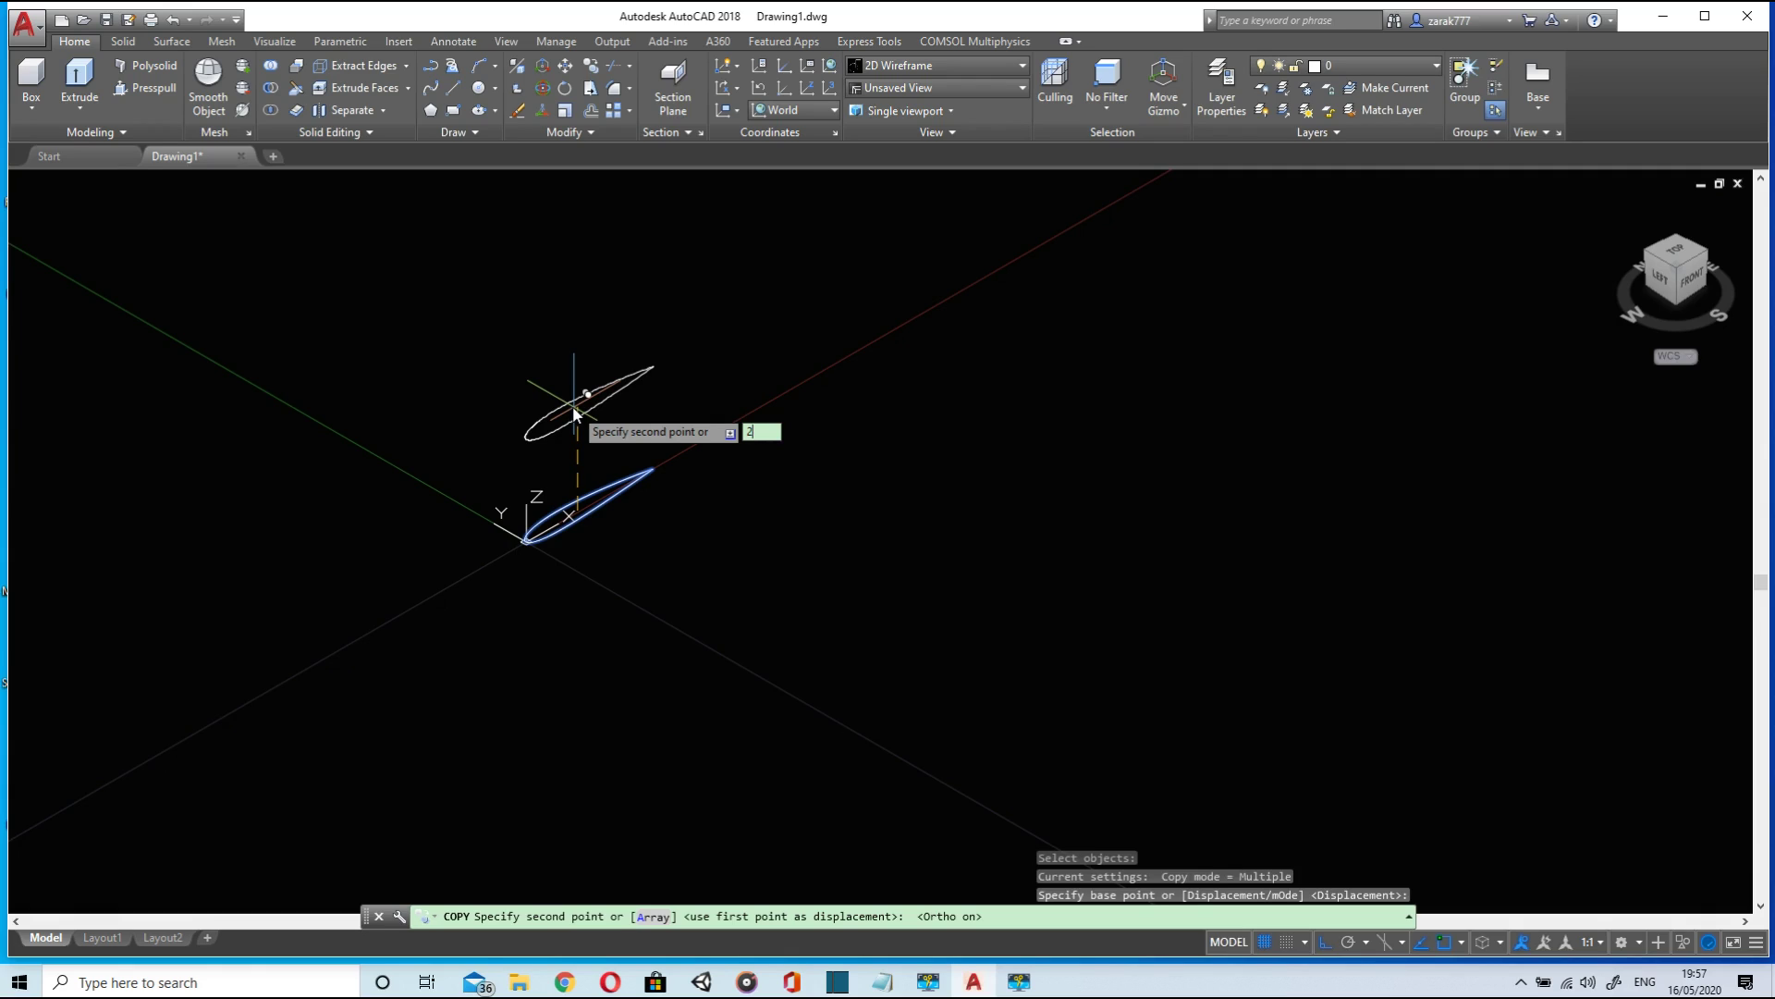
pyautogui.press('Return')
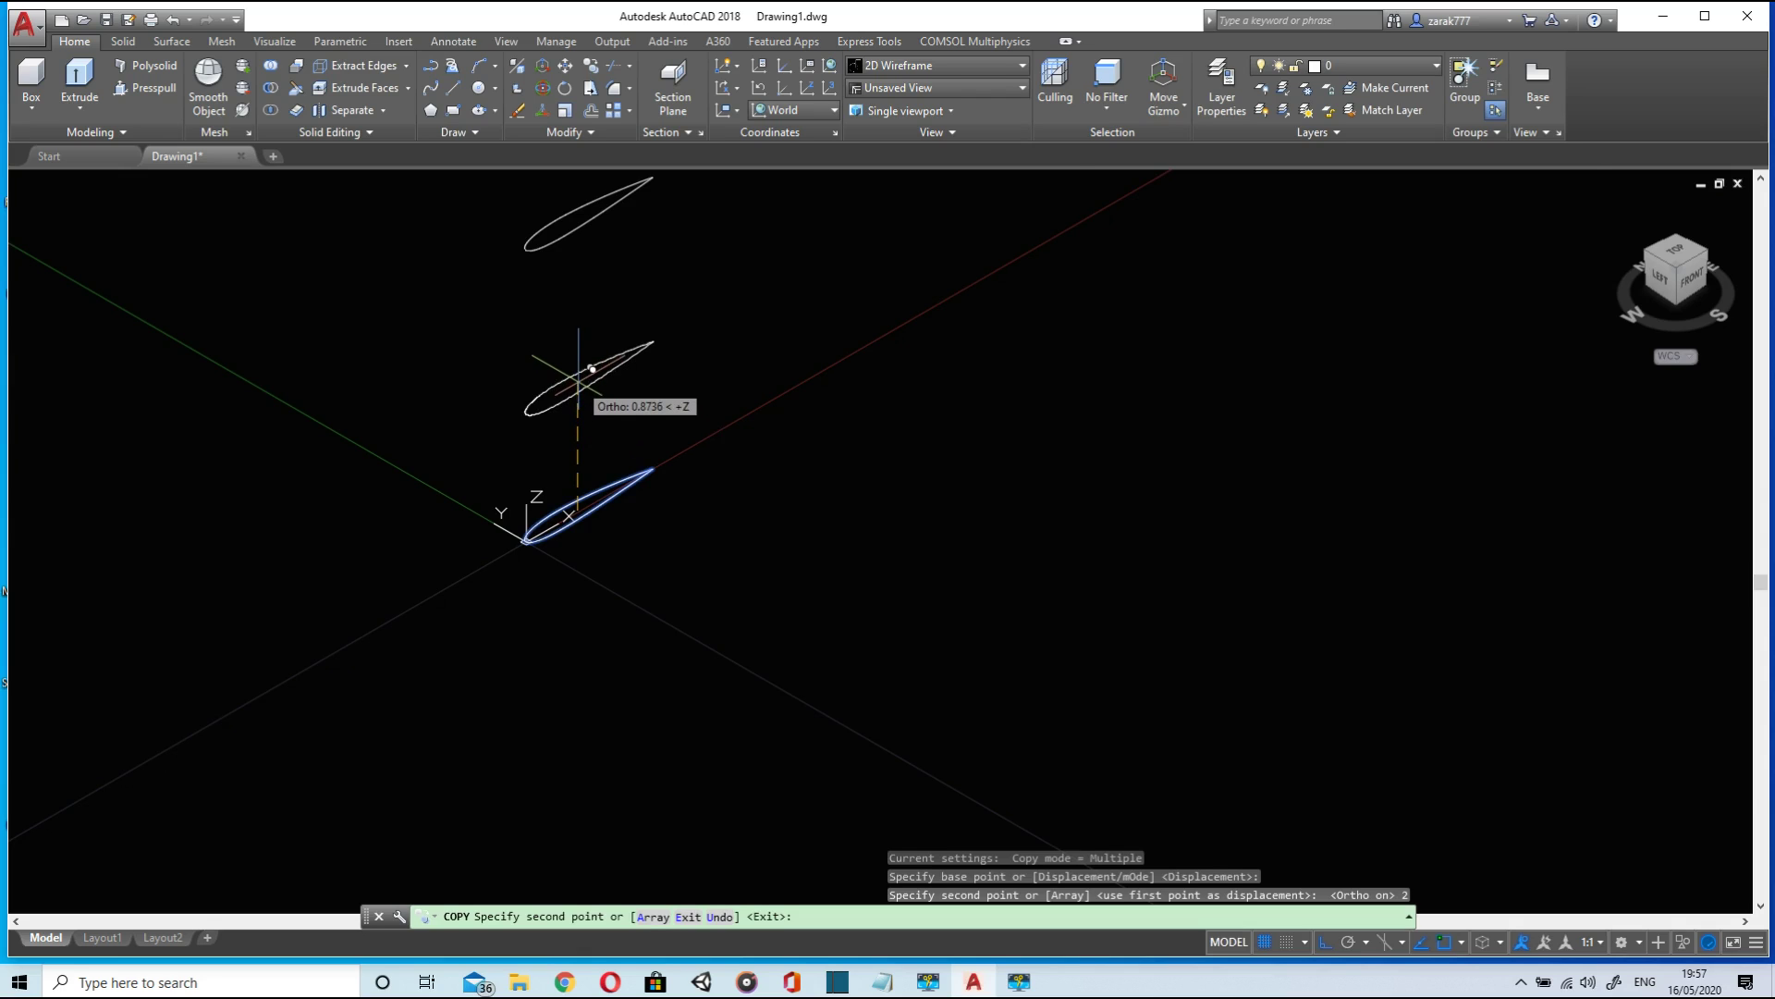
# - Place further airfoil copies at 4, 6, 8 and 10 units up, then end COPY
pyautogui.scroll(-4, 592, 369)
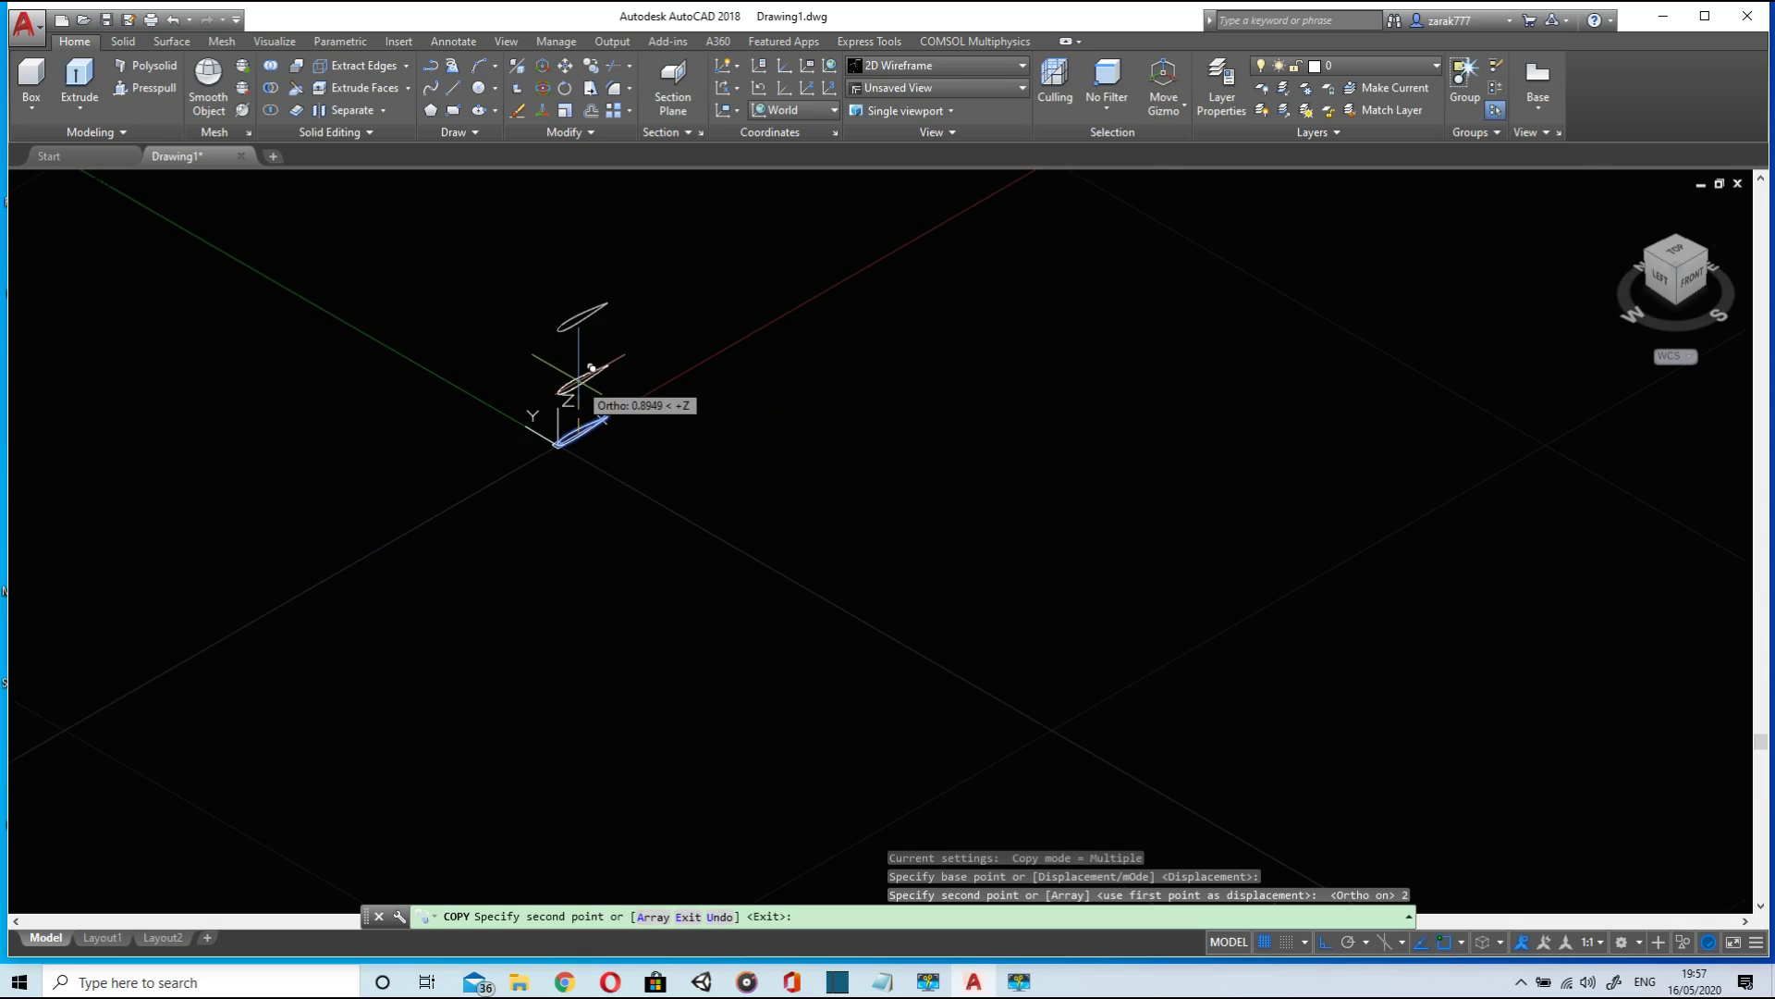
pyautogui.moveTo(591, 369); pyautogui.dragTo(524, 674, button='middle')
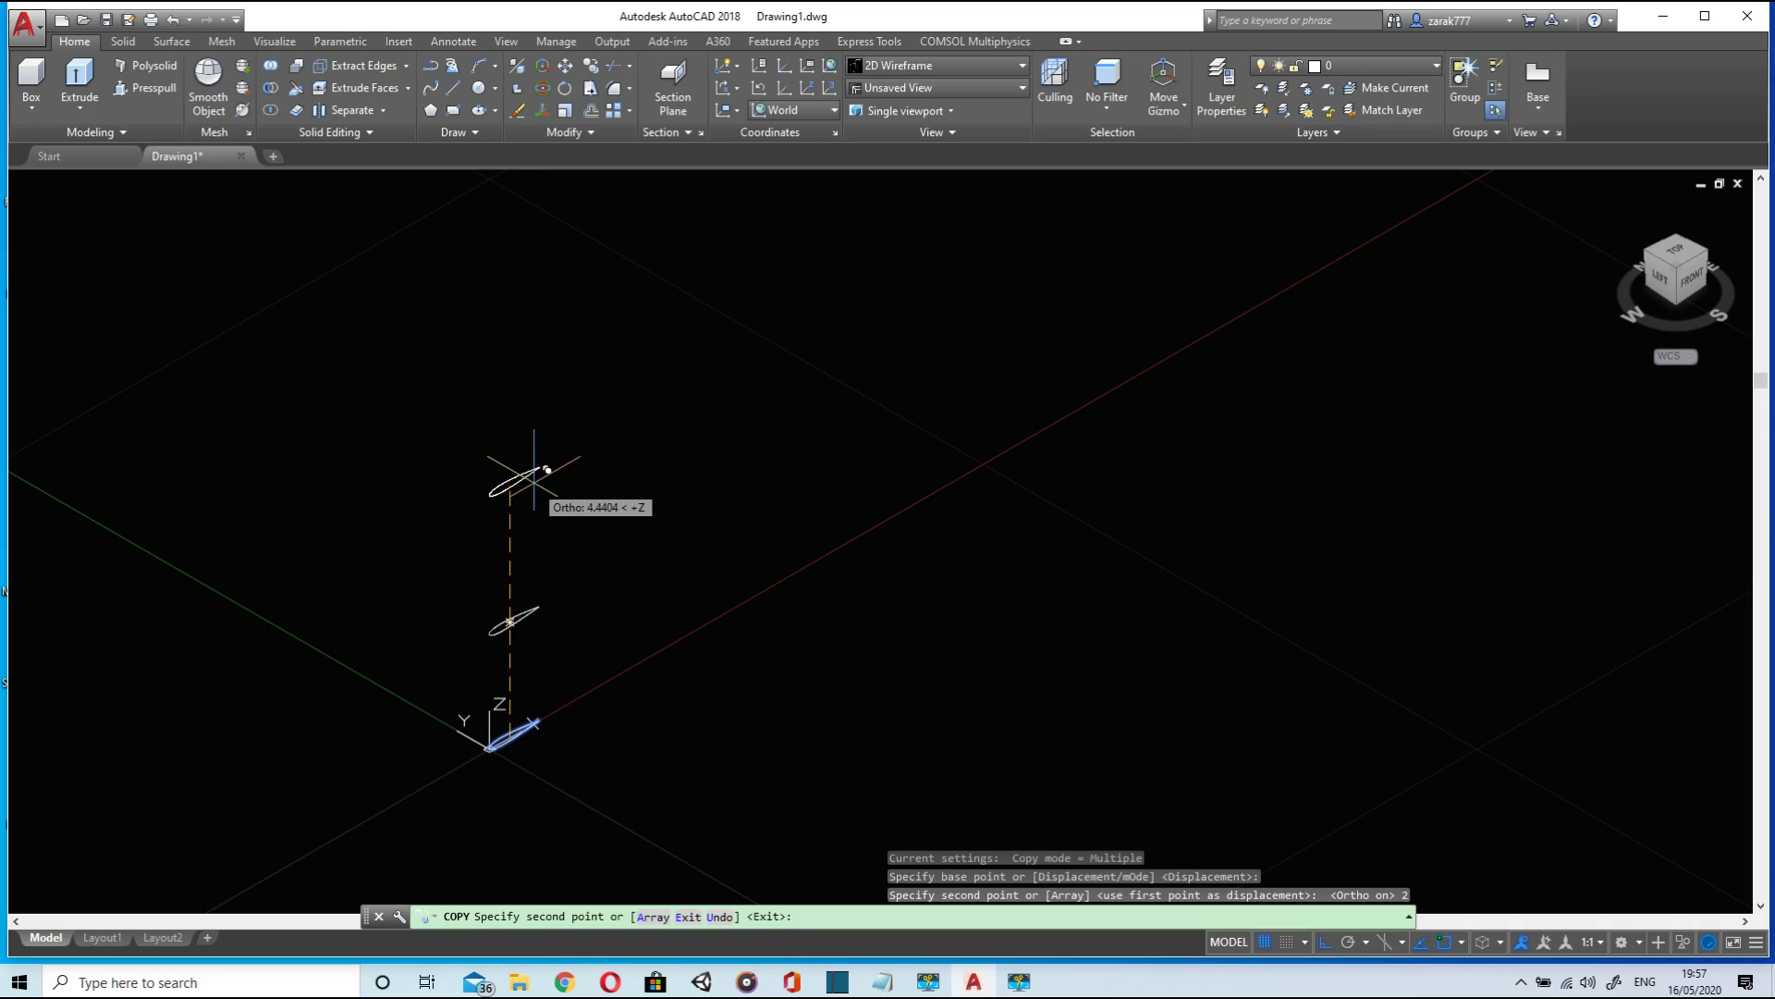
pyautogui.write('4')
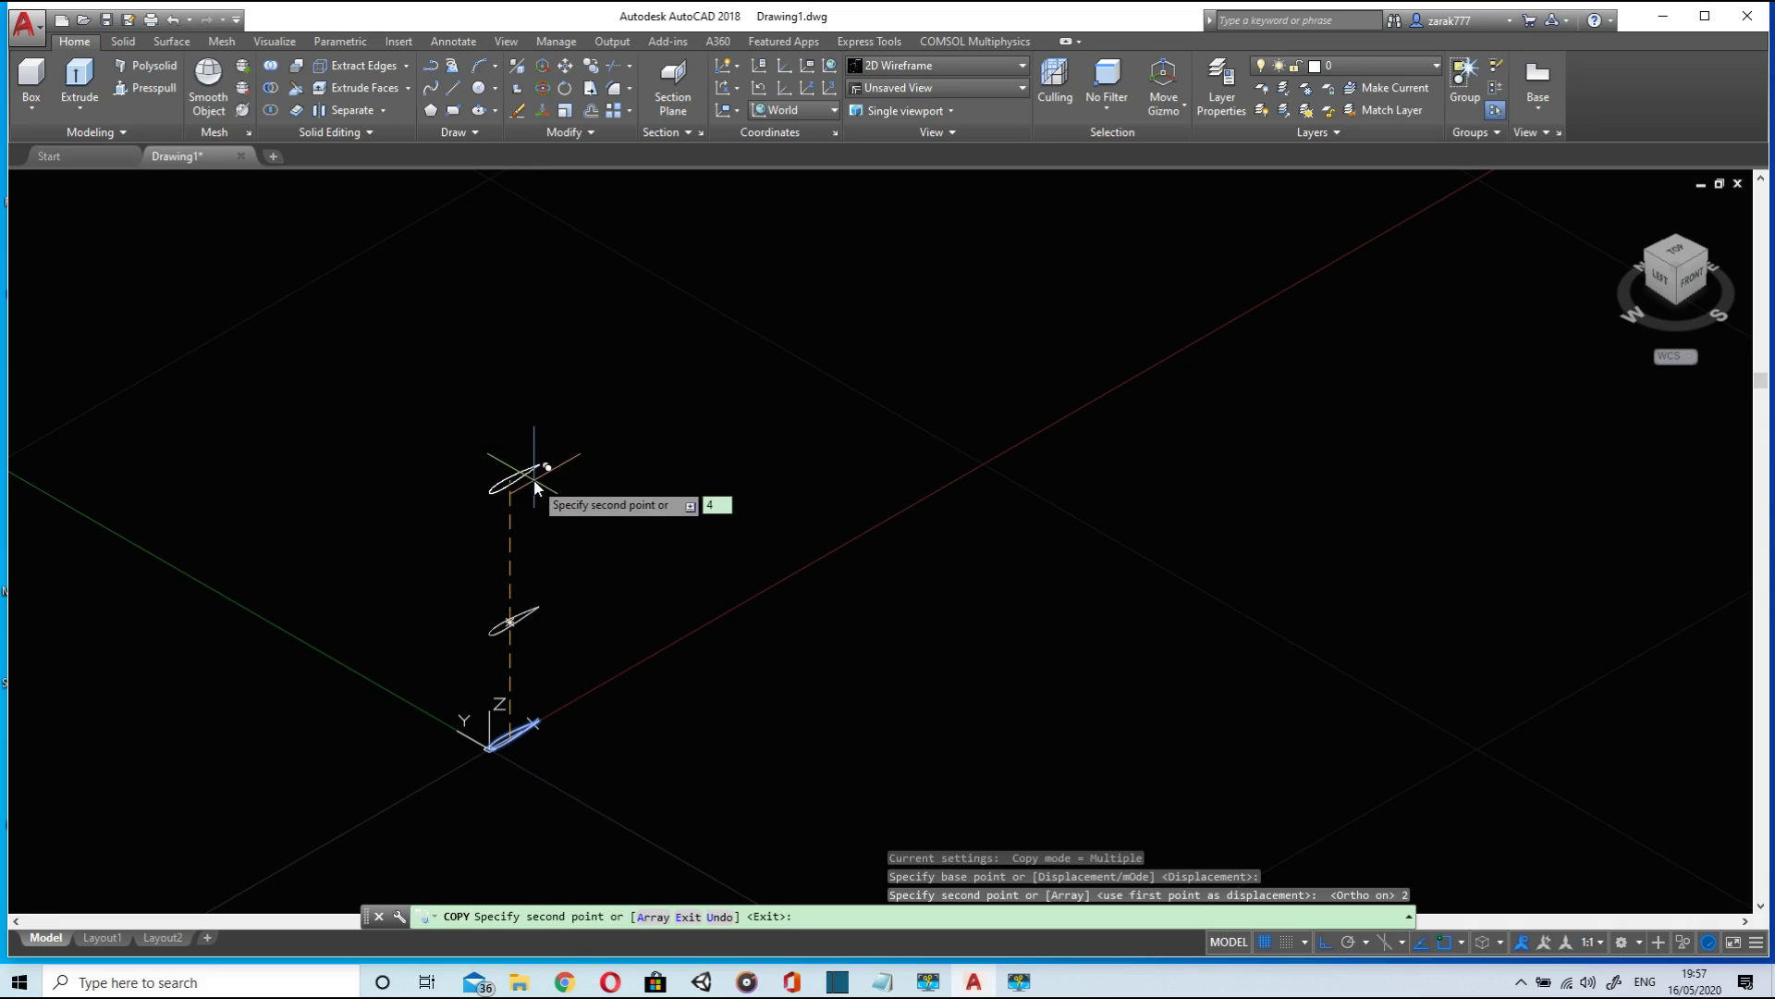
pyautogui.press('Return')
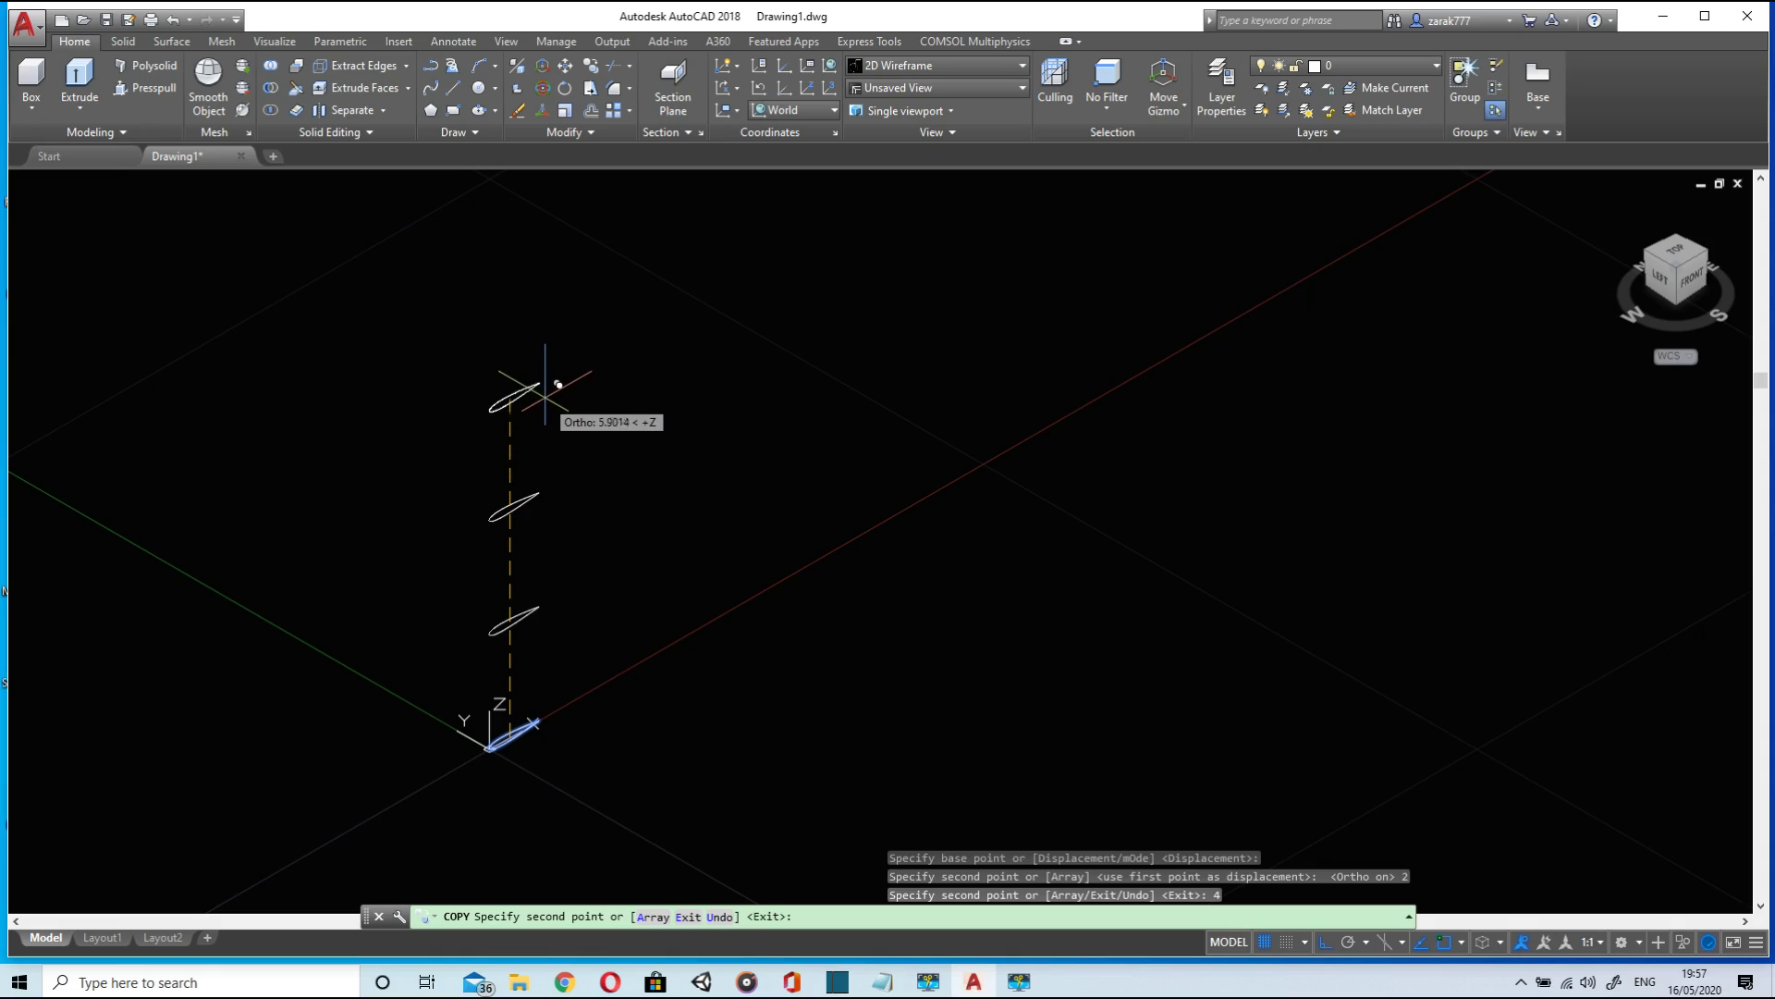
pyautogui.write('6')
pyautogui.press('Return')
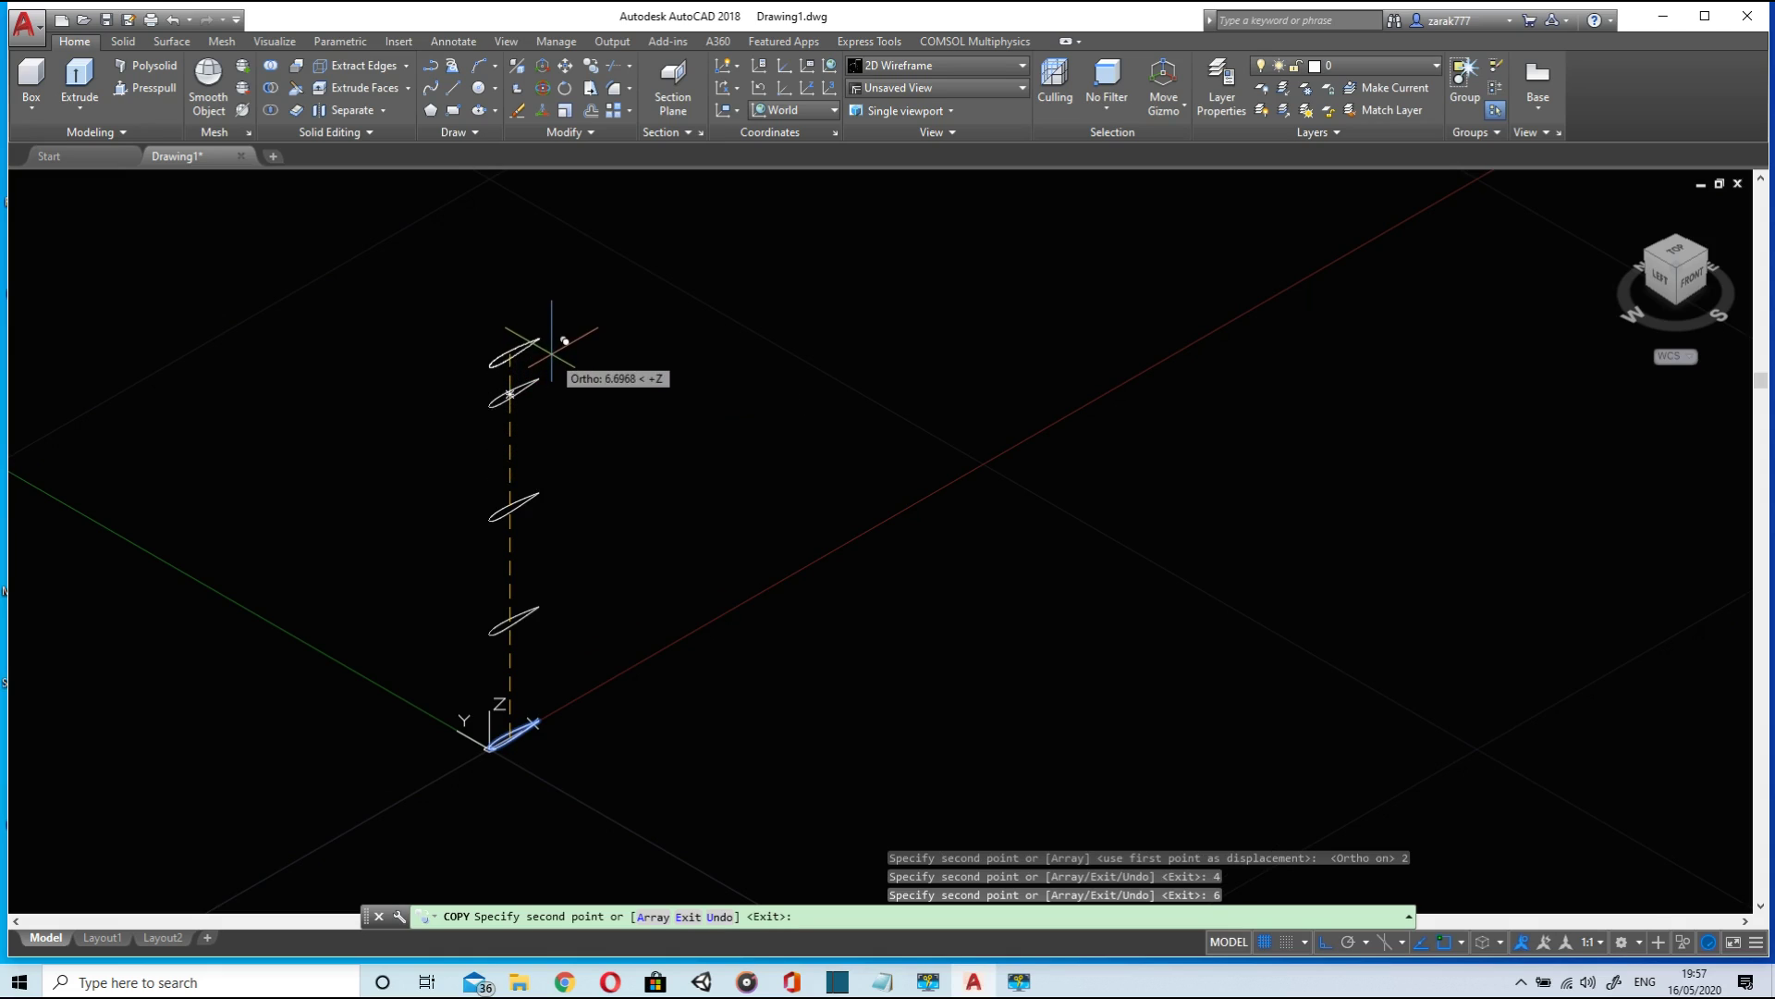
pyautogui.write('8')
pyautogui.press('Return')
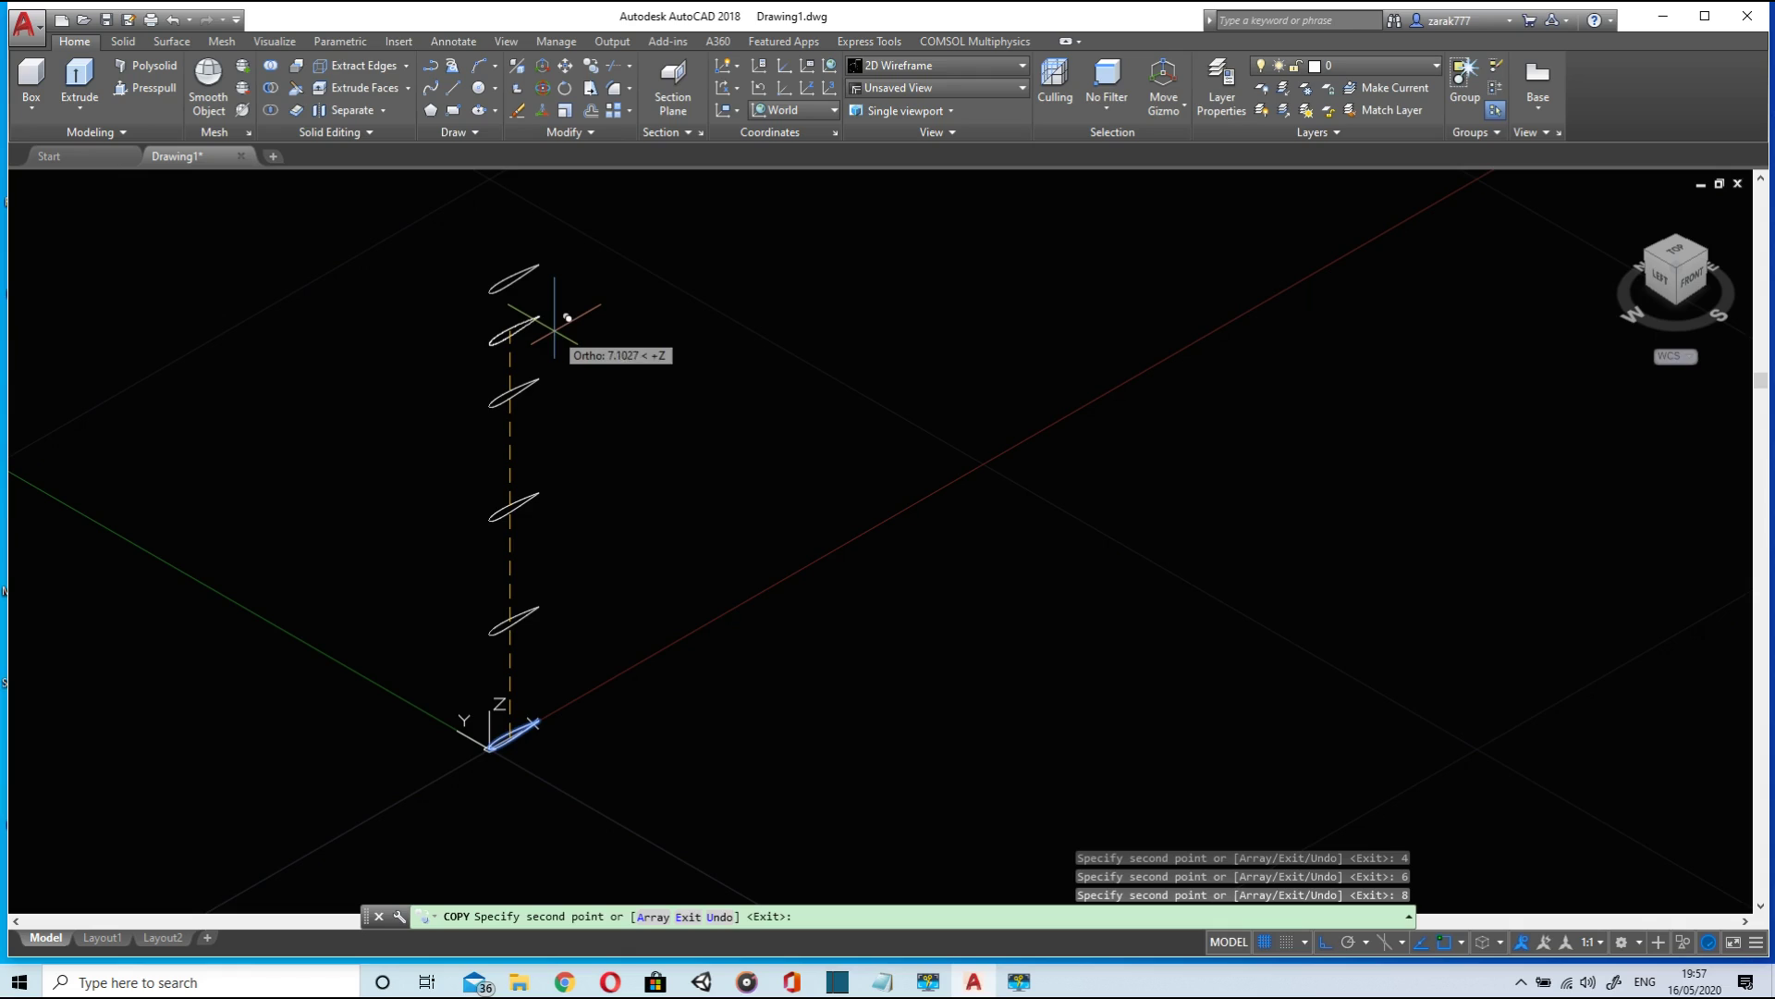
pyautogui.write('10')
pyautogui.press('Return')
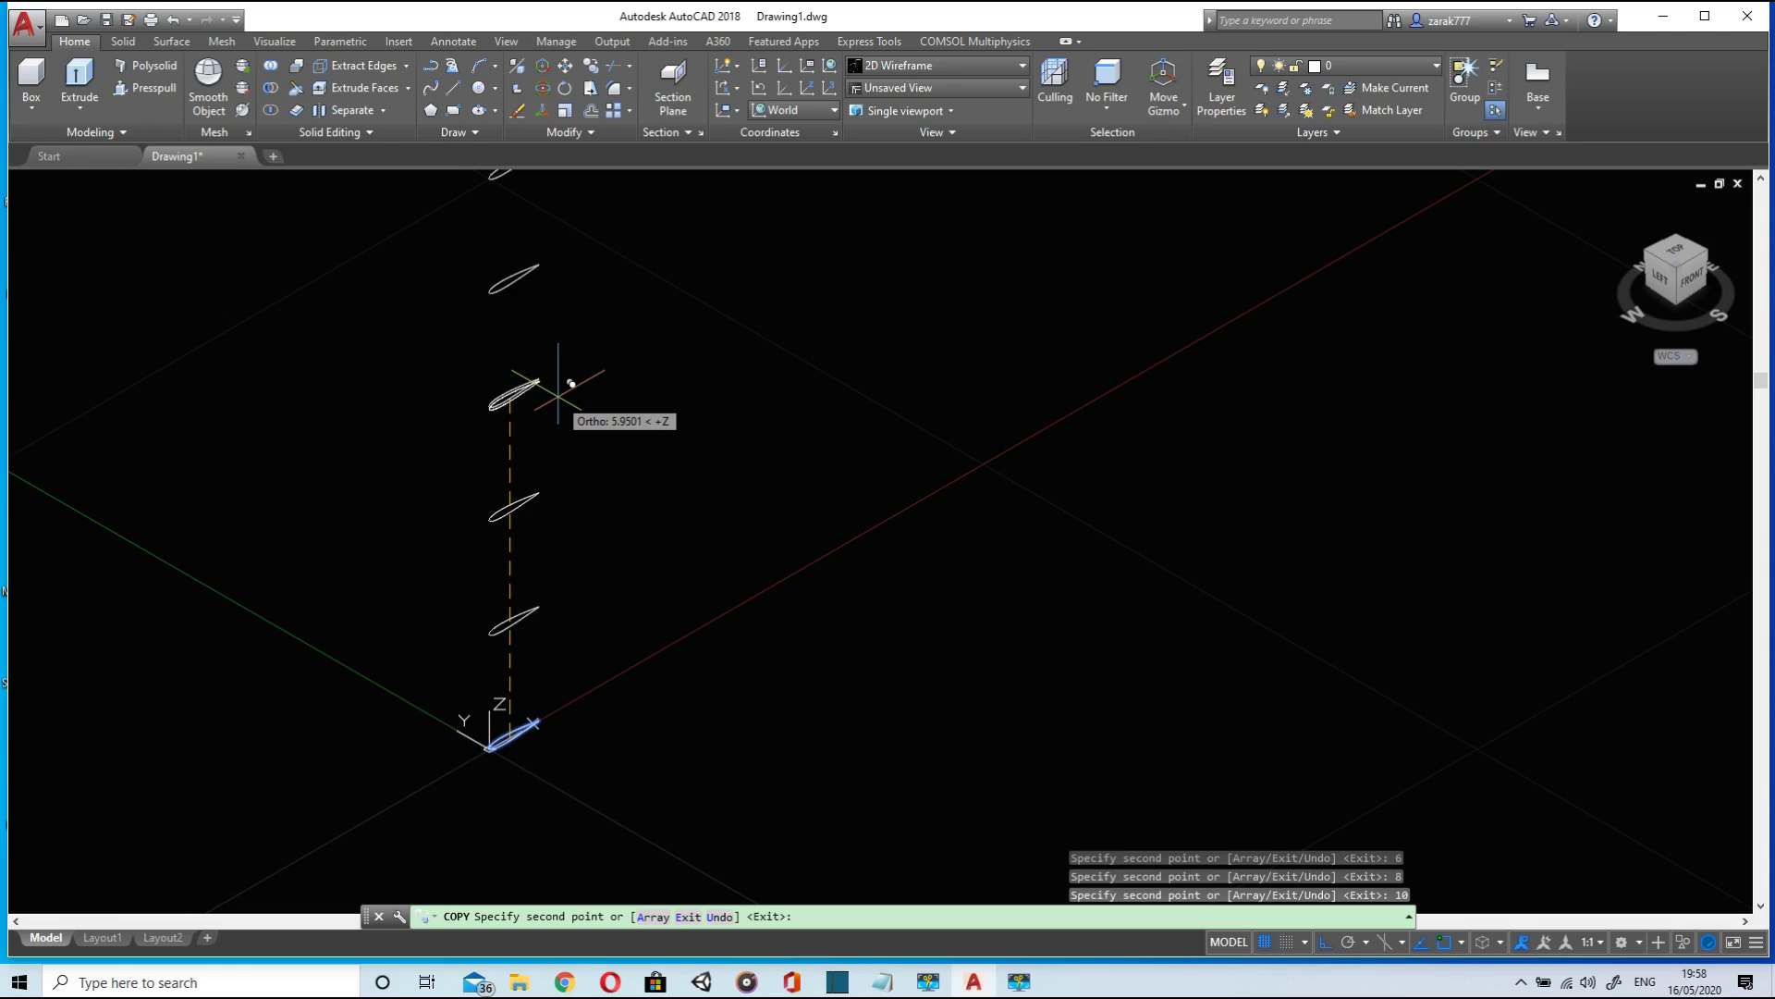
pyautogui.press('Escape')
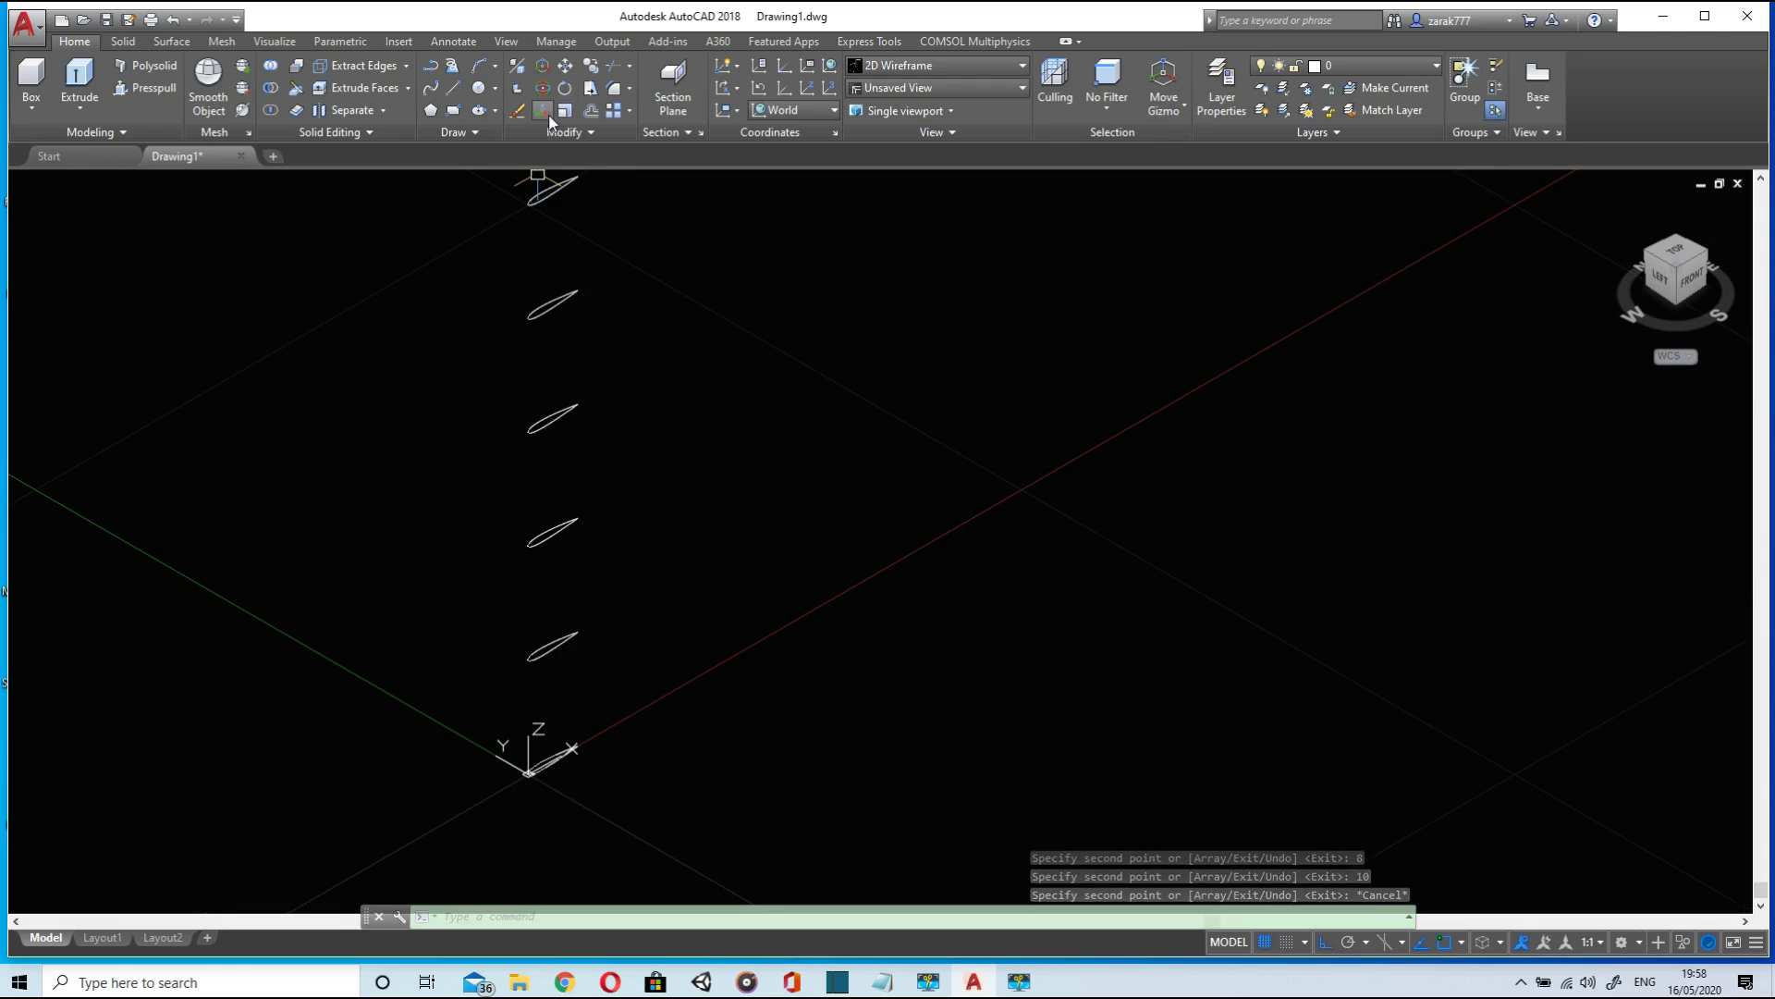
# - 3D-scale the lowest airfoil copy by 1.3 about its centre
pyautogui.click(545, 111)
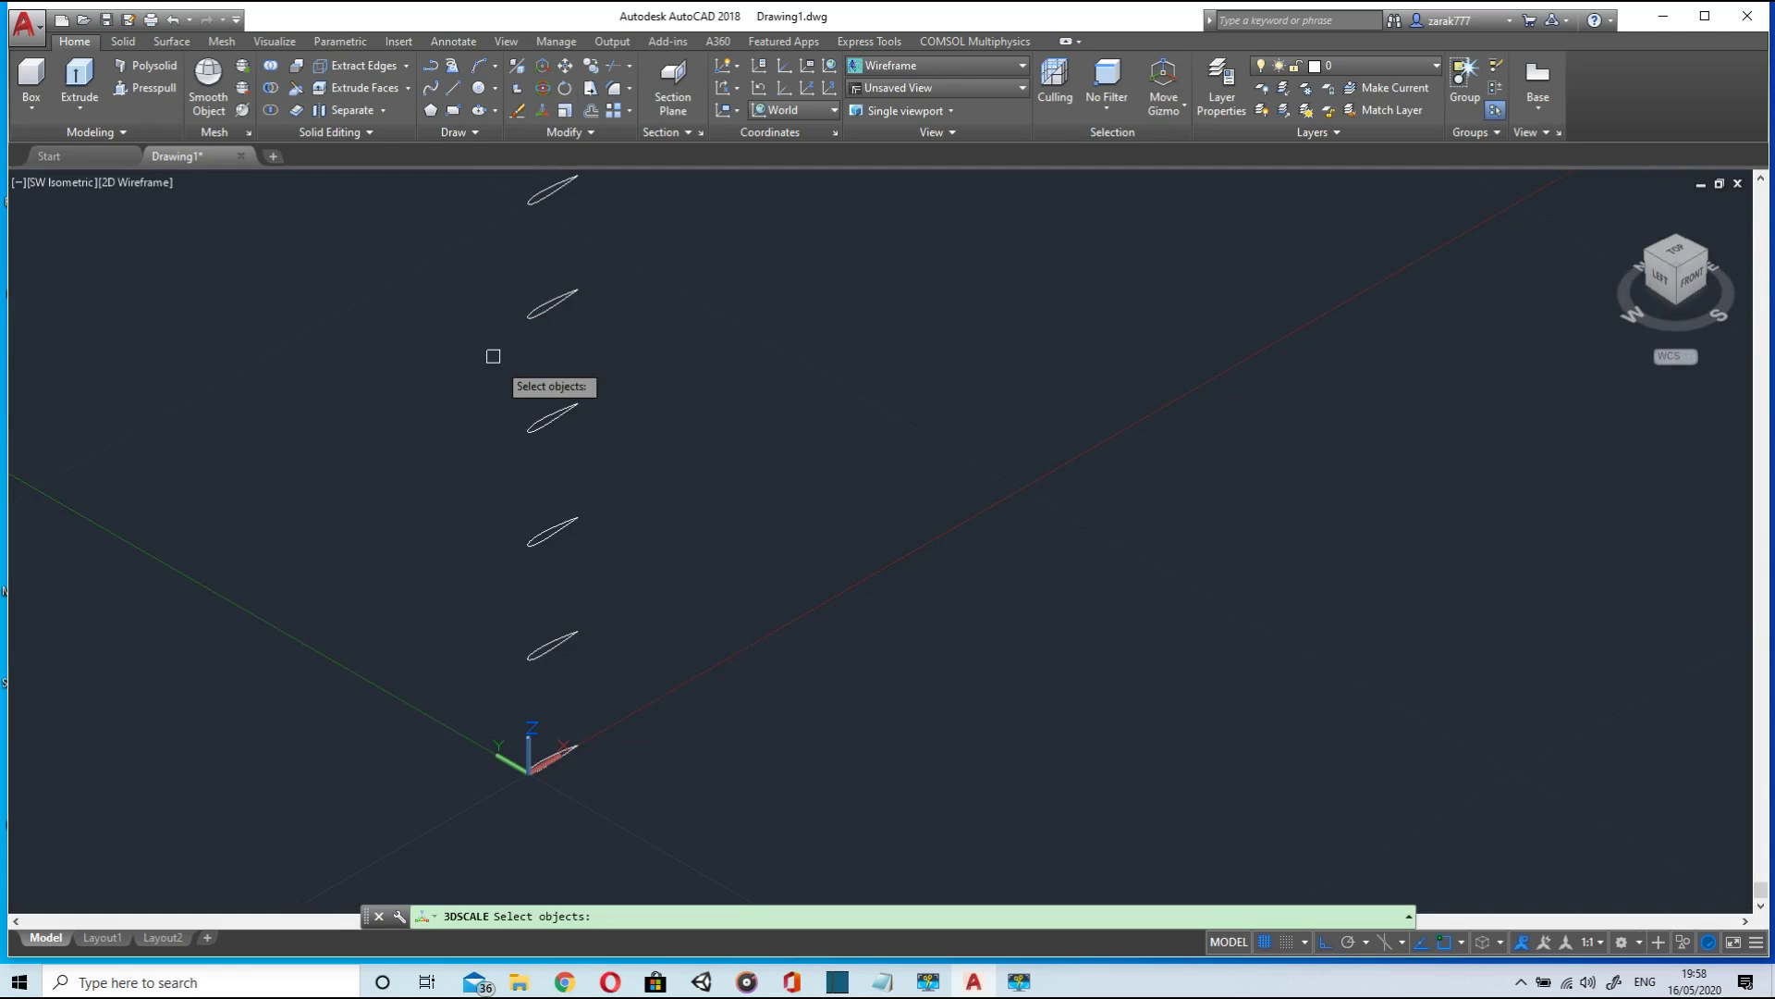
pyautogui.click(554, 646)
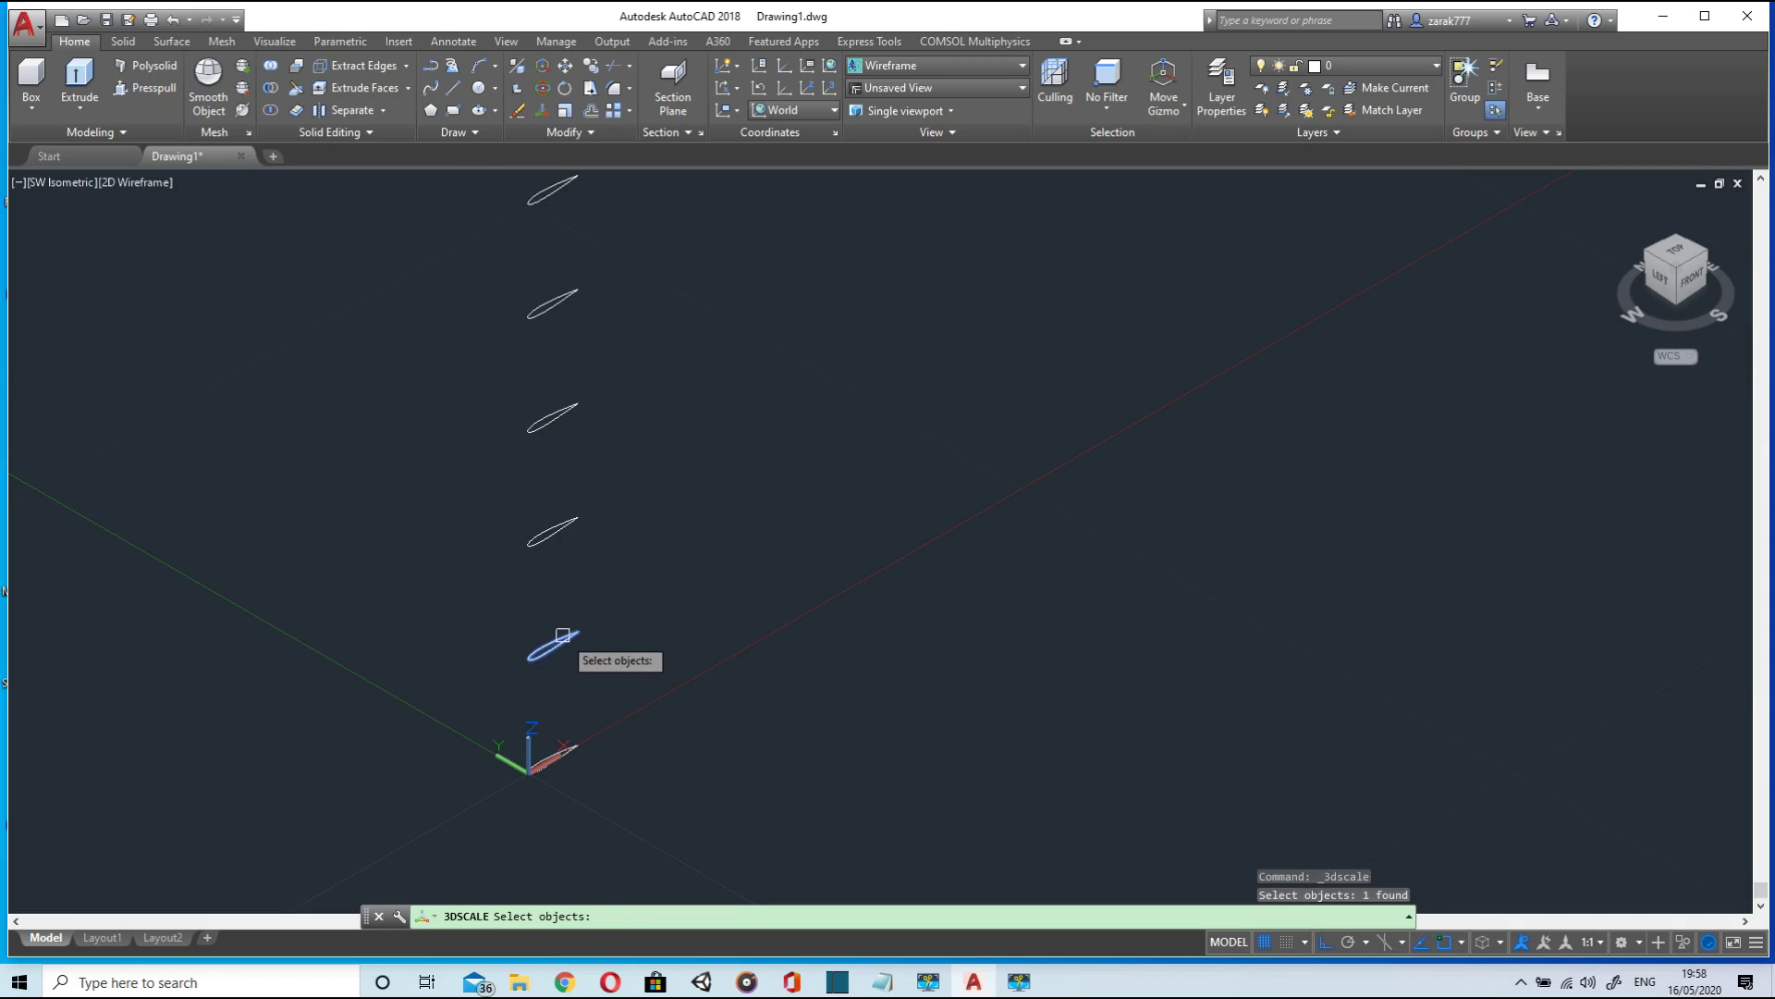
pyautogui.press('Return')
pyautogui.scroll(5, 546, 646)
pyautogui.scroll(2, 555, 638)
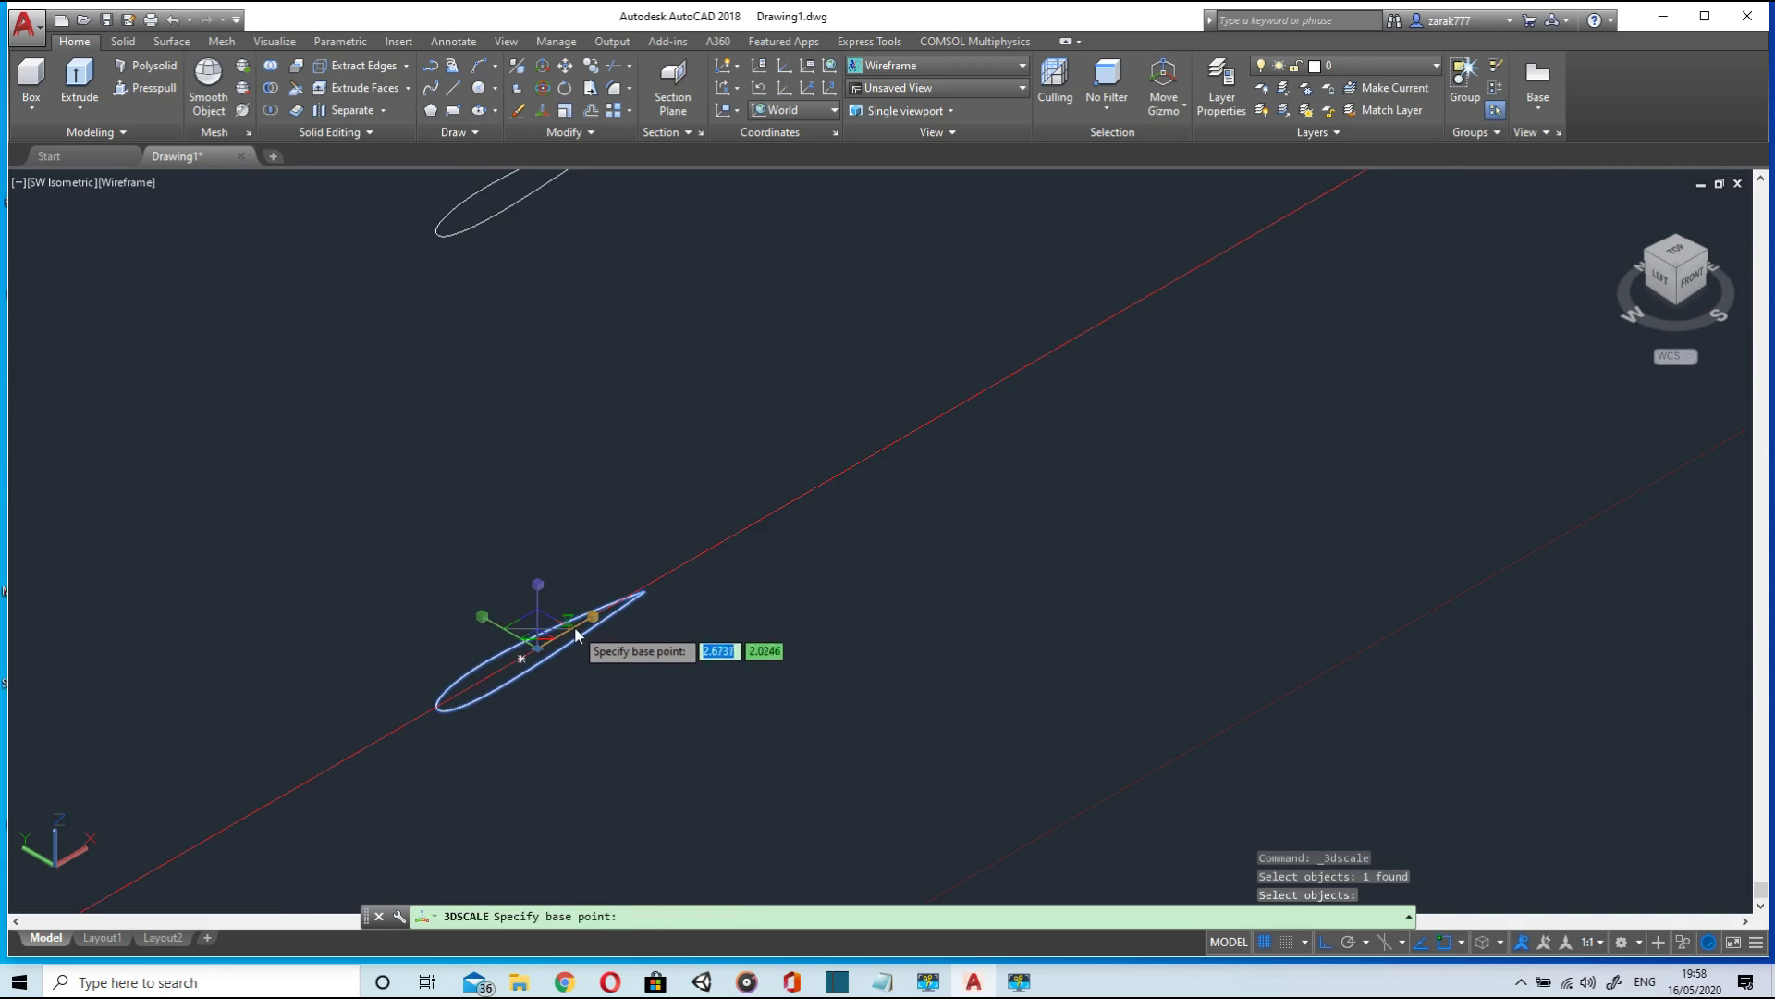
pyautogui.click(538, 647)
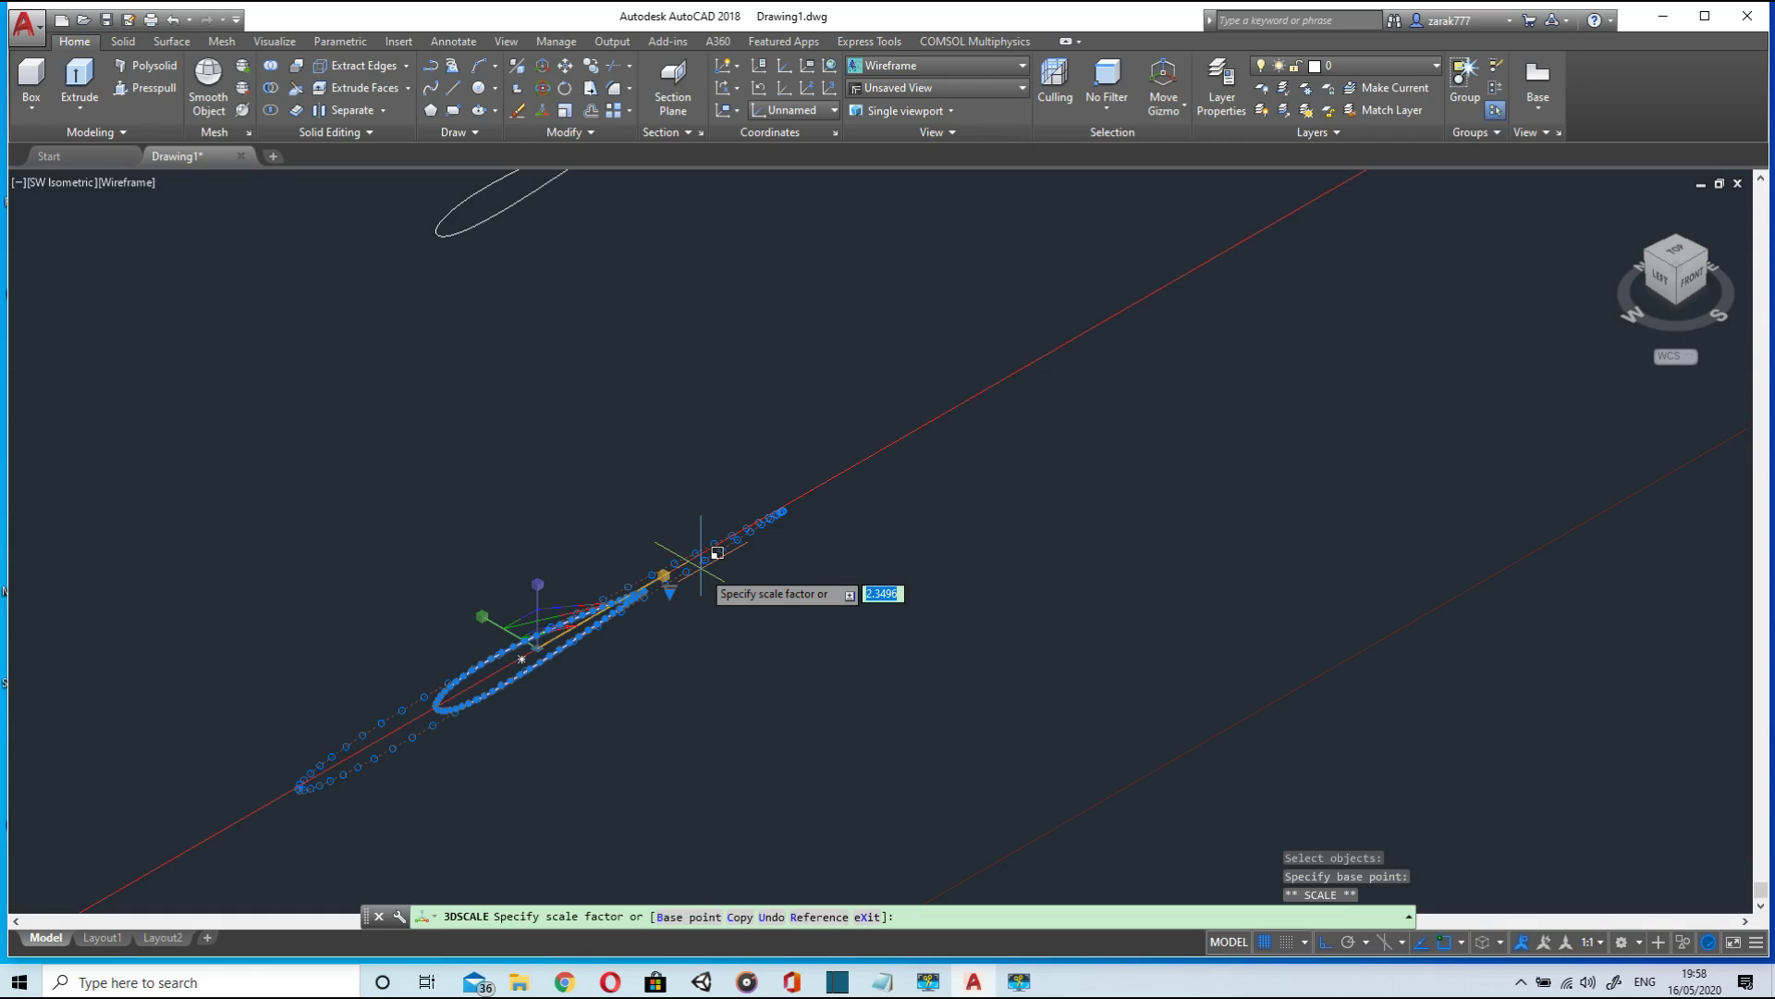
pyautogui.scroll(-4, 718, 553)
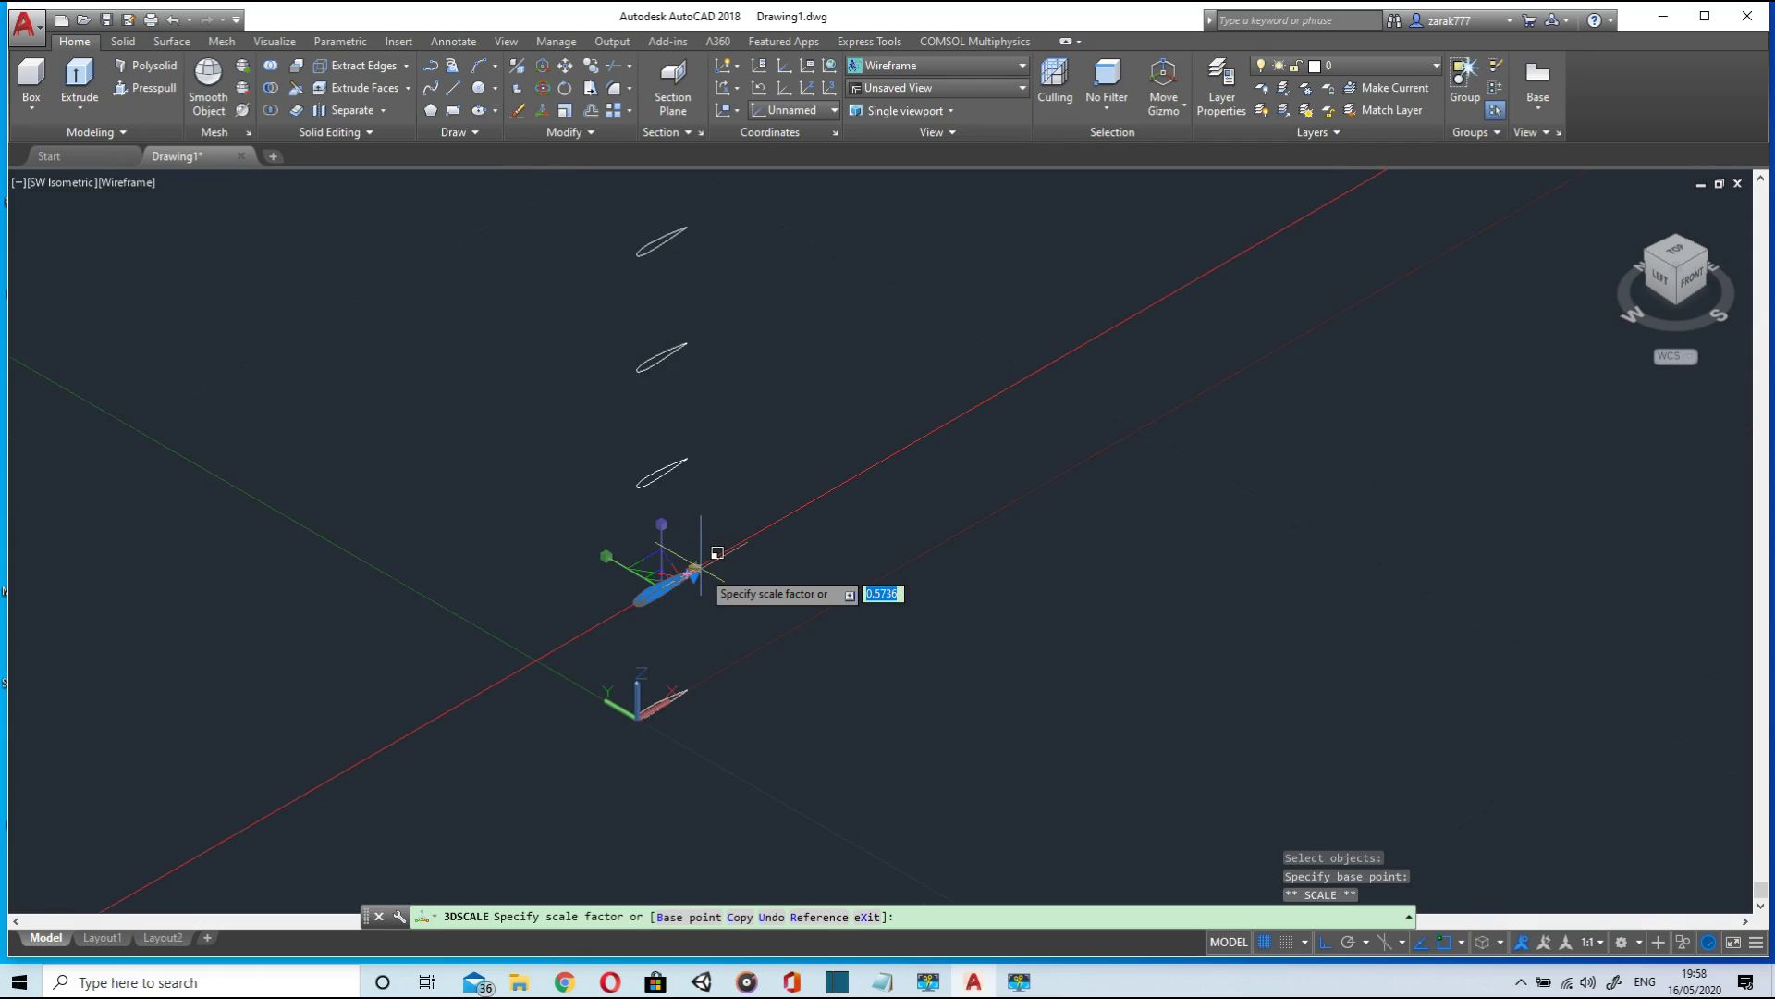
pyautogui.scroll(3, 718, 553)
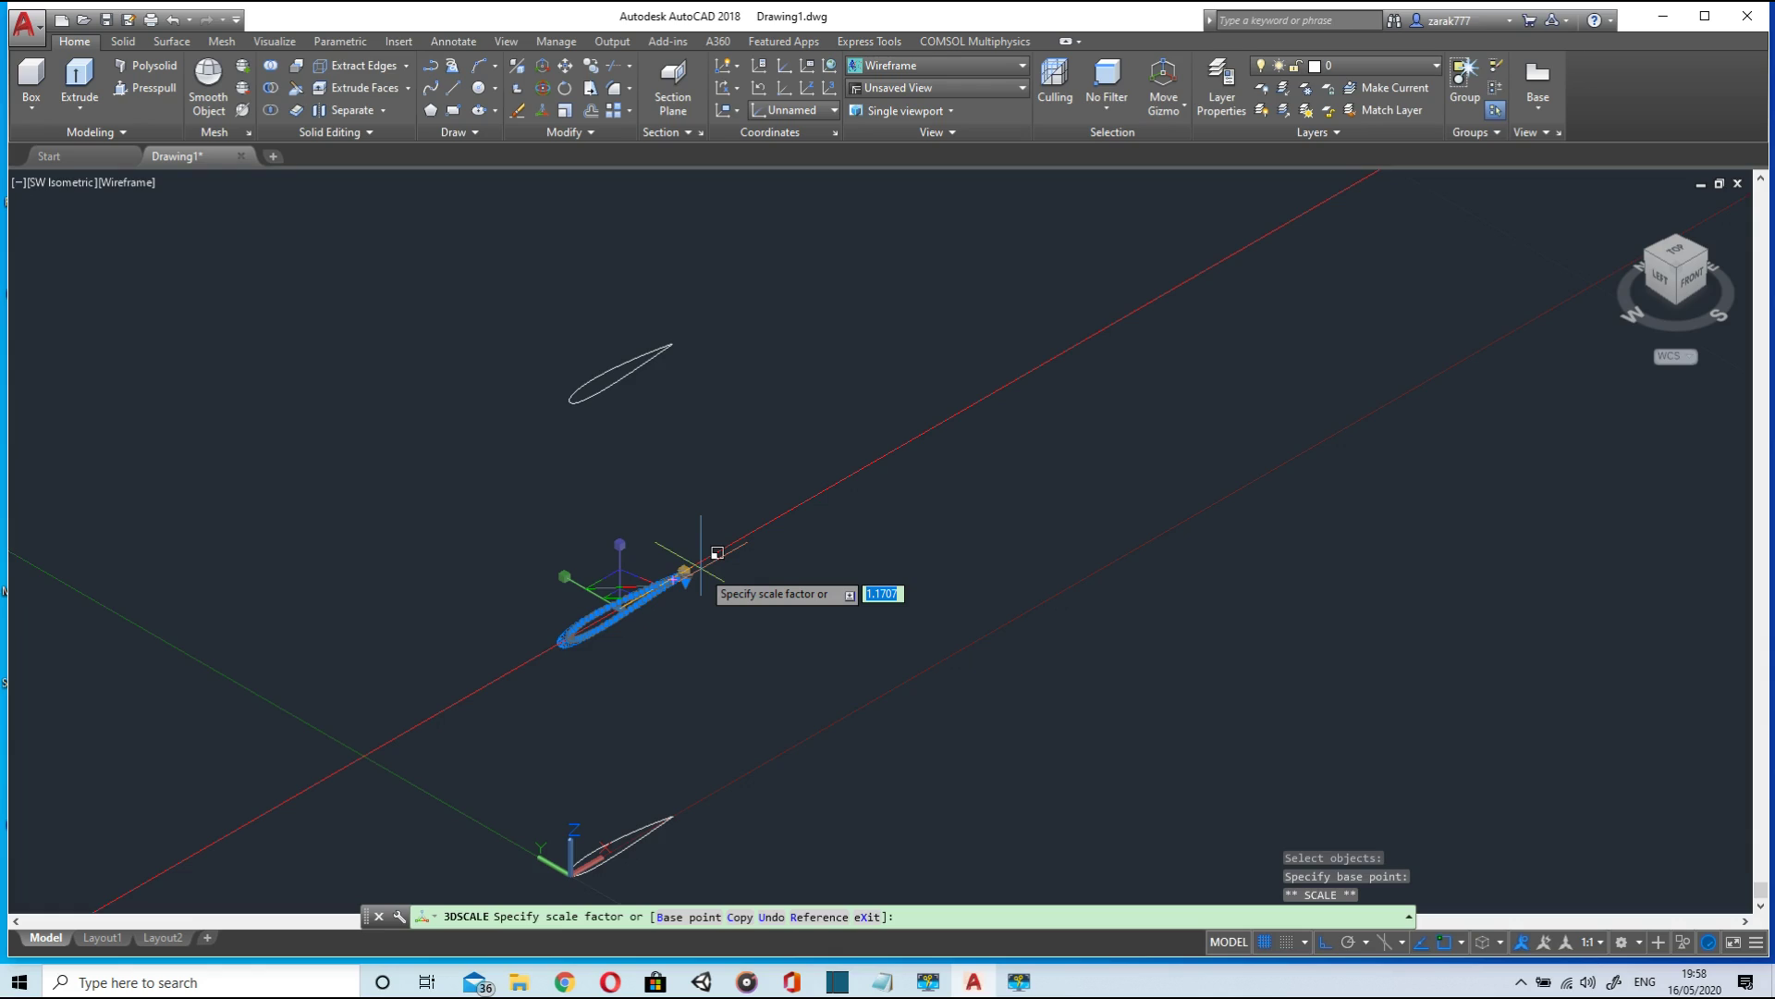
pyautogui.write('.3')
pyautogui.press('Return')
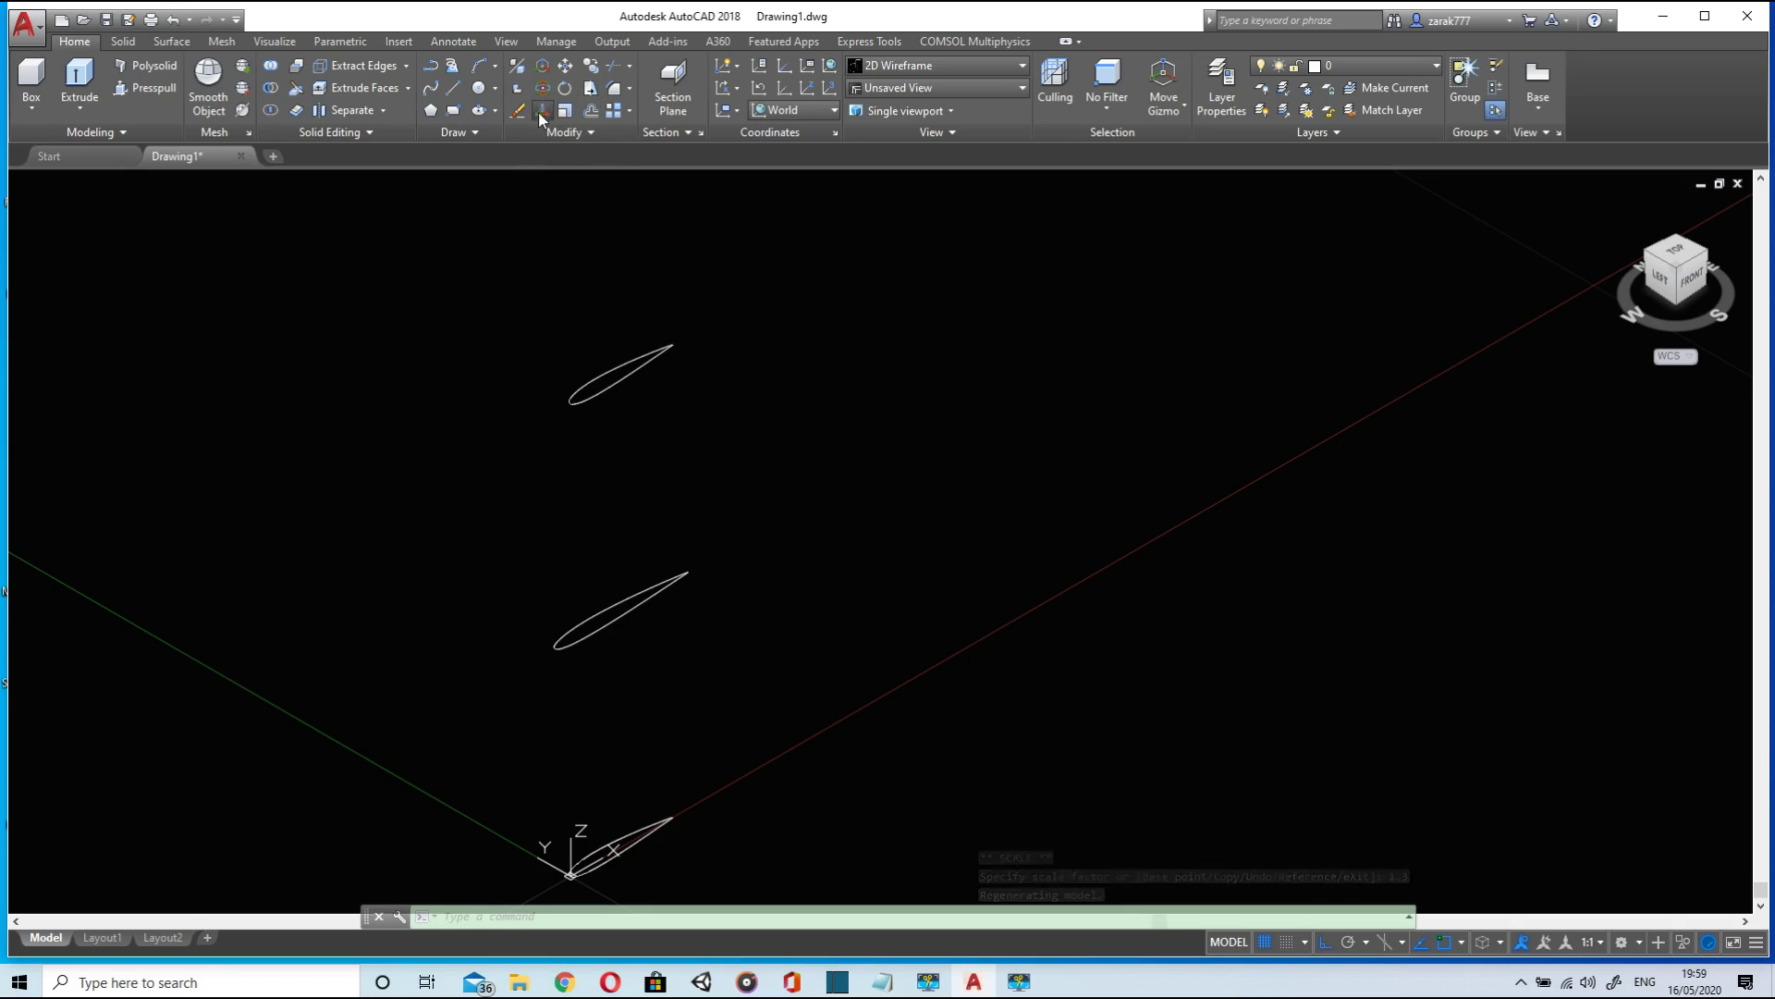
# - 3D-scale the next airfoil copy up by 1.6 and view the whole stack
pyautogui.click(539, 111)
pyautogui.click(628, 371)
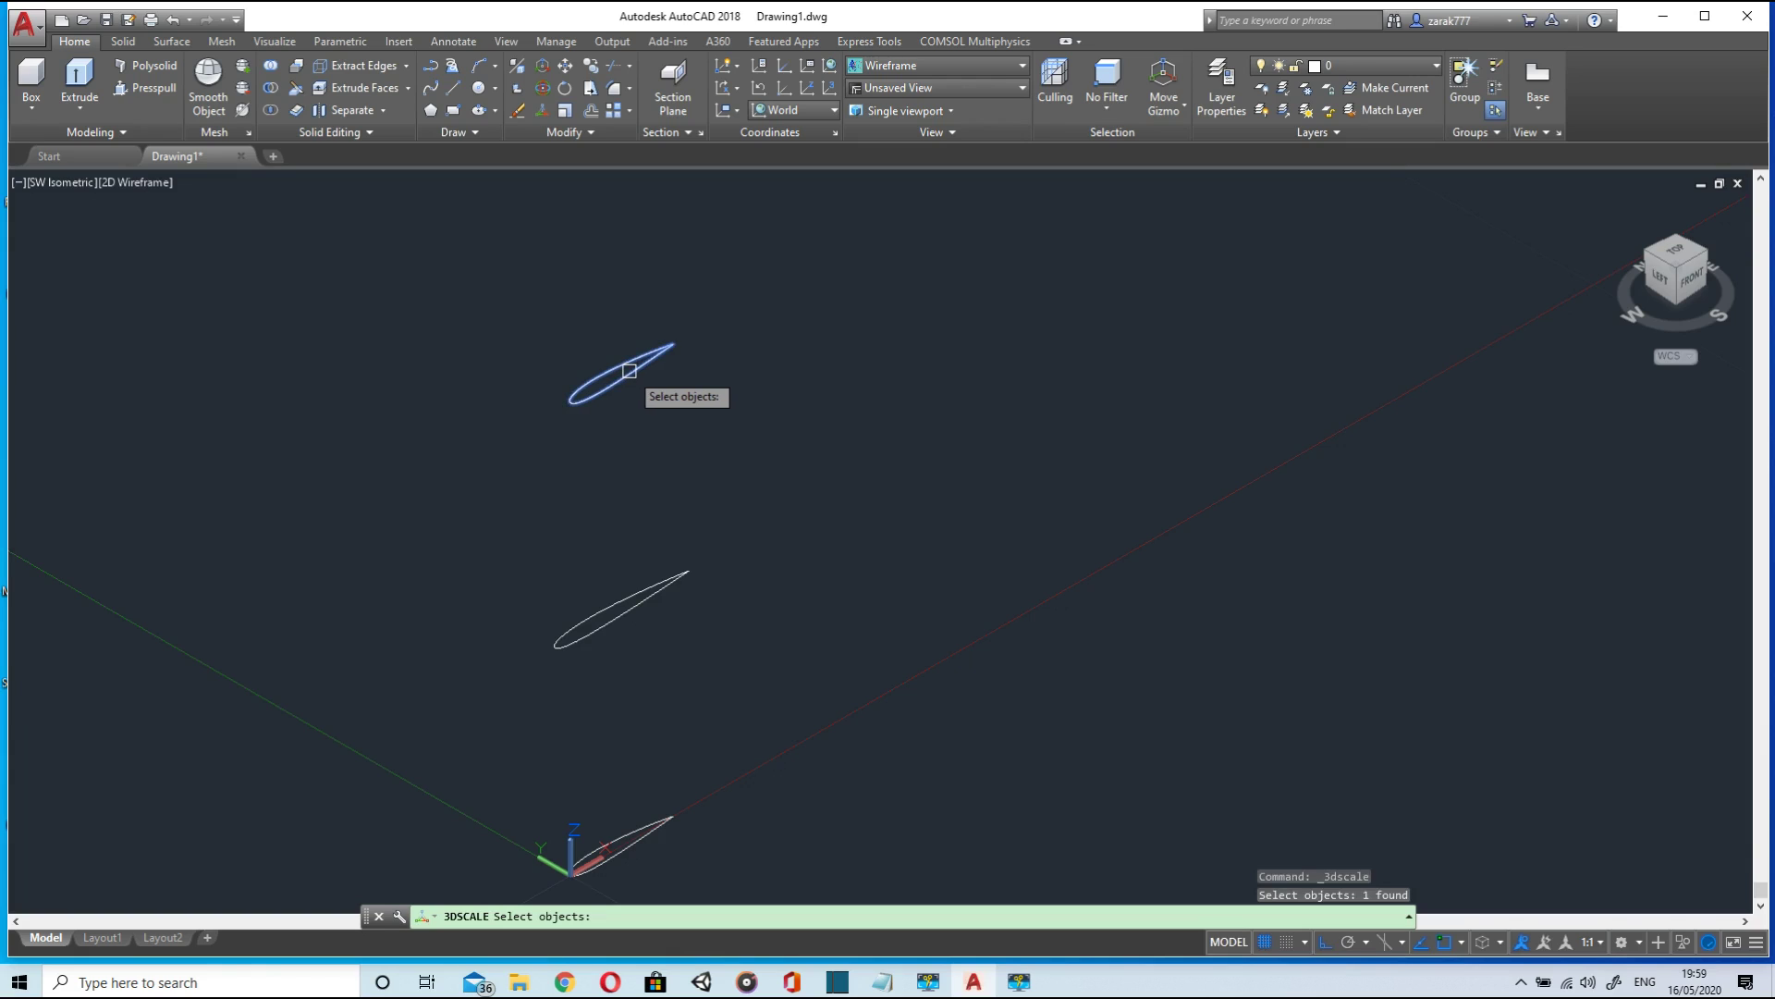
pyautogui.press('Return')
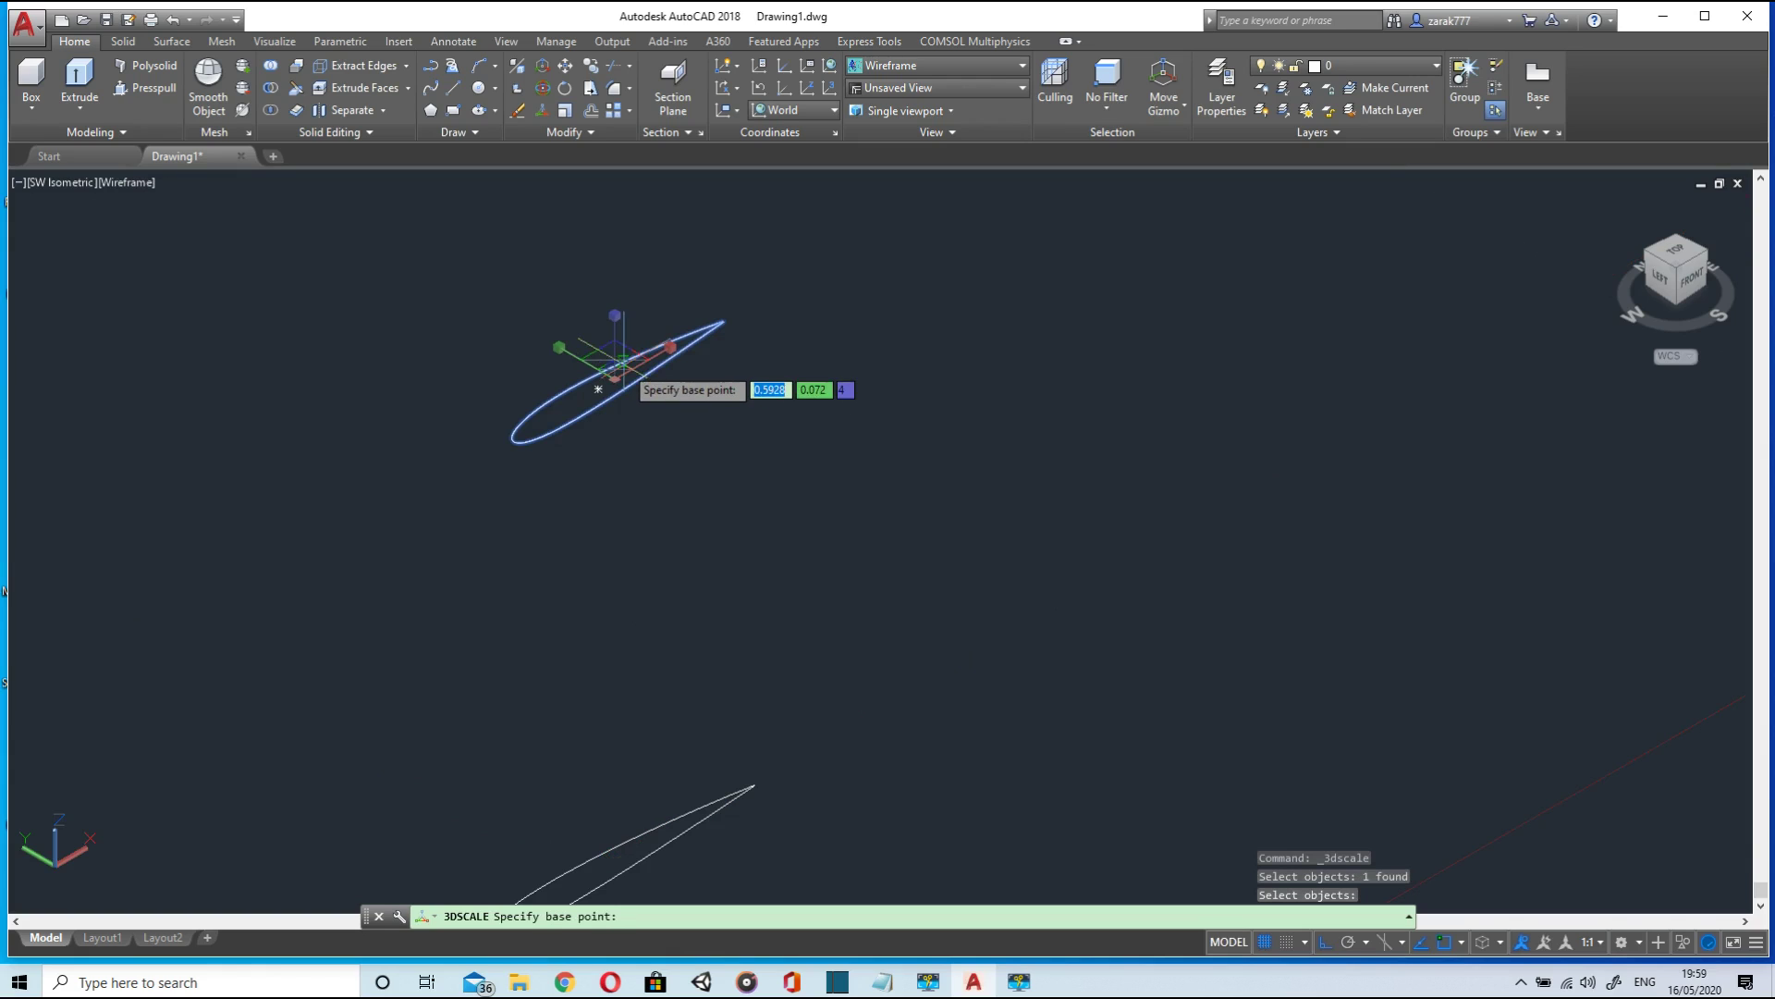
pyautogui.click(664, 349)
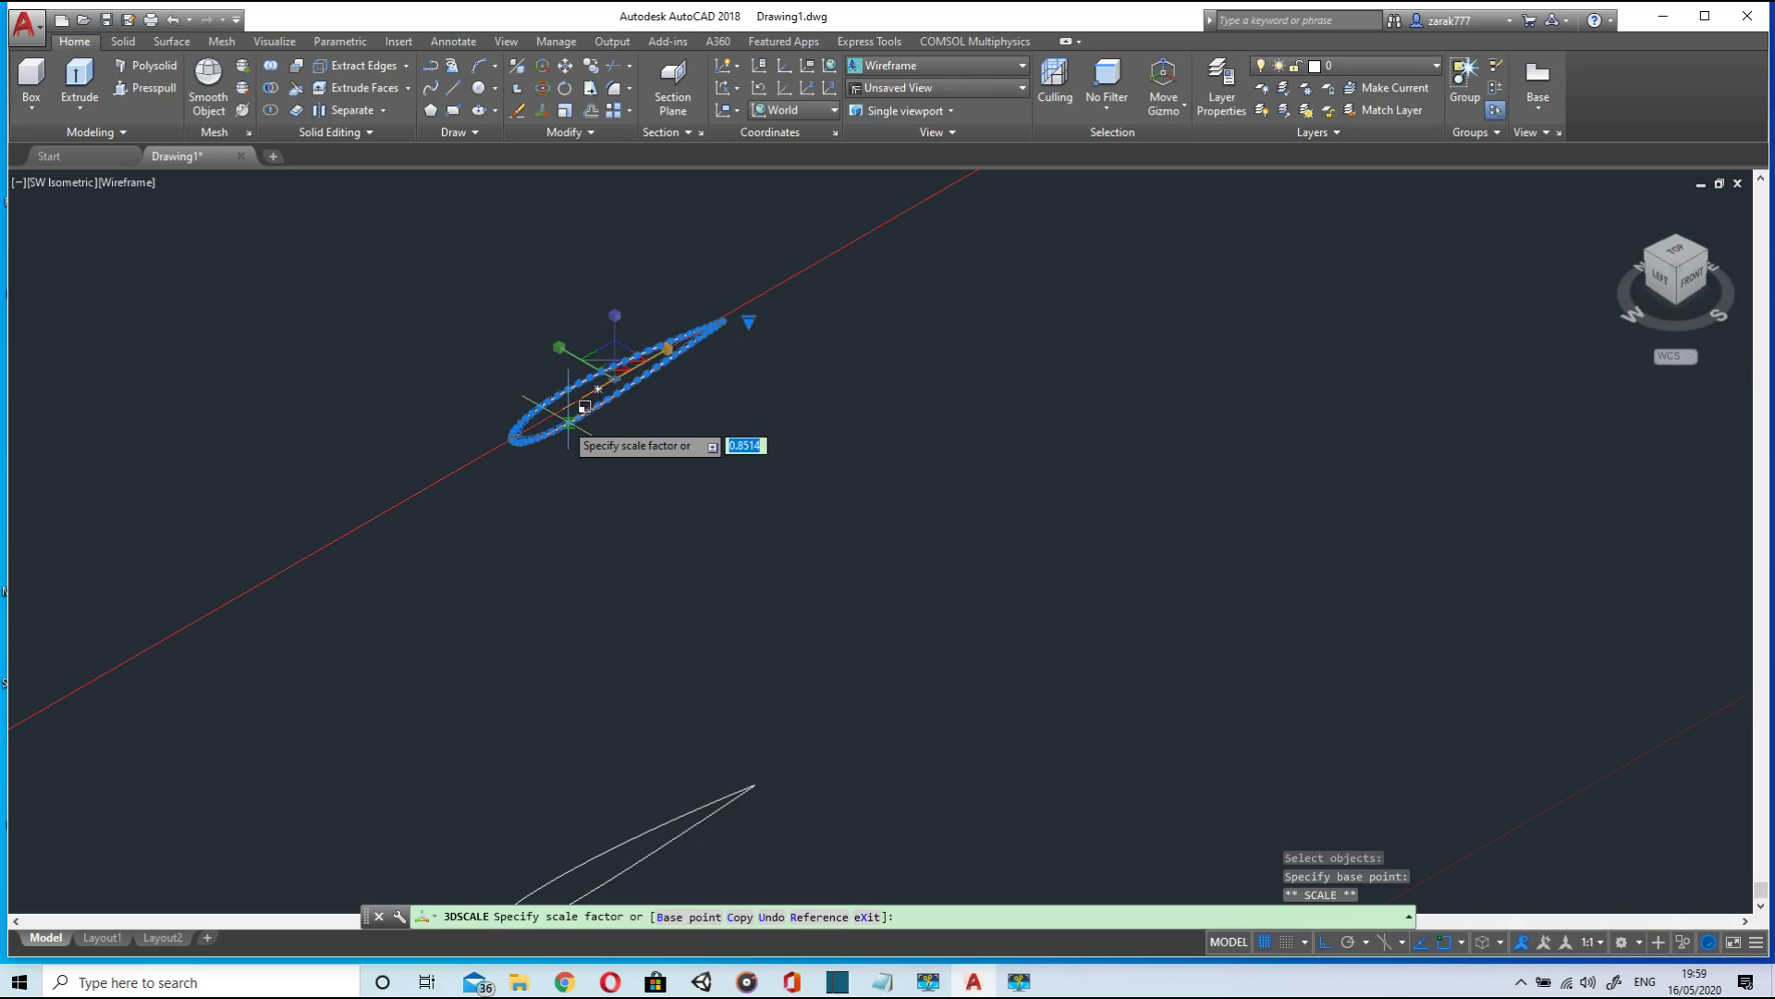
pyautogui.write('1.6')
pyautogui.press('Return')
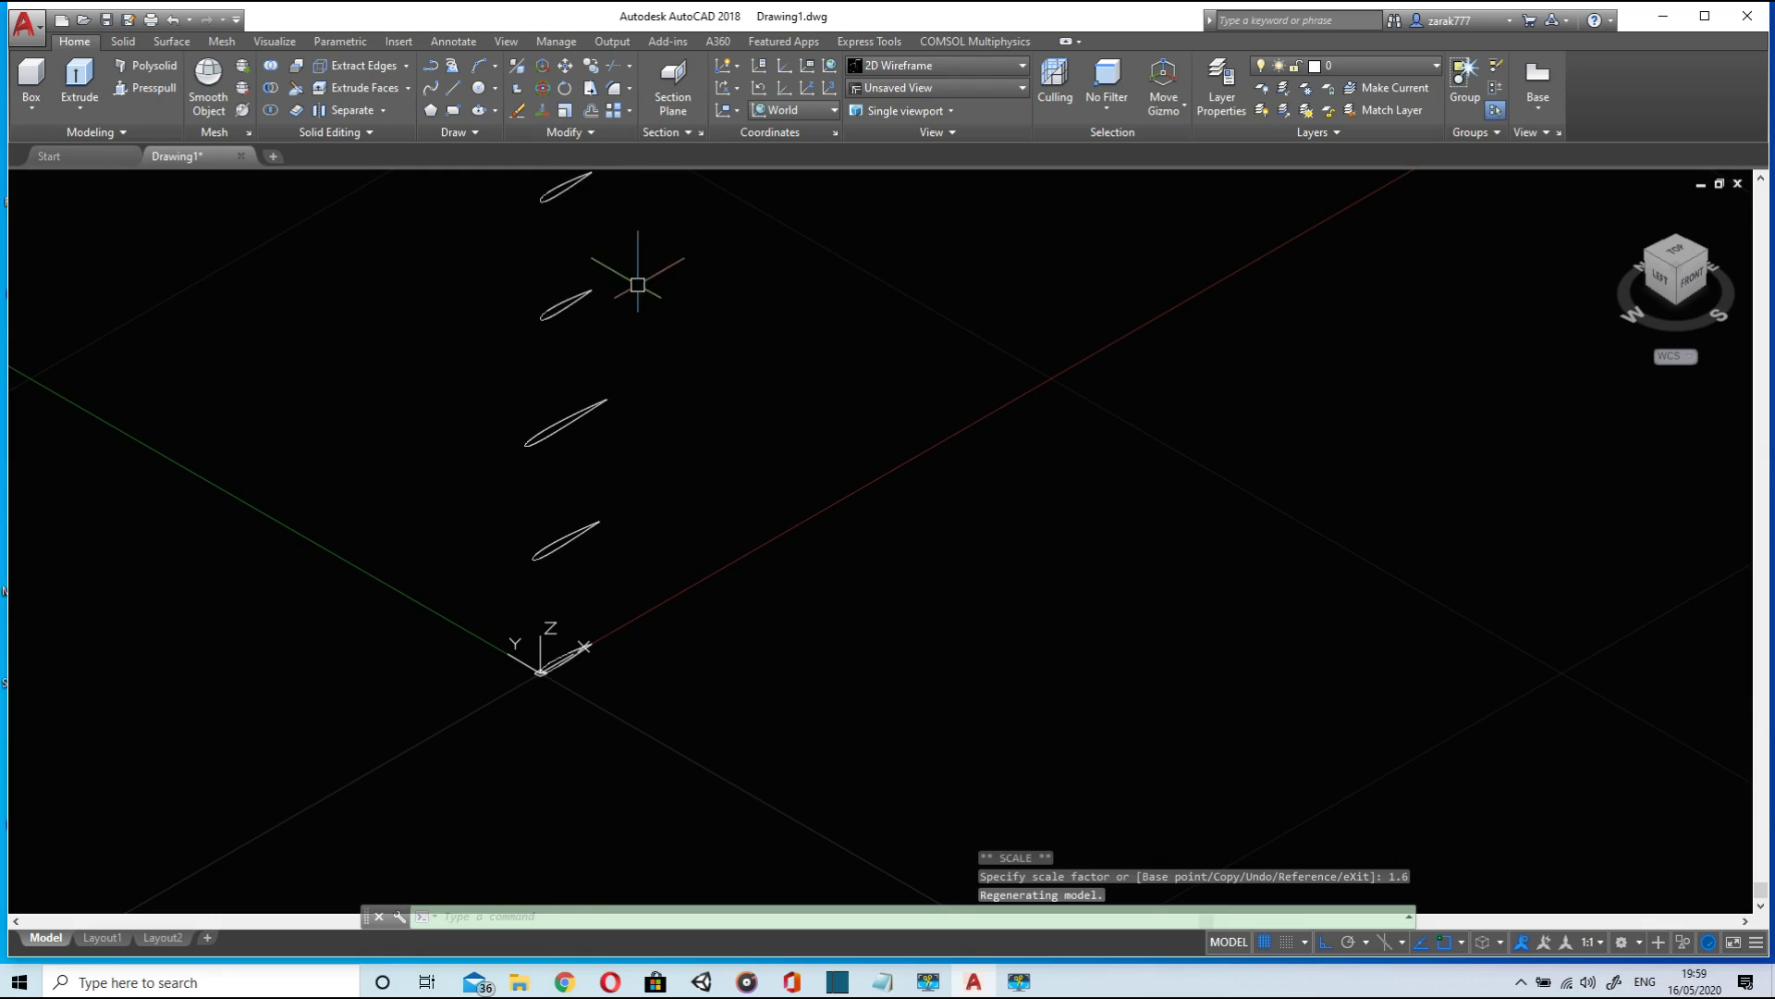
pyautogui.moveTo(638, 284); pyautogui.dragTo(654, 507, button='middle')
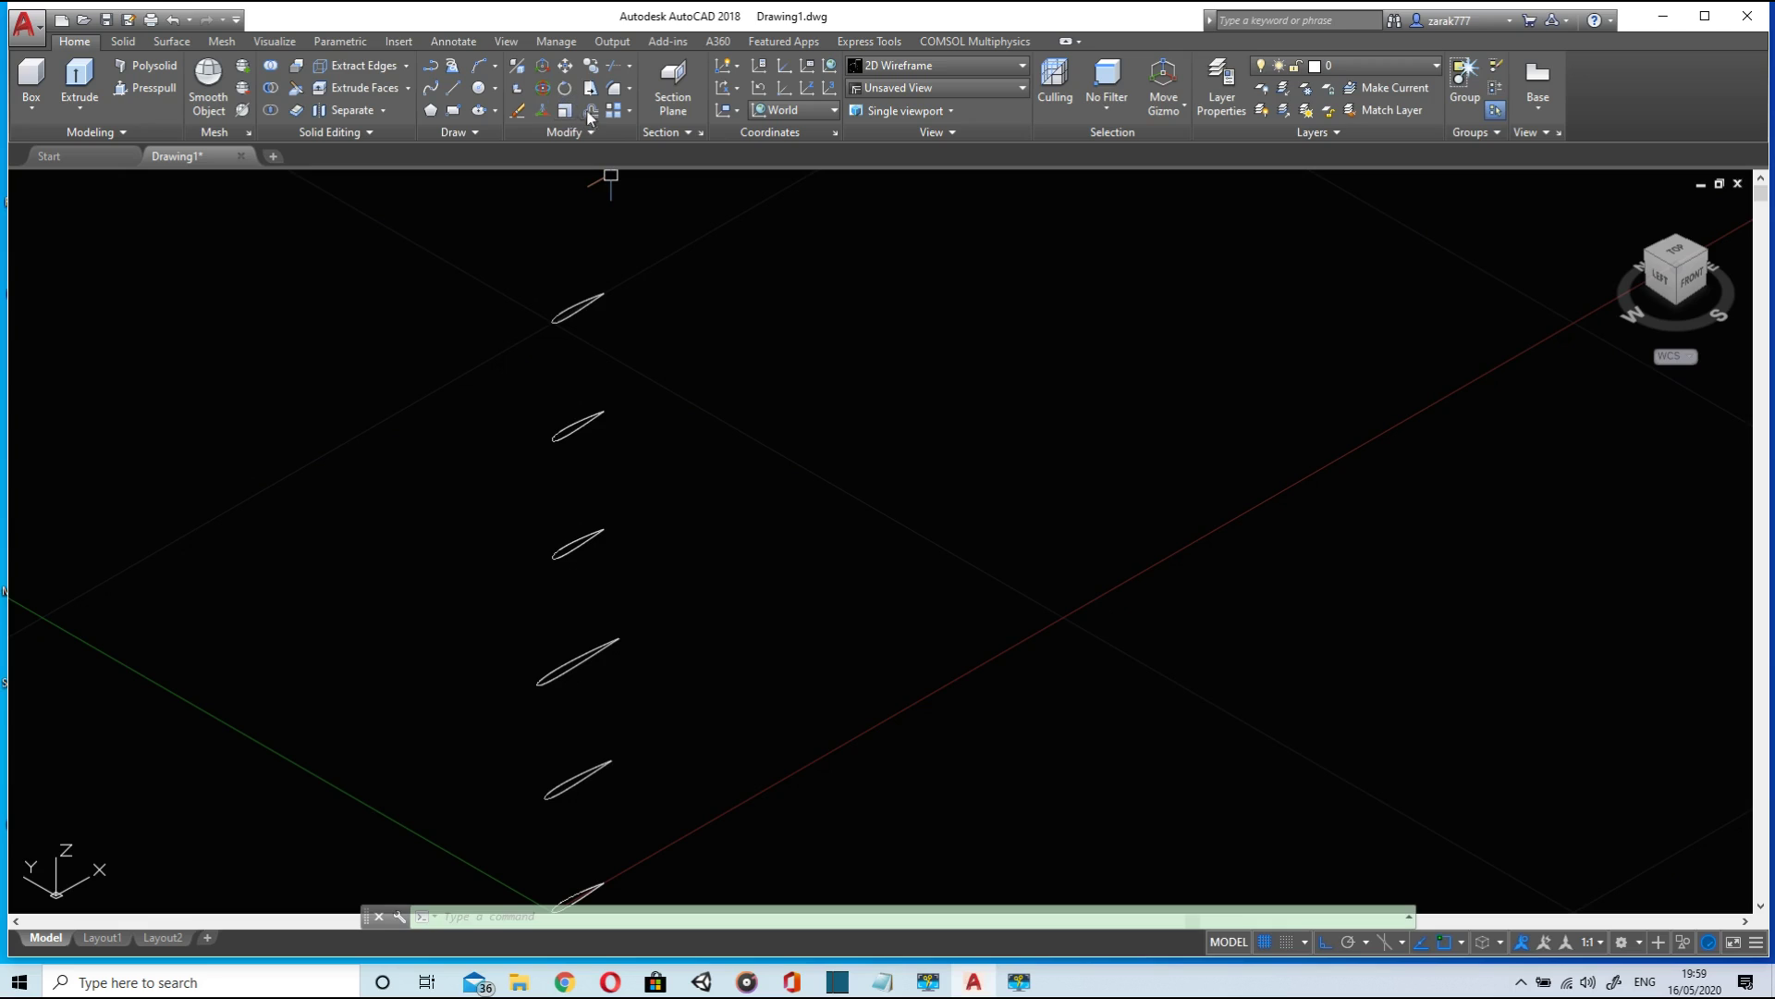
# - 3D-scale the middle airfoil section by a factor of 1.9
pyautogui.click(537, 109)
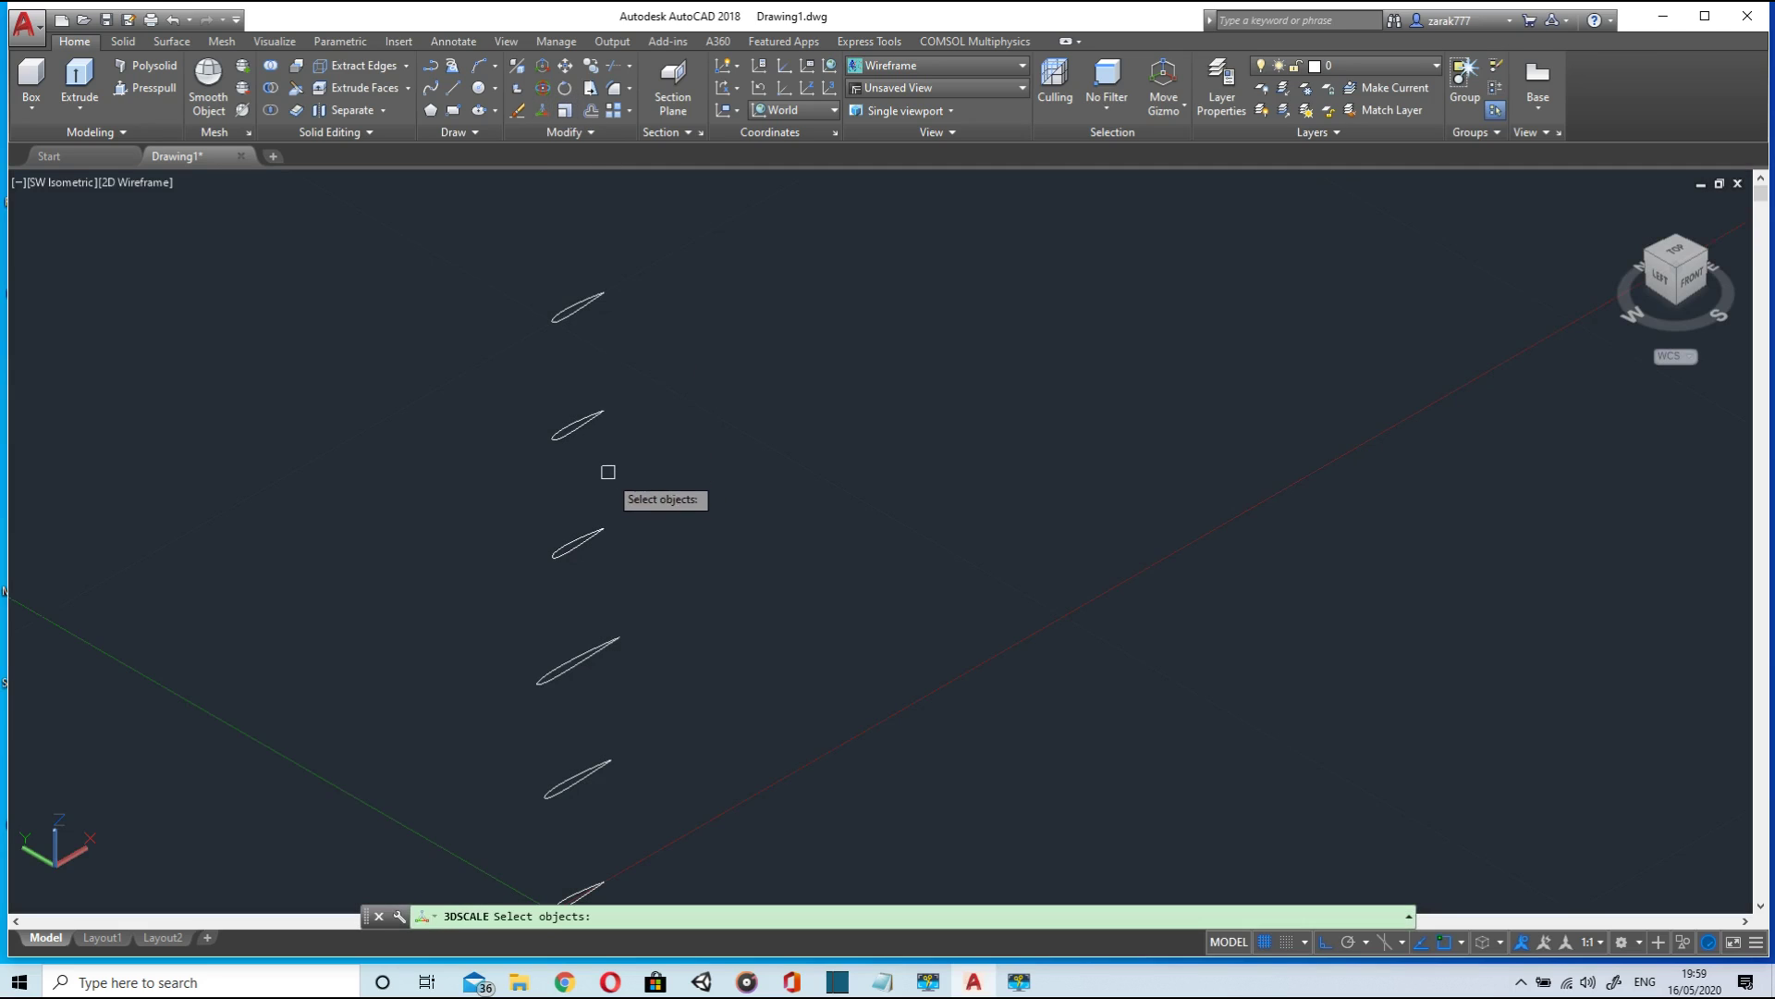
pyautogui.click(586, 532)
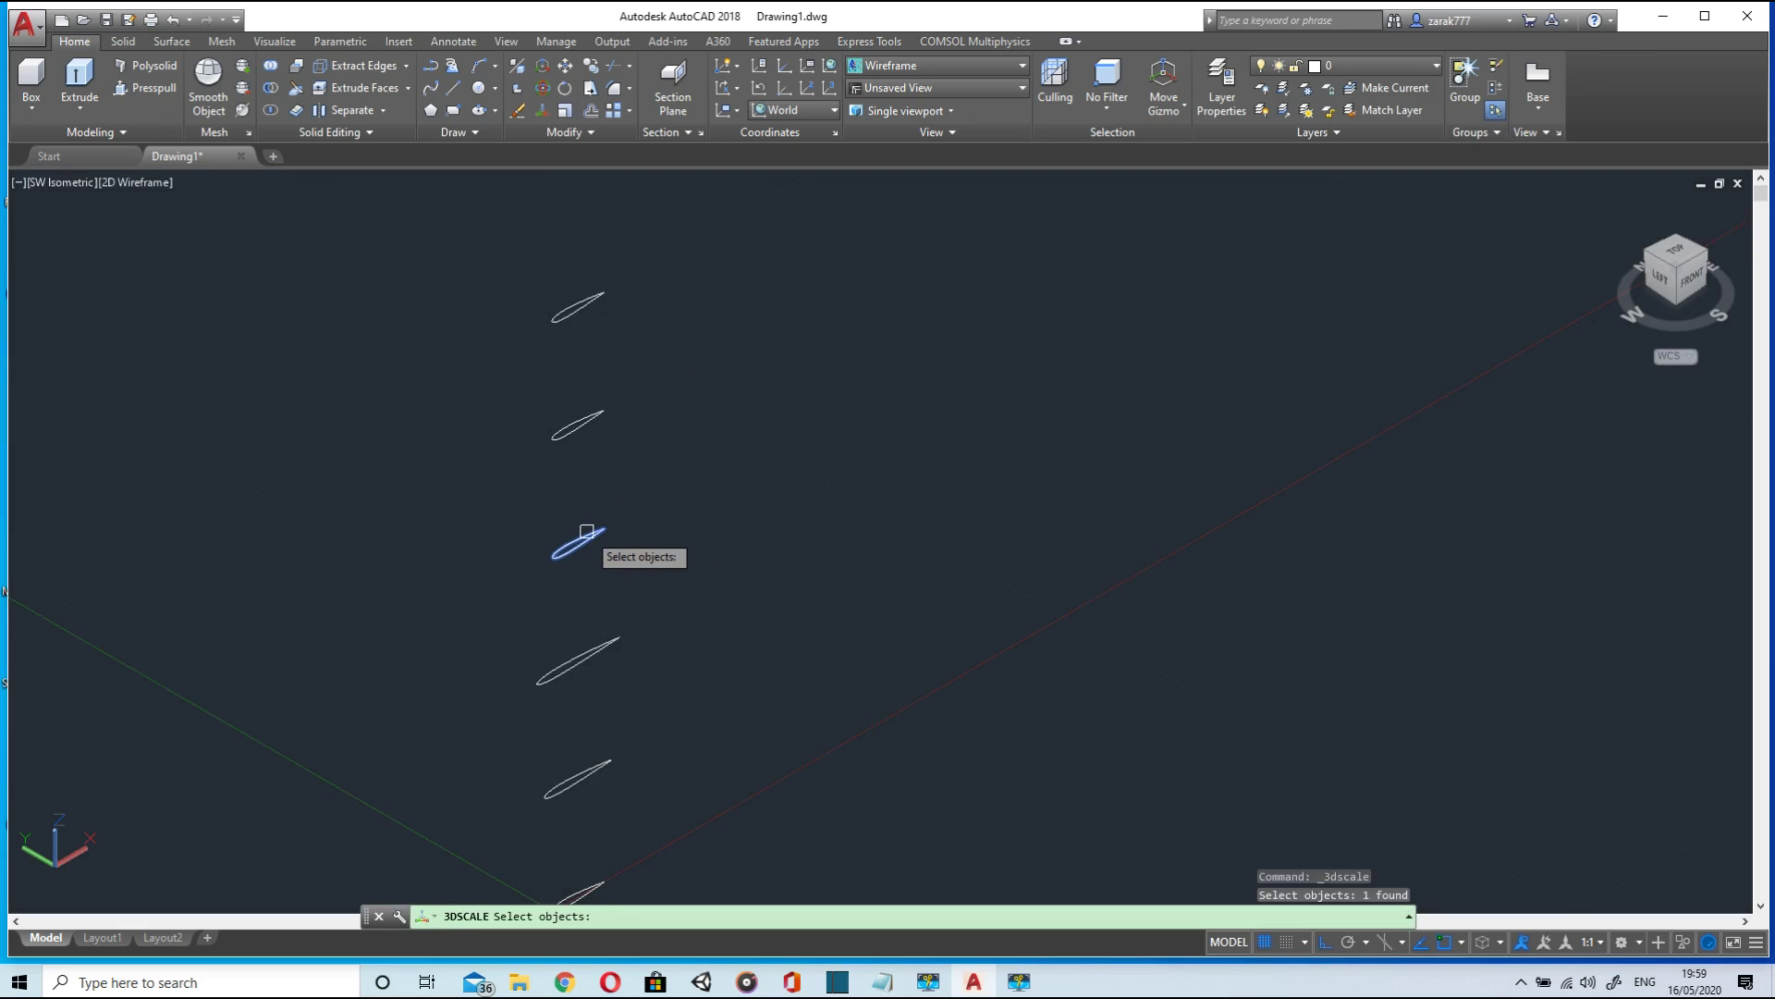
pyautogui.press('Return')
pyautogui.scroll(6, 564, 532)
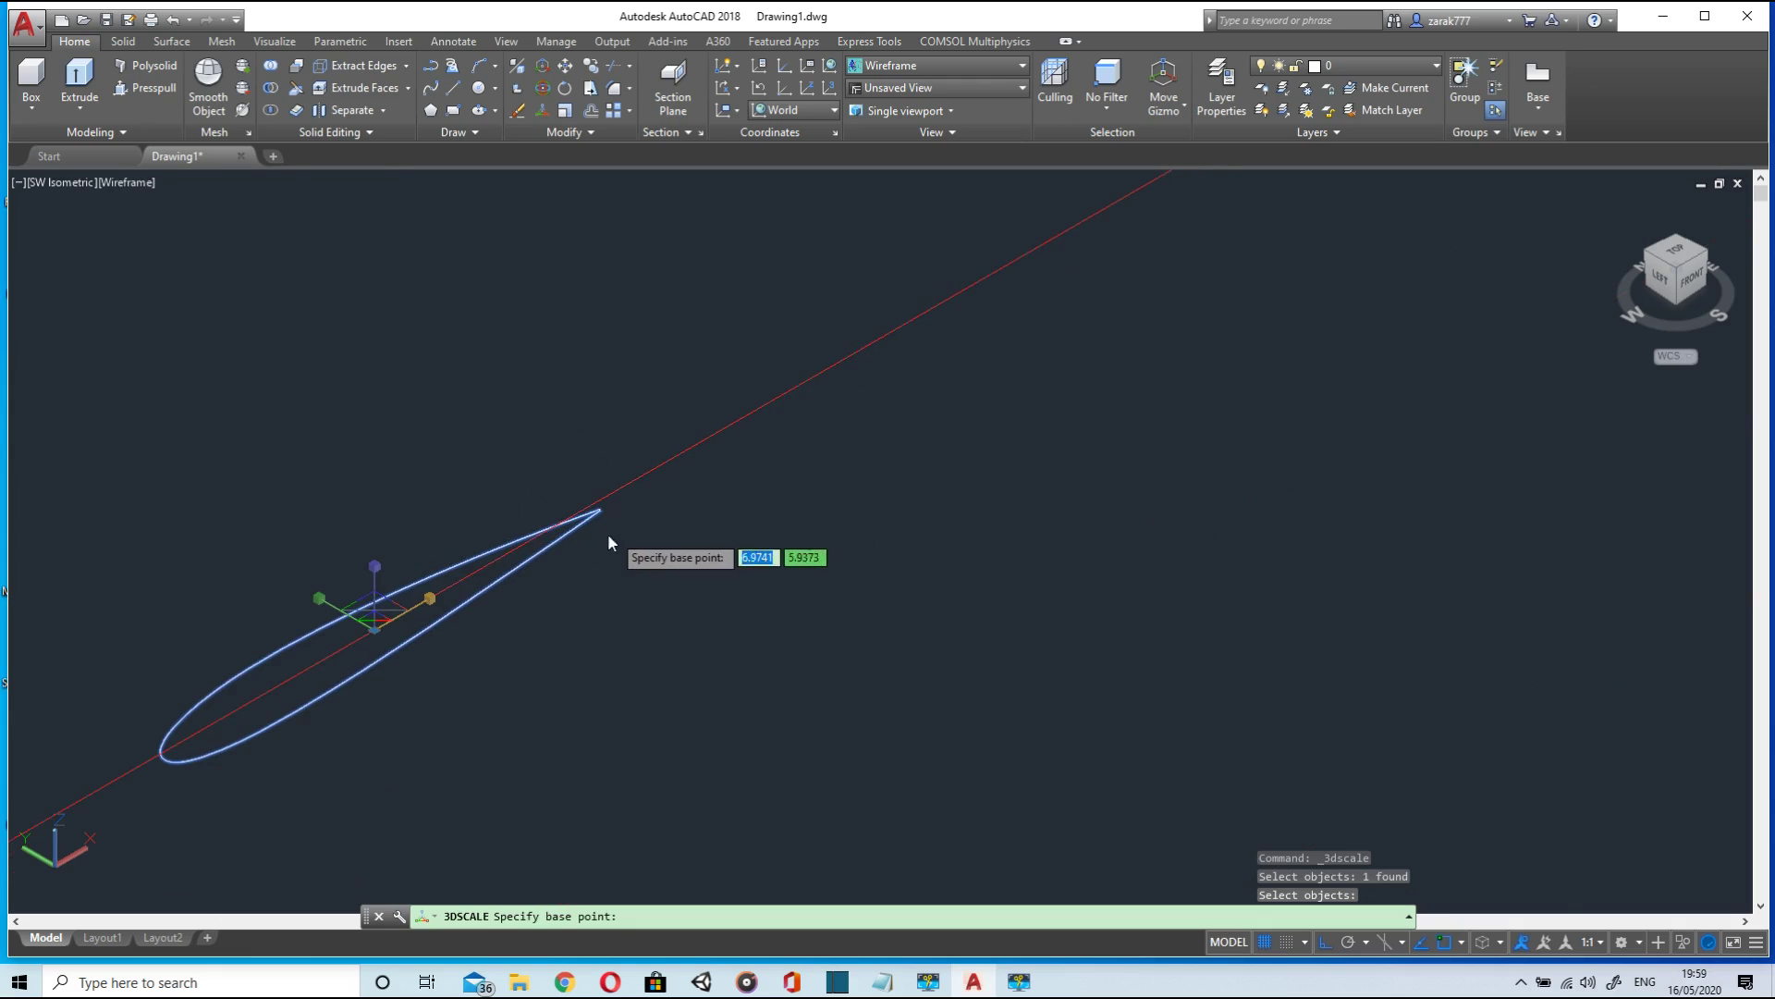
pyautogui.click(432, 600)
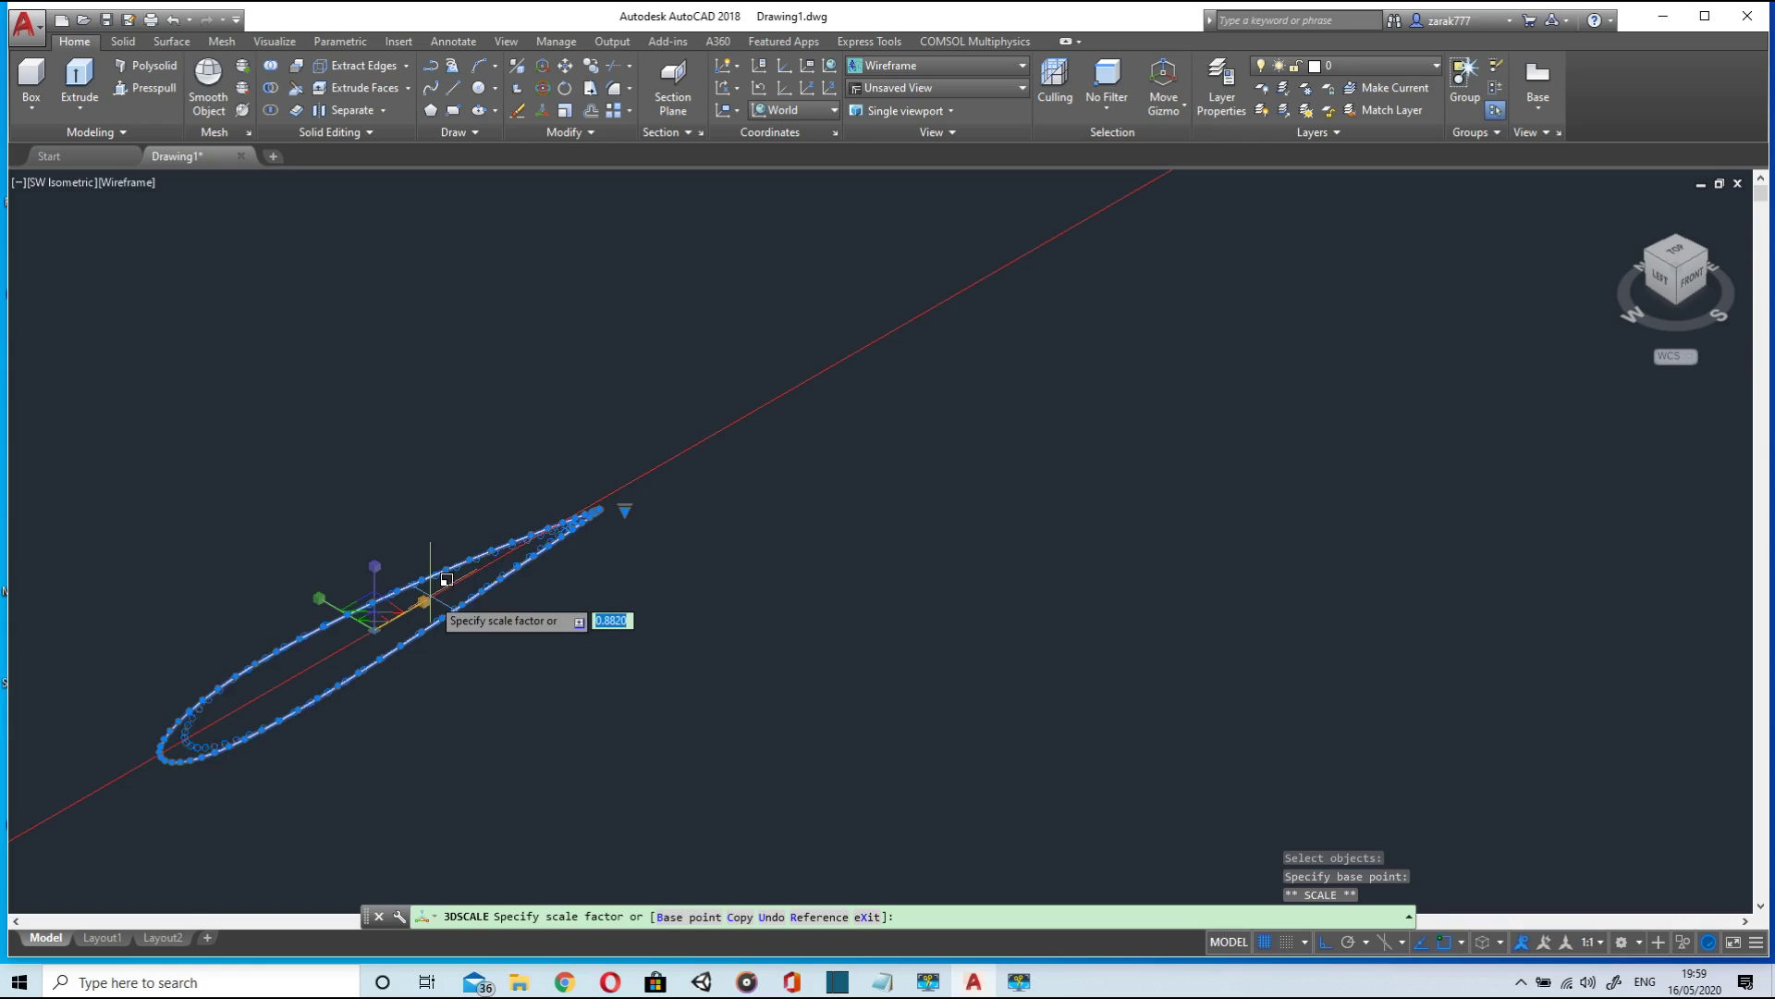
pyautogui.scroll(-5, 516, 562)
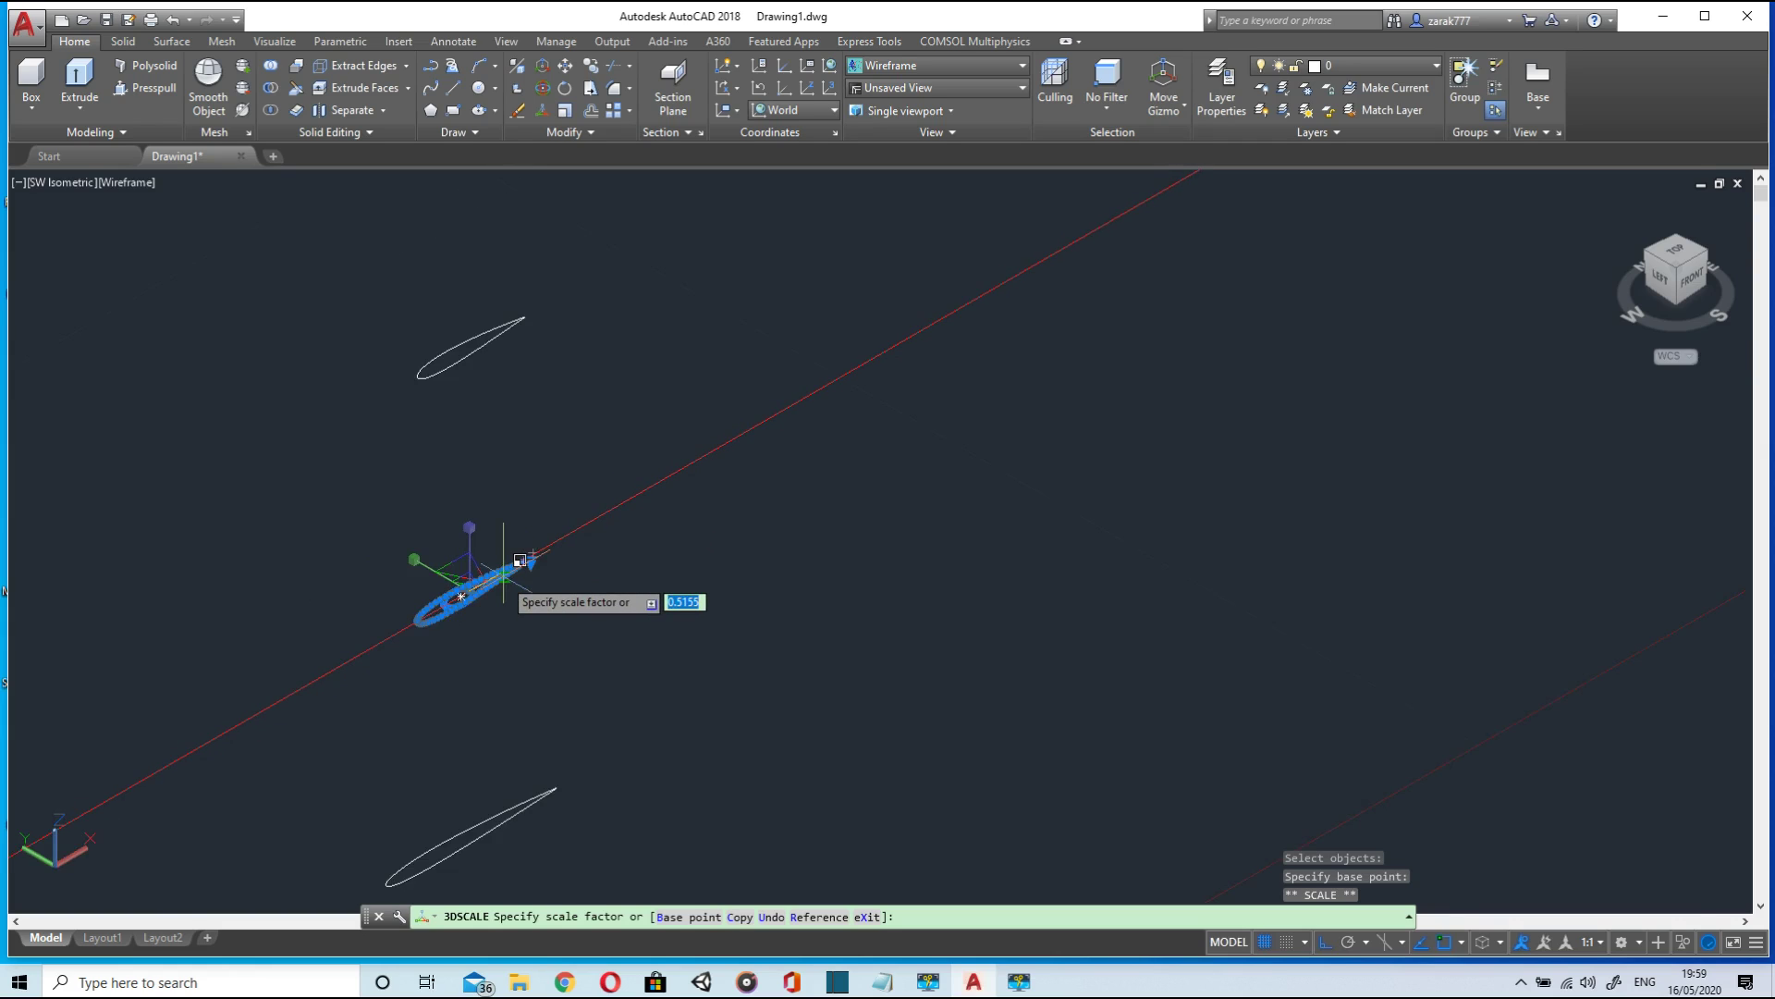
pyautogui.scroll(-4, 519, 560)
pyautogui.scroll(3, 518, 561)
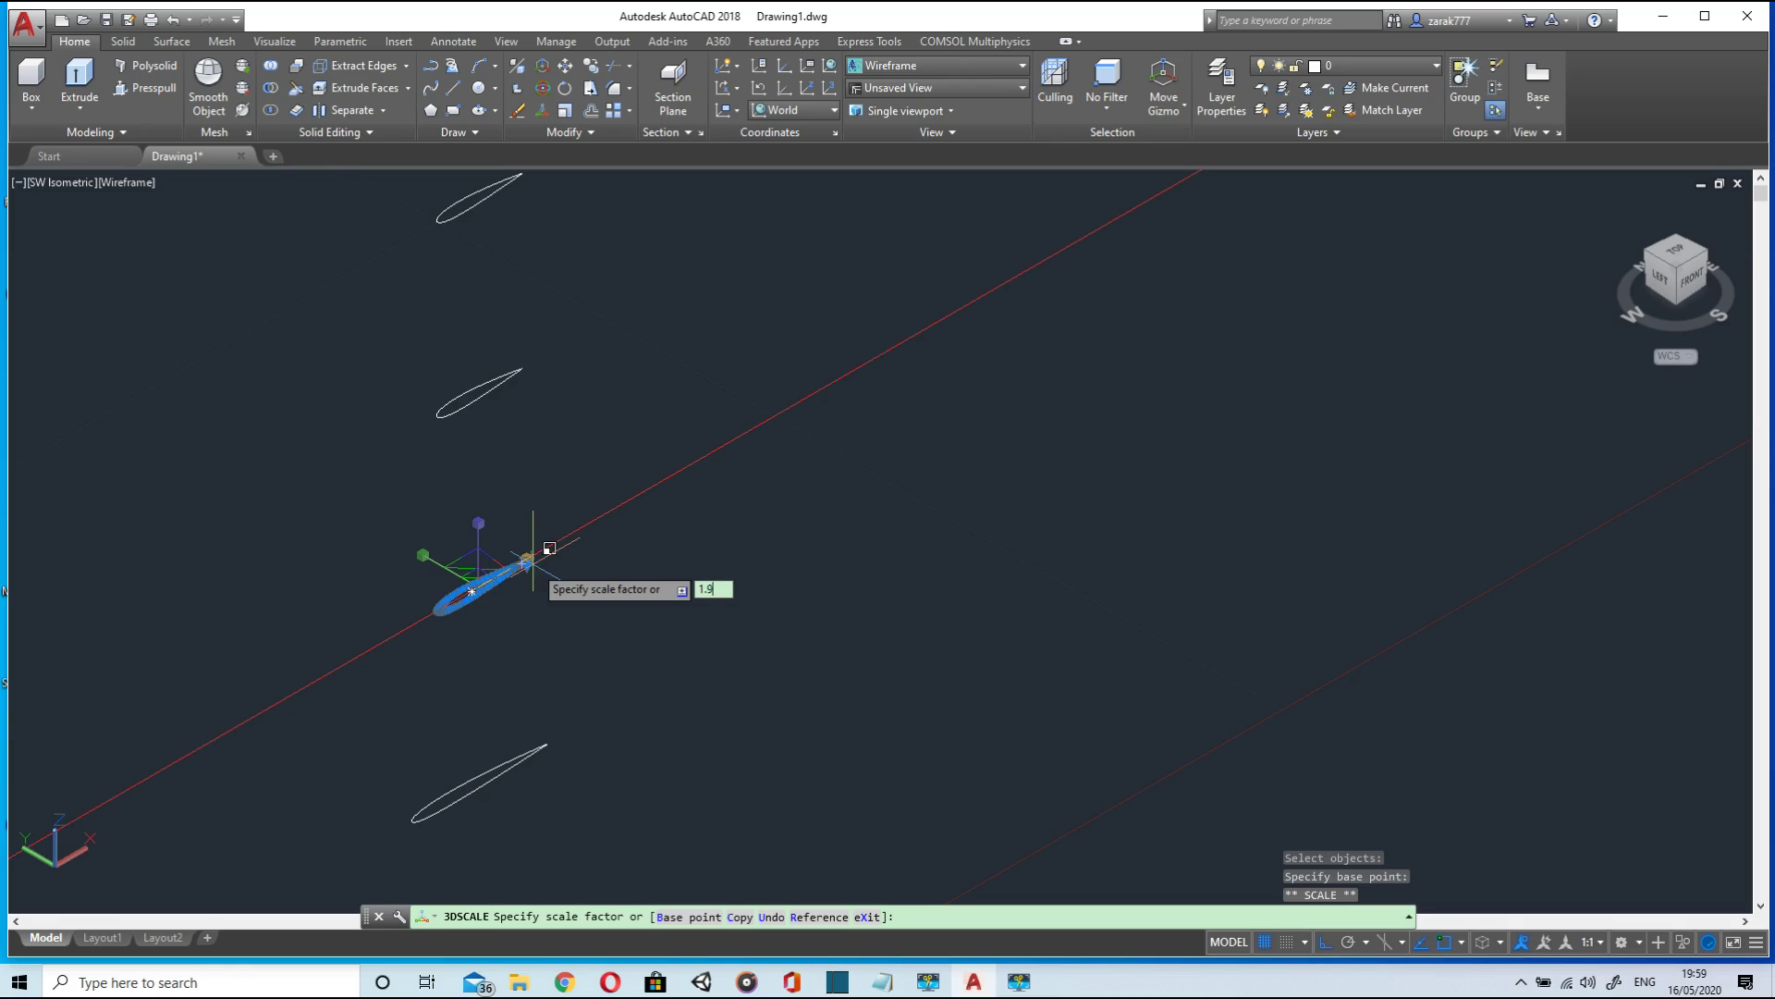
pyautogui.press('Return')
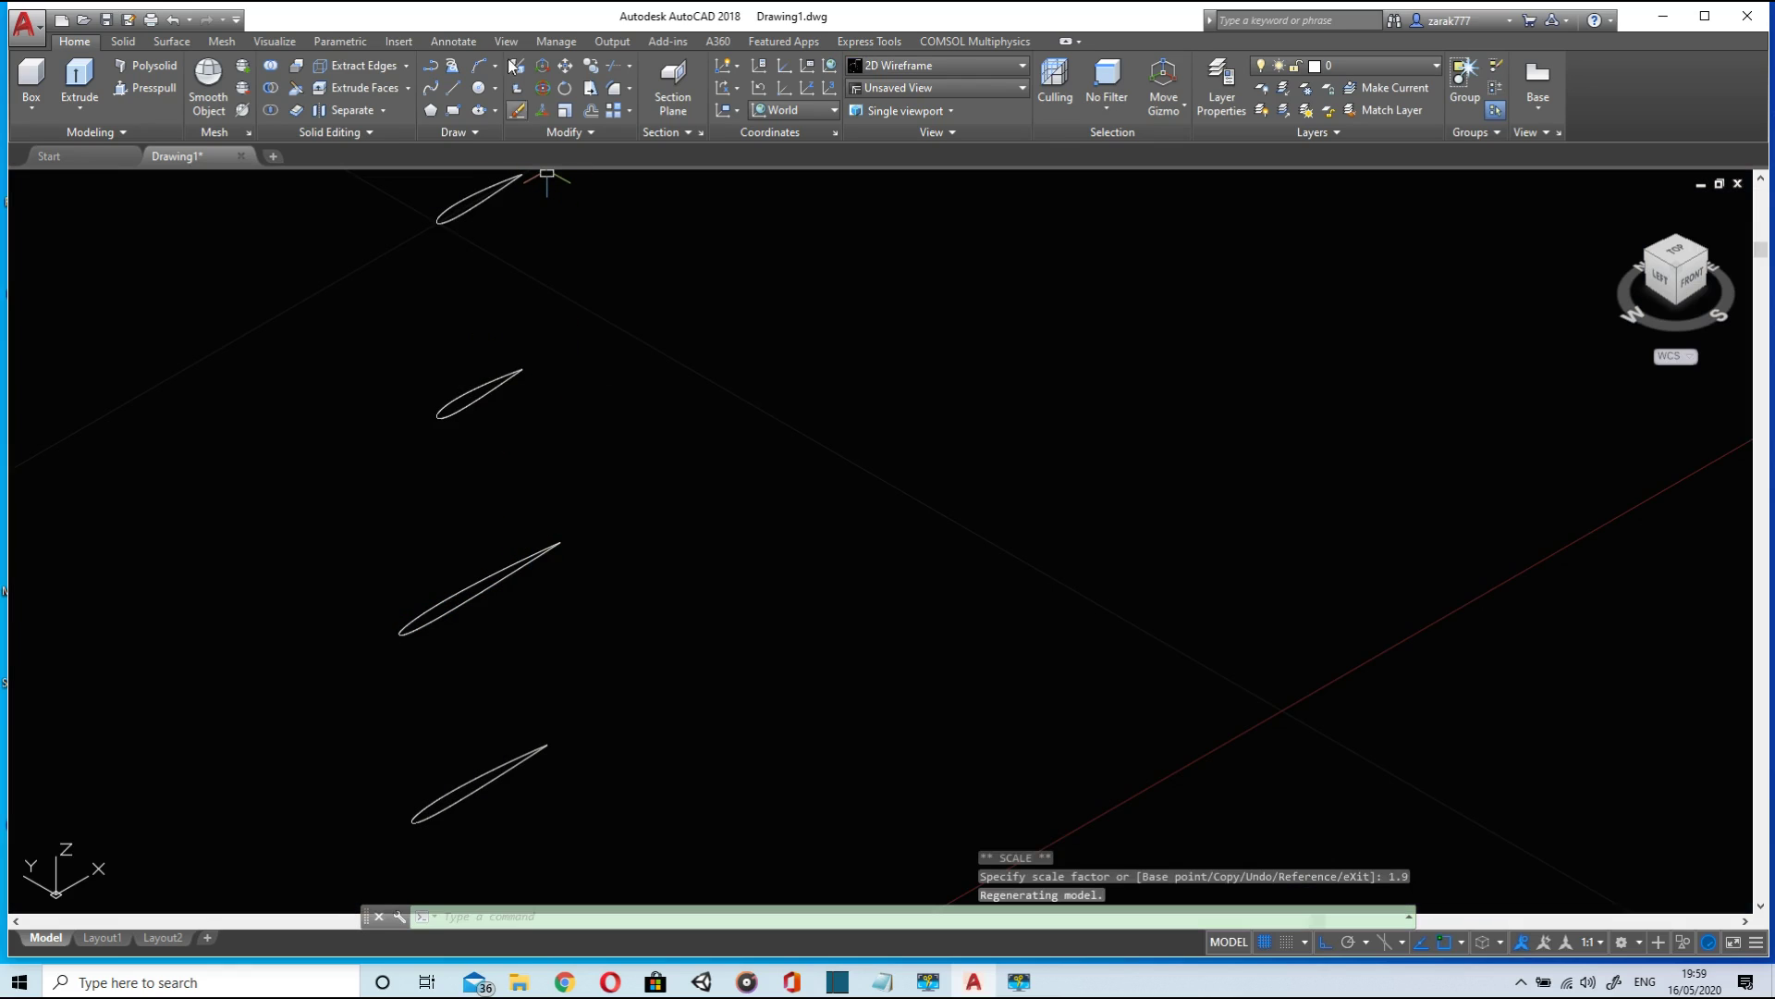
# - After one cancelled attempt, 3D-scale the upper airfoil section by 1.6
pyautogui.click(540, 108)
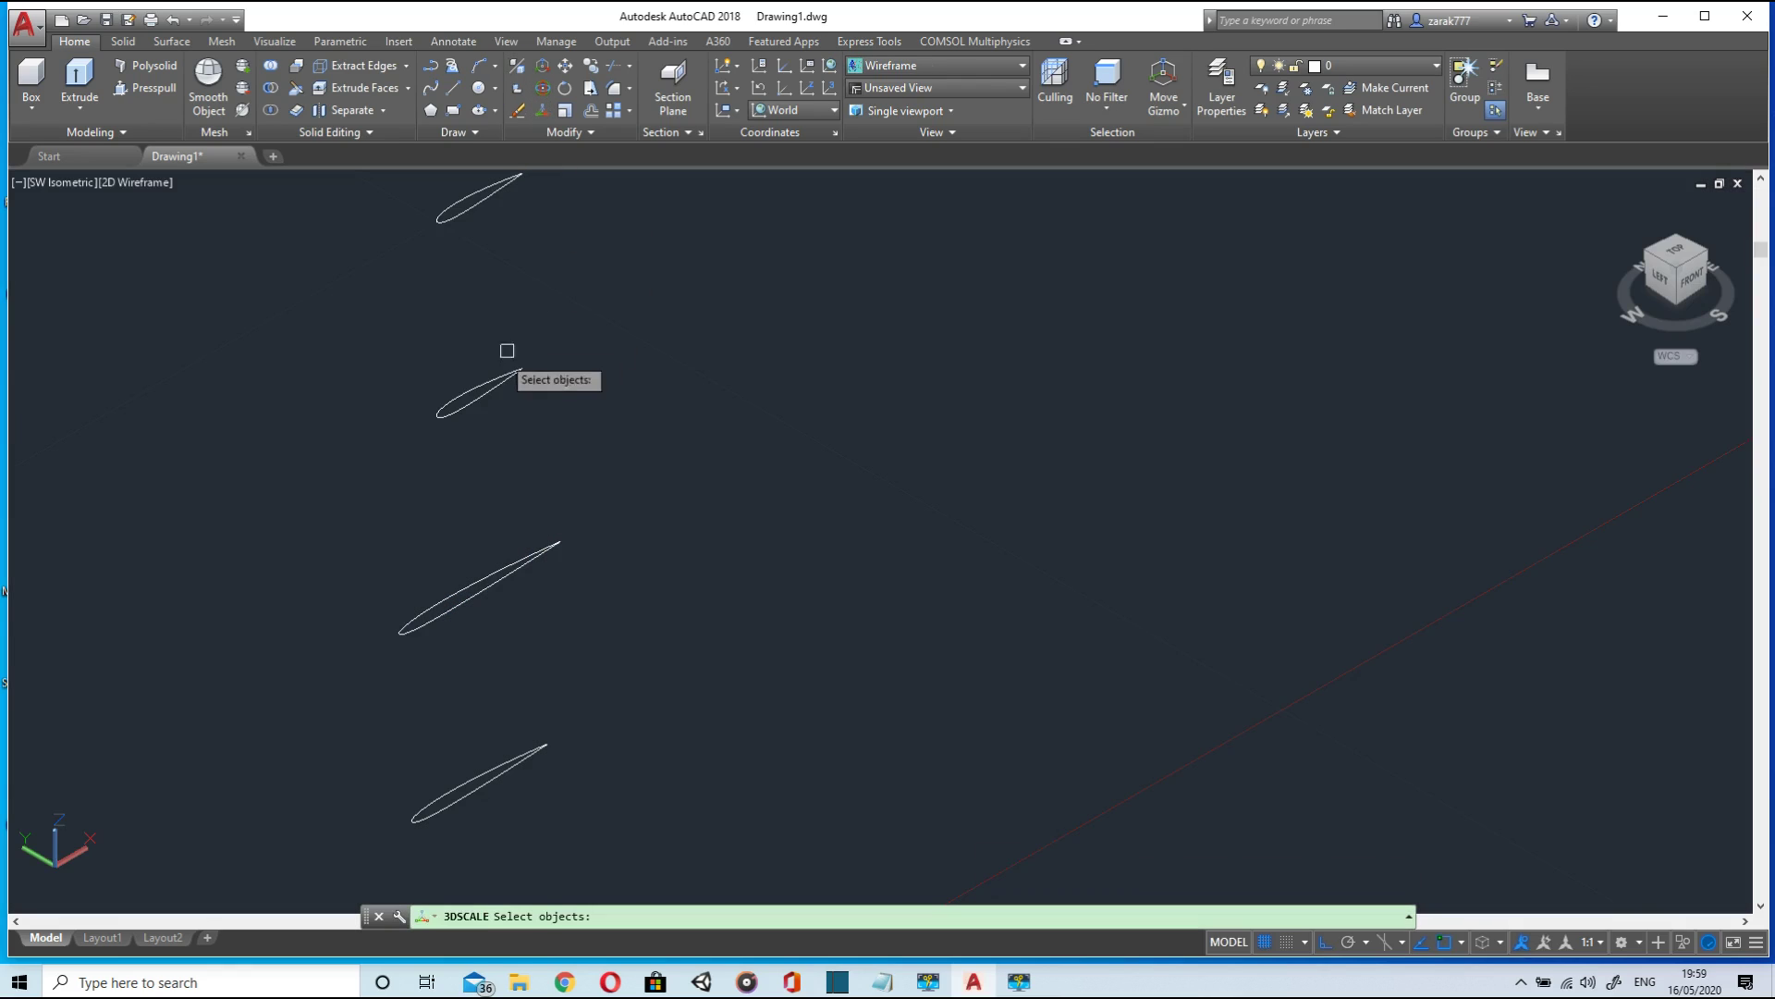
pyautogui.click(468, 407)
pyautogui.press('Return')
pyautogui.scroll(3, 490, 398)
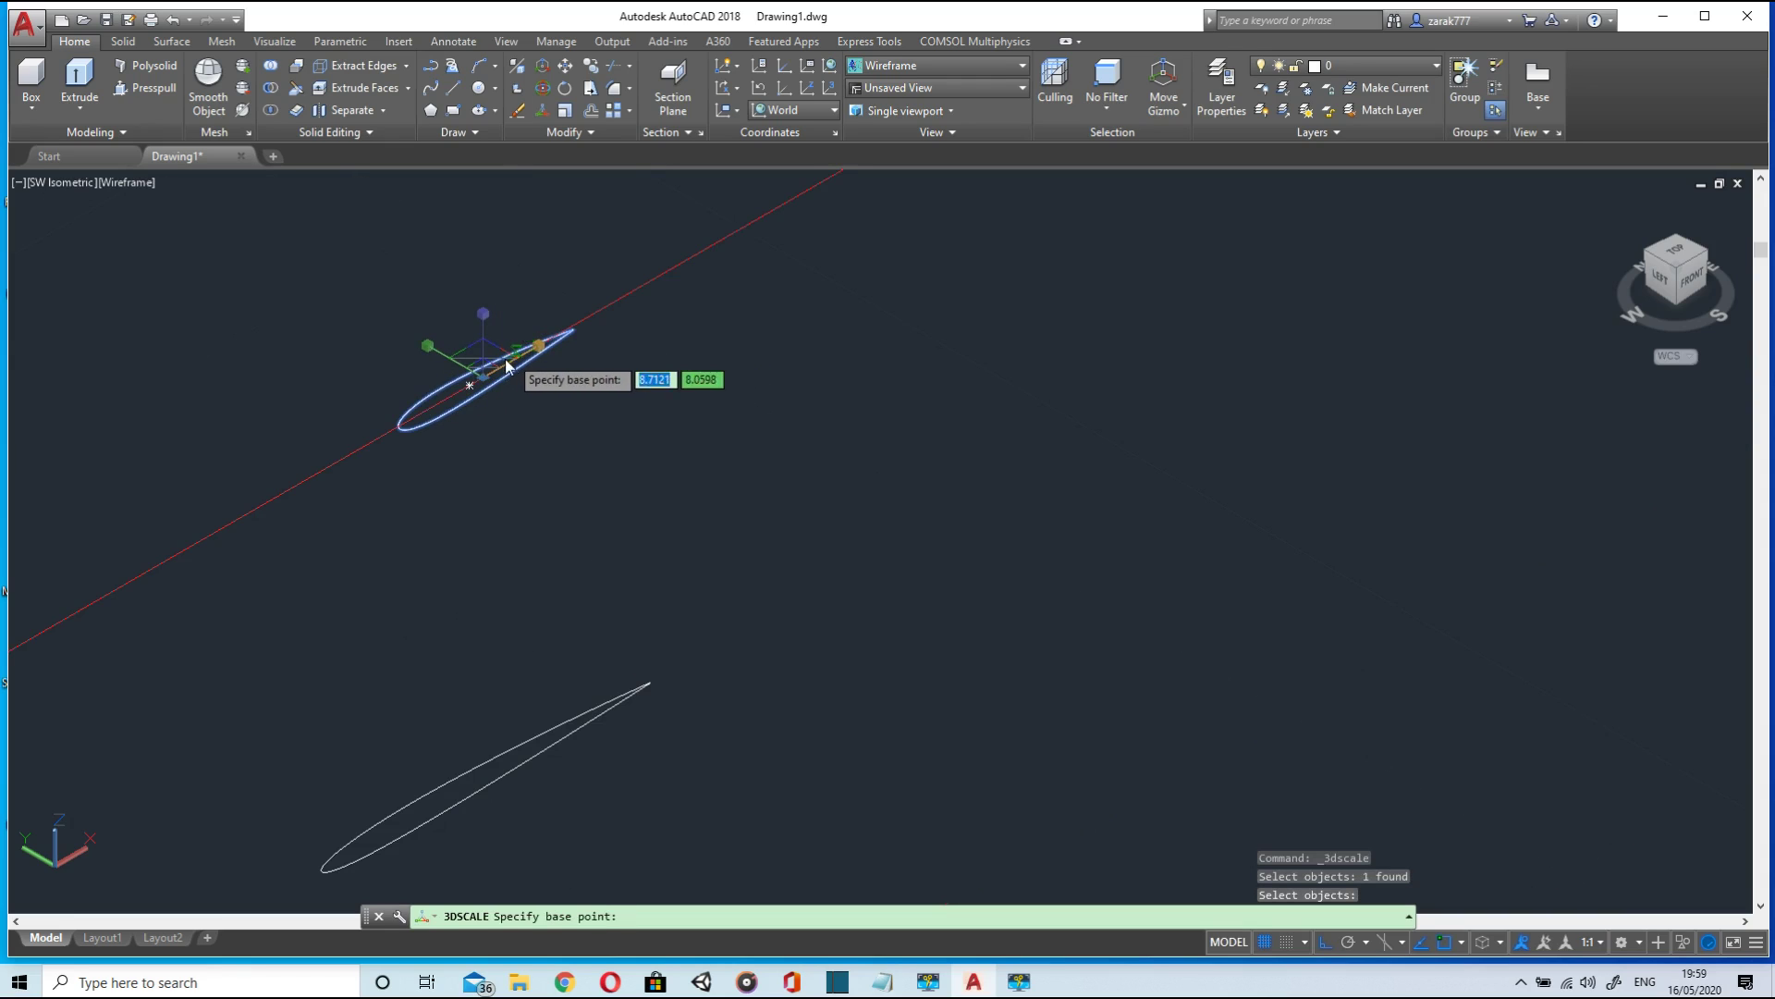
pyautogui.click(487, 362)
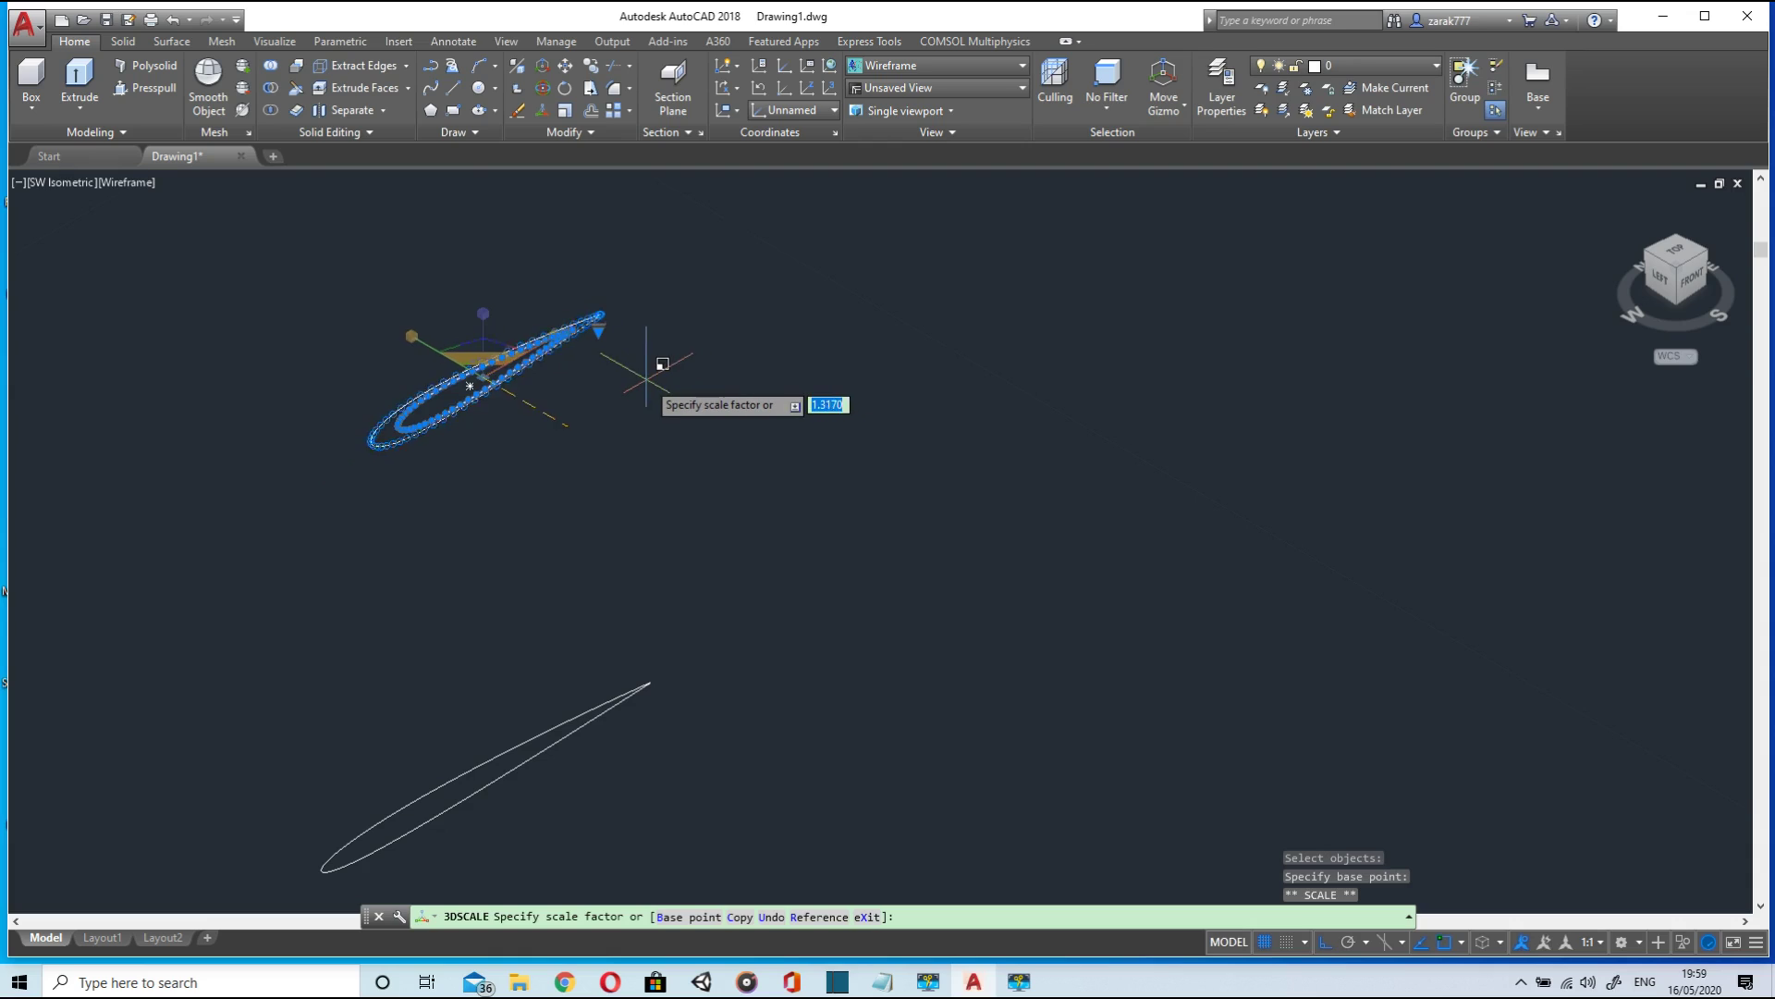
pyautogui.press('Escape')
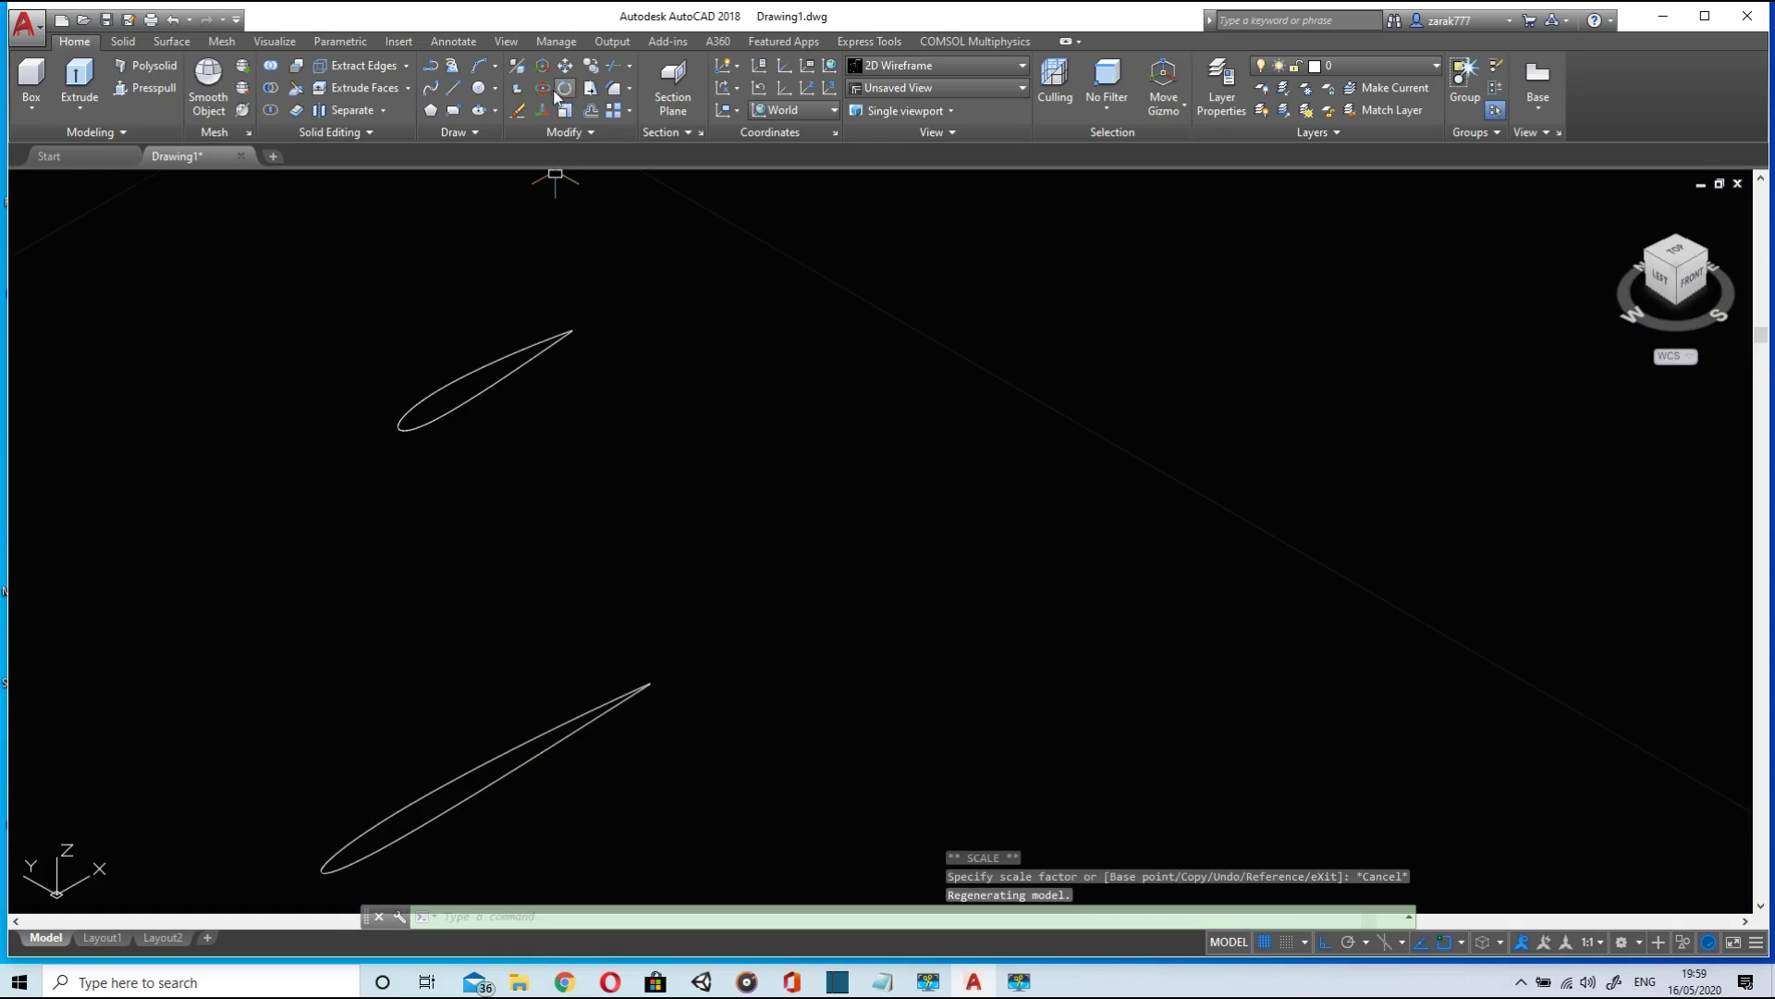
pyautogui.click(543, 111)
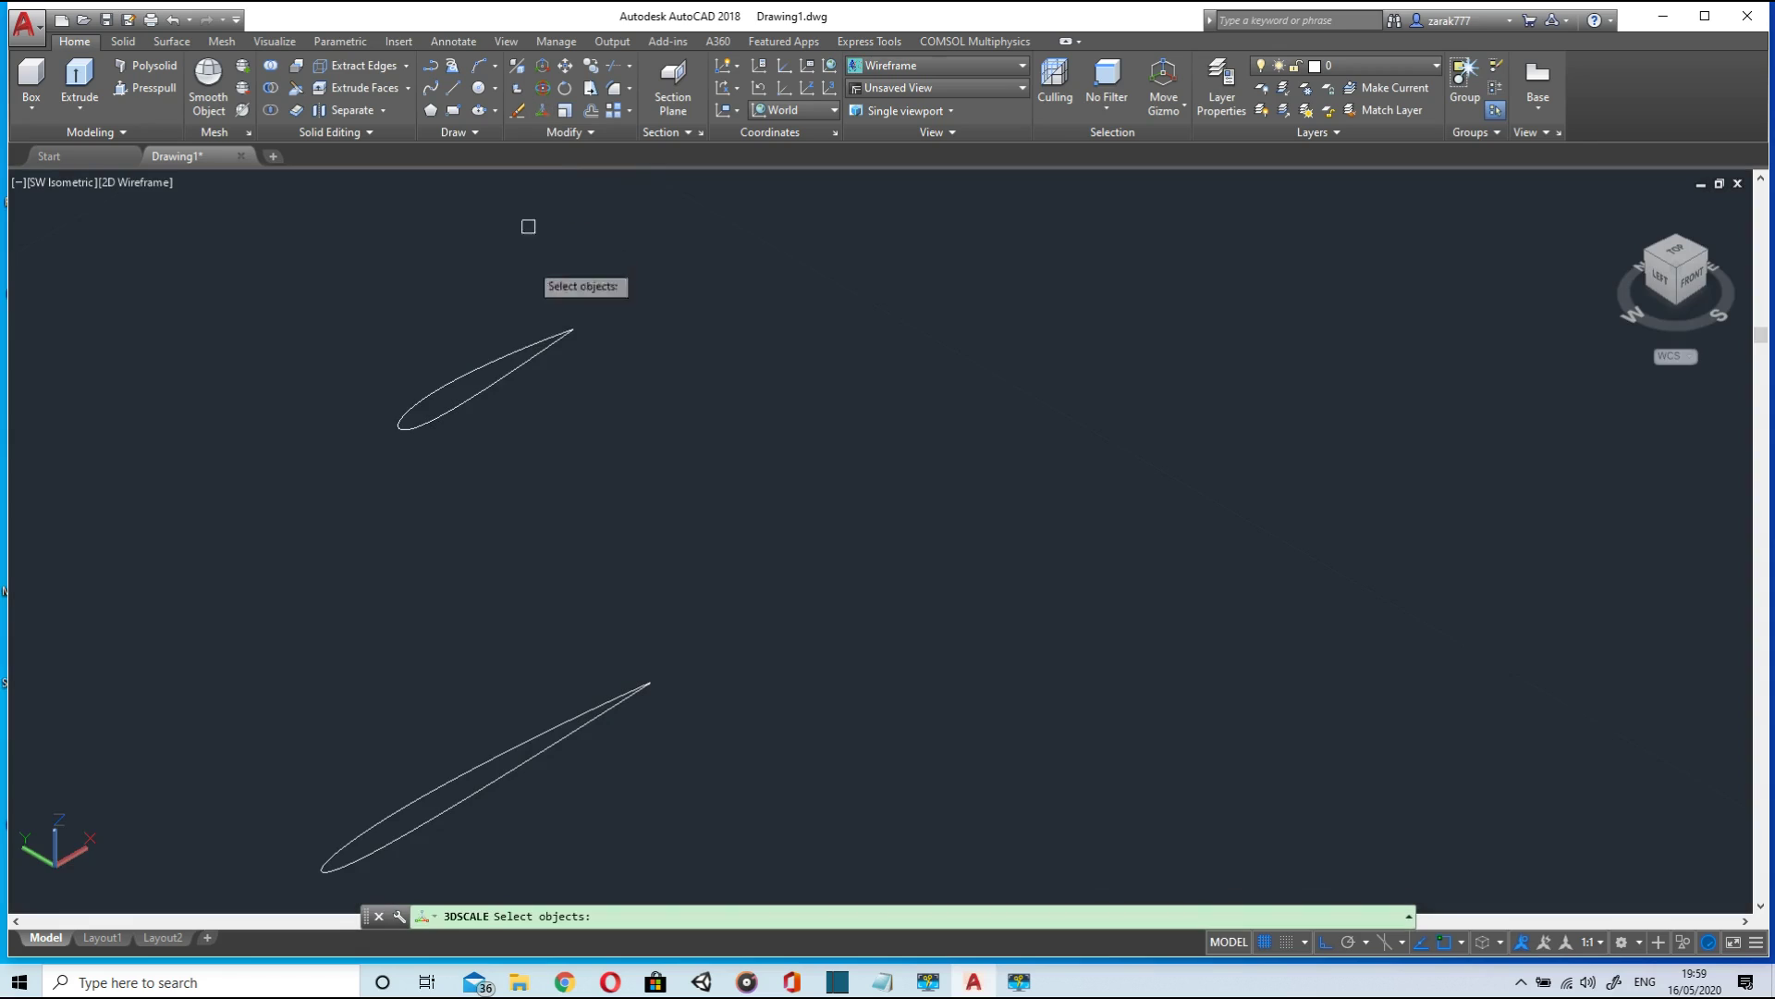
pyautogui.click(498, 383)
pyautogui.press('Return')
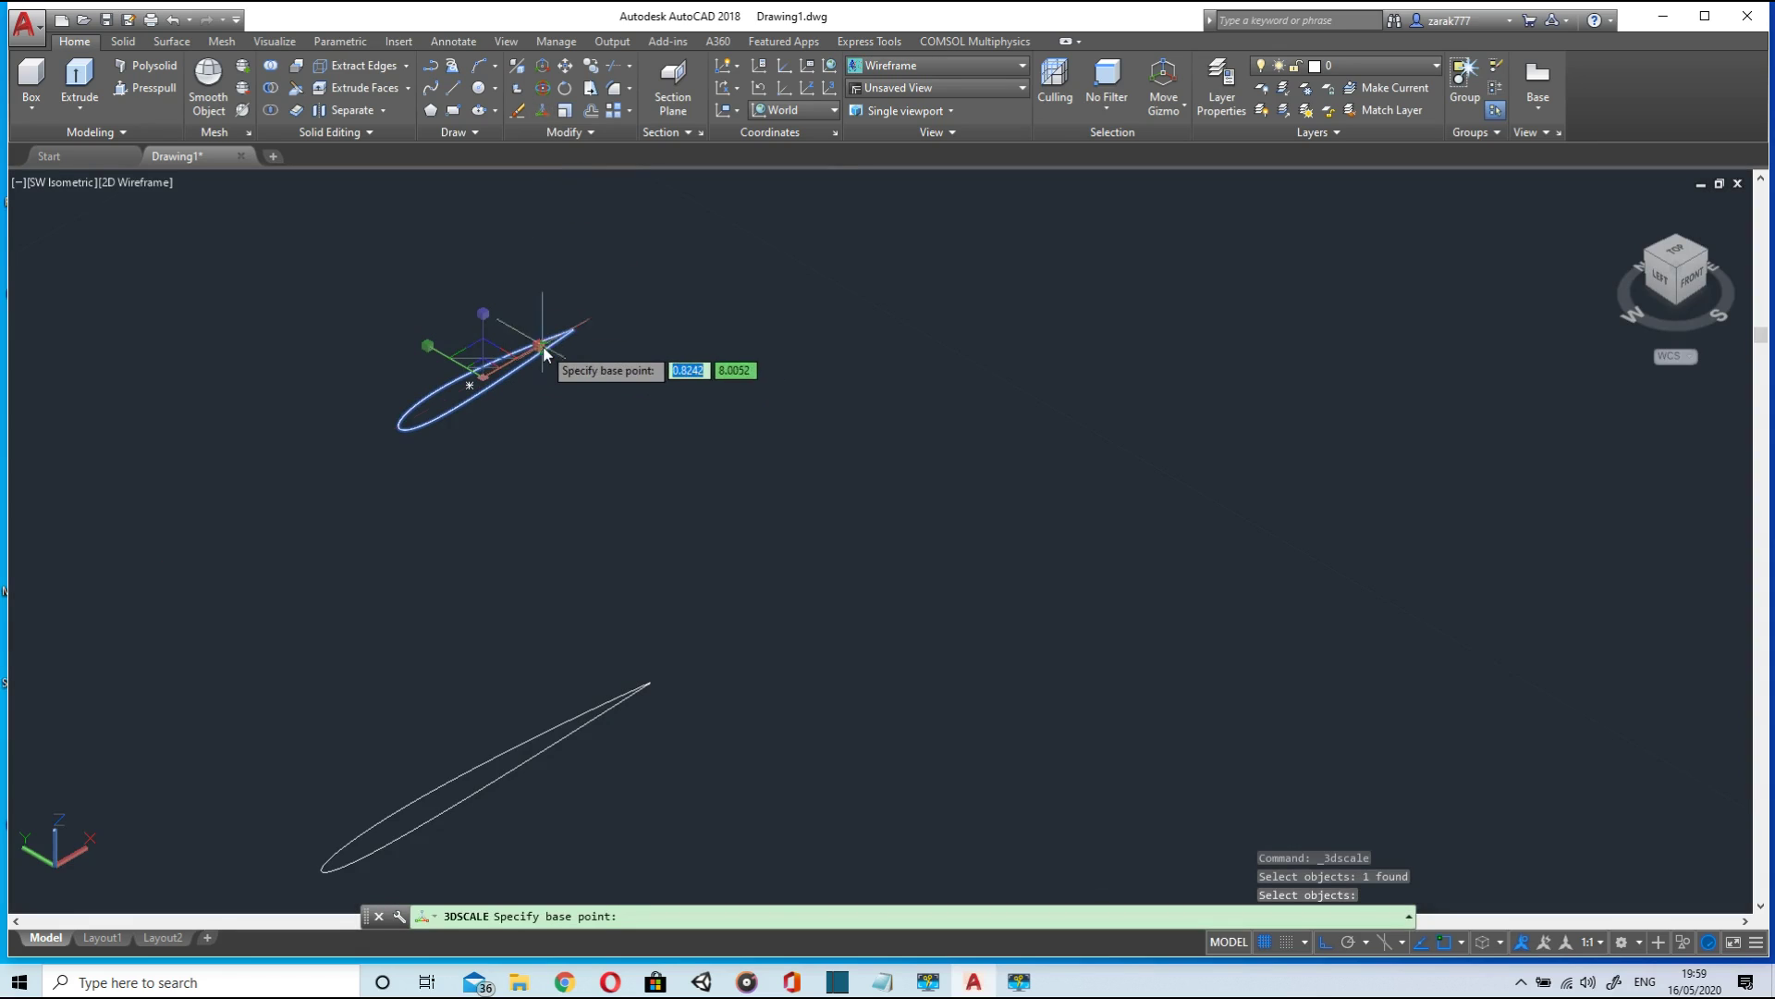
pyautogui.click(483, 373)
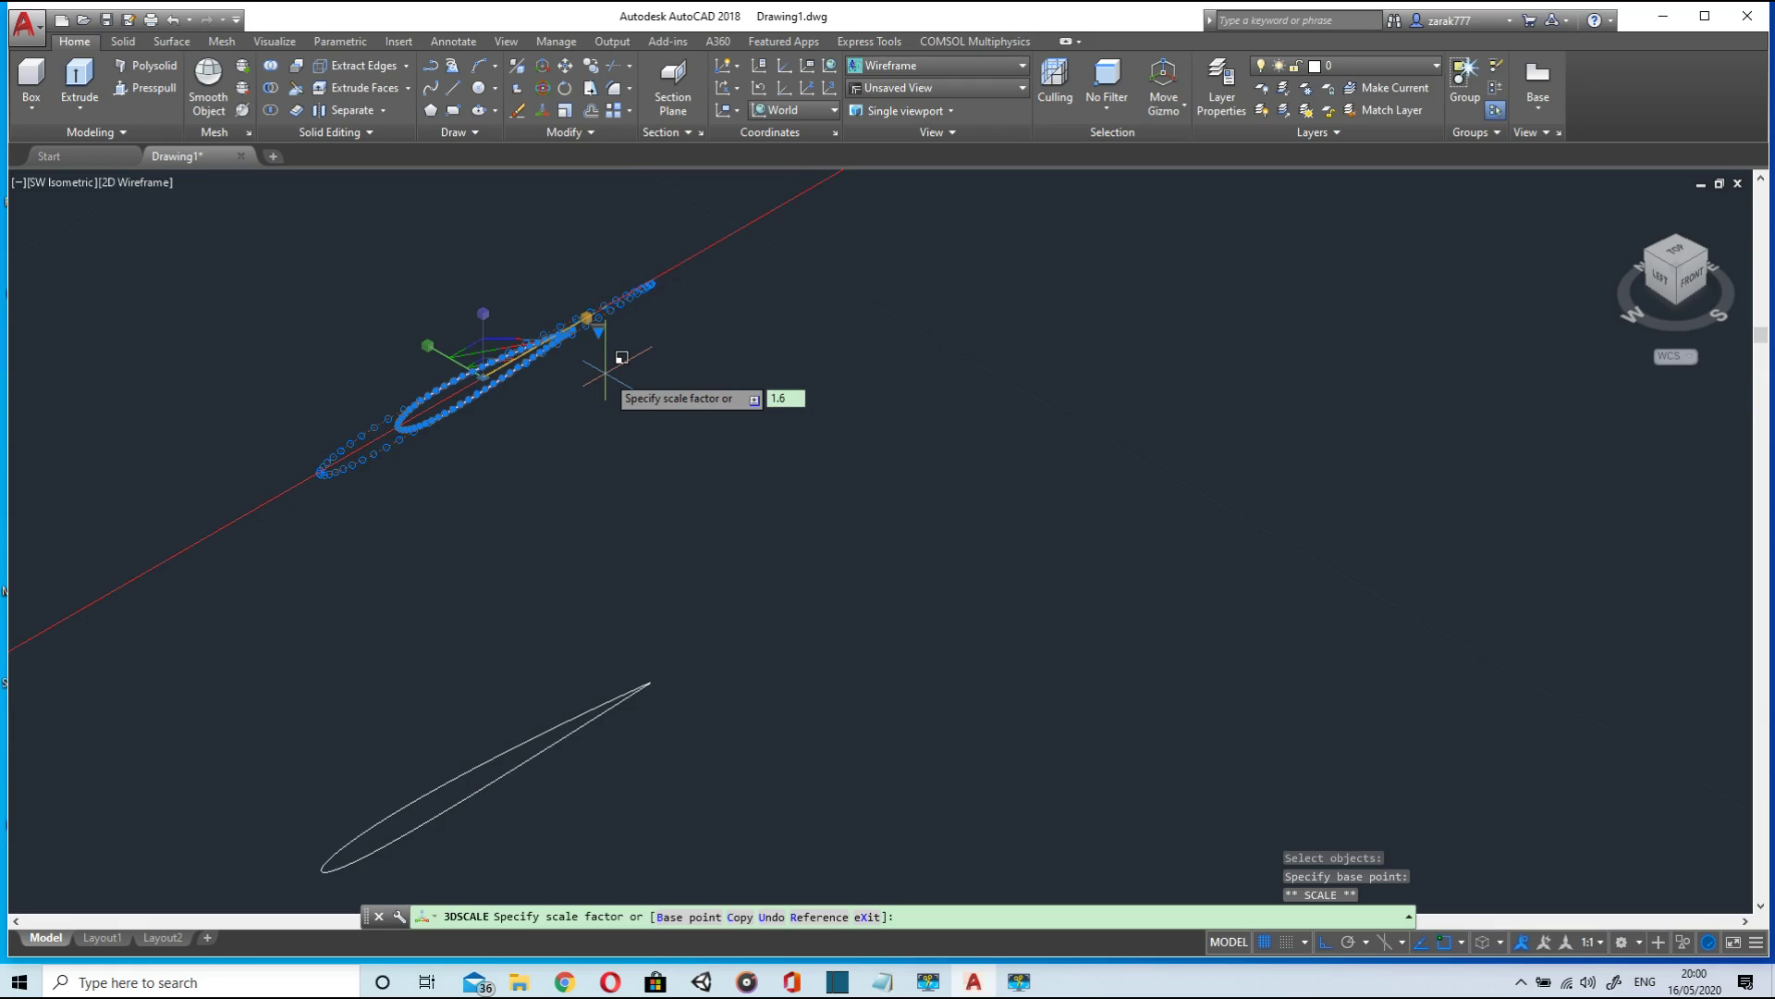
pyautogui.press('Return')
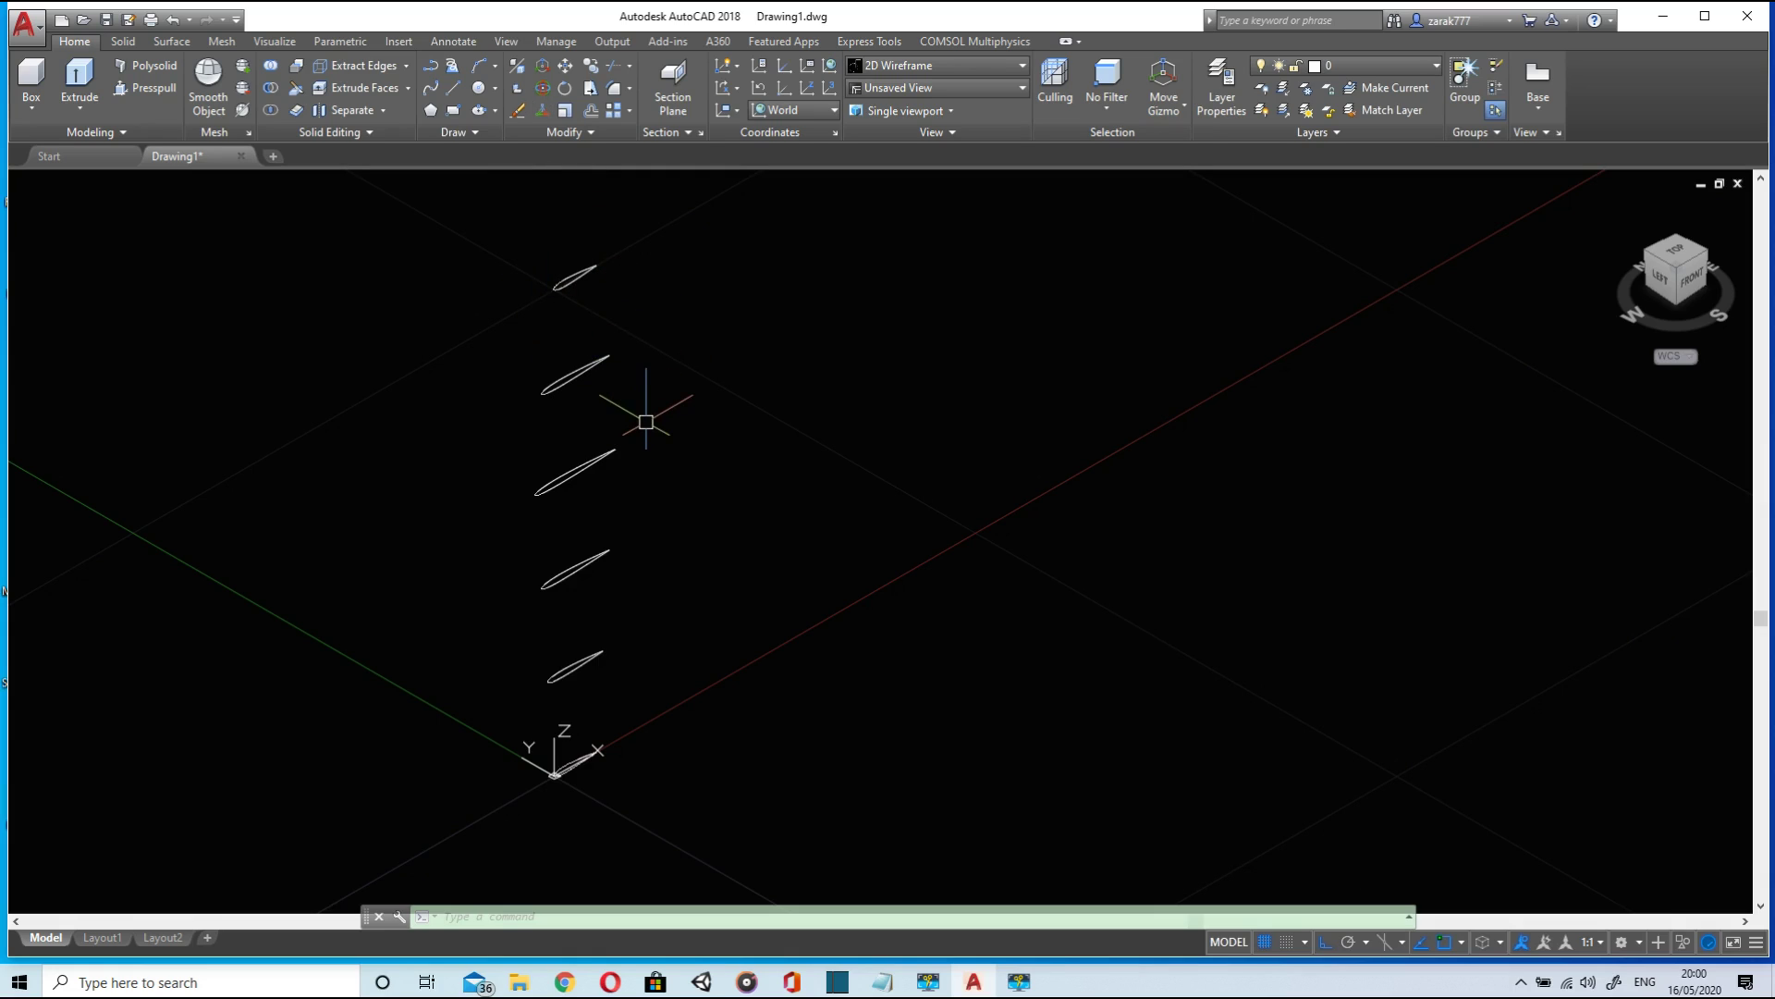
# - Rotate the bottom airfoil section -20° about its centre
pyautogui.click(567, 90)
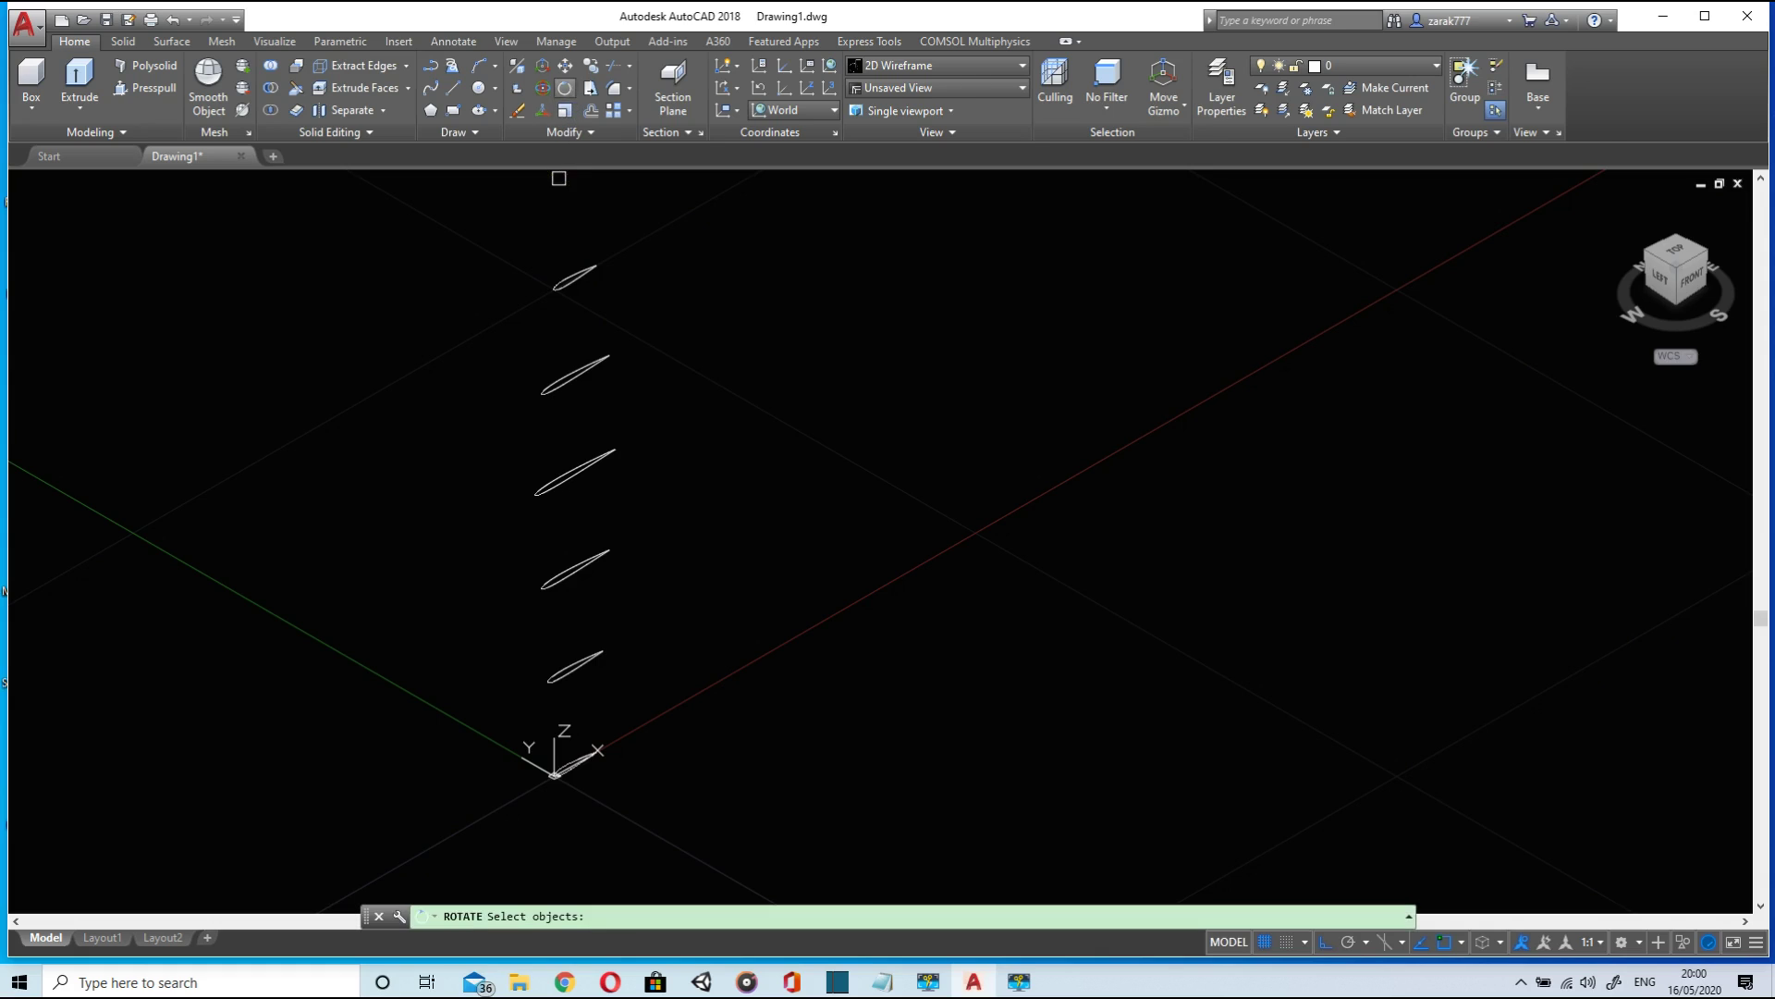
pyautogui.scroll(2, 574, 708)
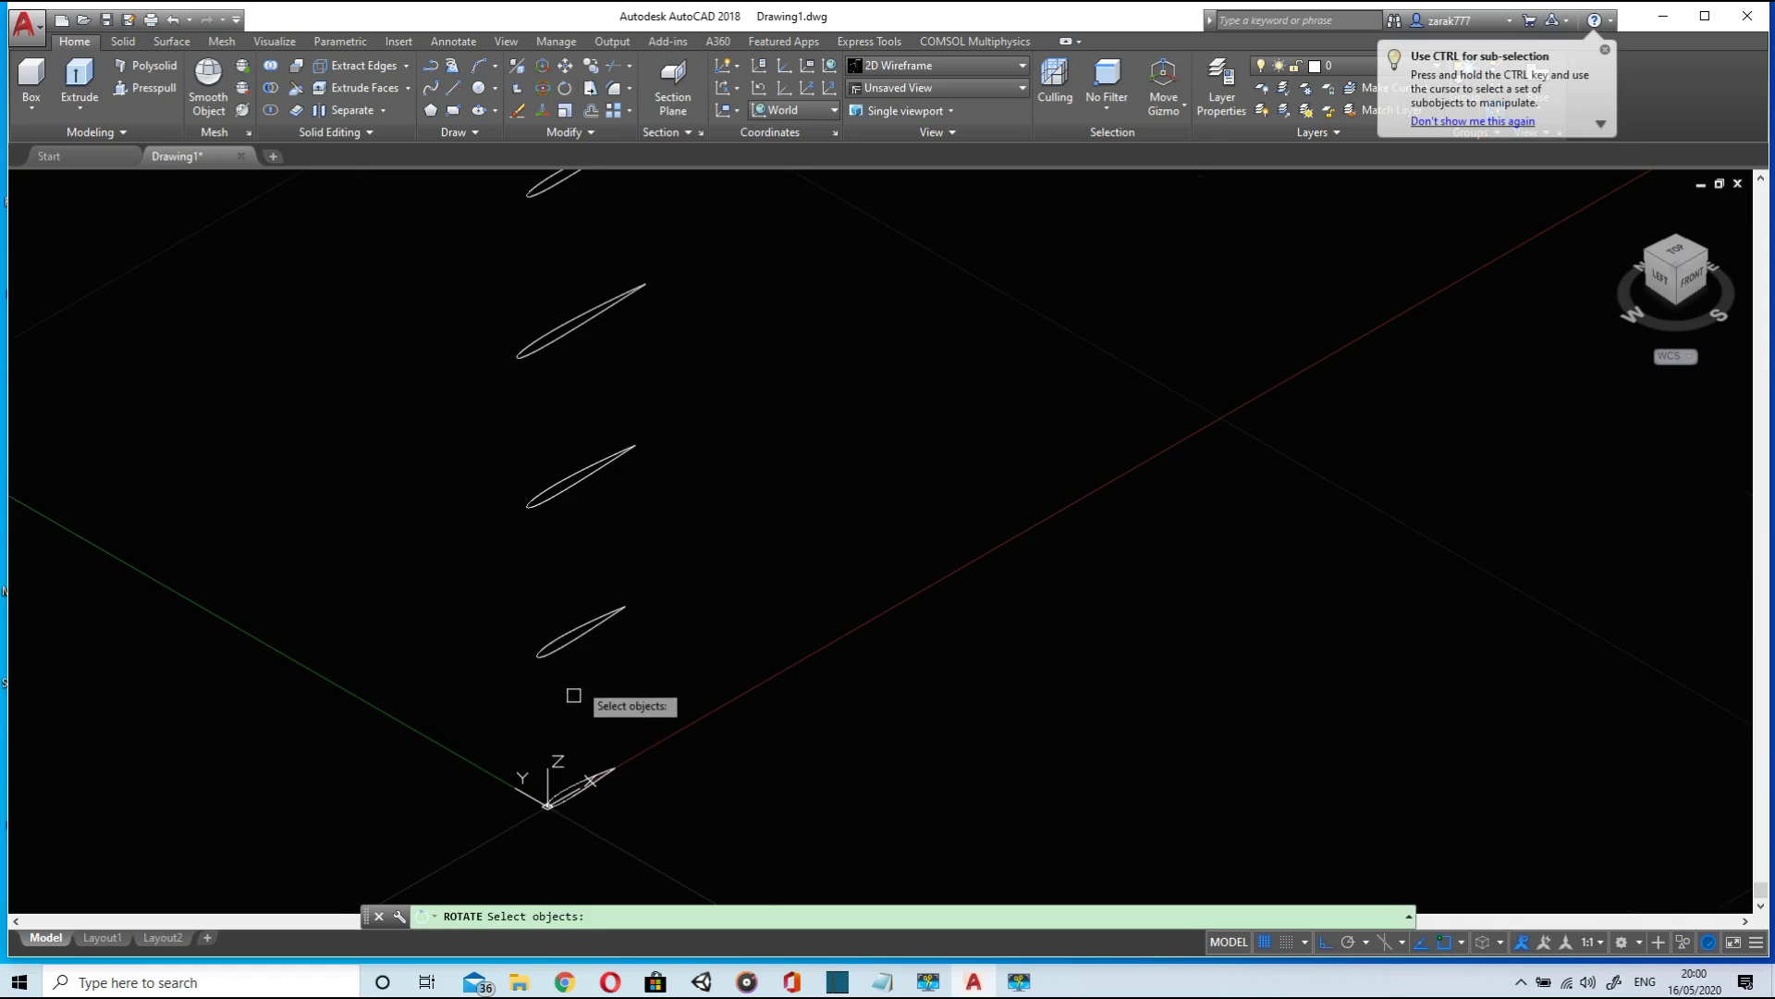
pyautogui.click(584, 632)
pyautogui.press('Return')
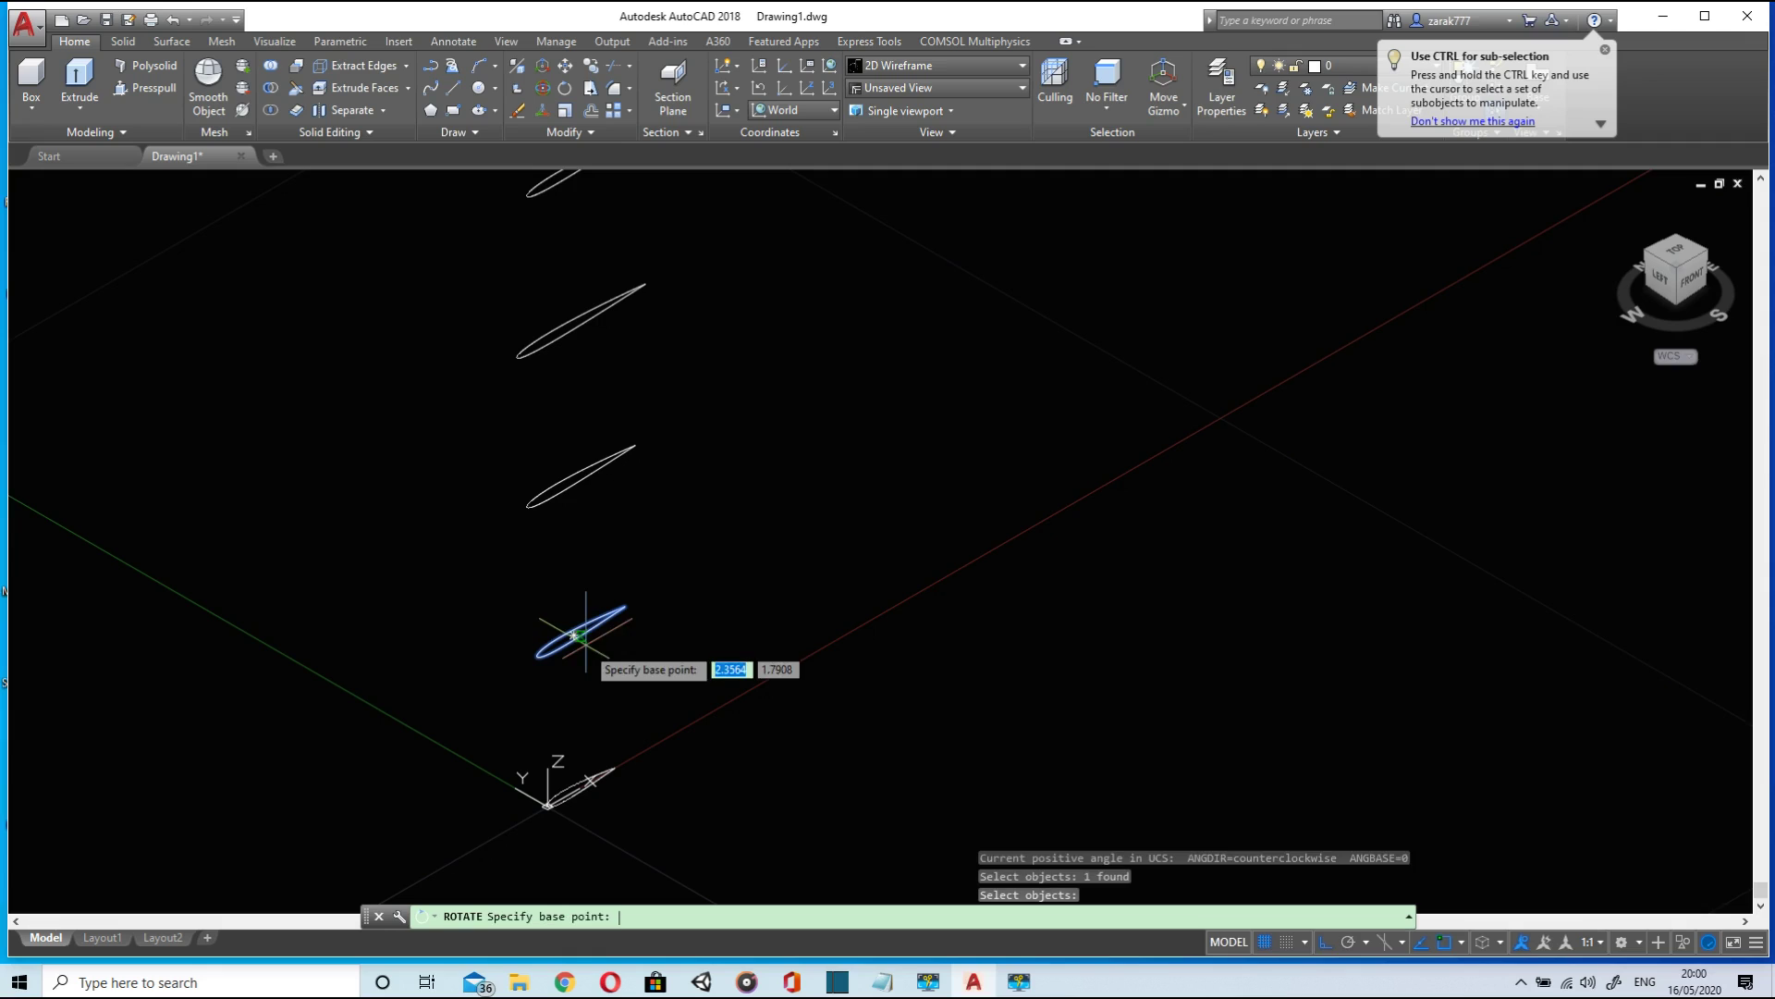
pyautogui.scroll(5, 575, 634)
pyautogui.scroll(-2, 583, 646)
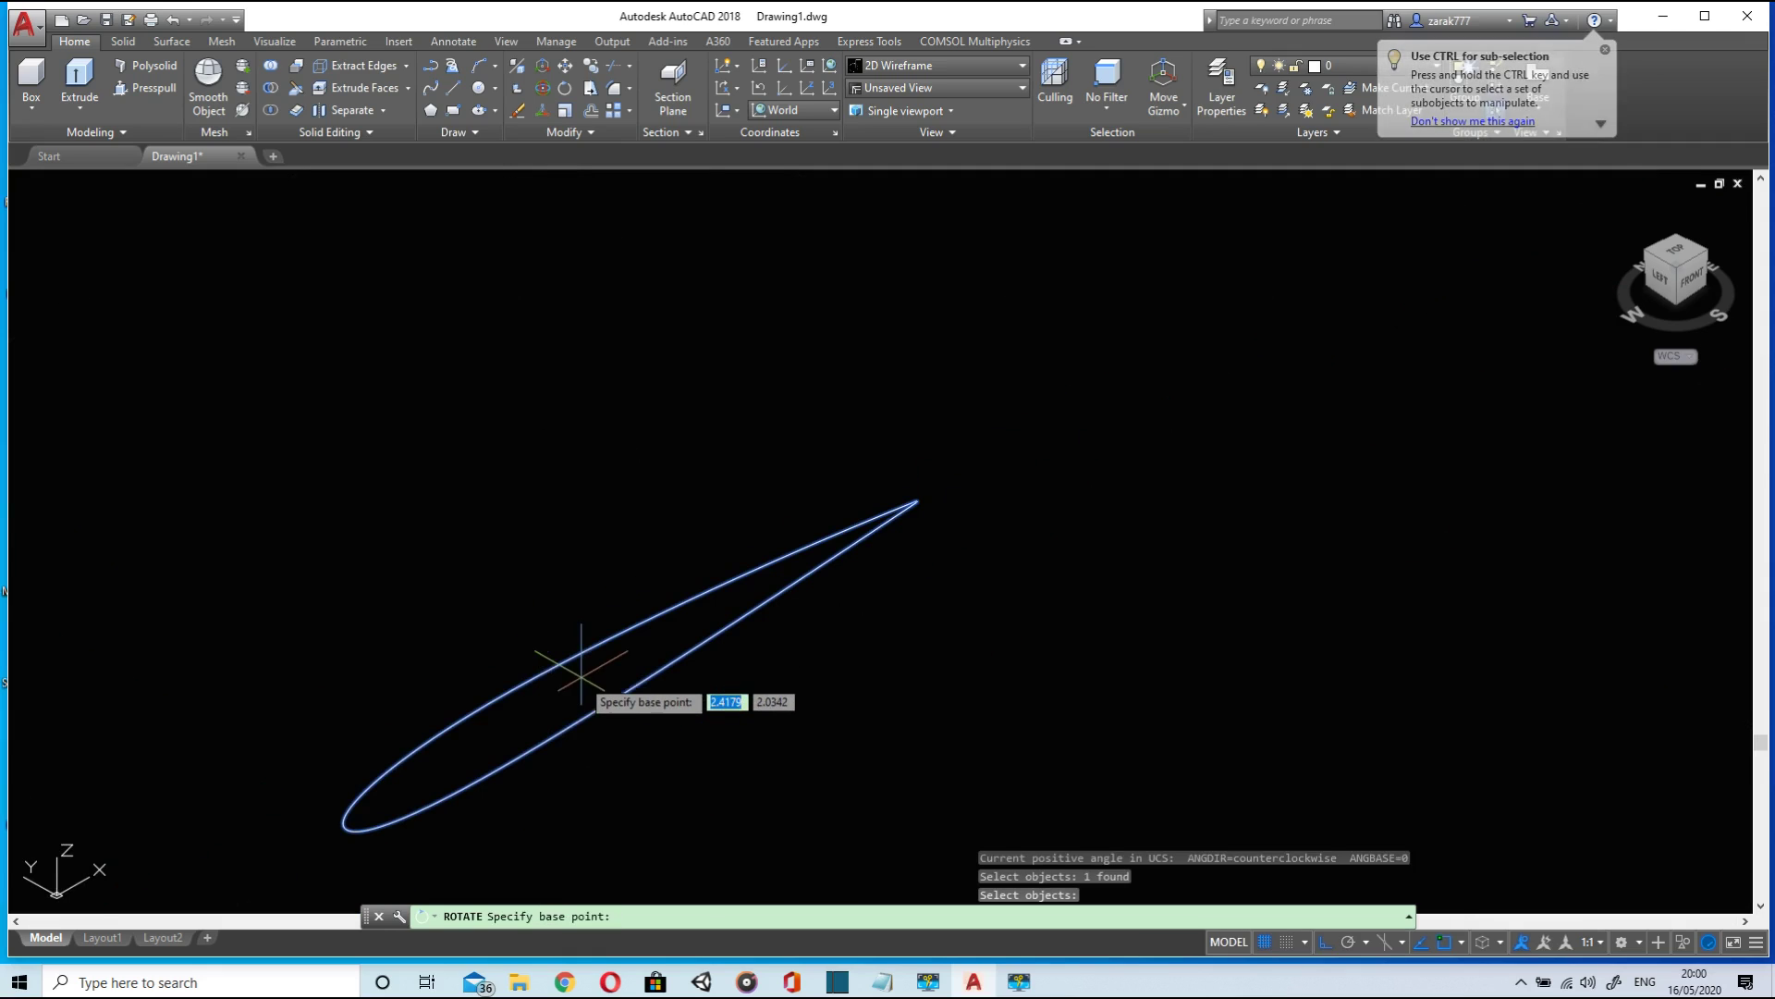
pyautogui.click(580, 688)
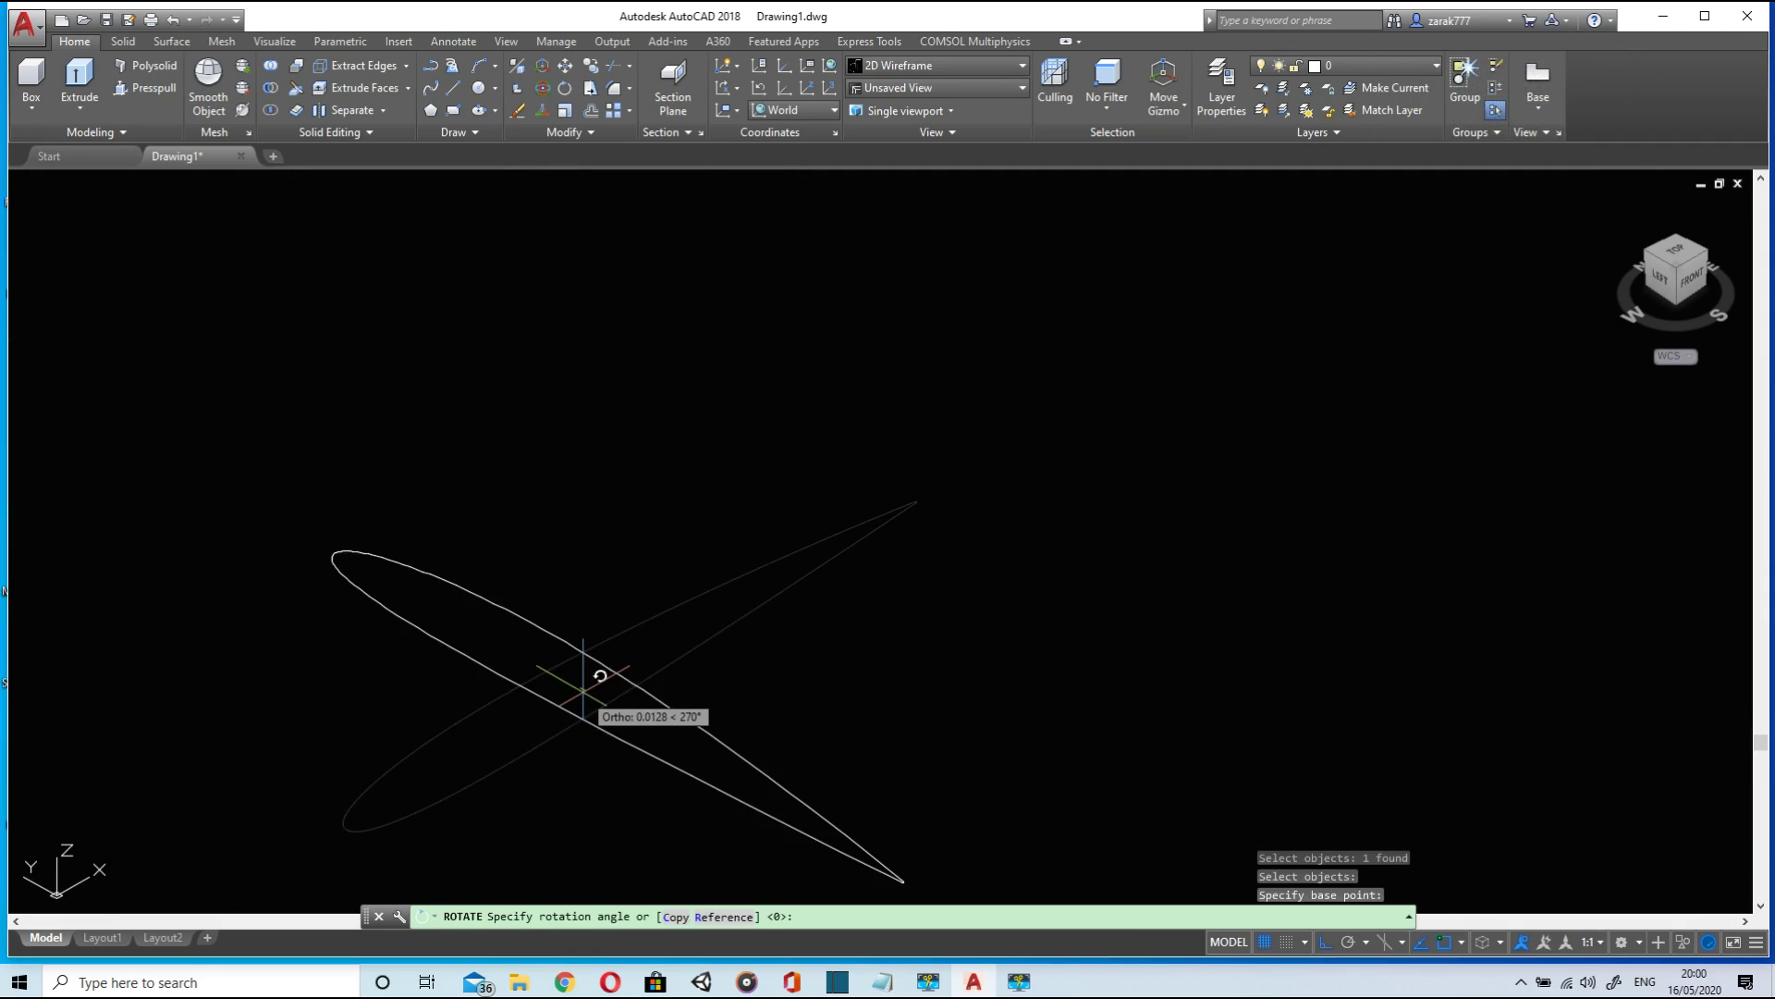
pyautogui.click(1320, 941)
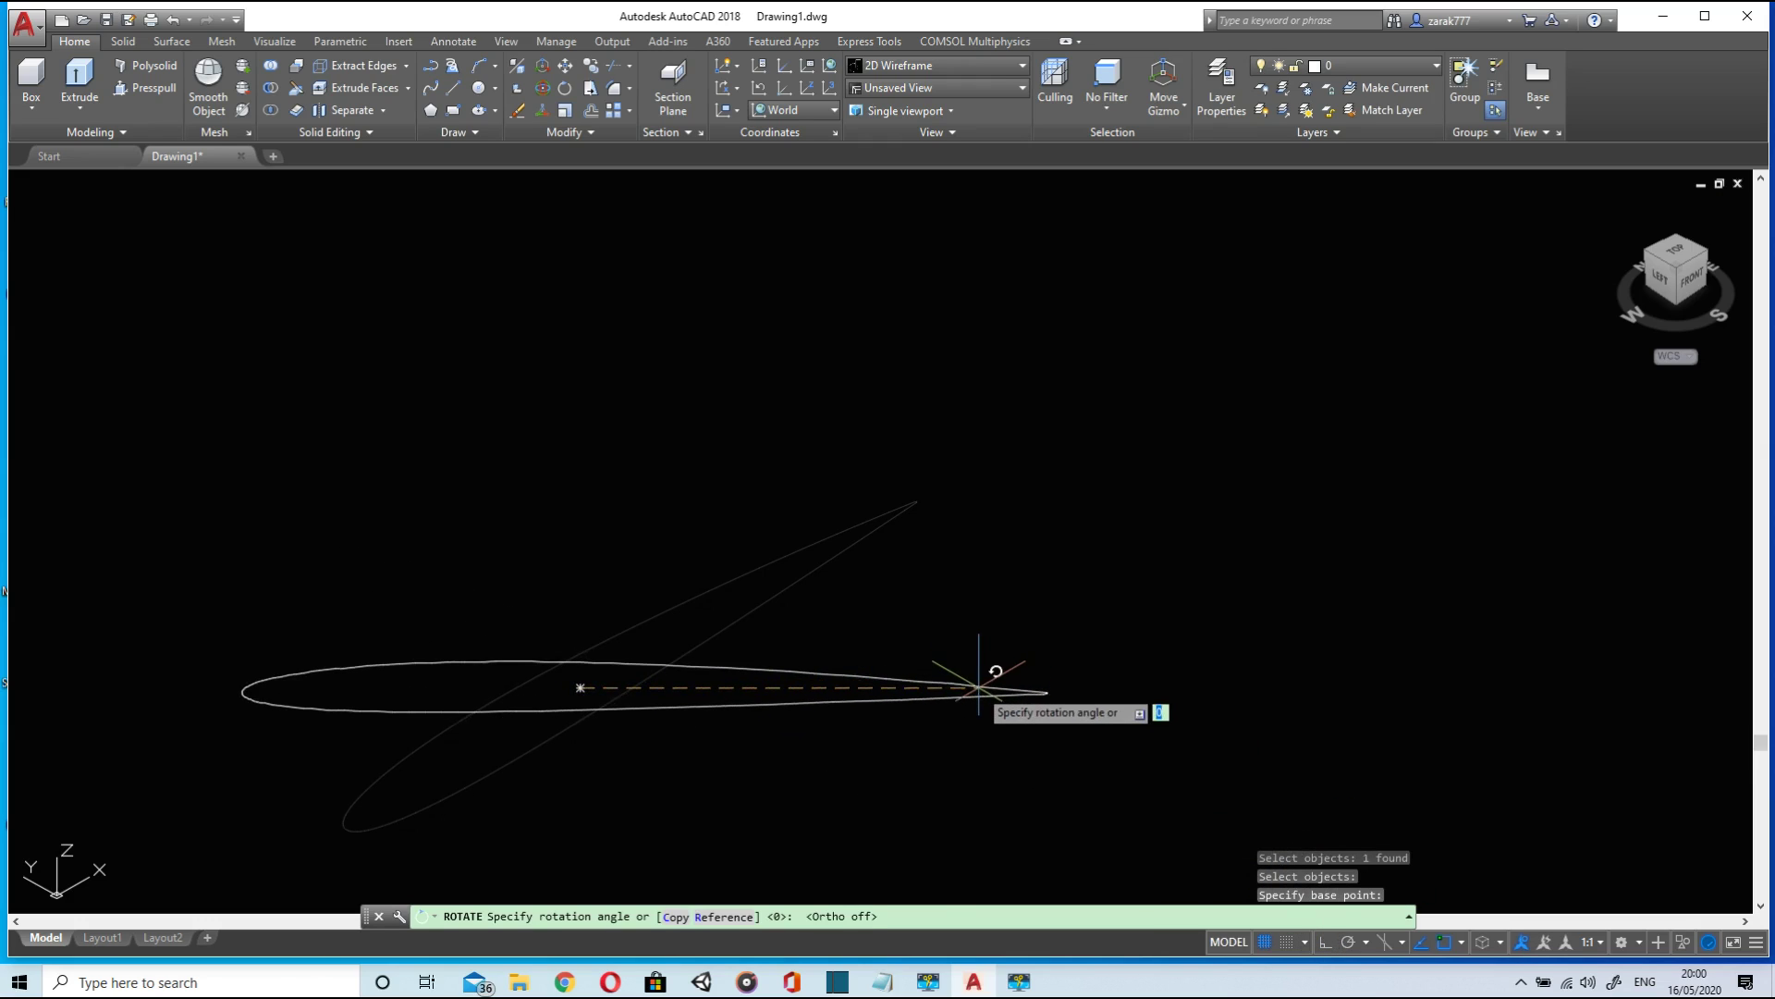
pyautogui.scroll(-10, 979, 687)
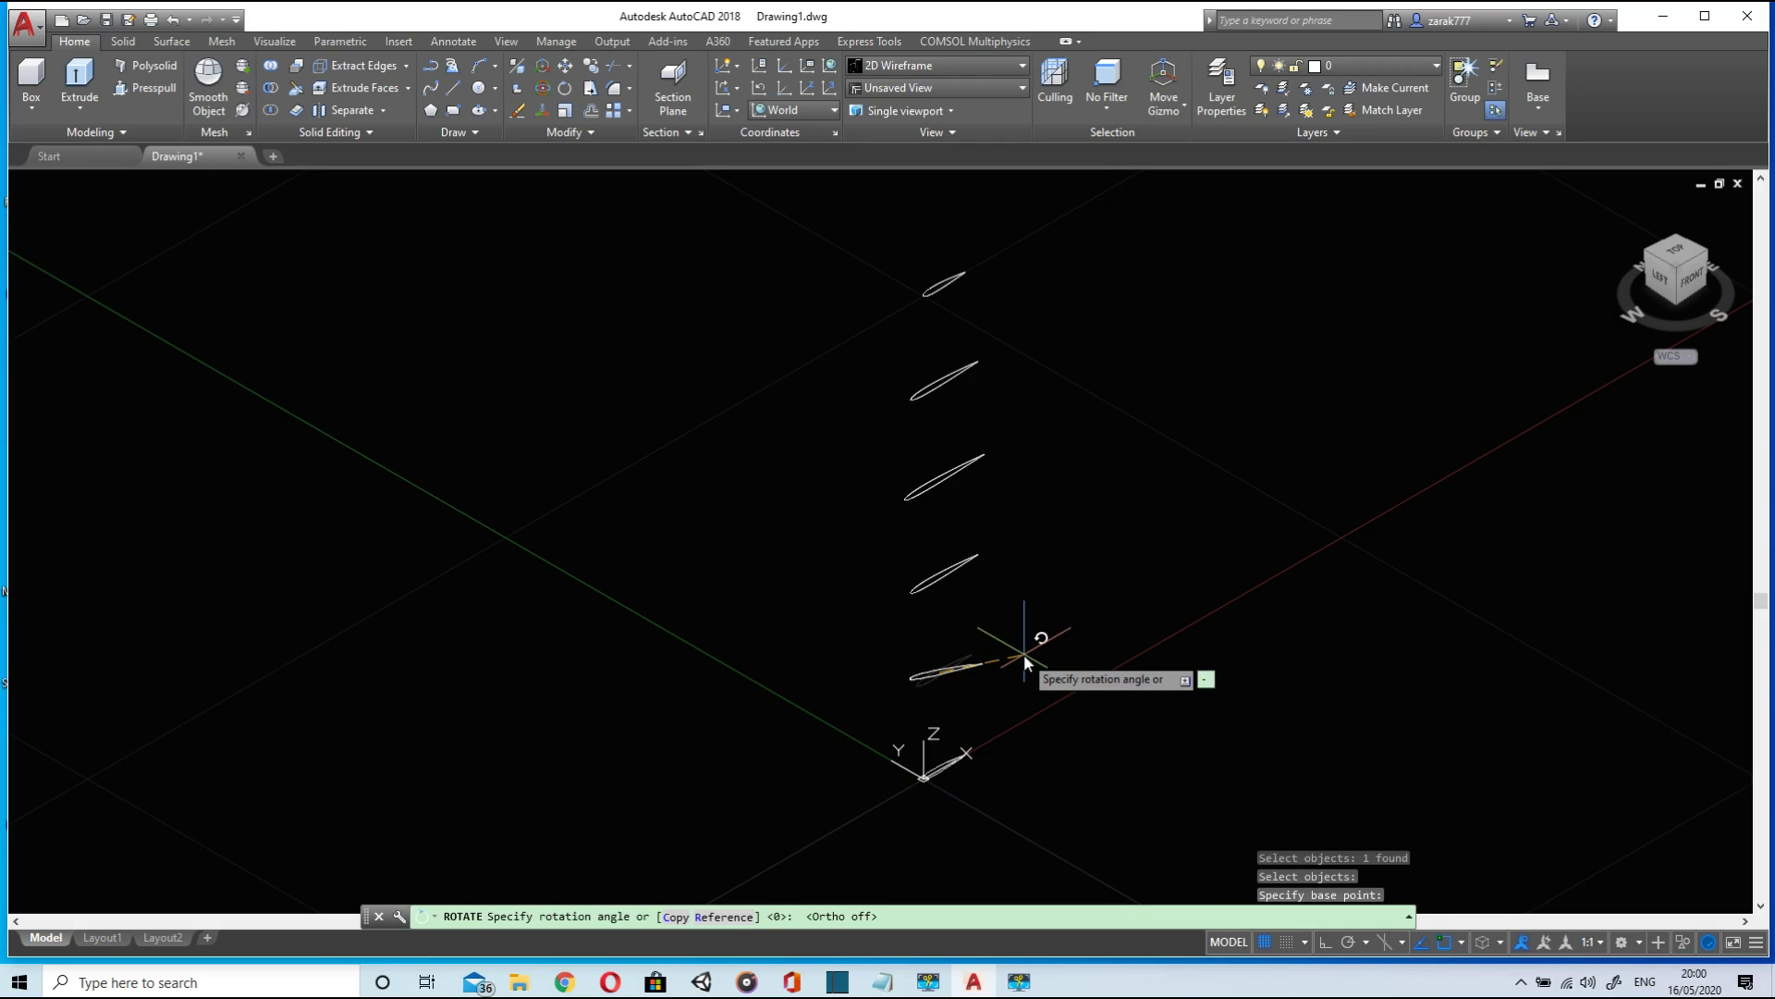
pyautogui.write('-20')
pyautogui.press('Return')
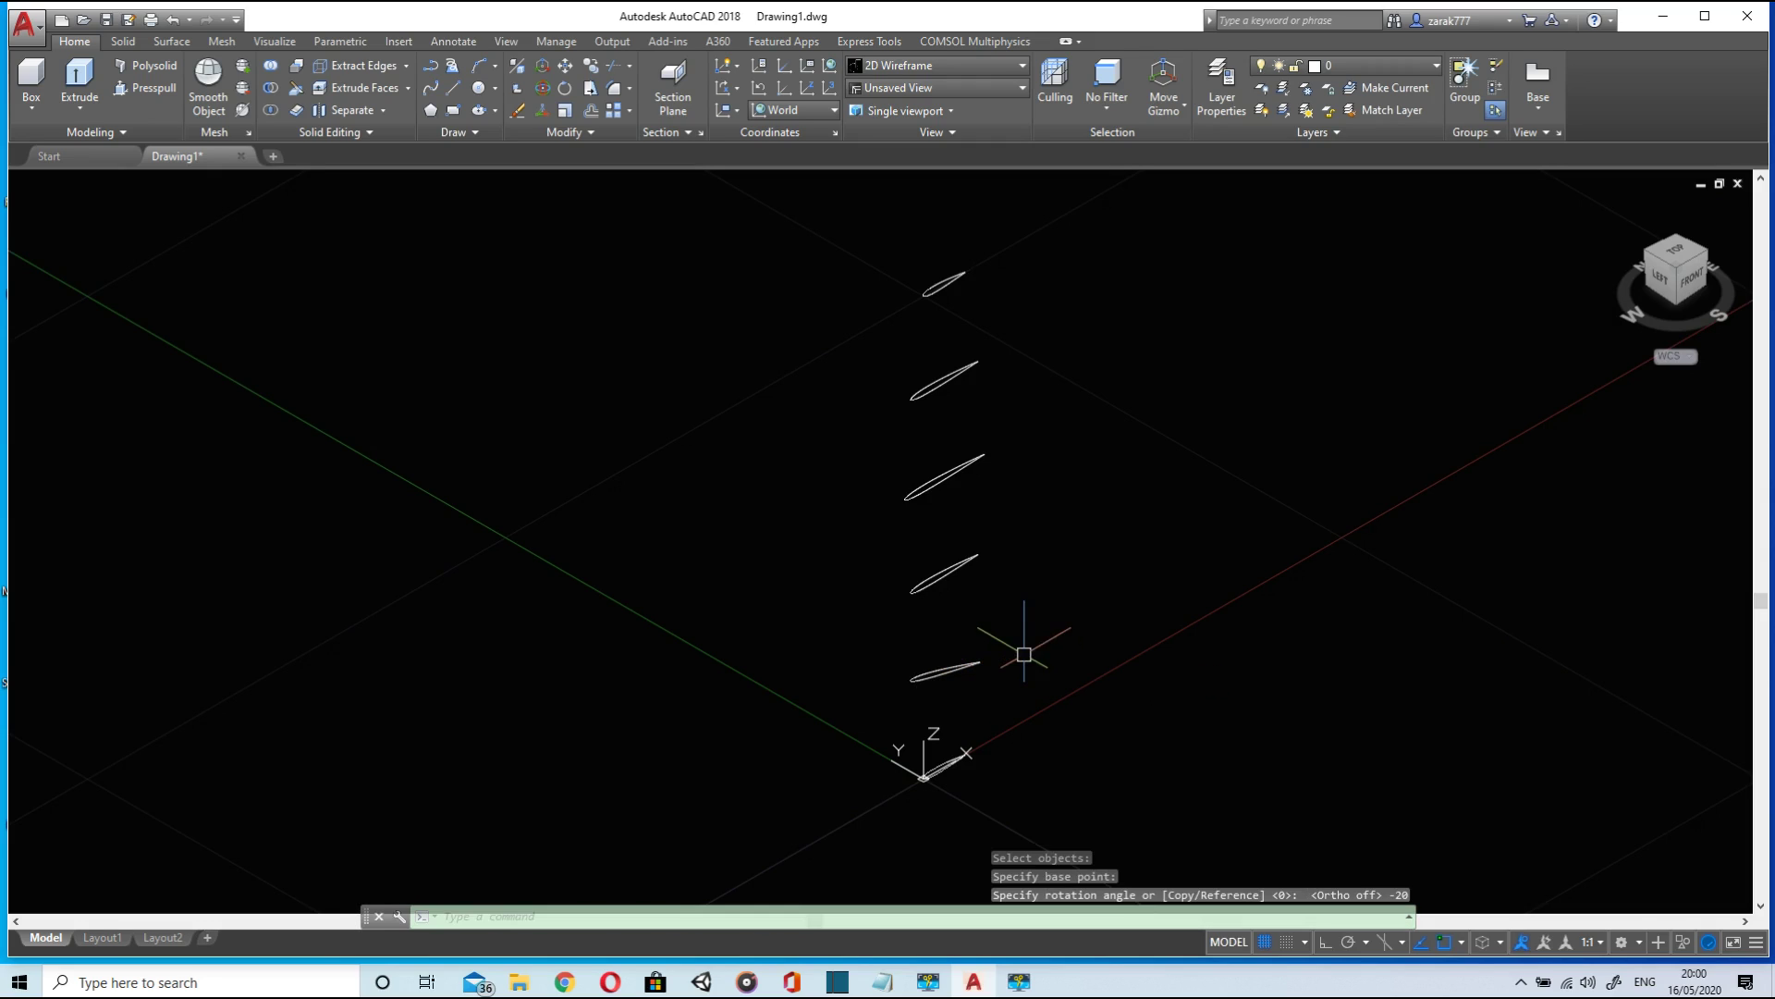
# - Rotate the fourth airfoil section -40° about its centre
pyautogui.click(542, 91)
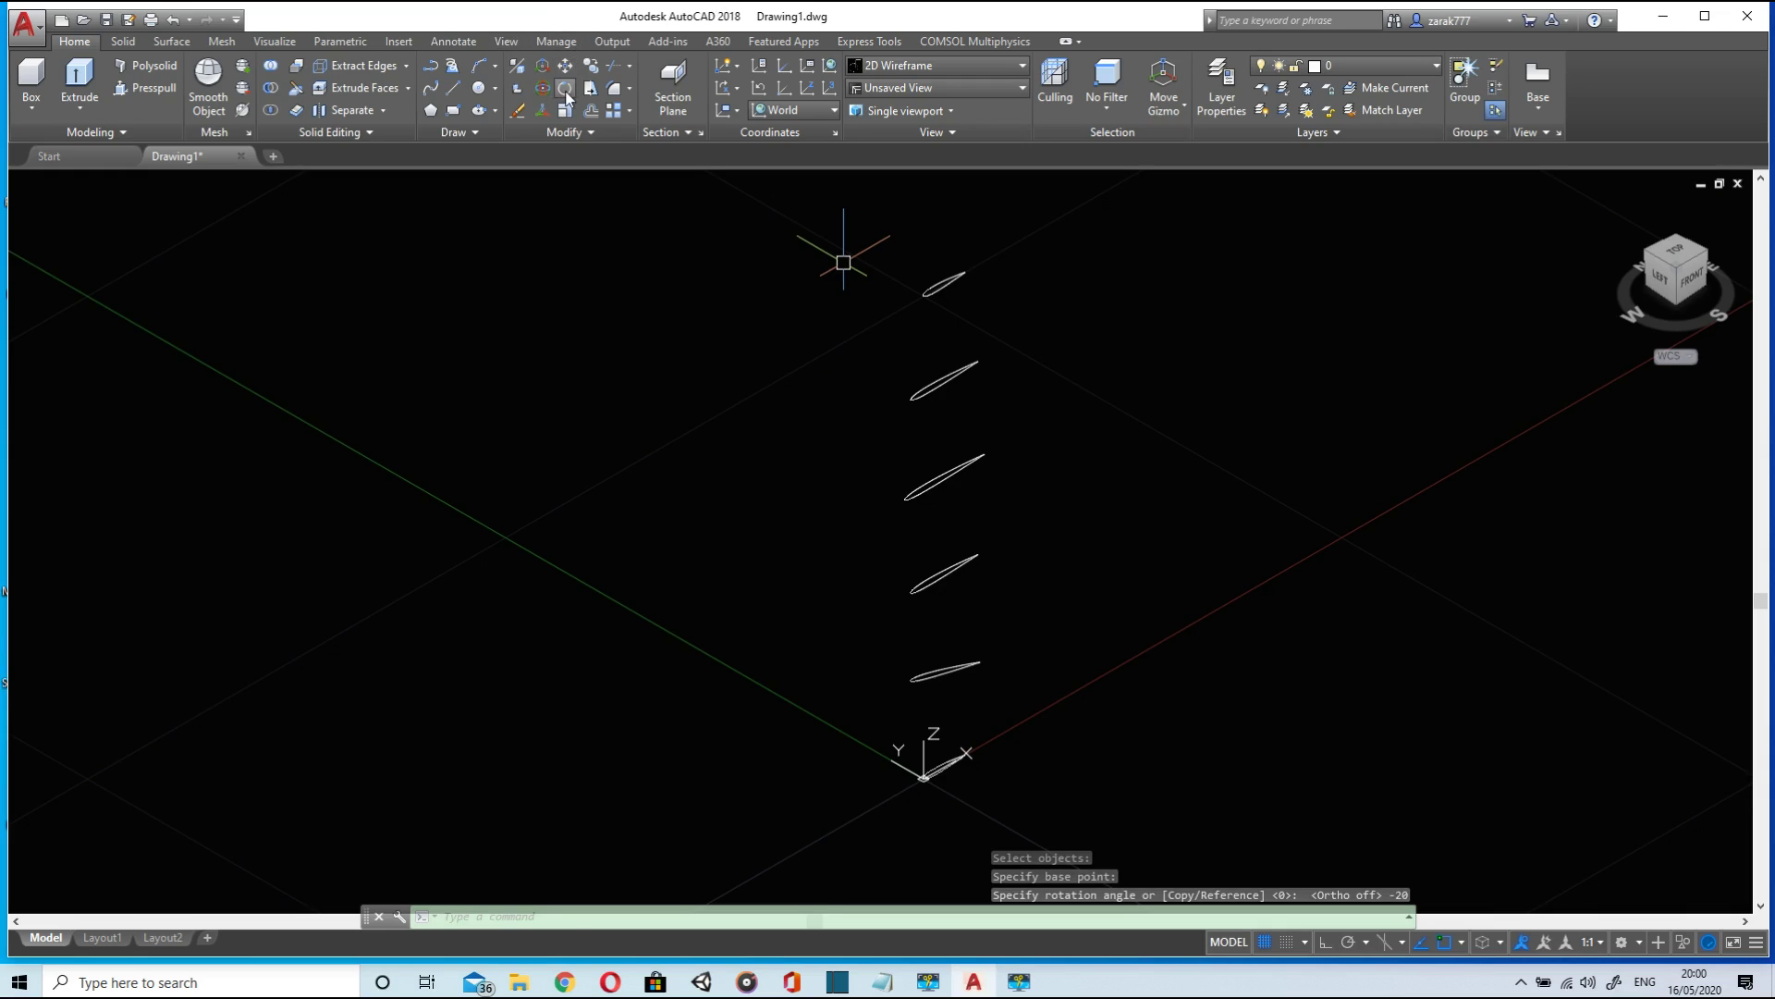
pyautogui.click(950, 574)
pyautogui.press('Return')
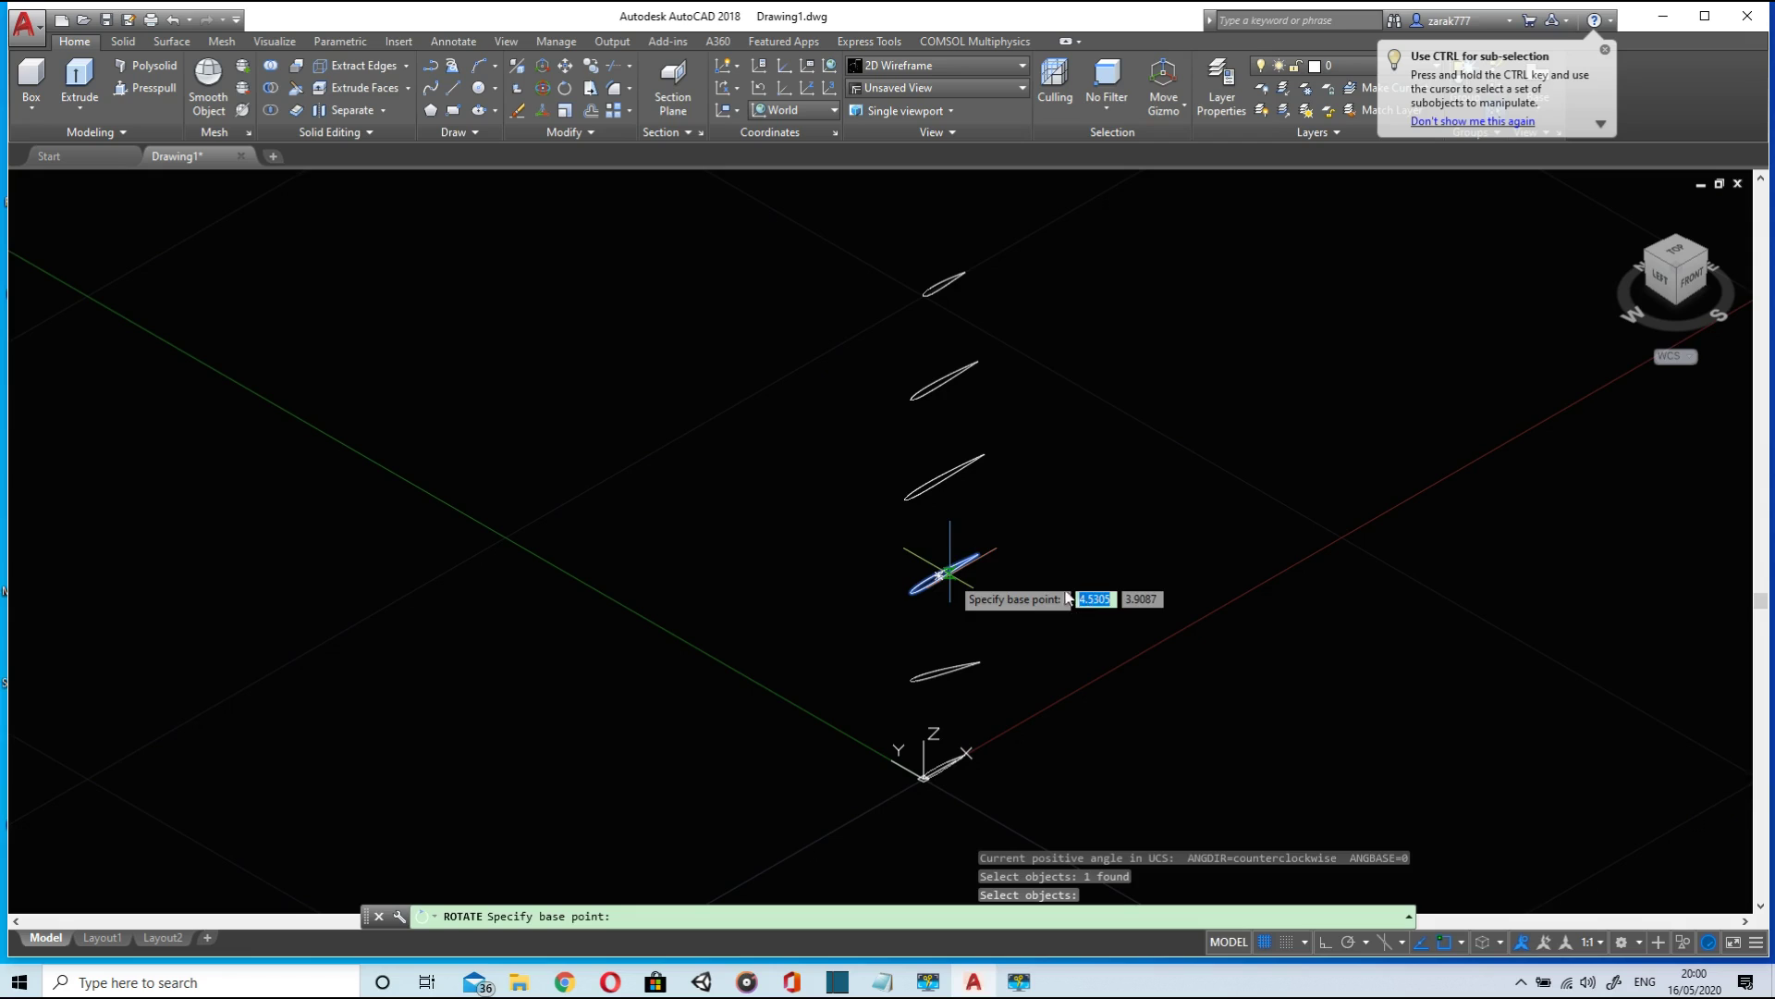
pyautogui.scroll(10, 936, 570)
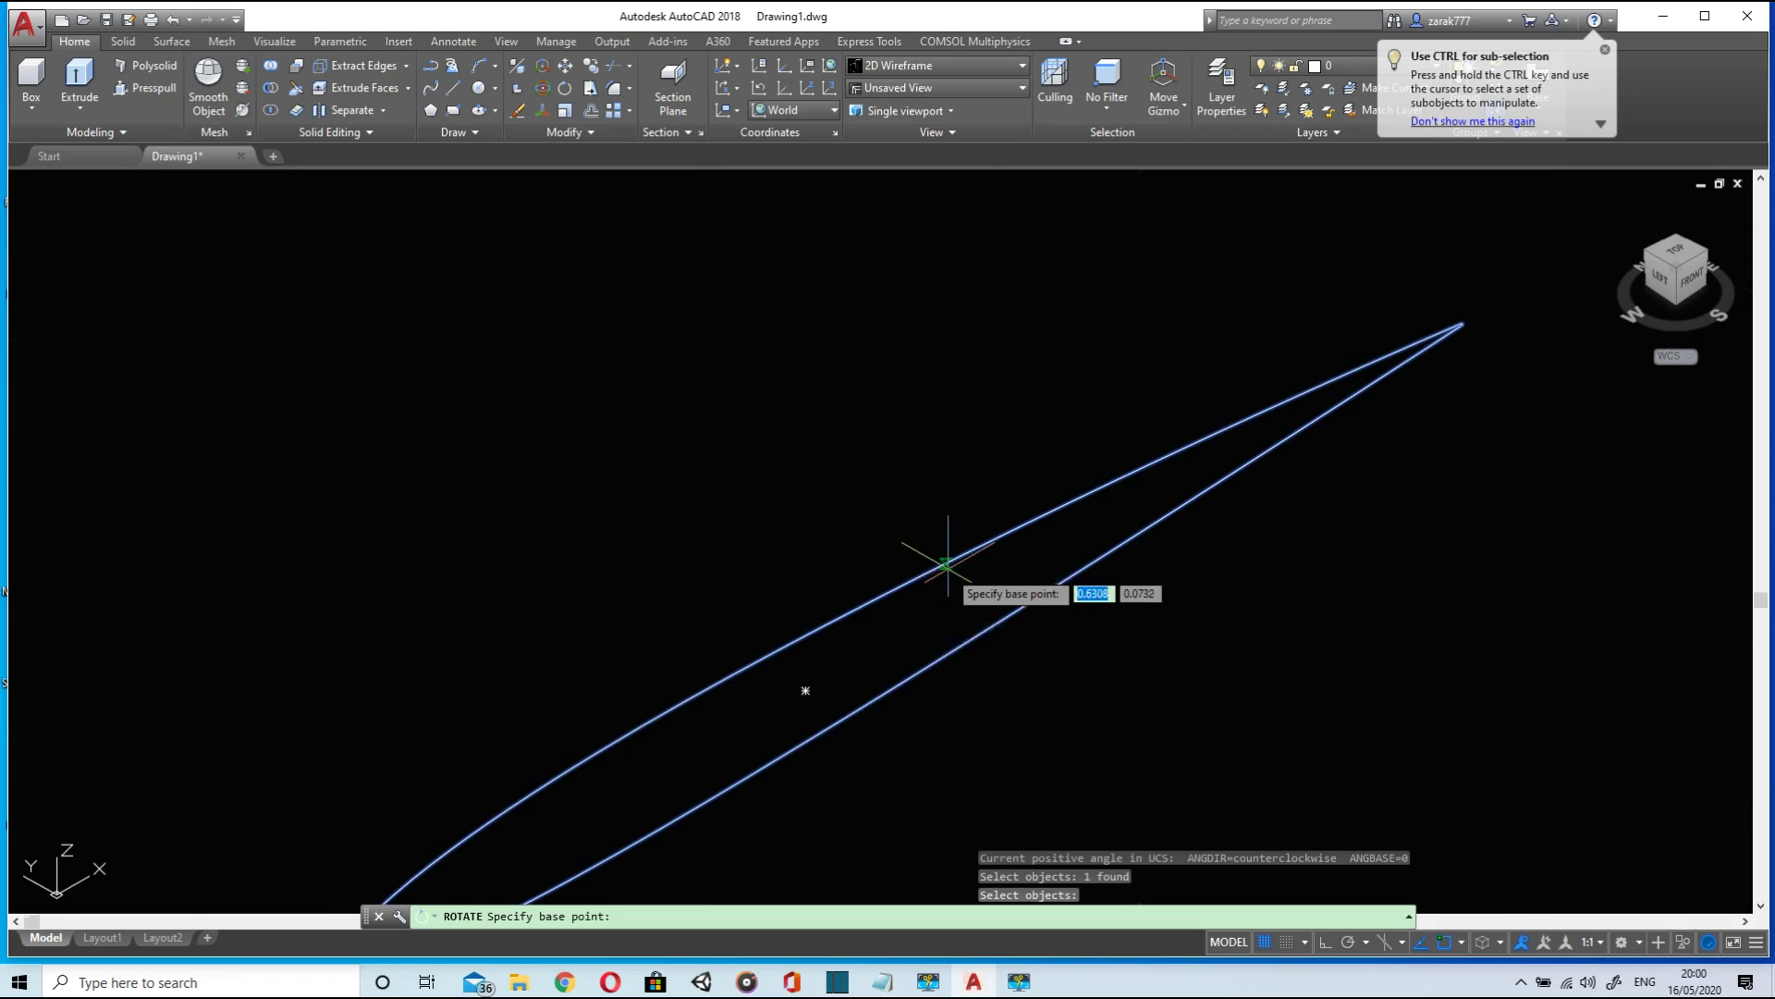
pyautogui.click(806, 684)
pyautogui.scroll(-5, 903, 694)
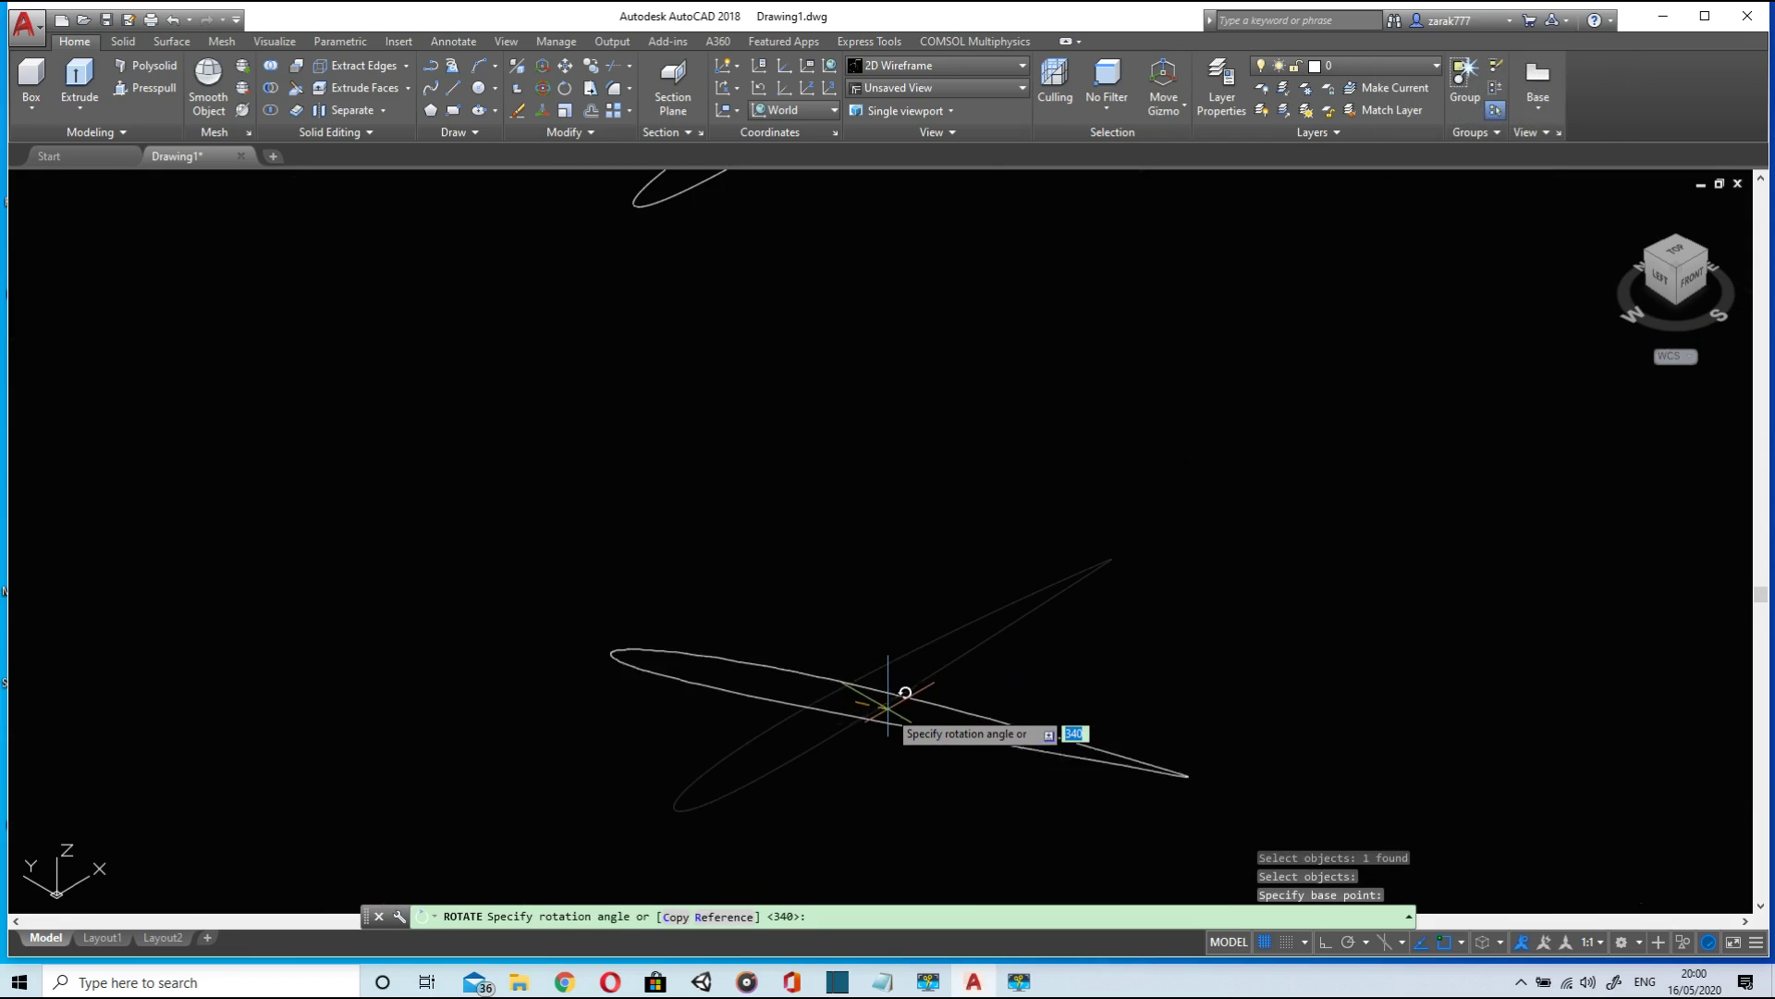
pyautogui.write('-')
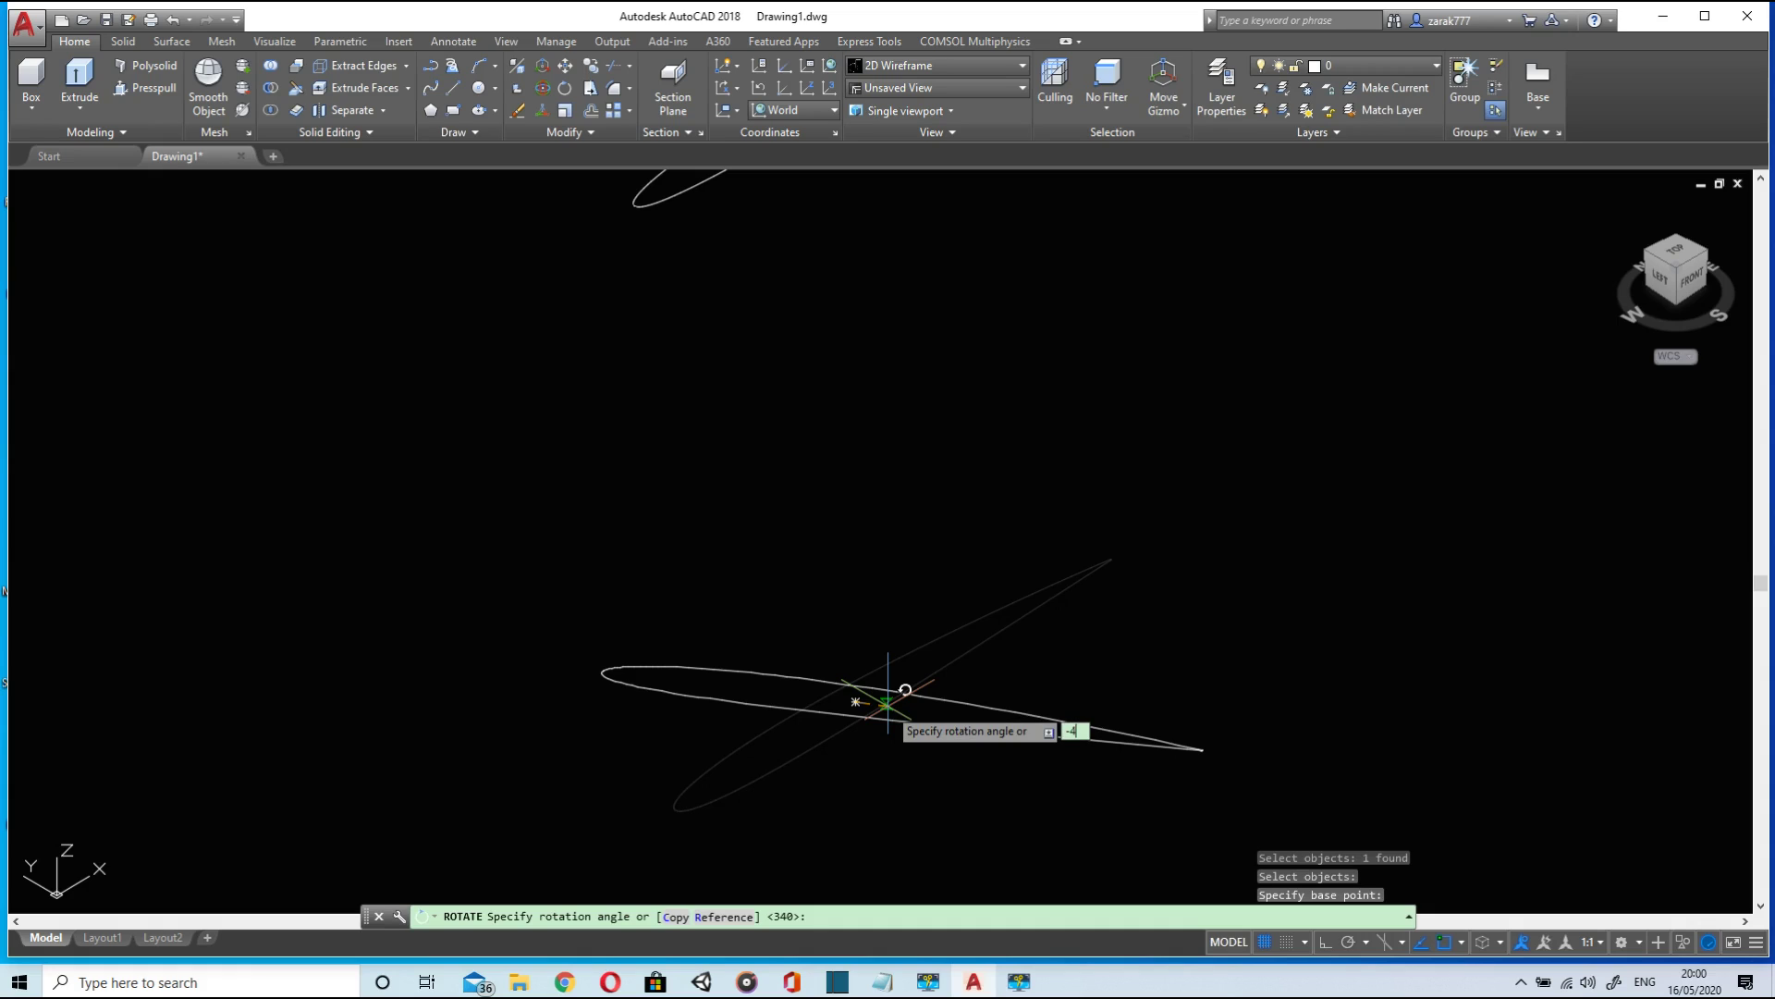
pyautogui.write('40')
pyautogui.press('Return')
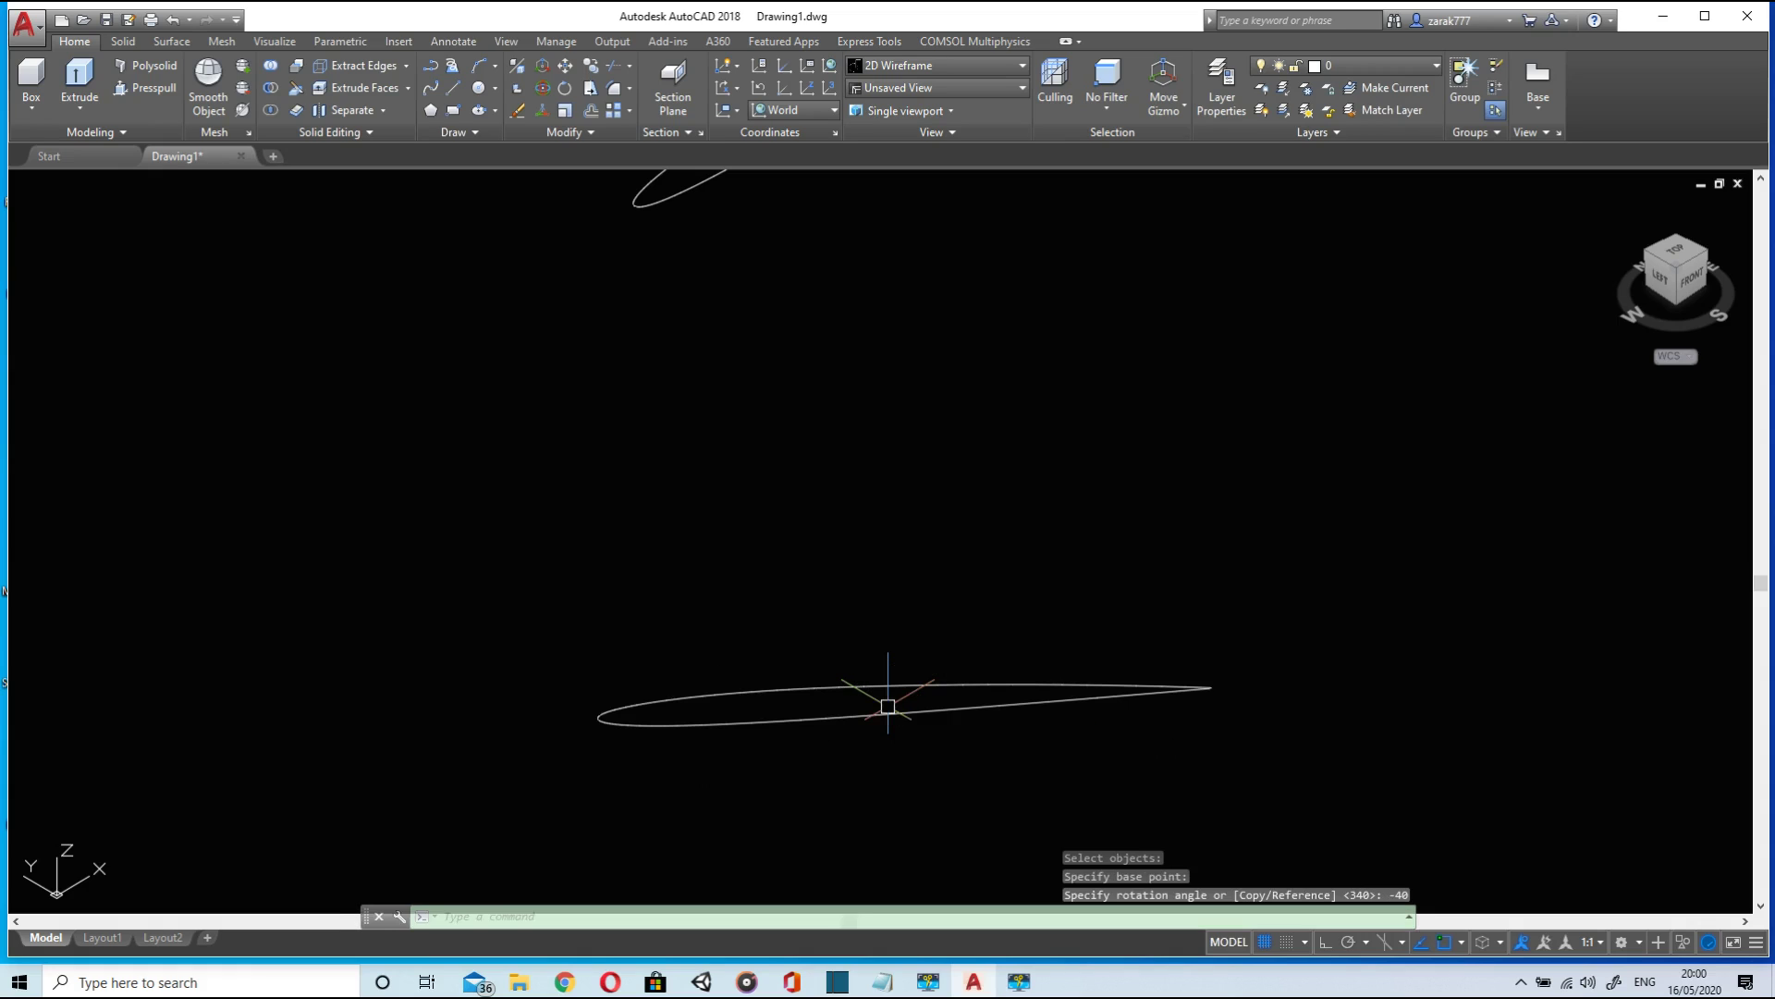
# - Rotate the upper airfoil section -60° about its centre
pyautogui.click(563, 90)
pyautogui.scroll(-5, 701, 265)
pyautogui.moveTo(705, 274); pyautogui.dragTo(716, 431, button='middle')
pyautogui.click(739, 370)
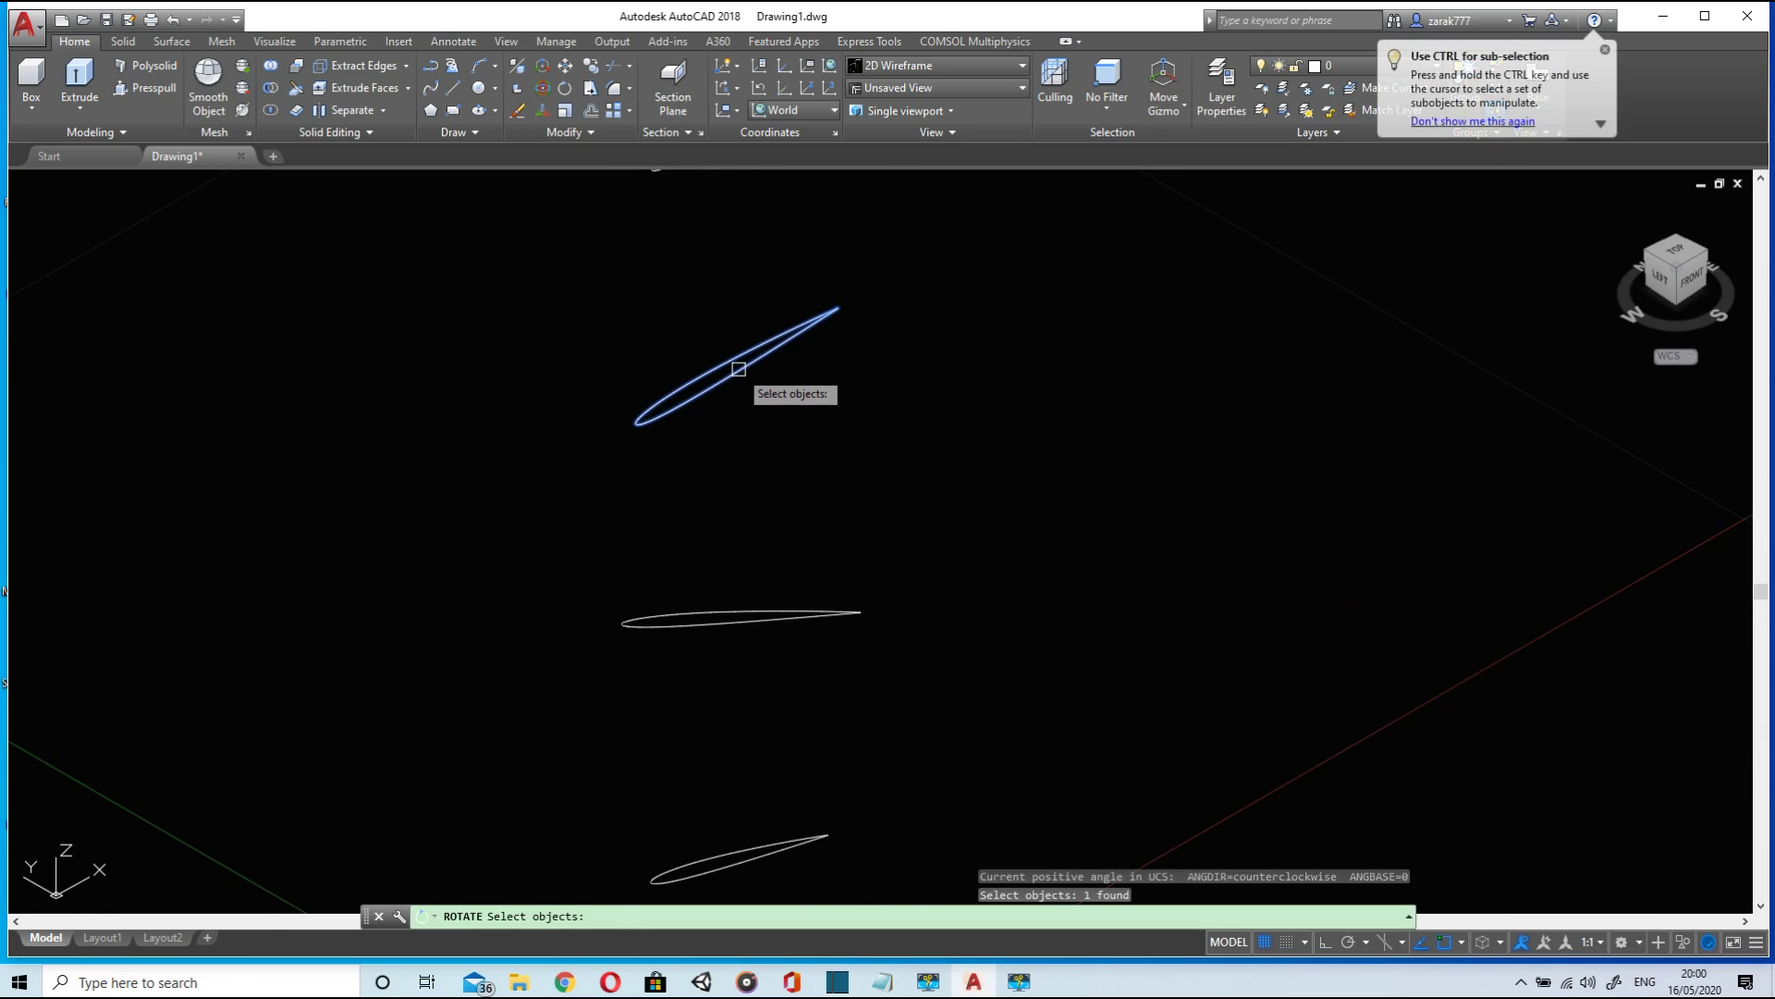
pyautogui.press('Return')
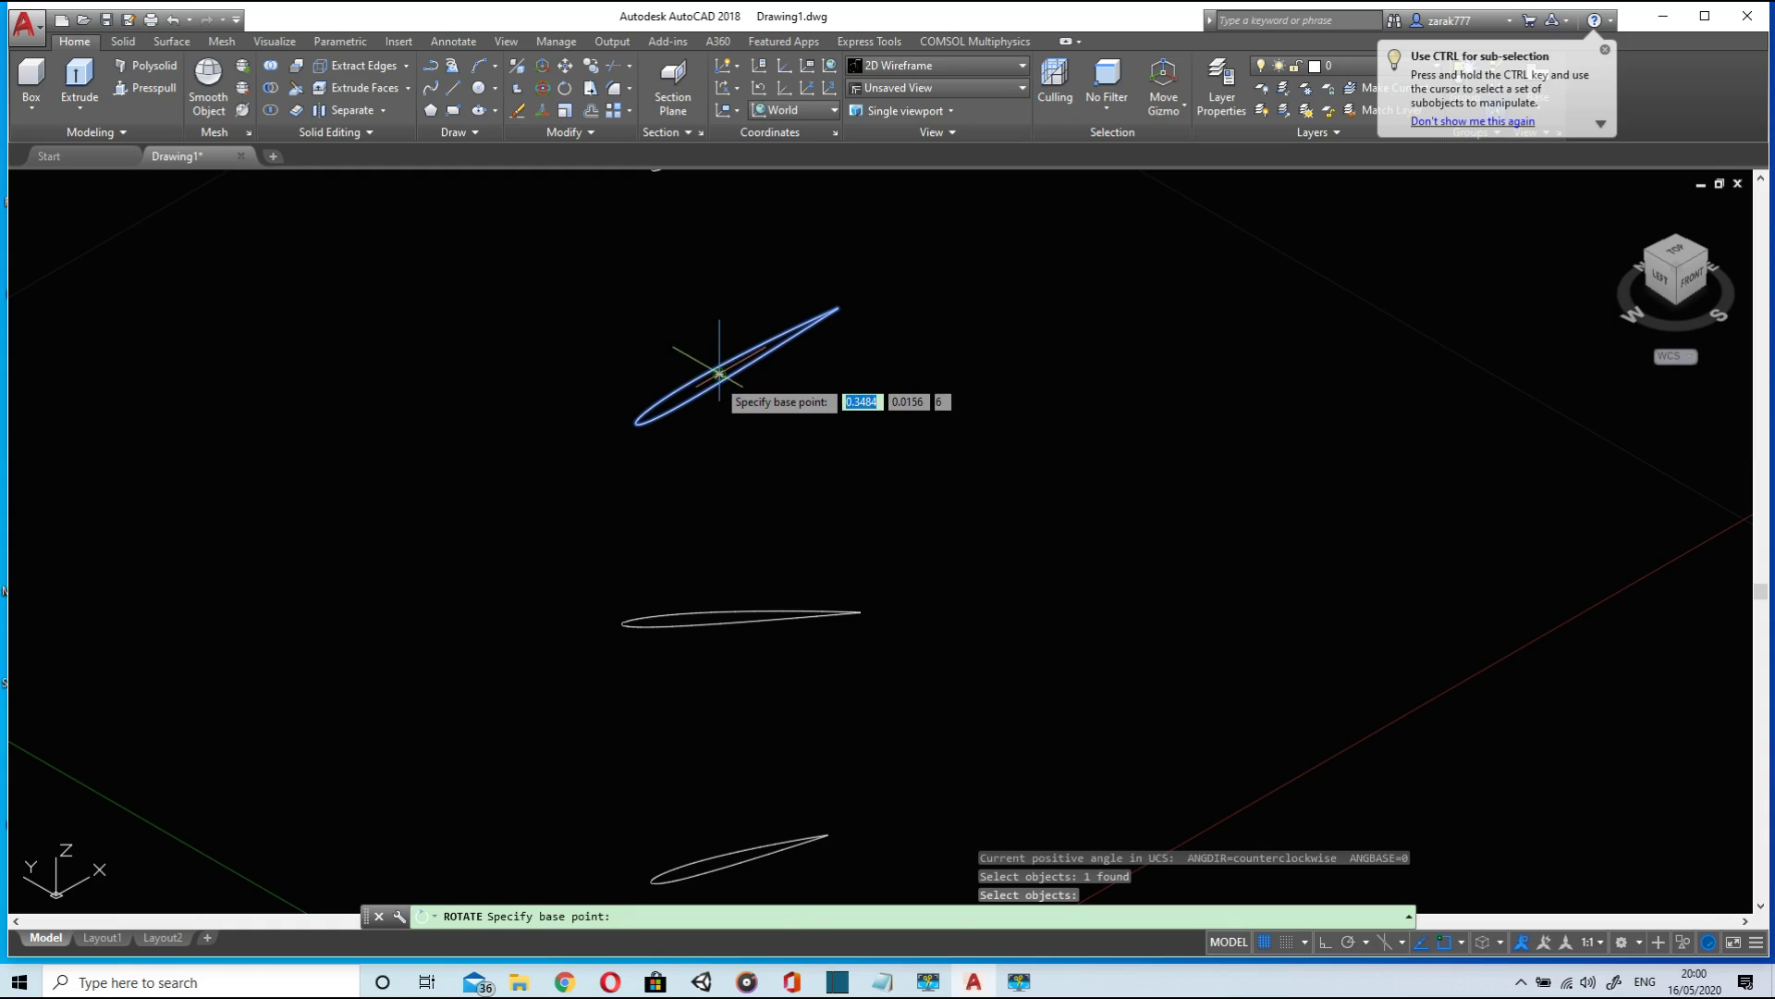
pyautogui.click(719, 373)
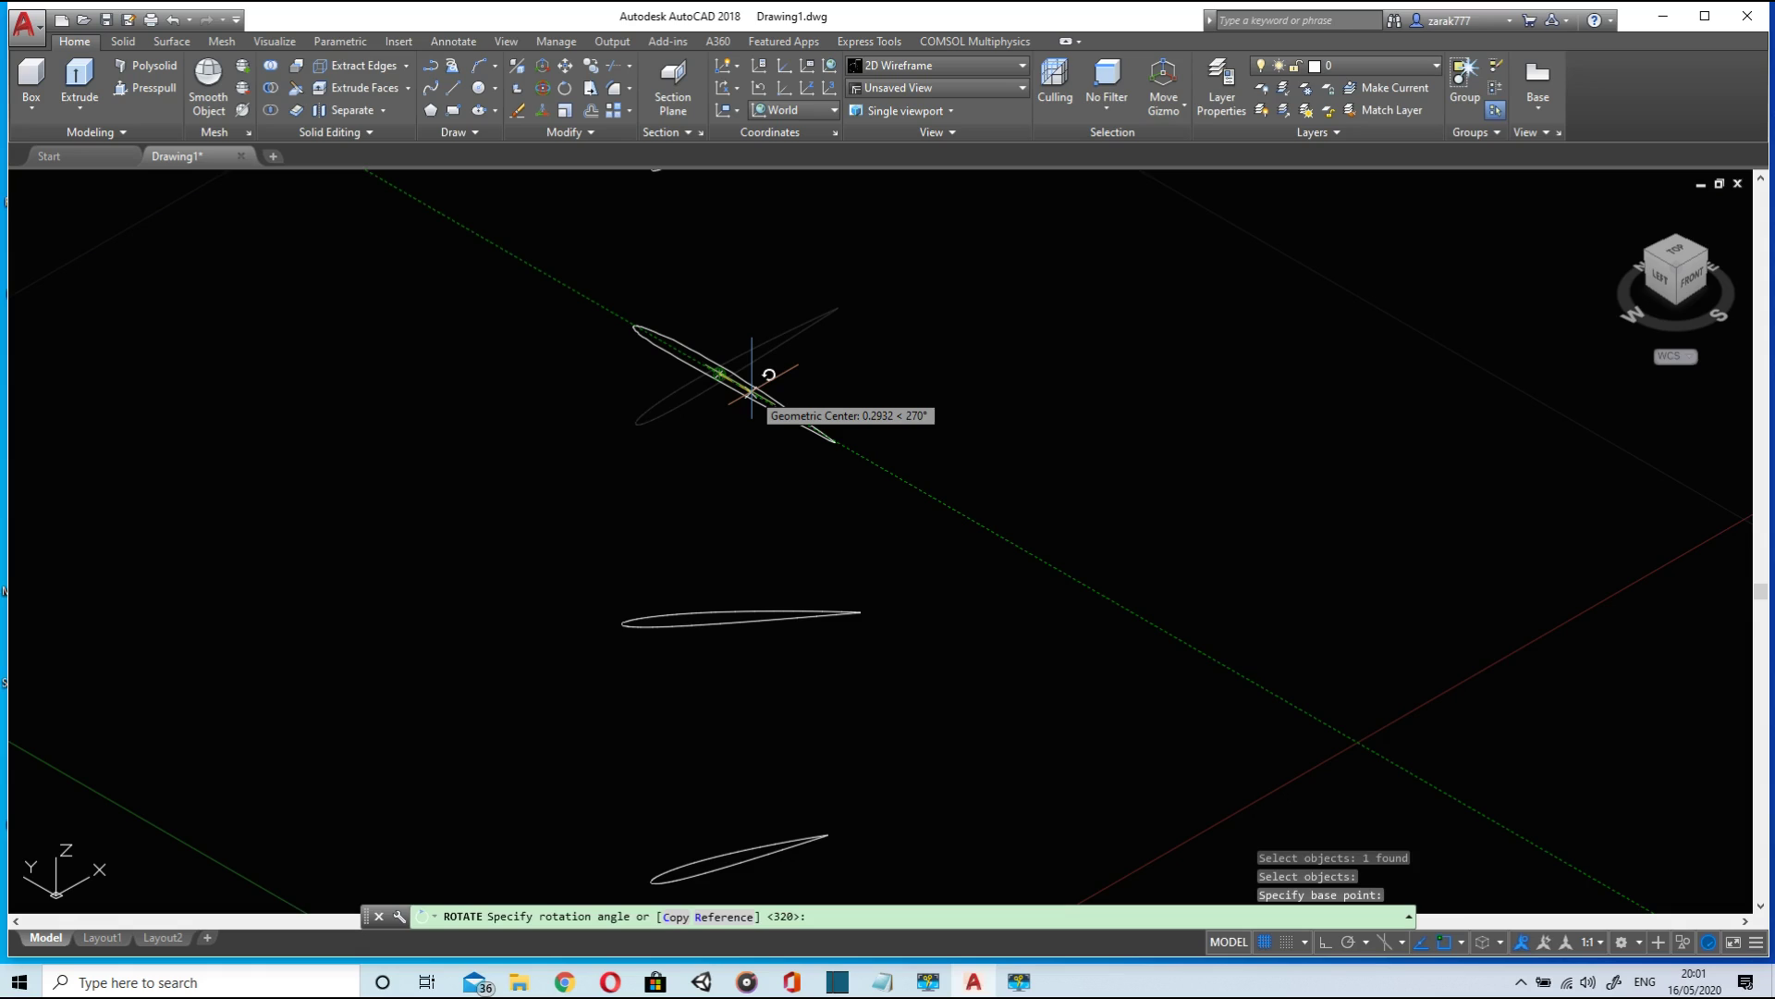
pyautogui.write('-60')
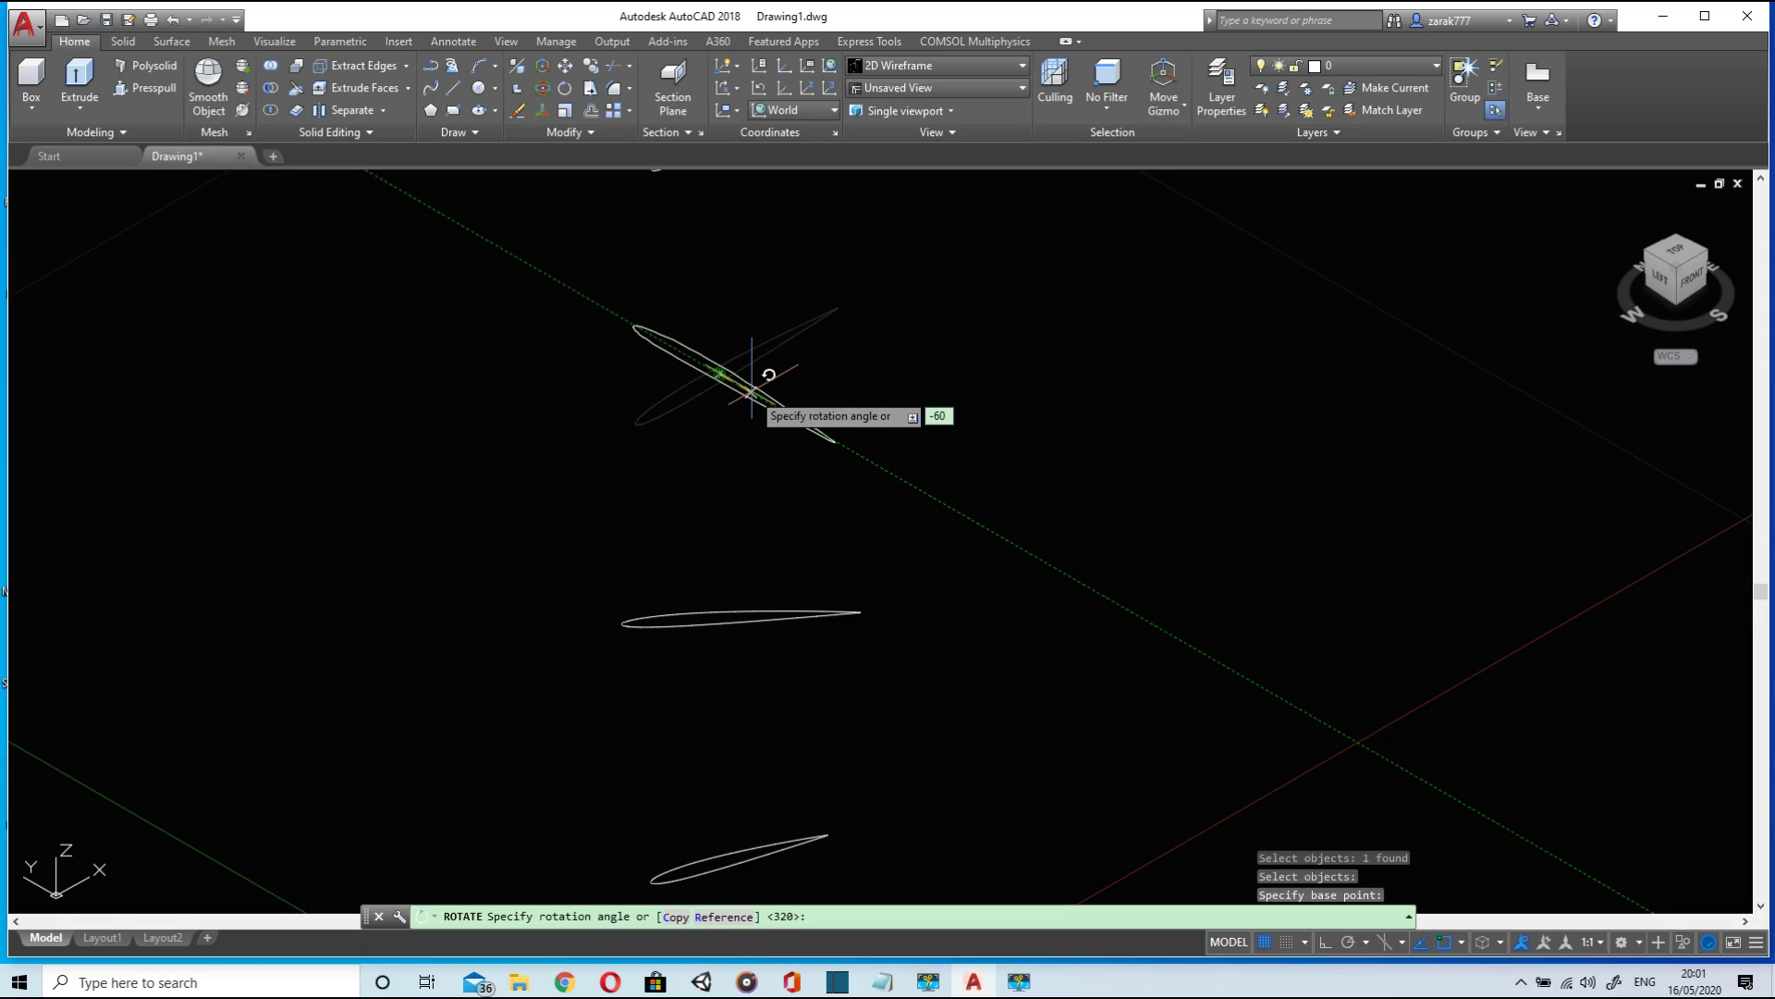
pyautogui.press('Return')
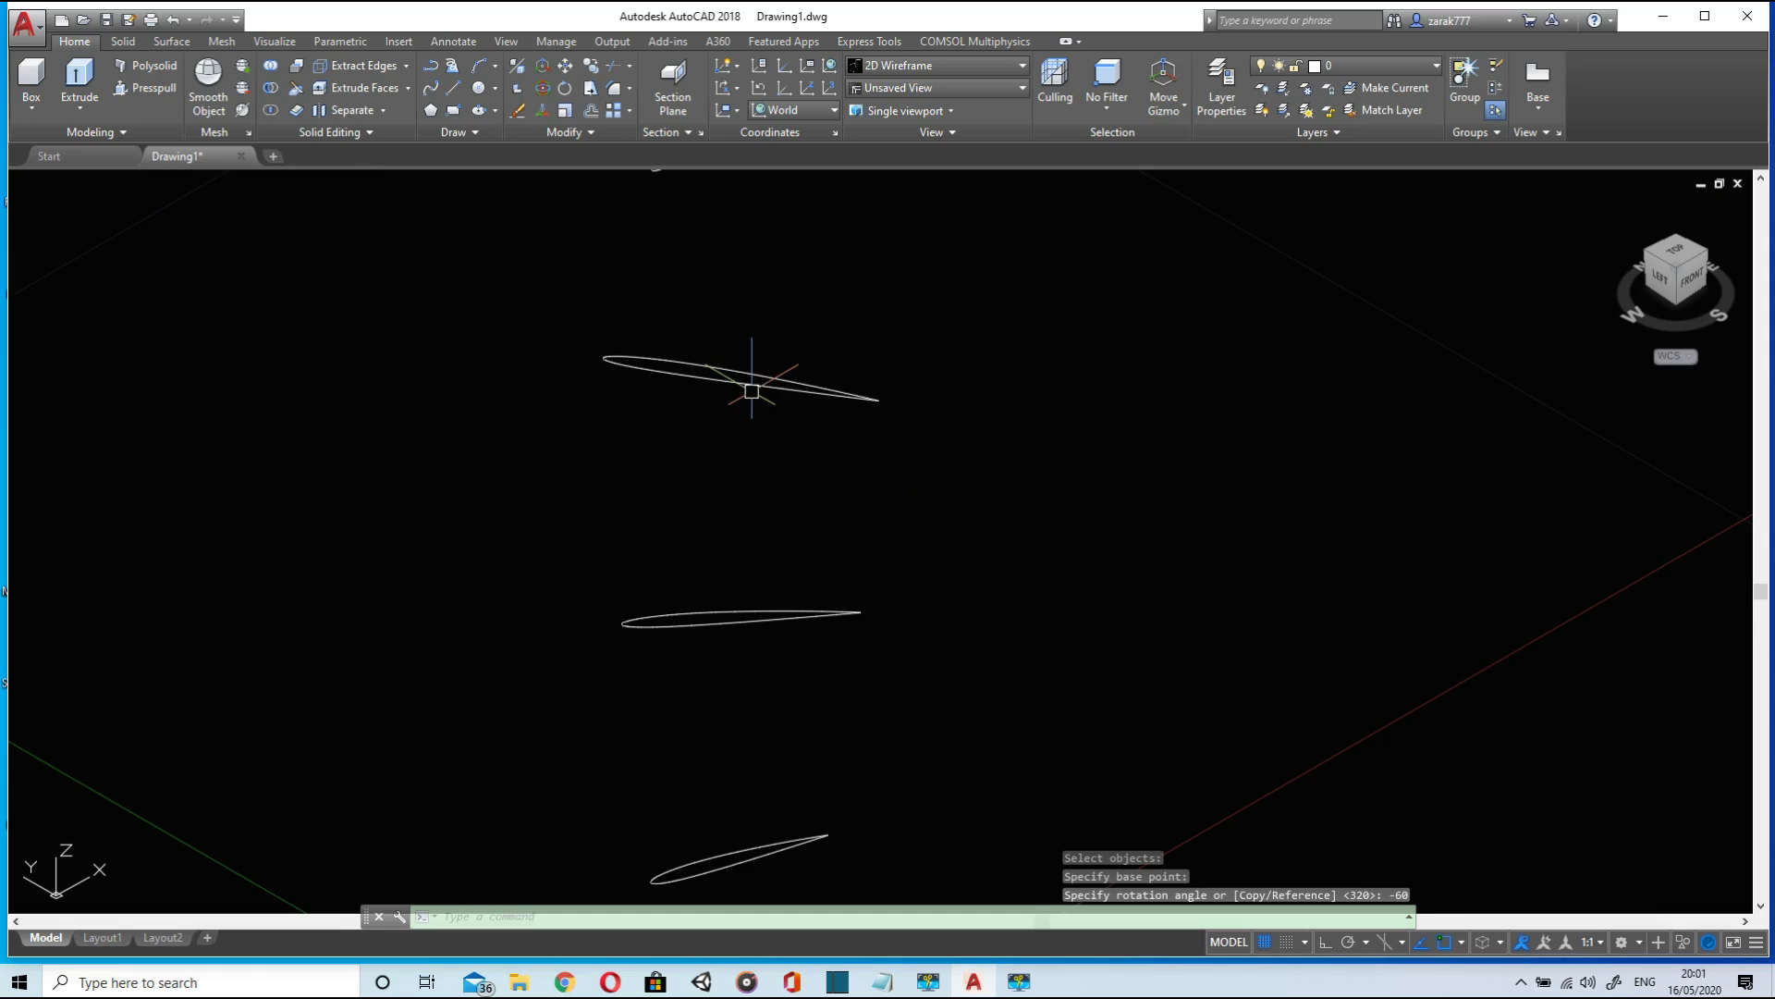
# - Rotate the next airfoil section -70° about its centre
pyautogui.scroll(-2, 738, 285)
pyautogui.moveTo(738, 286); pyautogui.dragTo(654, 586, button='middle')
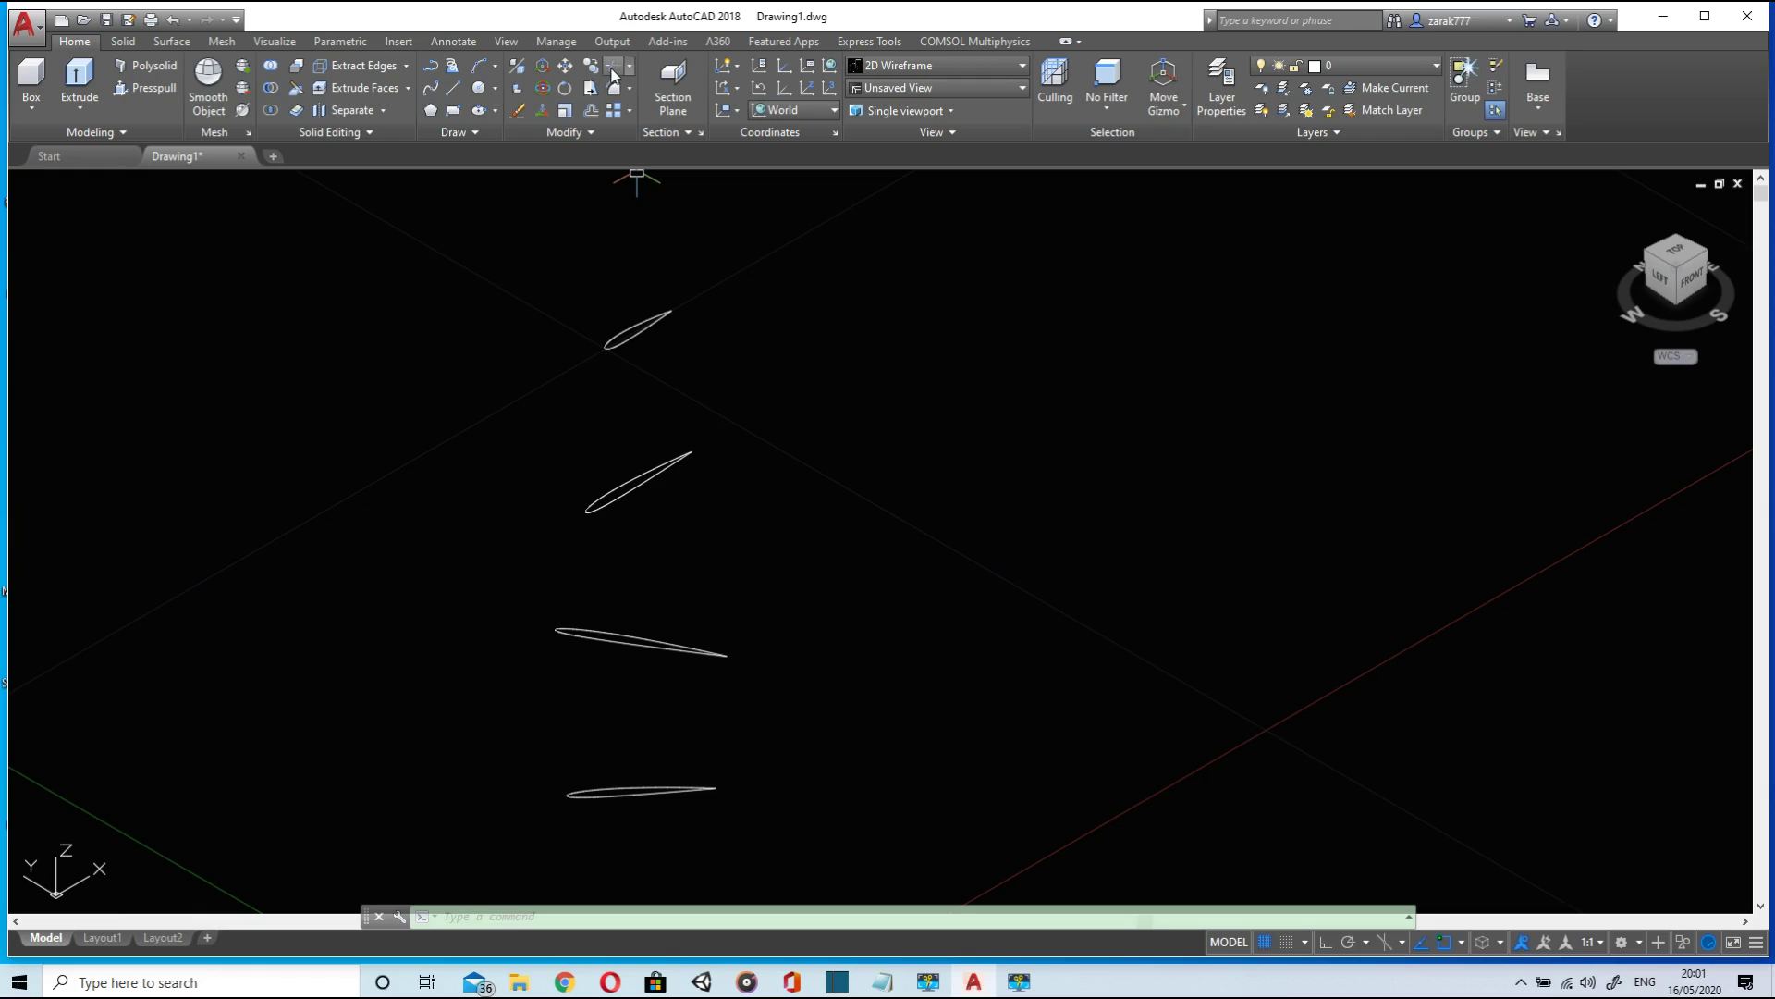
pyautogui.click(565, 88)
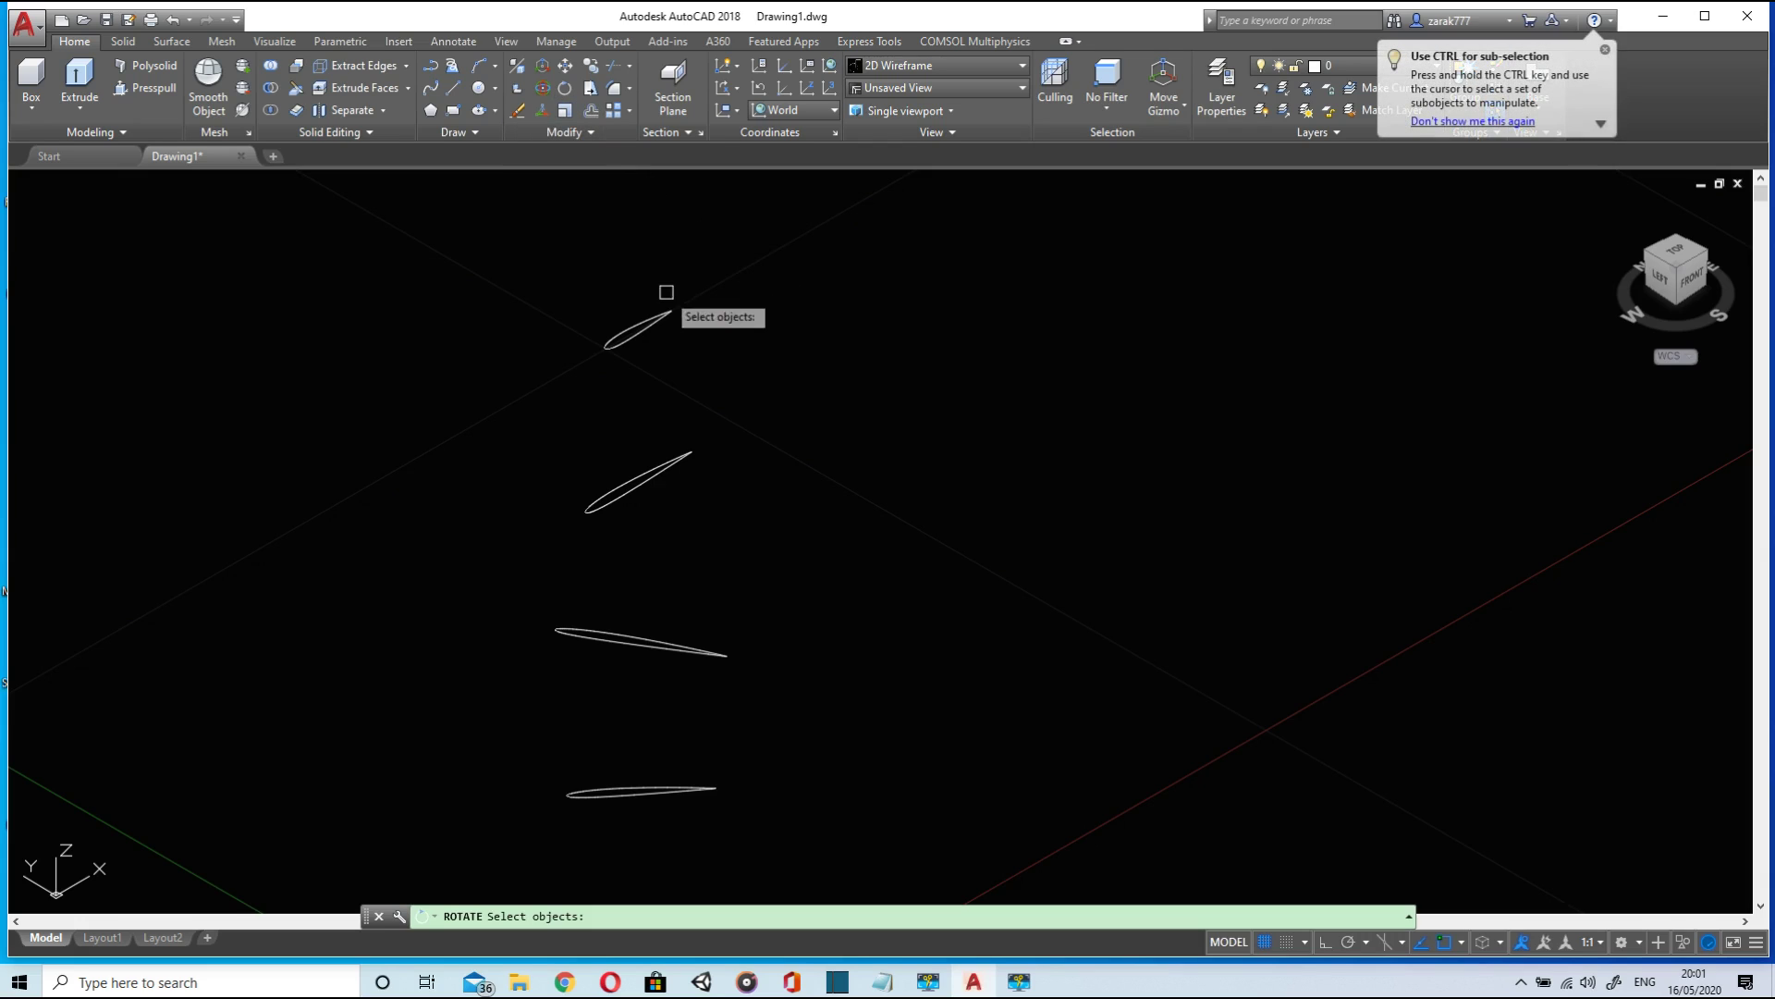
pyautogui.click(653, 472)
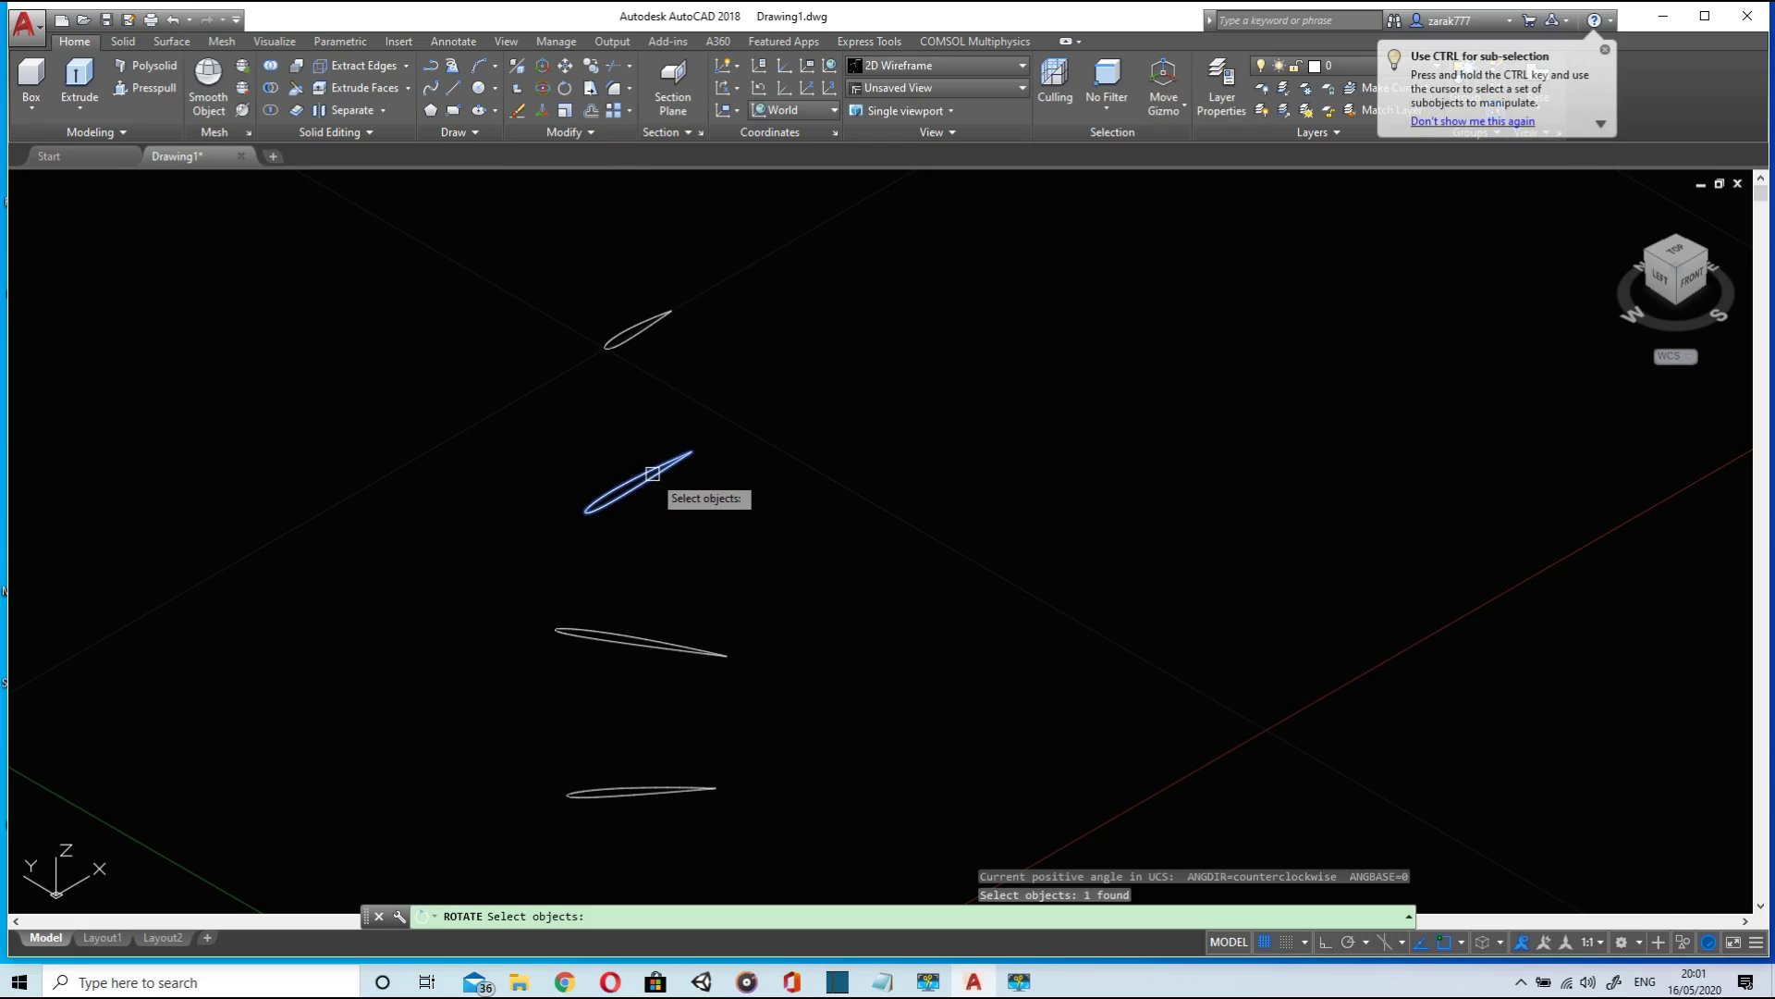
pyautogui.press('Return')
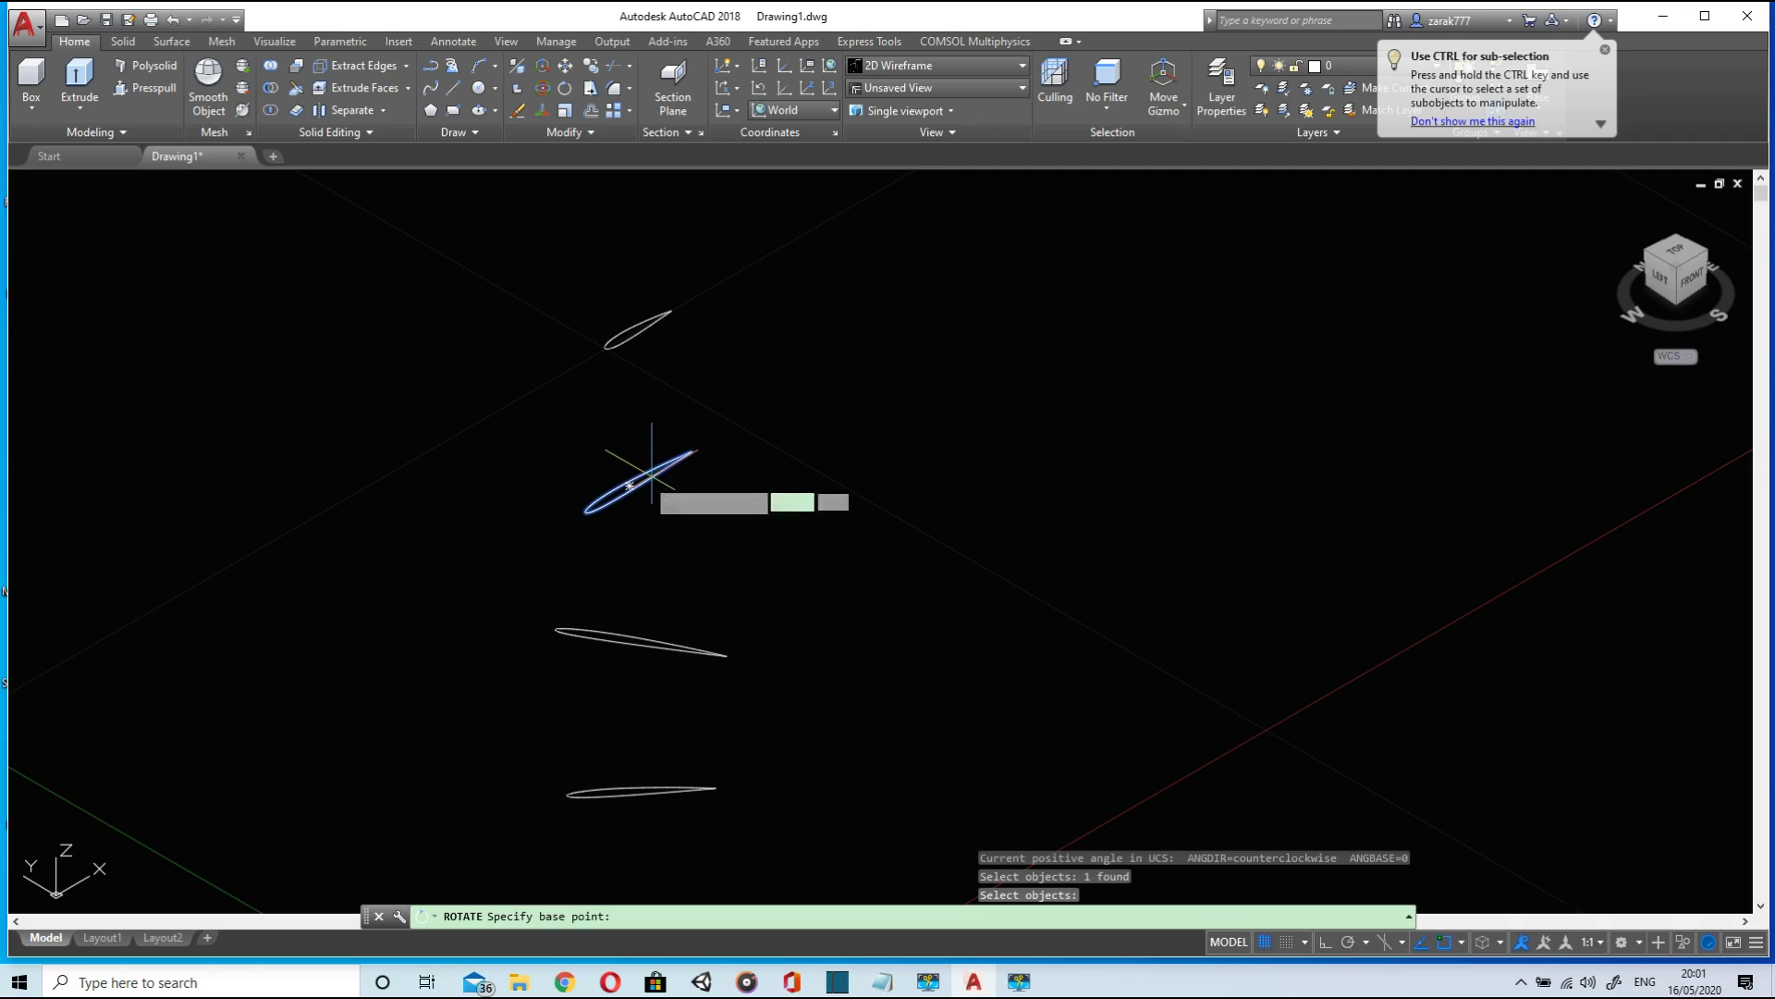
pyautogui.click(629, 485)
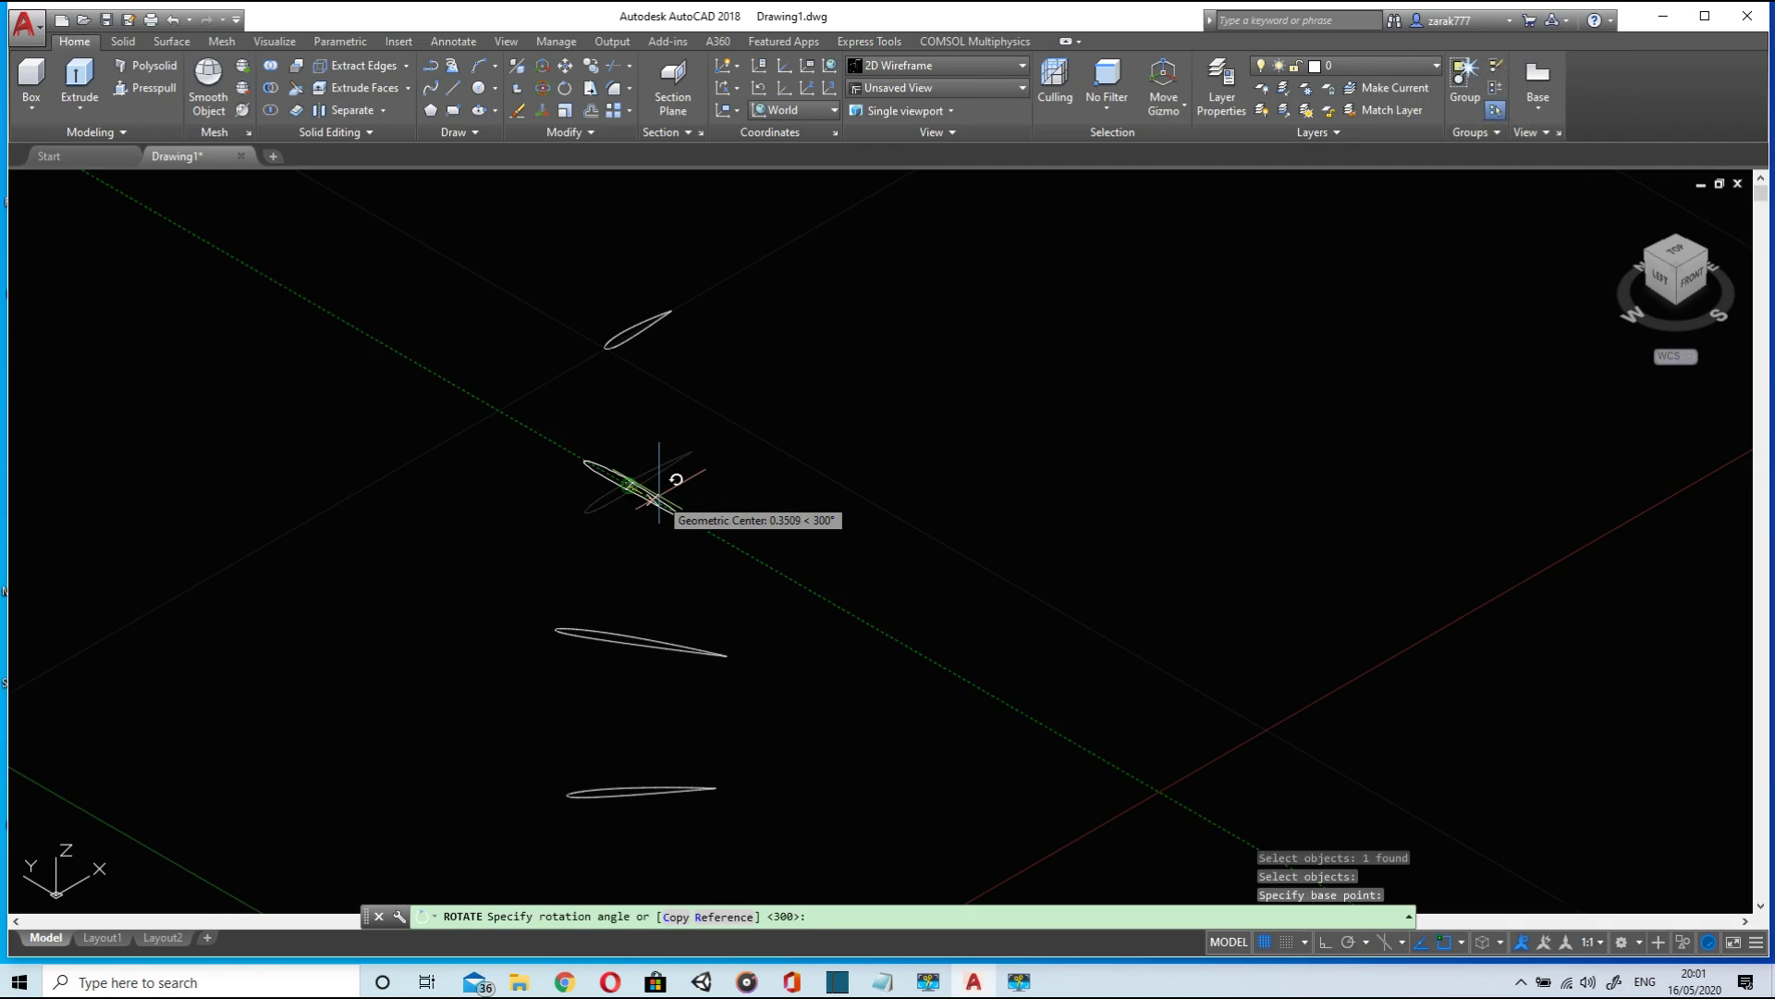
pyautogui.write('-')
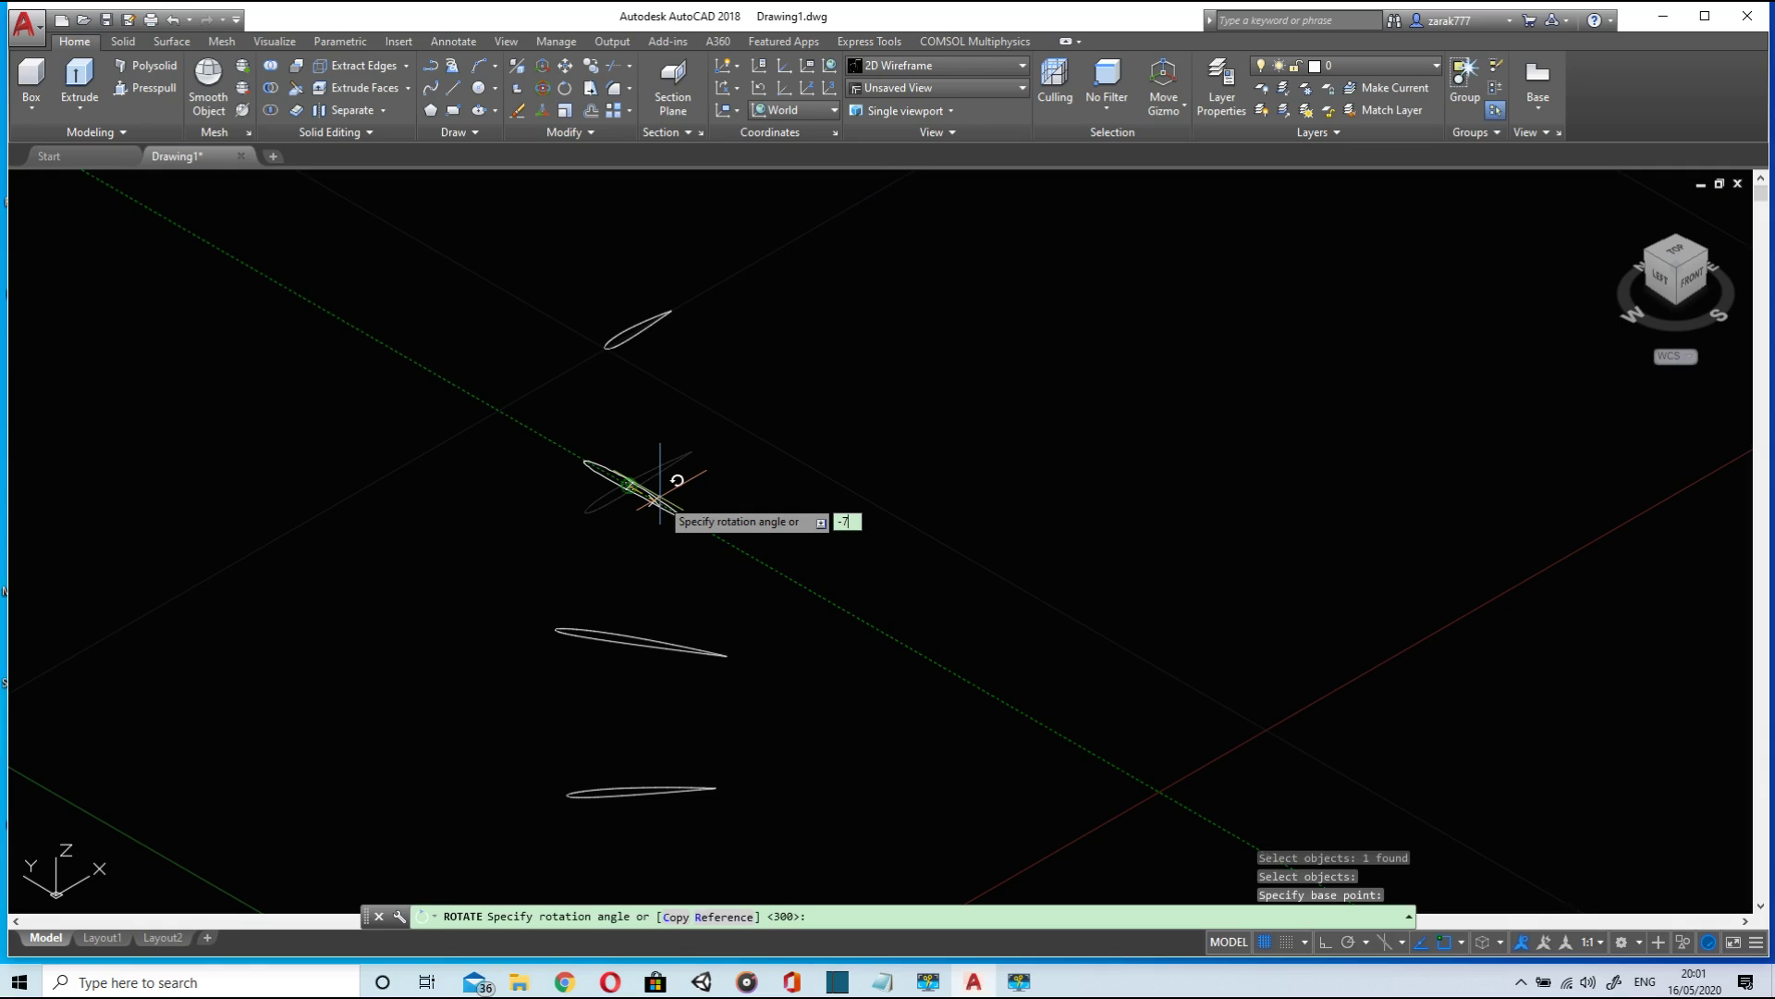
pyautogui.write('70')
pyautogui.press('Return')
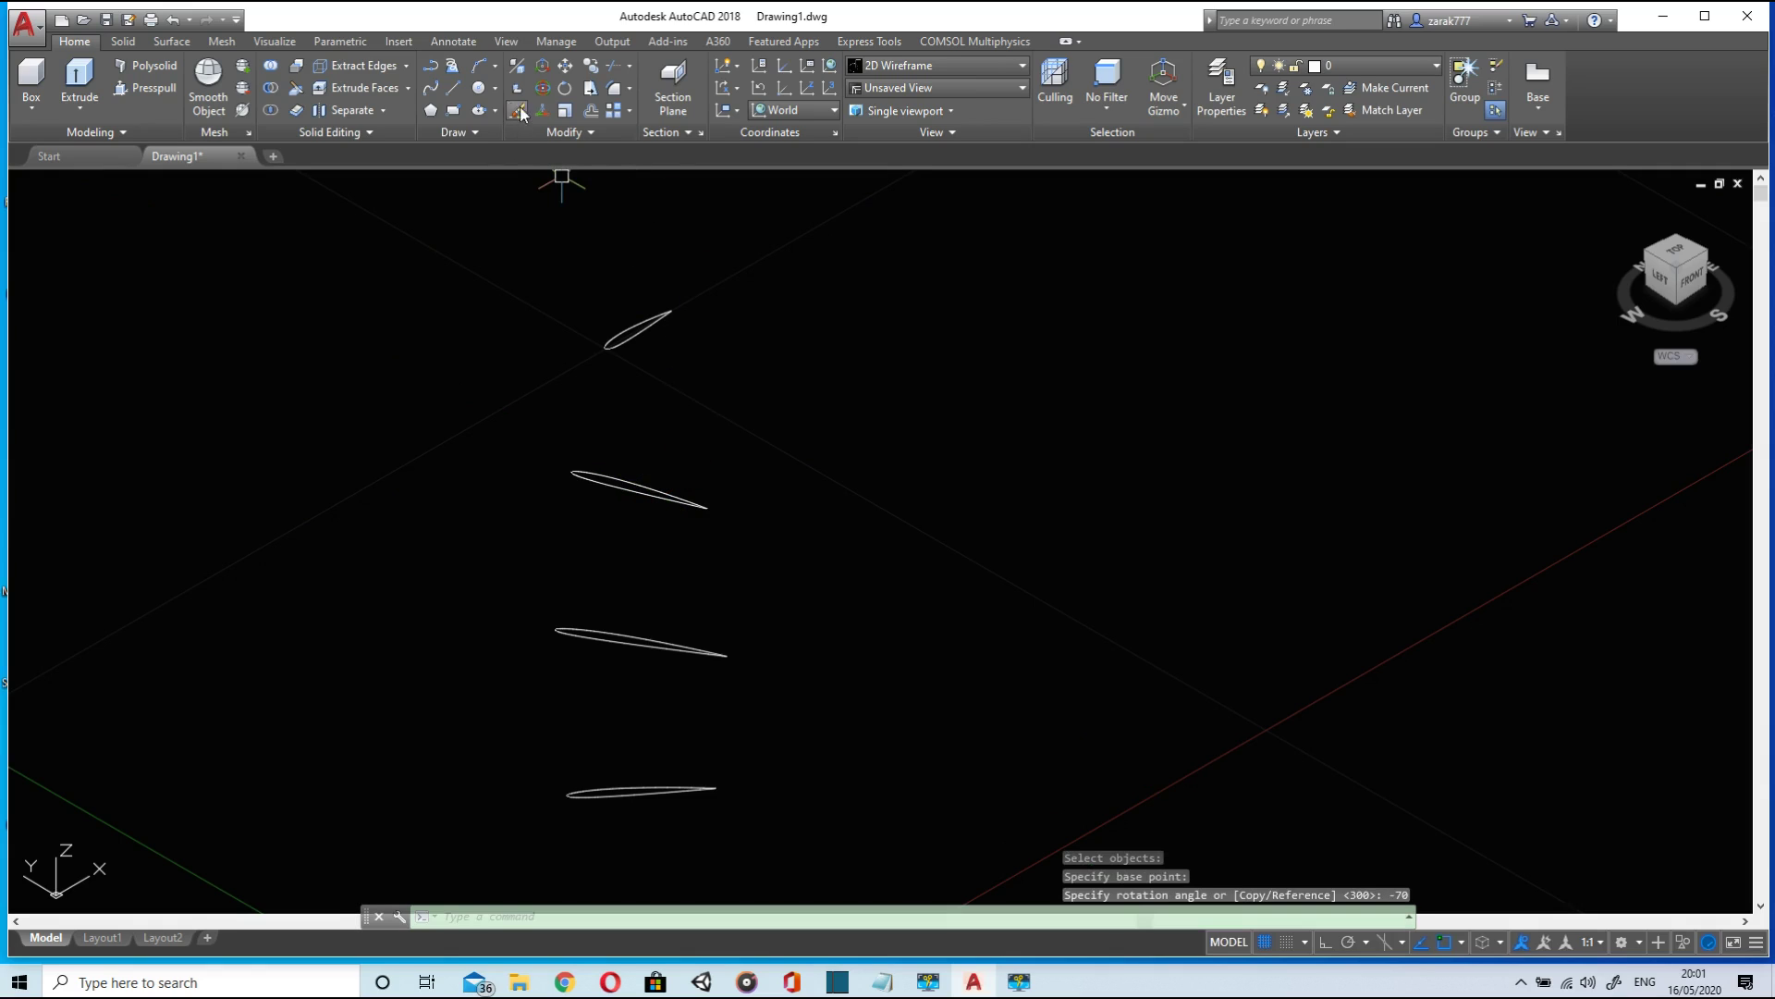
# - Rotate the top airfoil section -90° about its centre
pyautogui.click(559, 92)
pyautogui.click(649, 327)
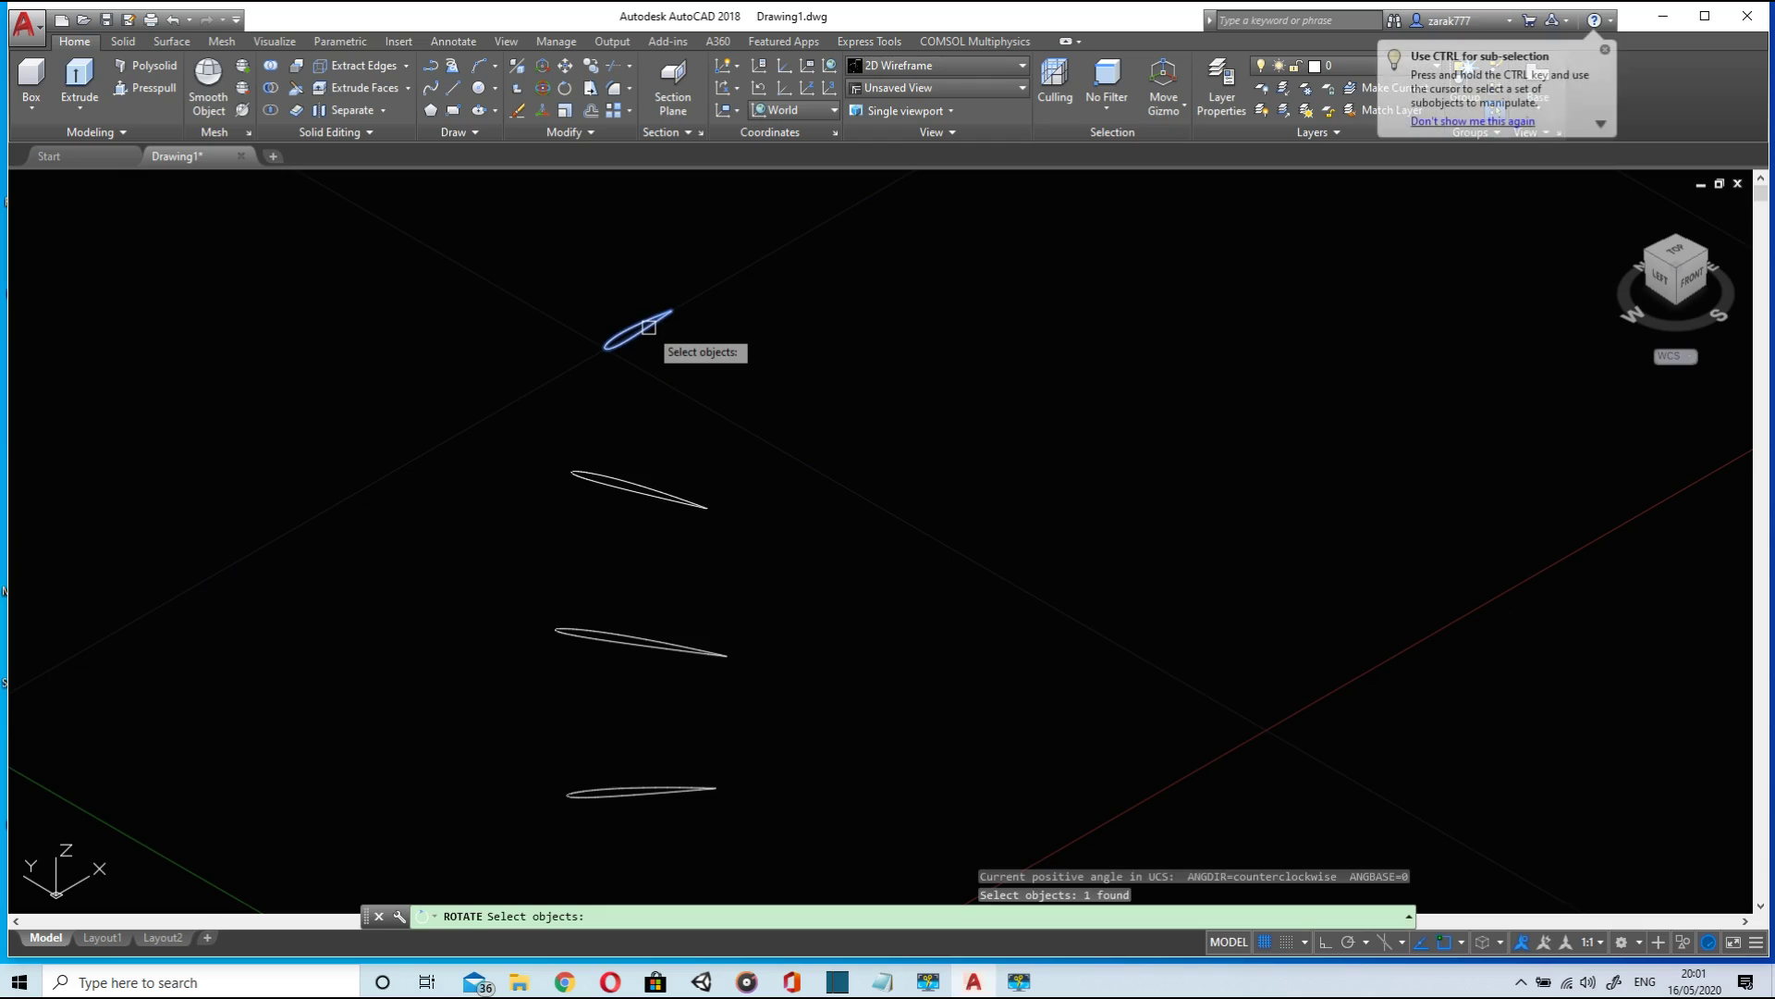
pyautogui.press('Return')
pyautogui.click(647, 328)
pyautogui.scroll(4, 643, 326)
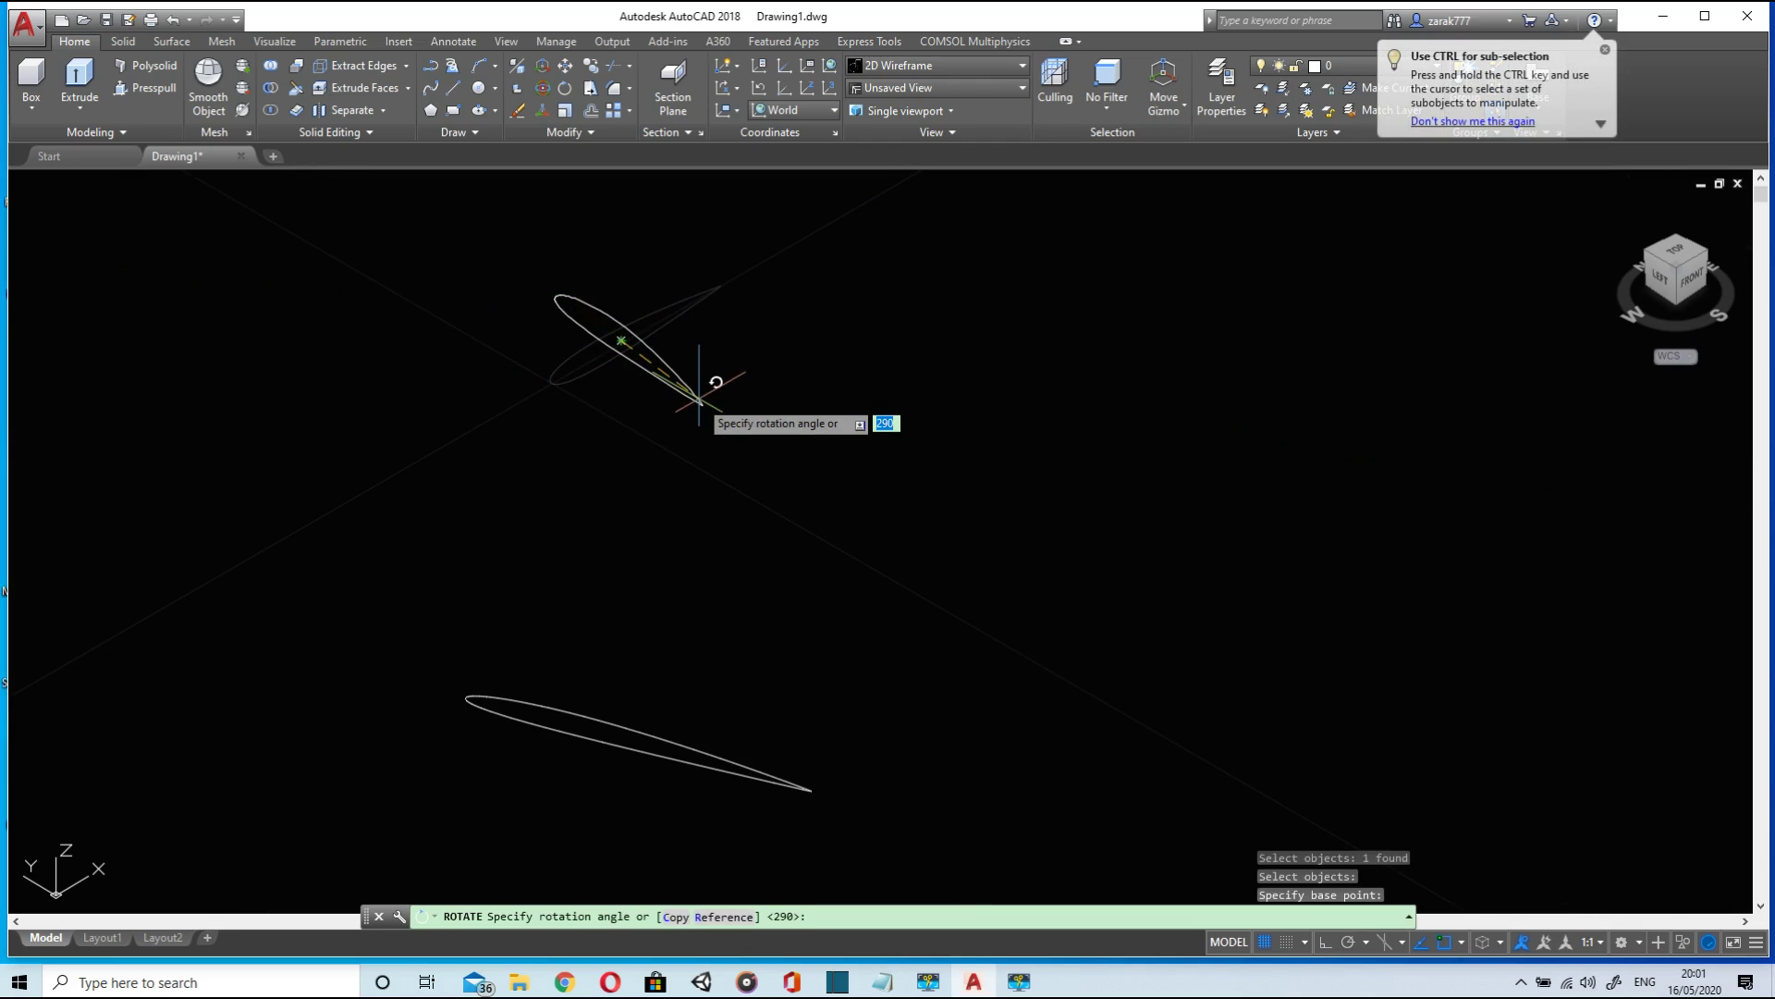
pyautogui.write('-90')
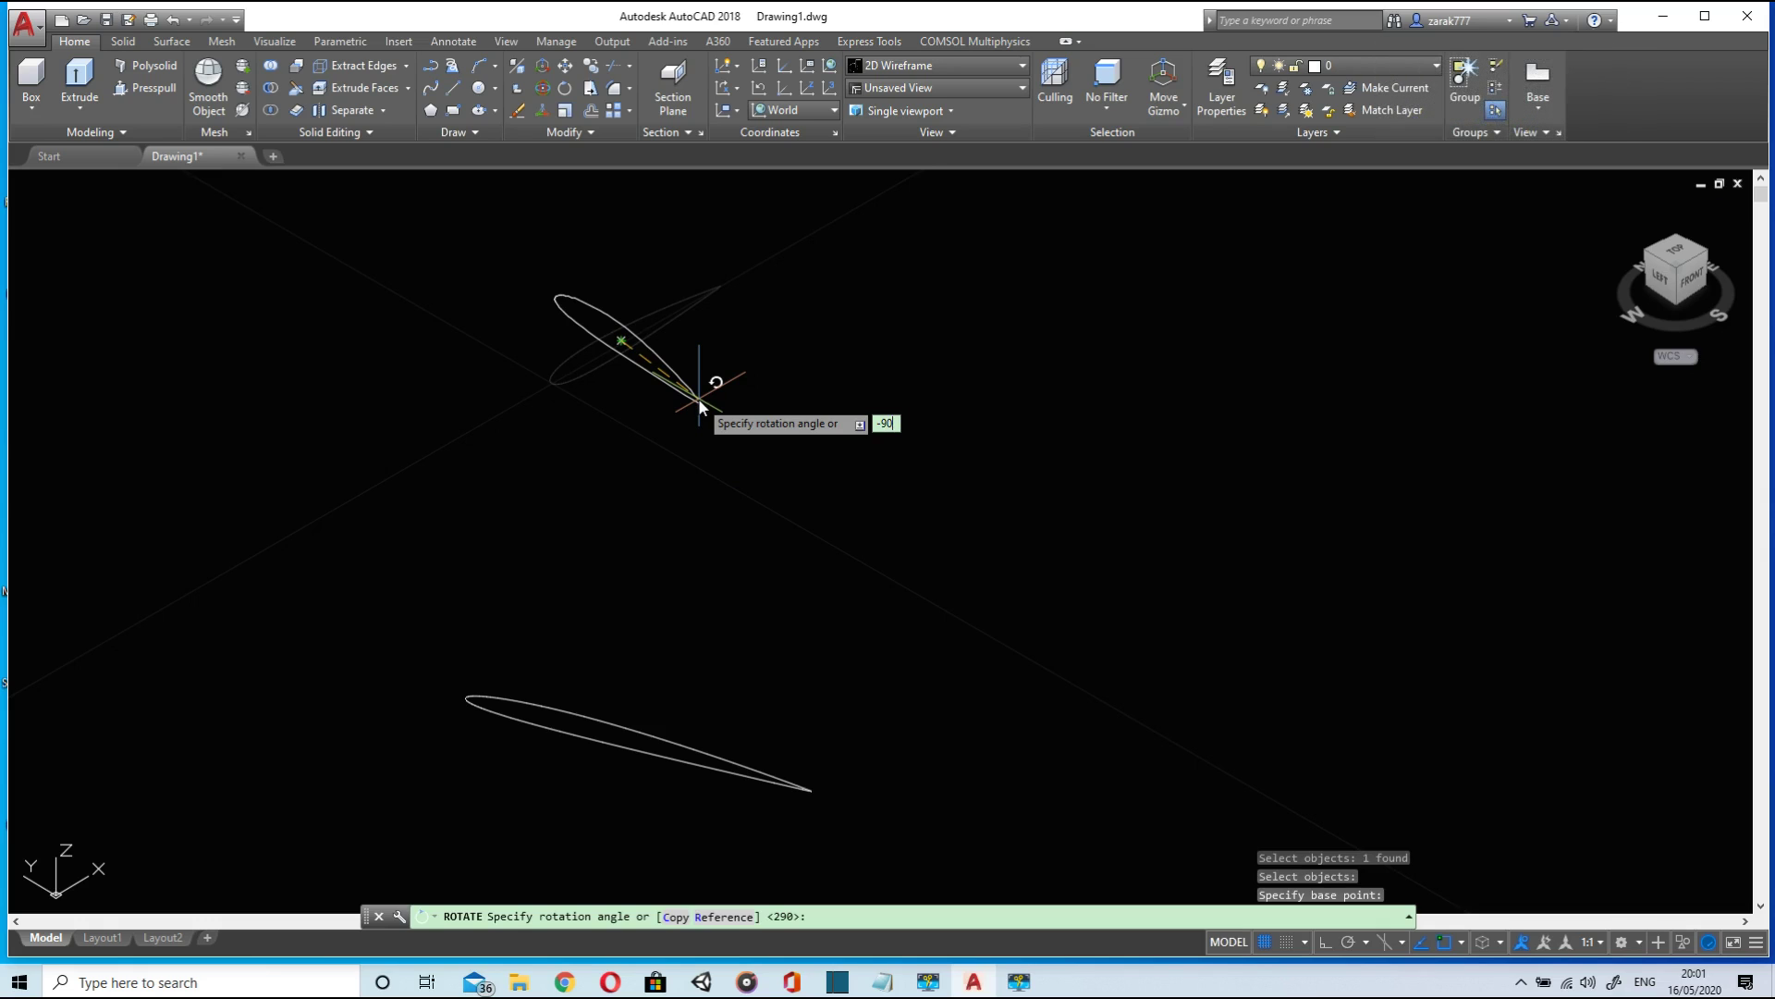
pyautogui.press('Return')
pyautogui.scroll(-5, 699, 398)
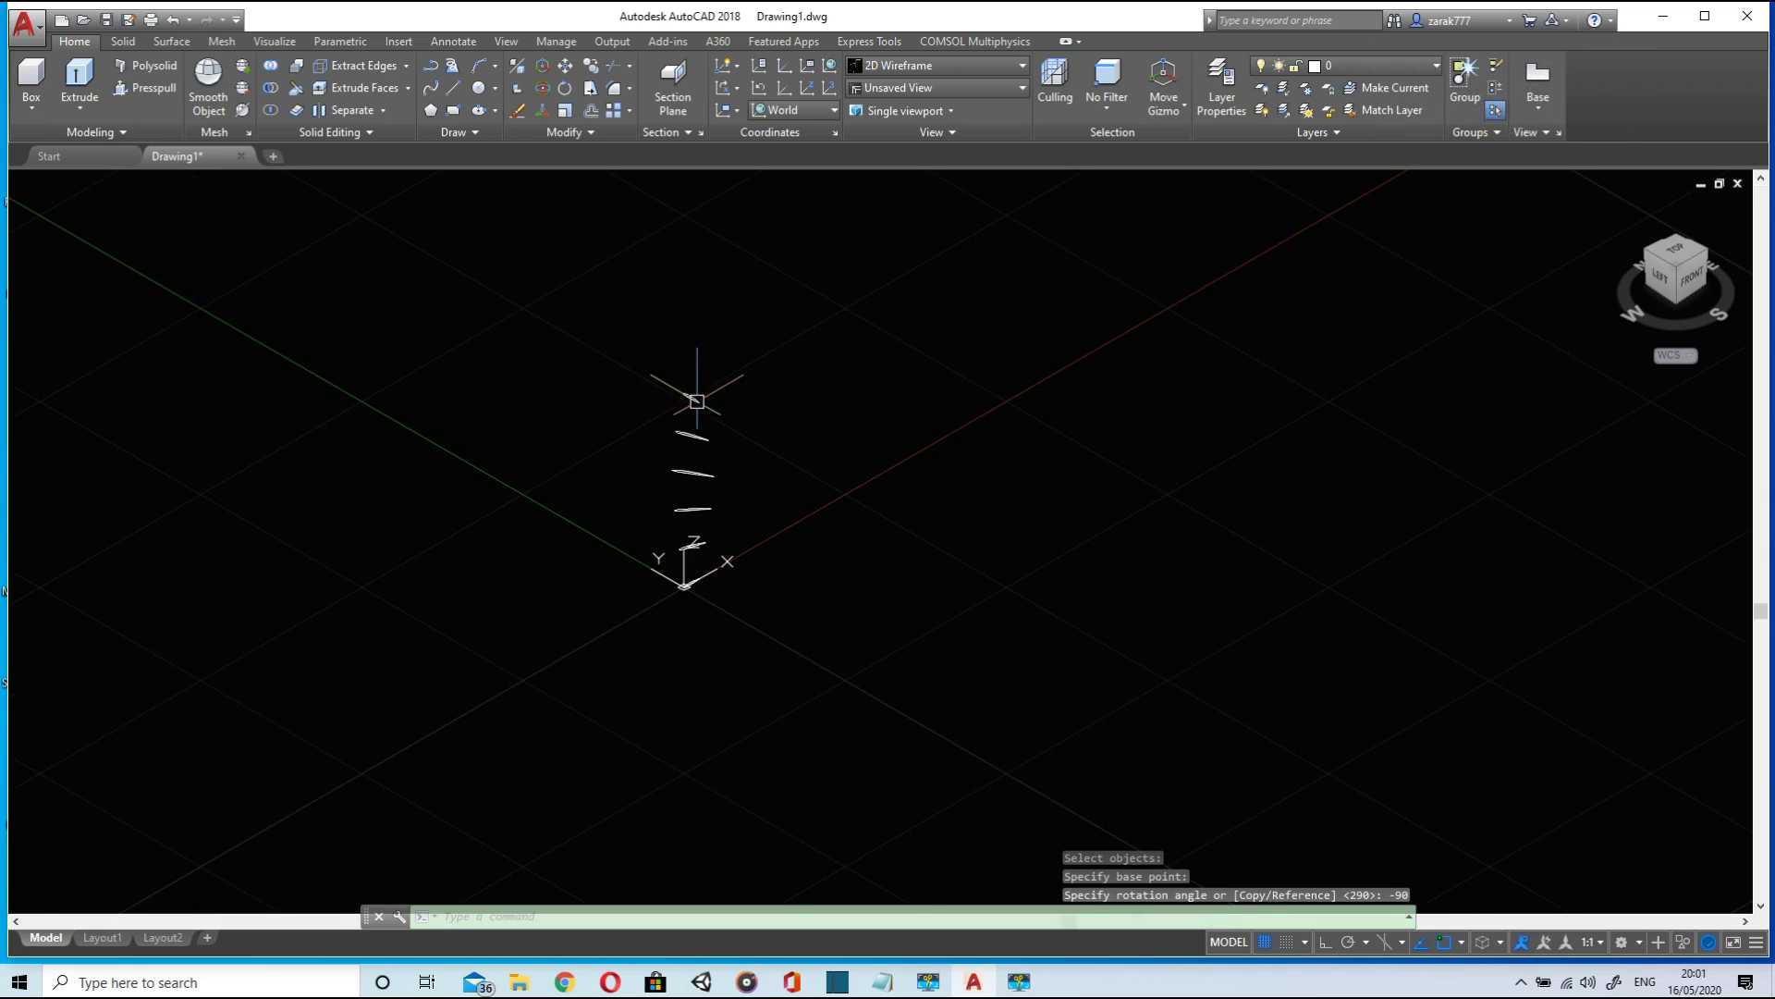
pyautogui.scroll(2, 664, 408)
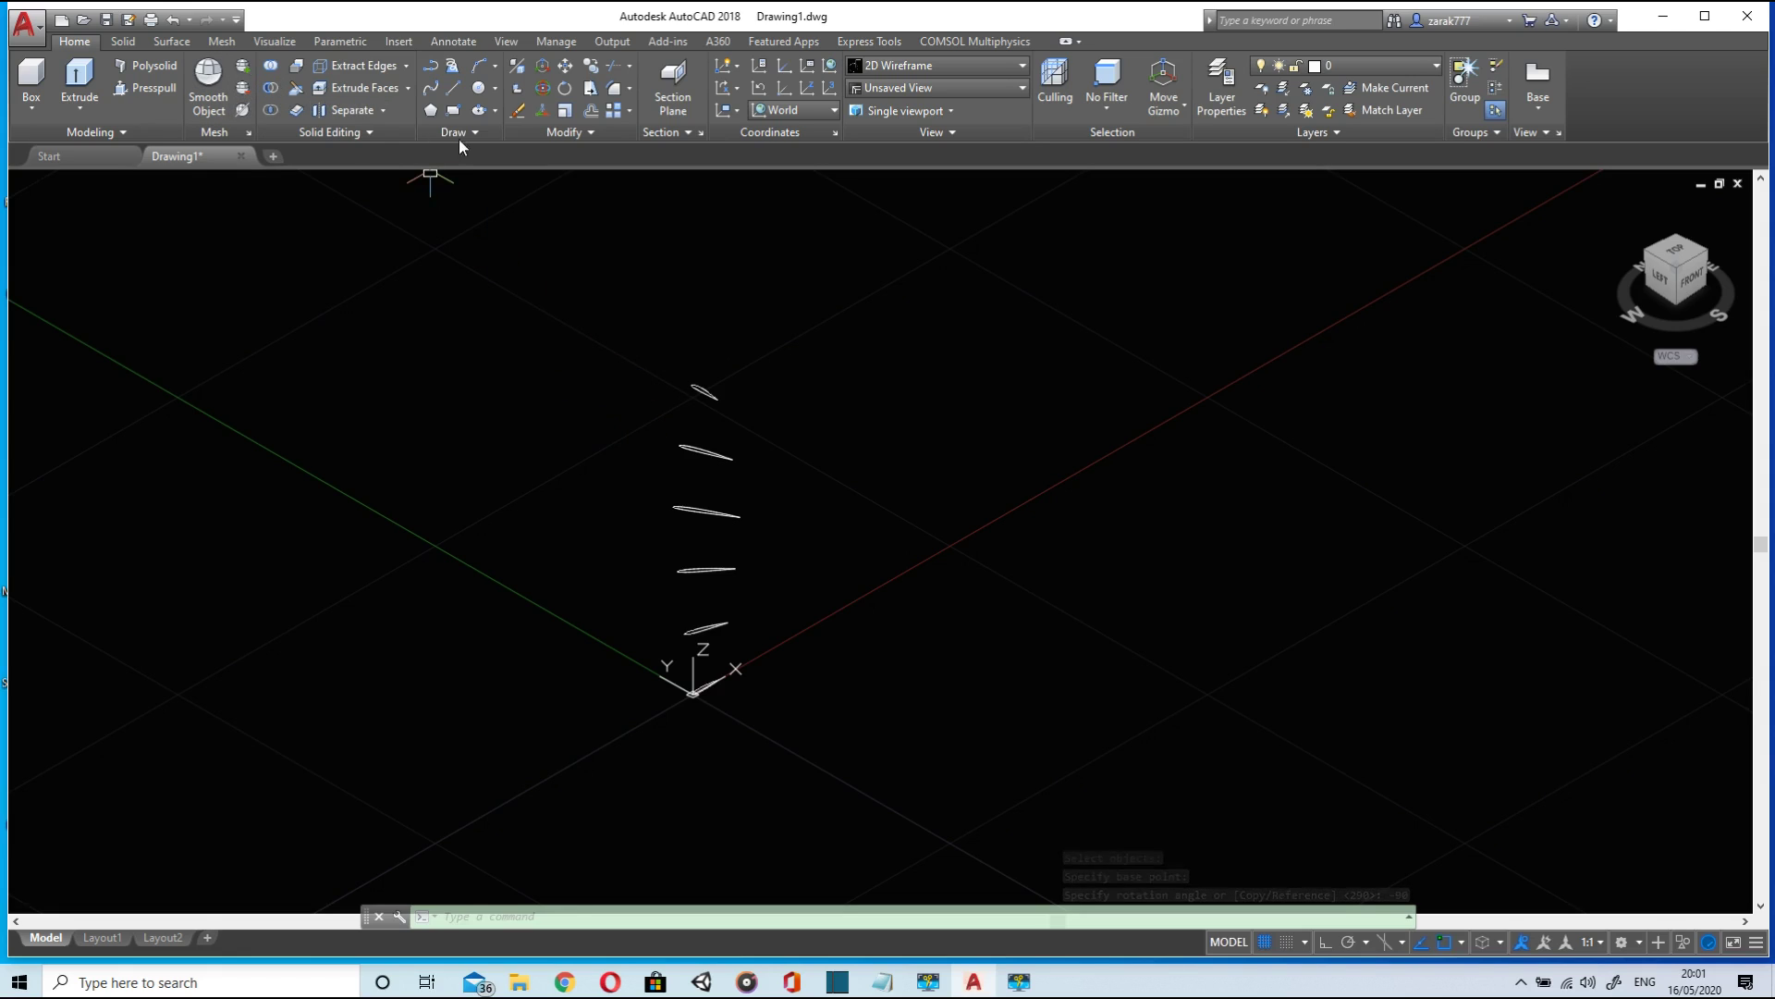
# - Start Loft from the Extrude dropdown on the Home ribbon instead of Sweep
pyautogui.click(85, 104)
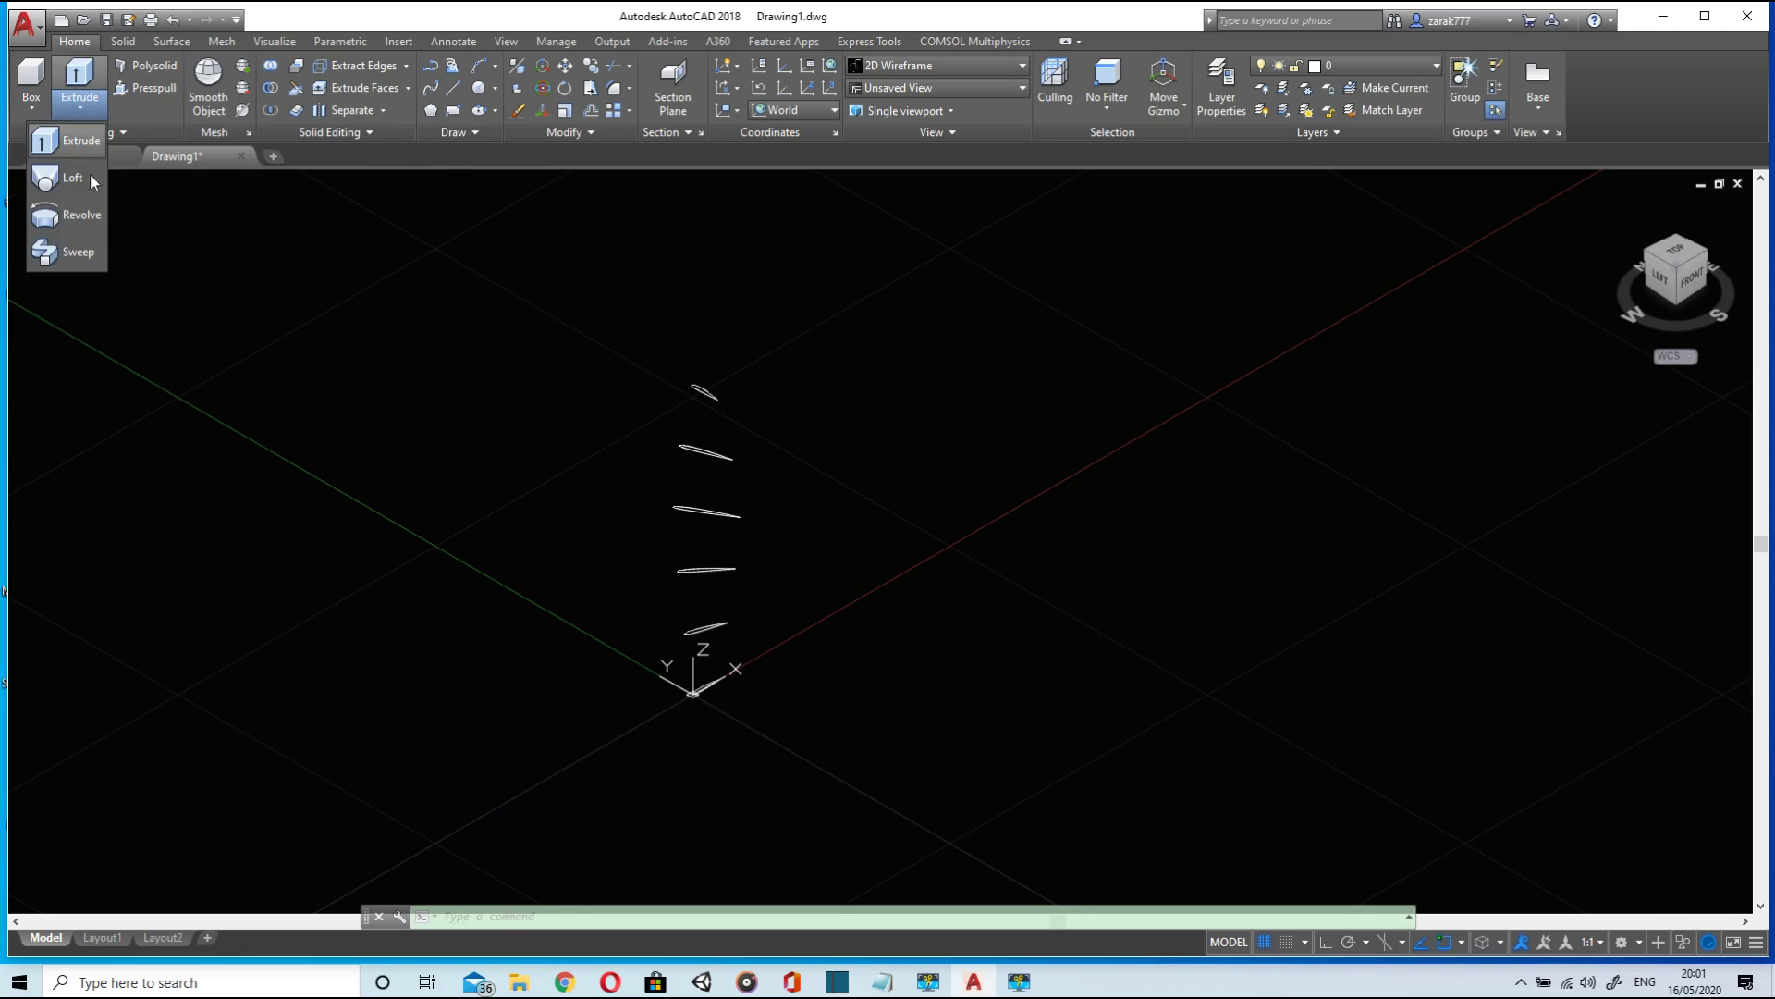
pyautogui.click(97, 254)
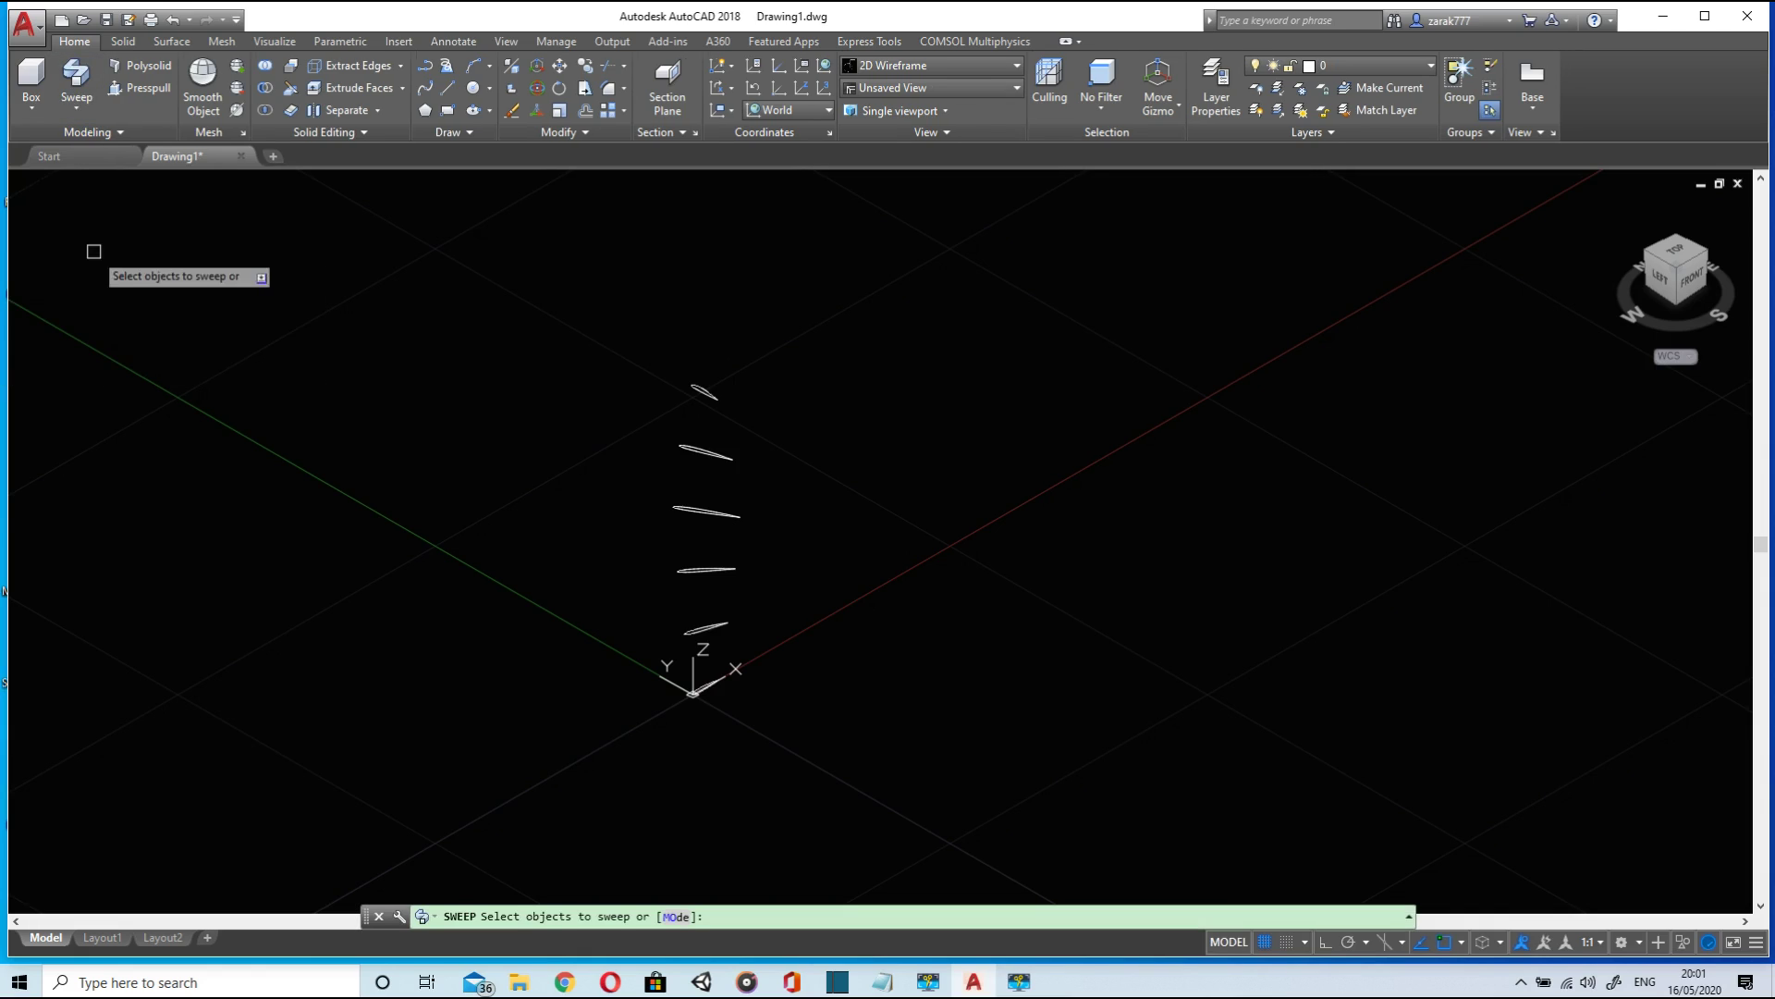
pyautogui.click(77, 105)
pyautogui.click(69, 177)
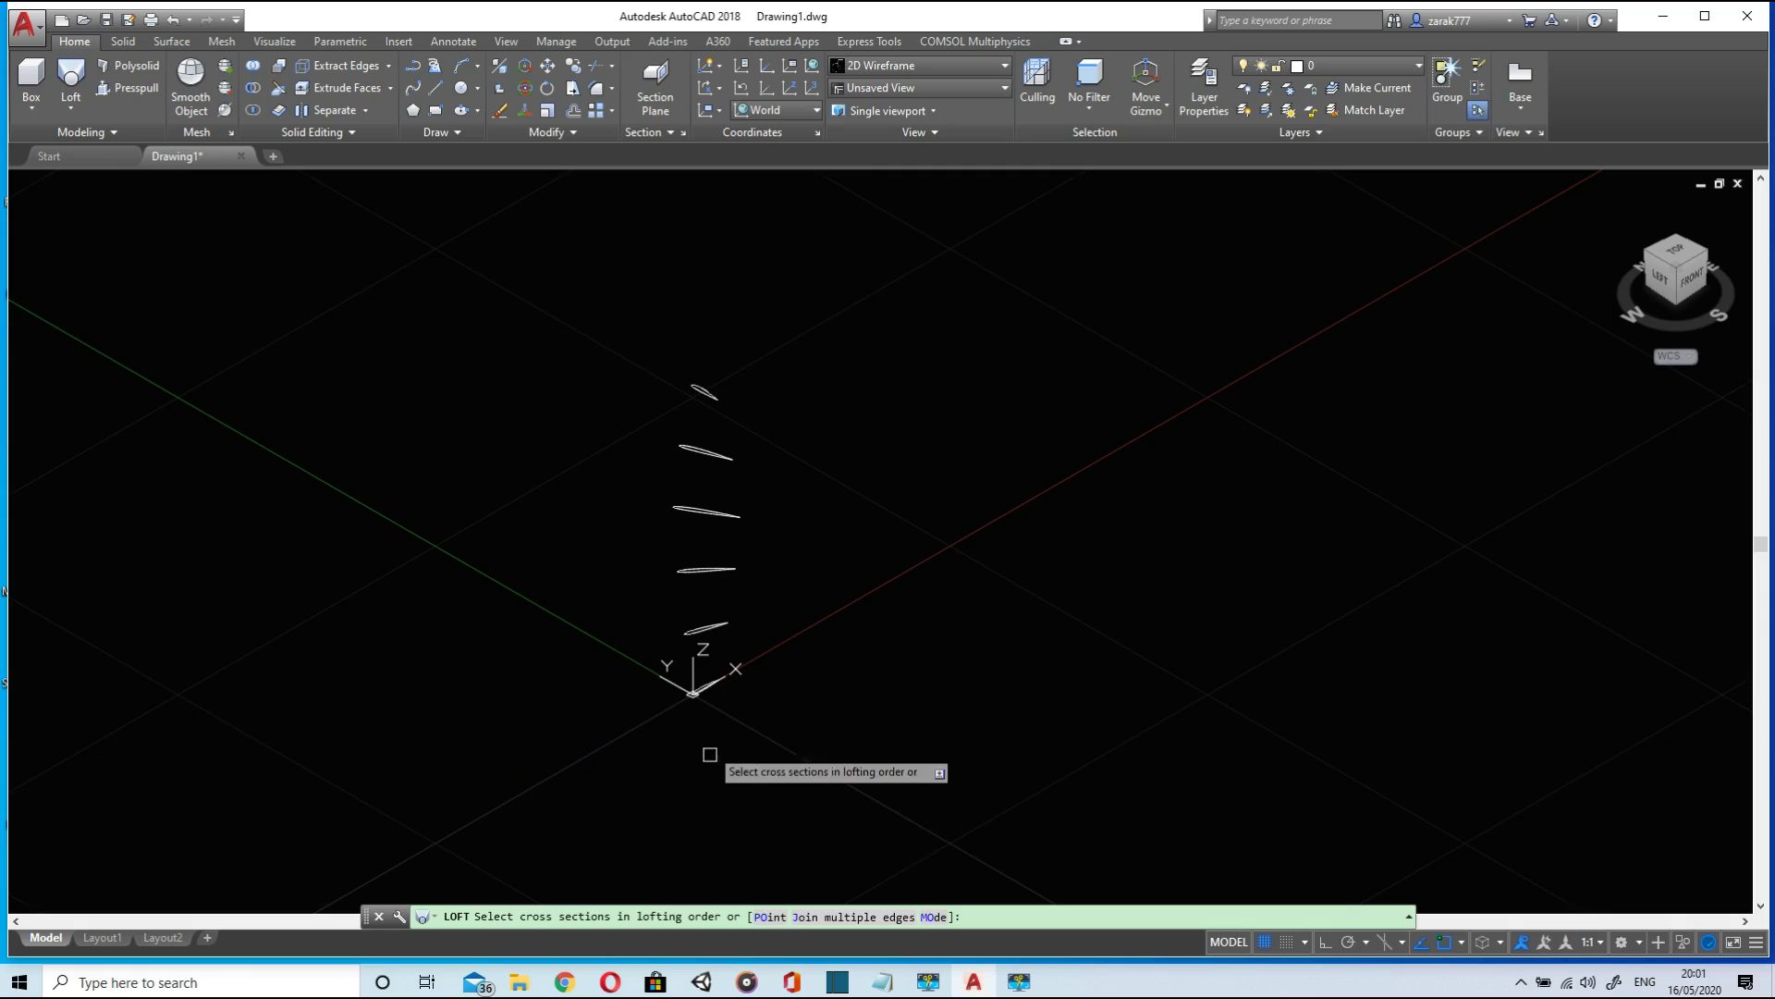
pyautogui.scroll(5, 707, 721)
# - Pick the six airfoil sections in order from bottom to top as loft cross sections
pyautogui.click(717, 672)
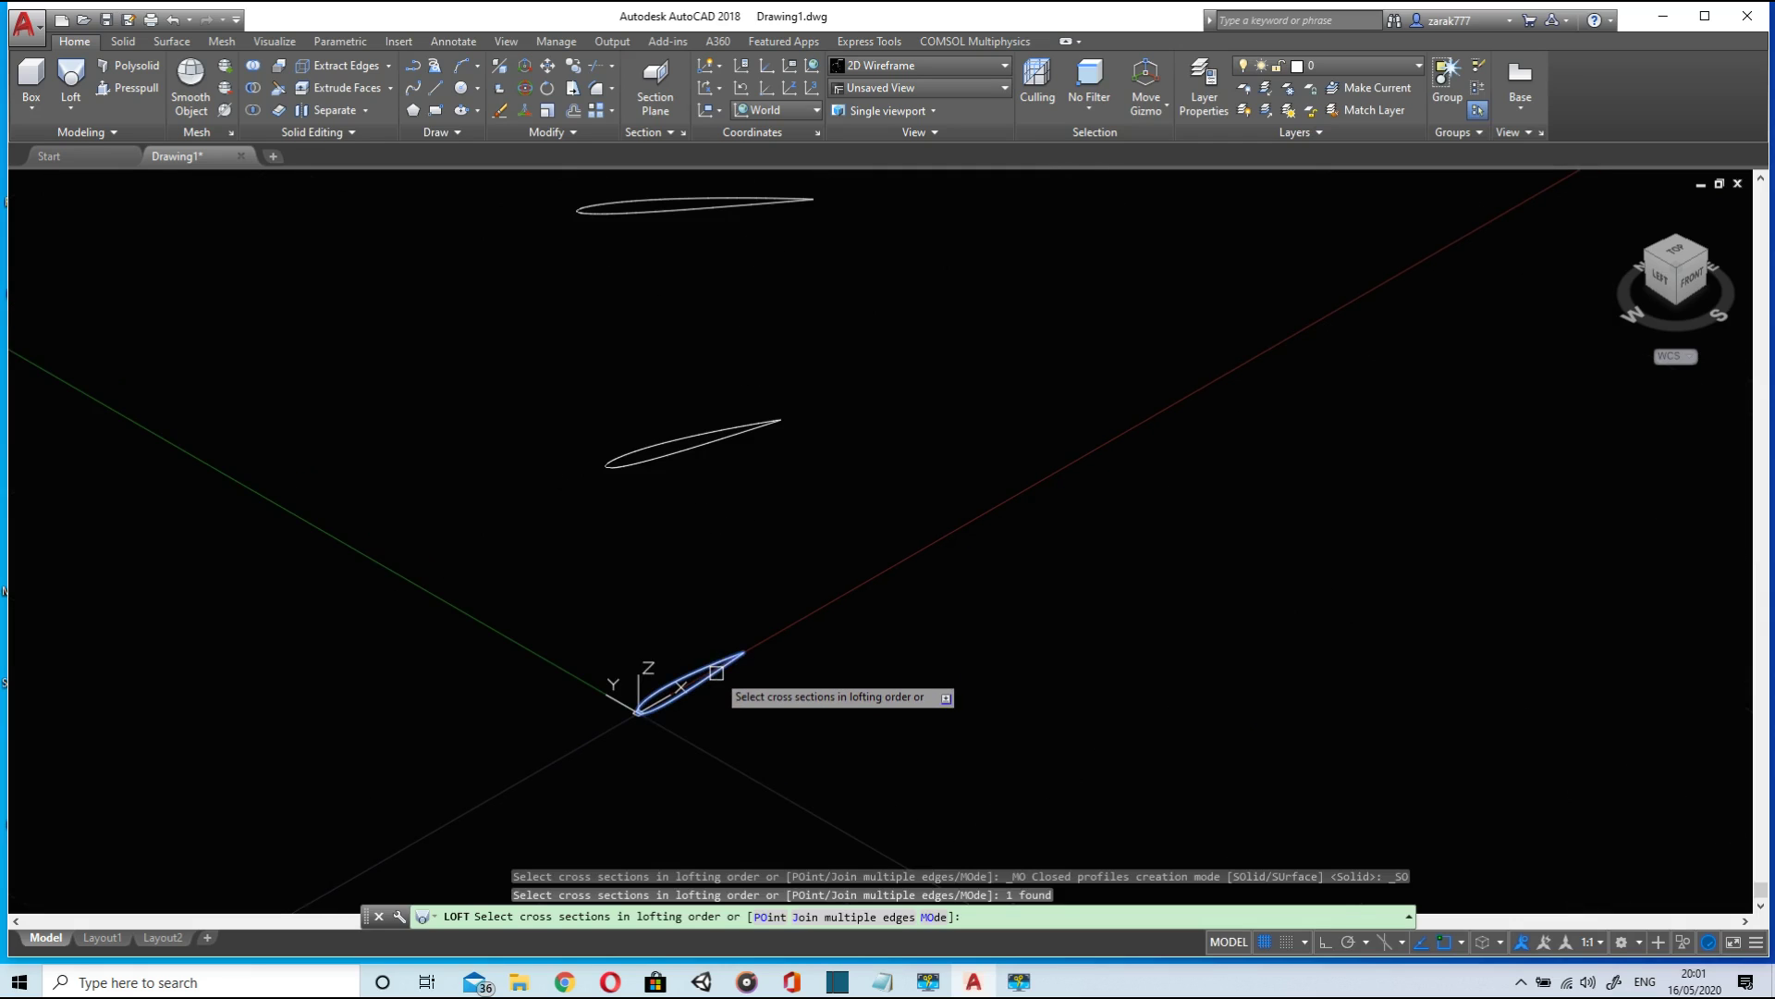
pyautogui.click(724, 419)
pyautogui.scroll(-5, 724, 419)
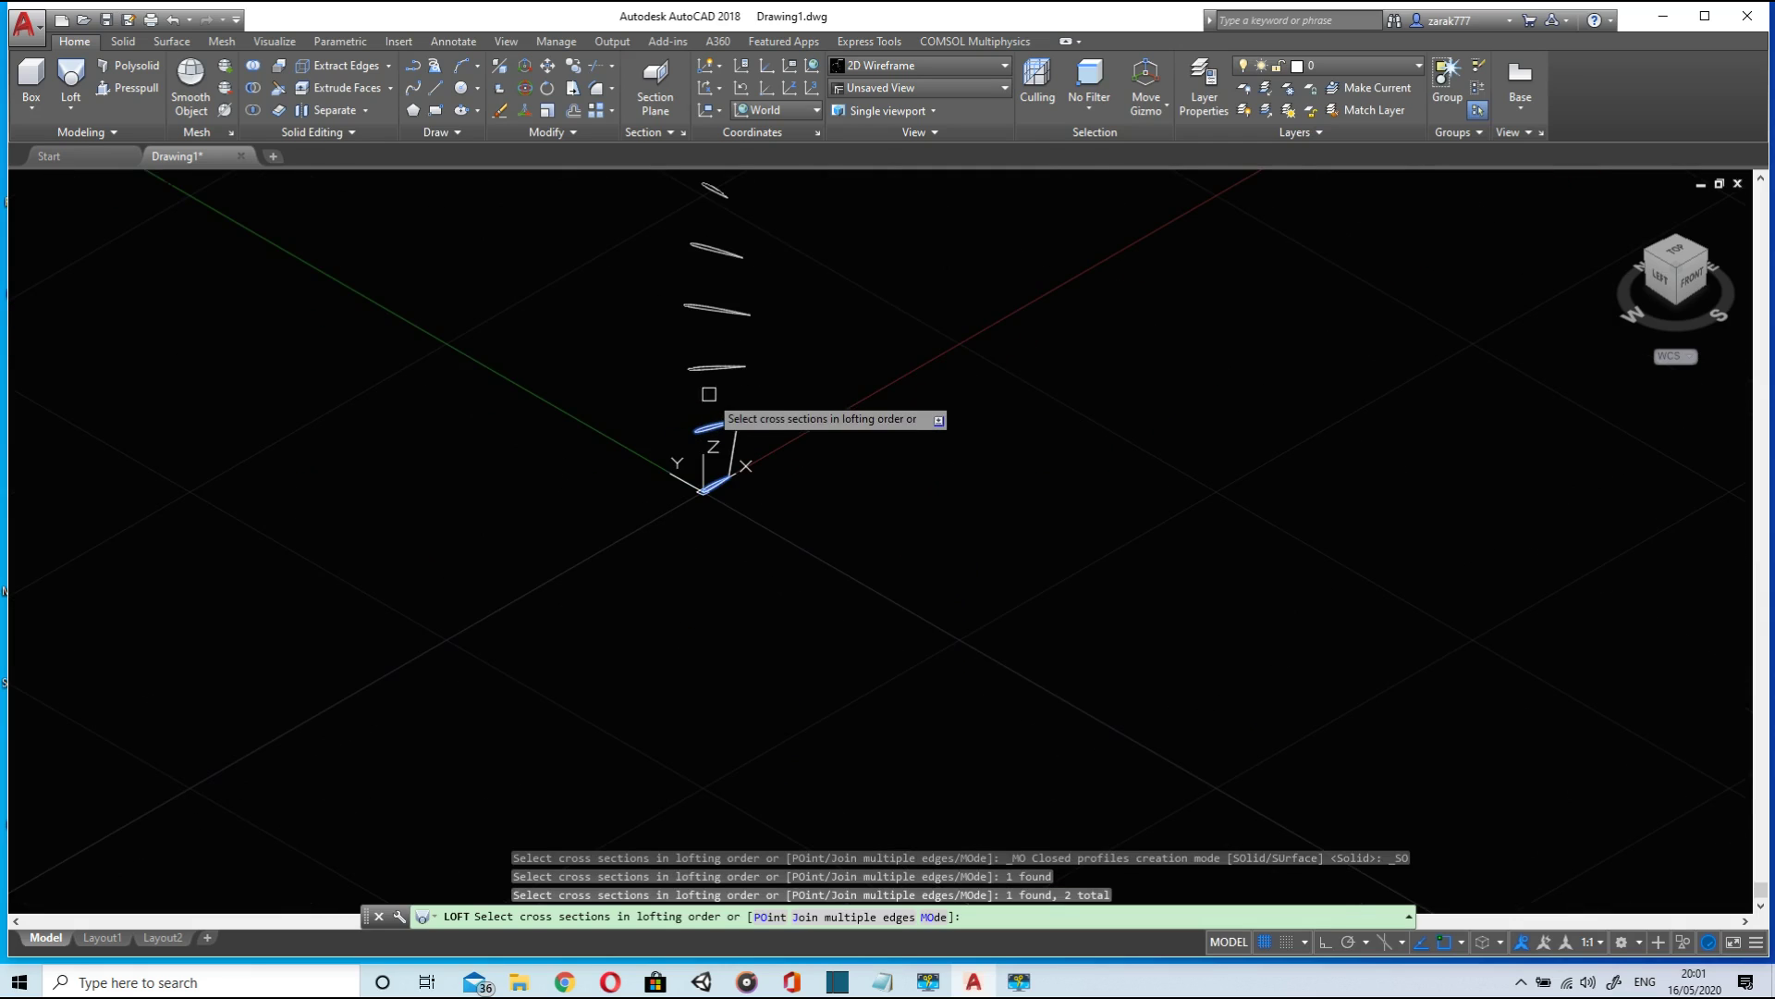
pyautogui.click(718, 368)
pyautogui.click(721, 309)
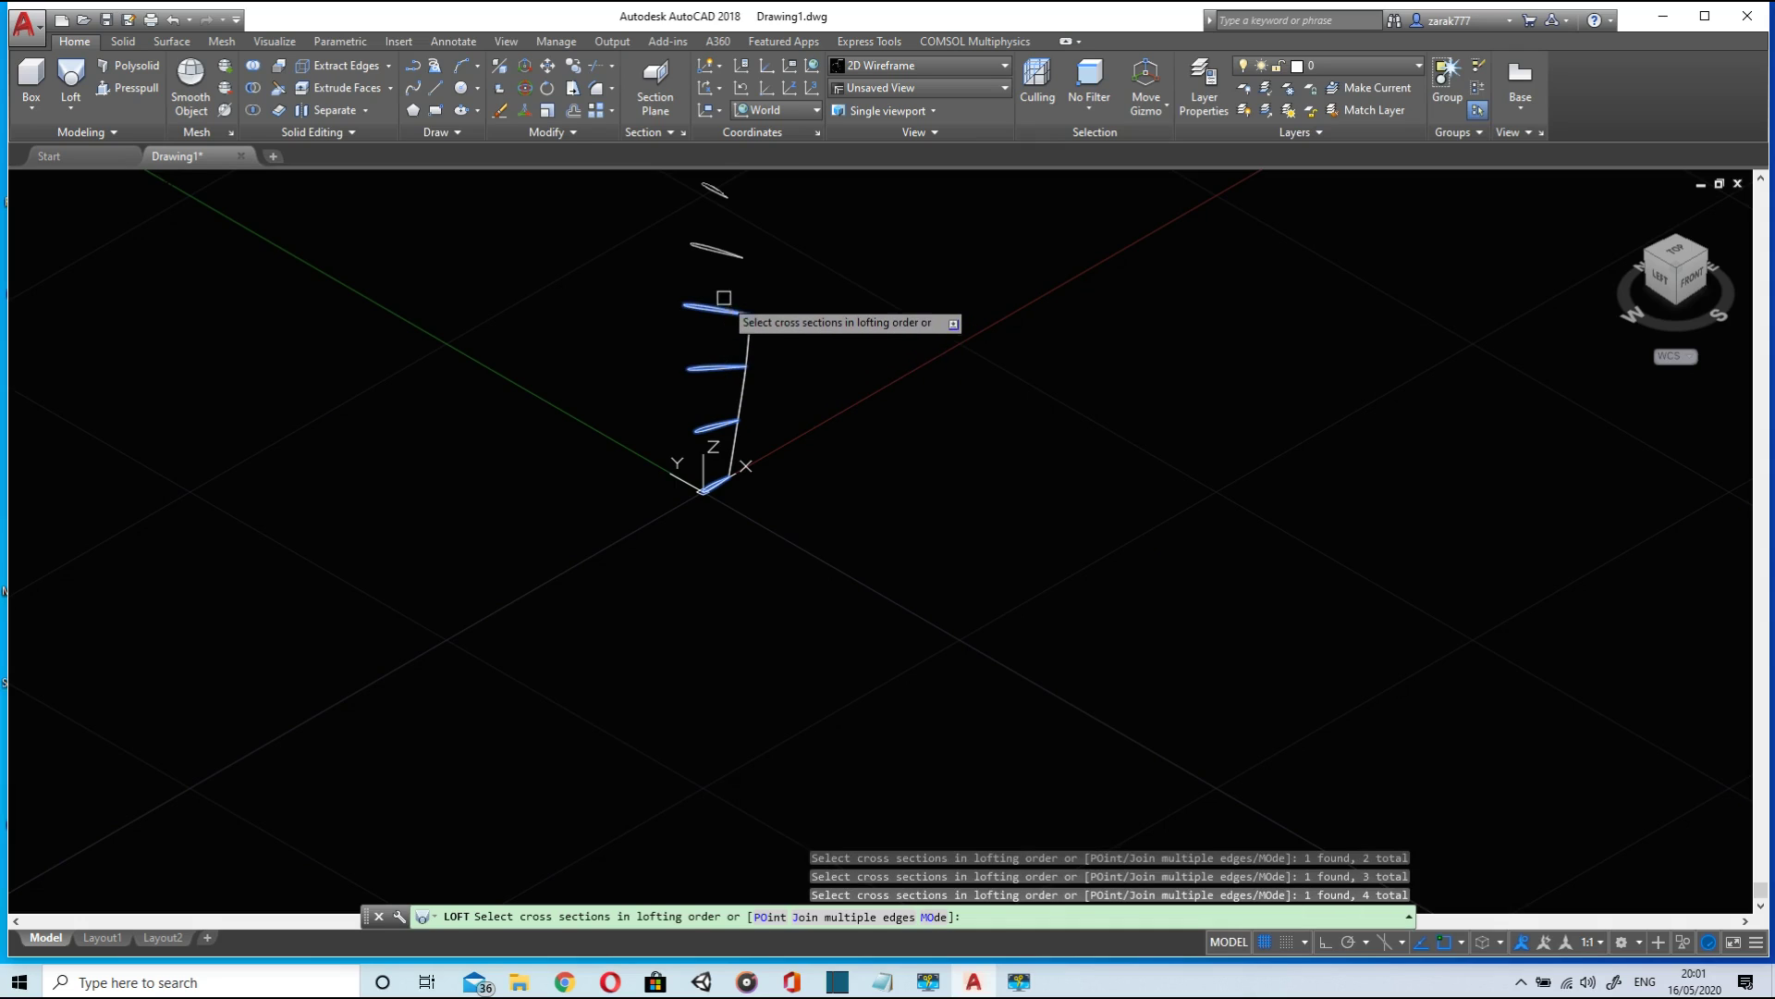
pyautogui.click(719, 252)
pyautogui.click(733, 202)
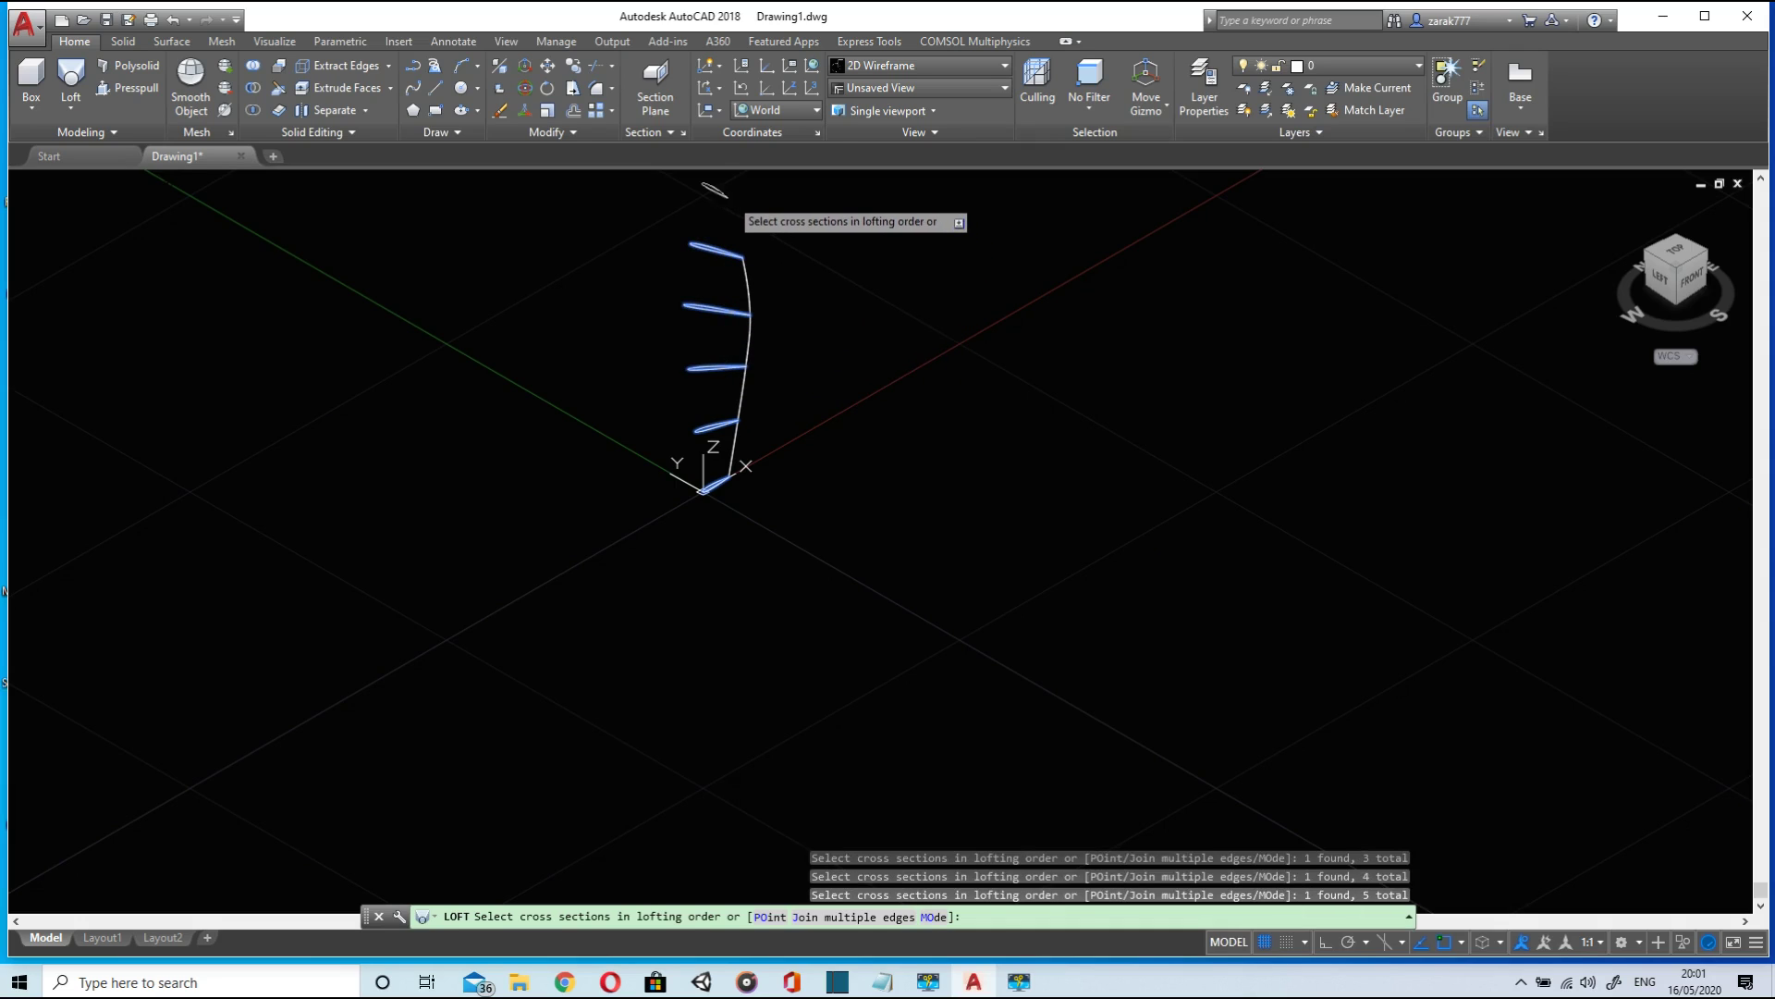
pyautogui.moveTo(745, 269); pyautogui.dragTo(755, 441, button='middle')
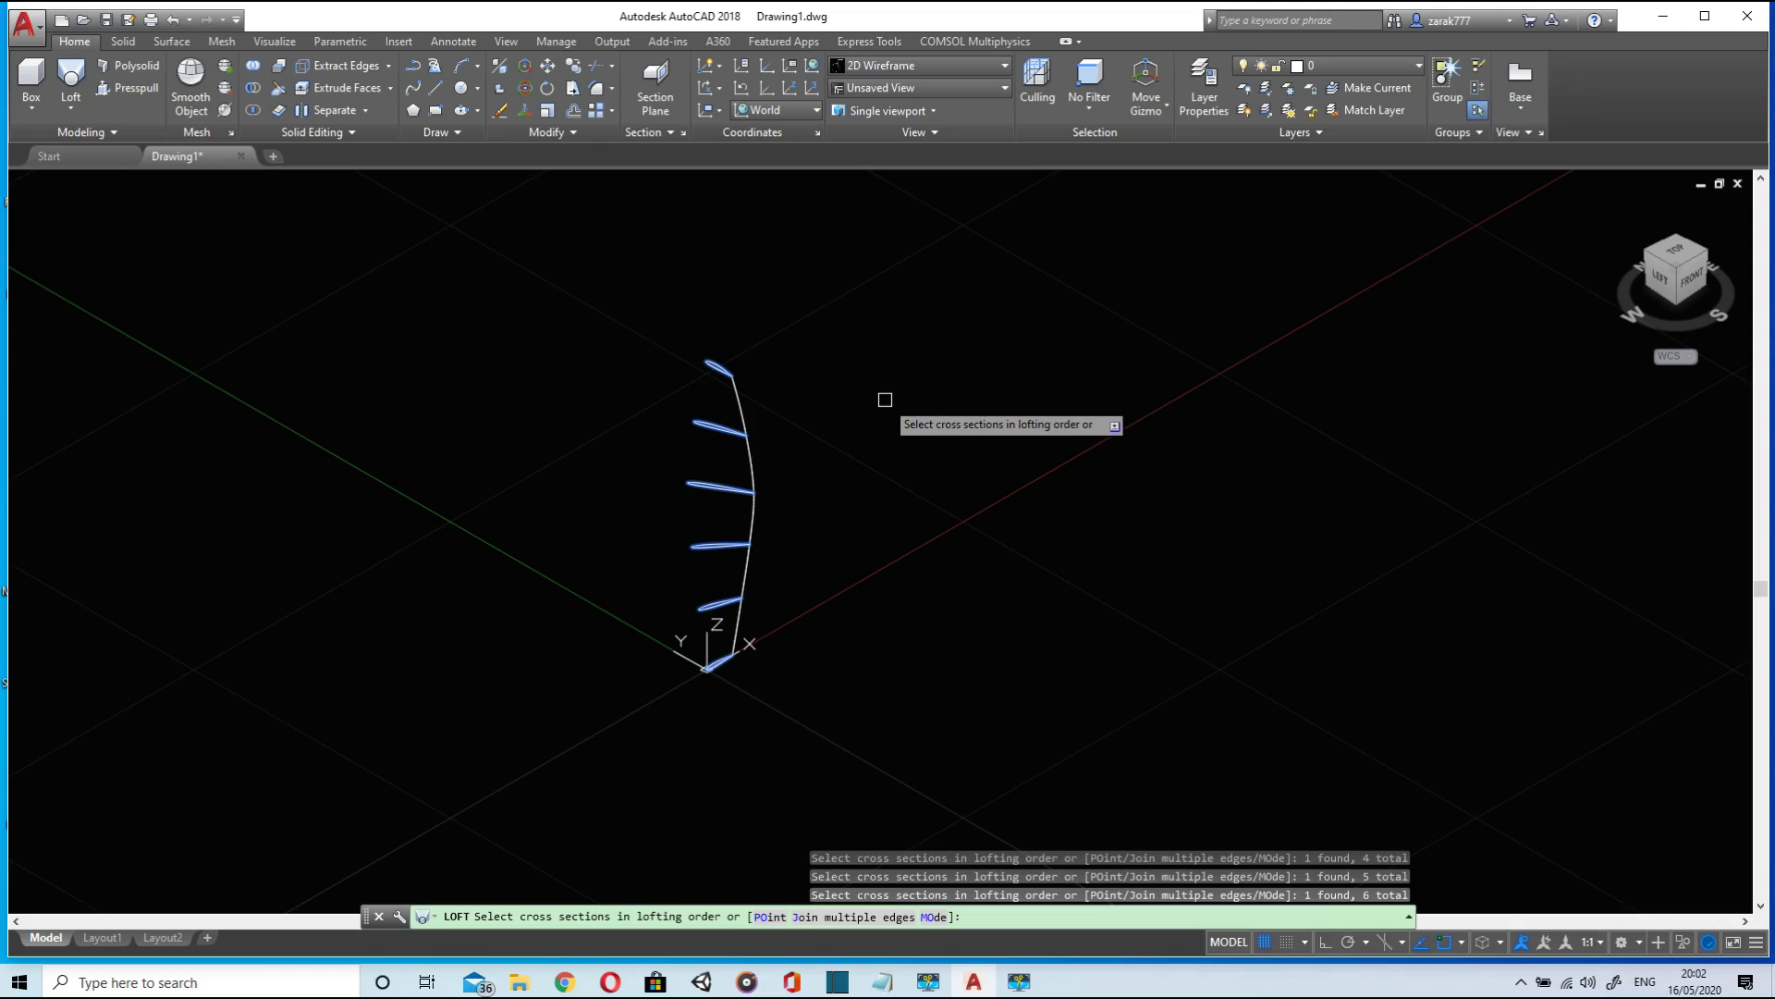
pyautogui.keyDown('shift'); pyautogui.moveTo(887, 400); pyautogui.dragTo(902, 539, button='middle'); pyautogui.keyUp('shift')
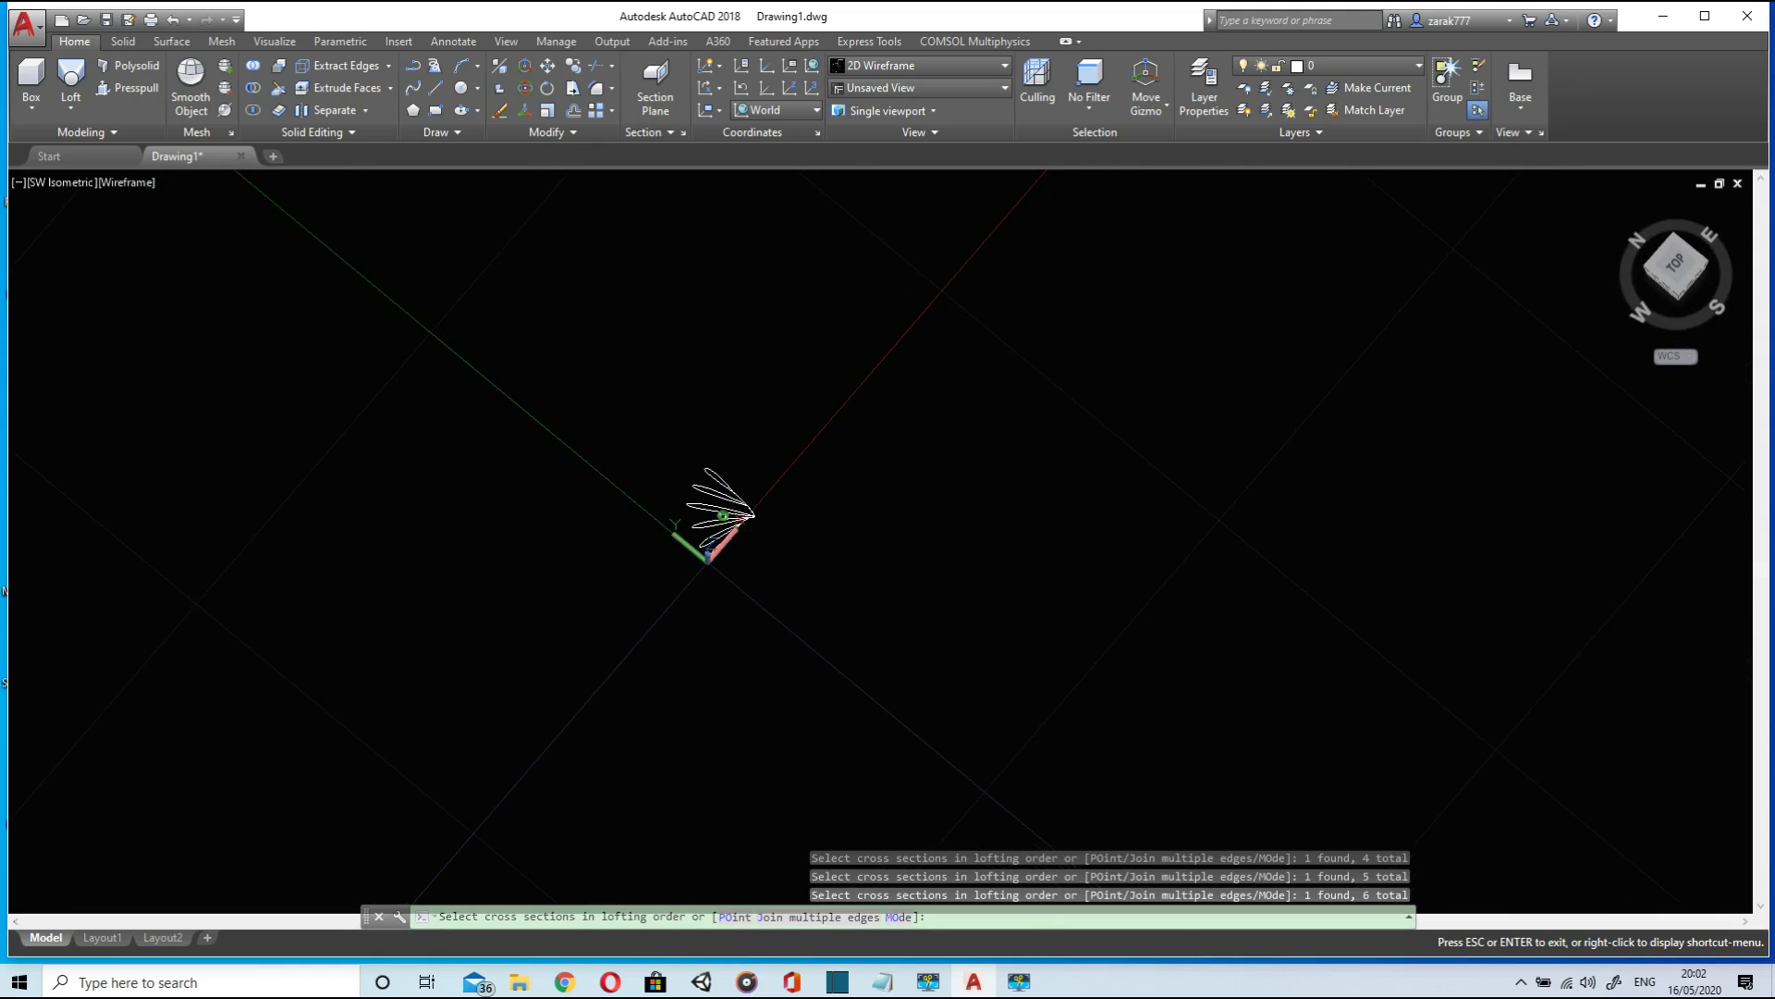
# - Switch the viewport to Shades of Gray and orbit to spread the sections vertically
pyautogui.click(987, 66)
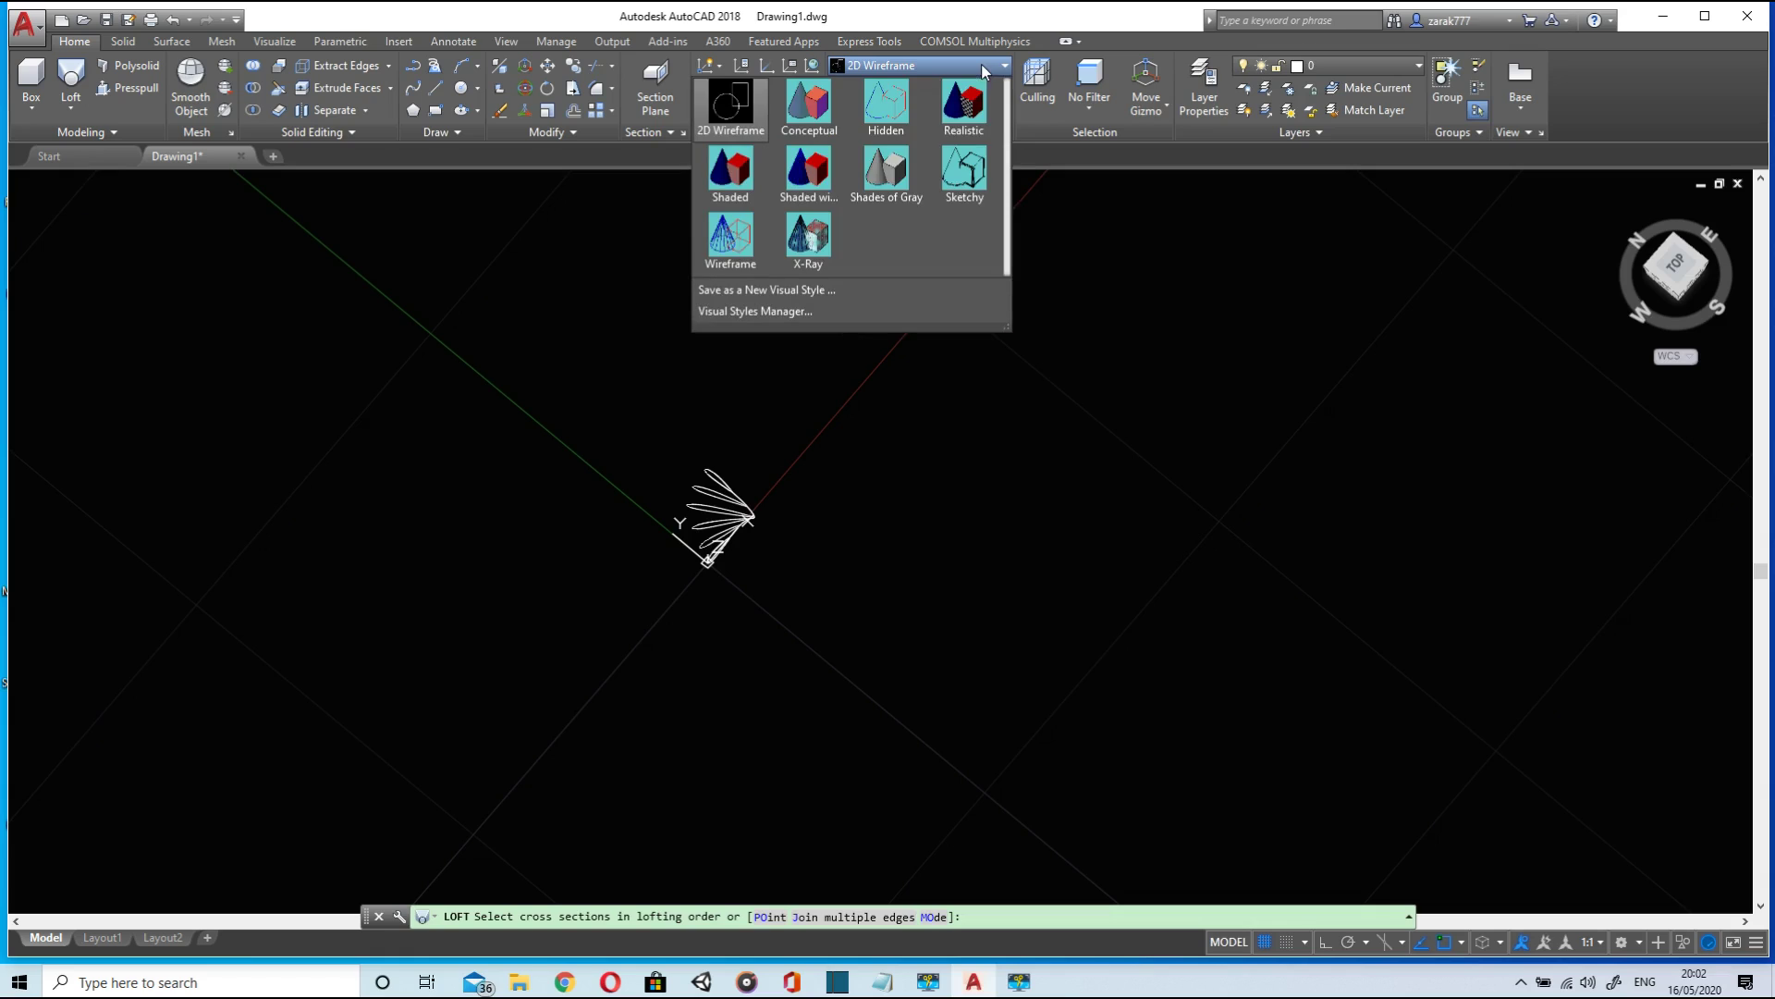
pyautogui.click(902, 176)
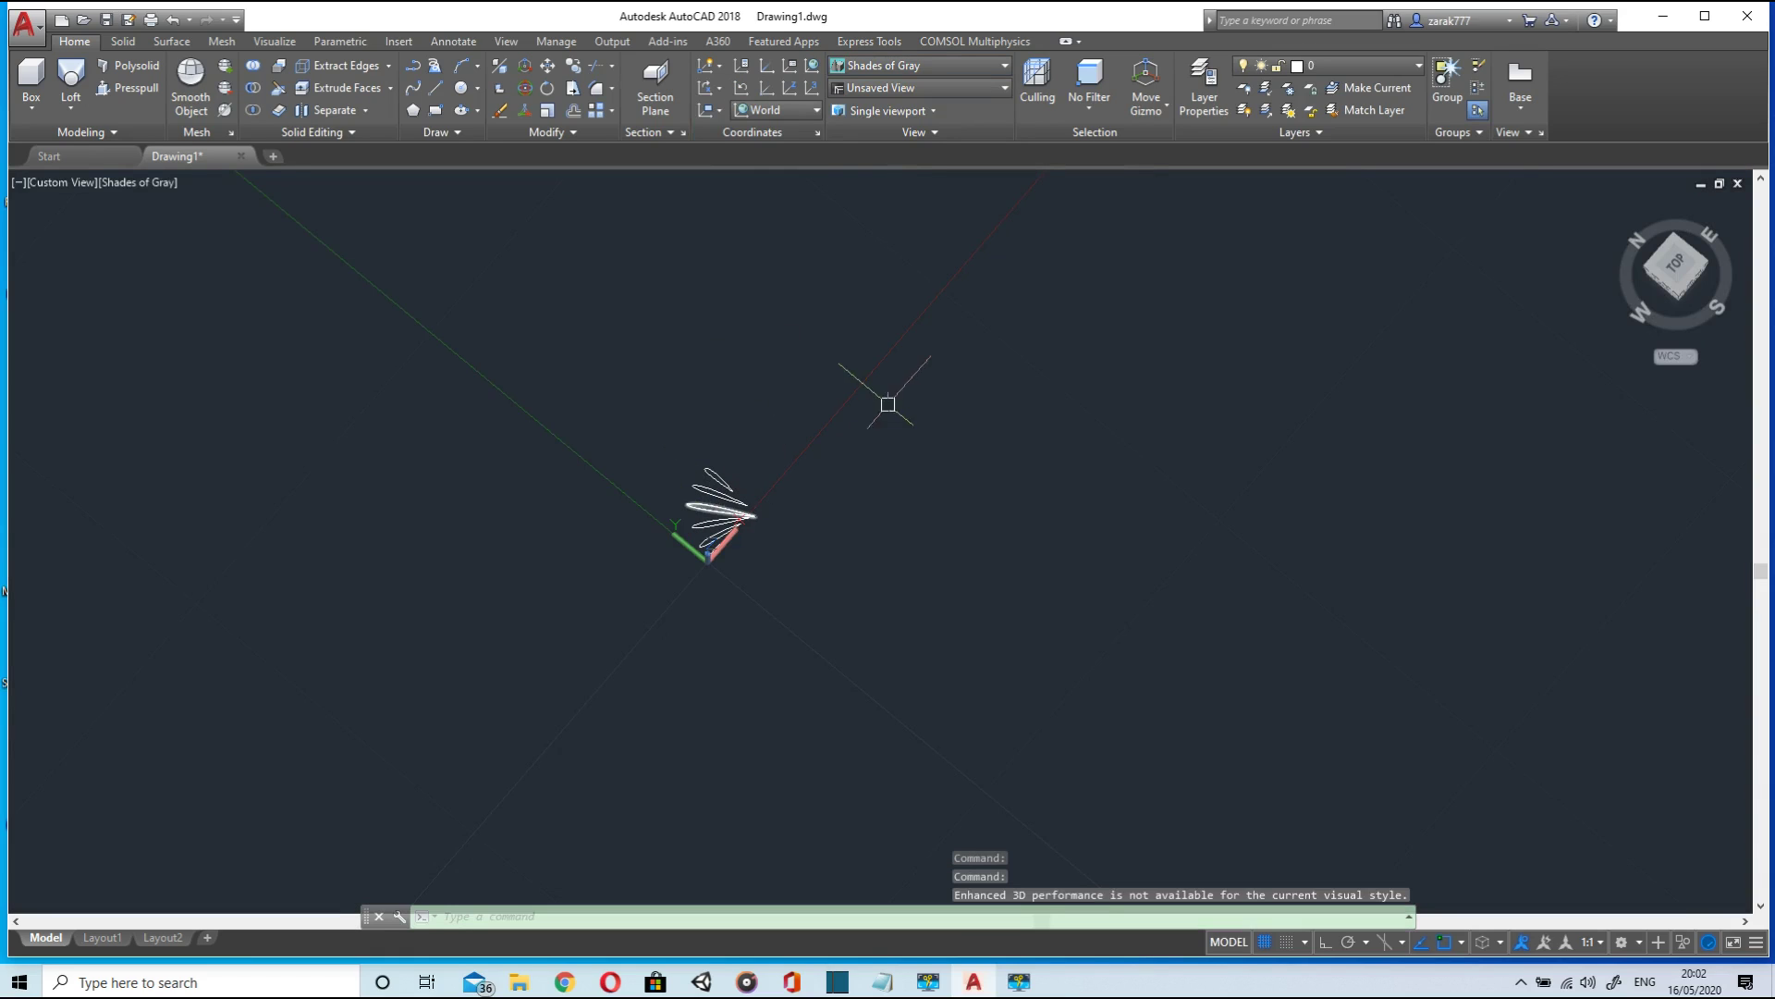
pyautogui.press('Return')
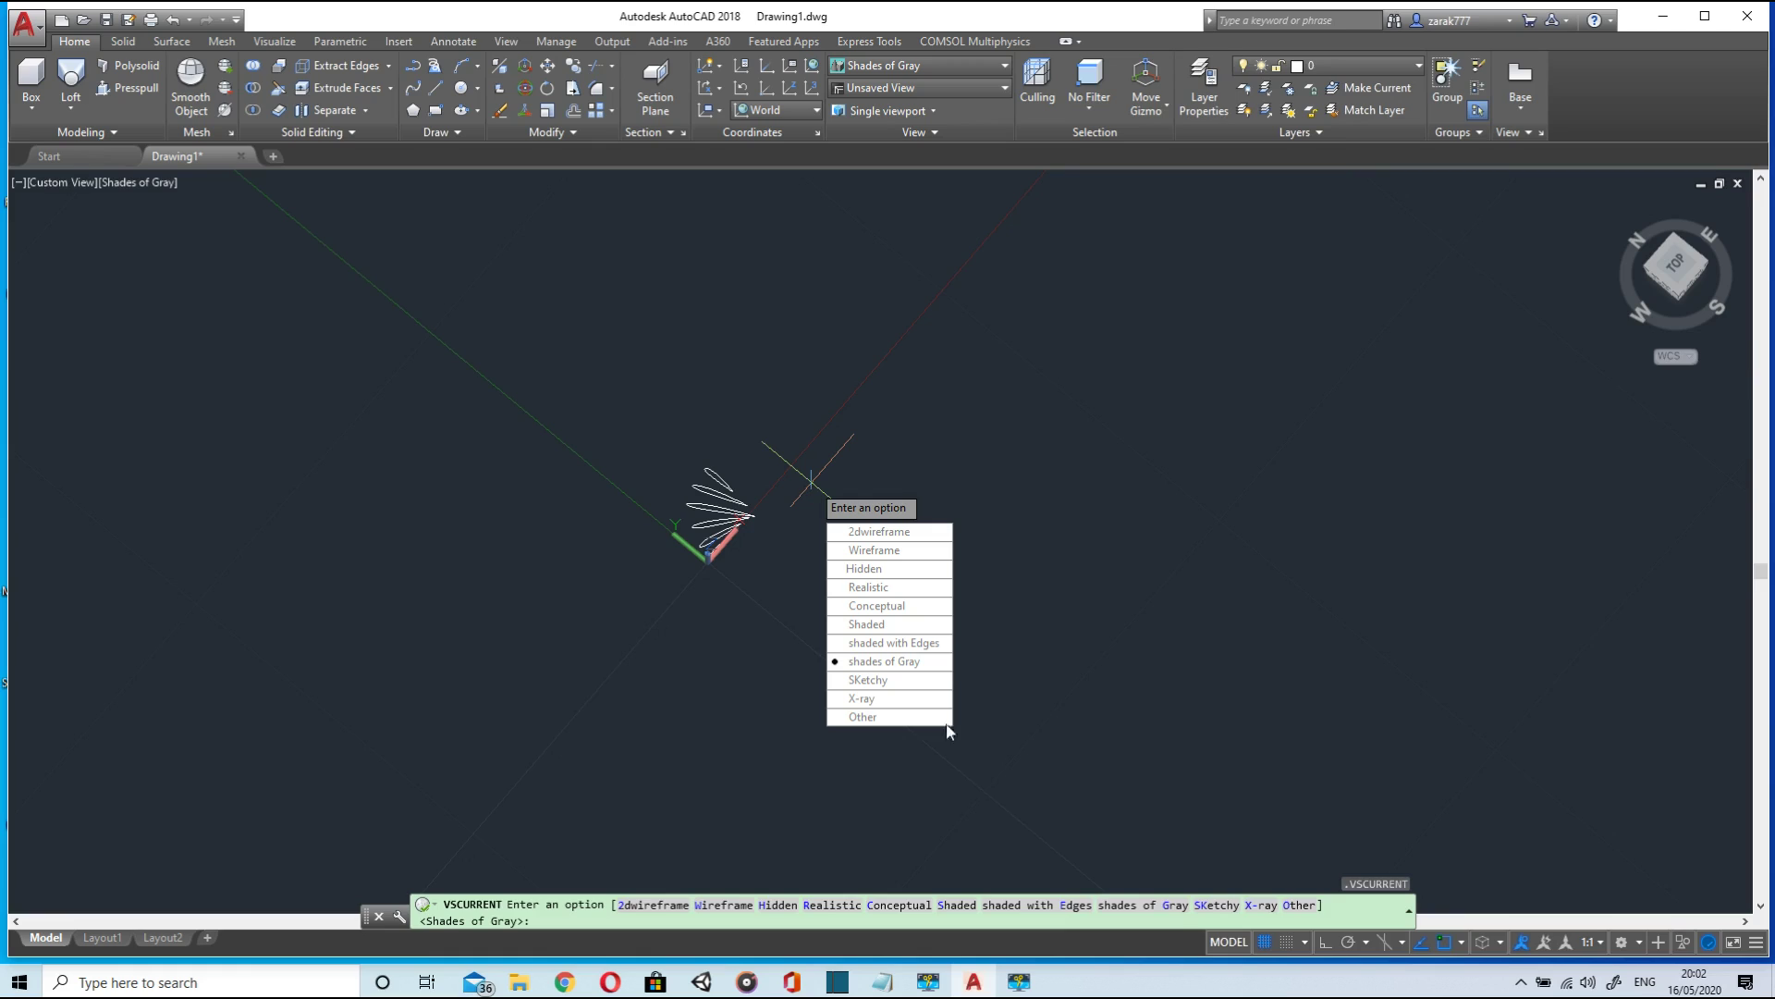
pyautogui.click(935, 668)
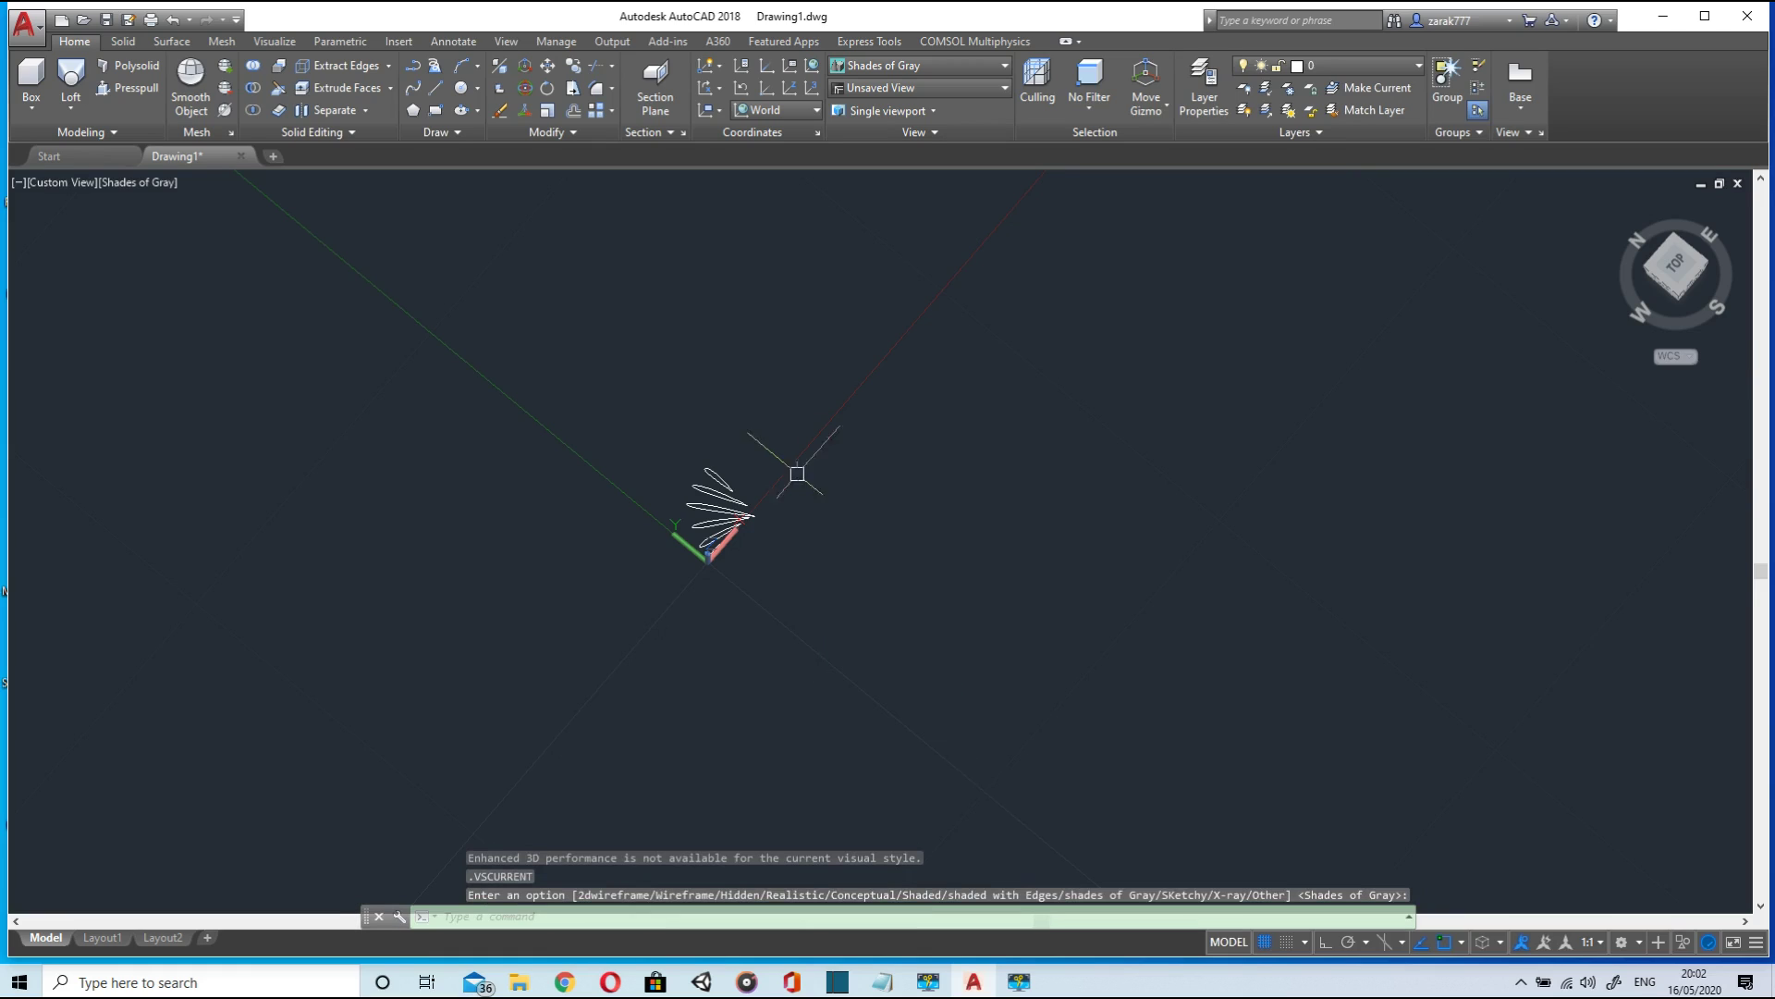
pyautogui.press('Escape')
pyautogui.keyDown('shift'); pyautogui.moveTo(811, 518); pyautogui.dragTo(797, 440, button='middle'); pyautogui.keyUp('shift')
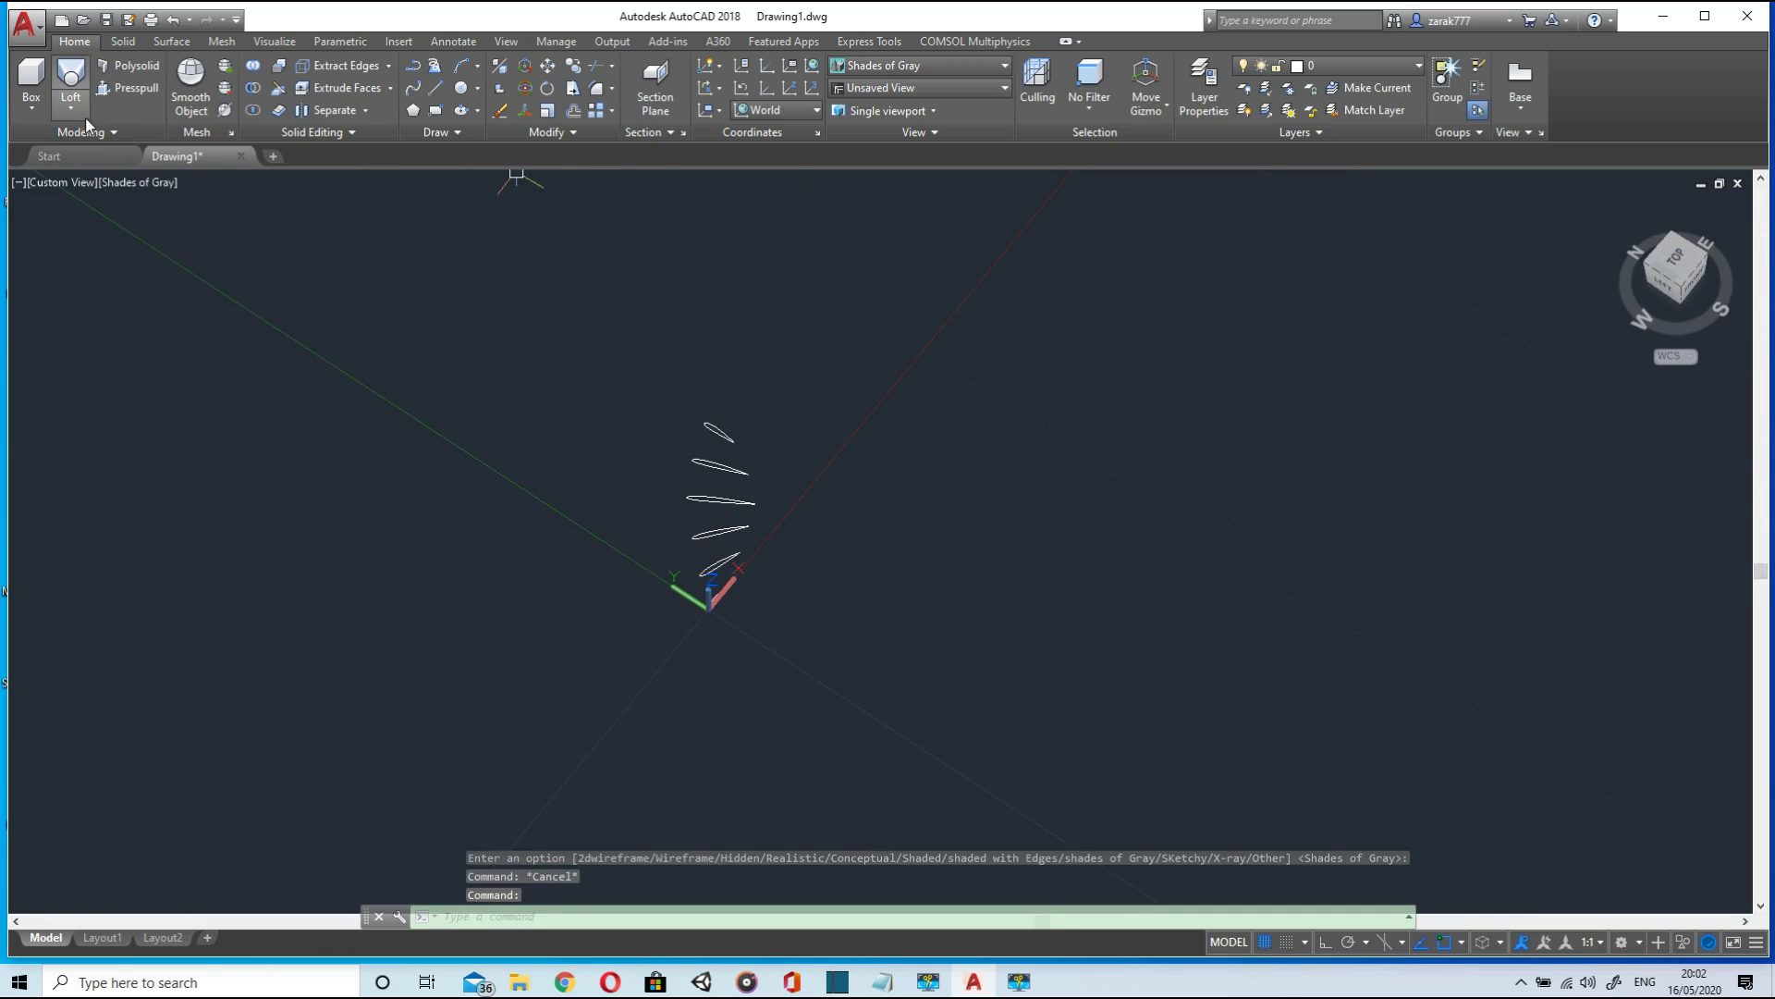
# - Loft the six airfoil profiles, picked bottom to top, using Cross sections only
pyautogui.click(81, 78)
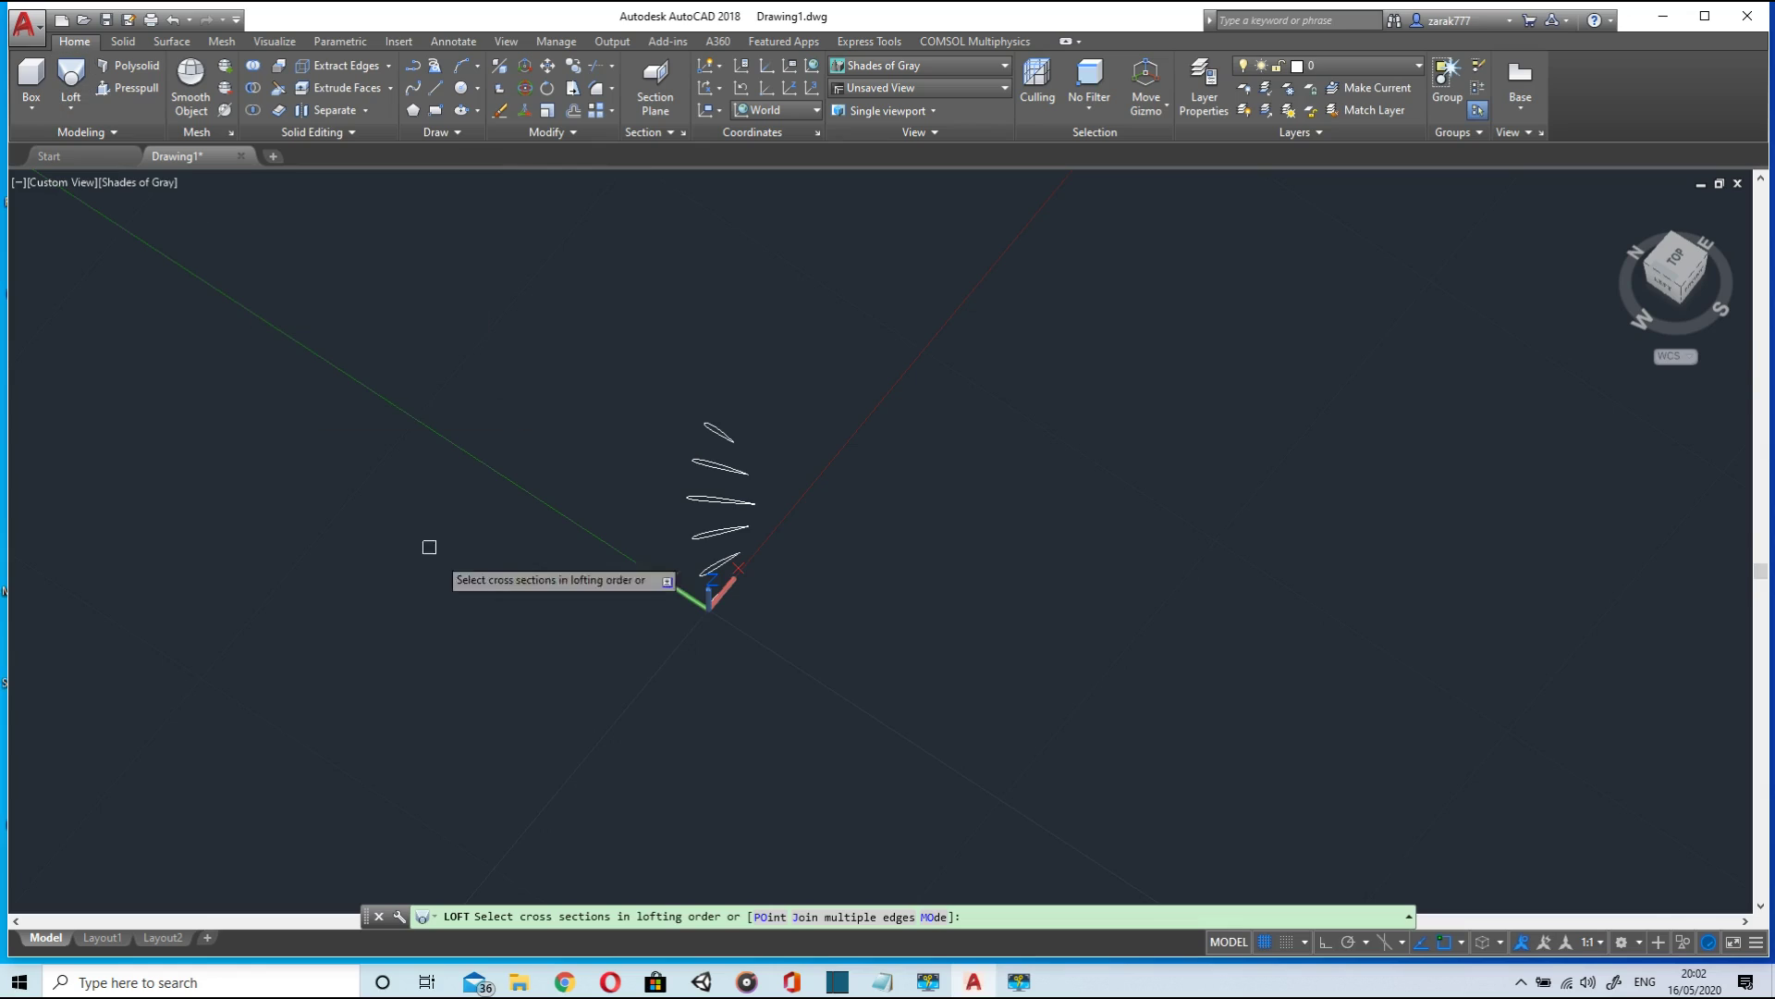
pyautogui.scroll(2, 686, 622)
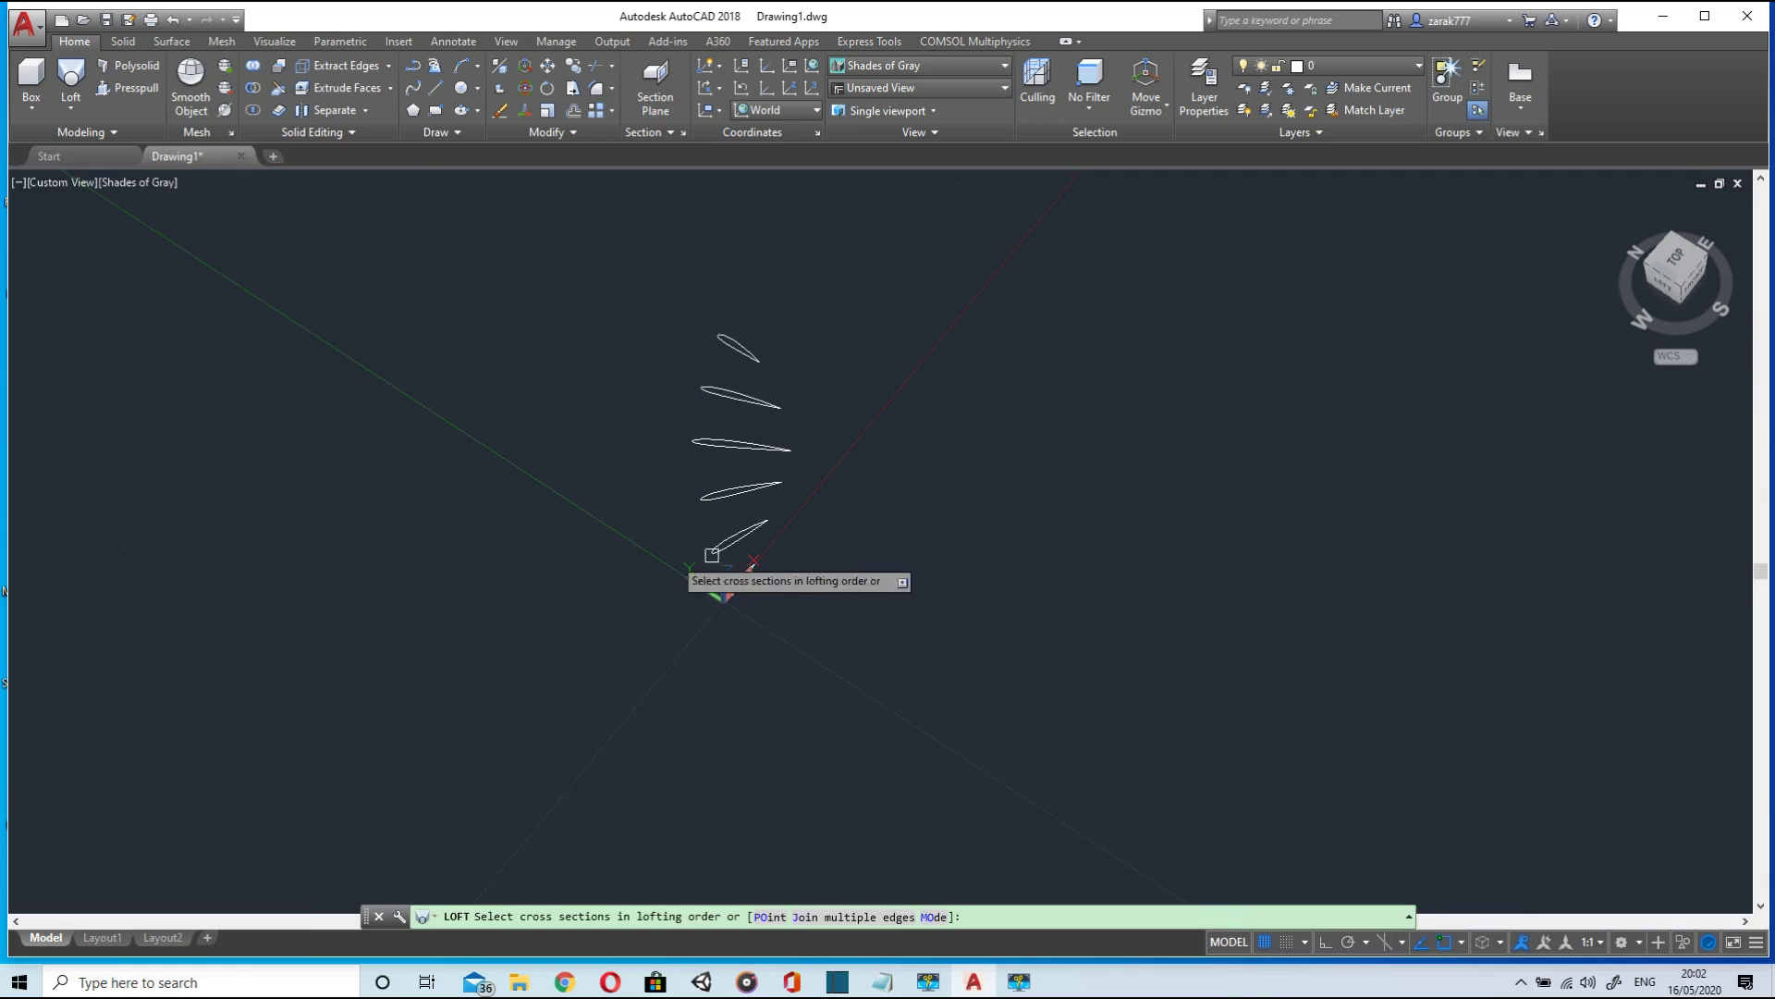
pyautogui.scroll(3, 702, 582)
pyautogui.click(825, 574)
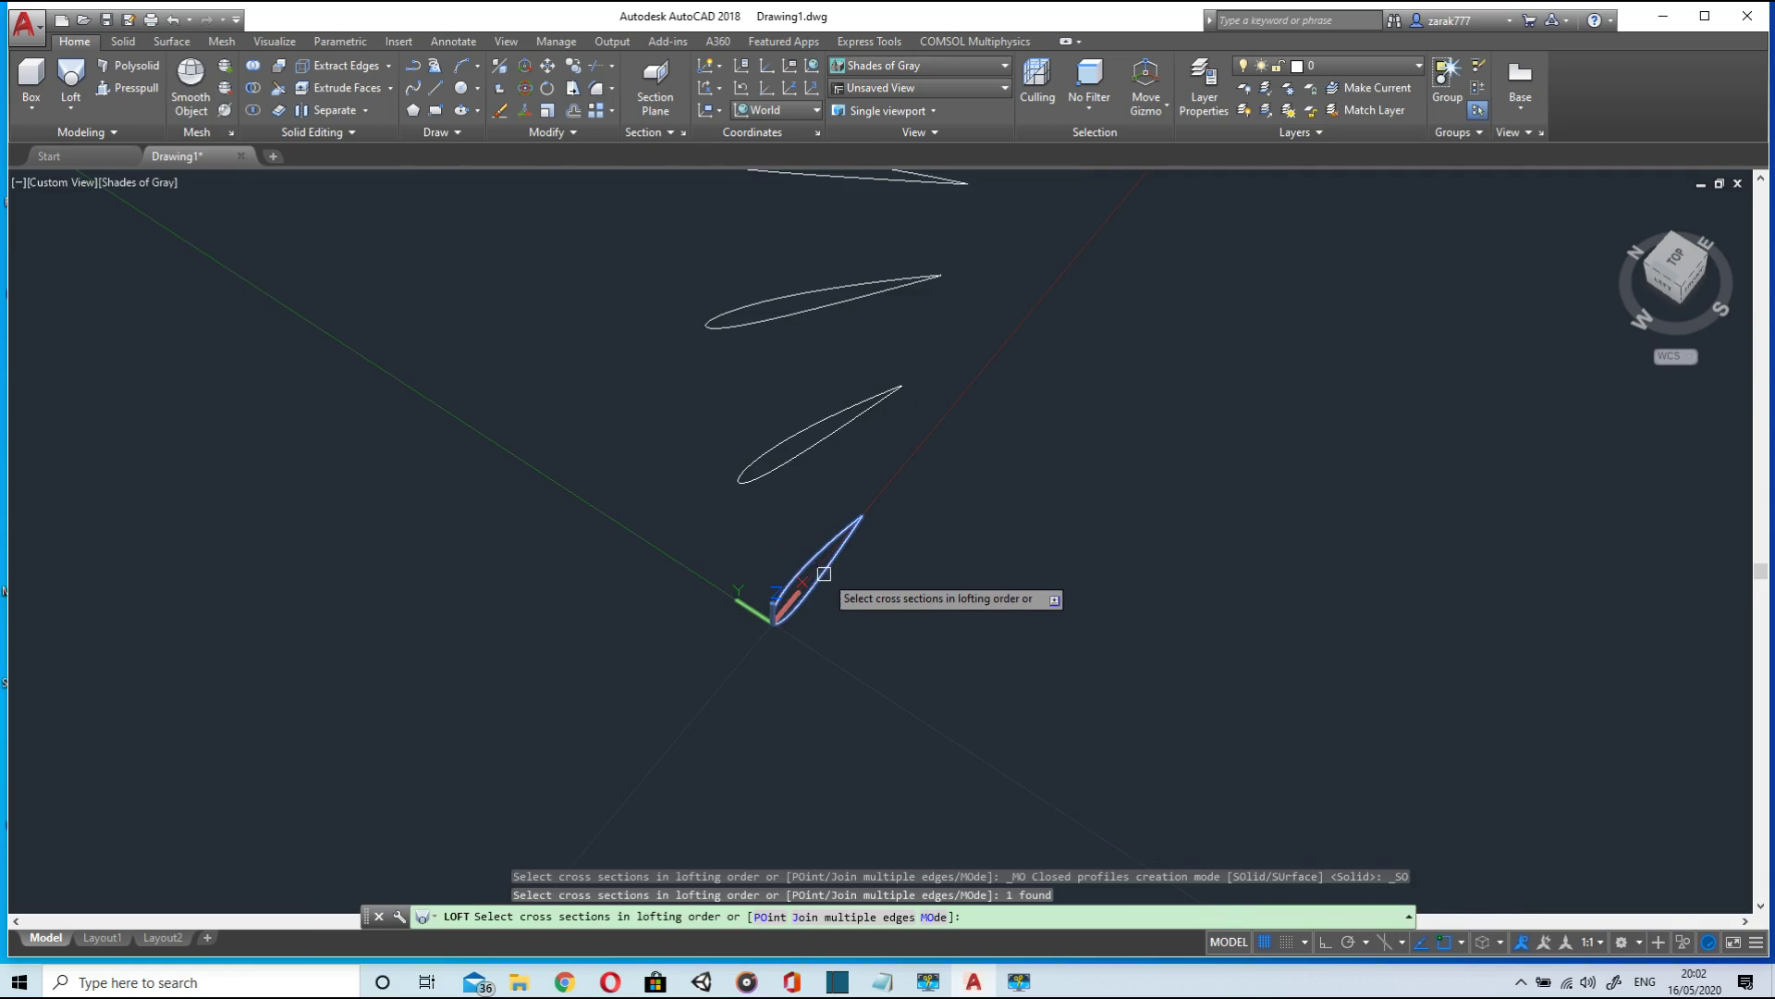
pyautogui.click(833, 425)
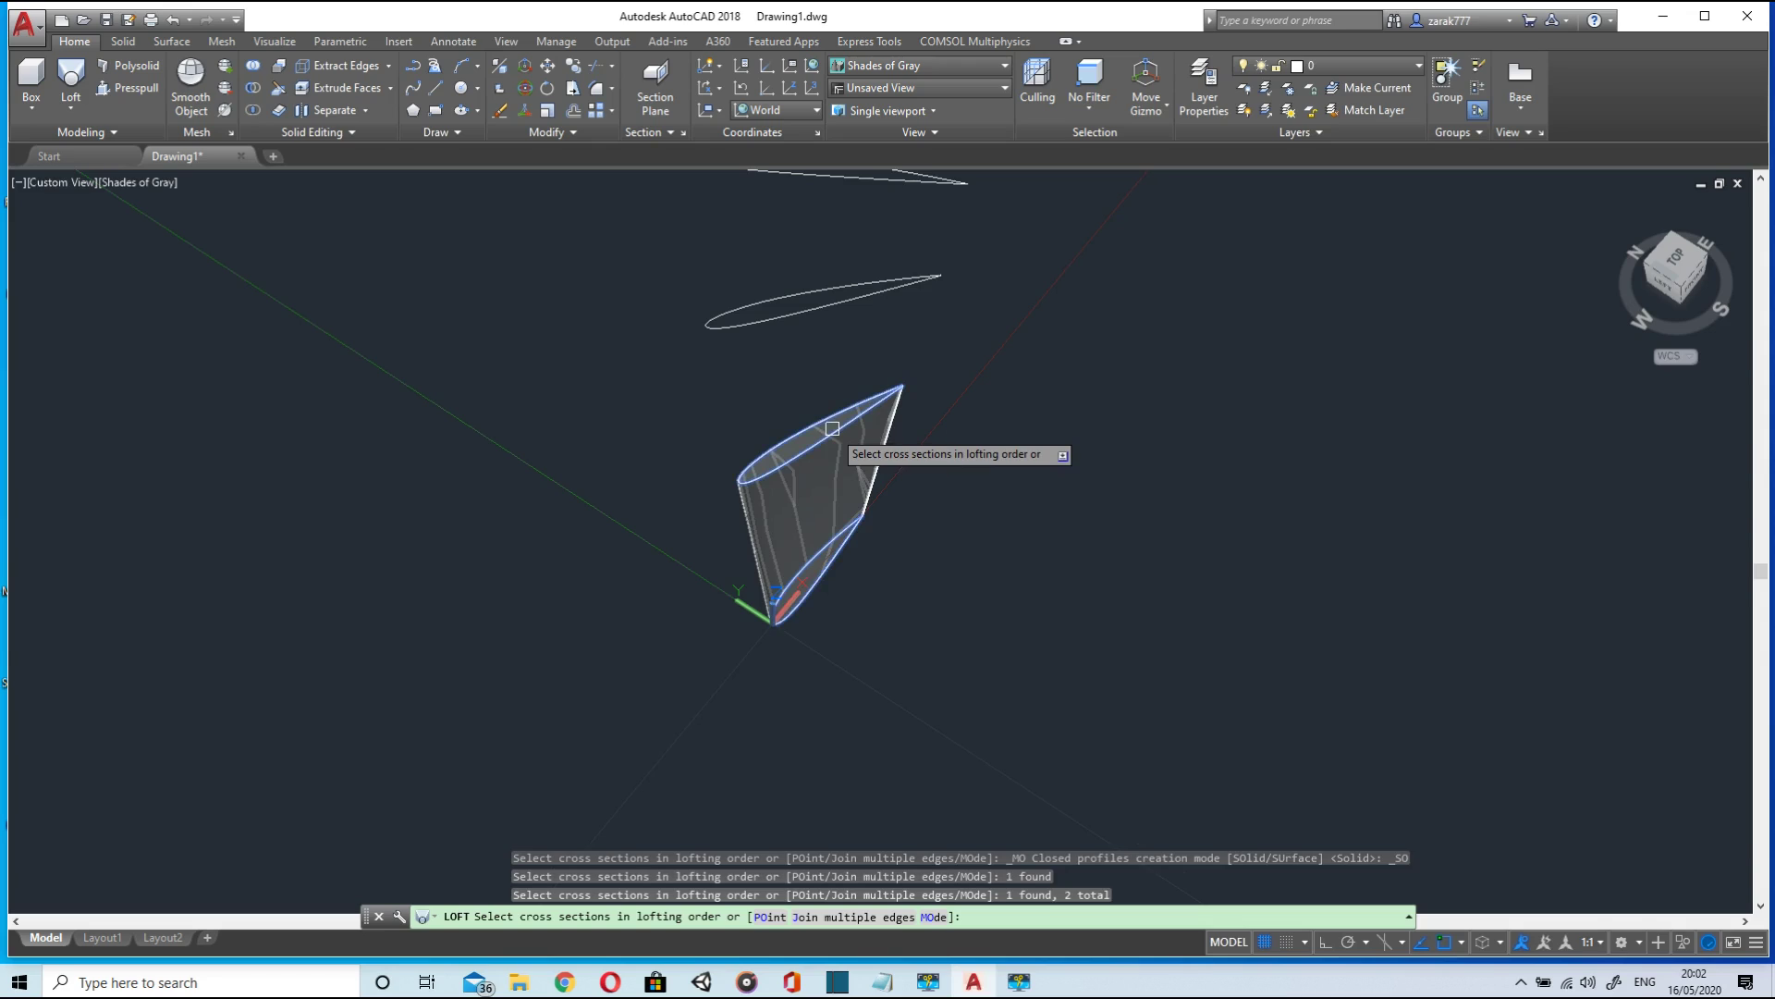
pyautogui.scroll(-5, 829, 416)
pyautogui.click(825, 363)
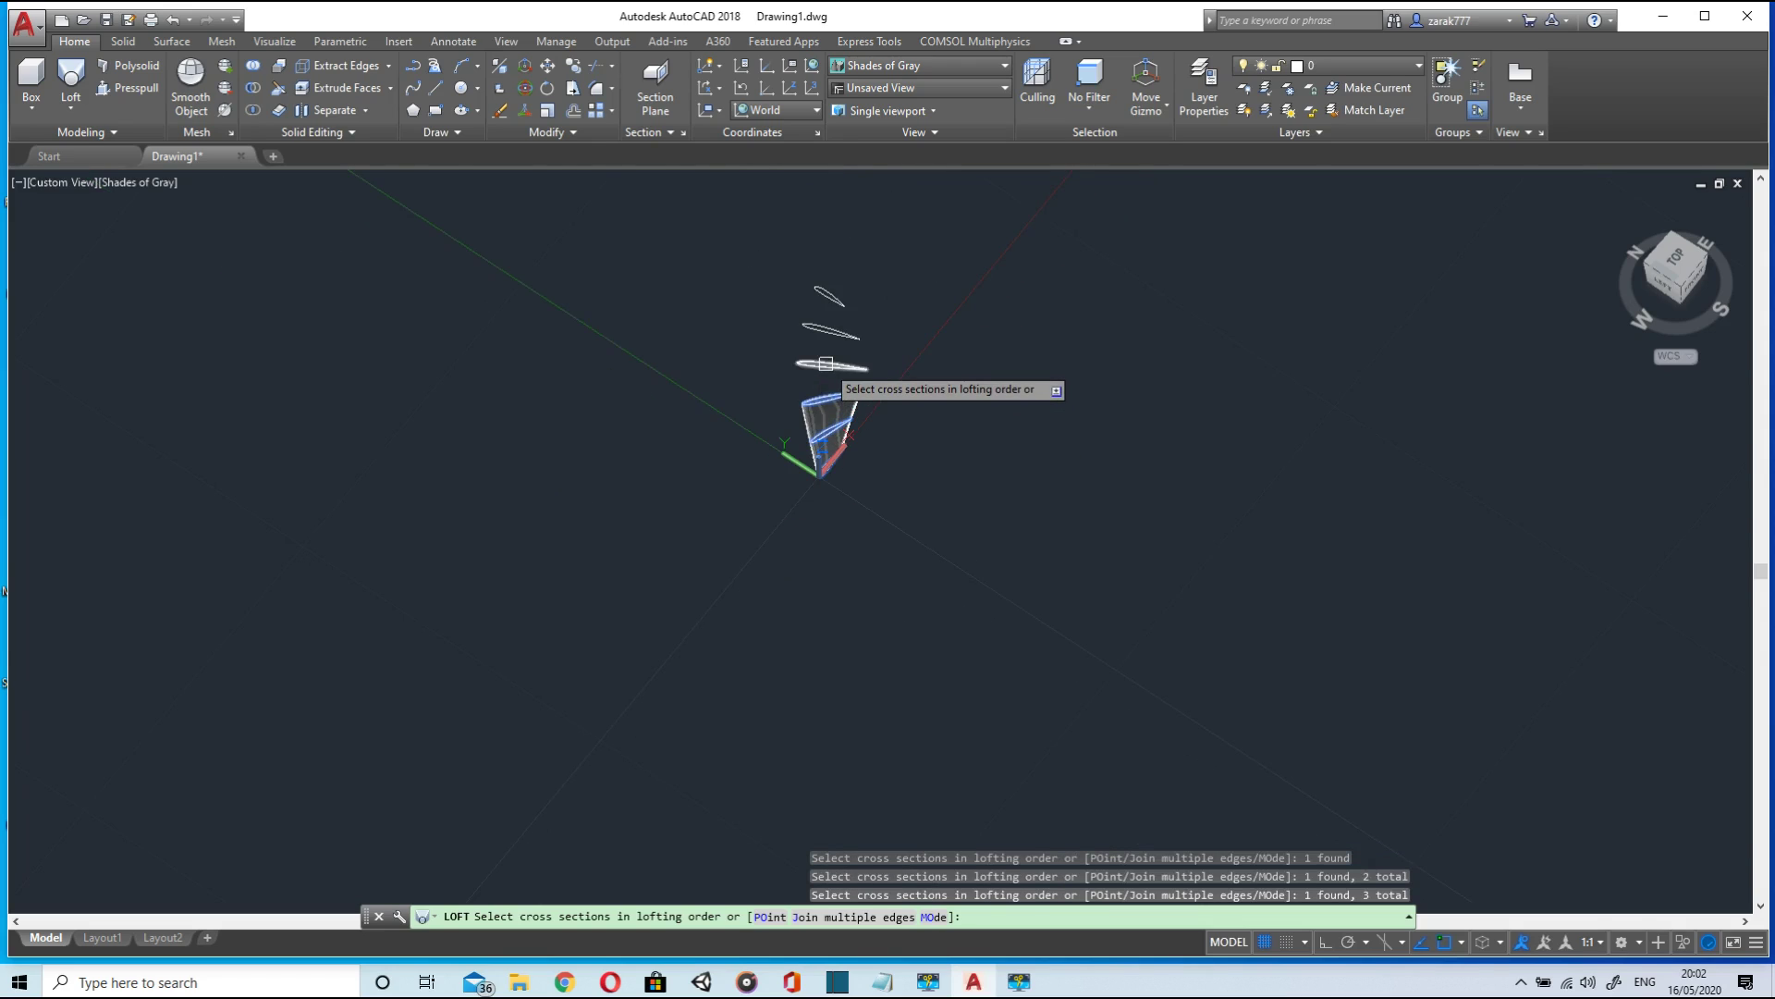
pyautogui.click(831, 364)
pyautogui.click(832, 330)
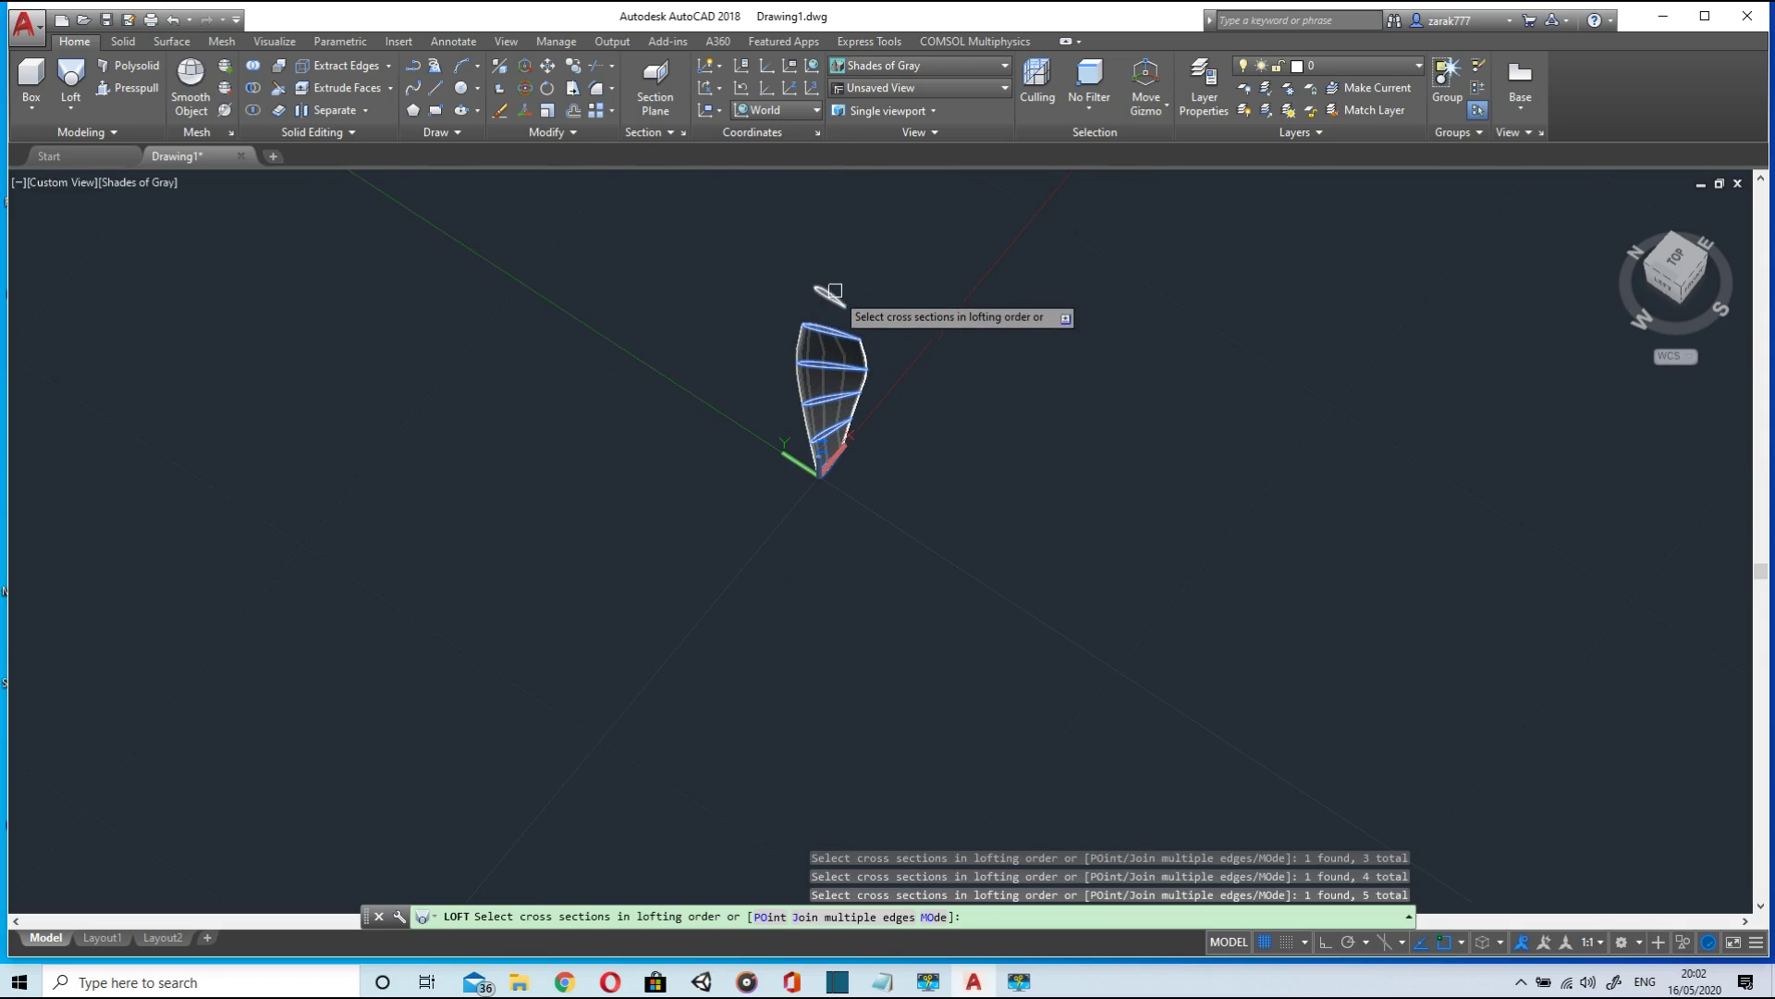
pyautogui.click(837, 298)
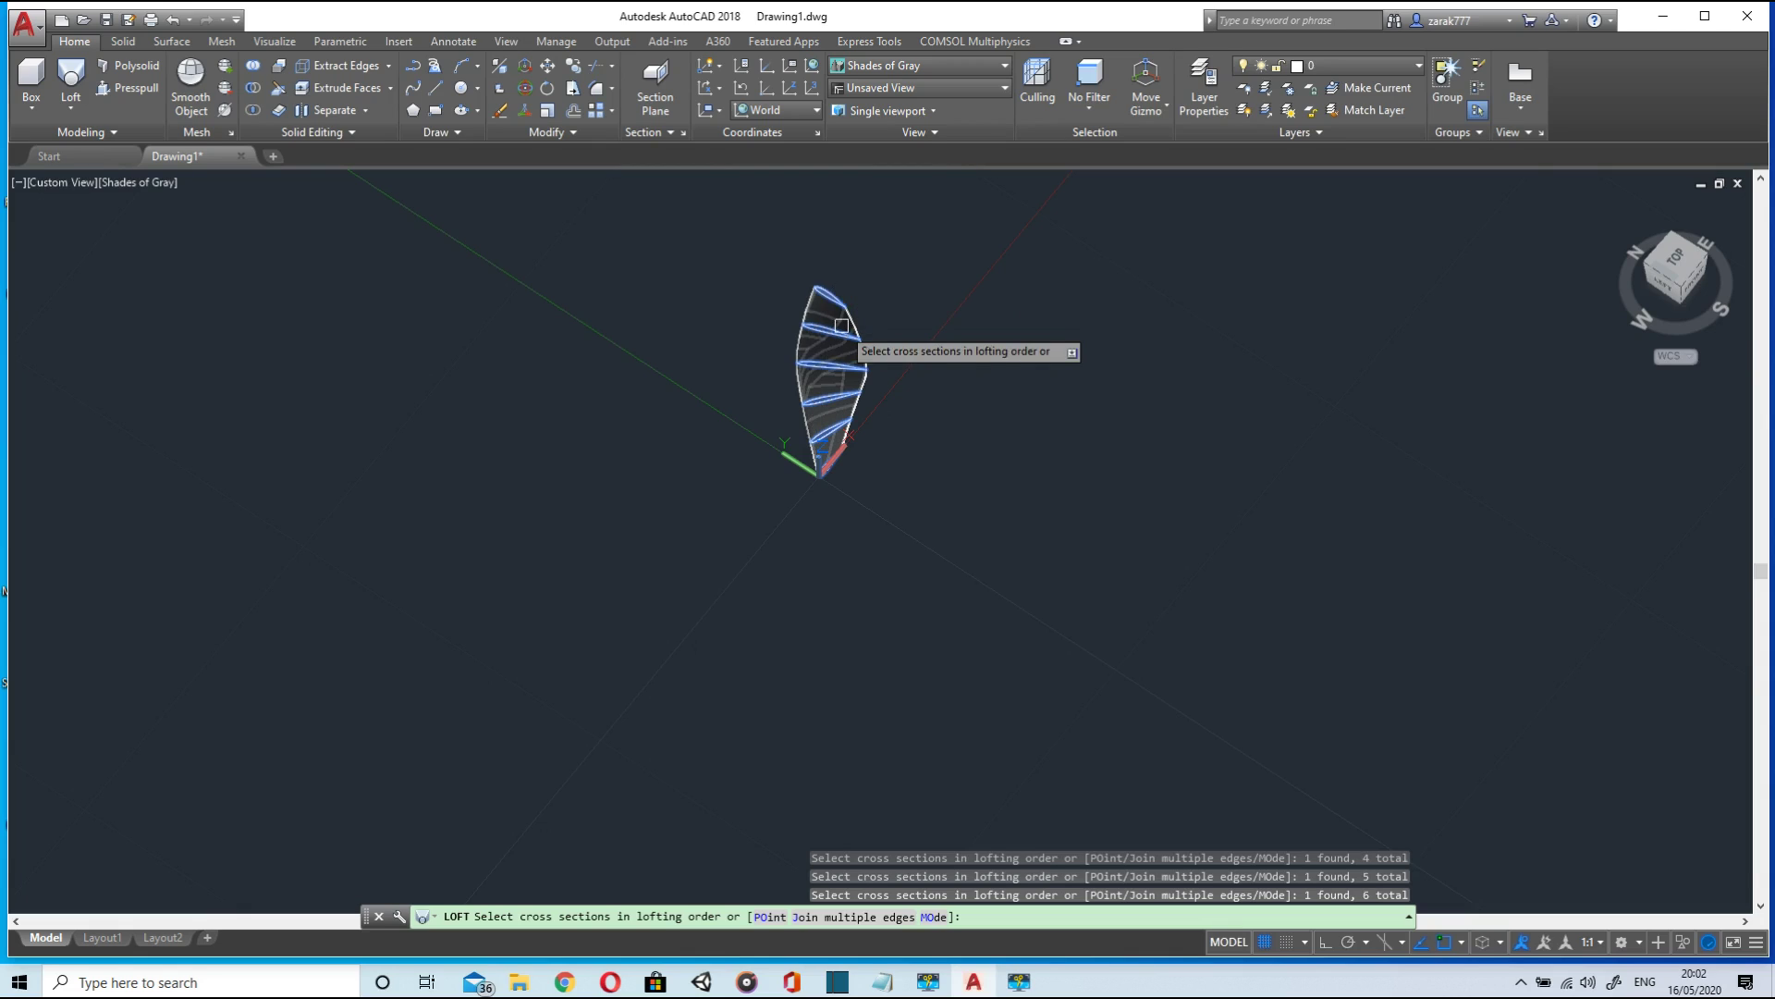
pyautogui.press('Return')
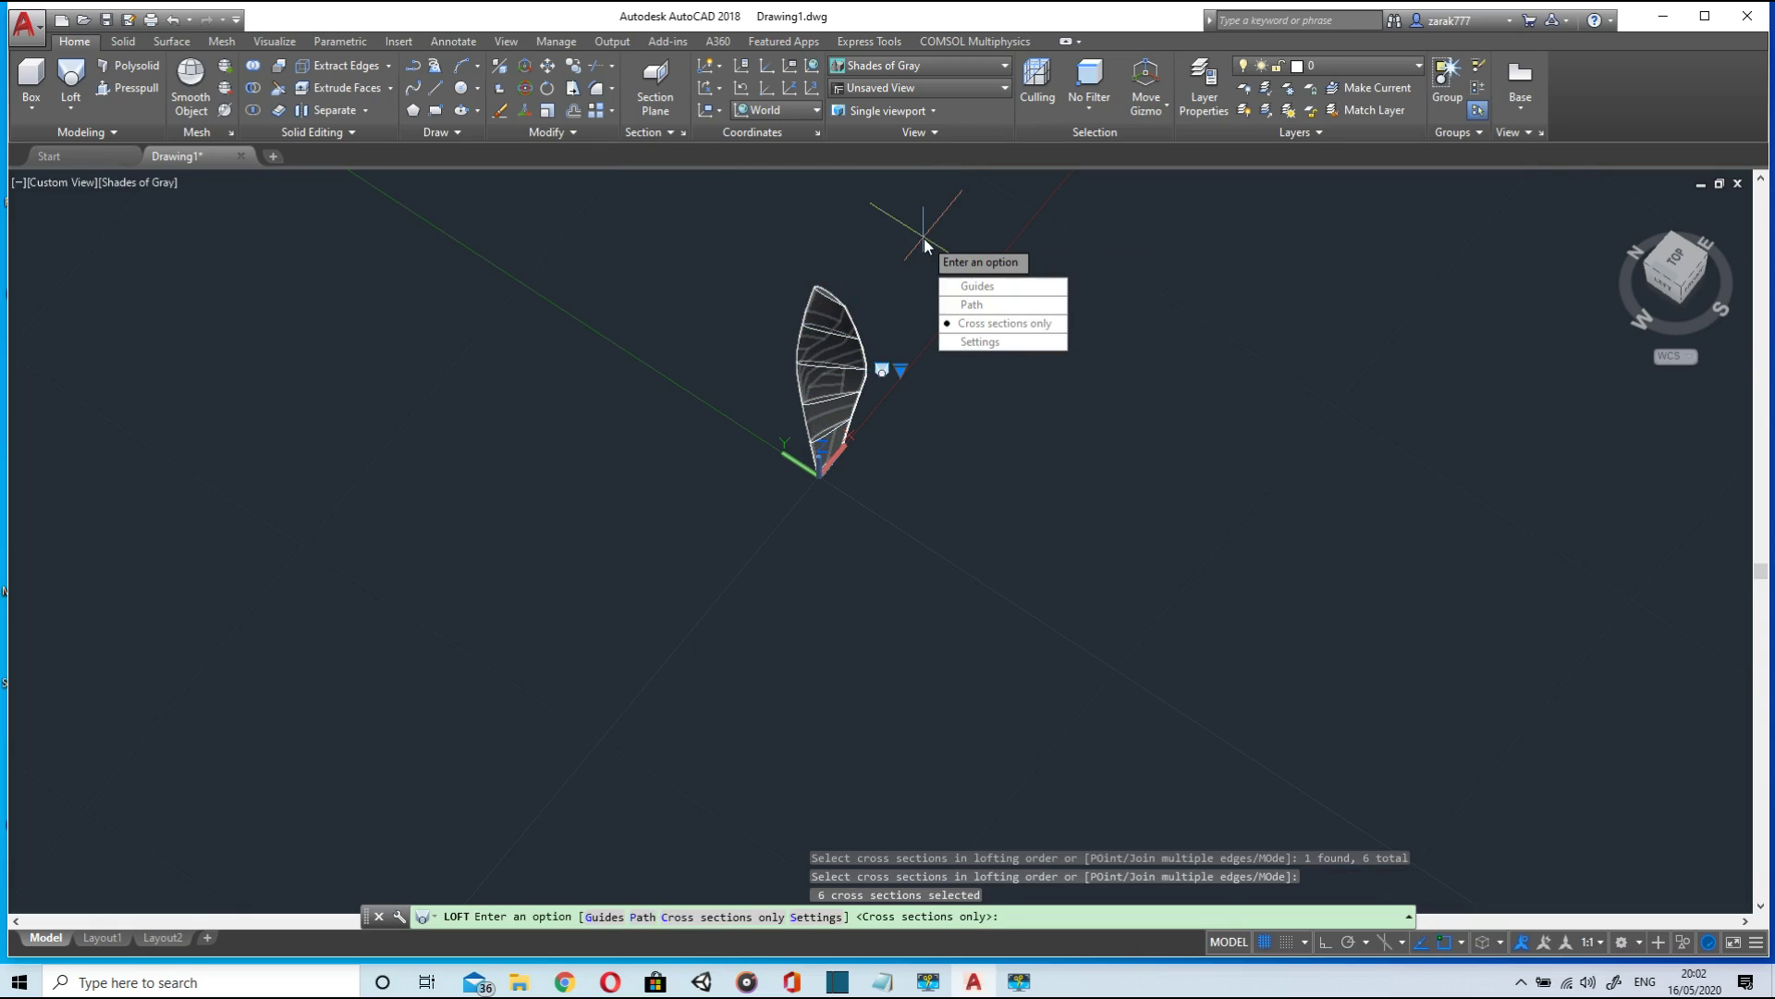
pyautogui.press('Return')
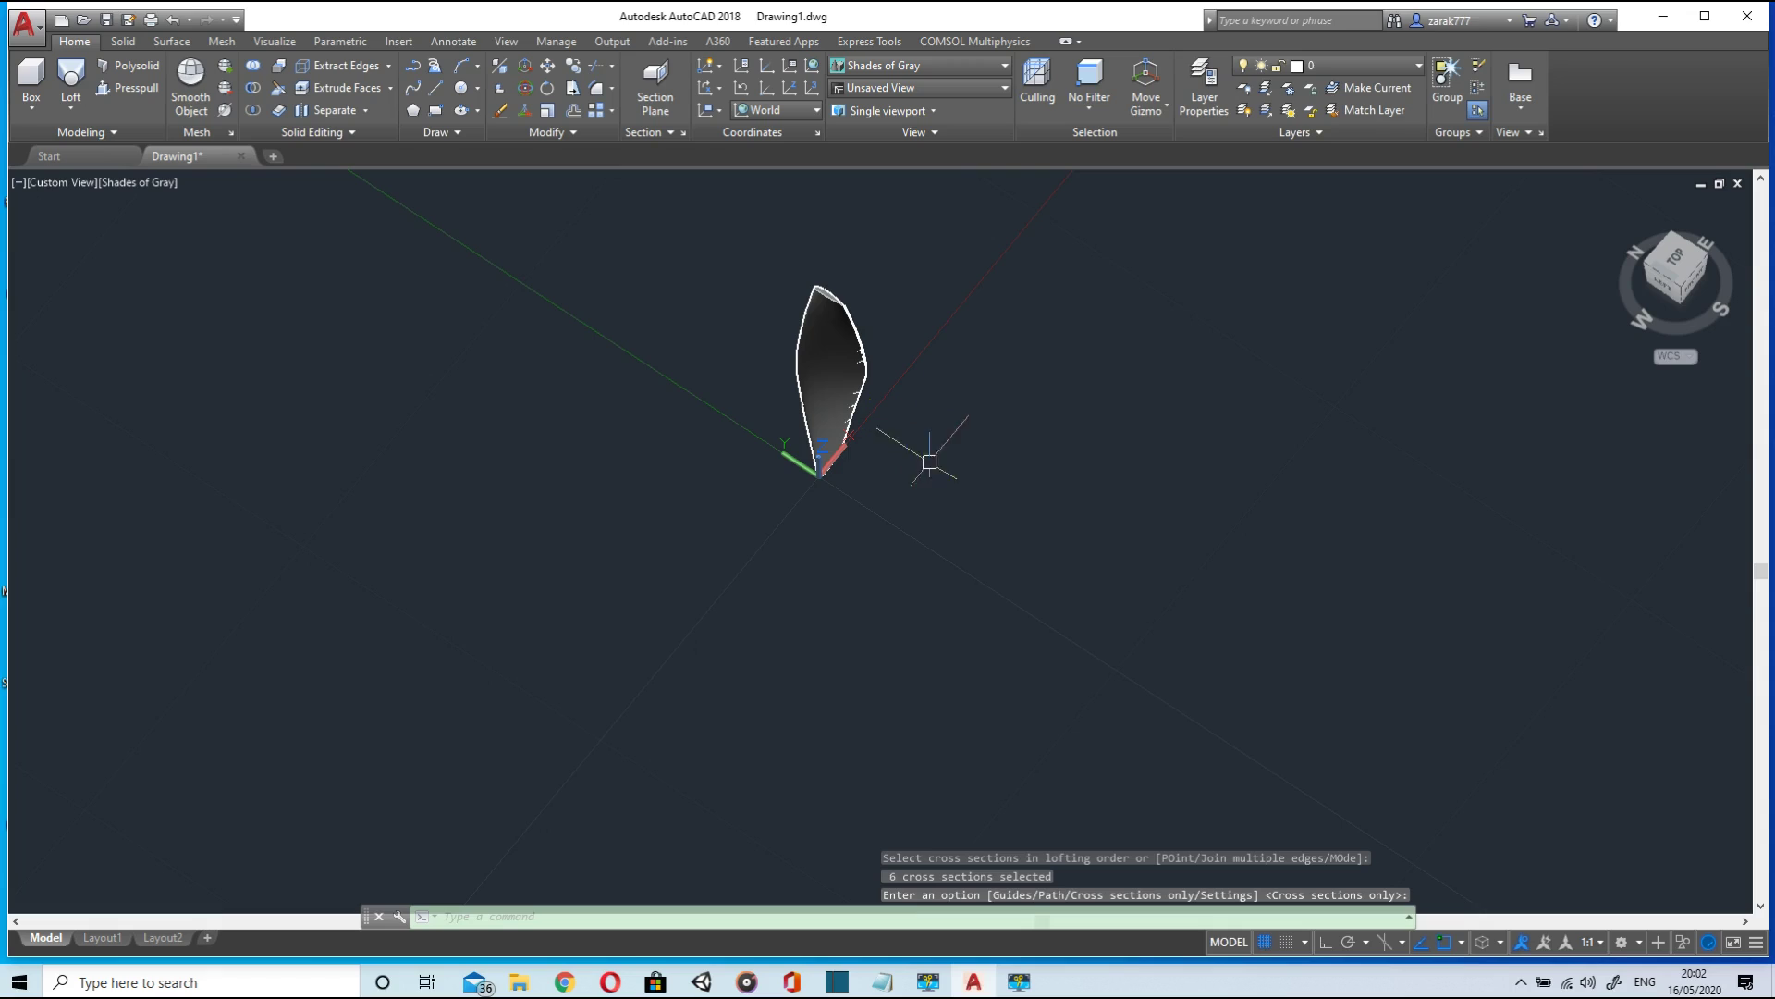
# - Zoom and orbit until the lofted blade is seen from the left side
pyautogui.scroll(-2, 952, 475)
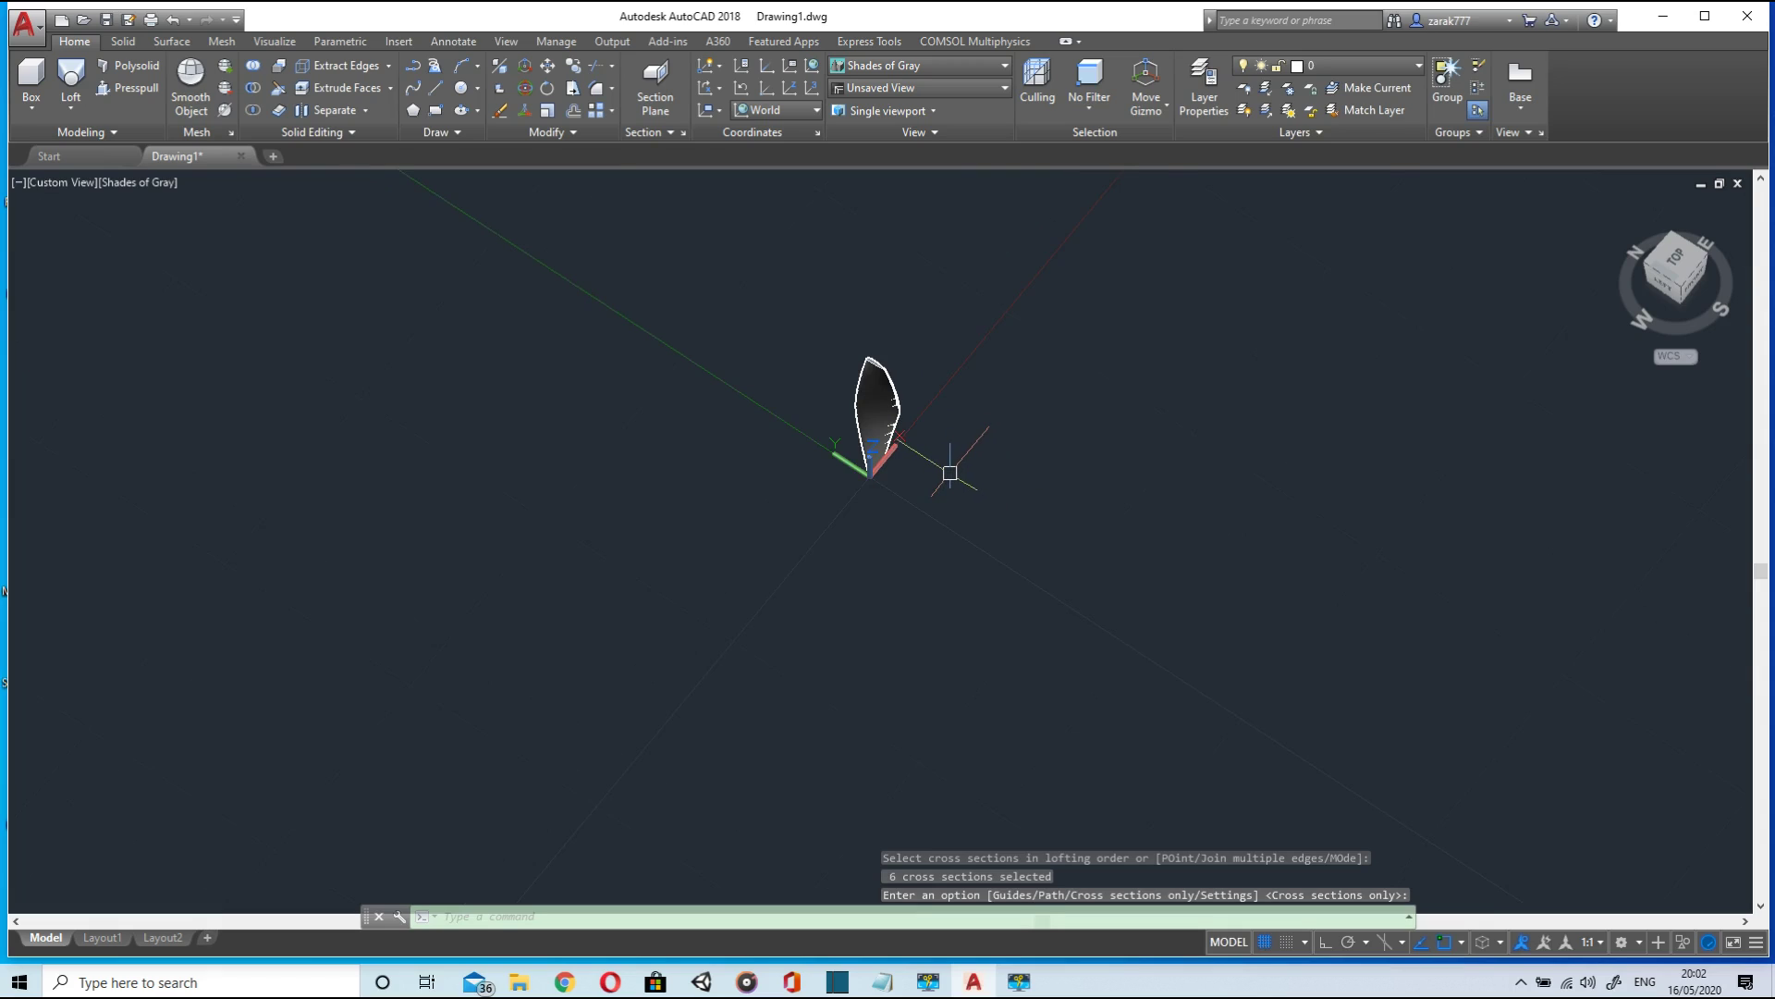
pyautogui.scroll(2, 950, 472)
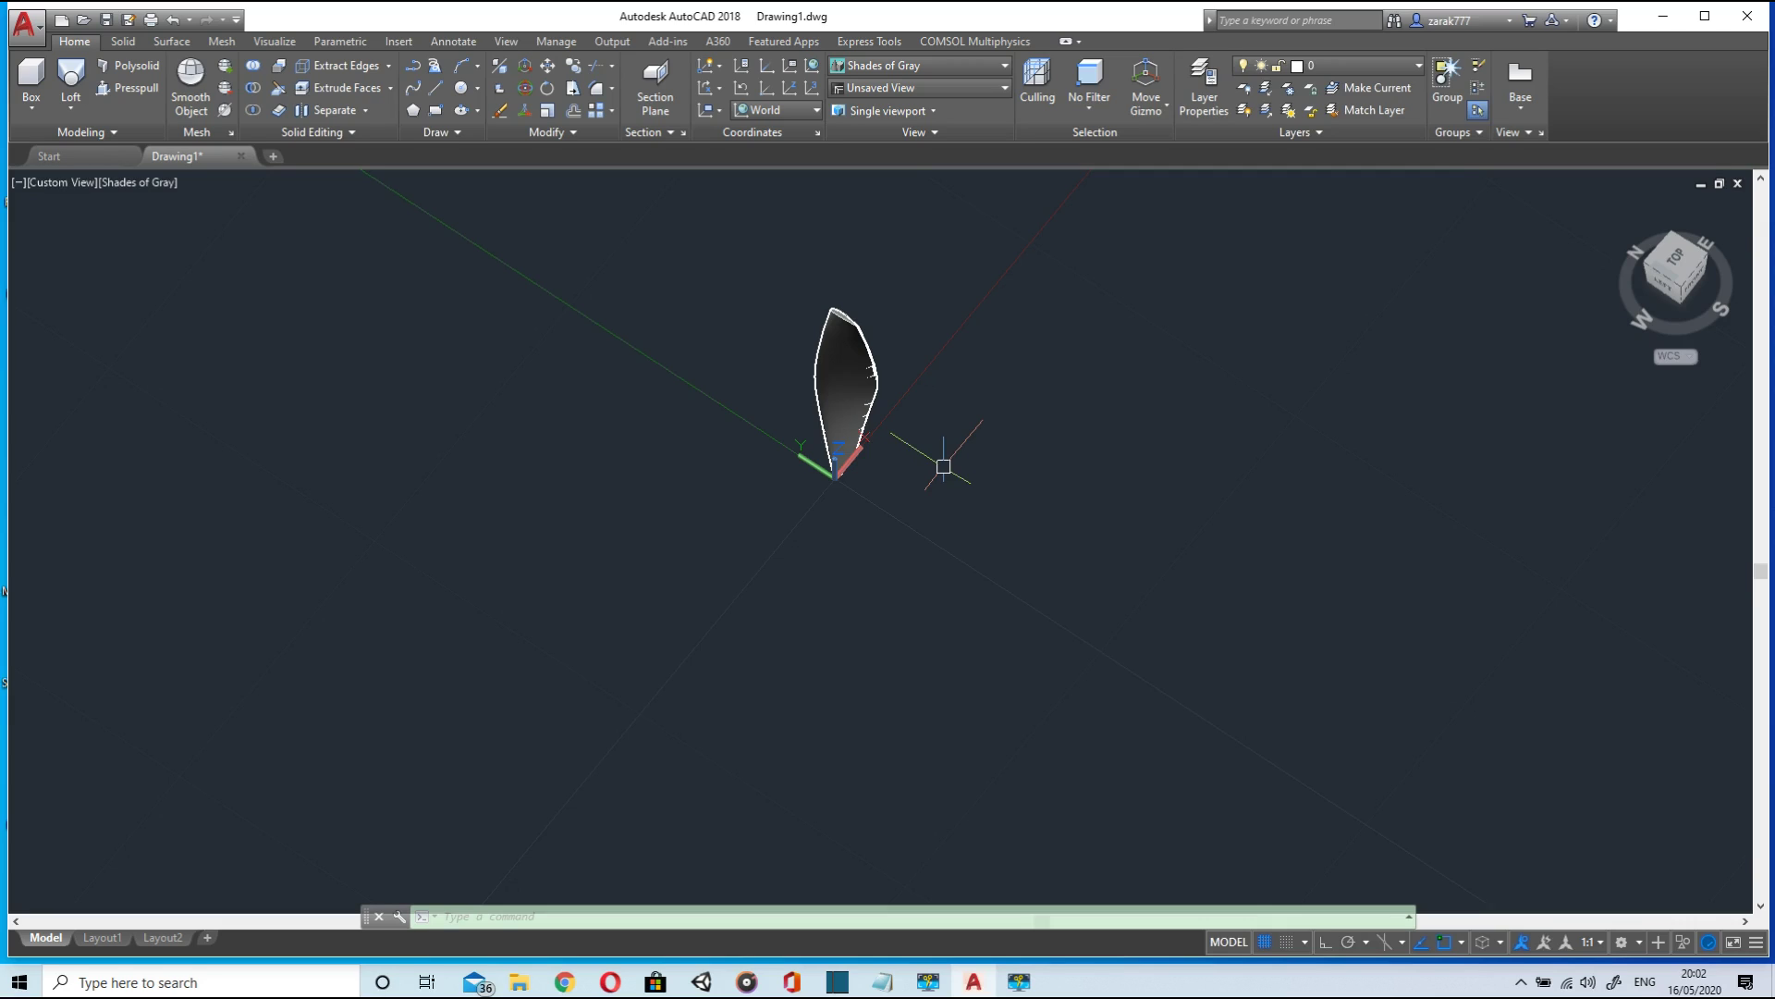
pyautogui.keyDown('shift'); pyautogui.moveTo(943, 466); pyautogui.dragTo(1099, 281, button='middle'); pyautogui.keyUp('shift')
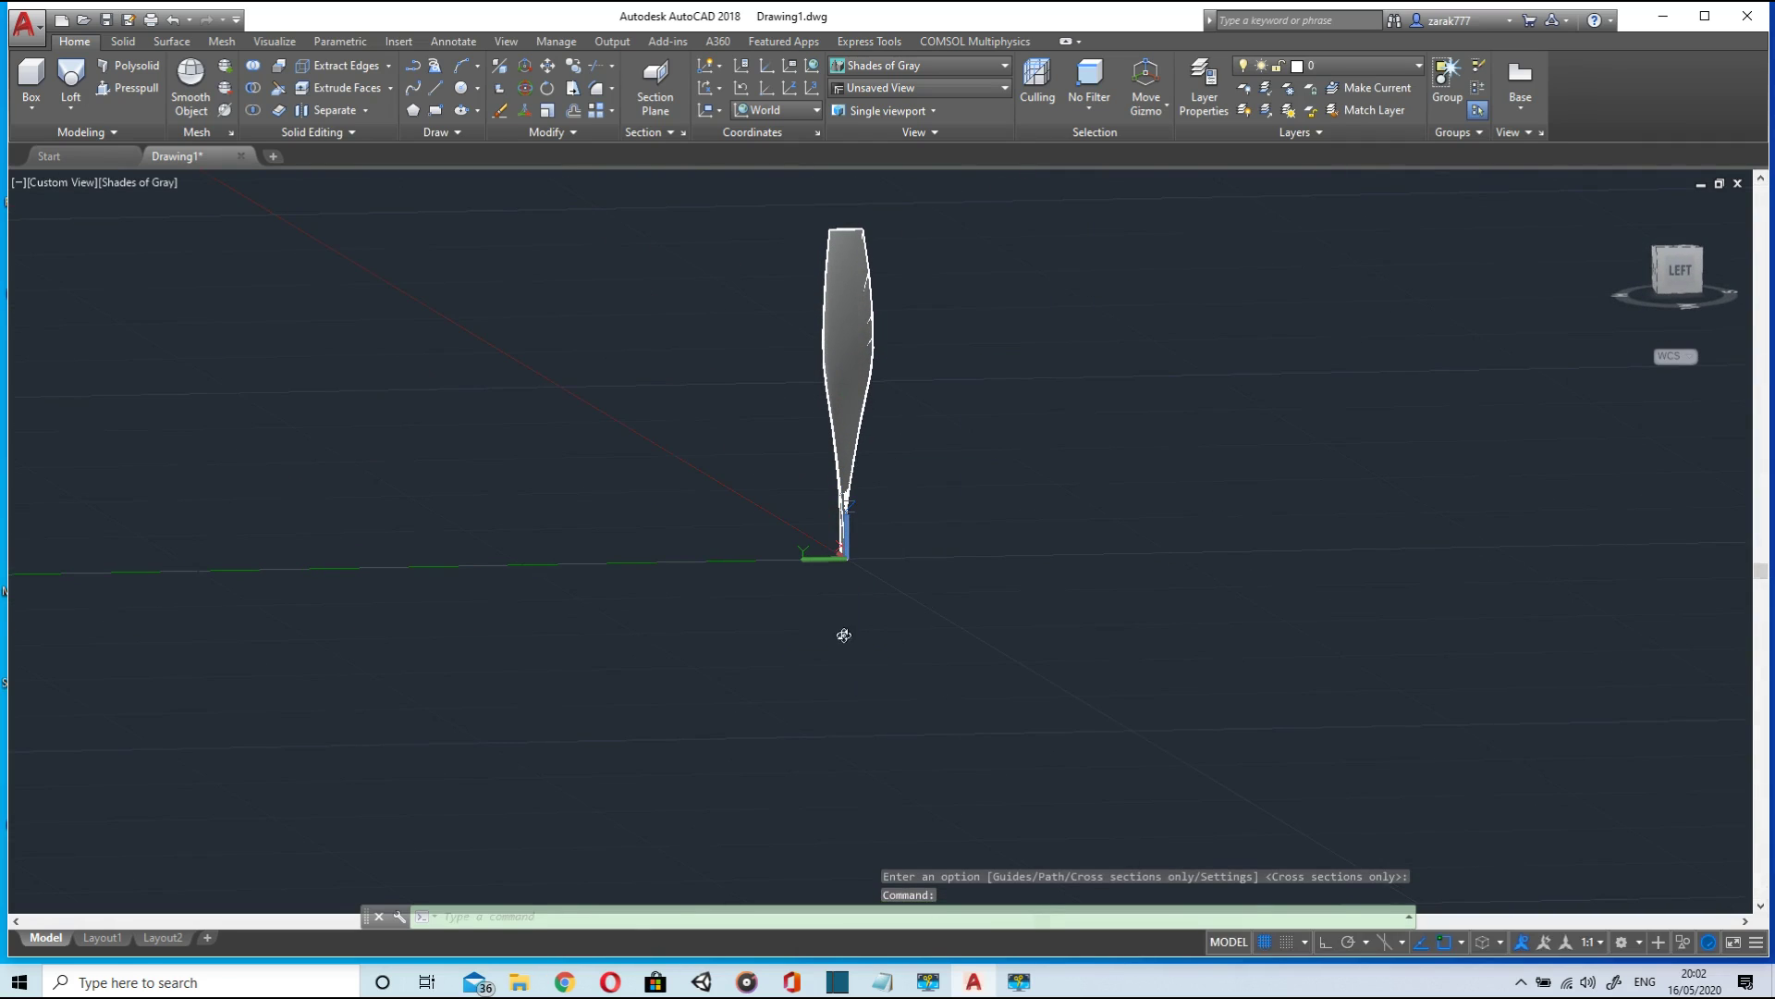
pyautogui.keyDown('shift'); pyautogui.moveTo(844, 634); pyautogui.dragTo(891, 285, button='middle'); pyautogui.keyUp('shift')
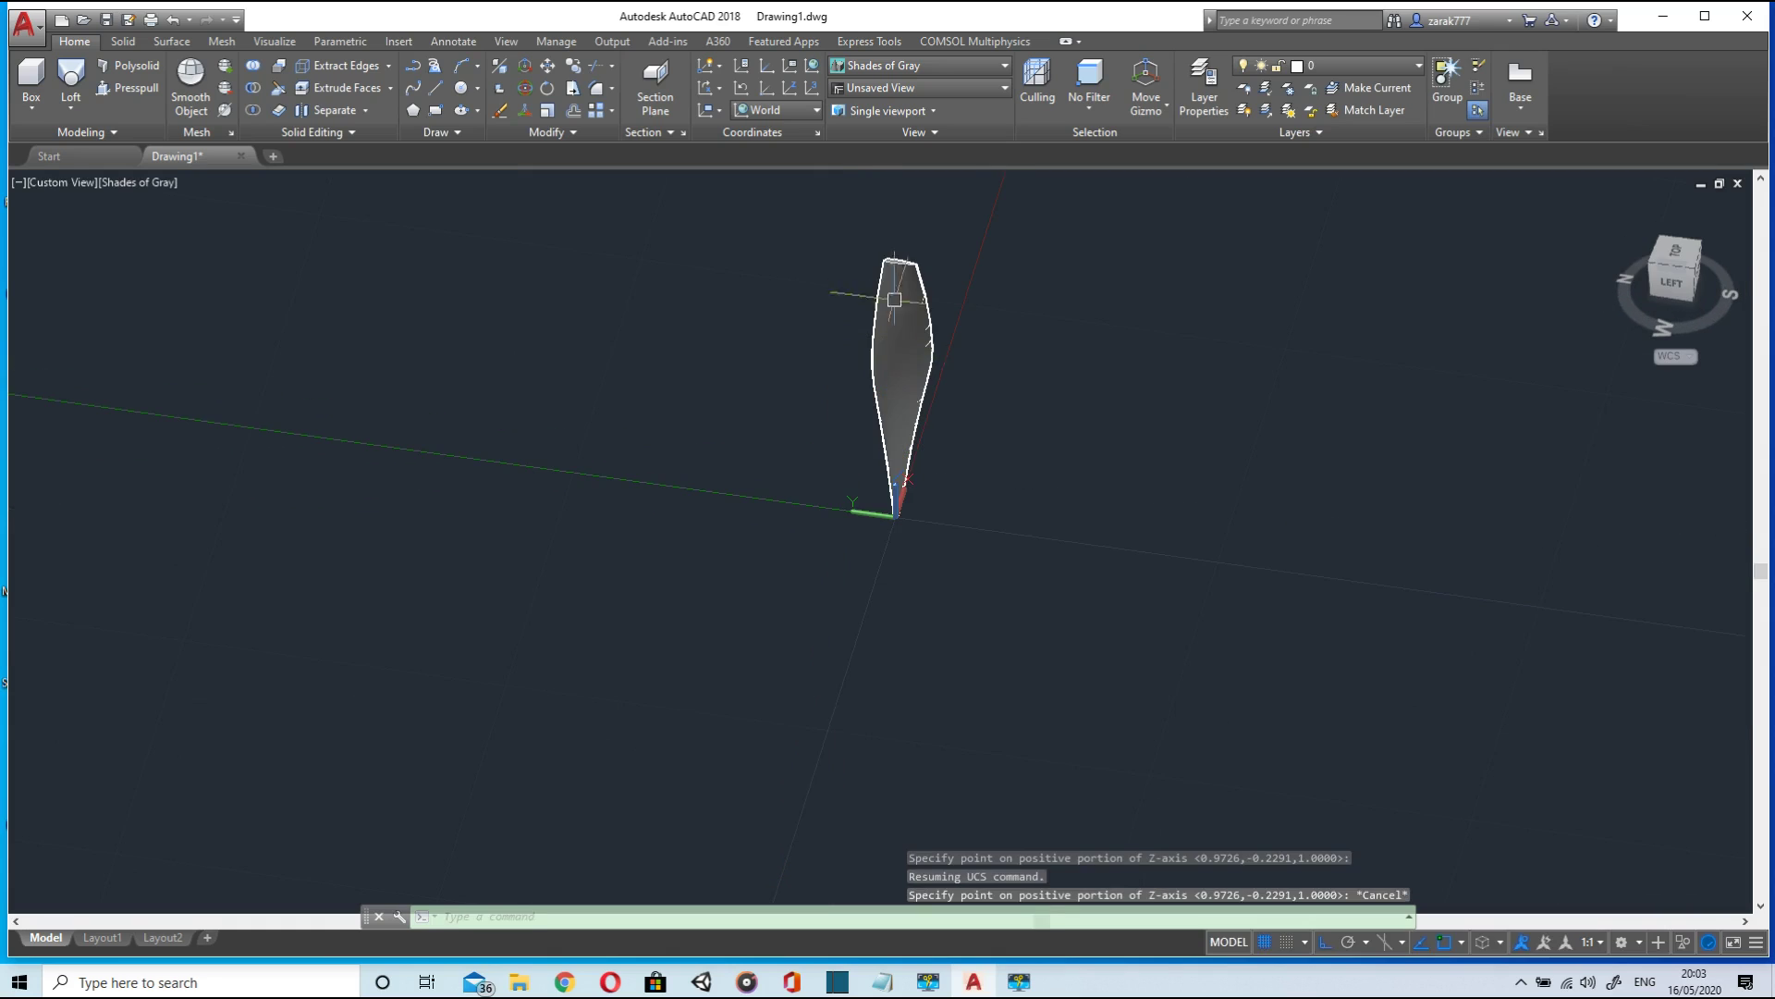
# - Place the UCS origin at the blade's root tip and redefine its Z-axis direction
pyautogui.click(789, 88)
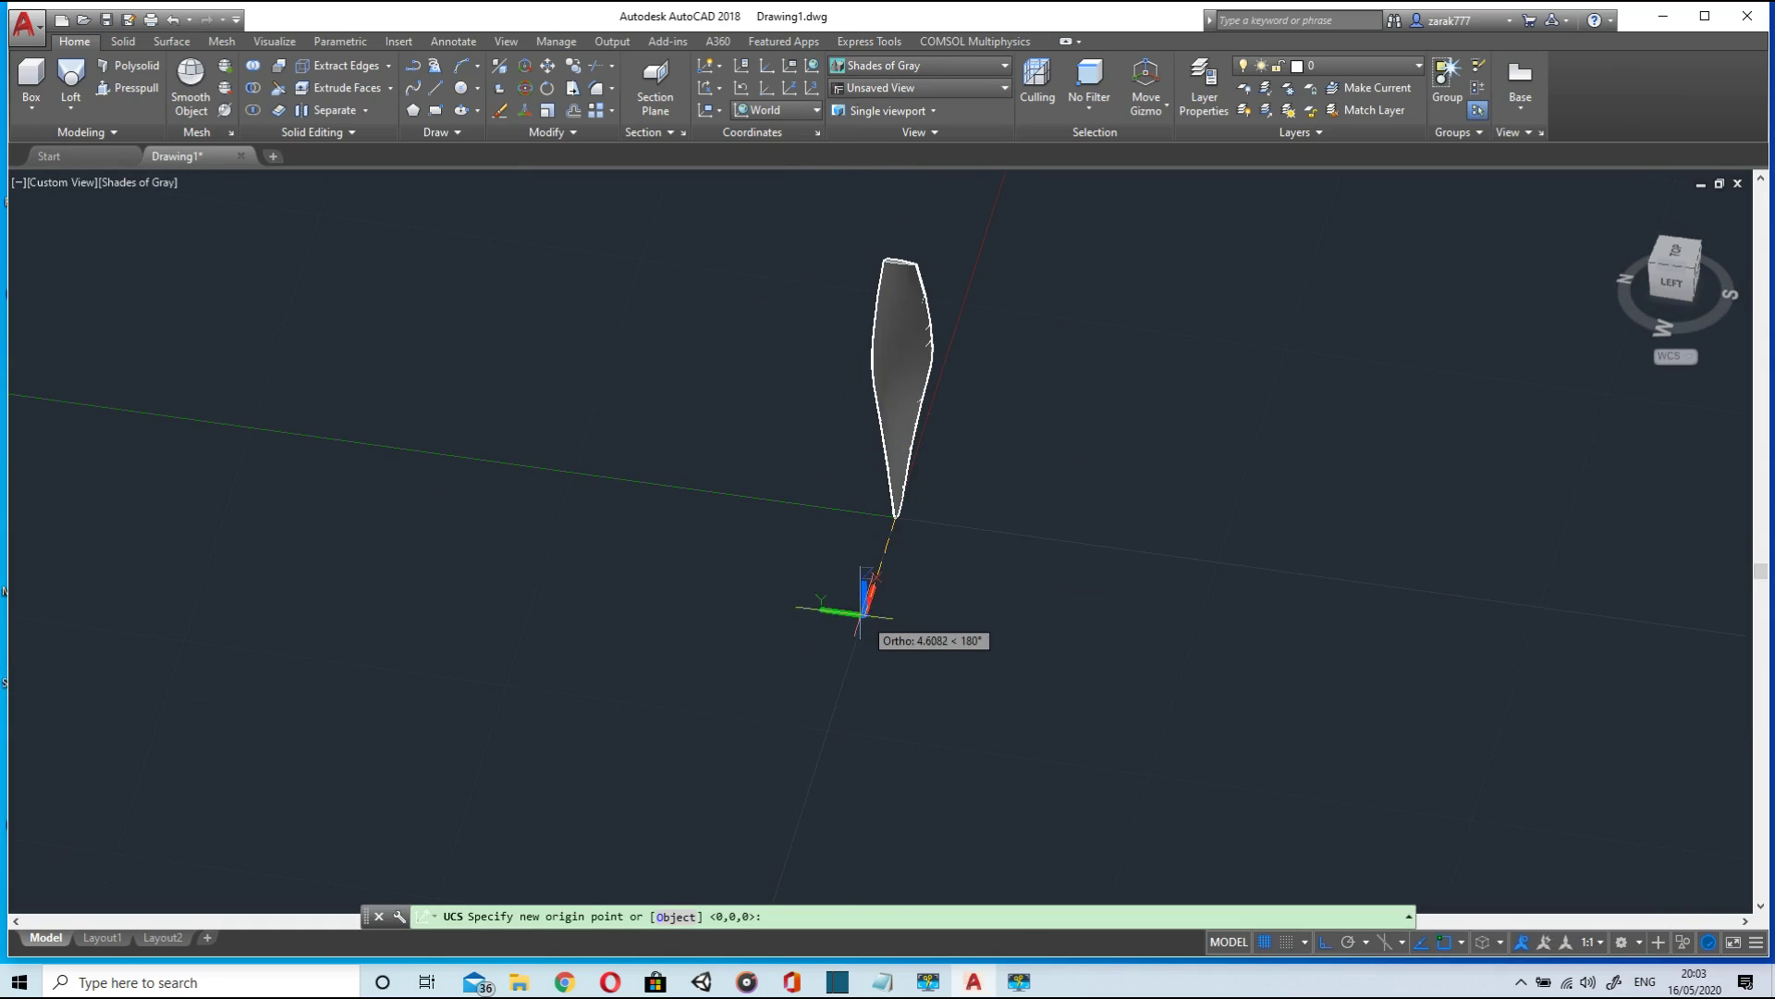
pyautogui.click(861, 613)
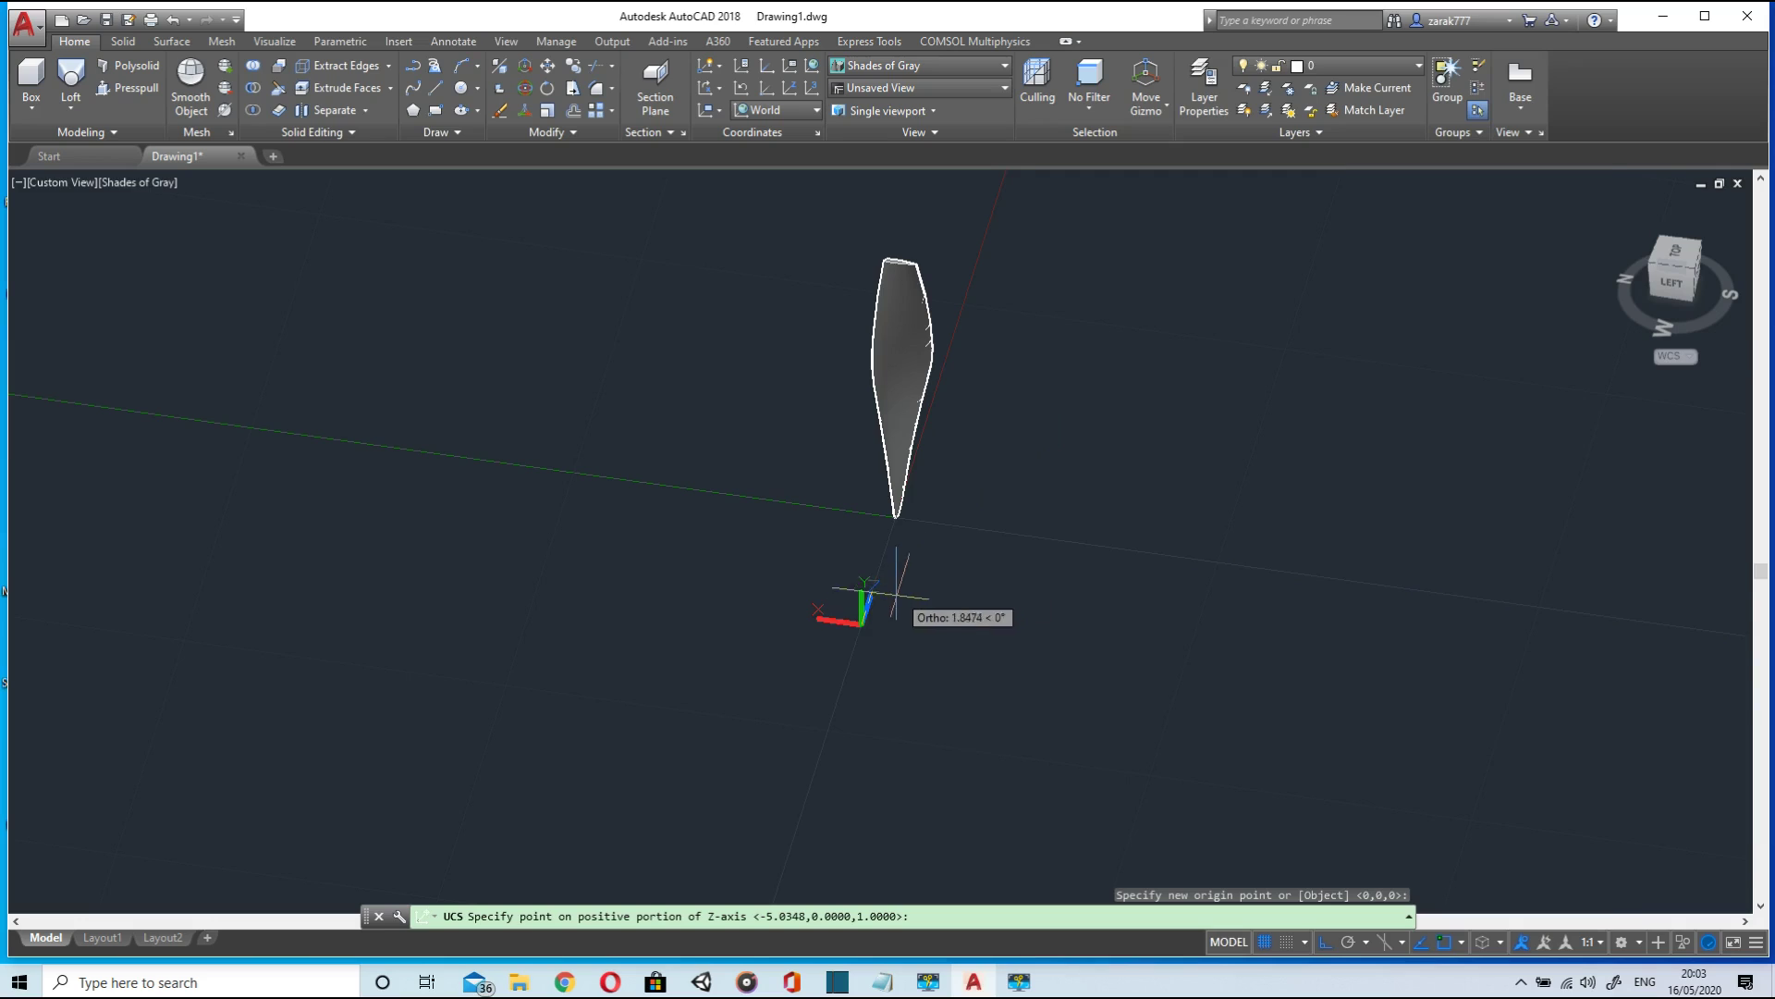
pyautogui.click(823, 666)
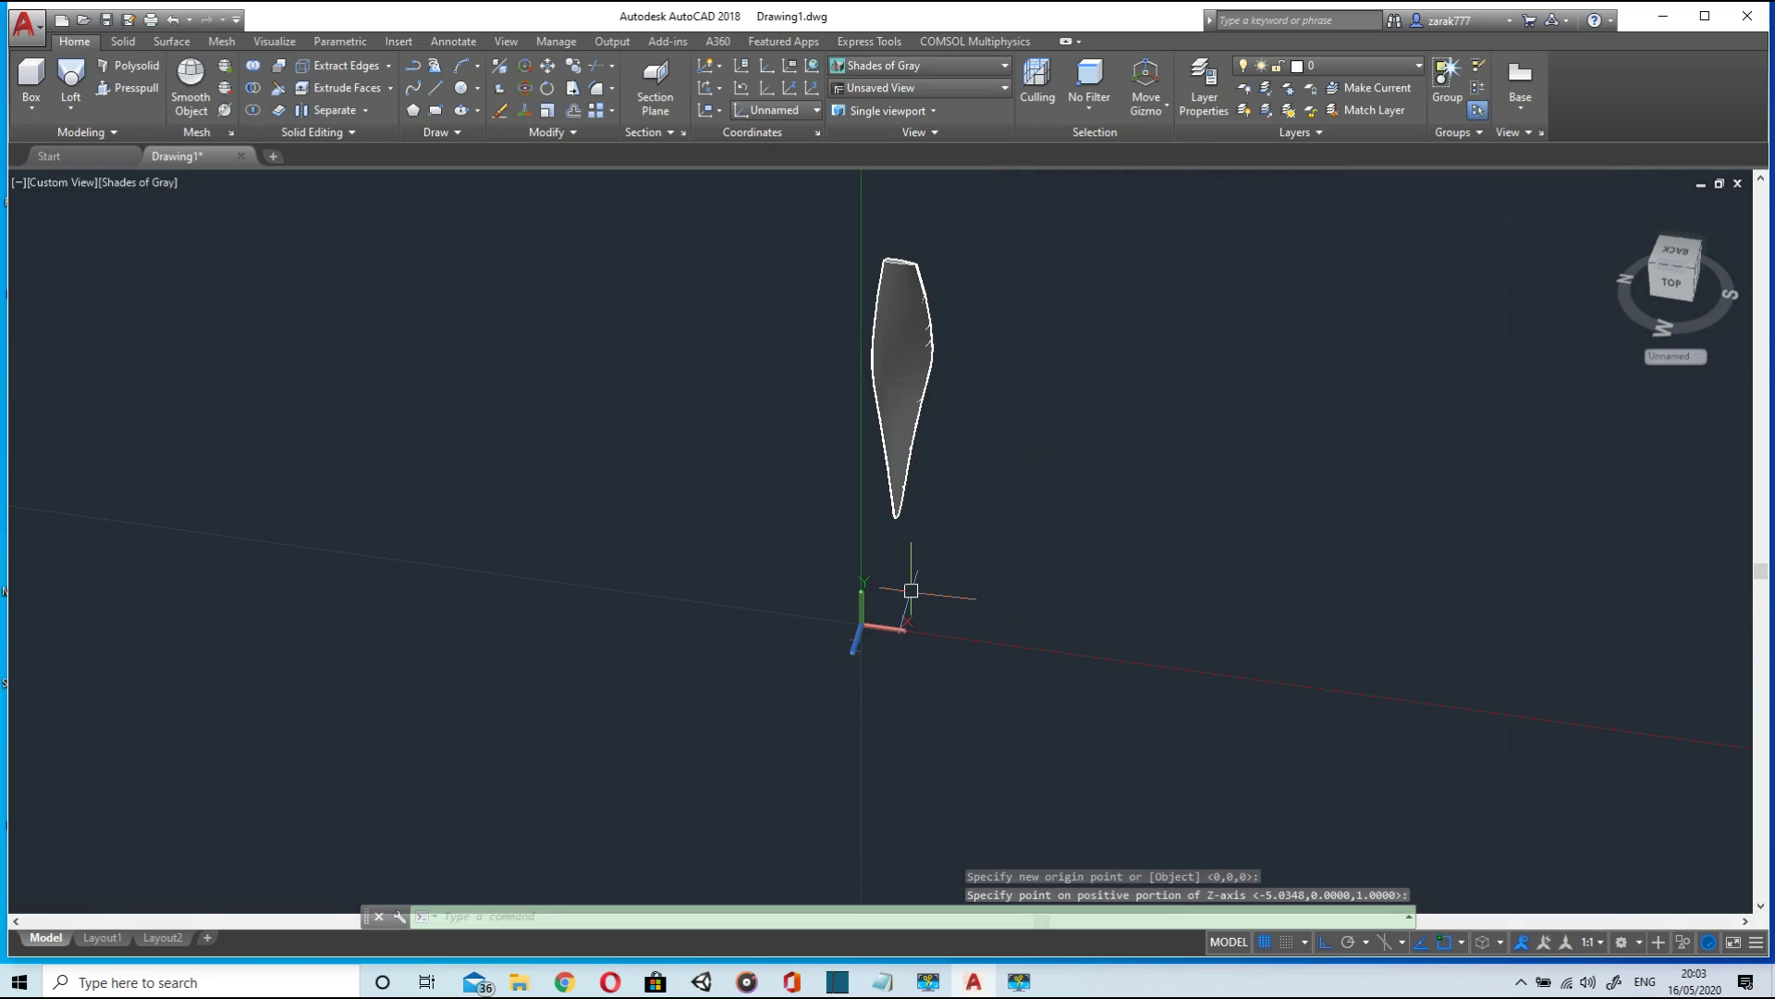
pyautogui.hotkey('ctrl', 'z')
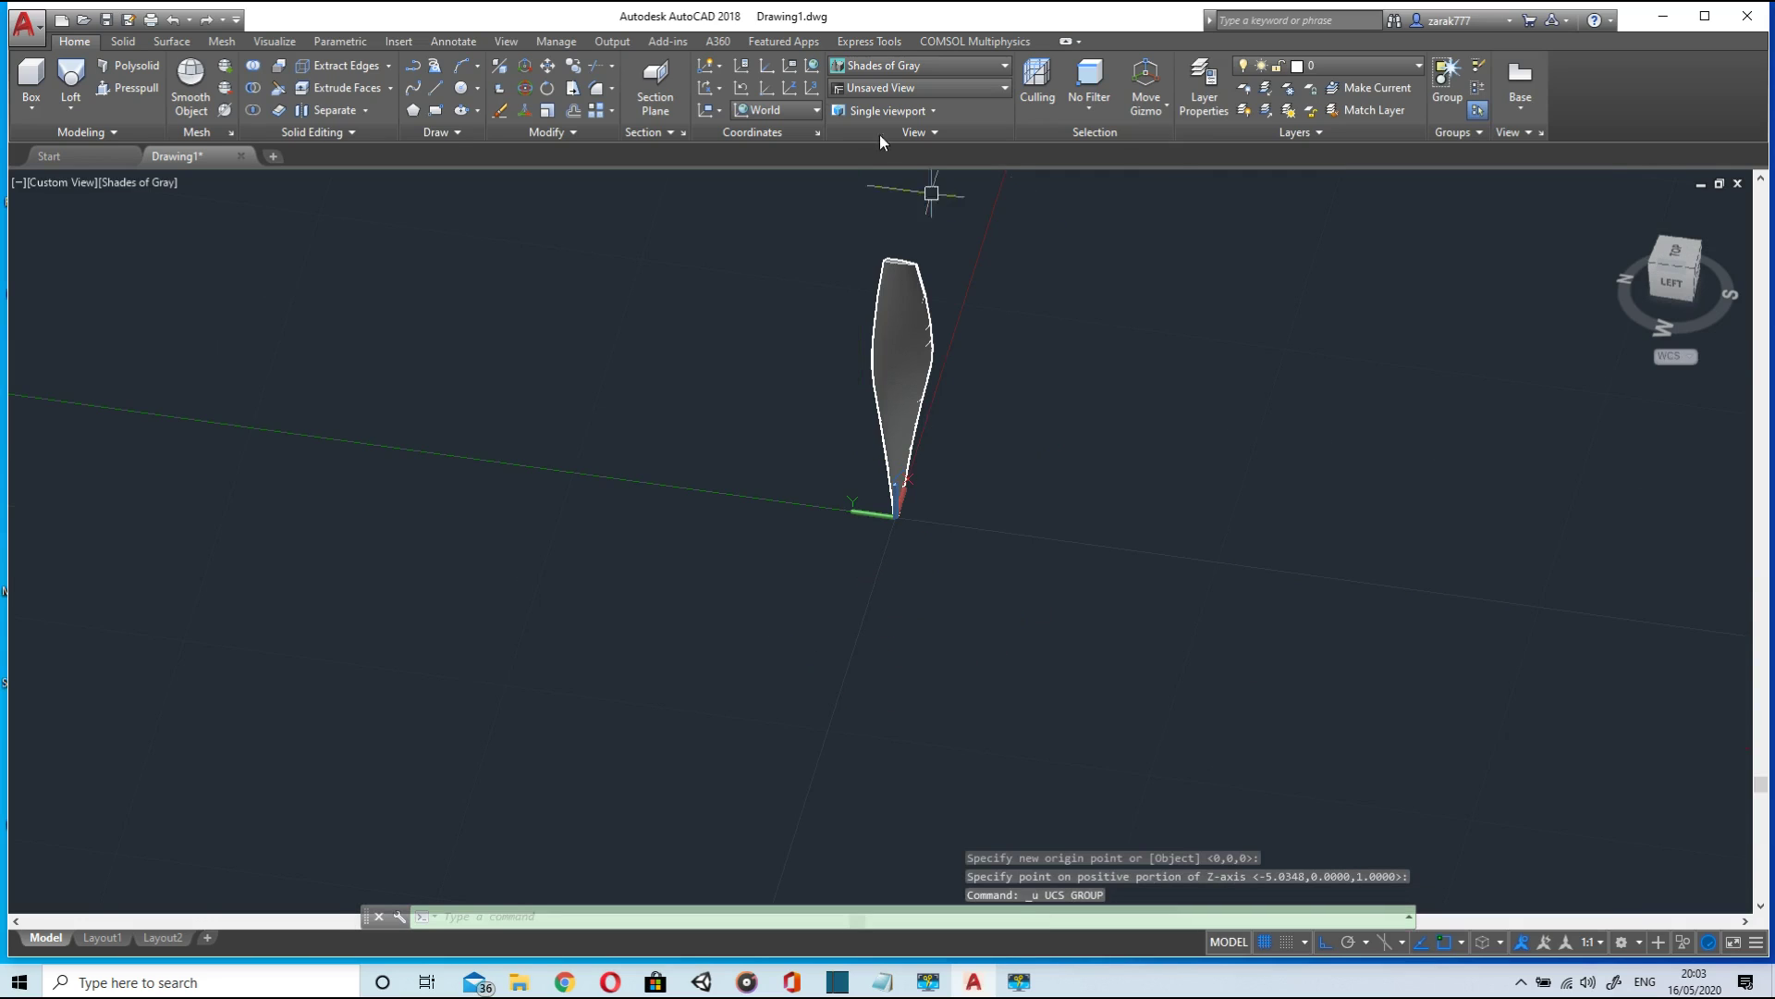
pyautogui.click(790, 88)
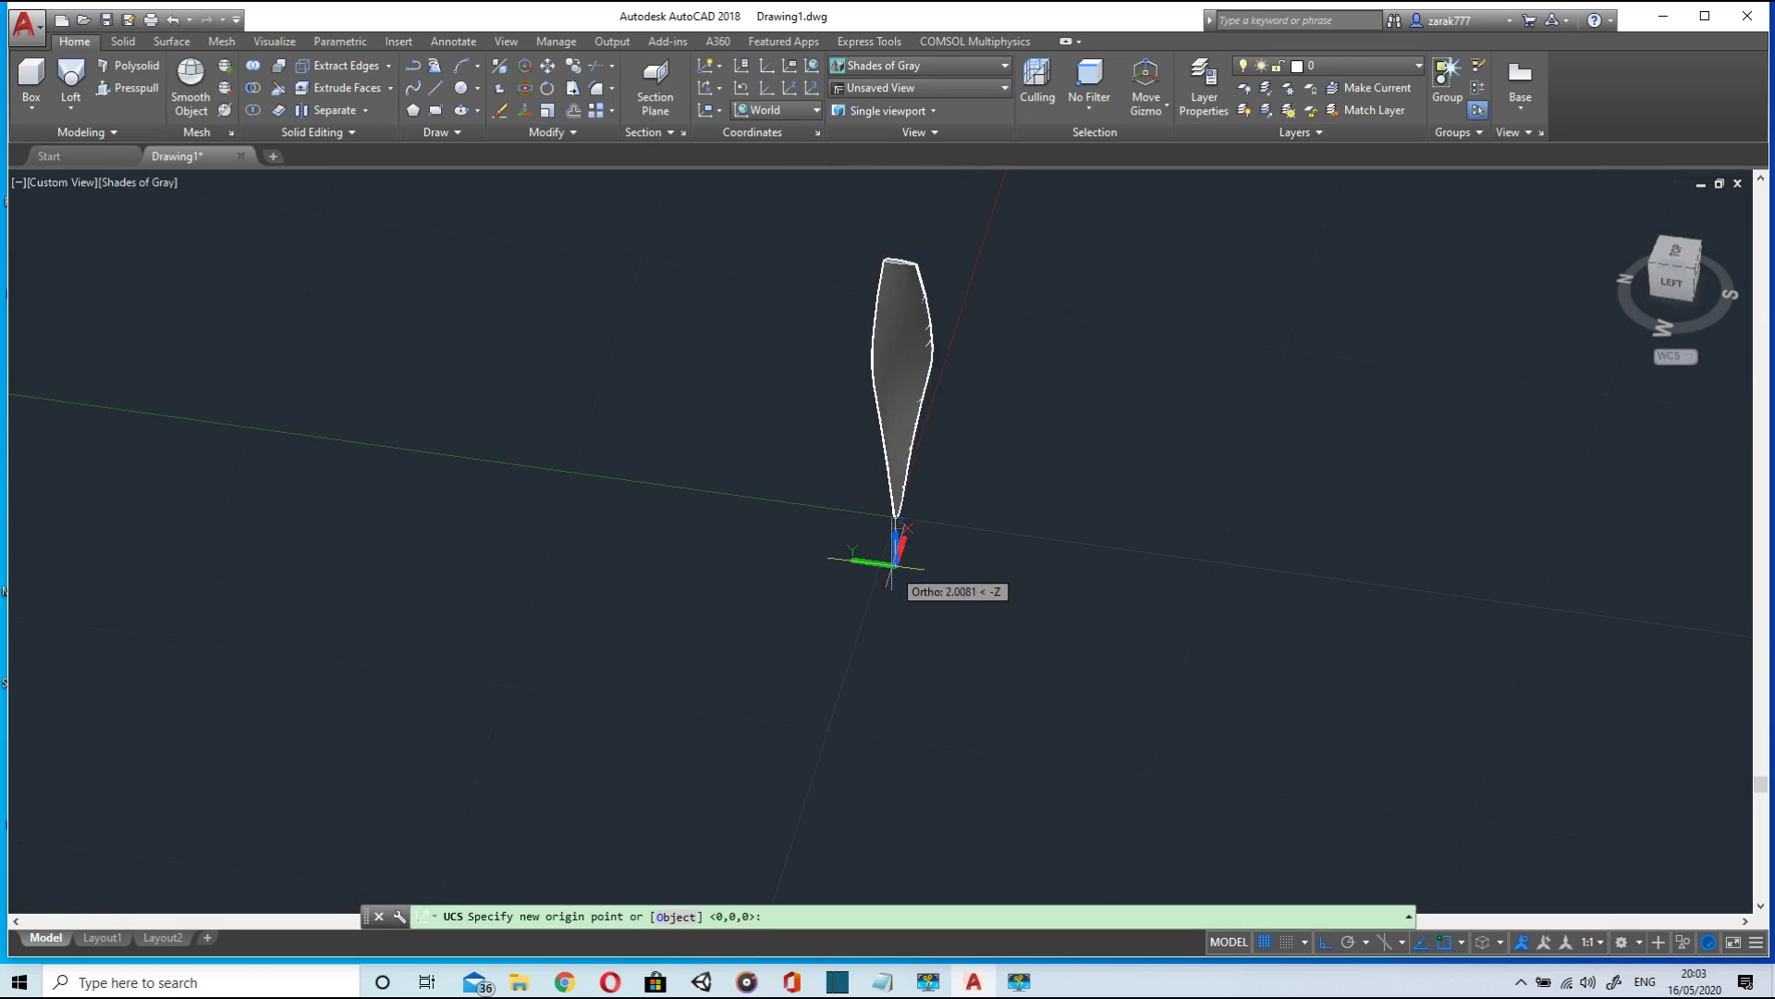
pyautogui.moveTo(901, 566); pyautogui.dragTo(925, 277, button='middle')
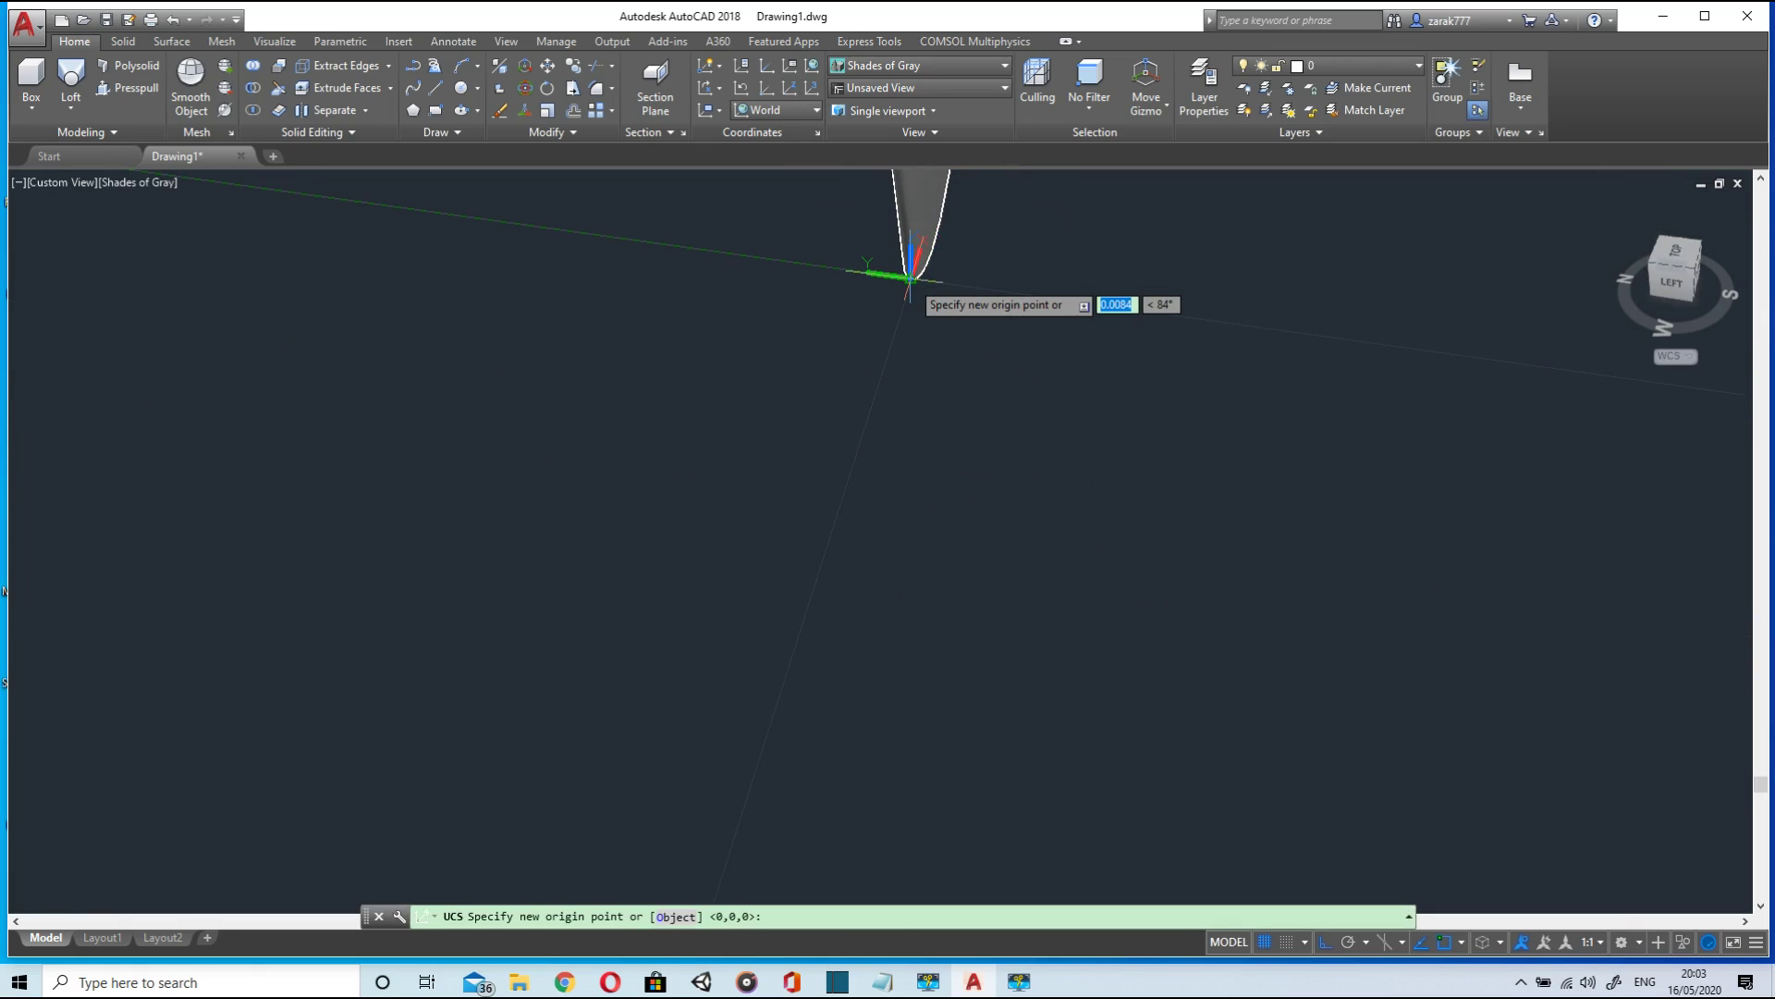
pyautogui.click(910, 276)
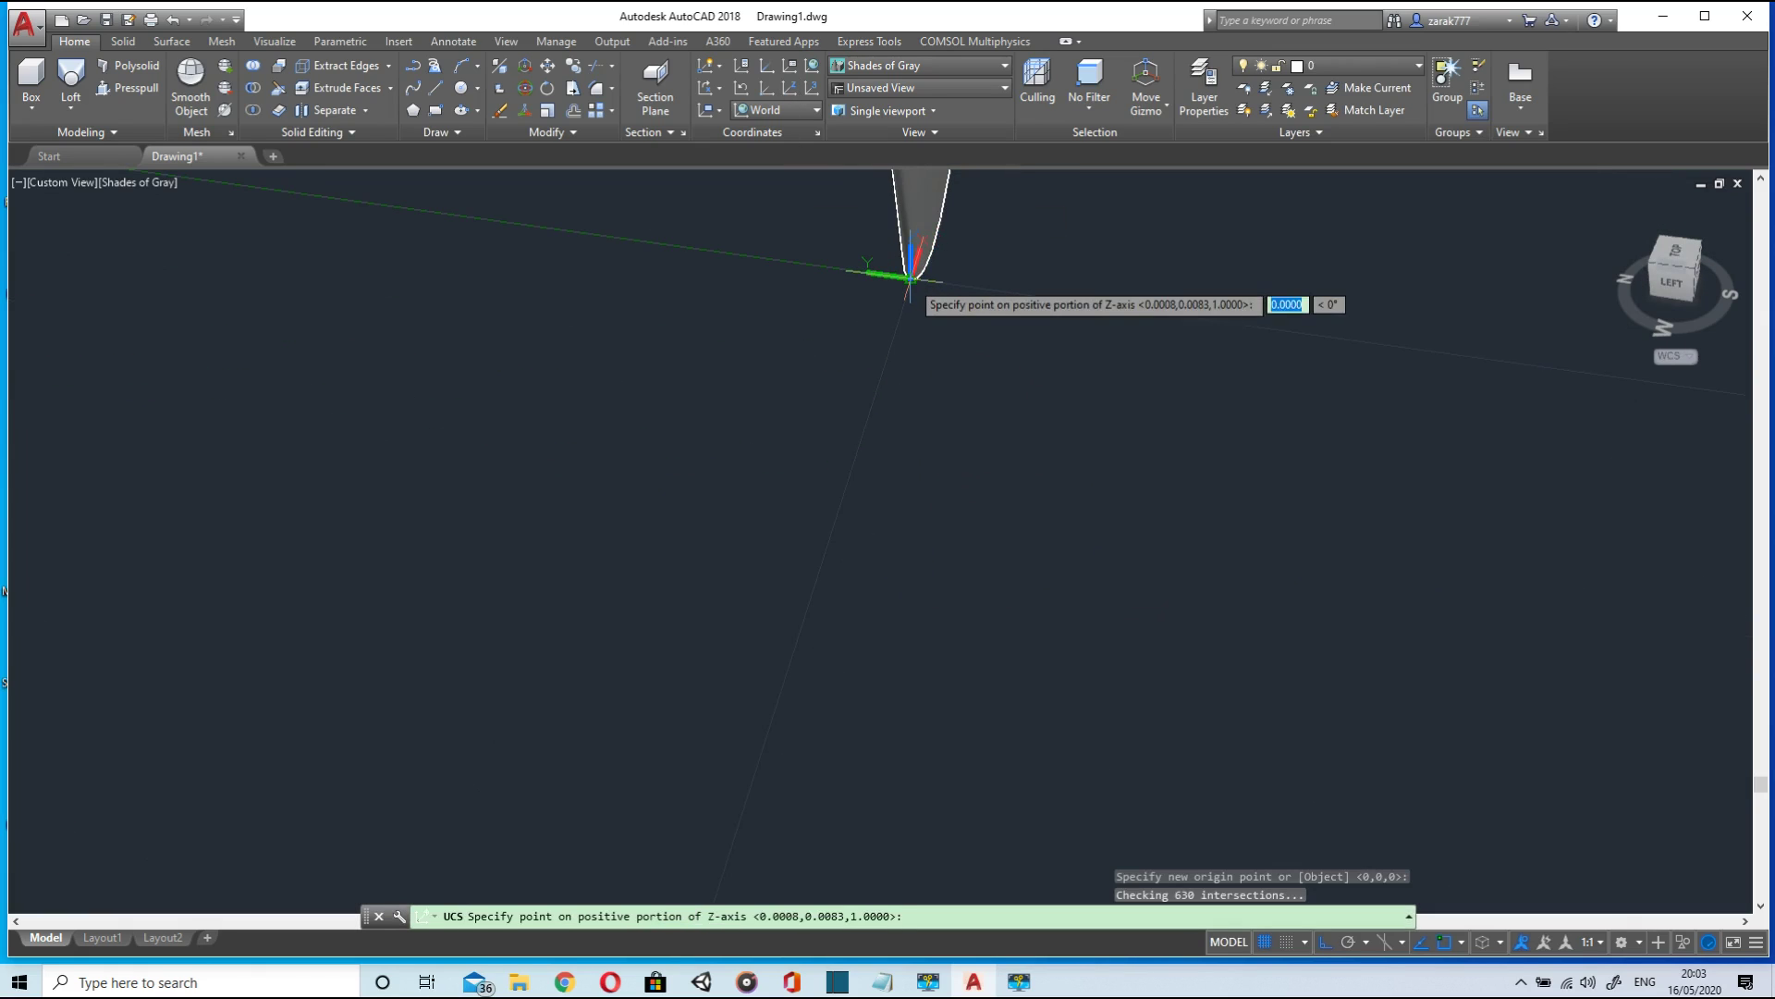
pyautogui.click(869, 402)
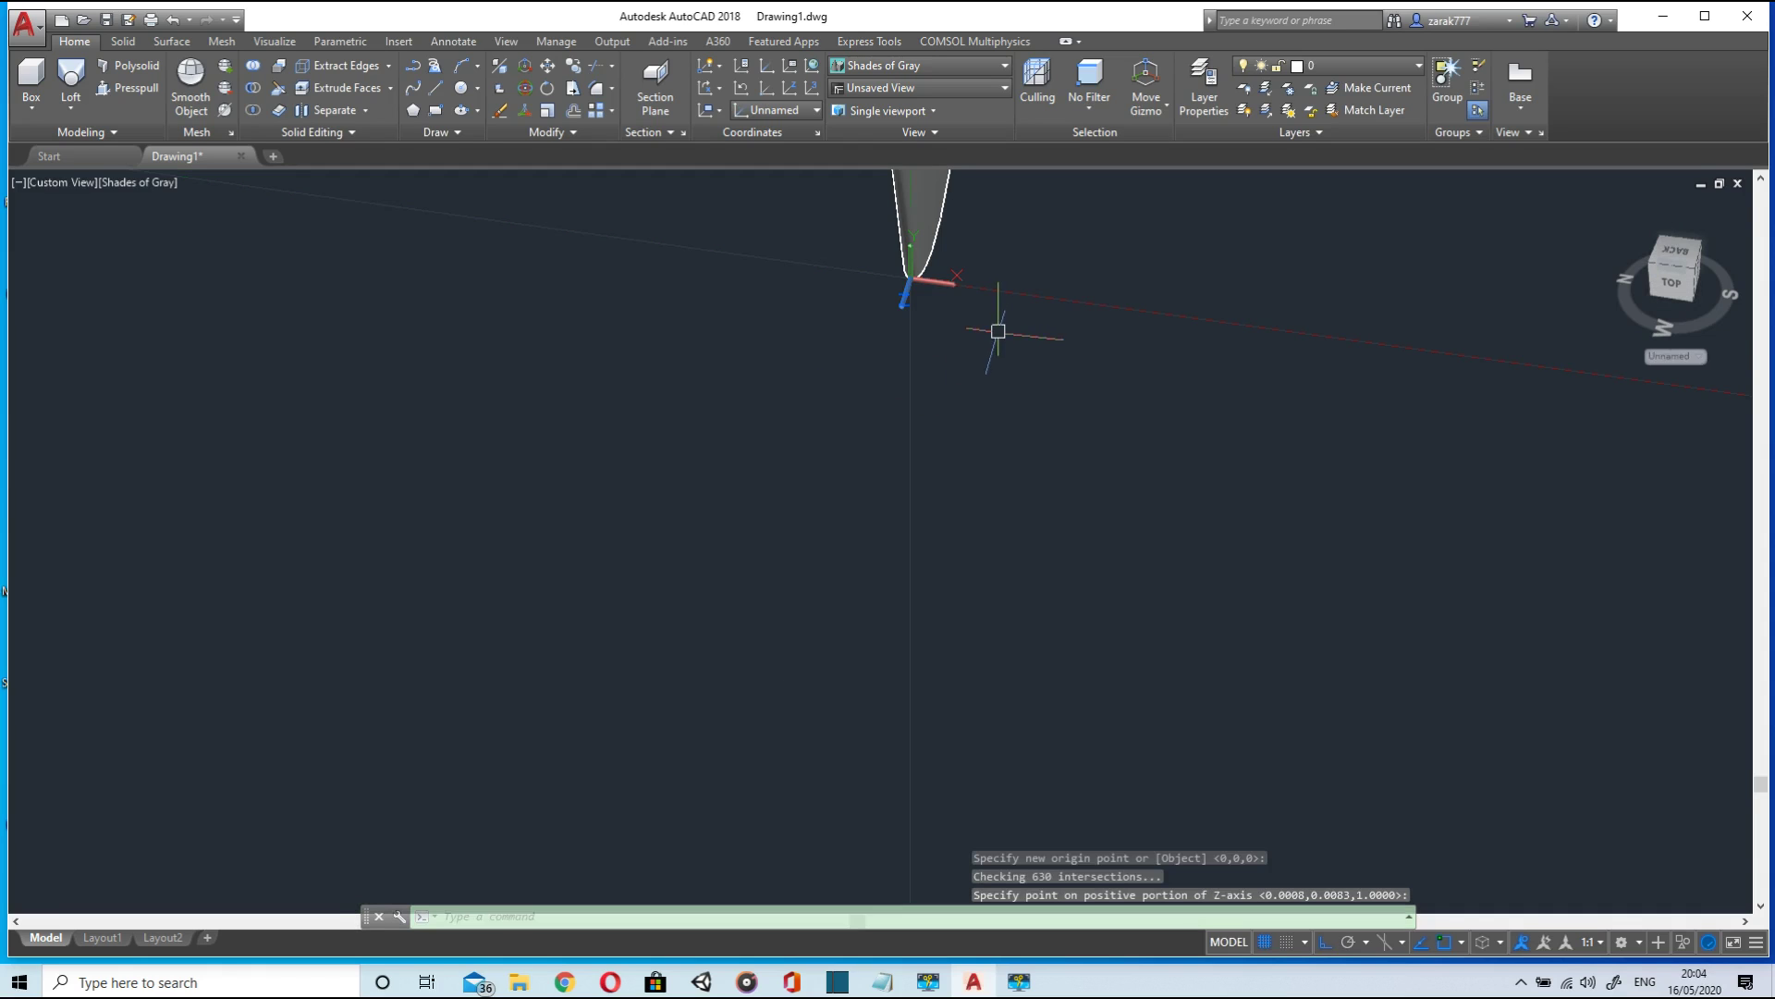
pyautogui.keyDown('shift'); pyautogui.moveTo(999, 331); pyautogui.dragTo(793, 578, button='middle'); pyautogui.keyUp('shift')
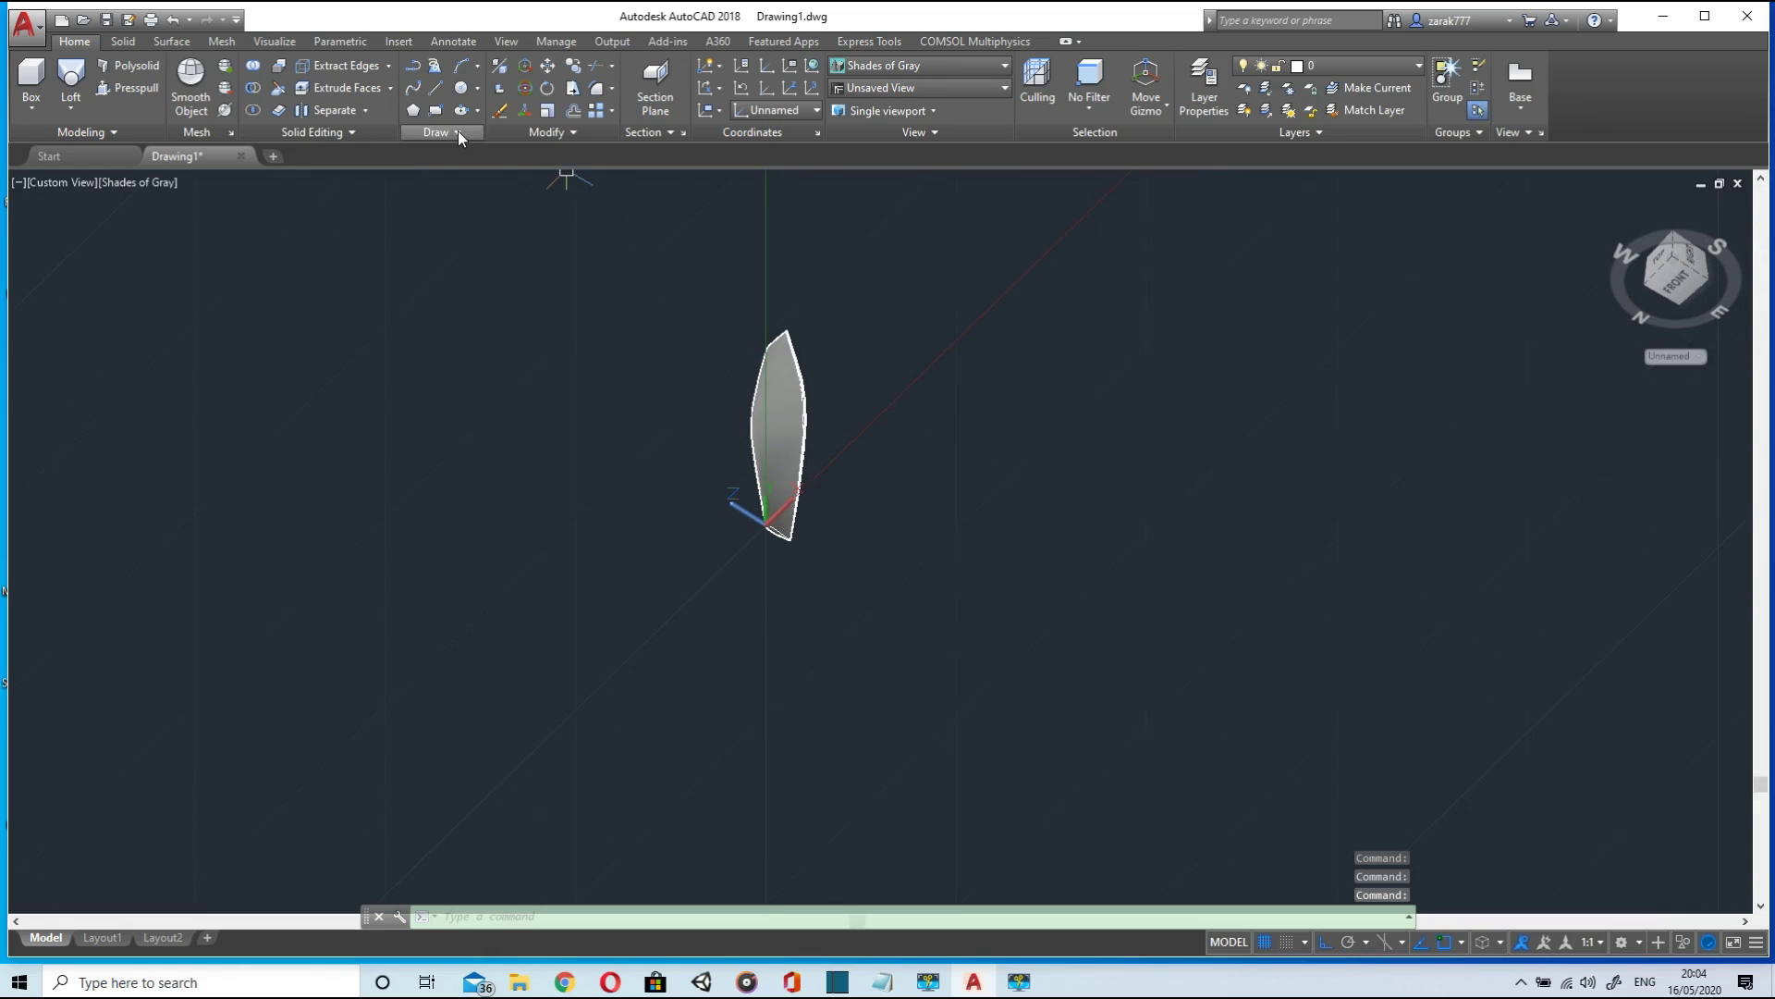
# - Start Mirror and select the lofted blade
pyautogui.click(588, 133)
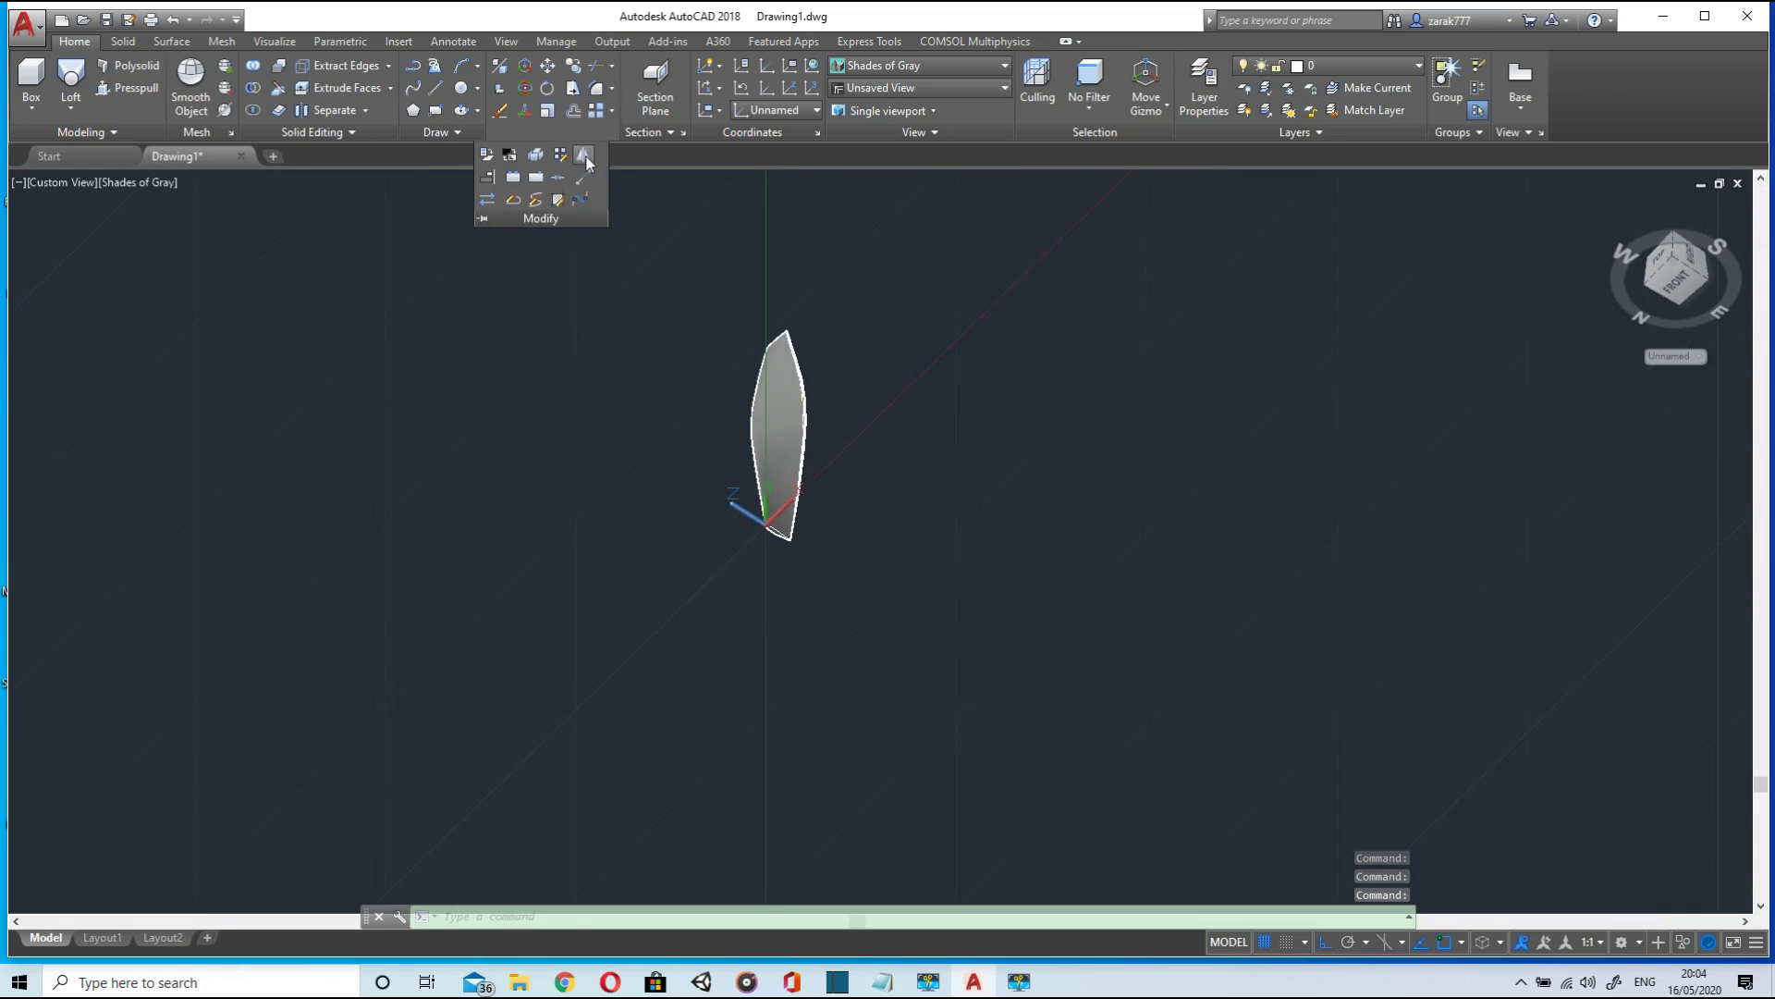
pyautogui.click(586, 163)
pyautogui.scroll(3, 795, 518)
pyautogui.click(788, 422)
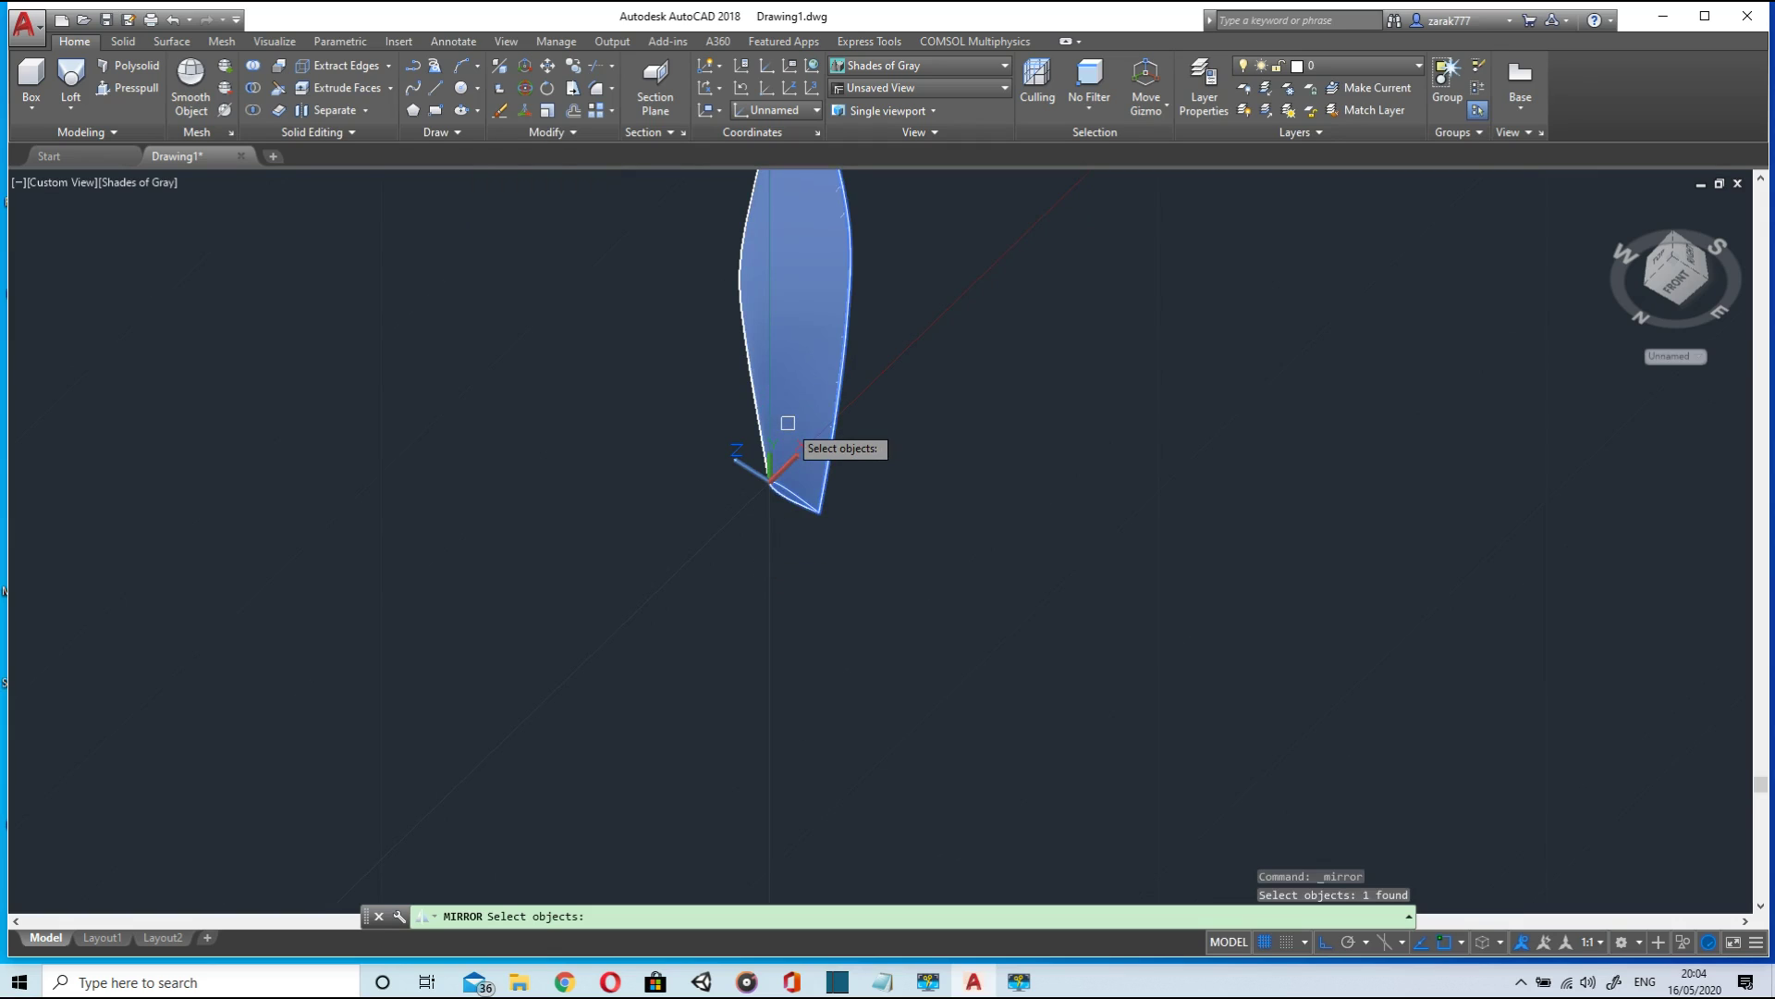
pyautogui.press('Return')
pyautogui.scroll(2, 764, 506)
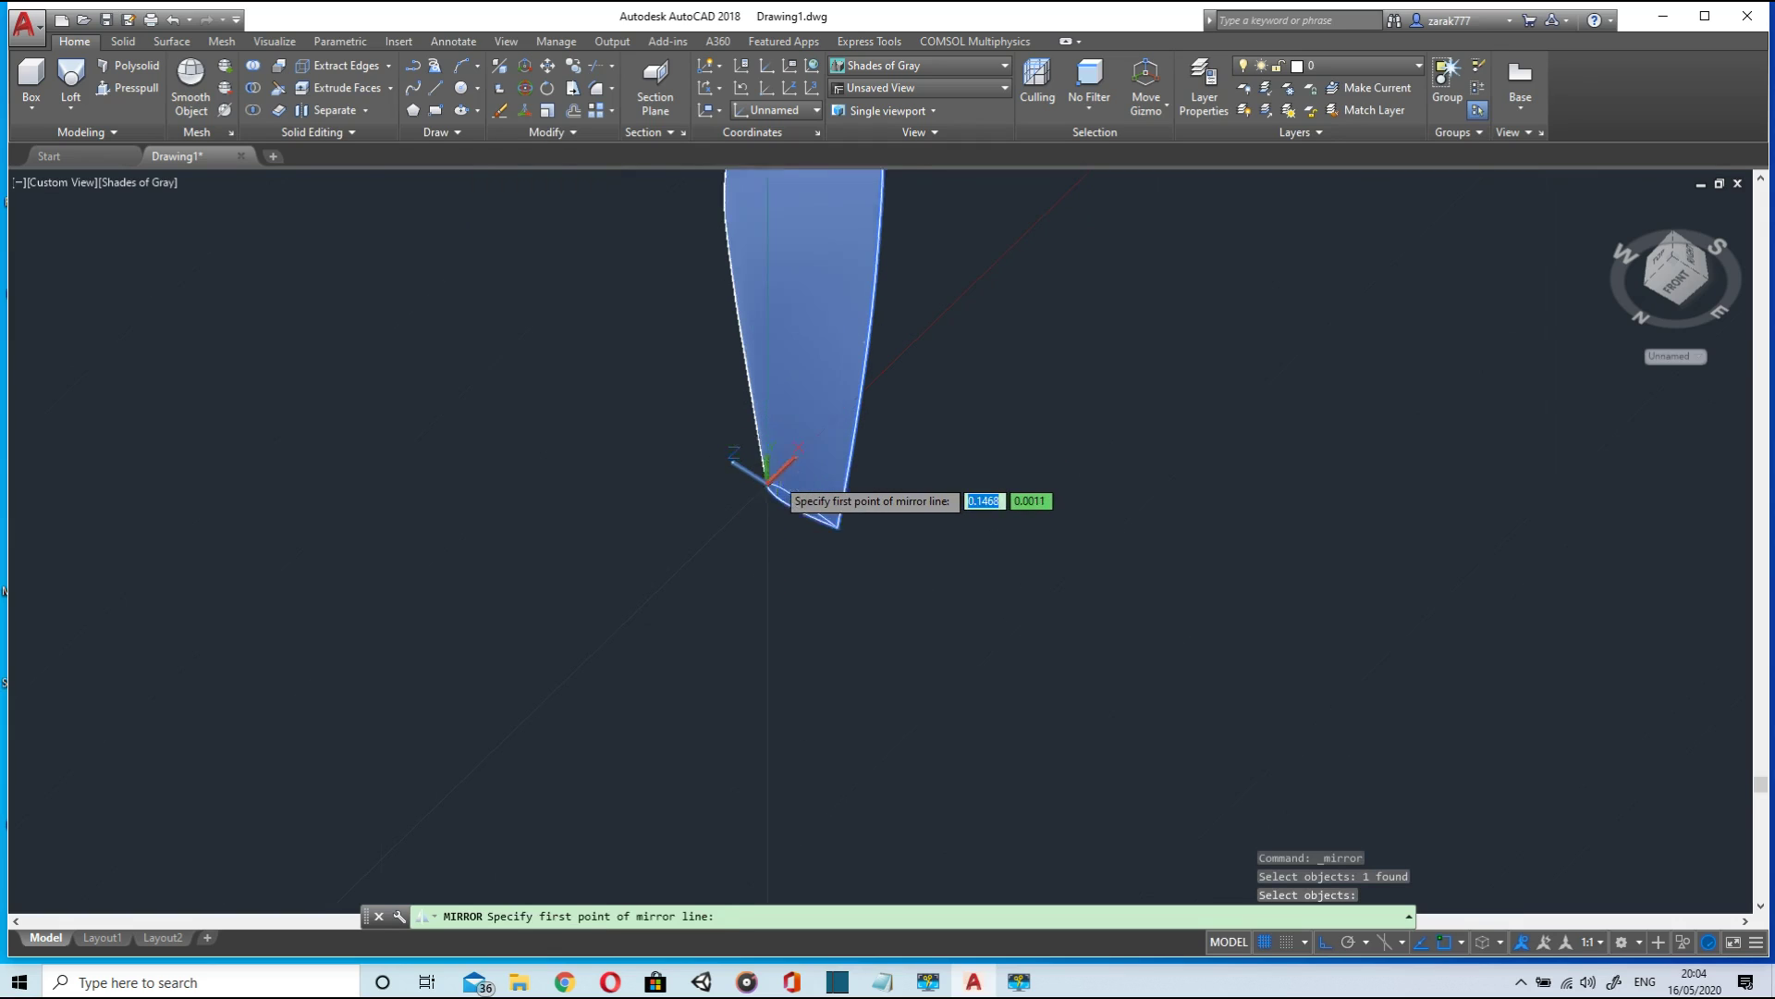
pyautogui.scroll(4, 764, 504)
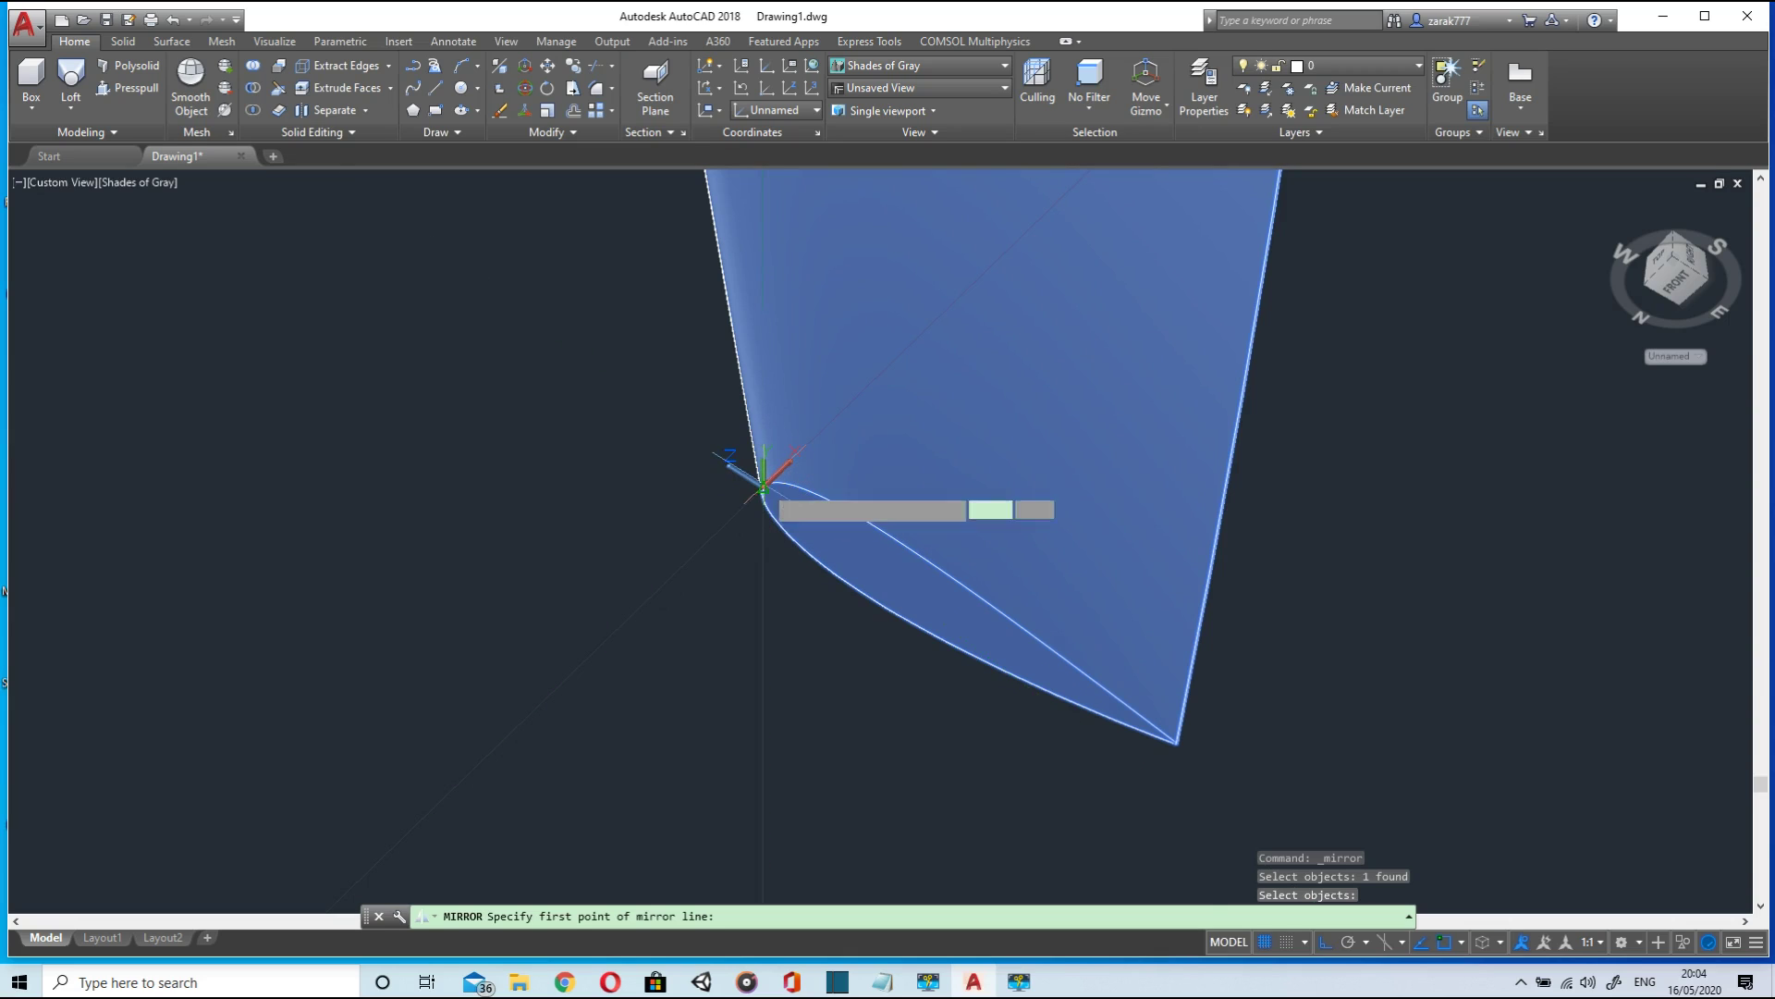
# - Define the mirror line from the blade root and keep the original blade
pyautogui.click(764, 487)
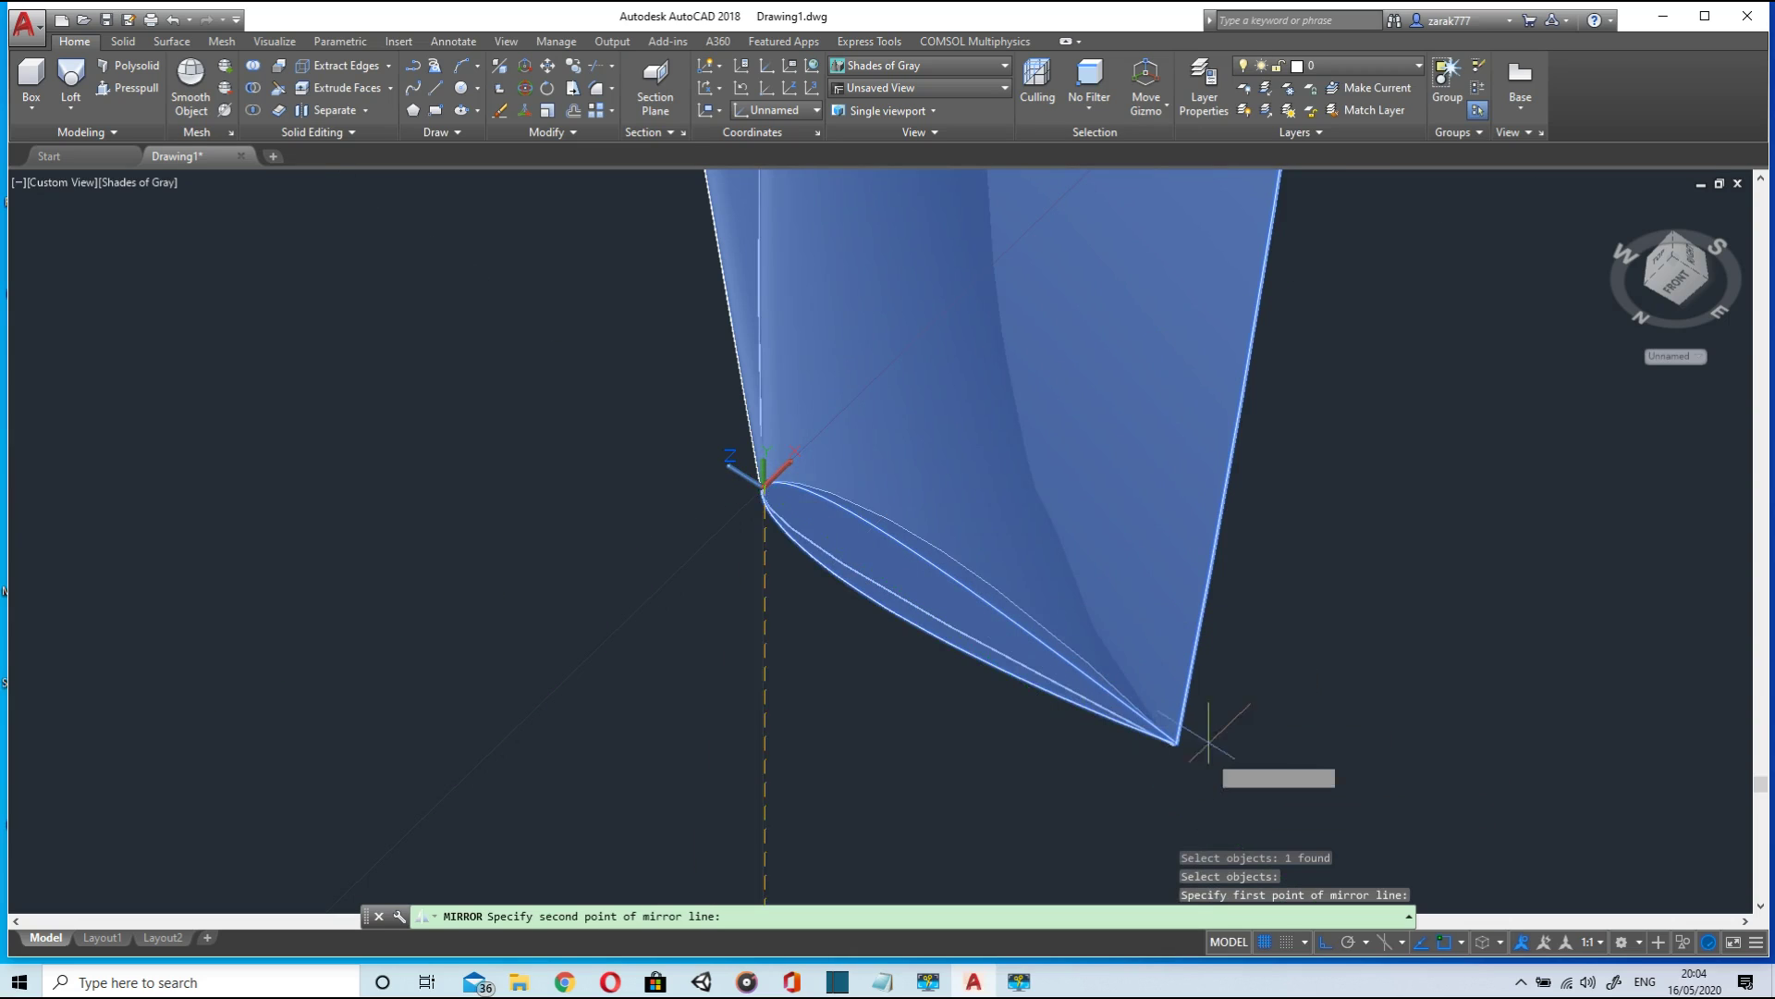
pyautogui.scroll(-3, 1174, 743)
pyautogui.keyDown('shift'); pyautogui.moveTo(1175, 742); pyautogui.dragTo(1050, 564, button='middle'); pyautogui.keyUp('shift')
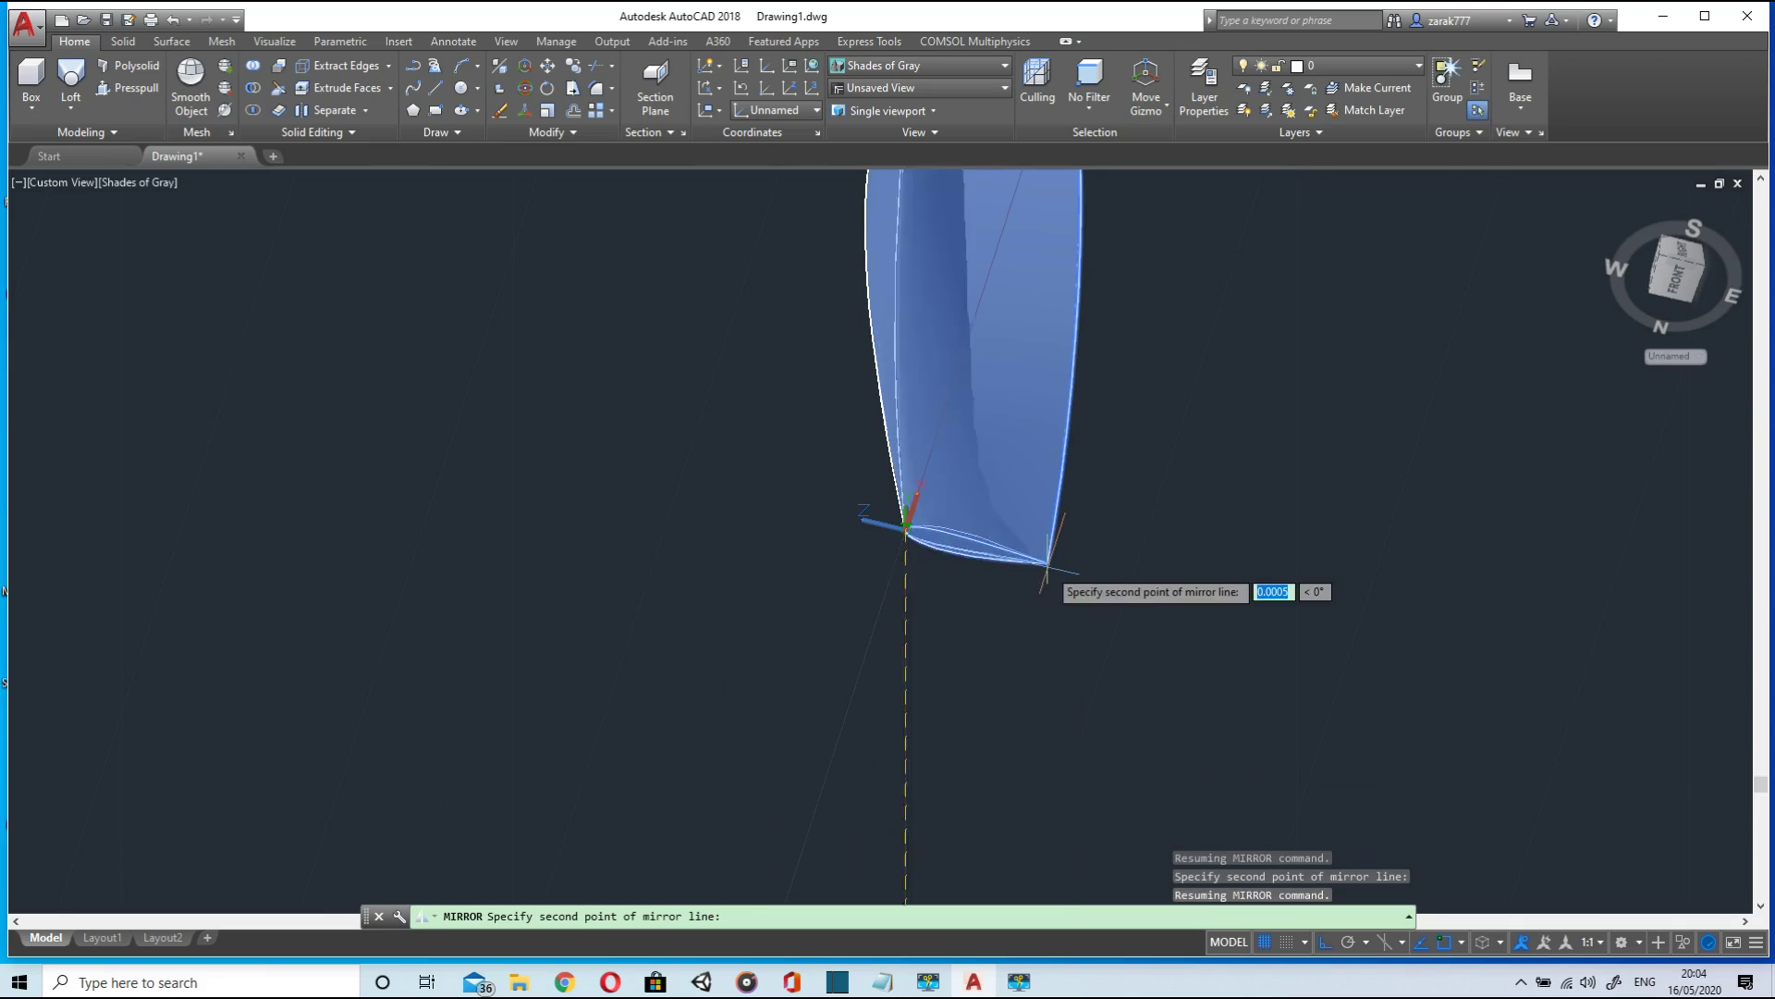
pyautogui.click(1049, 562)
pyautogui.moveTo(1048, 566)
pyautogui.keyDown('shift'); pyautogui.mouseDown(button='middle')
pyautogui.moveTo(1205, 518)
pyautogui.moveTo(1348, 595)
pyautogui.moveTo(1506, 627)
pyautogui.moveTo(1224, 471)
pyautogui.moveTo(1506, 492)
pyautogui.moveTo(1439, 518)
pyautogui.mouseUp(button='middle'); pyautogui.keyUp('shift')
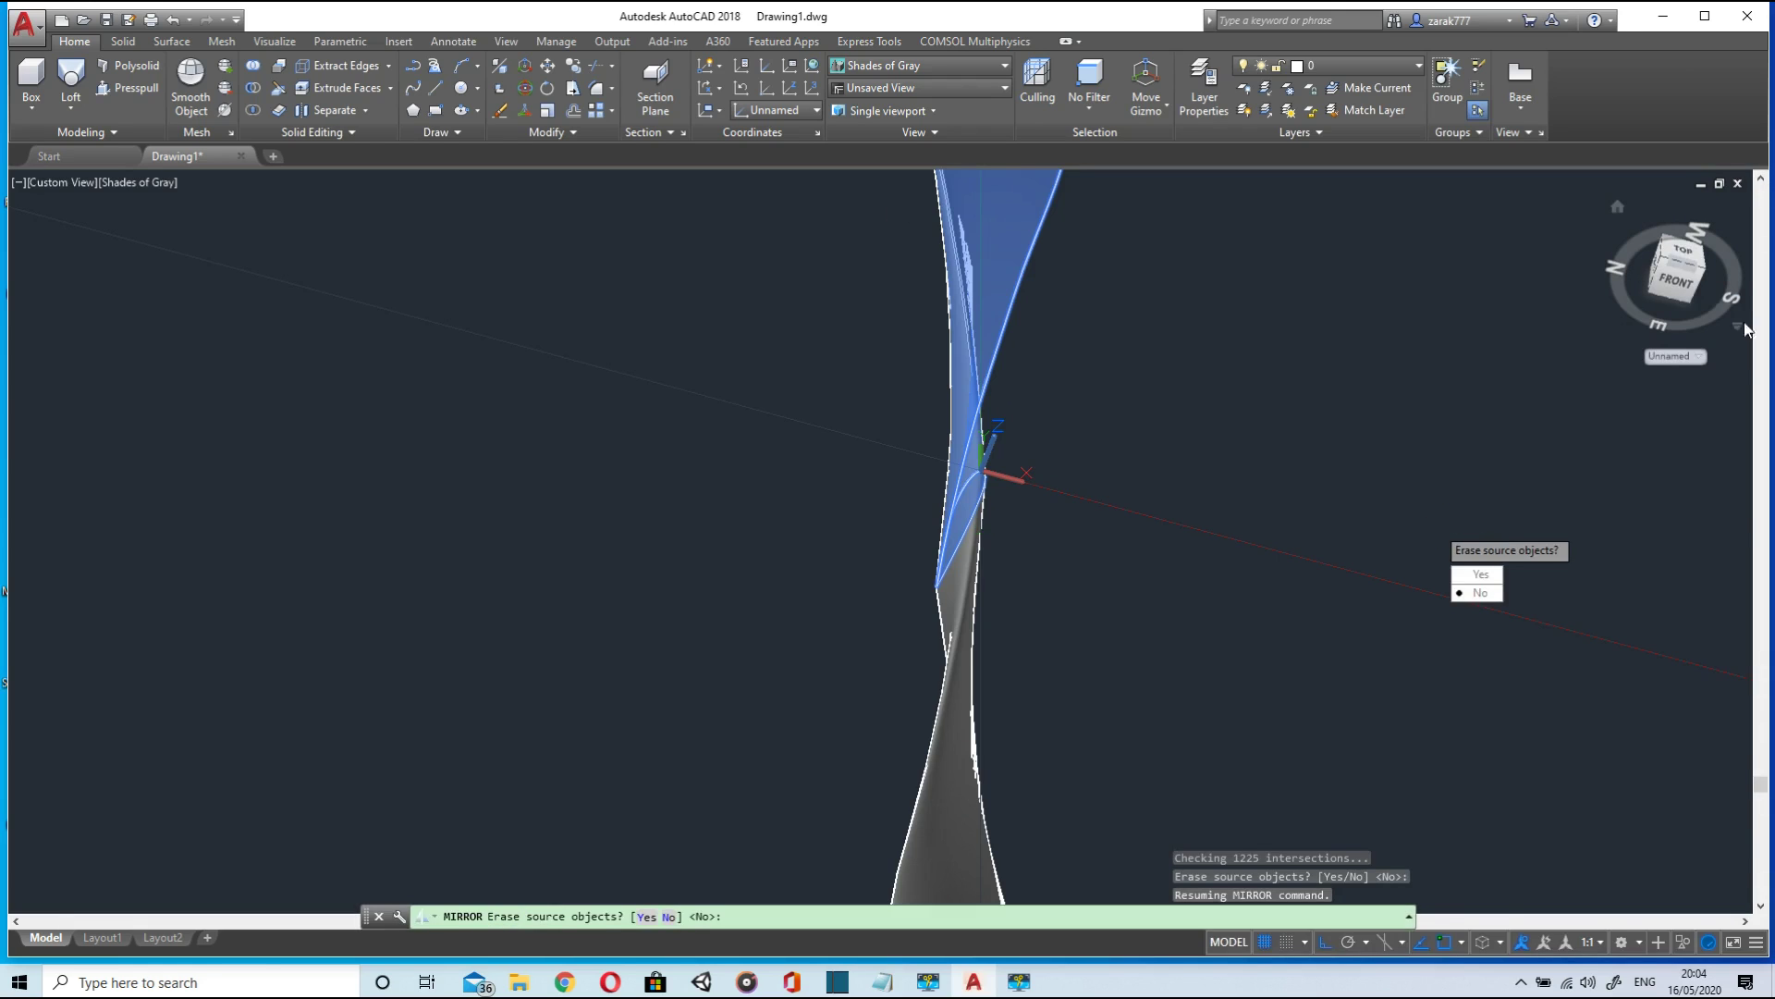
pyautogui.click(1684, 258)
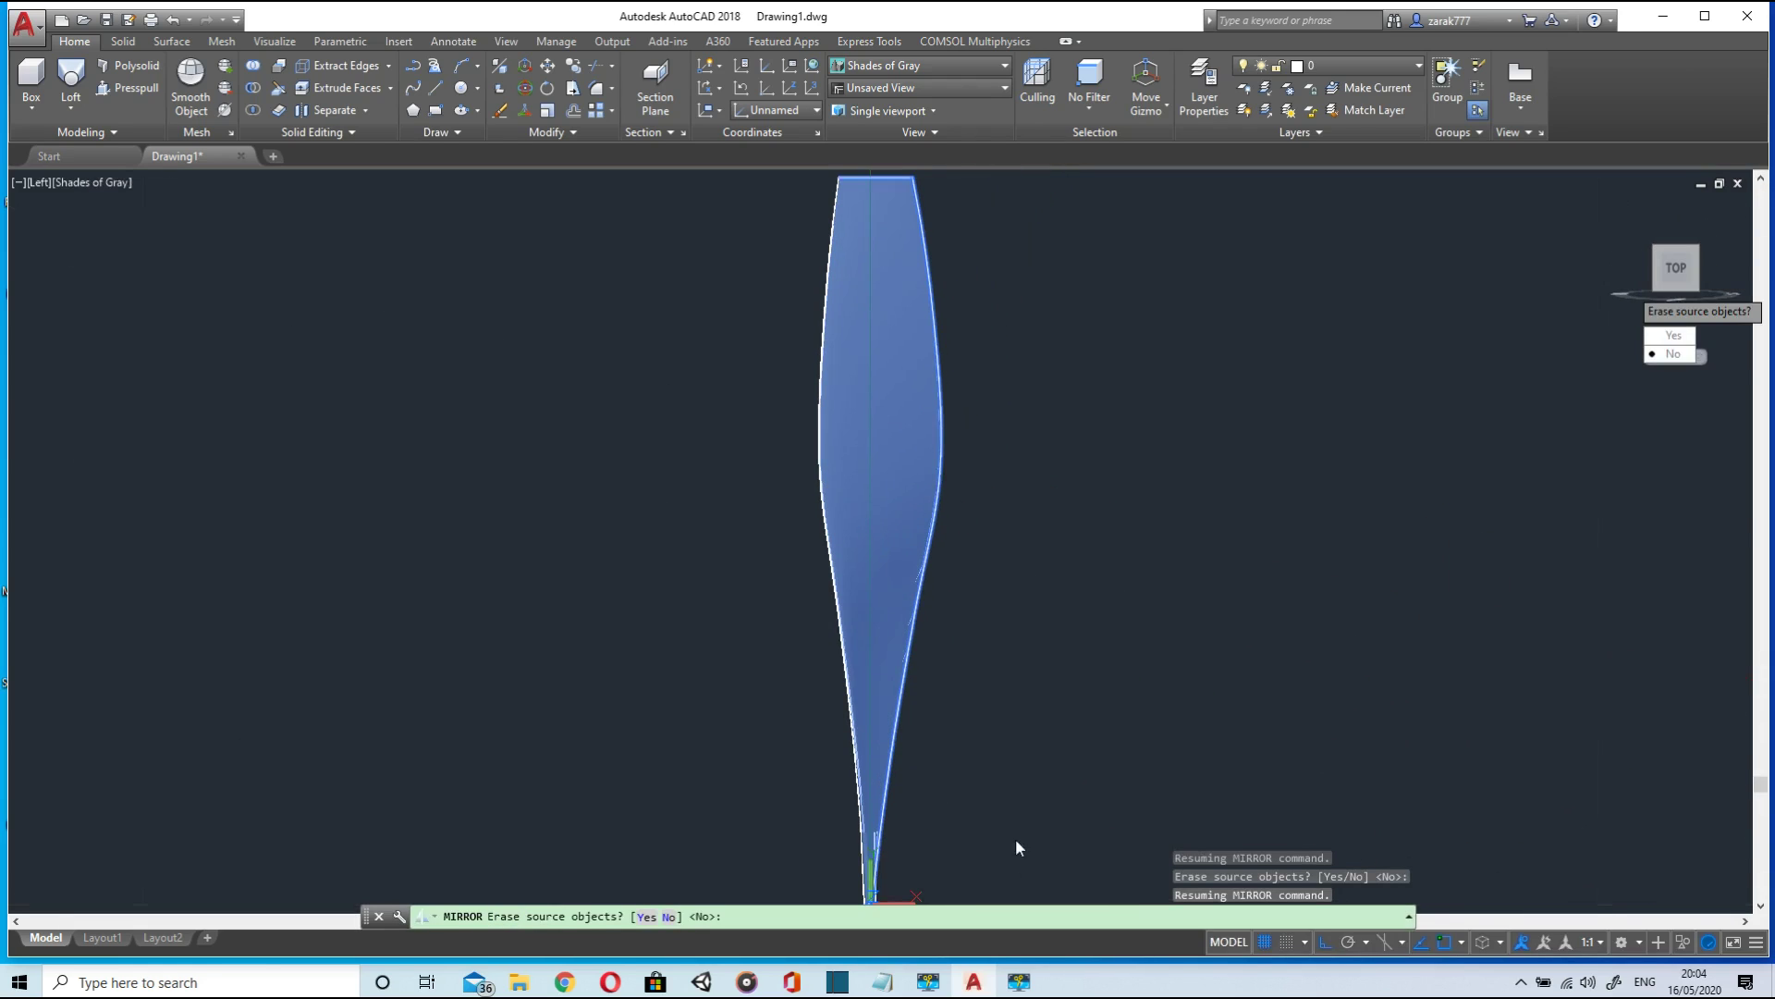
pyautogui.scroll(5, 1135, 772)
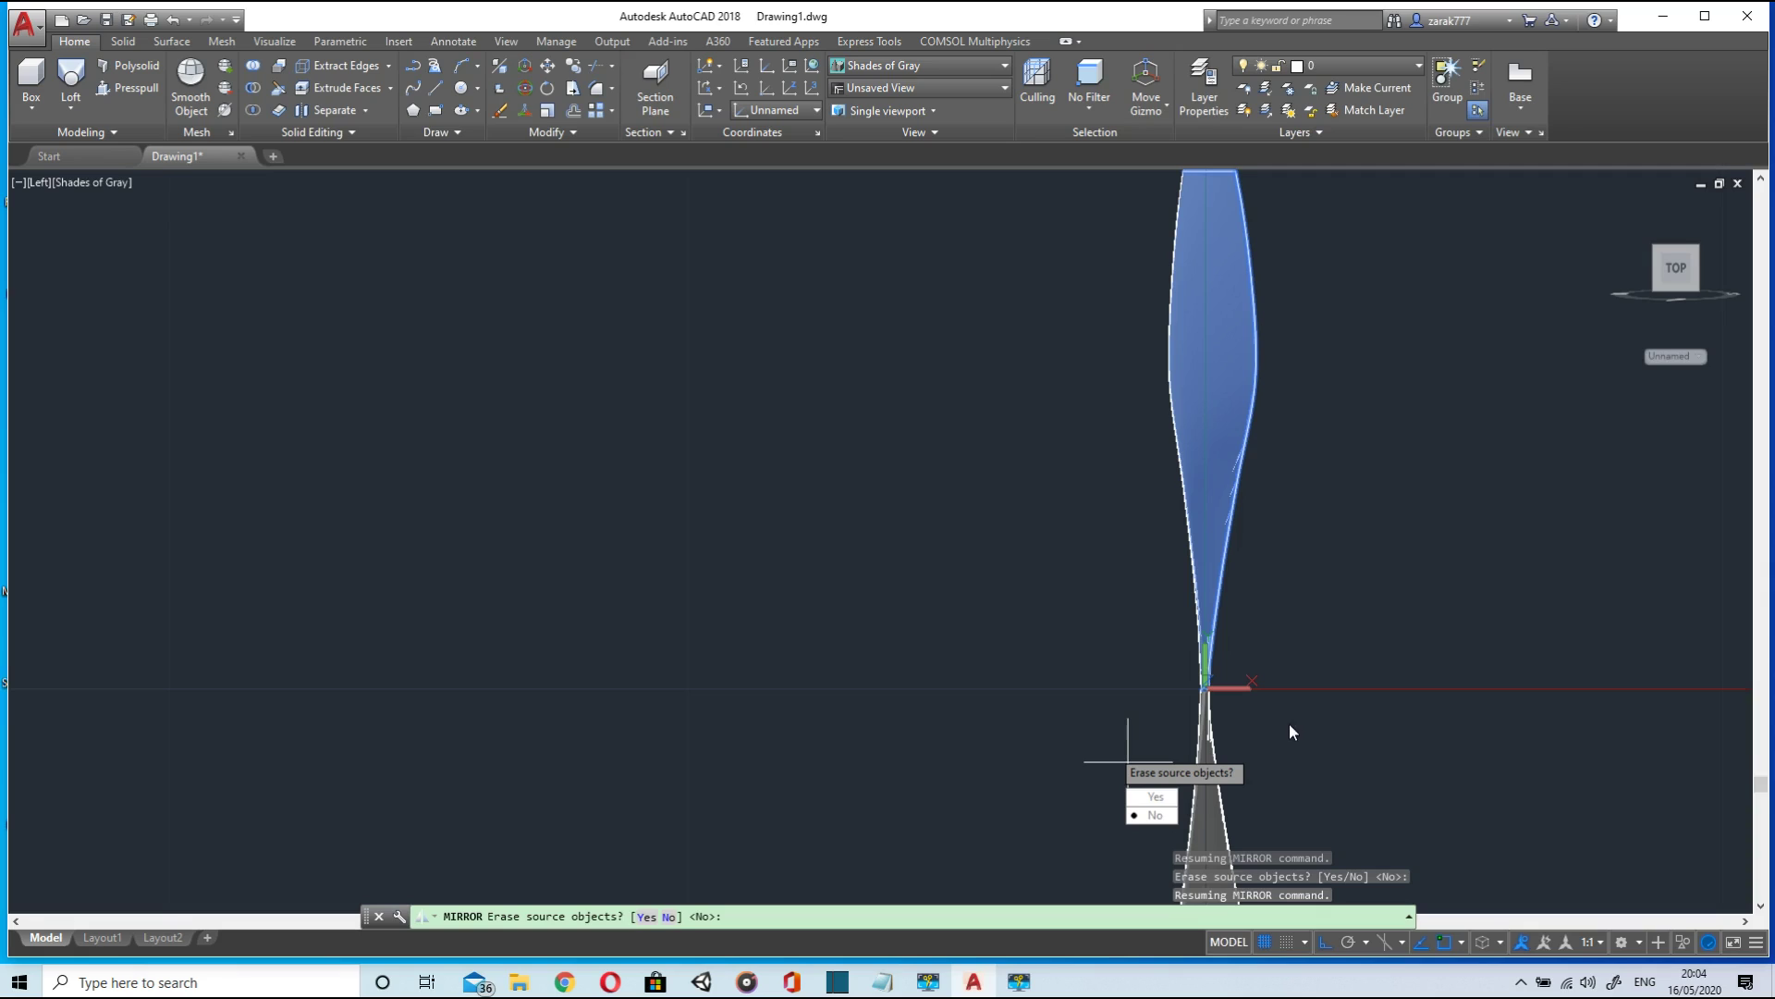
pyautogui.moveTo(1279, 719); pyautogui.dragTo(940, 464, button='middle')
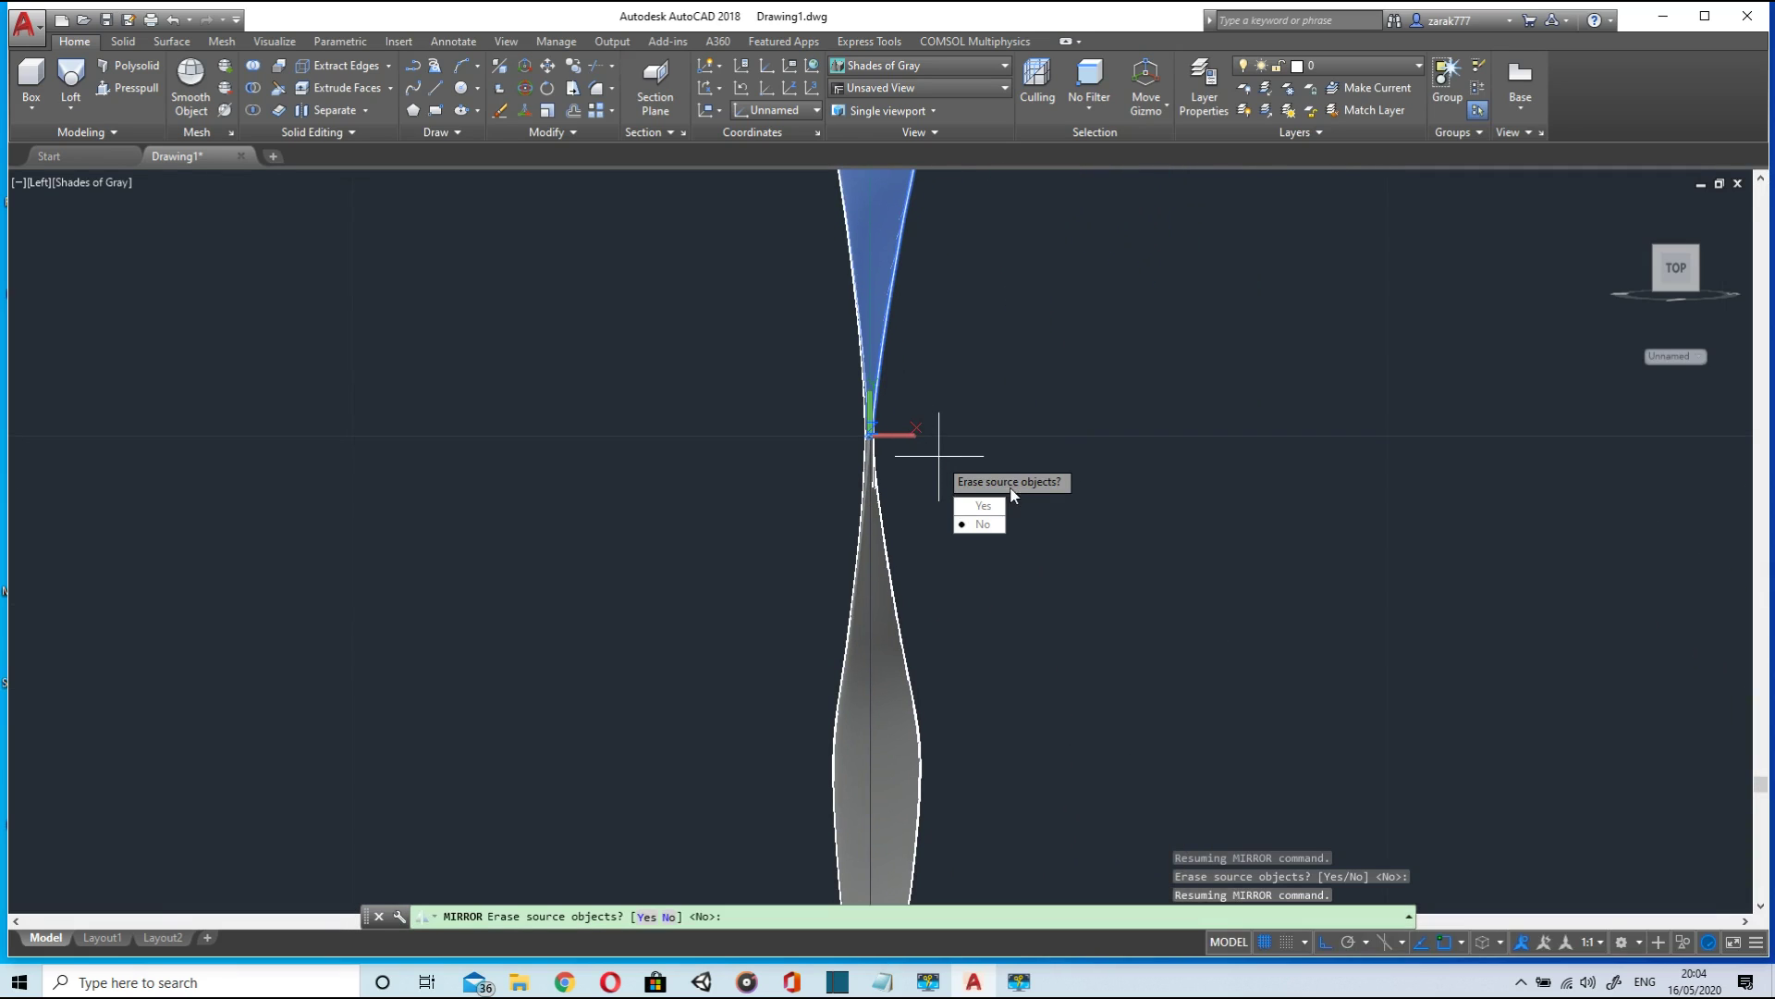
pyautogui.click(986, 525)
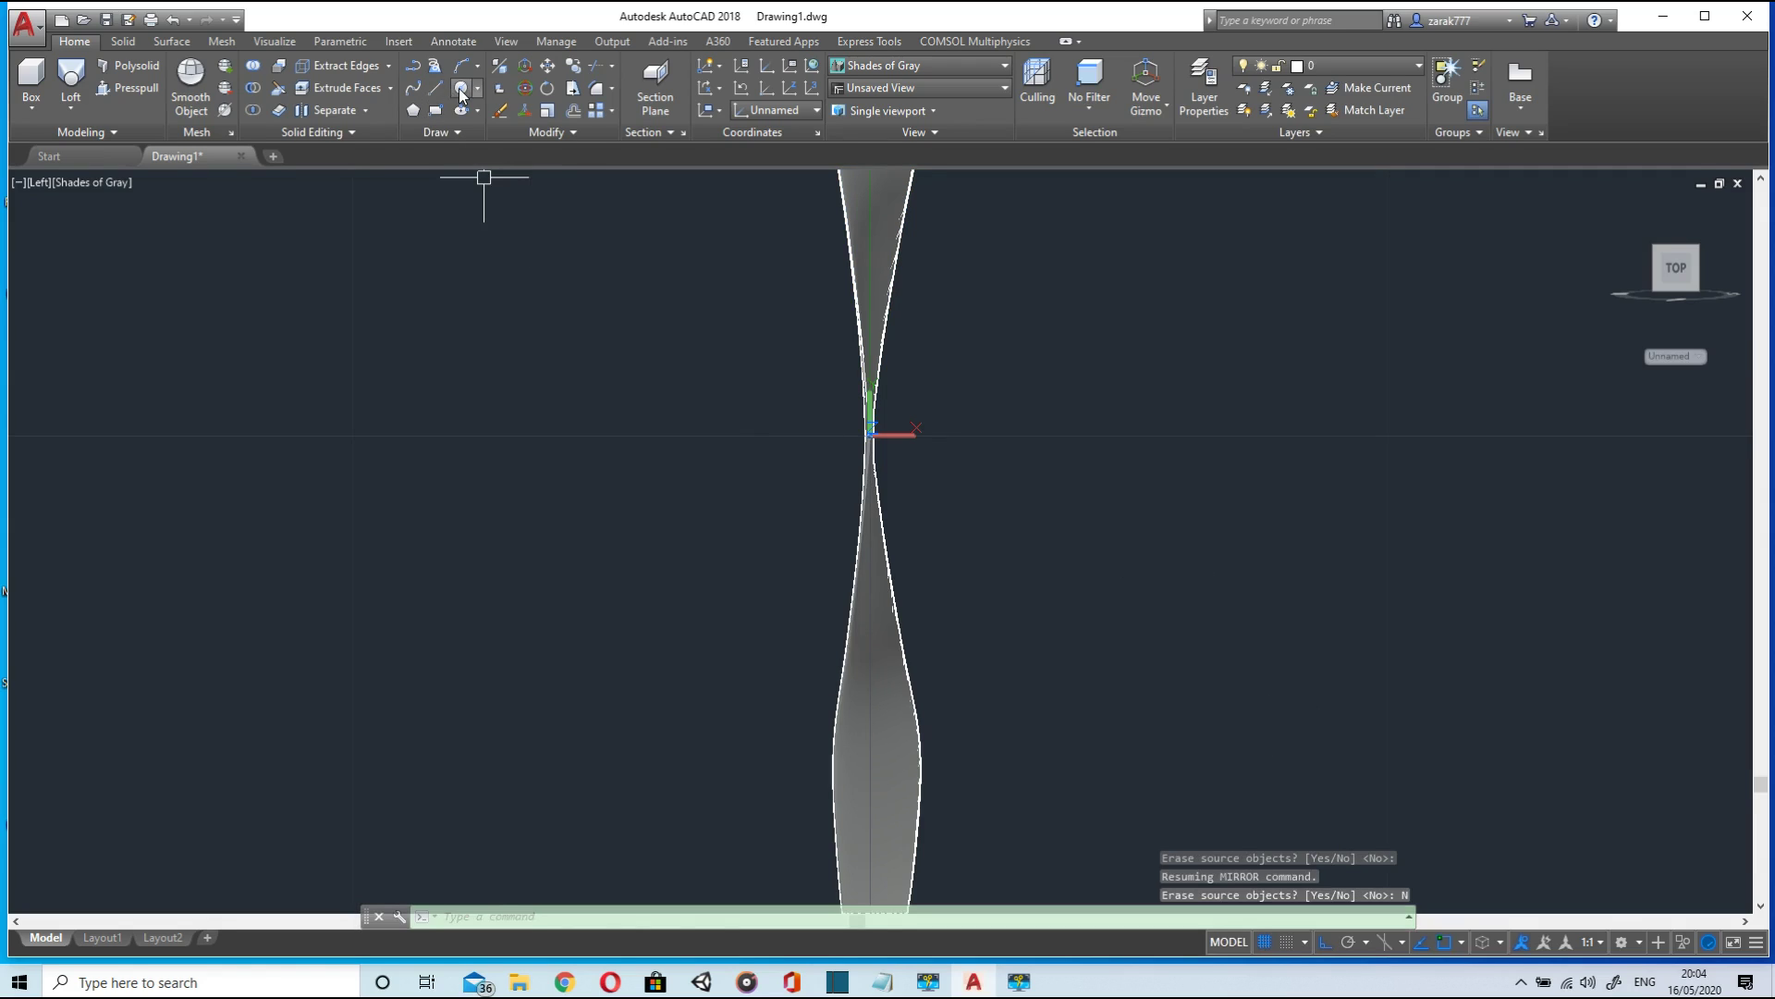
# - Draw a 0.7-radius circle centred at 0,0, then orbit into a 3D view
pyautogui.click(461, 90)
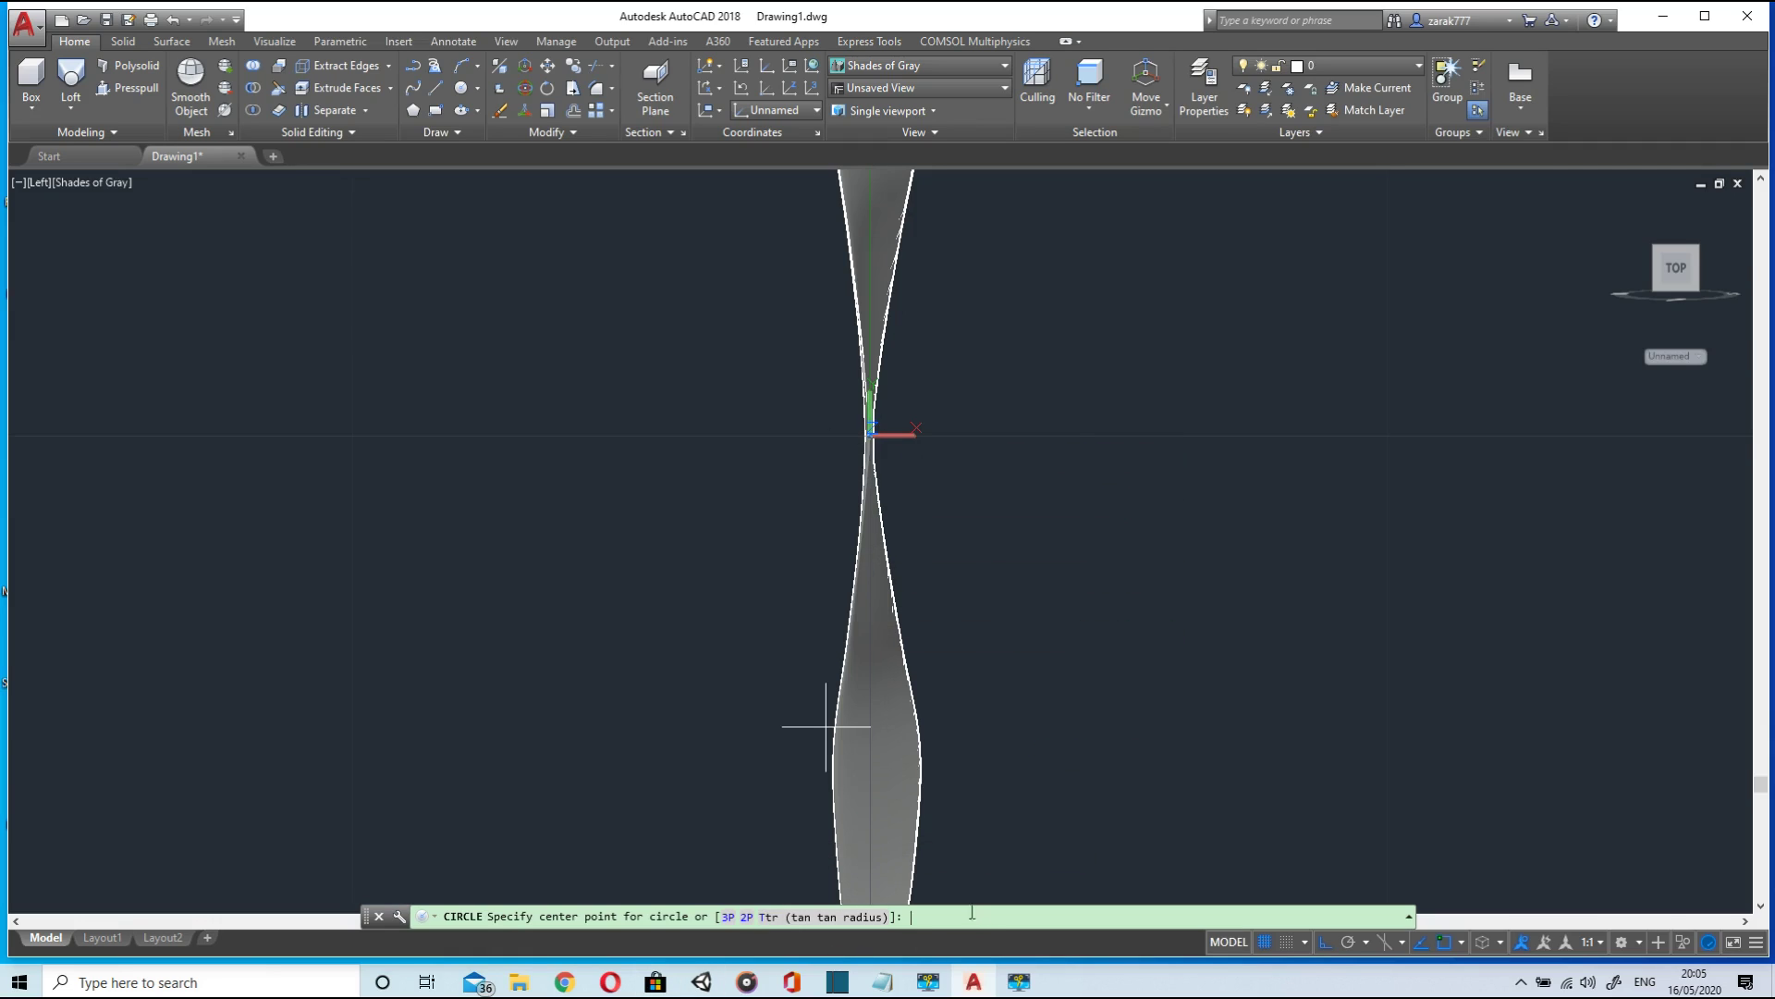
pyautogui.write('0')
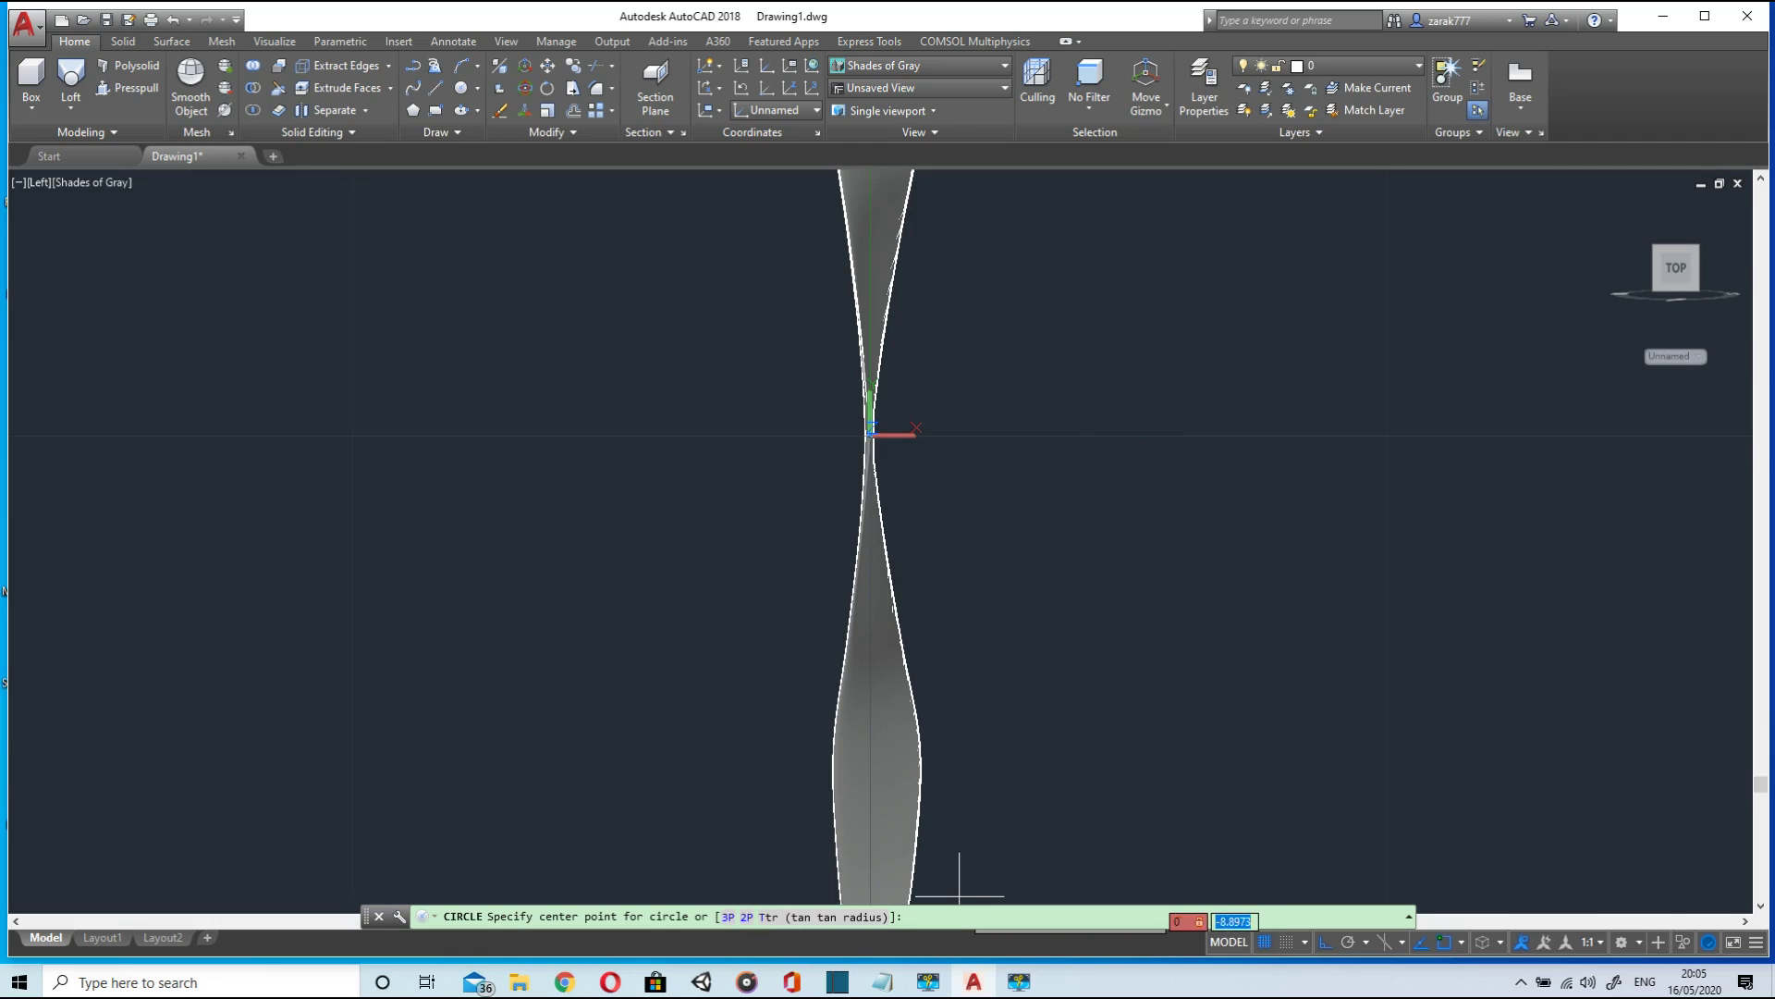
pyautogui.write(',0')
pyautogui.press('Return')
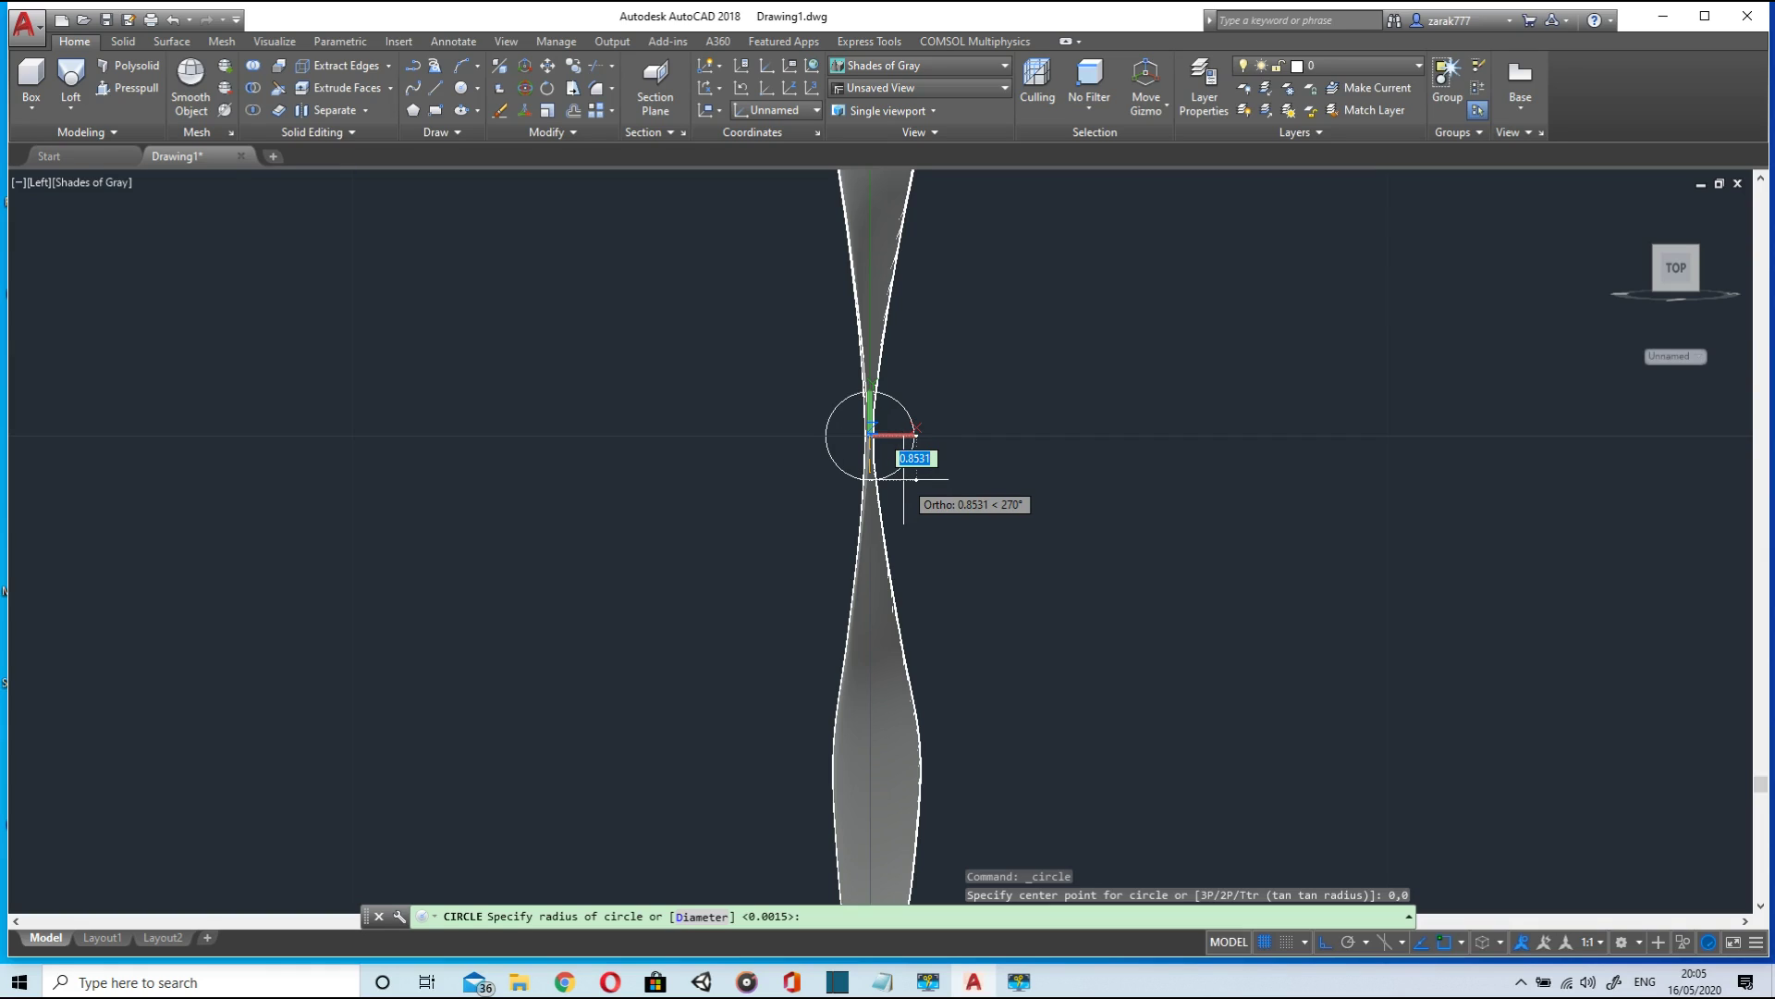
pyautogui.write('0')
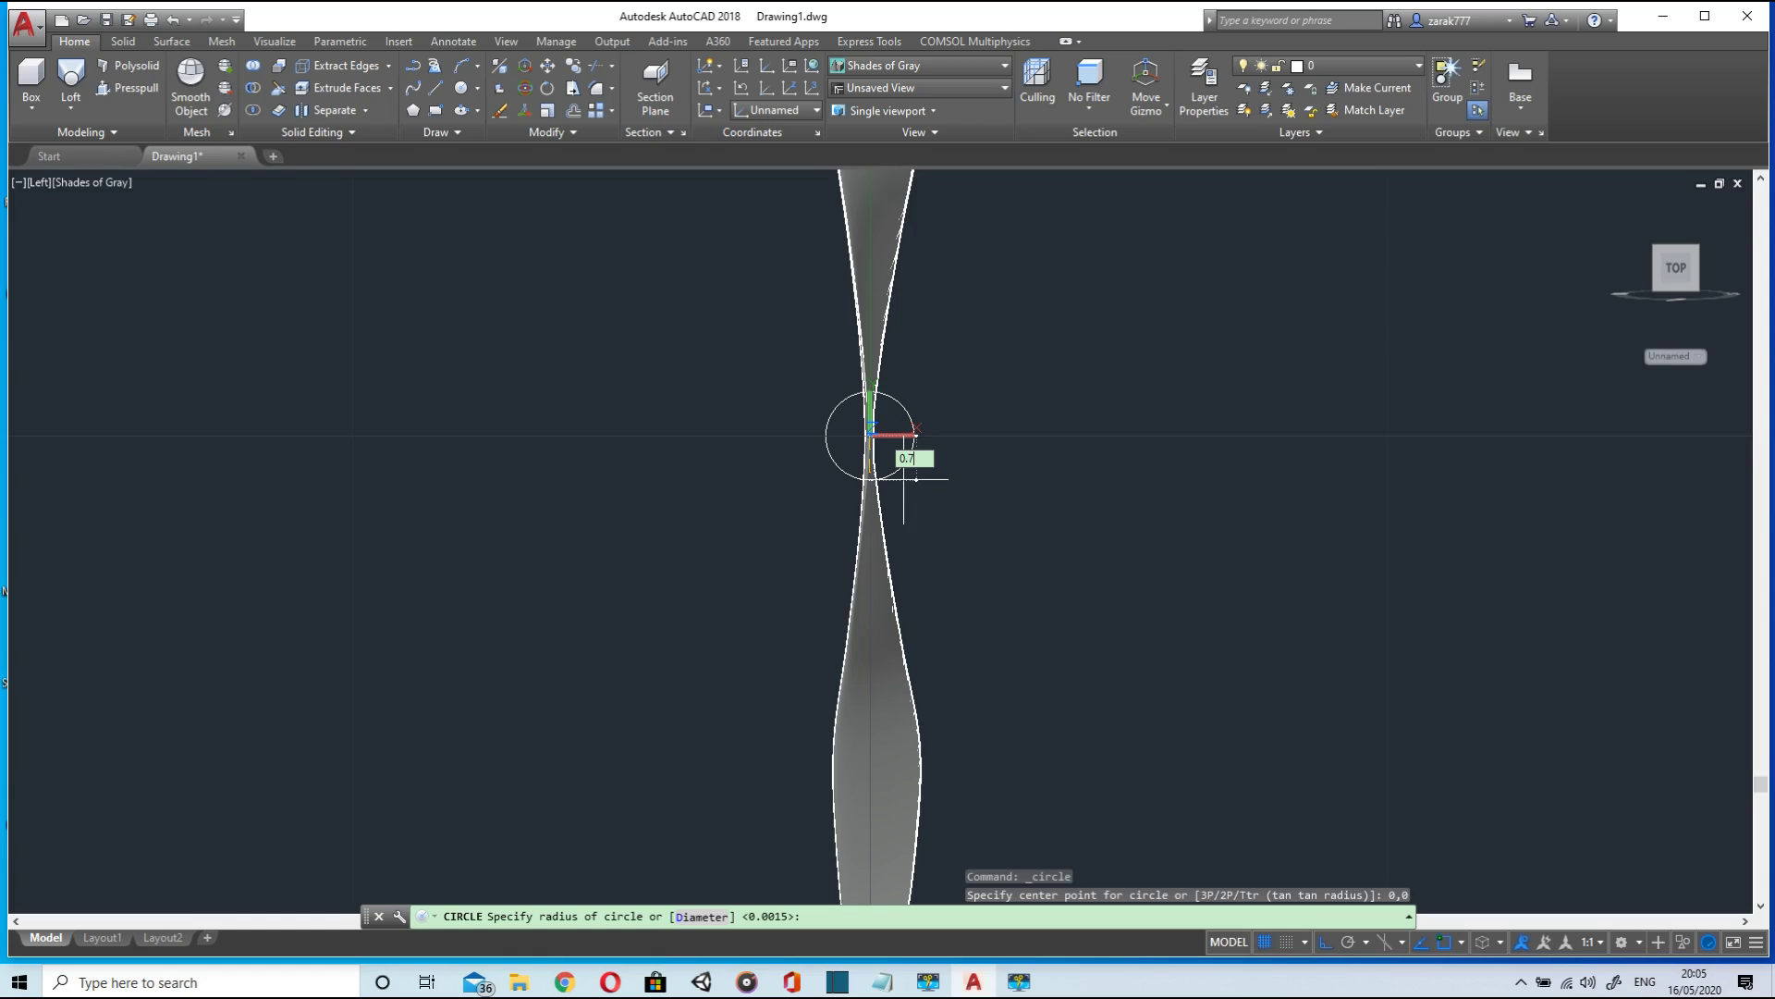
pyautogui.write('.7')
pyautogui.press('Return')
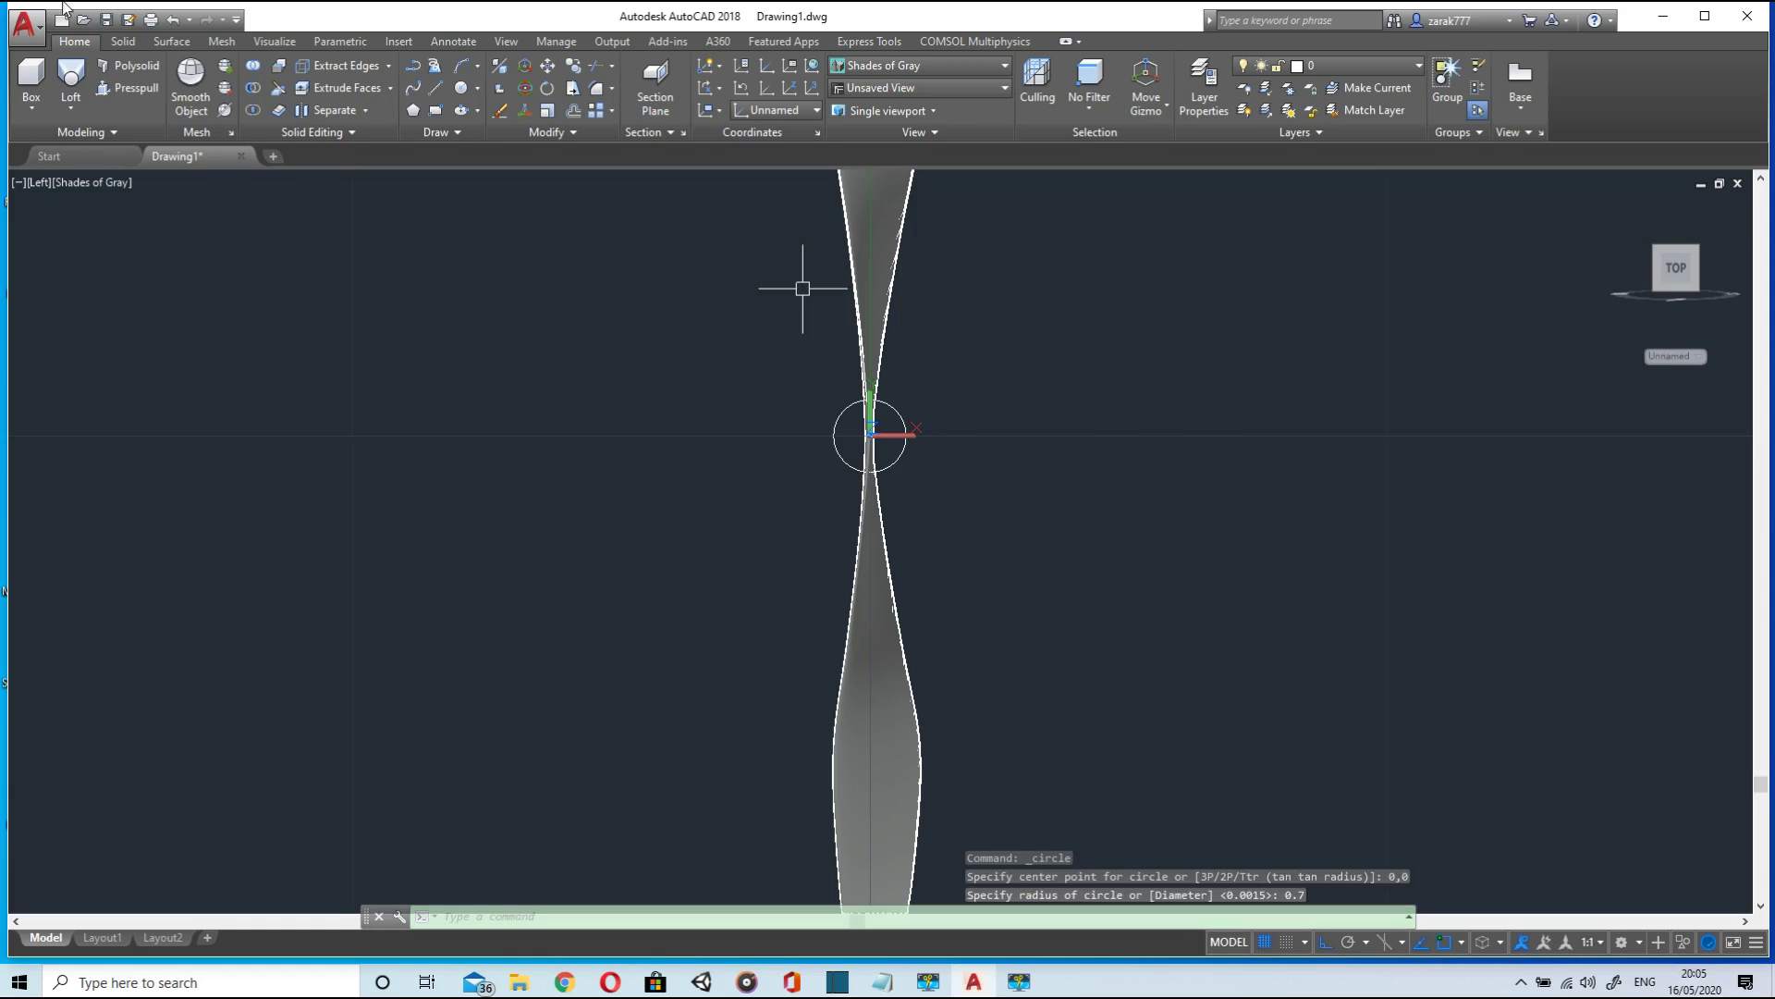
pyautogui.scroll(-4, 847, 498)
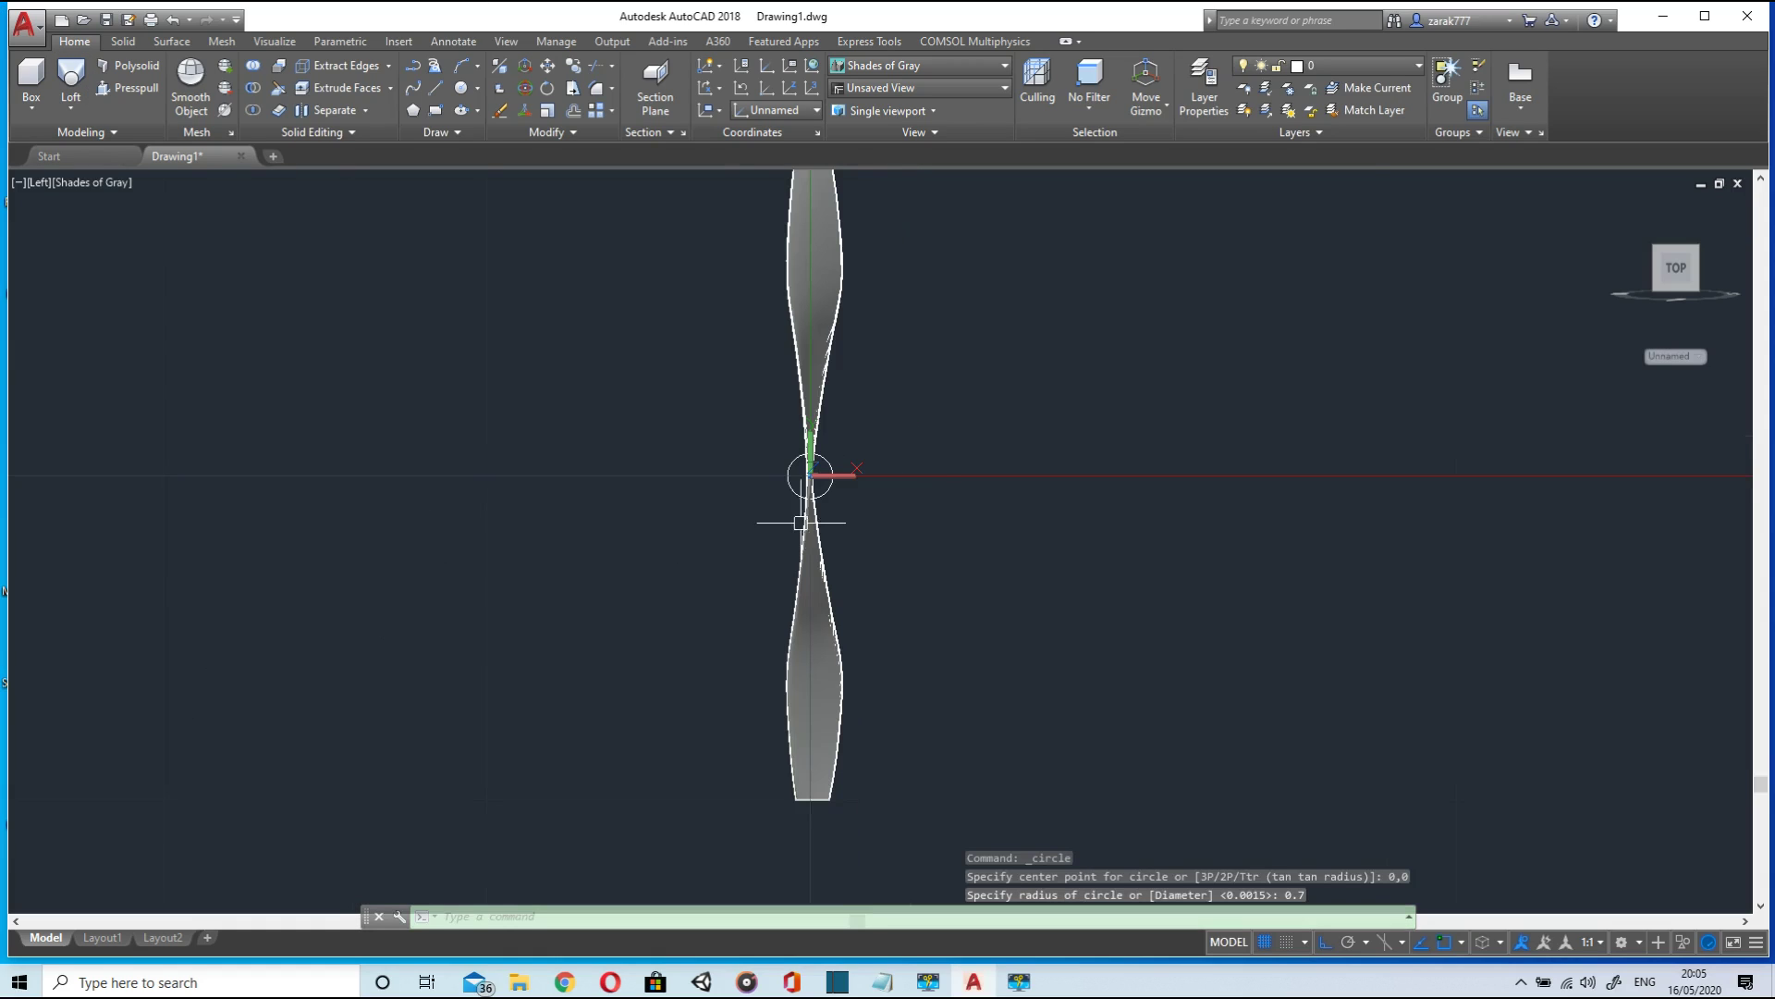
pyautogui.scroll(2, 910, 476)
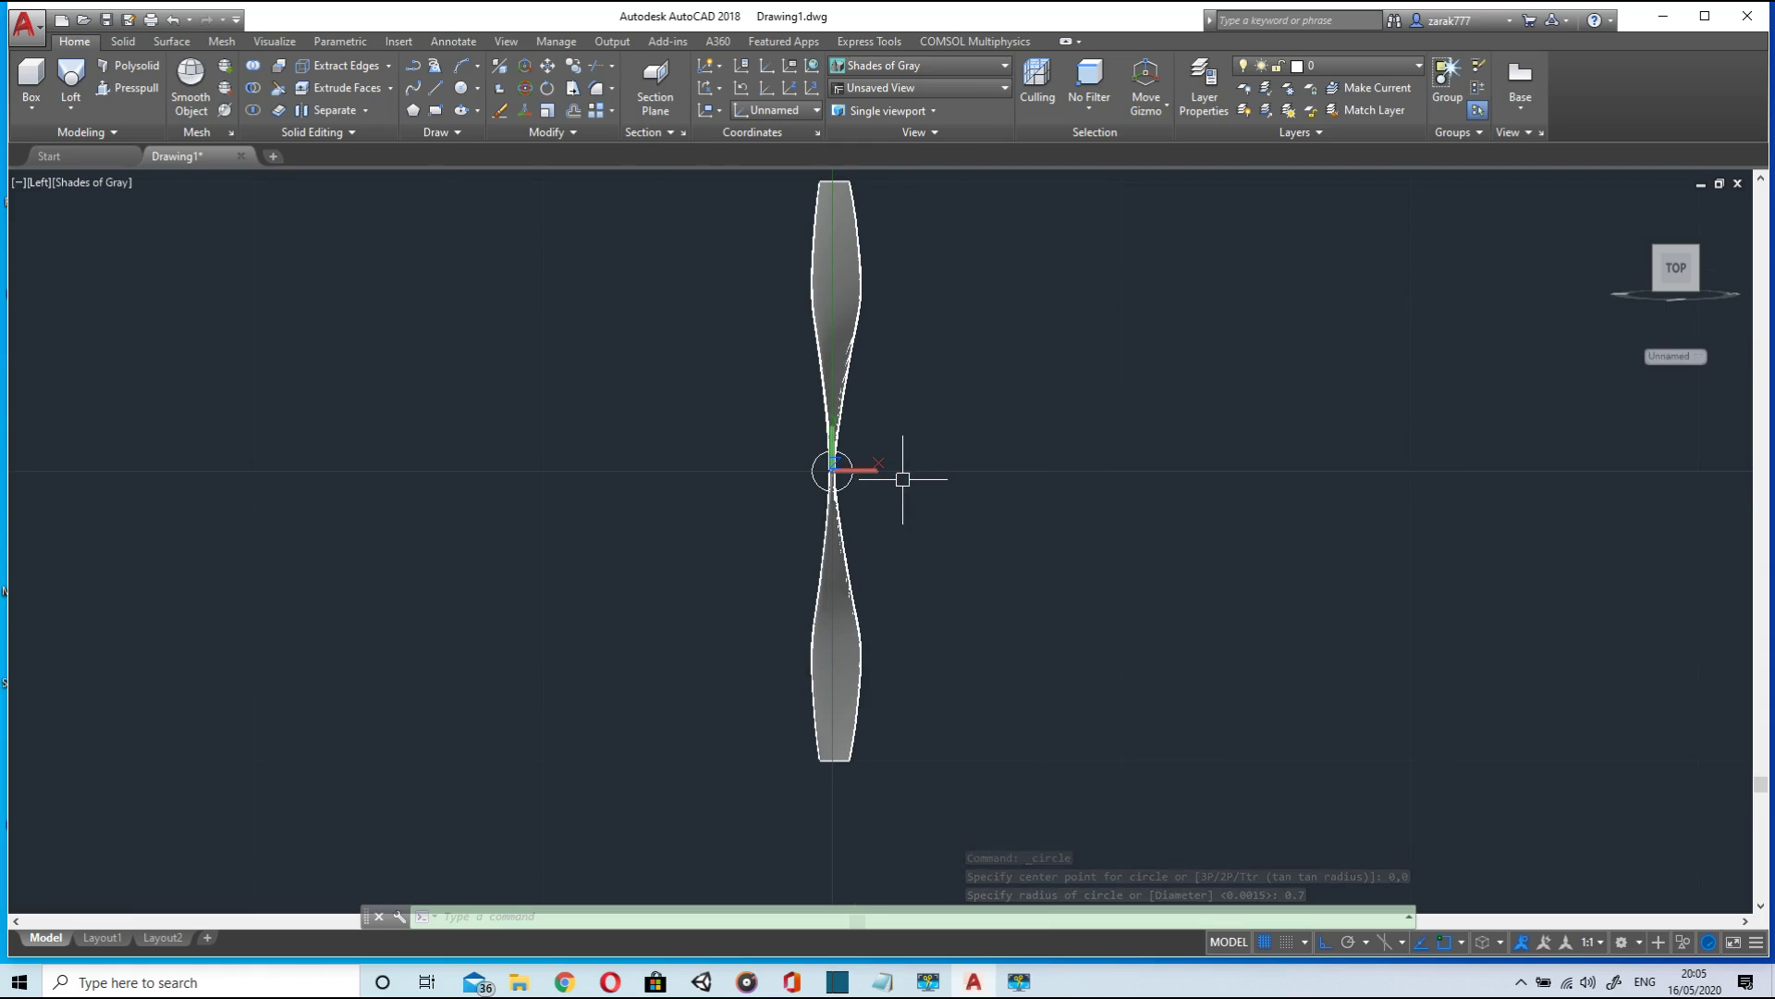
pyautogui.keyDown('shift'); pyautogui.moveTo(902, 479); pyautogui.dragTo(1126, 563, button='middle'); pyautogui.keyUp('shift')
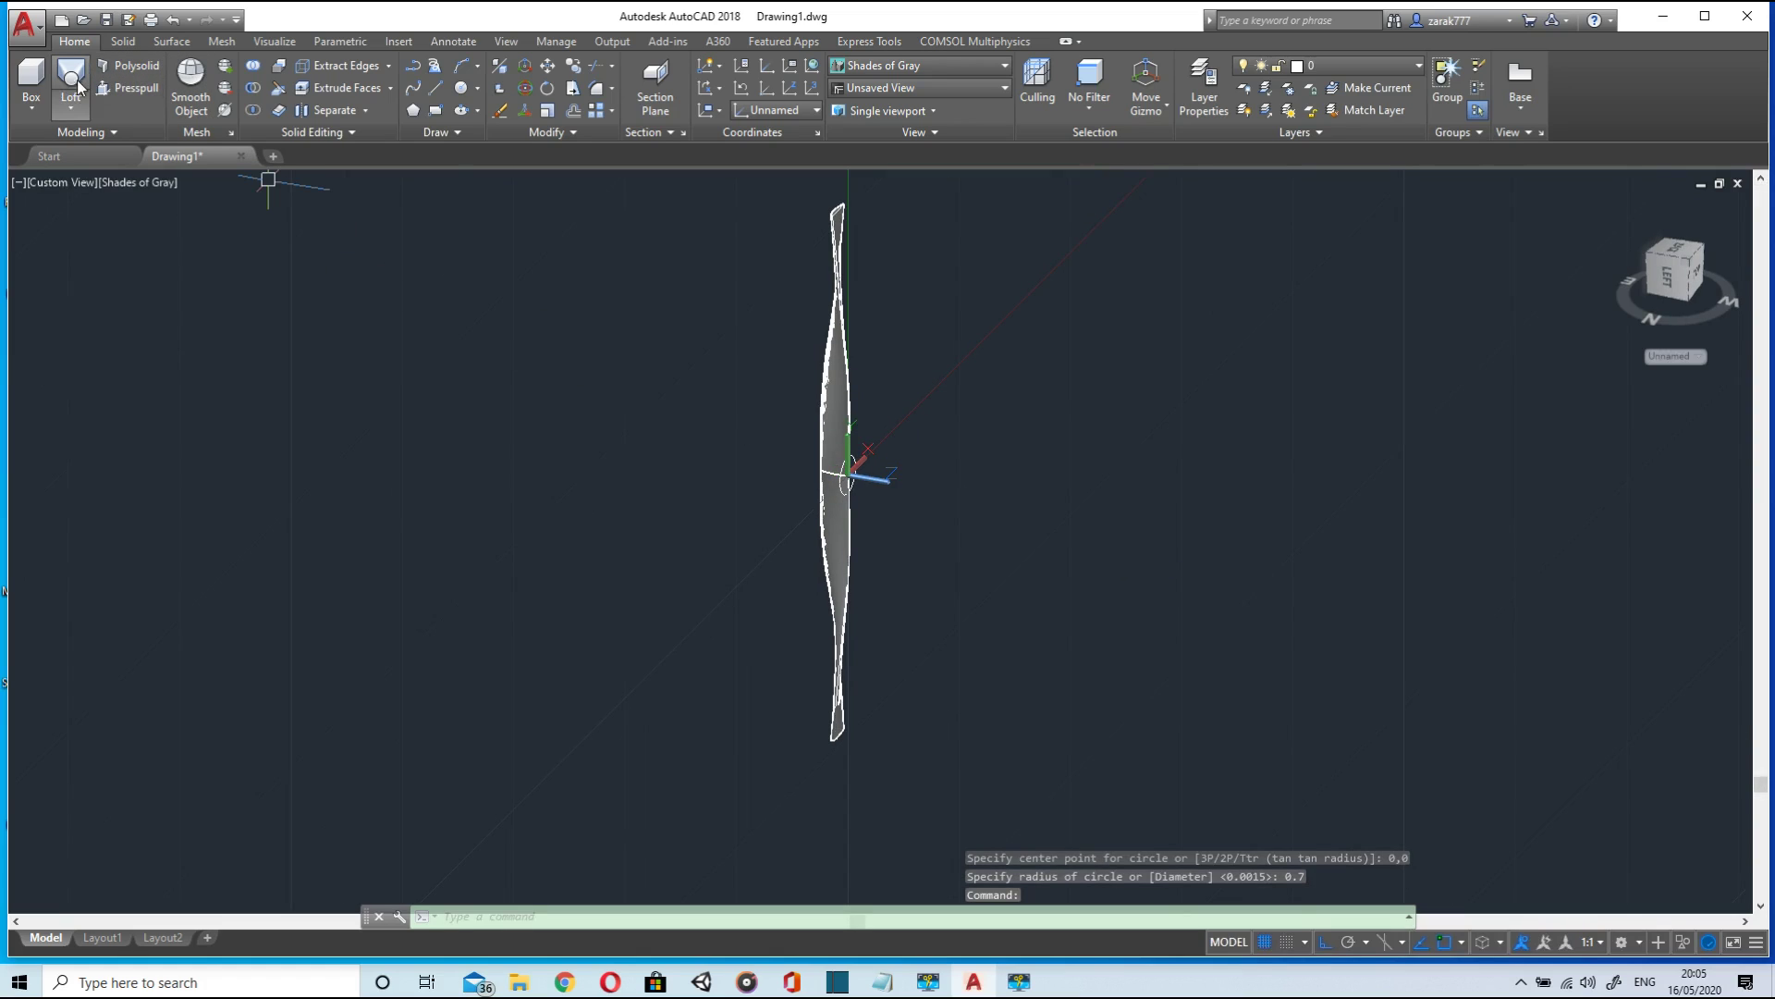
# - Extrude the hub circle to a height of 1.1
pyautogui.click(76, 108)
pyautogui.click(72, 148)
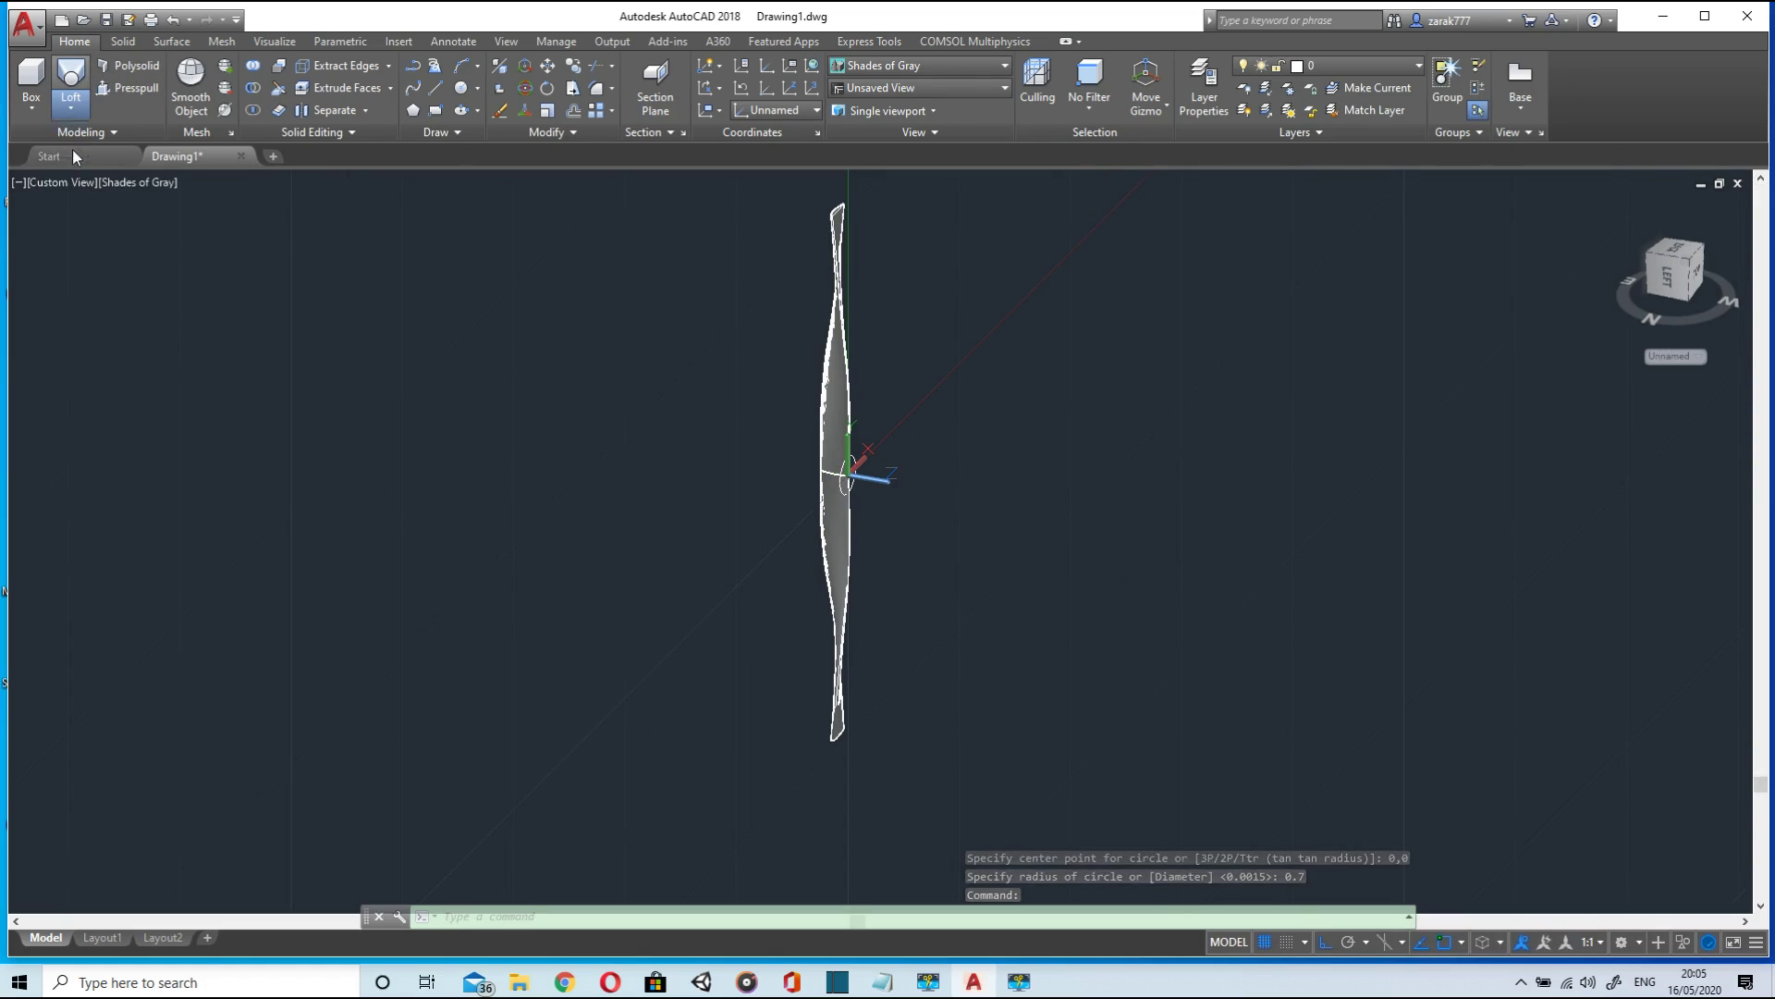
pyautogui.scroll(8, 887, 542)
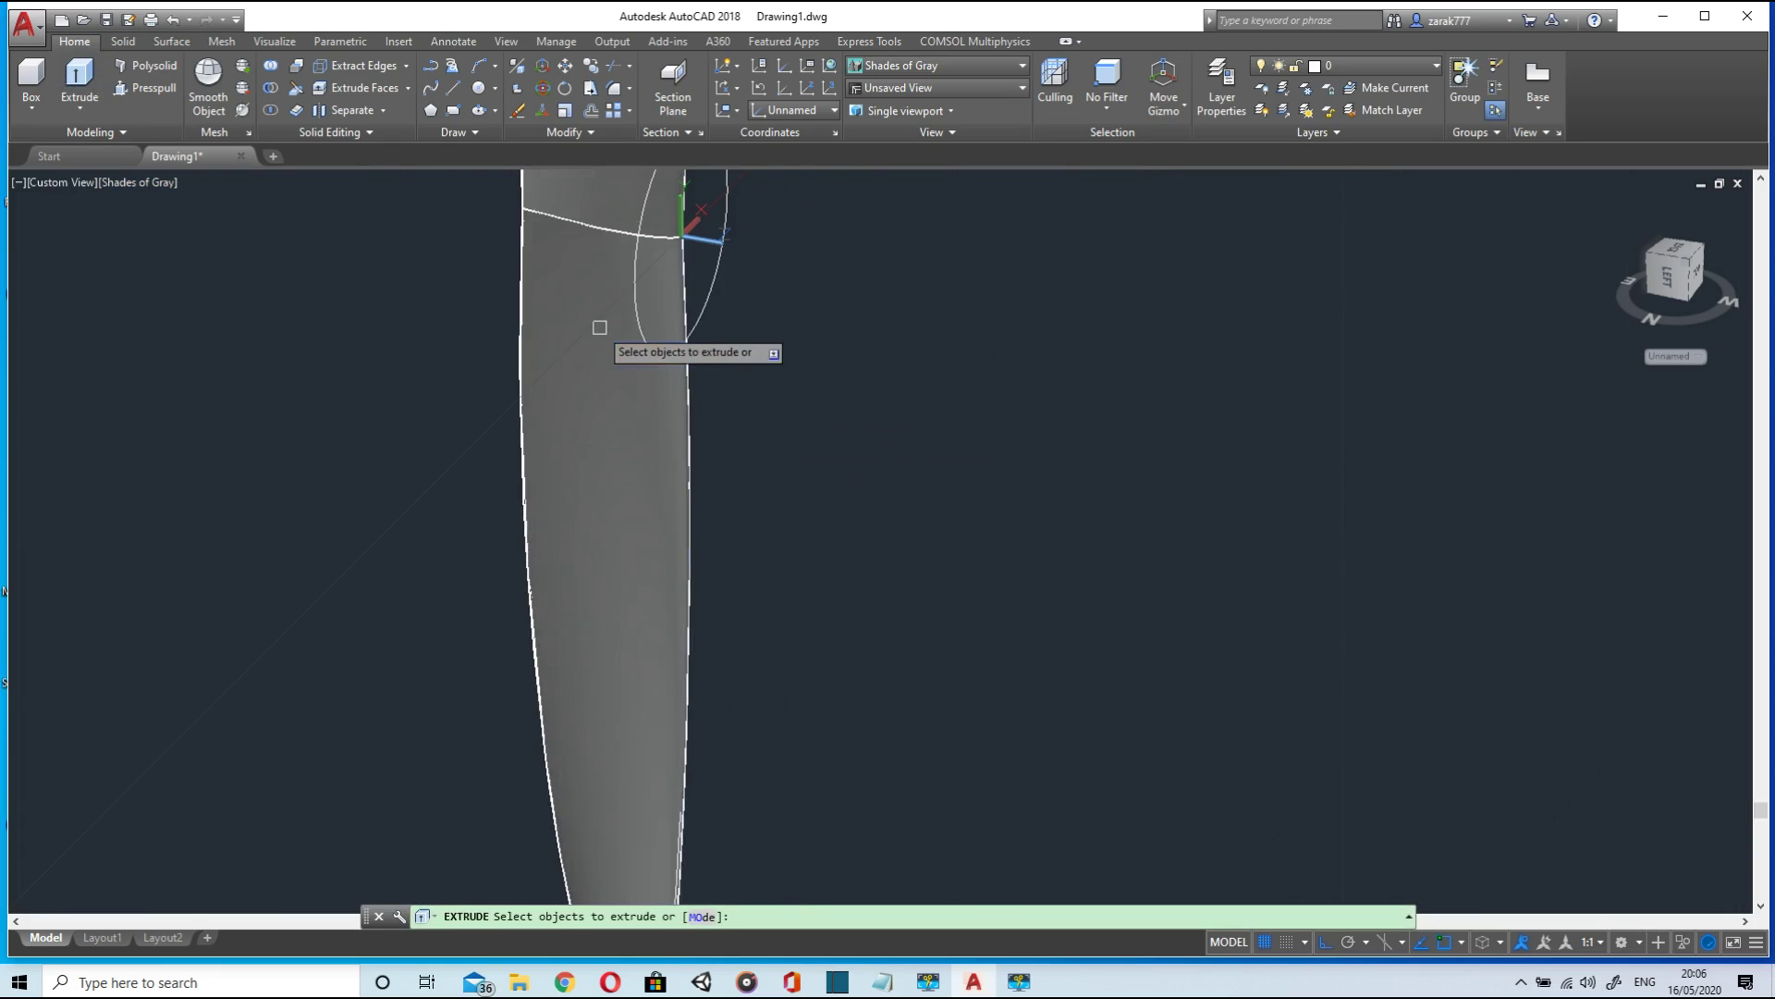
pyautogui.click(636, 318)
pyautogui.press('Return')
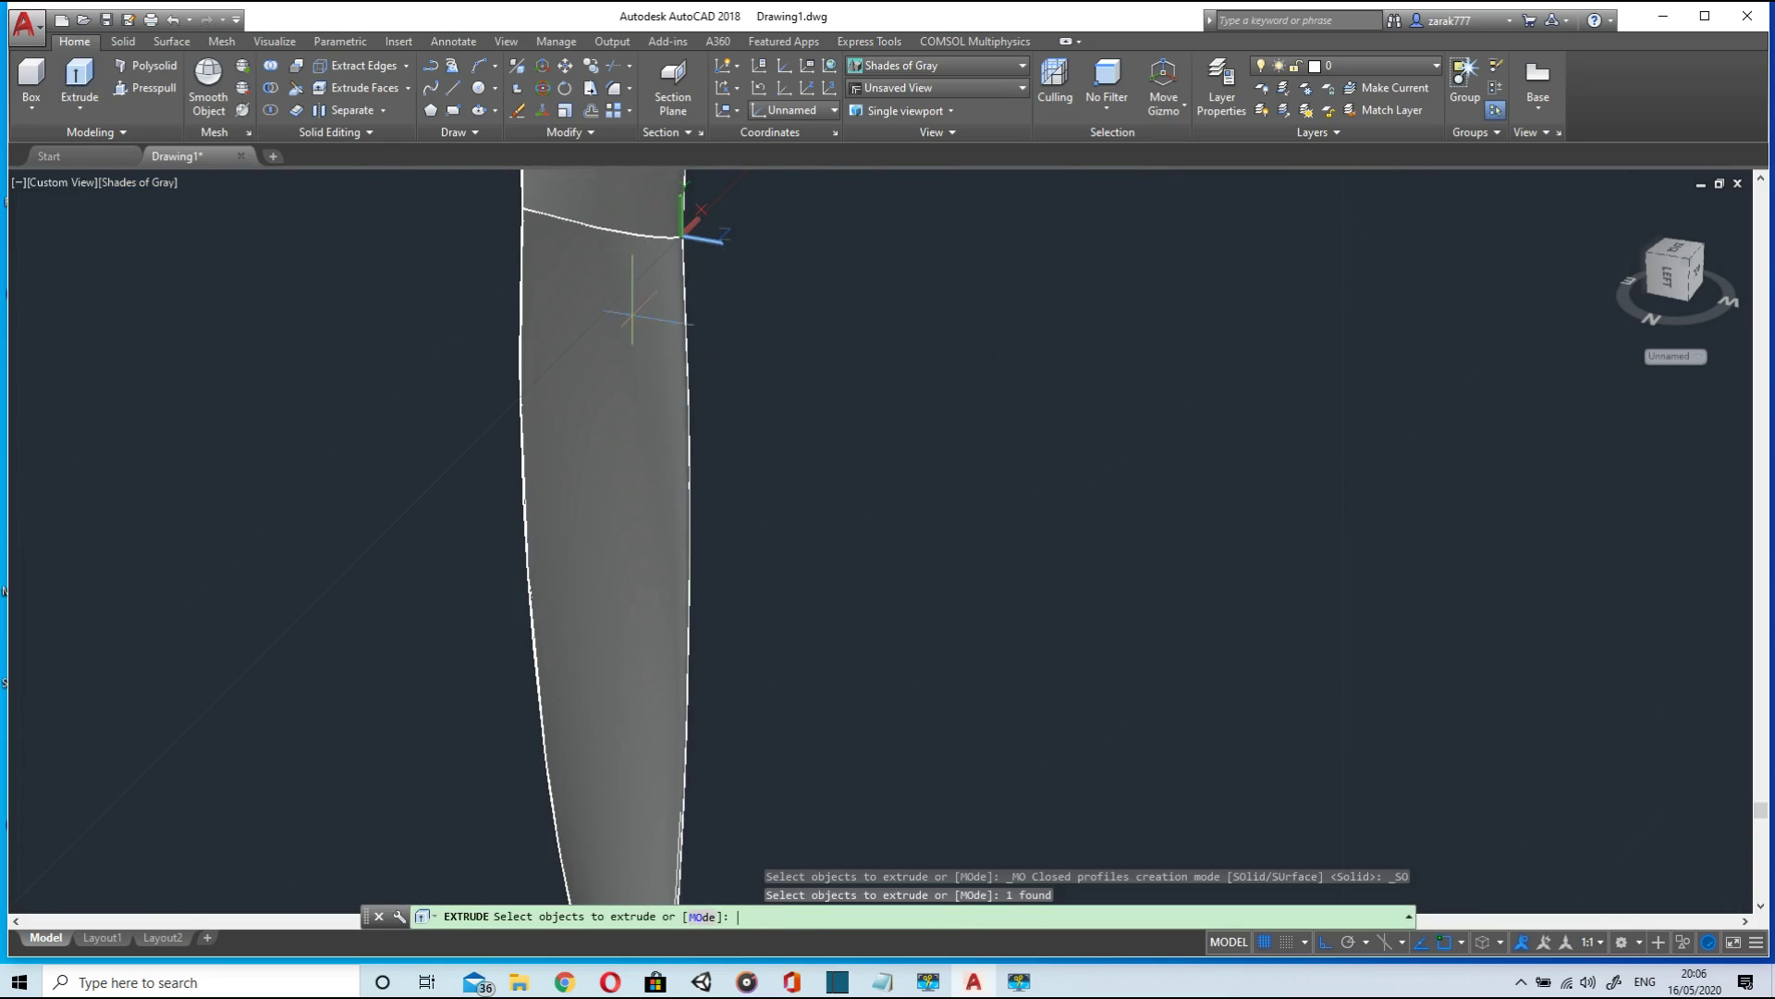
pyautogui.scroll(-4, 509, 277)
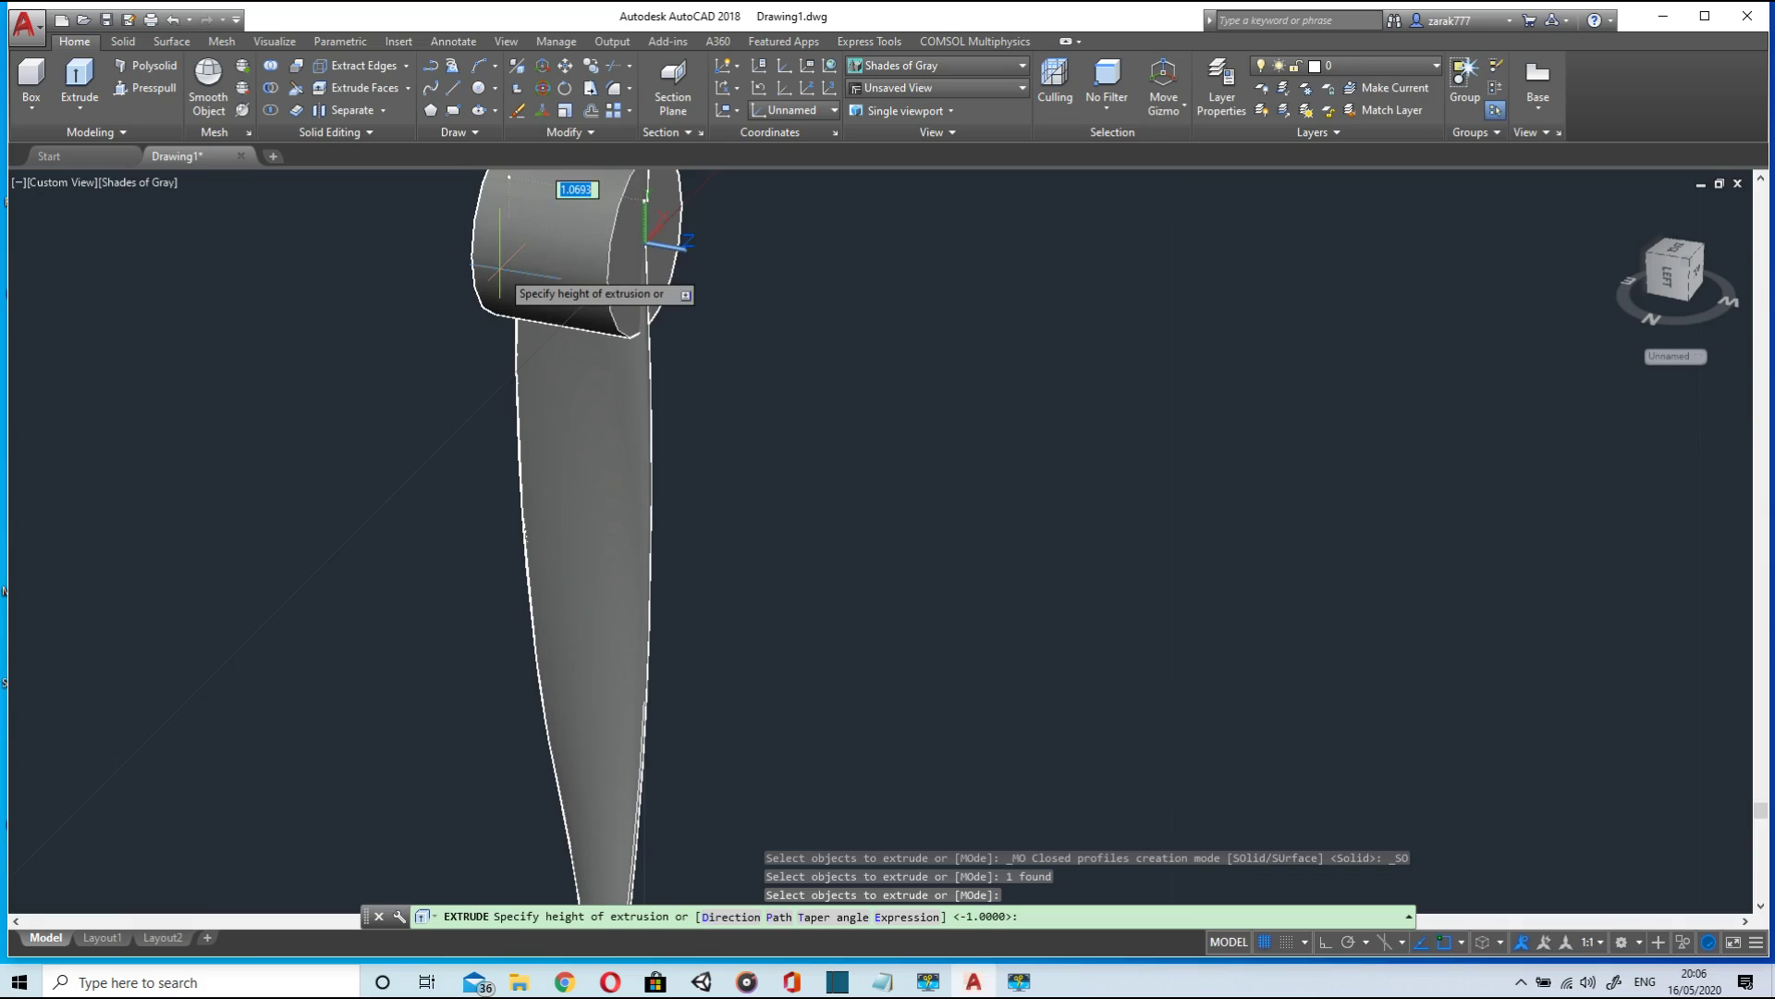
pyautogui.keyDown('shift'); pyautogui.moveTo(508, 270); pyautogui.dragTo(628, 259, button='middle'); pyautogui.keyUp('shift')
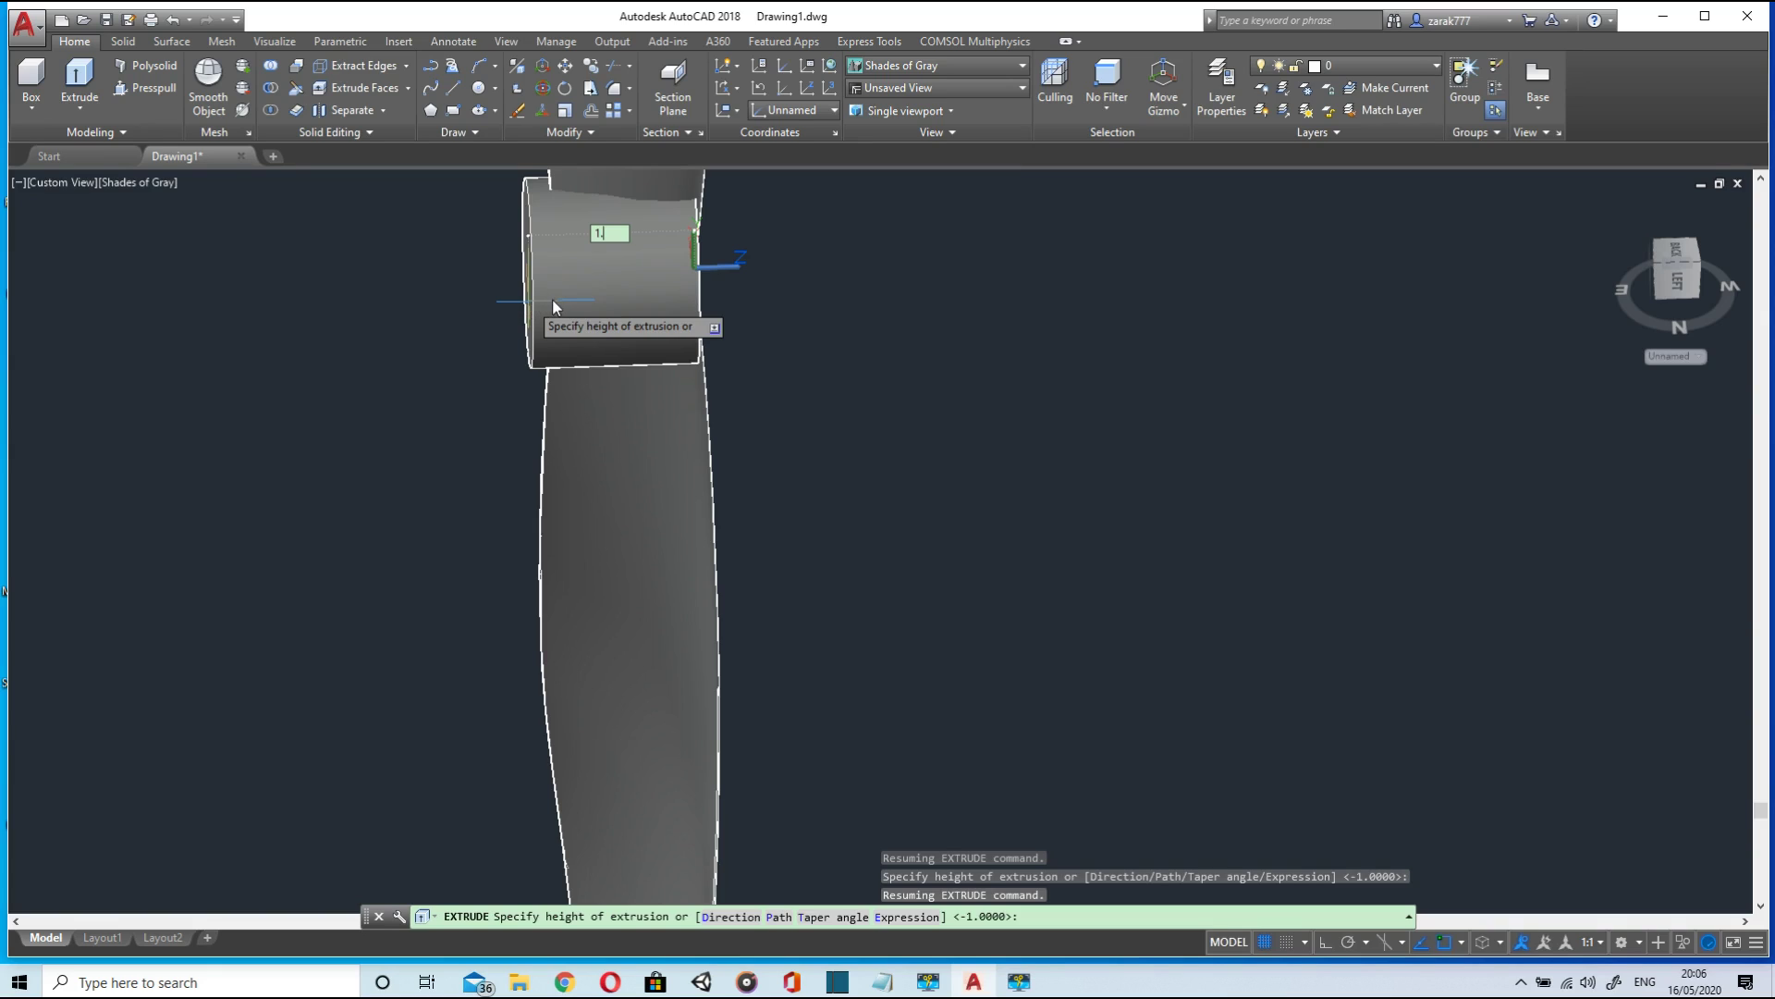
pyautogui.press('Escape')
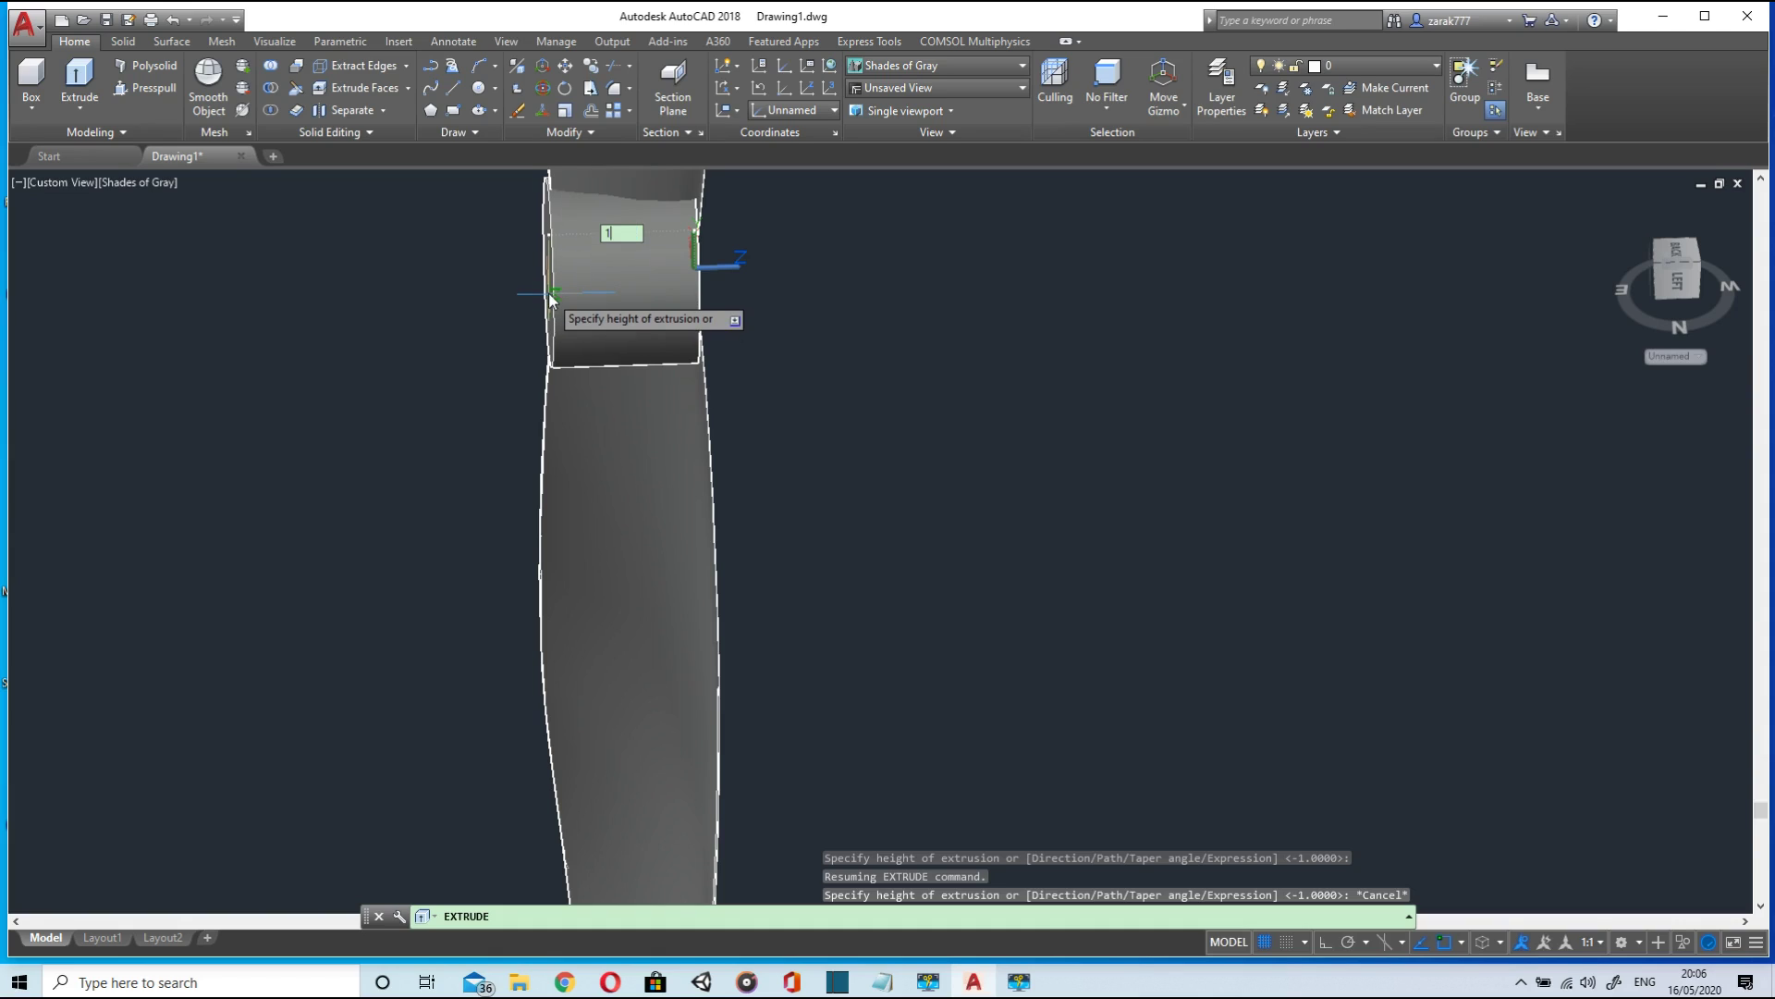
pyautogui.press('Return')
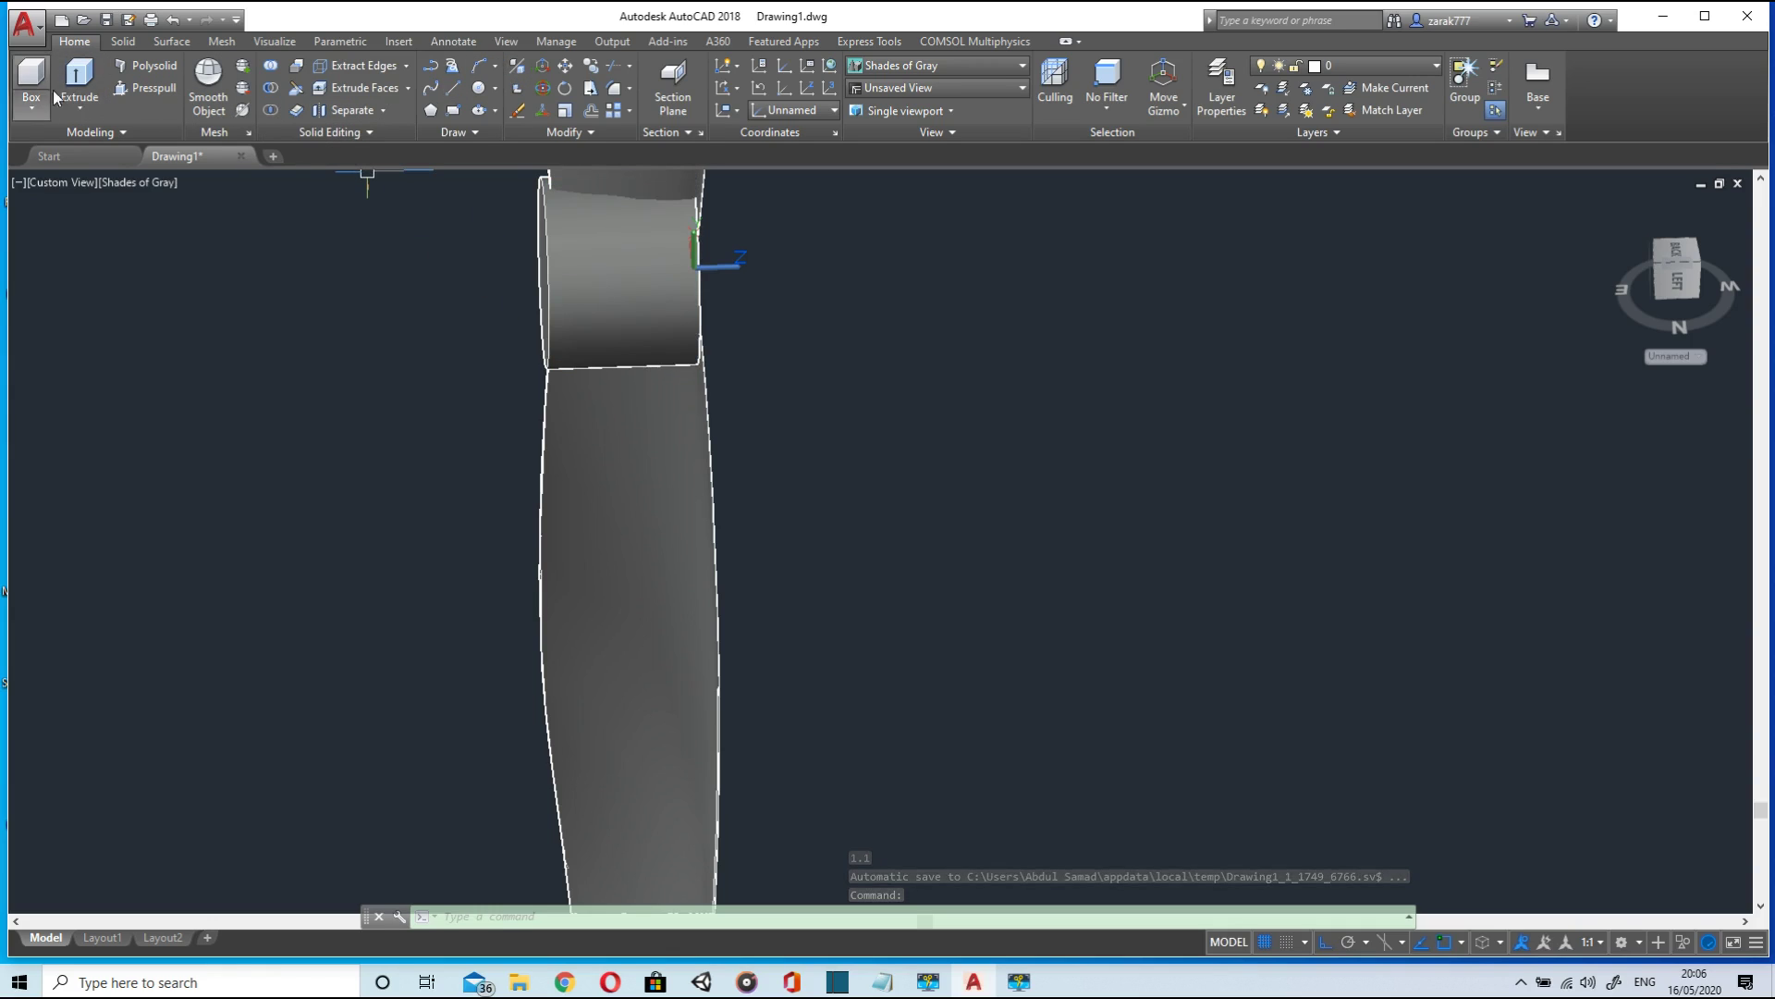
# - Begin another extrusion and orbit to view the hub at an angle
pyautogui.click(80, 78)
pyautogui.click(610, 268)
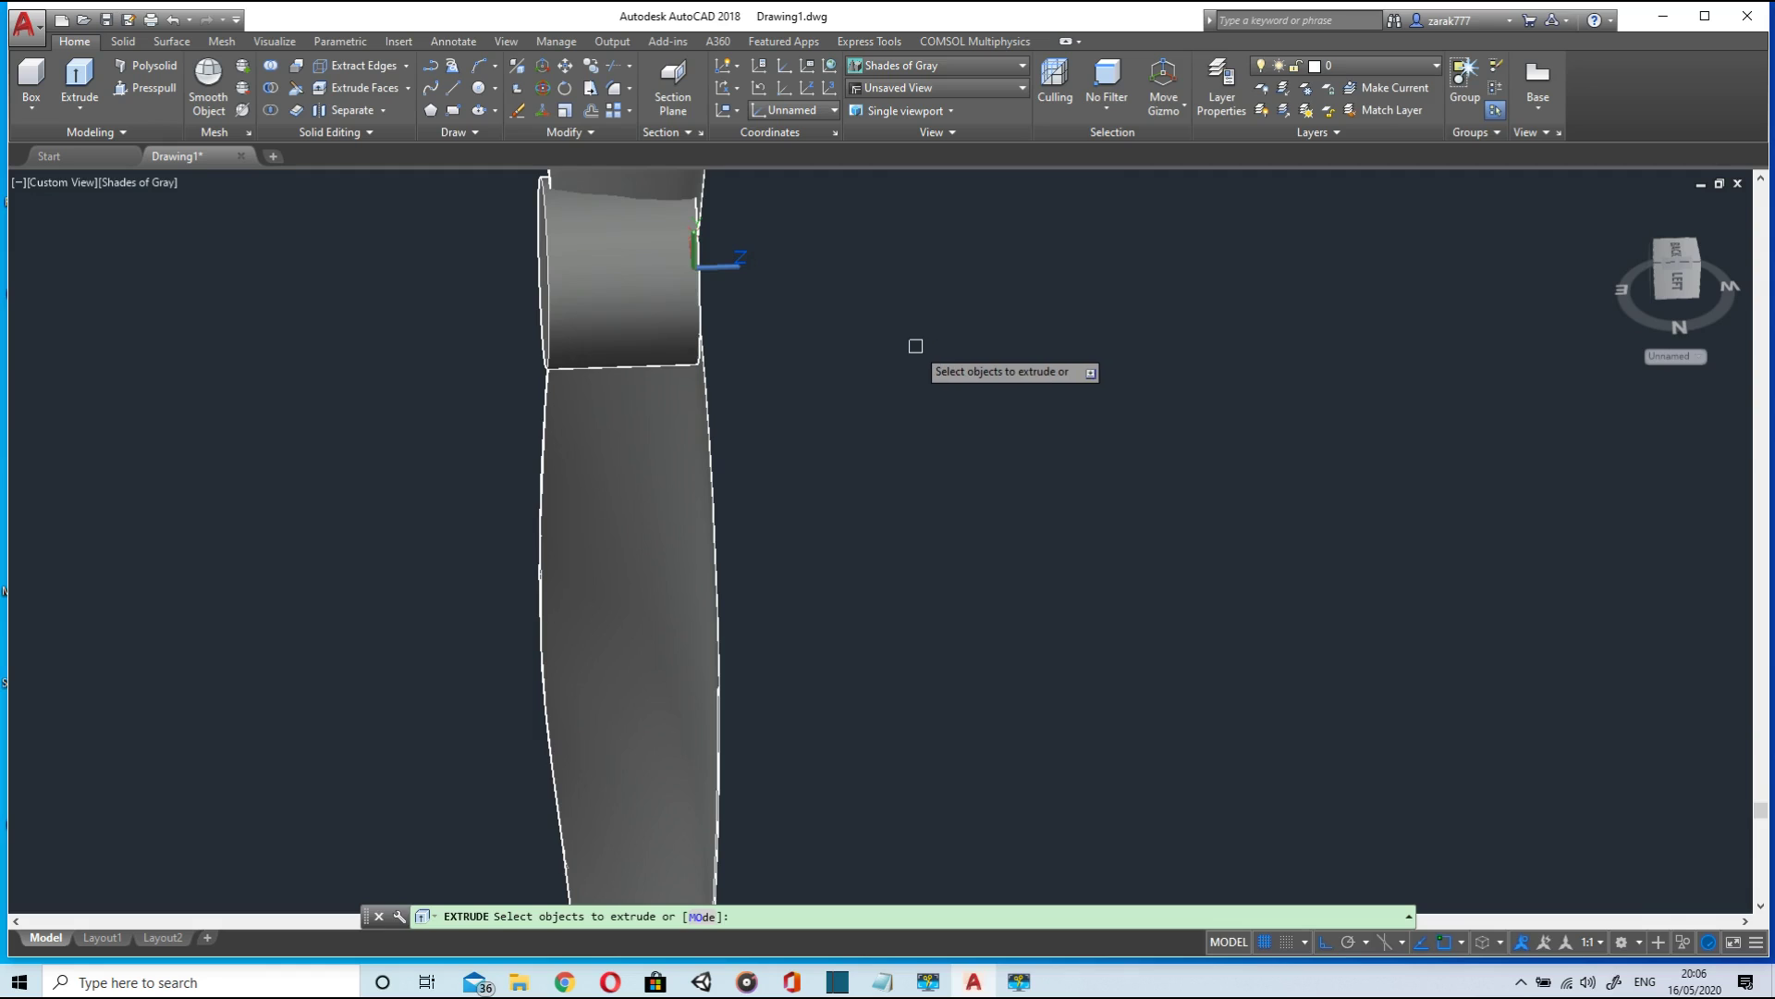
pyautogui.keyDown('shift'); pyautogui.moveTo(863, 341); pyautogui.dragTo(668, 317, button='middle'); pyautogui.keyUp('shift')
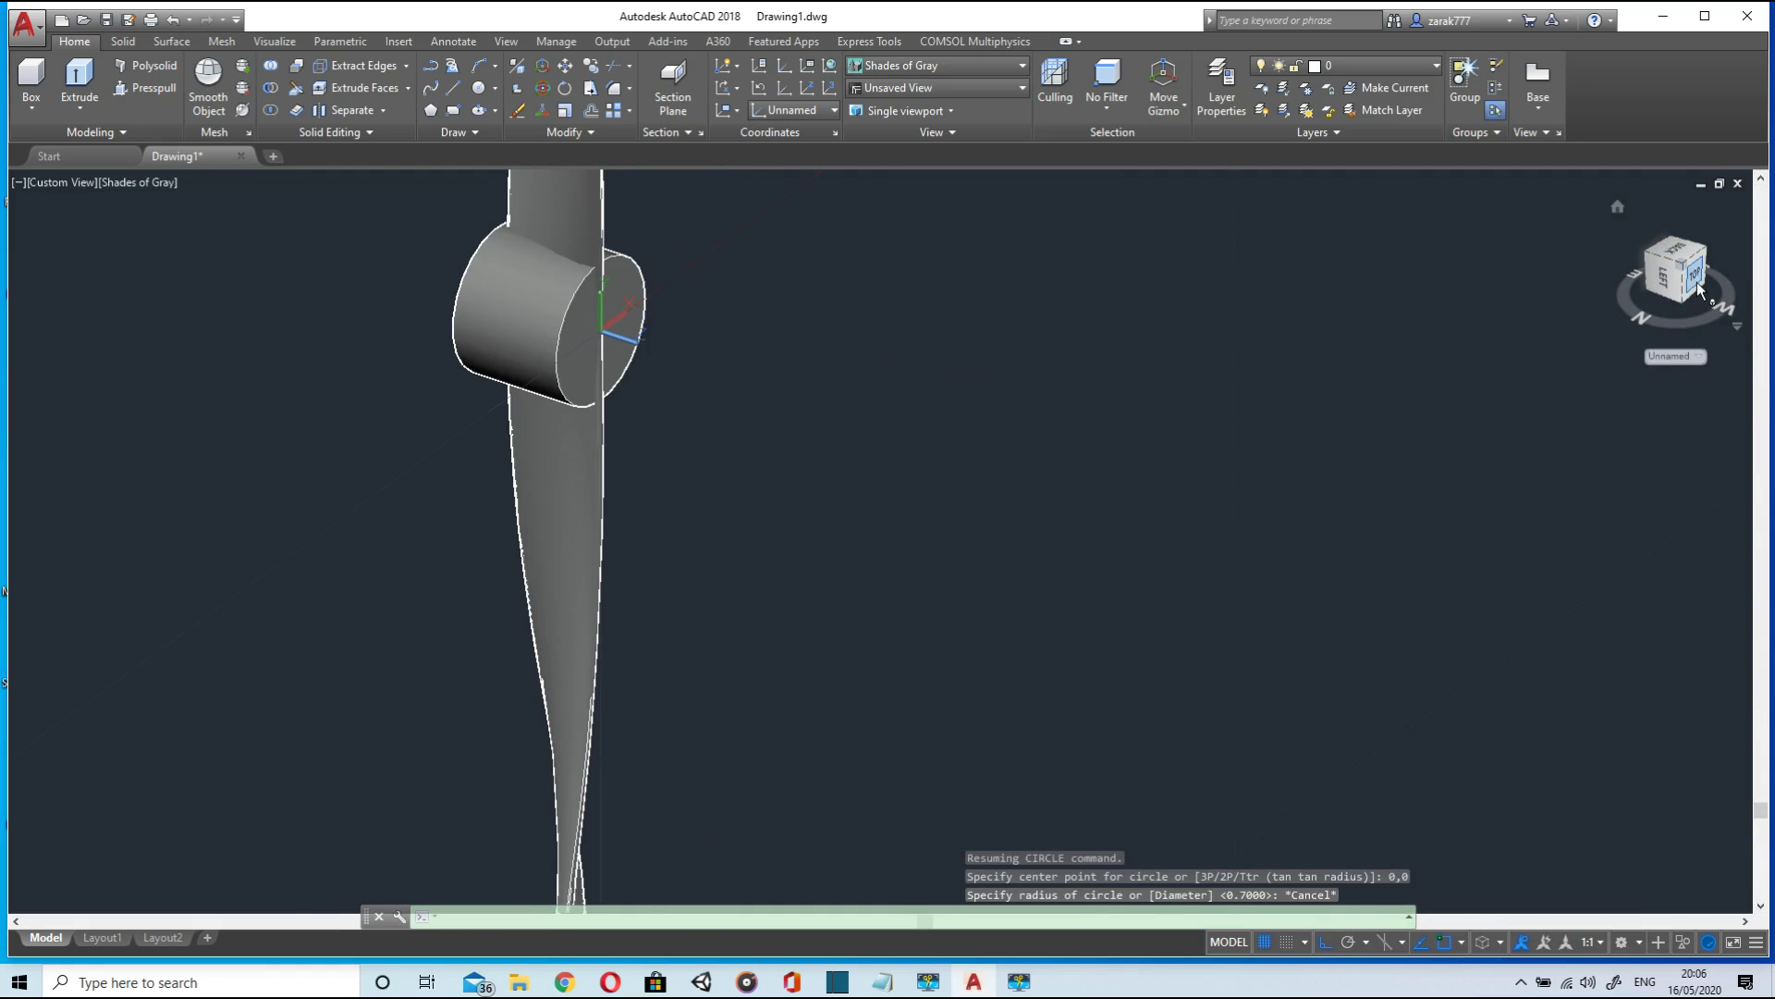
# - From the LEFT view, draw a second circle centred at 0,0 with radius 0.7
pyautogui.click(1699, 286)
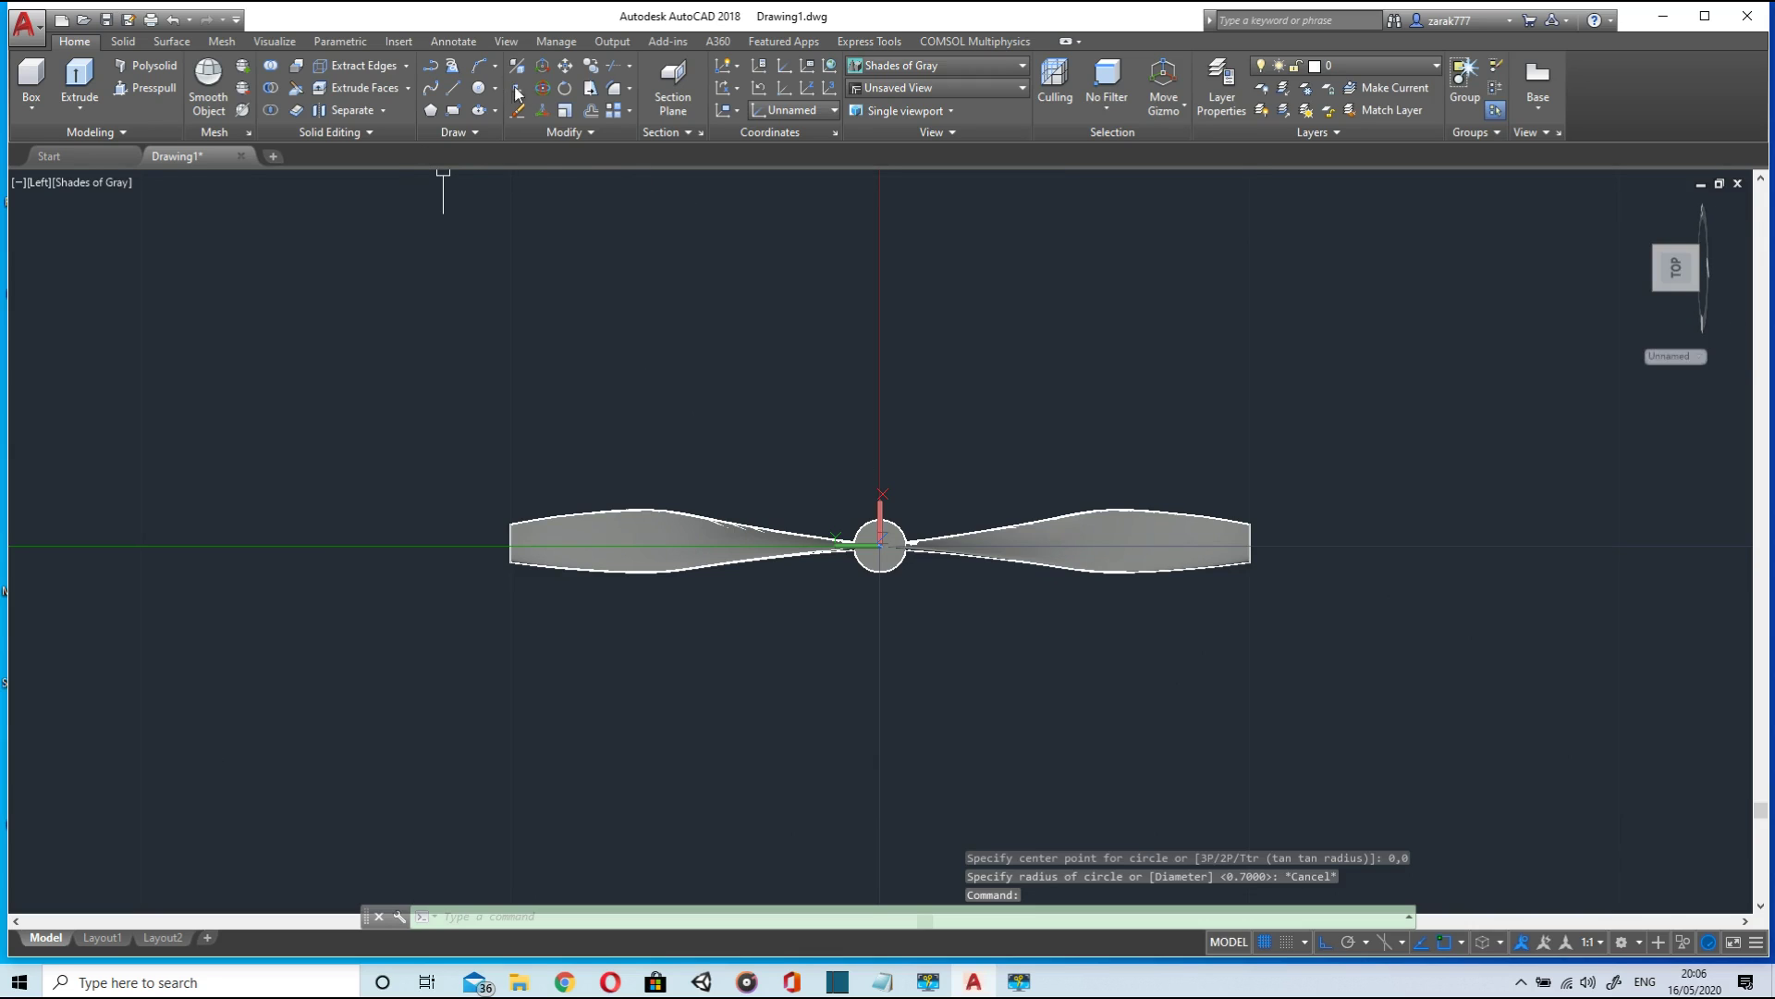
pyautogui.click(476, 90)
pyautogui.scroll(5, 891, 555)
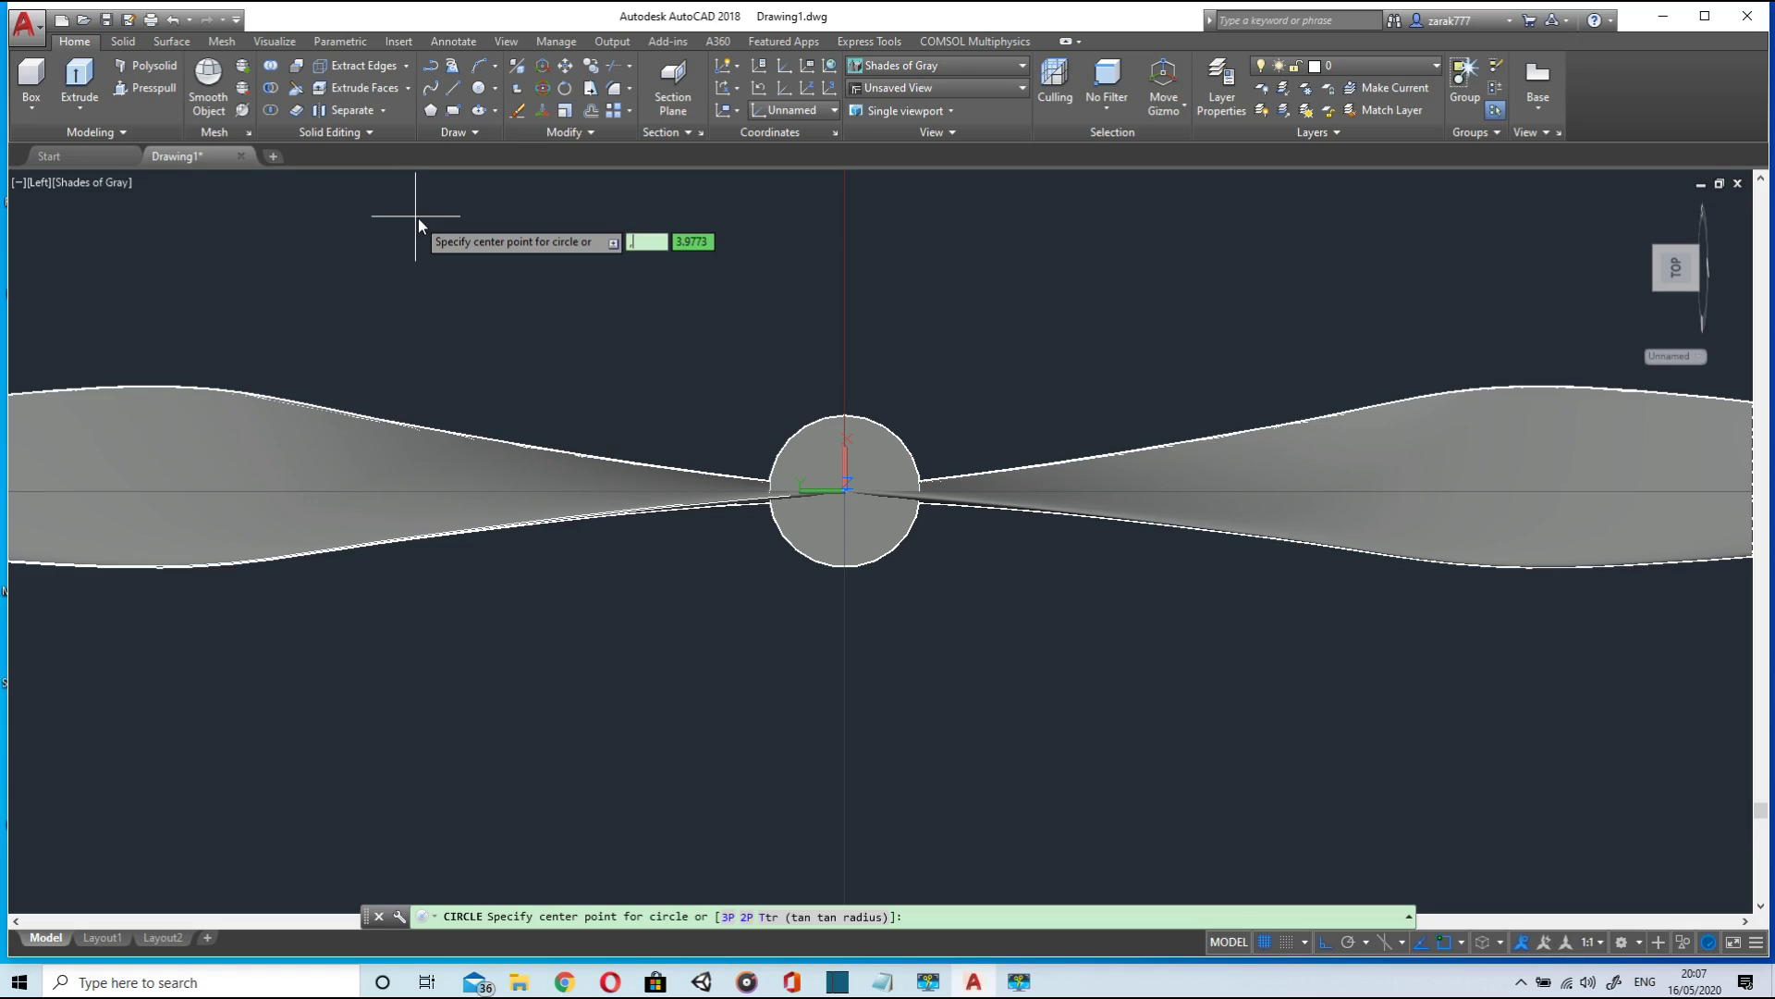
pyautogui.write('0')
pyautogui.press('Tab')
pyautogui.write('0')
pyautogui.press('Return')
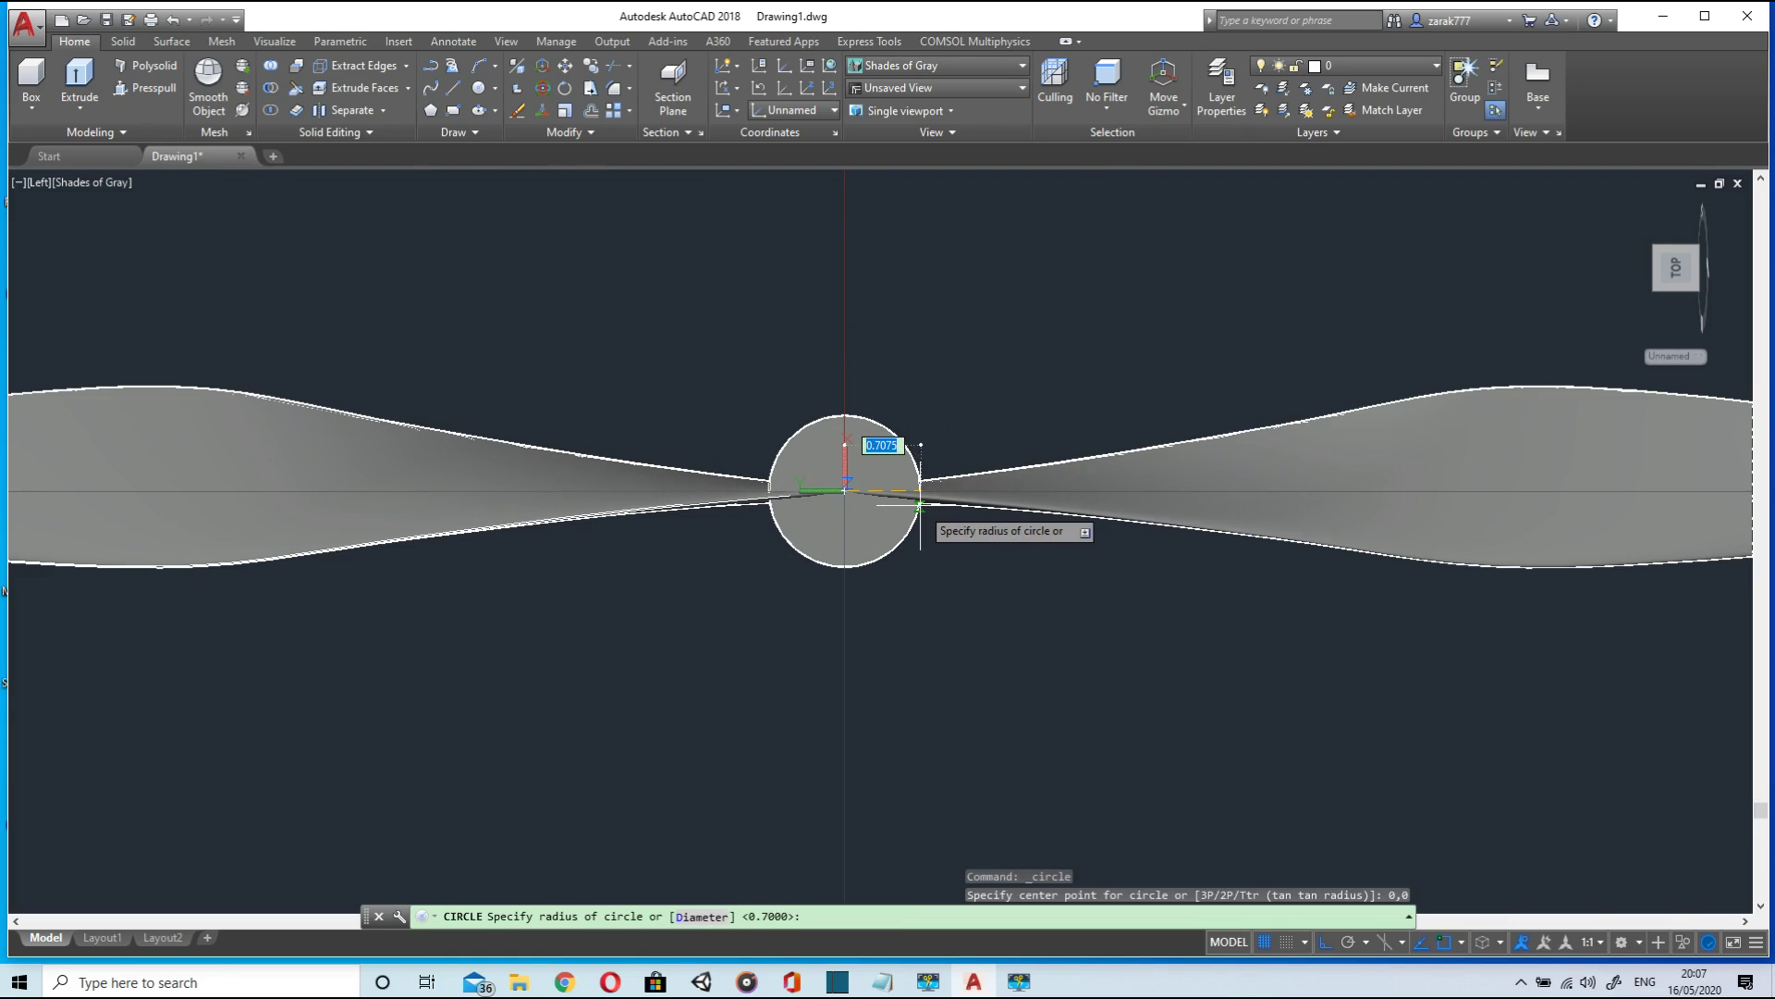
pyautogui.write('0.')
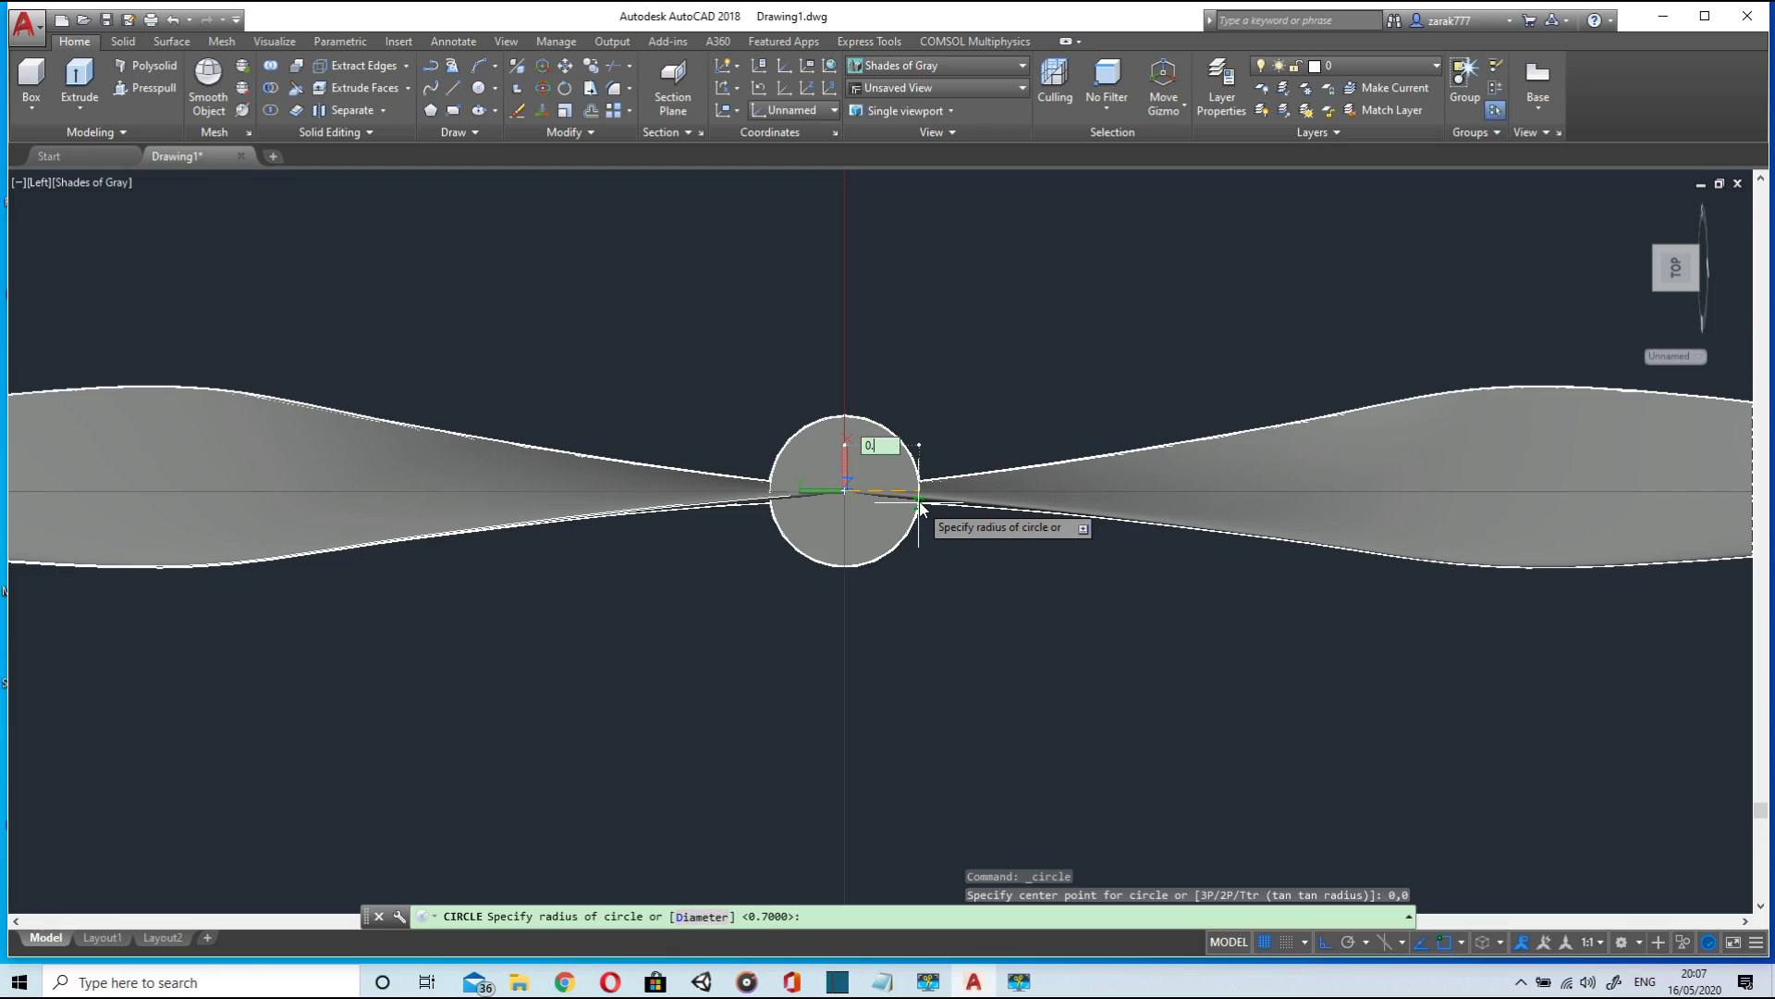
pyautogui.press('Return')
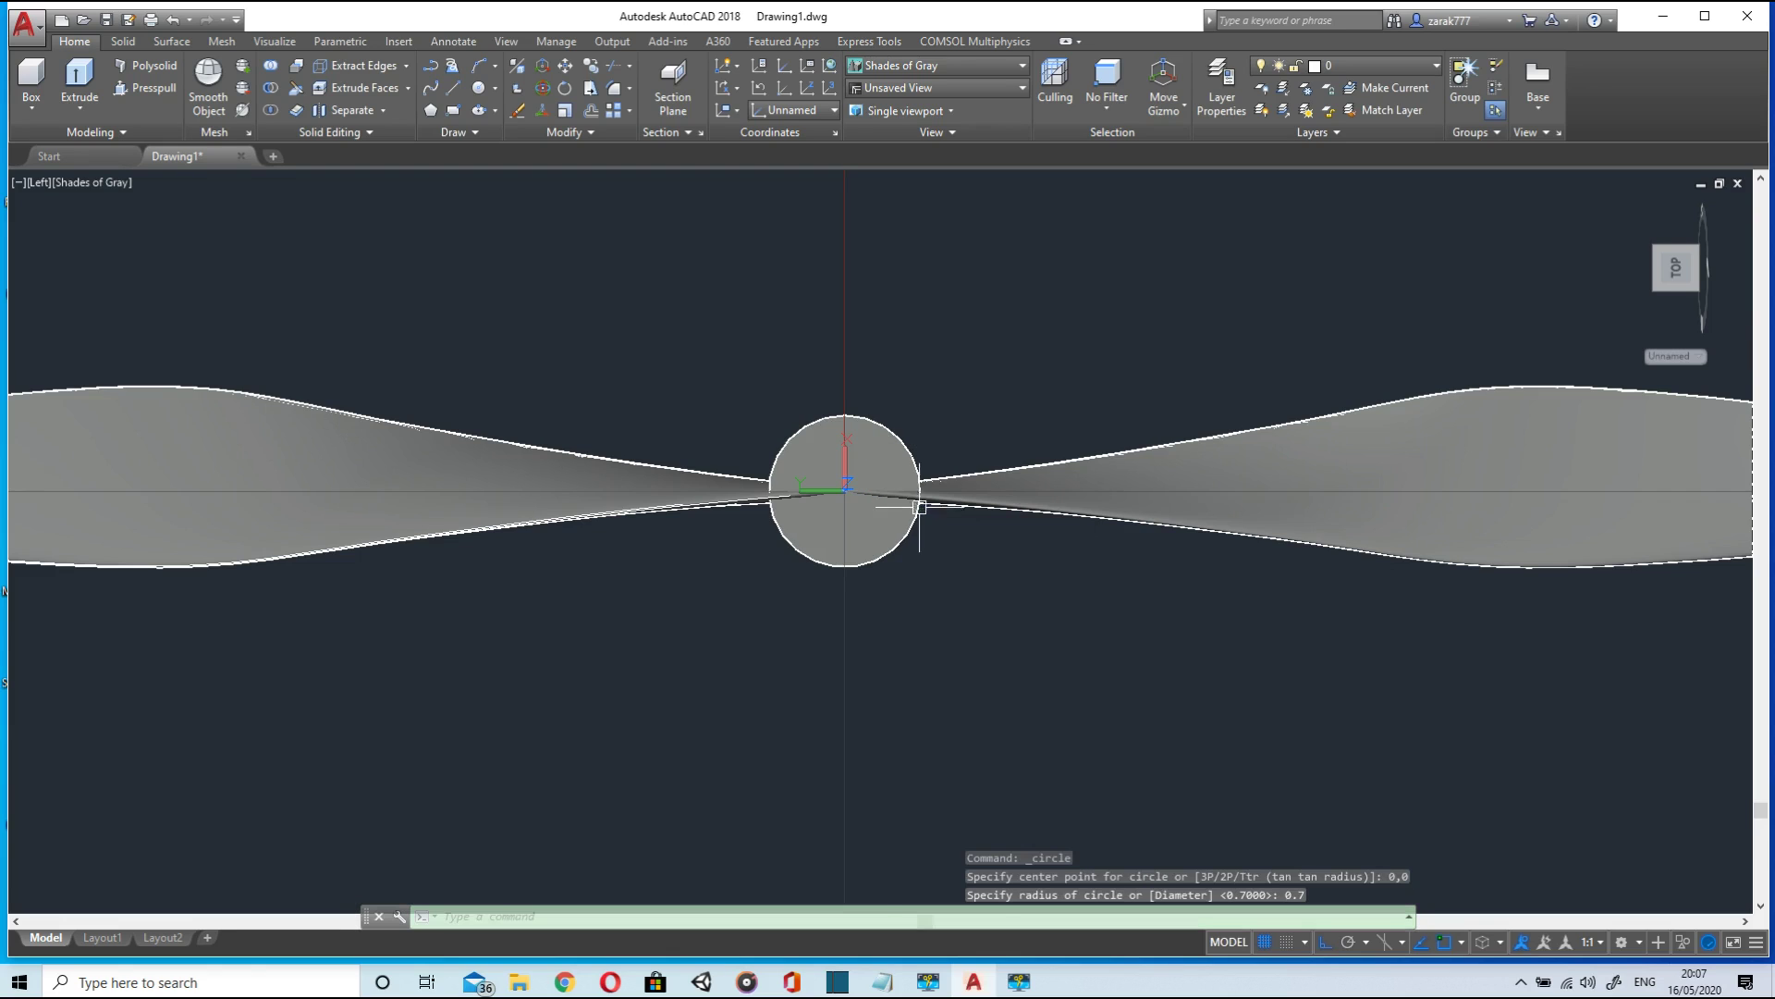
pyautogui.keyDown('shift'); pyautogui.moveTo(1006, 595); pyautogui.dragTo(1256, 602, button='middle'); pyautogui.keyUp('shift')
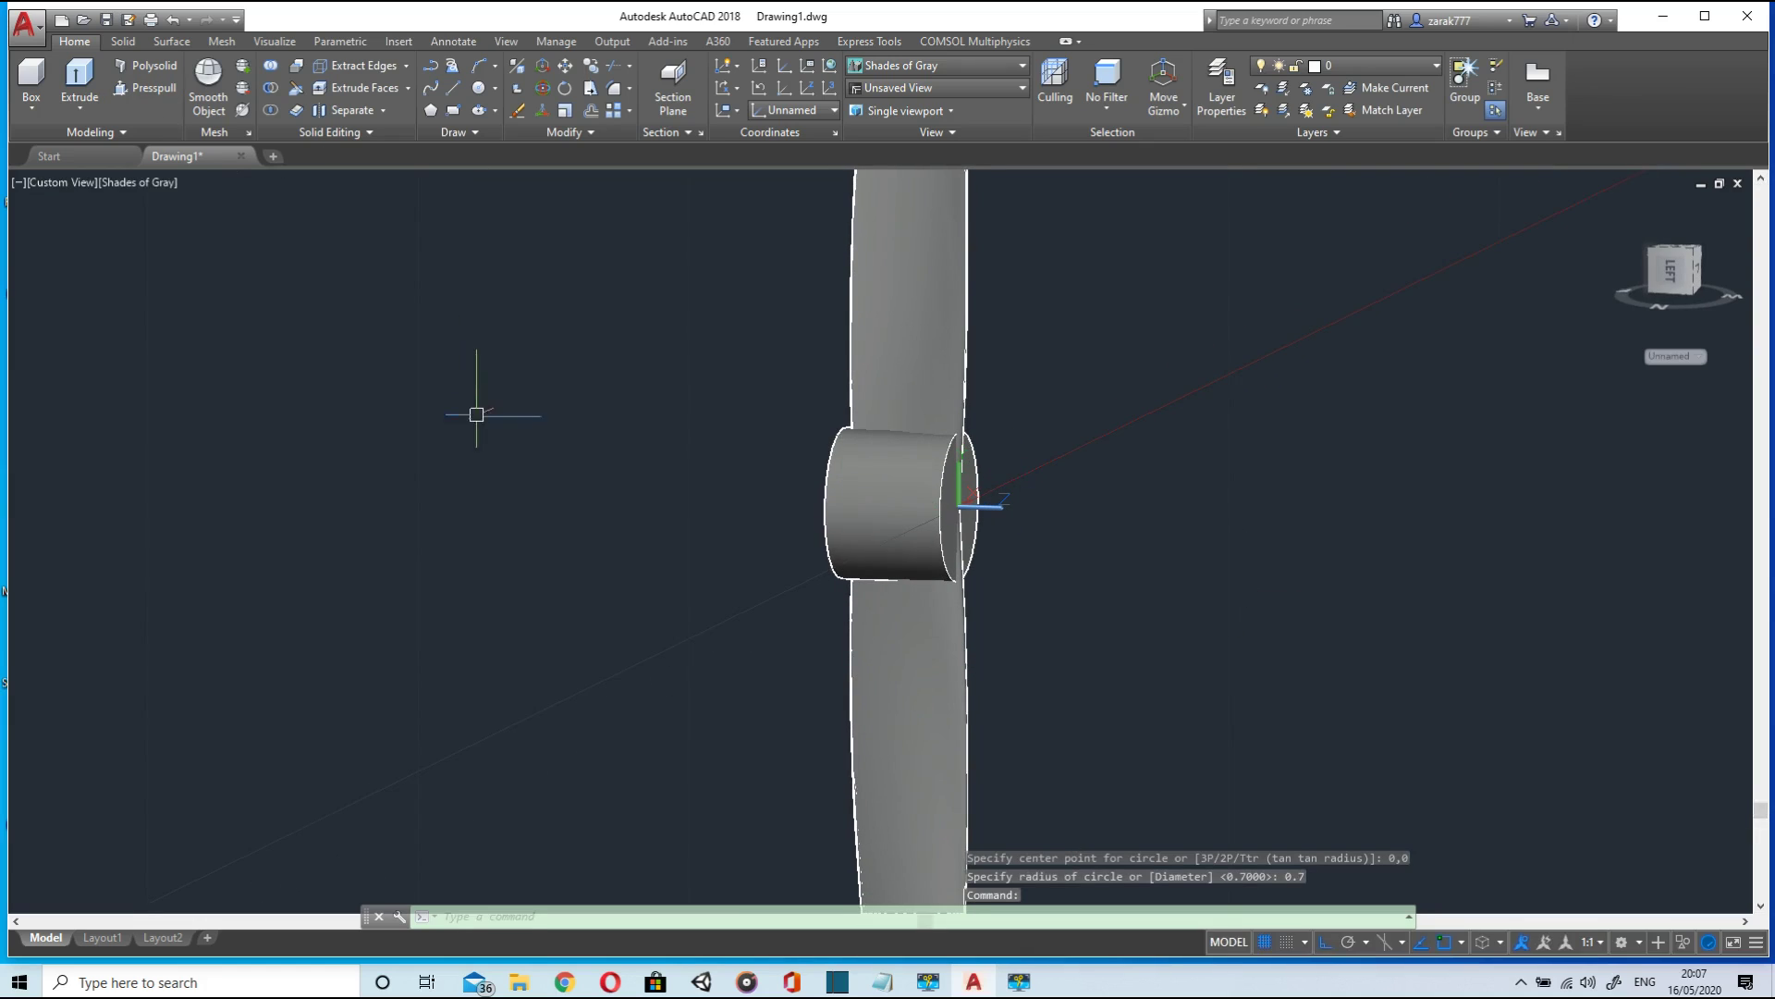
# - Hide the hub cylinder with Isolate > Hide Objects to expose the centre circle
pyautogui.keyDown('shift'); pyautogui.moveTo(477, 414); pyautogui.dragTo(530, 453, button='middle'); pyautogui.keyUp('shift')
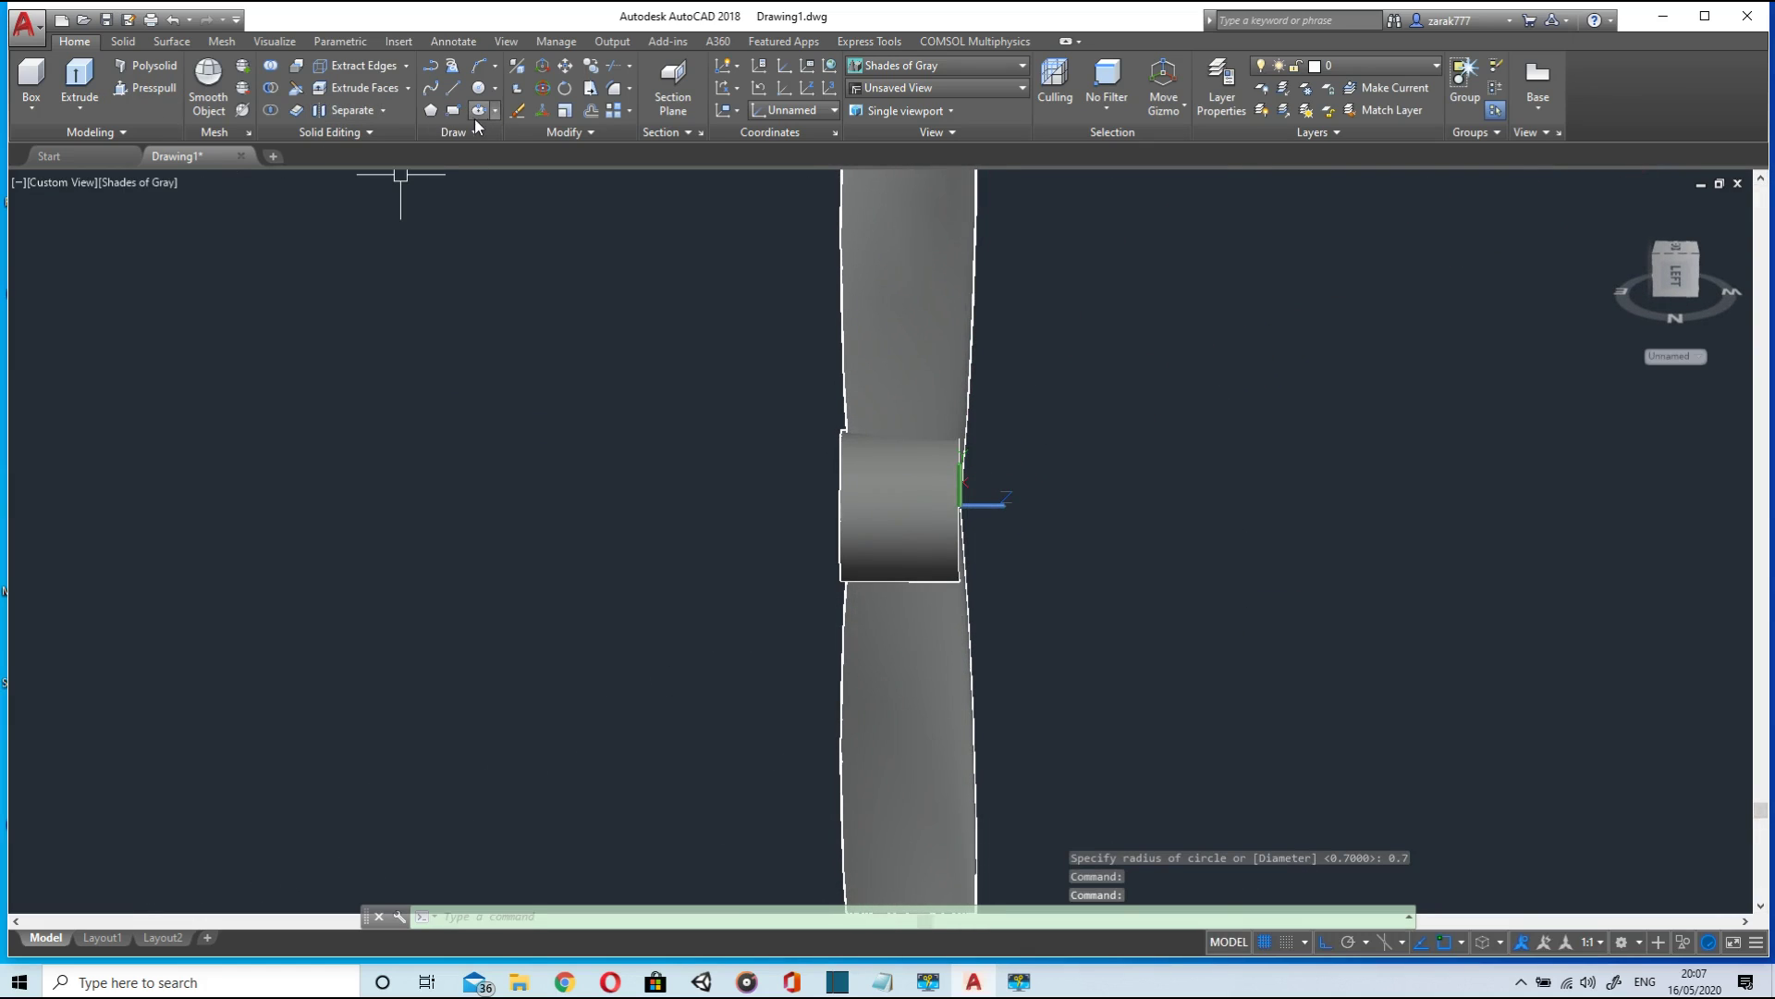
pyautogui.click(80, 78)
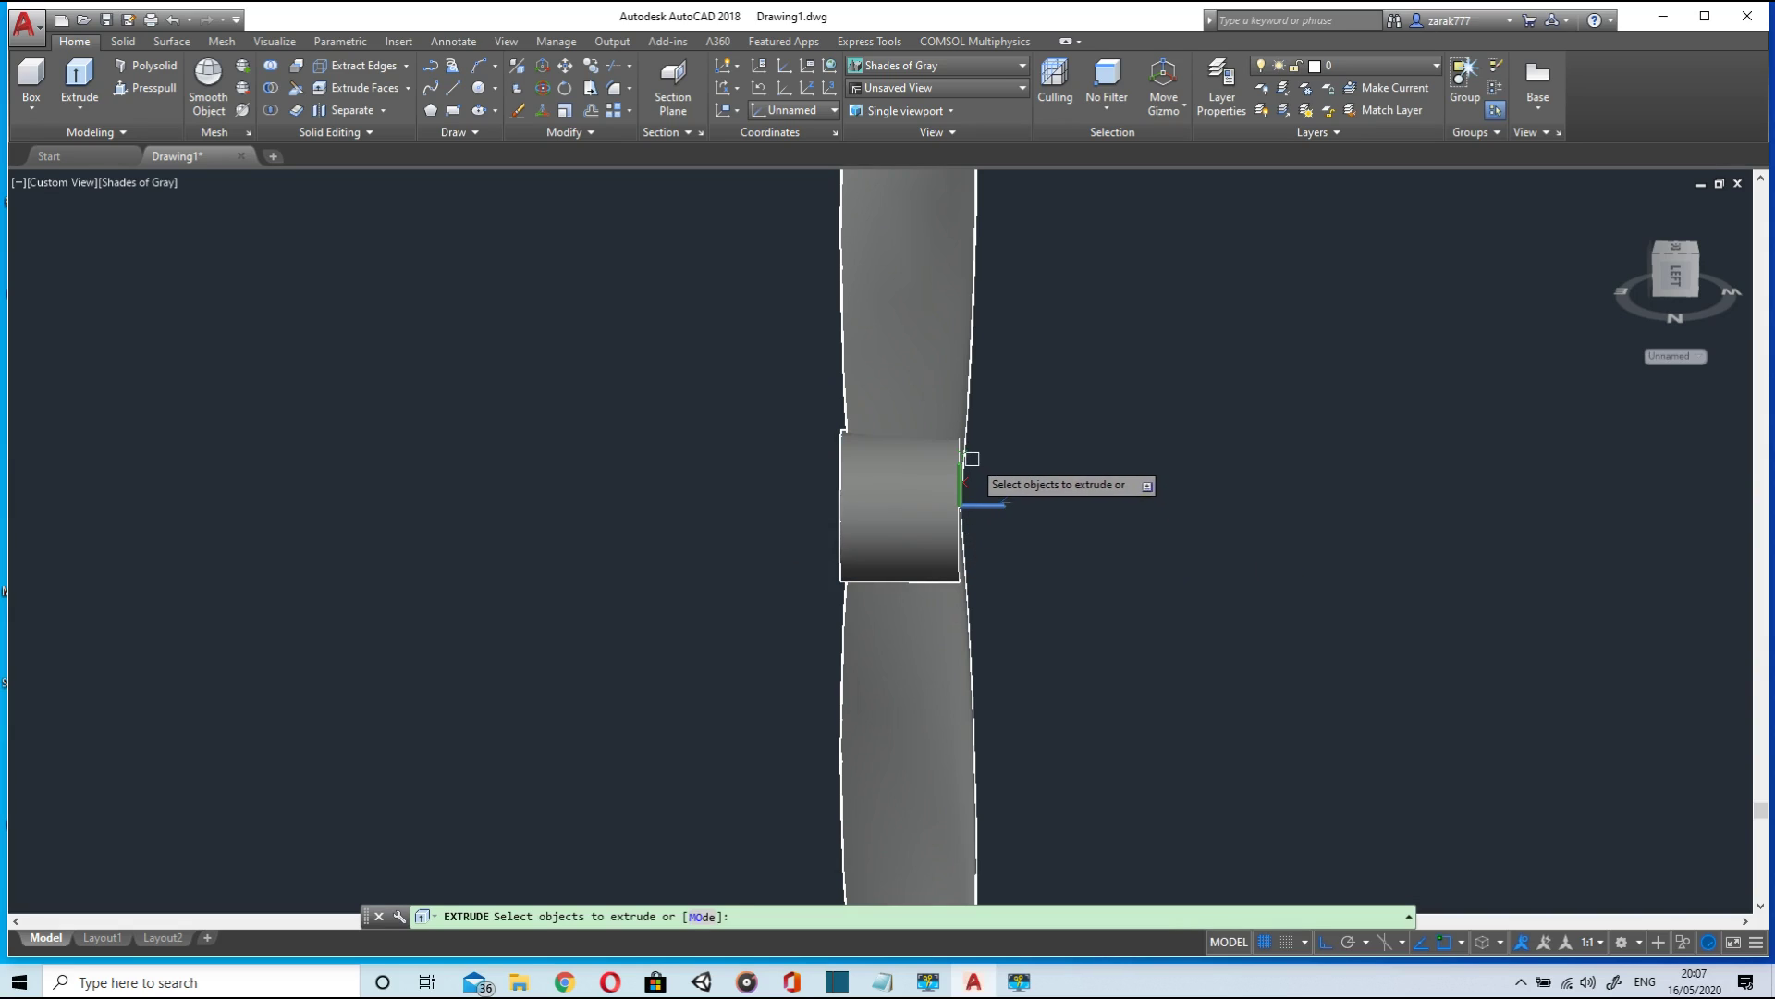
pyautogui.press('Escape')
pyautogui.click(910, 473)
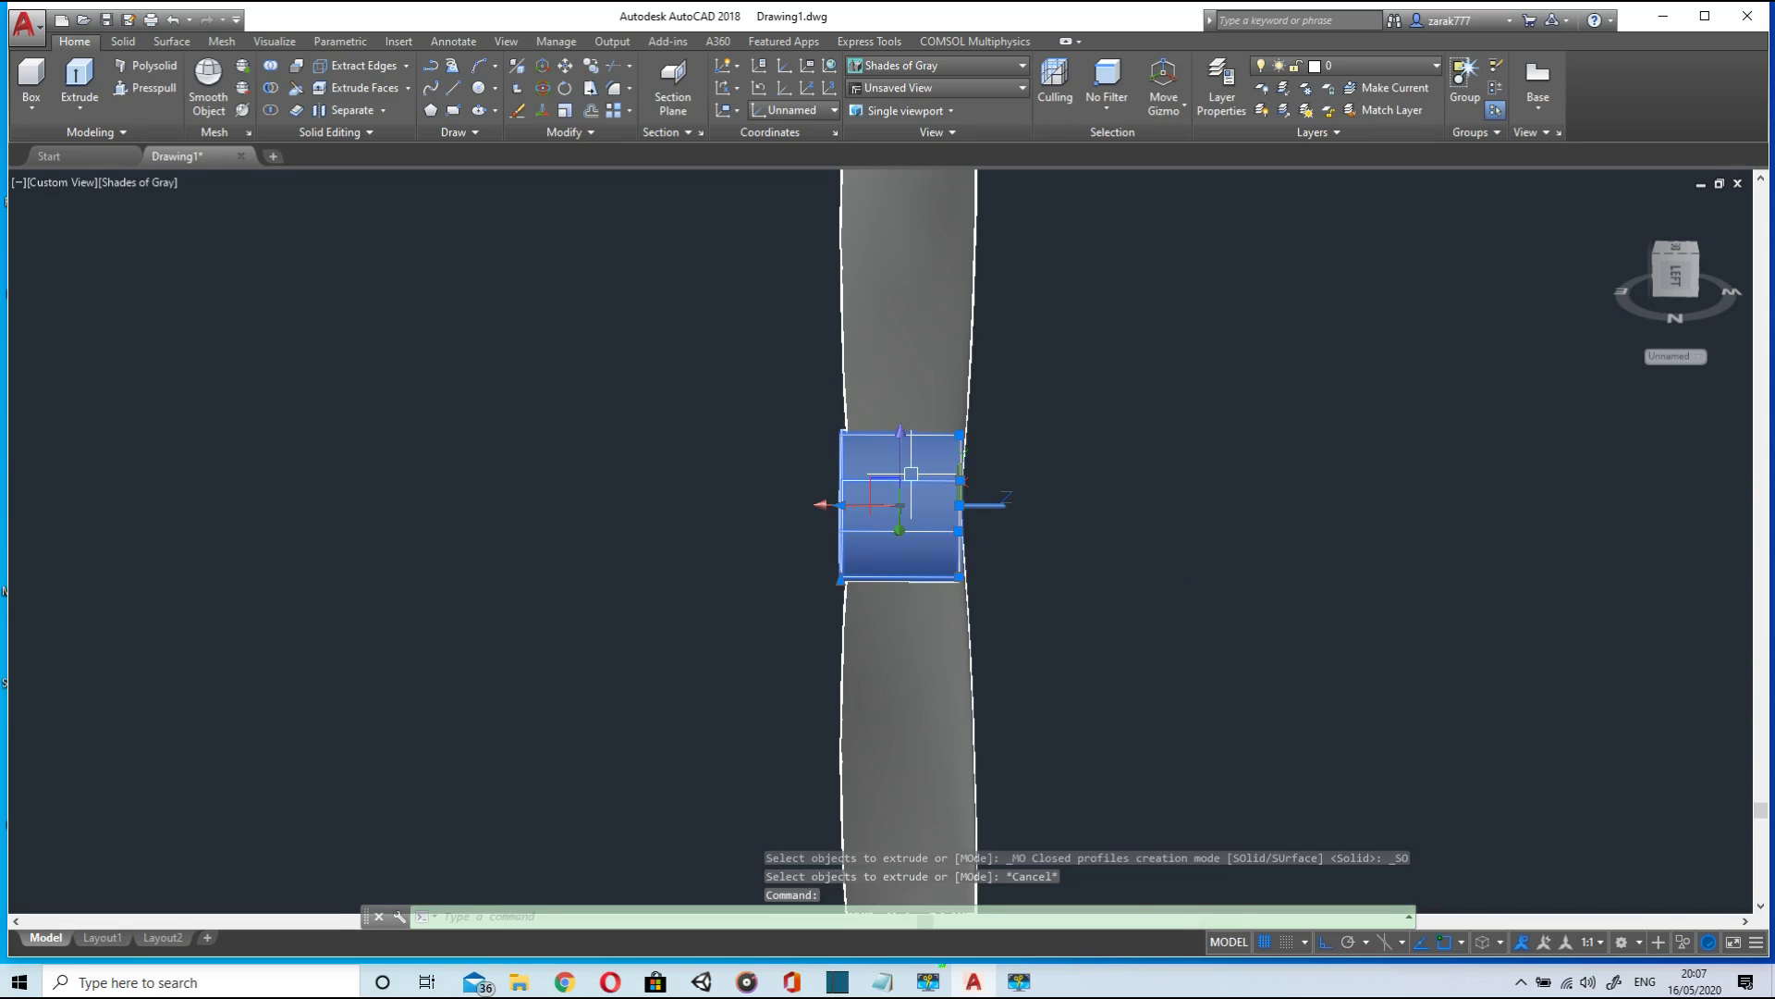
pyautogui.rightClick(913, 479)
pyautogui.moveTo(1017, 561)
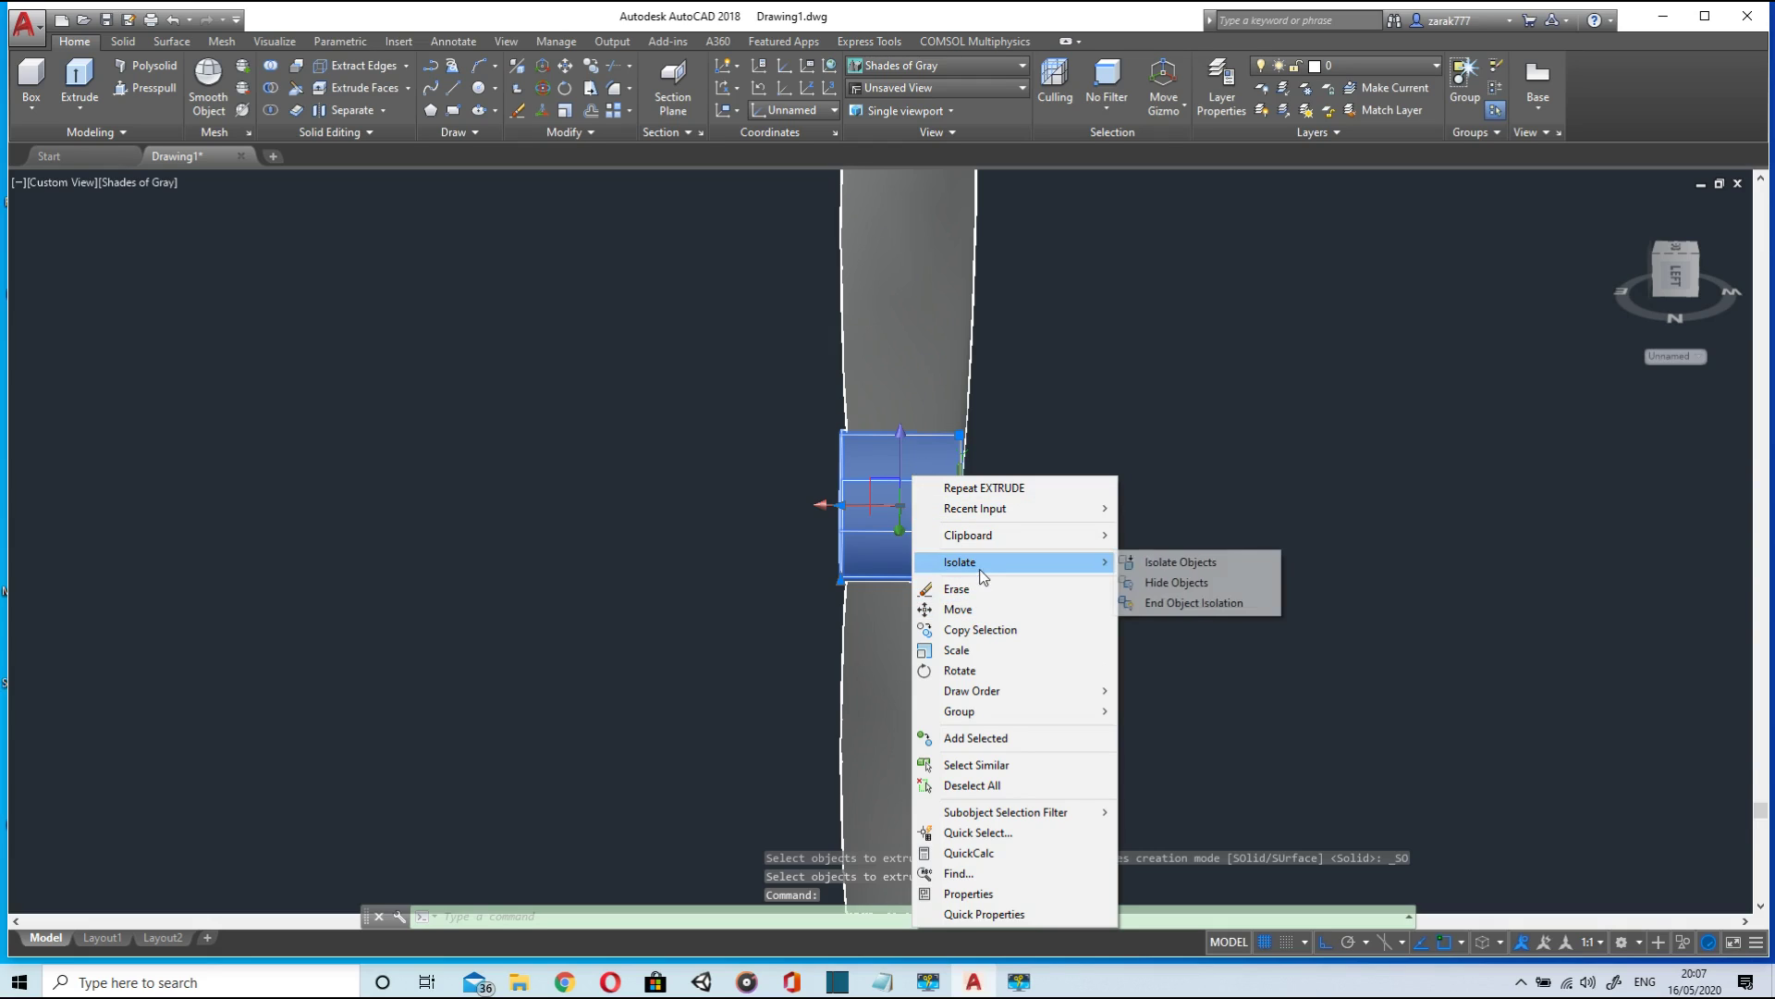
pyautogui.click(1220, 582)
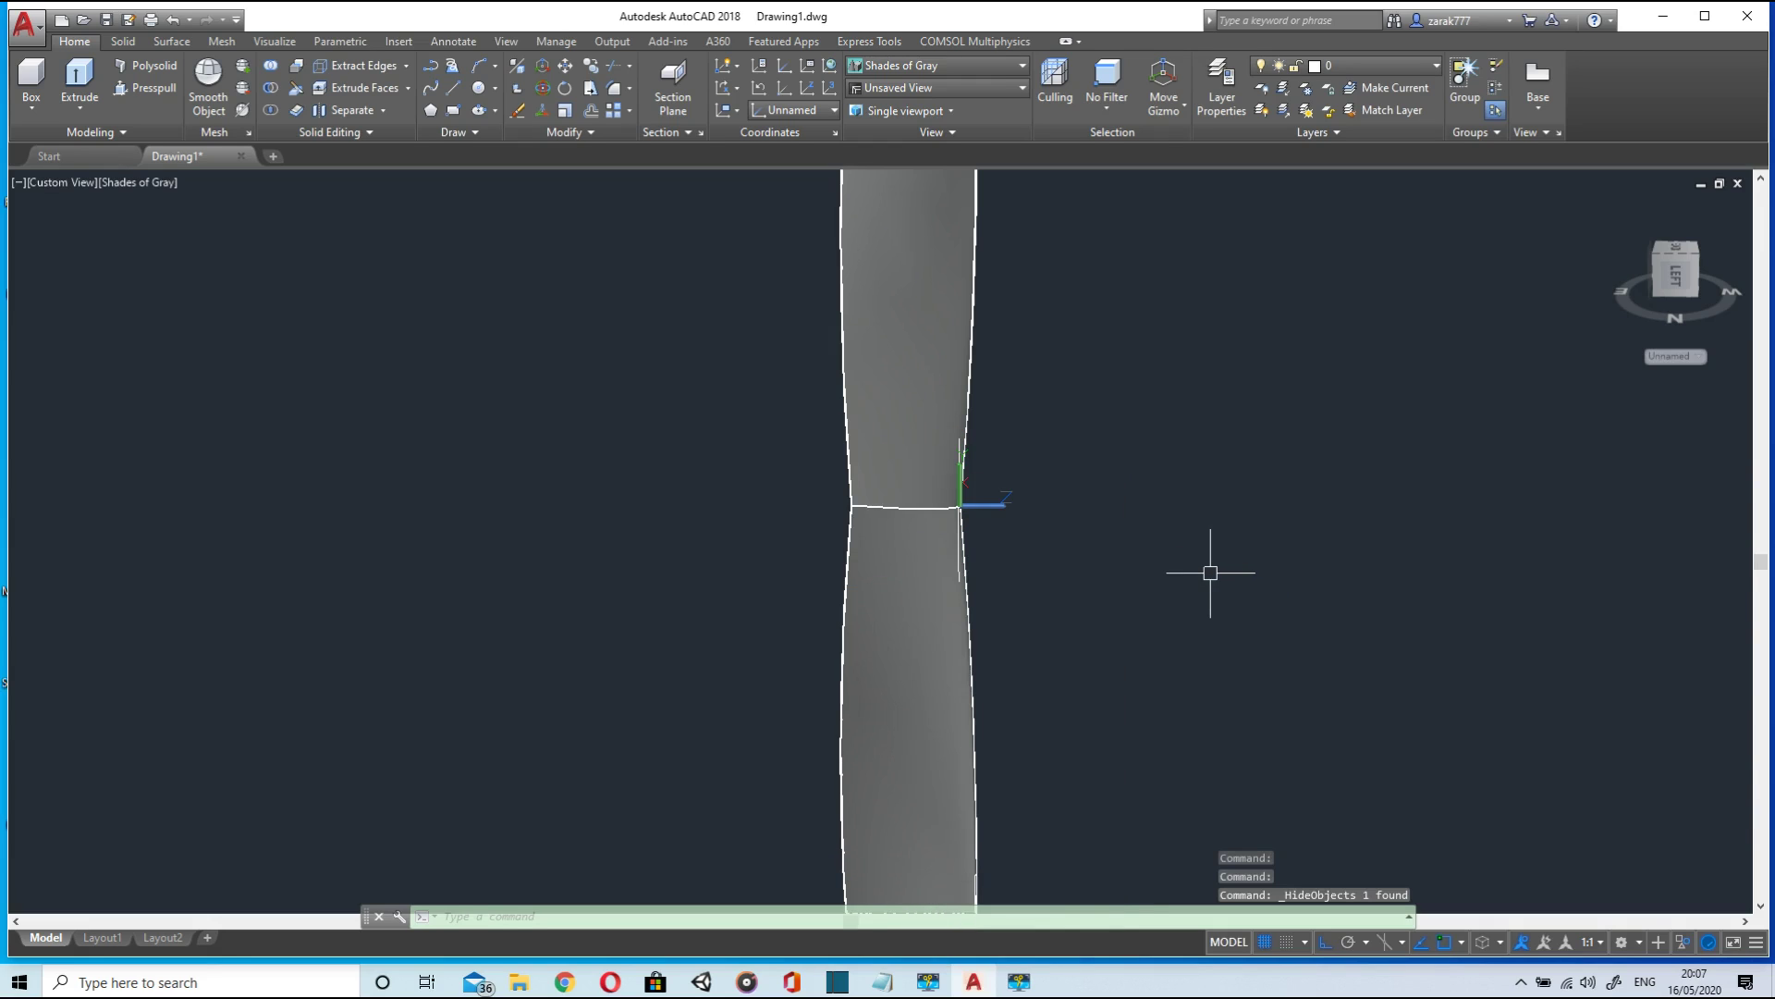
# - Extrude the small 0.7-radius centre circle 0.1 units into a thin disc
pyautogui.keyDown('shift'); pyautogui.moveTo(1171, 571); pyautogui.dragTo(1156, 554, button='middle'); pyautogui.keyUp('shift')
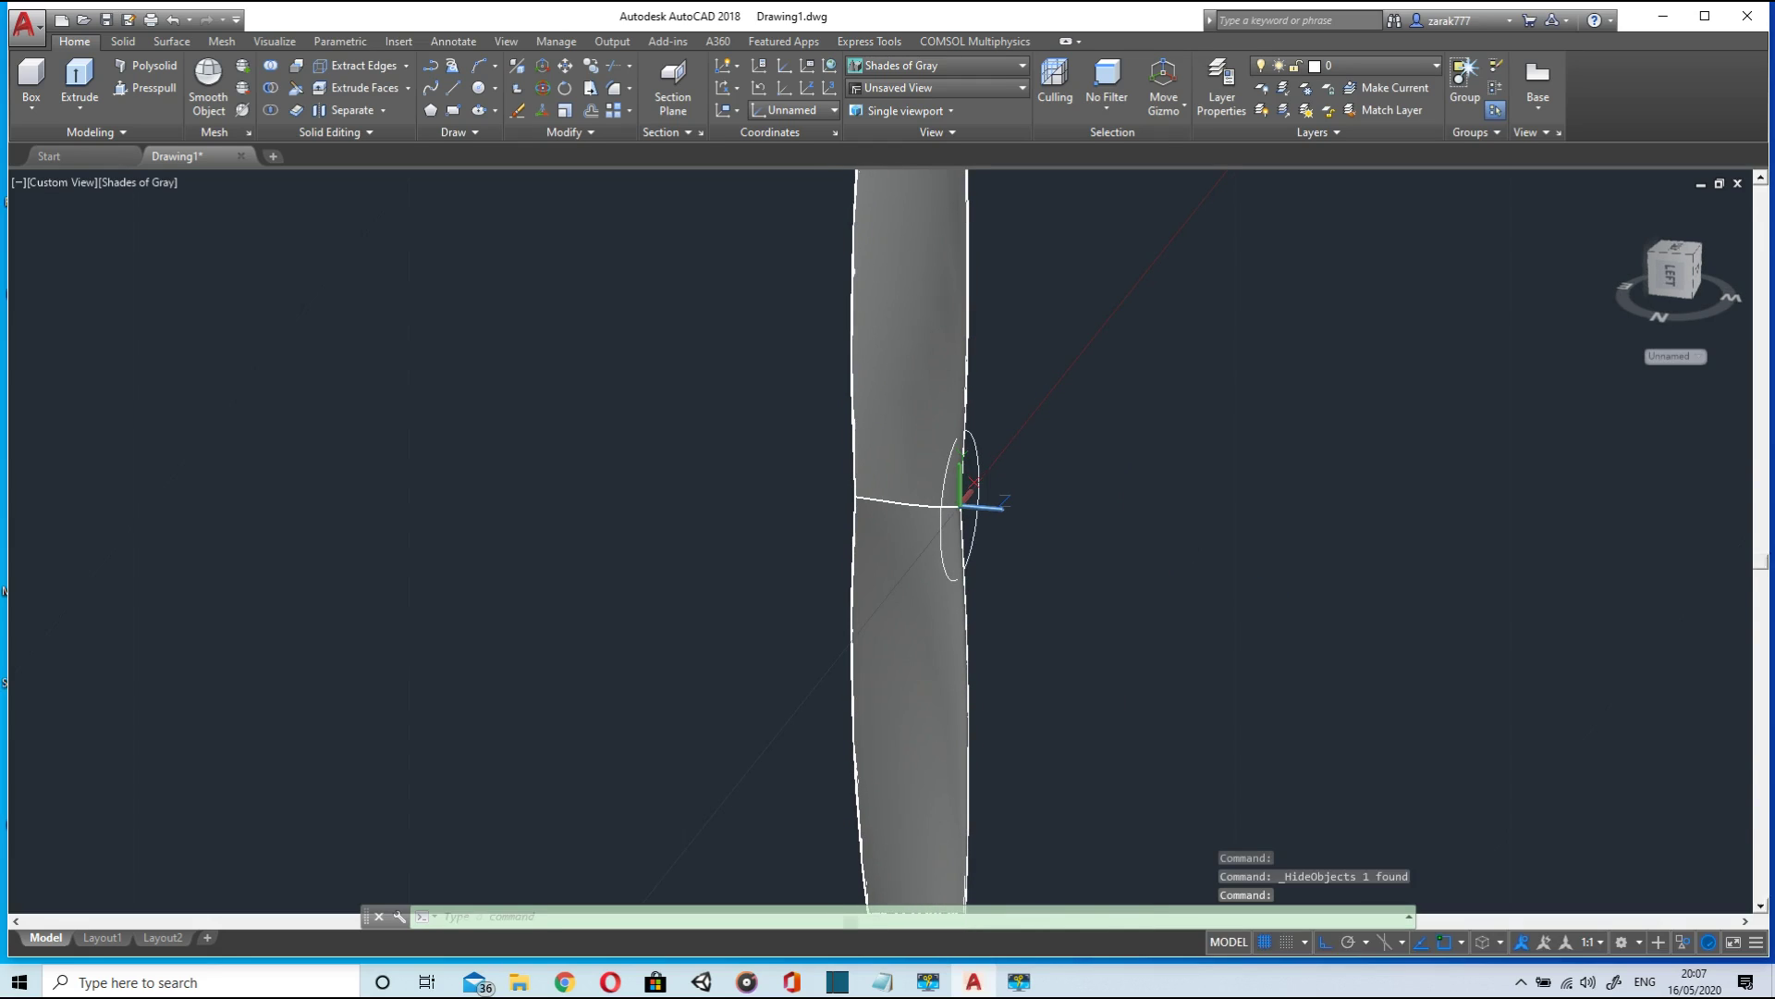
pyautogui.click(79, 84)
pyautogui.click(942, 526)
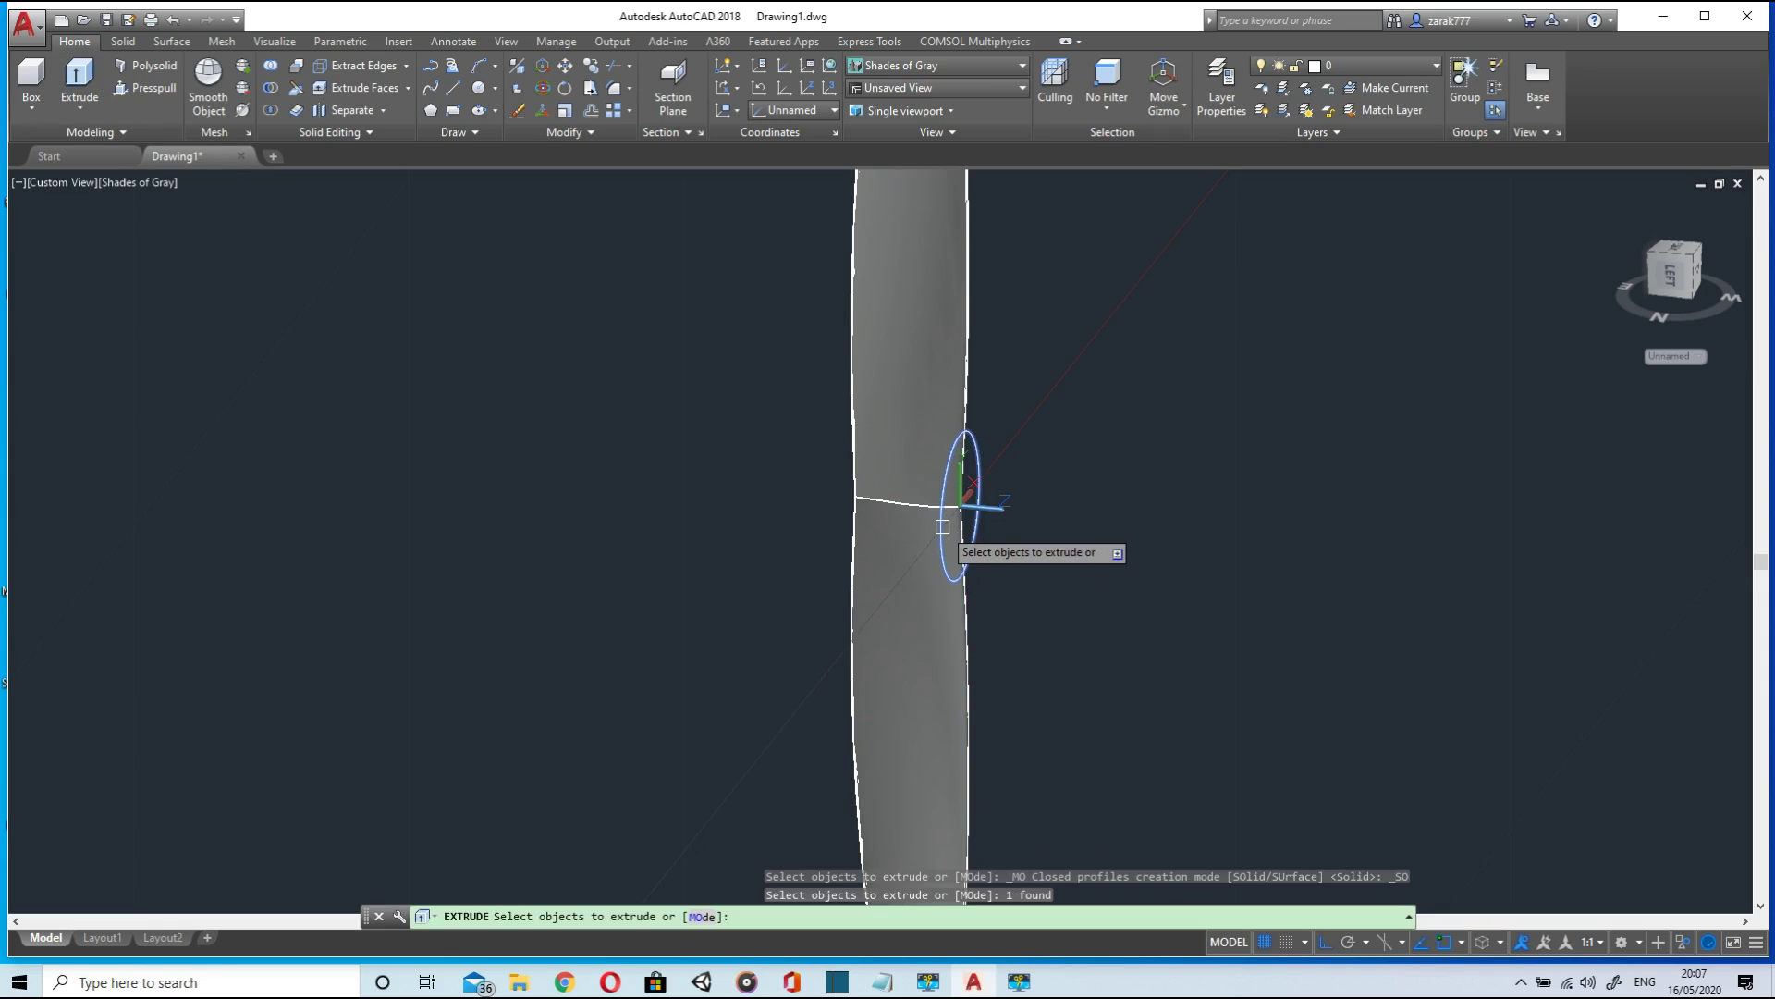
pyautogui.press('Return')
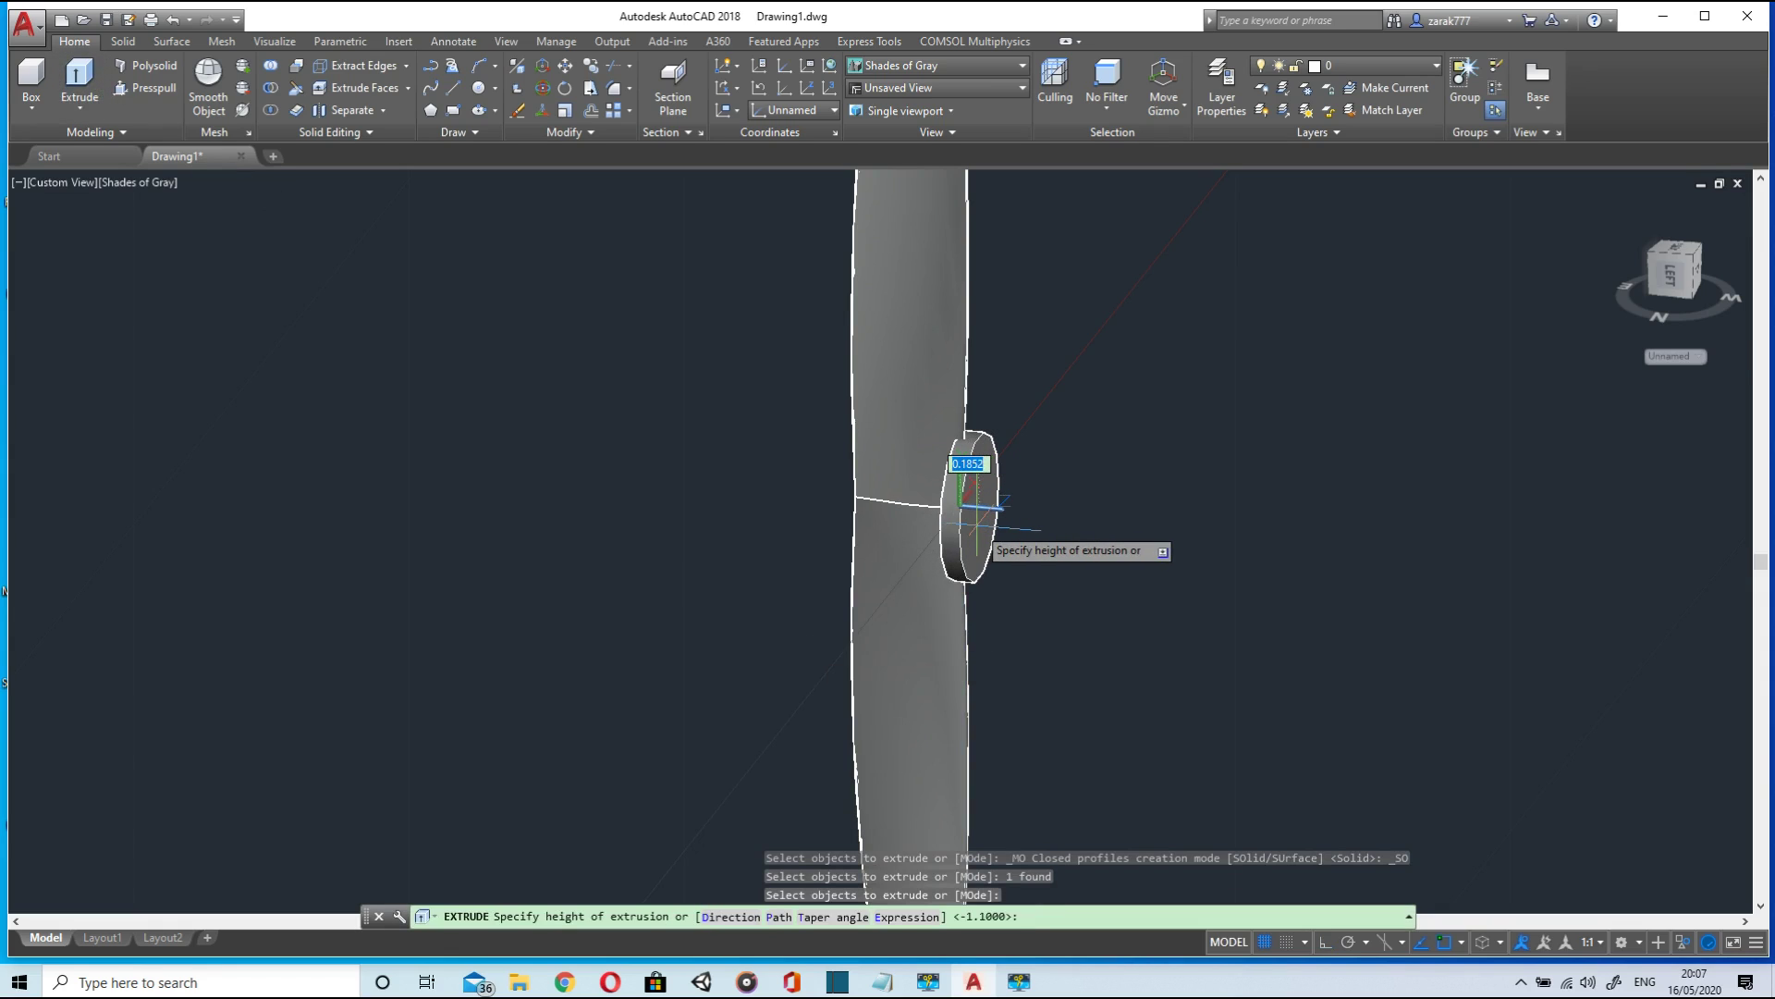
pyautogui.keyDown('shift'); pyautogui.moveTo(977, 509); pyautogui.dragTo(989, 504, button='middle'); pyautogui.keyUp('shift')
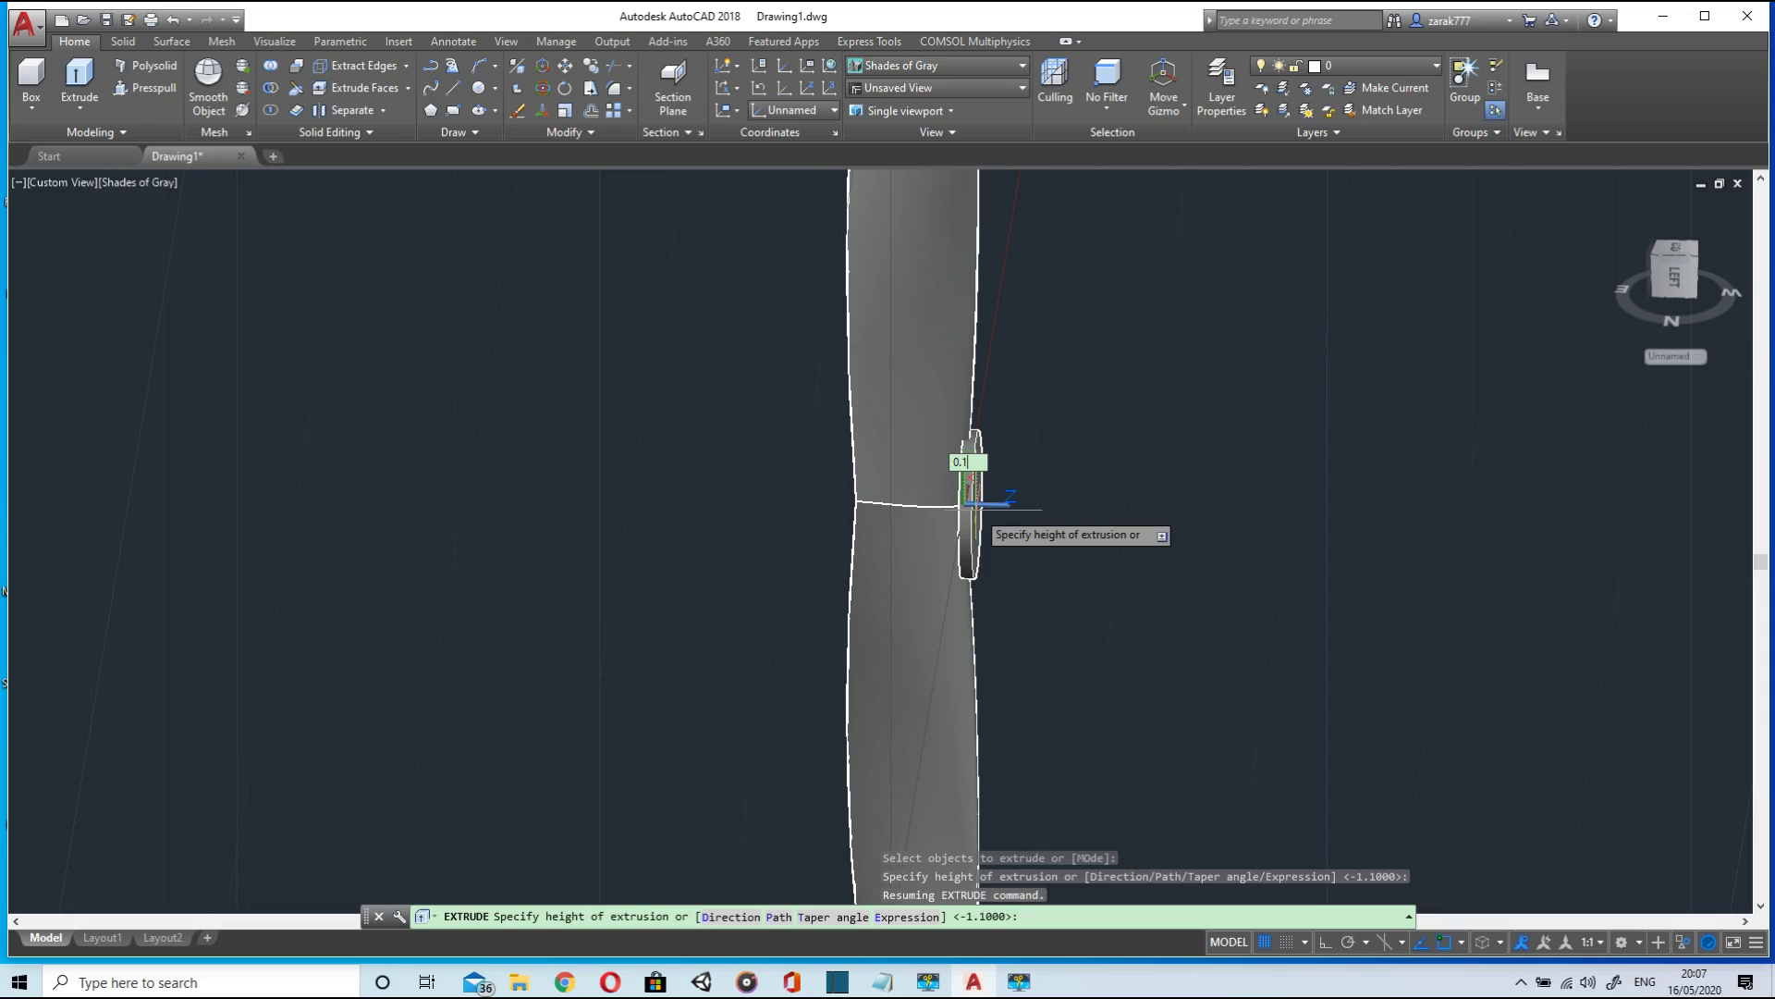
pyautogui.press('Return')
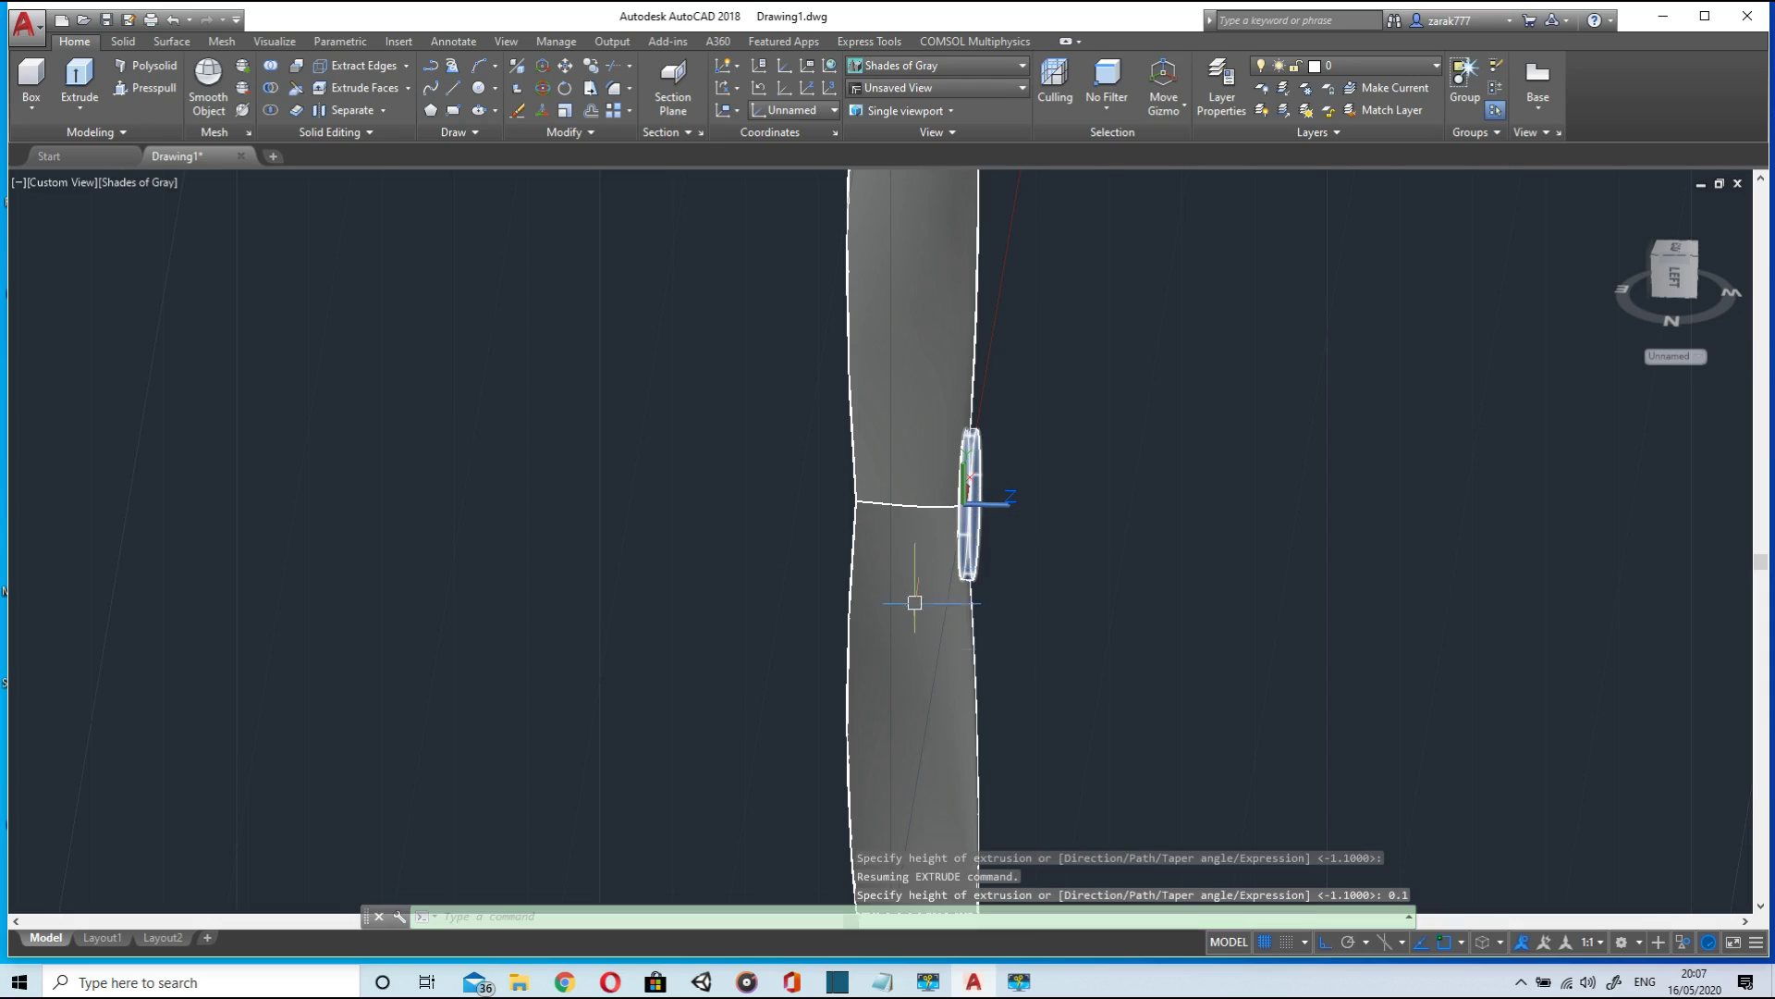
# - End object isolation so the hidden hub cylinder reappears
pyautogui.press('Escape')
pyautogui.rightClick(1065, 367)
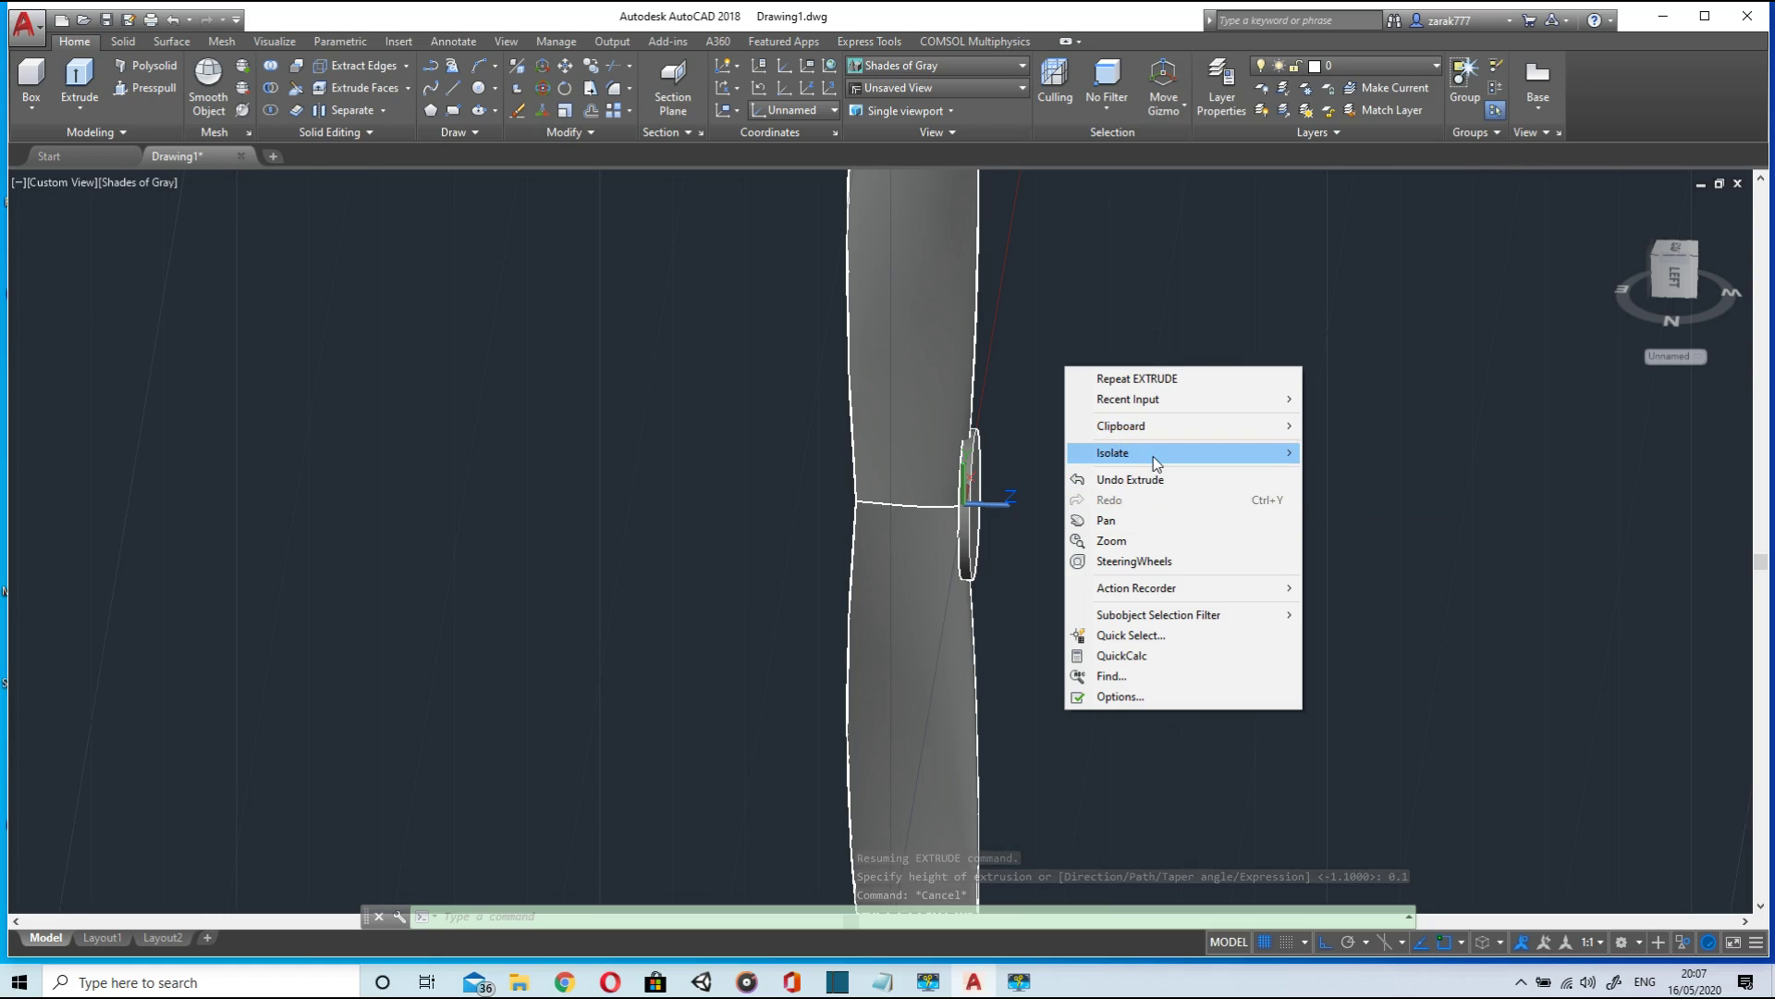
pyautogui.moveTo(1152, 456)
pyautogui.click(1394, 499)
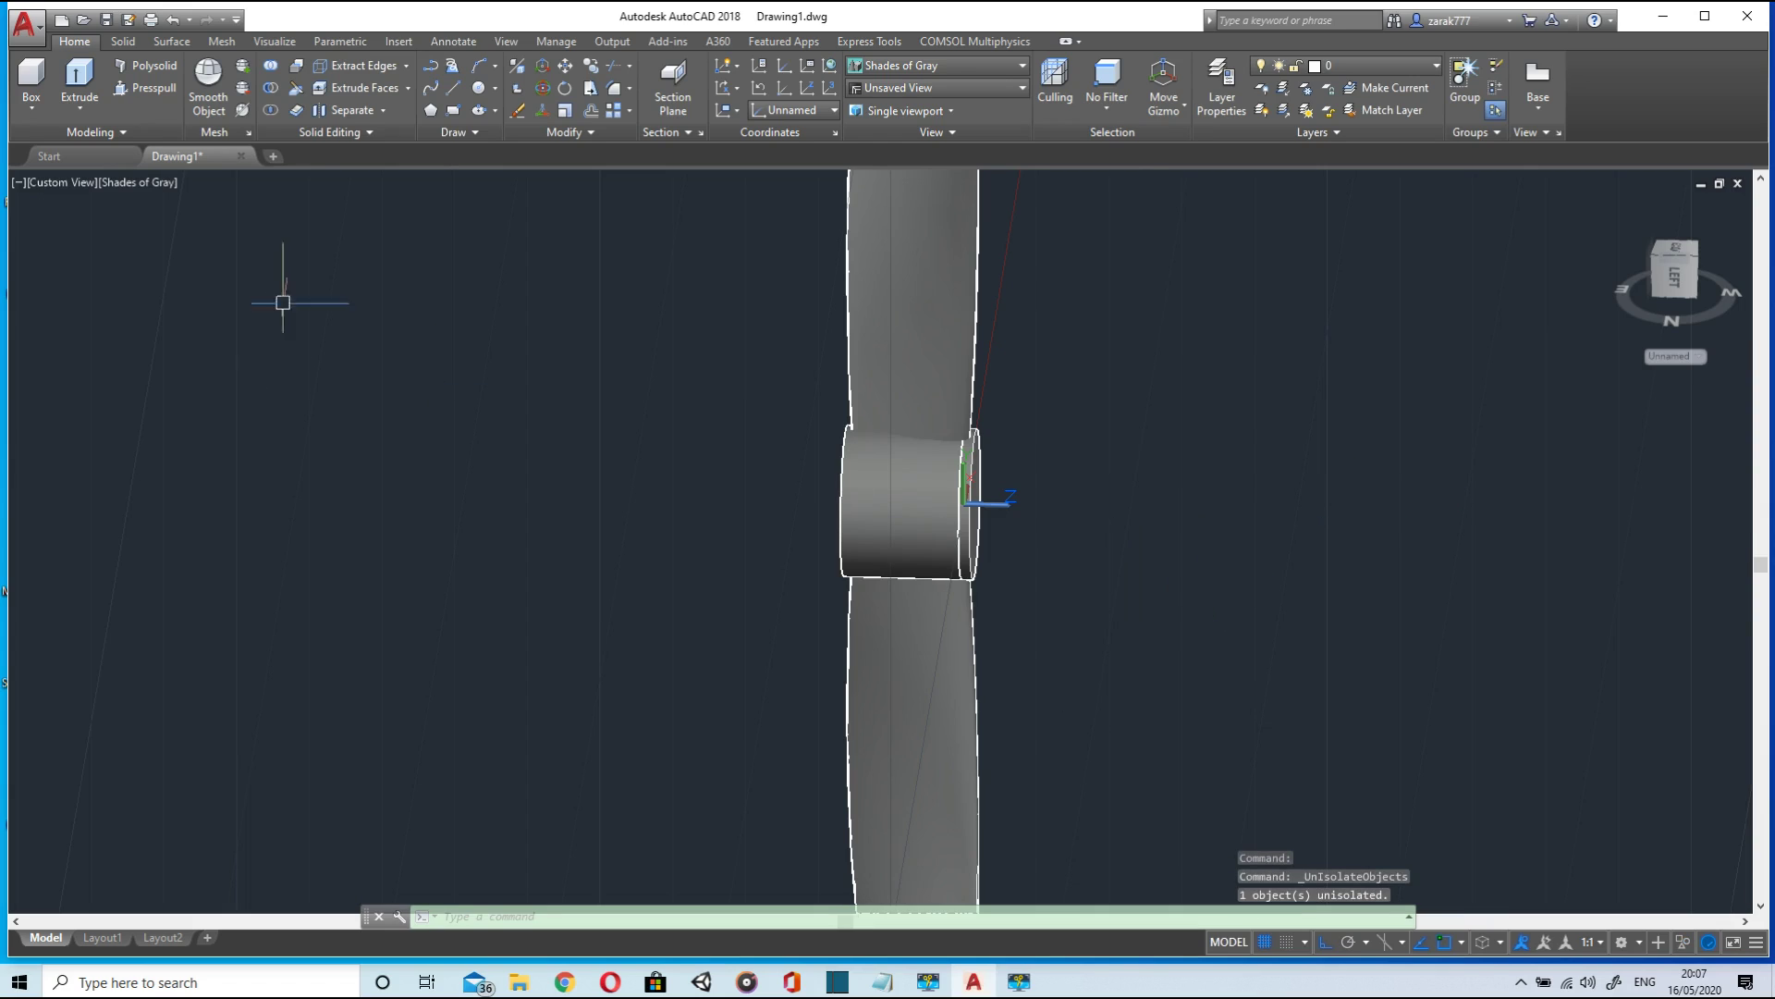
# - Union the hub cylinder and the thin disc into a single solid
pyautogui.click(268, 72)
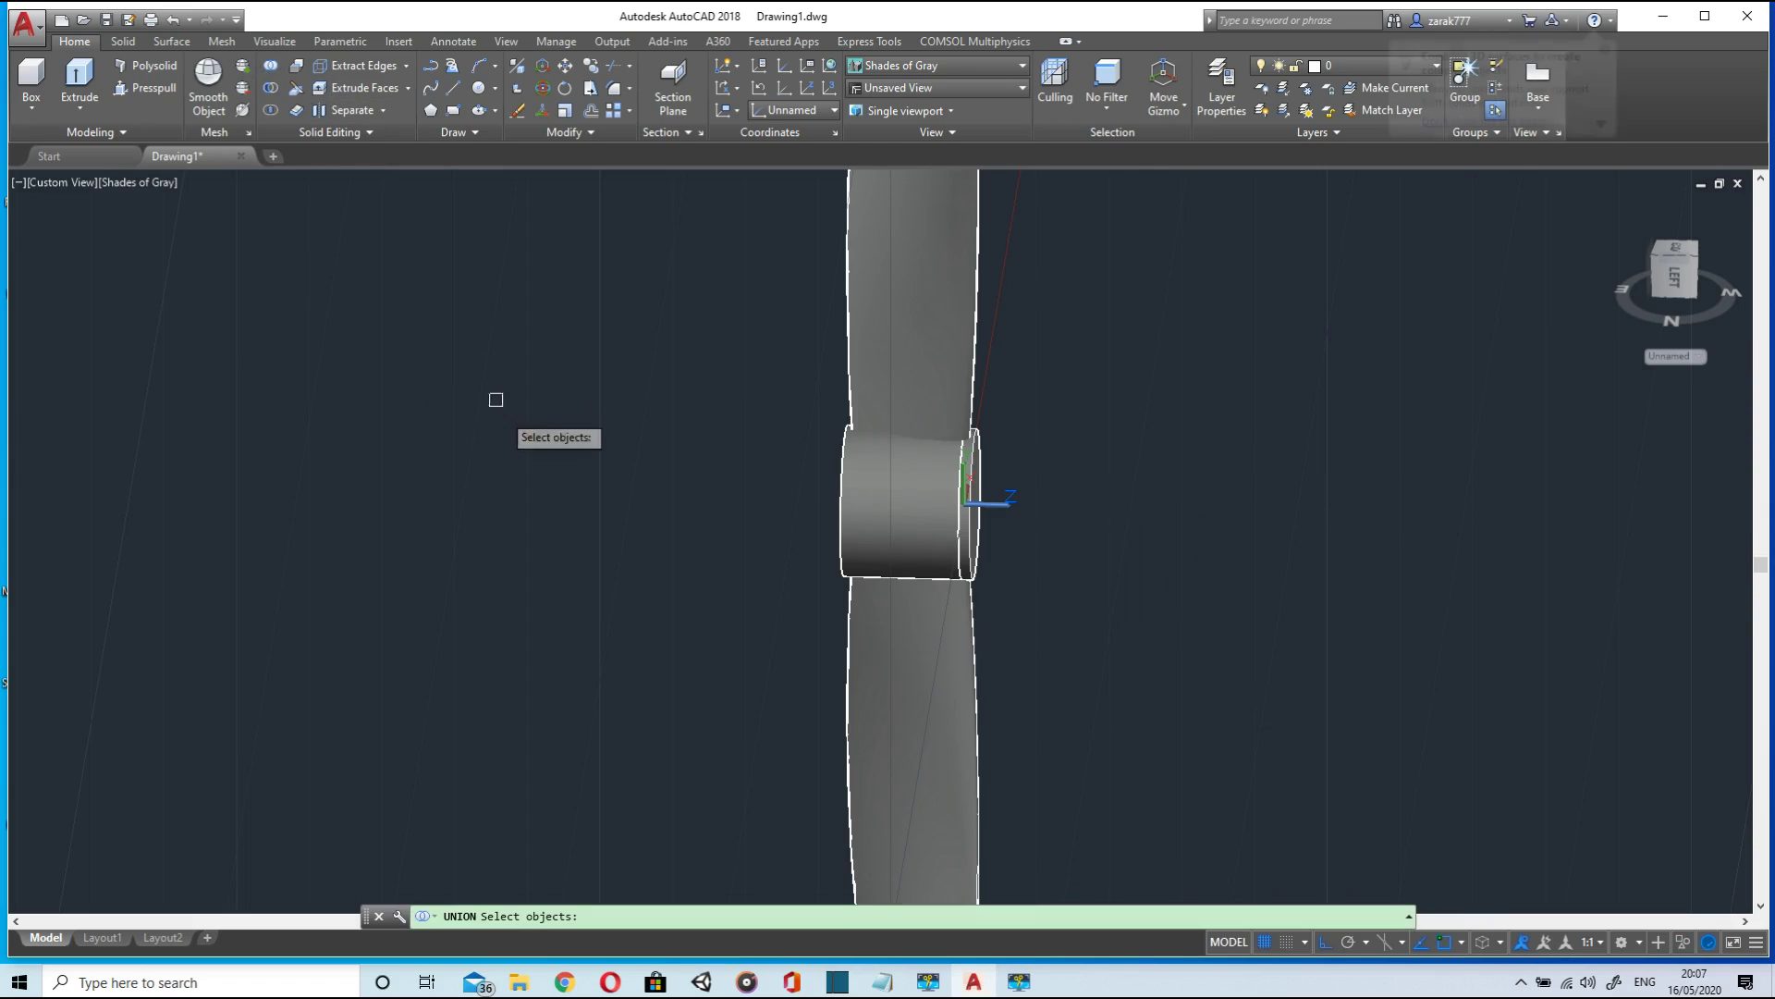
pyautogui.click(914, 509)
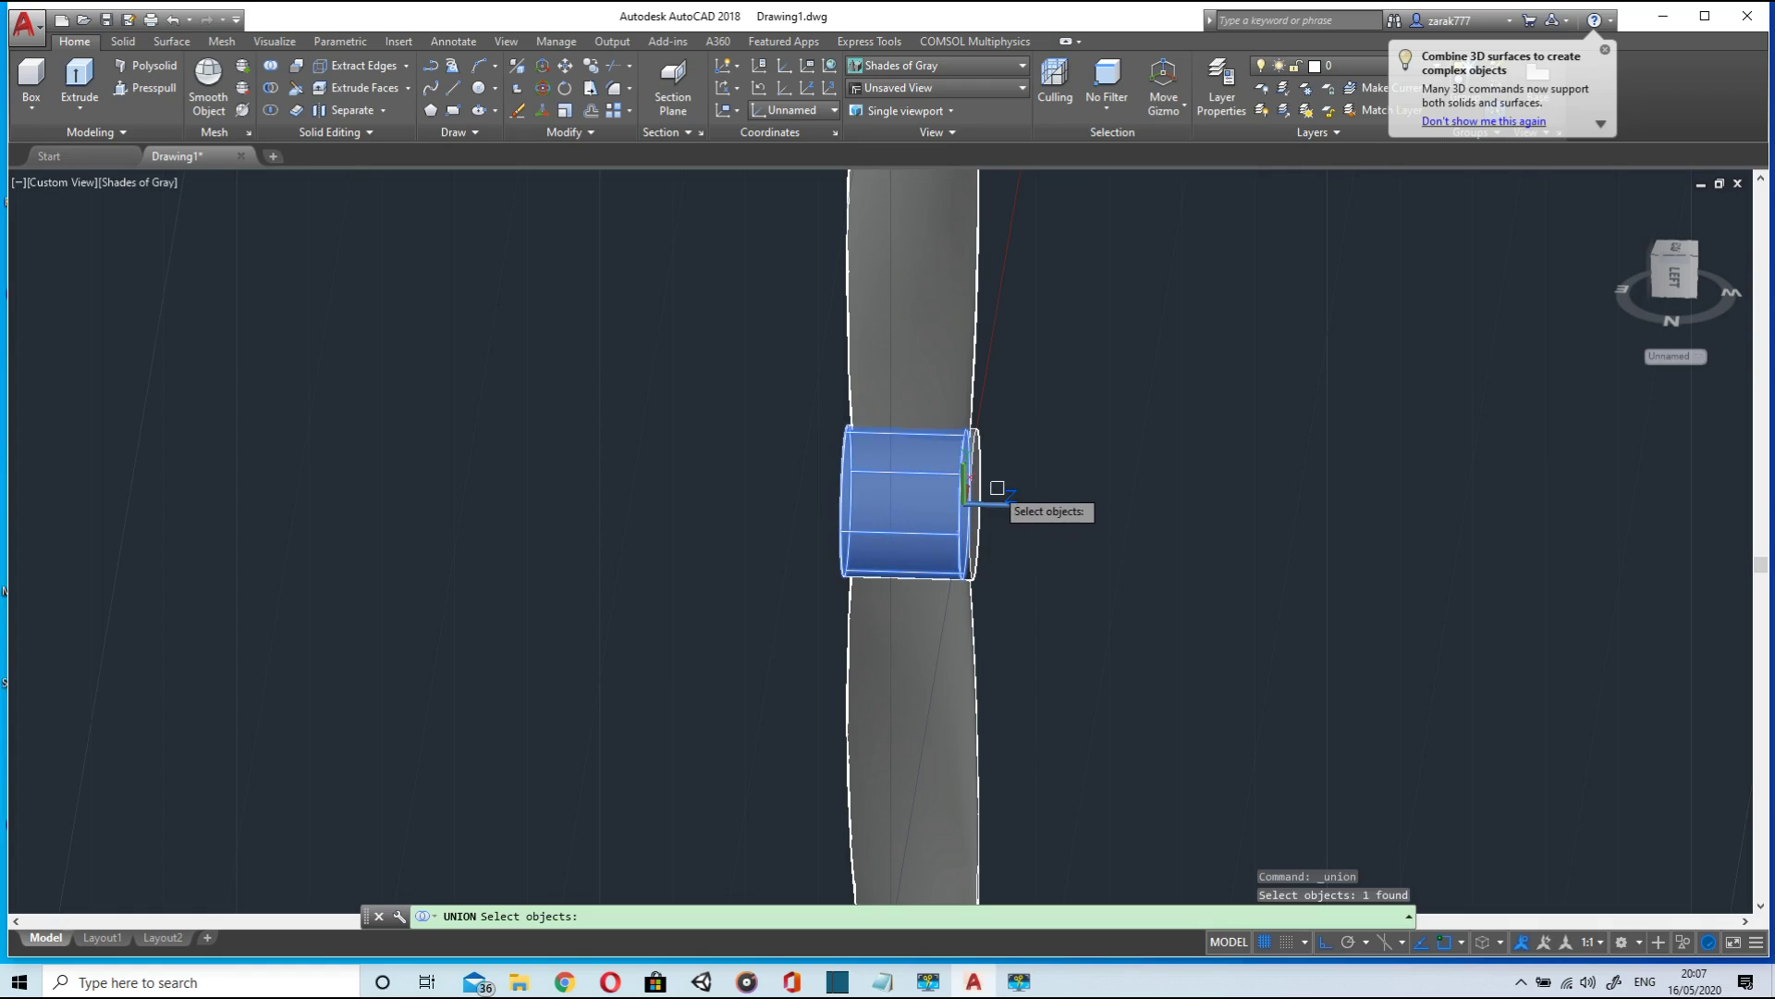
pyautogui.click(980, 474)
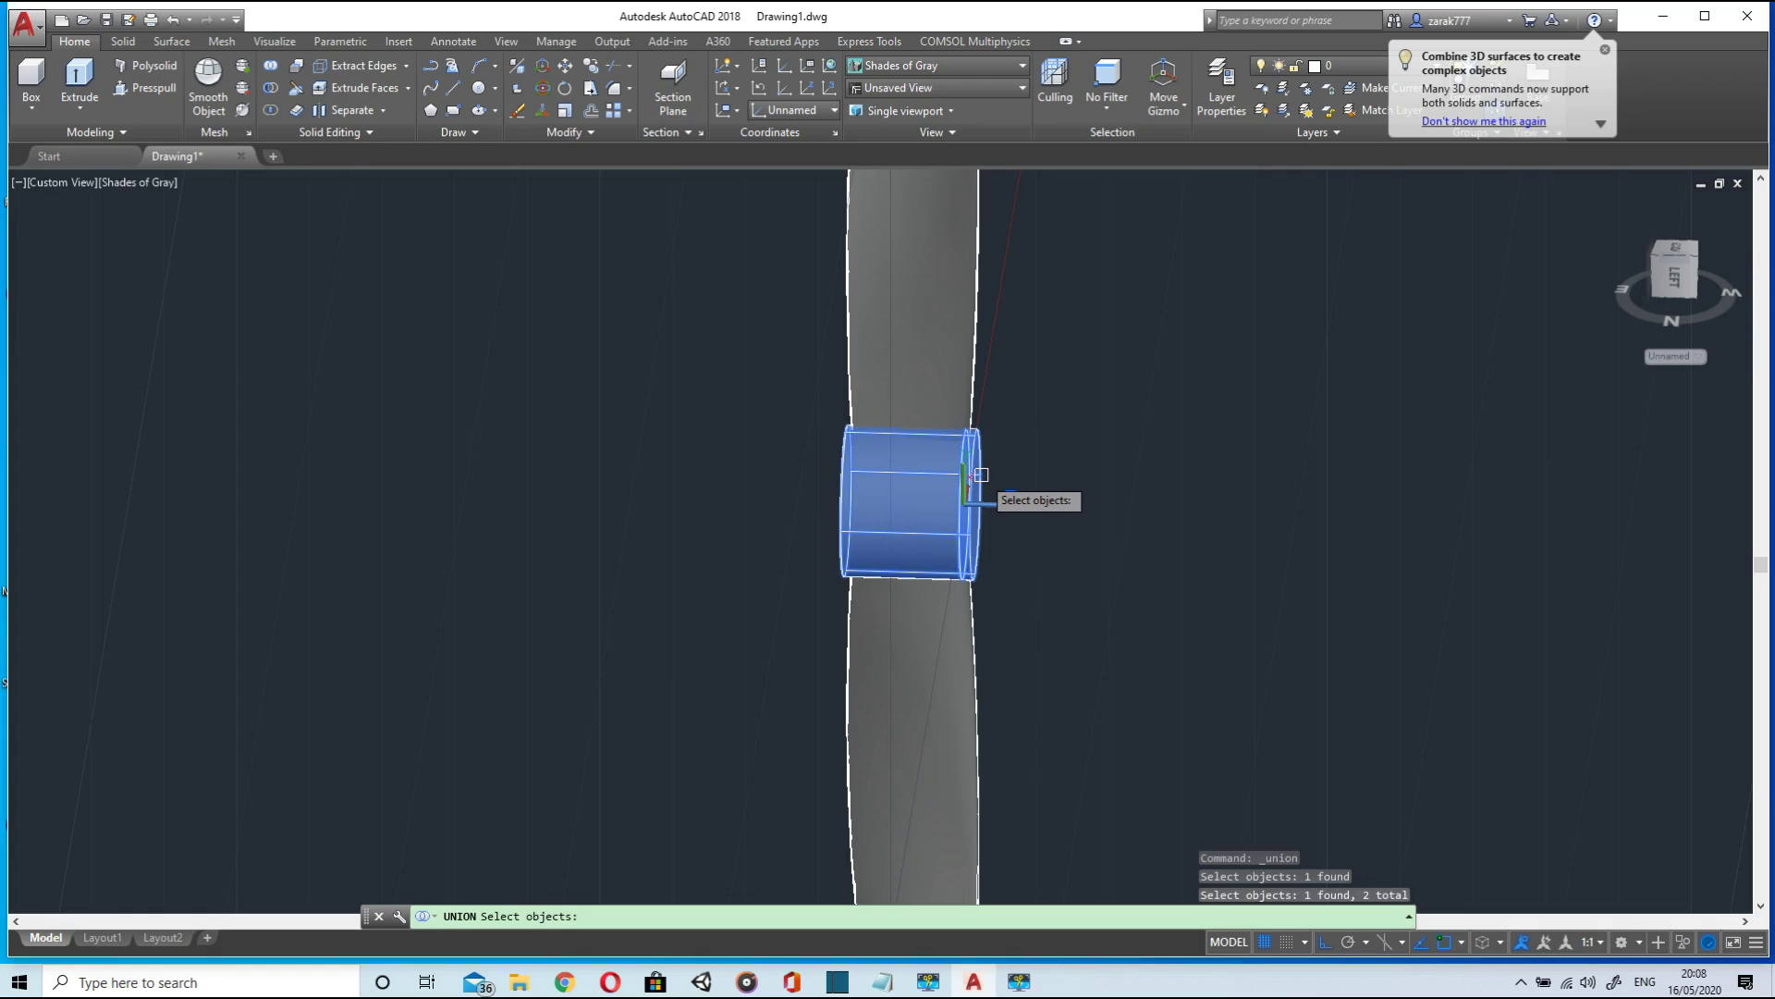
pyautogui.press('Return')
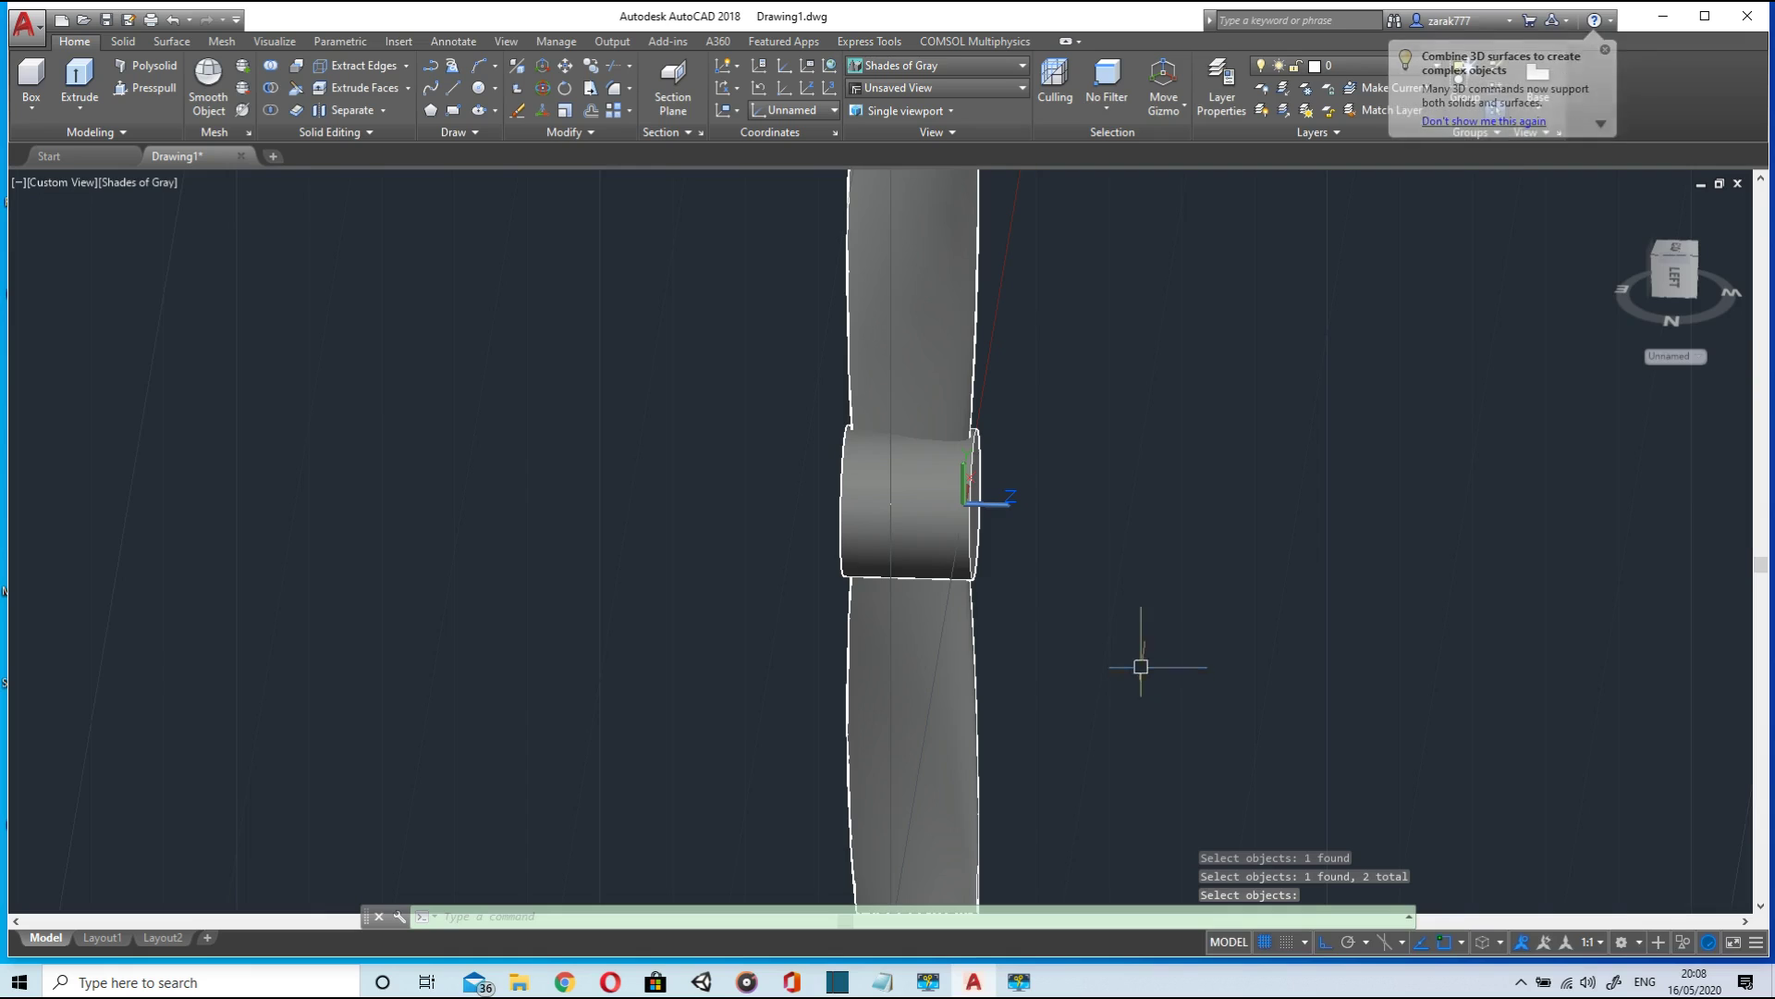
pyautogui.keyDown('shift'); pyautogui.moveTo(1138, 662); pyautogui.dragTo(901, 488, button='middle'); pyautogui.keyUp('shift')
pyautogui.scroll(2, 903, 486)
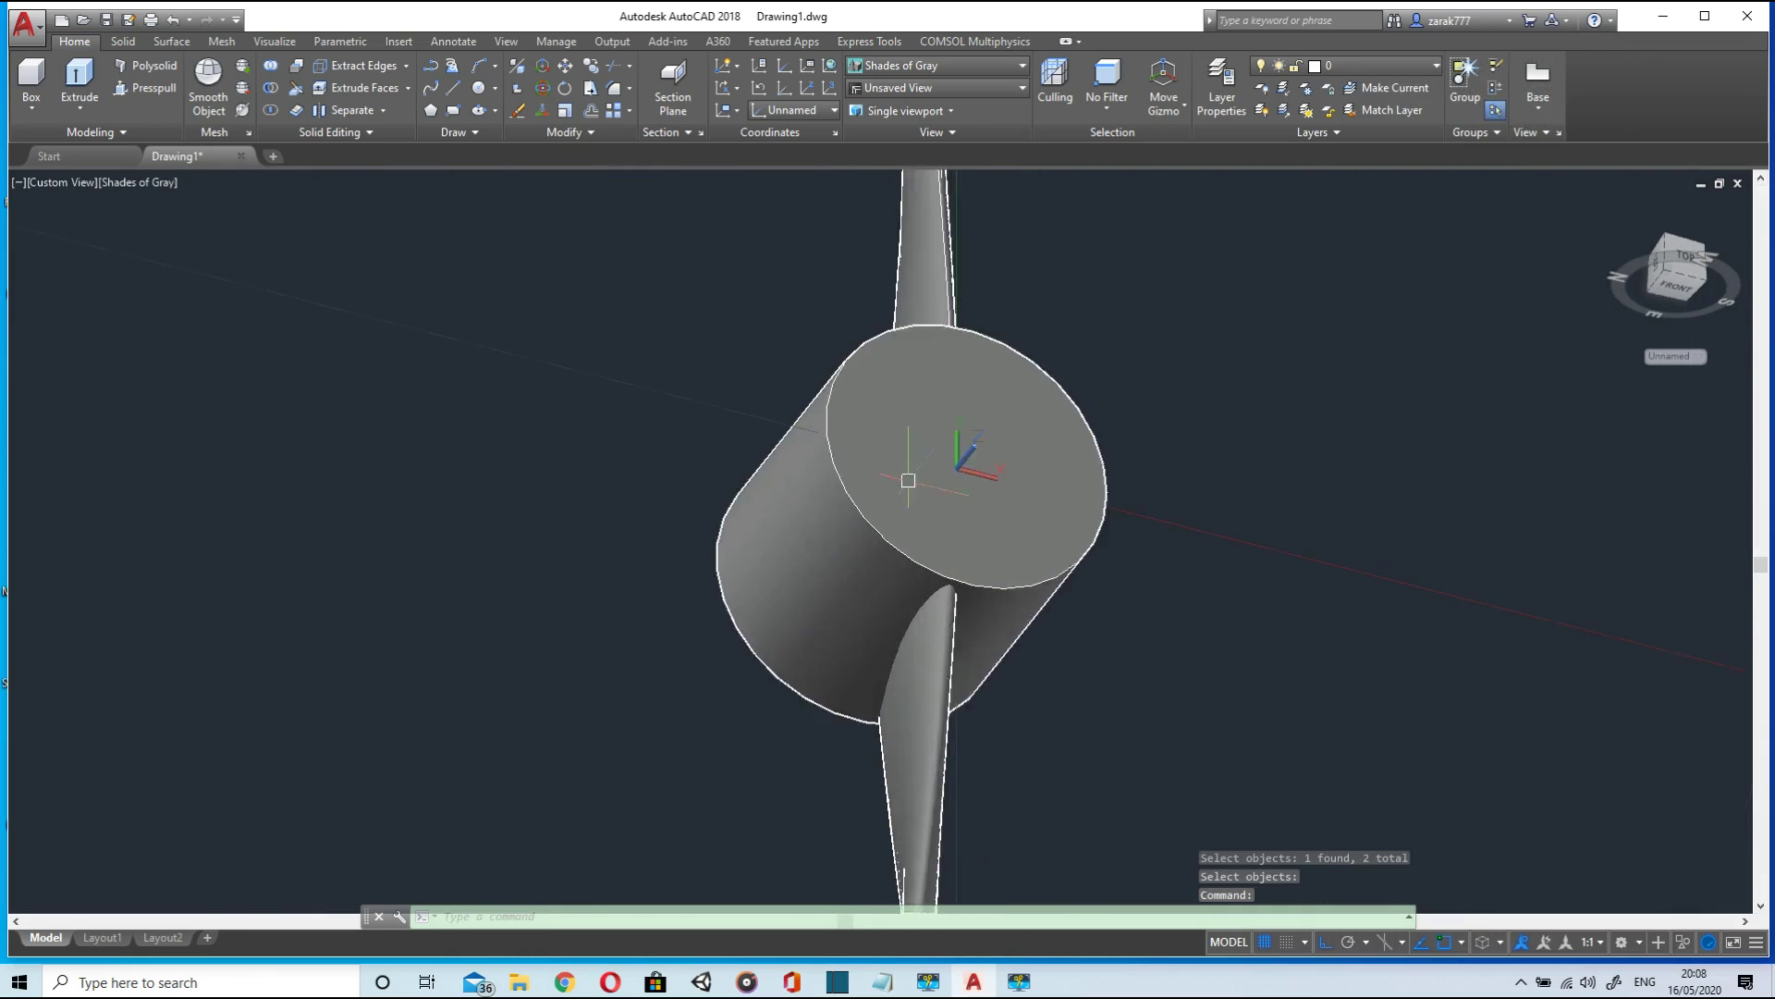
pyautogui.scroll(-3, 903, 488)
pyautogui.scroll(-3, 903, 493)
pyautogui.scroll(3, 903, 493)
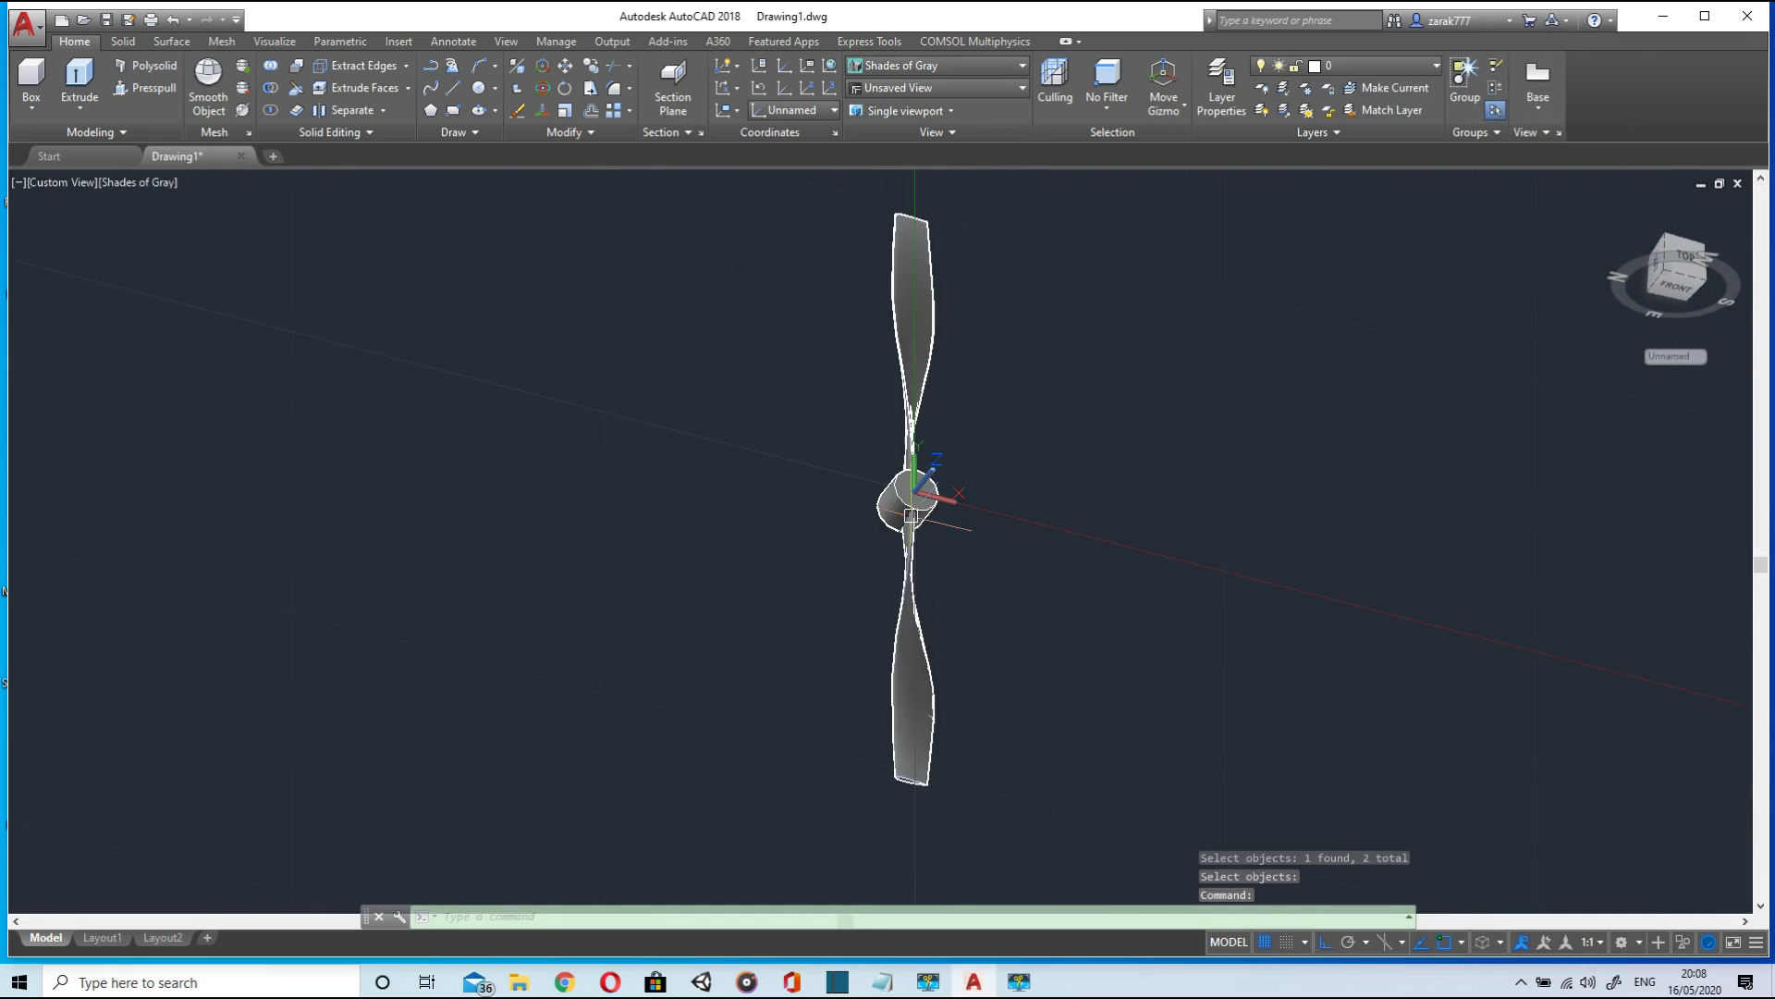
pyautogui.keyDown('shift'); pyautogui.moveTo(903, 493); pyautogui.dragTo(897, 721, button='middle'); pyautogui.keyUp('shift')
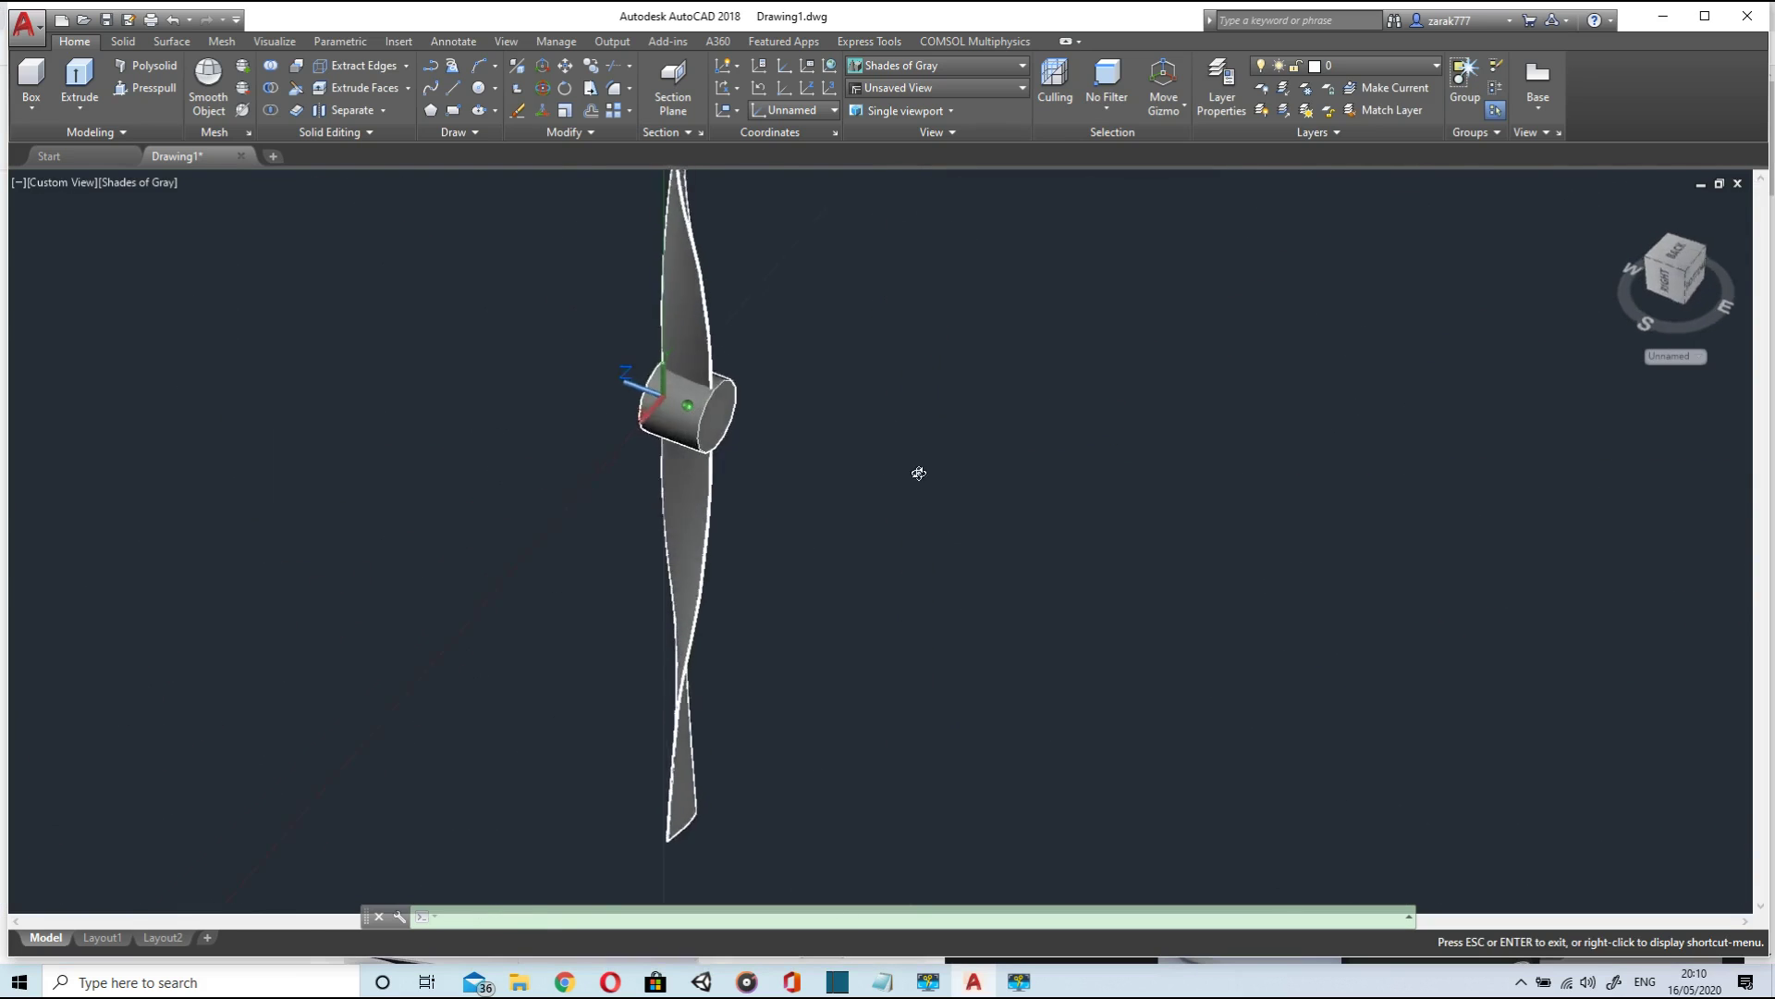
# - Orbit the propeller until the hub's flat end face shows, and select the hub
pyautogui.keyDown('shift'); pyautogui.moveTo(919, 471); pyautogui.dragTo(809, 396, button='middle'); pyautogui.keyUp('shift')
pyautogui.click(735, 420)
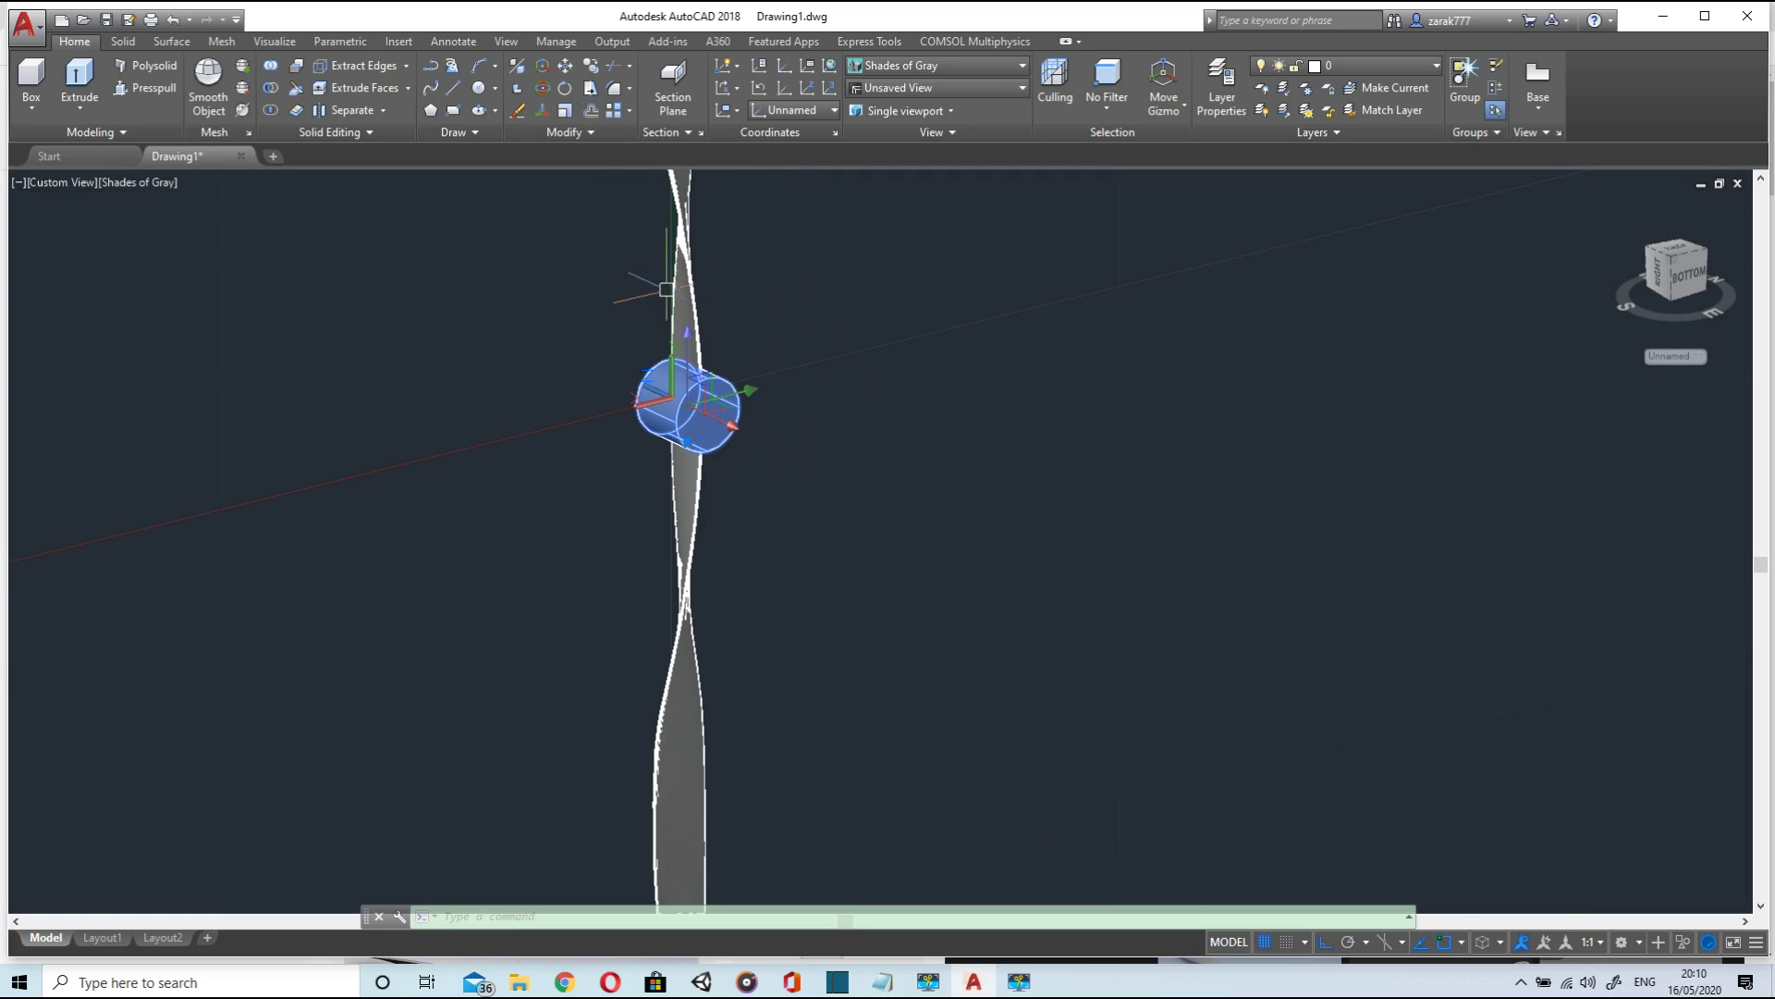
# - Draw a 0.2-radius circle centred on the hub's end face
pyautogui.click(480, 89)
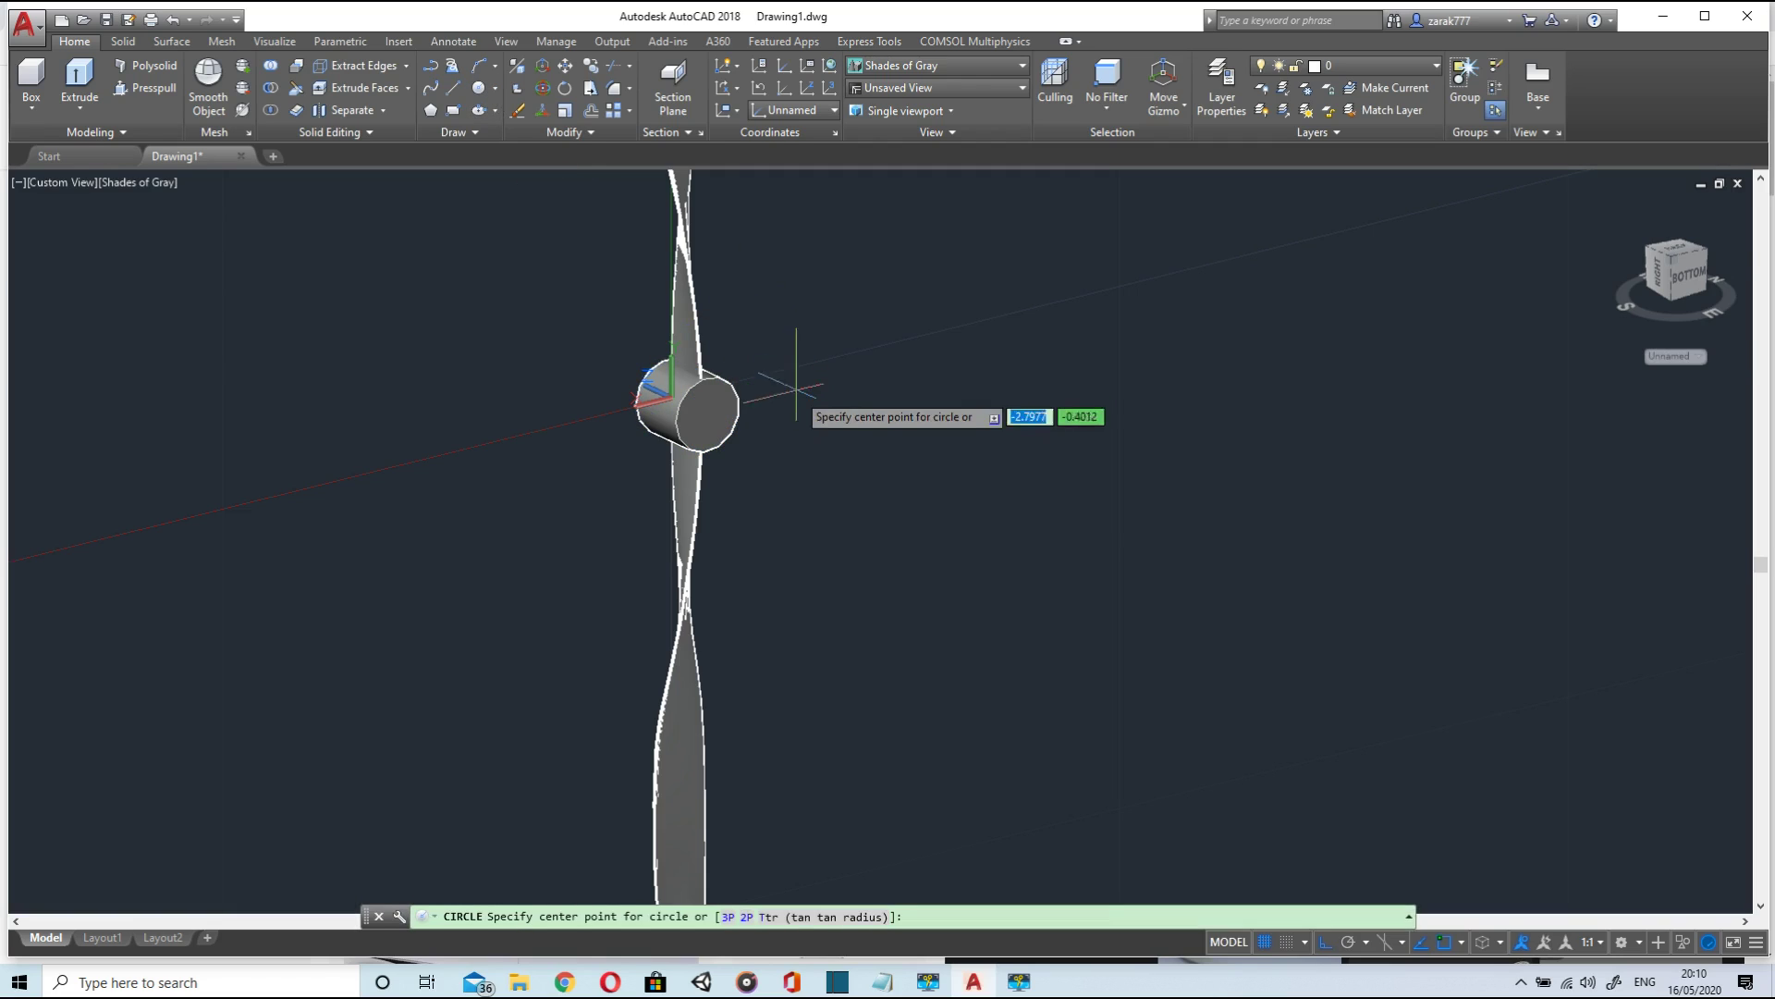
pyautogui.click(708, 414)
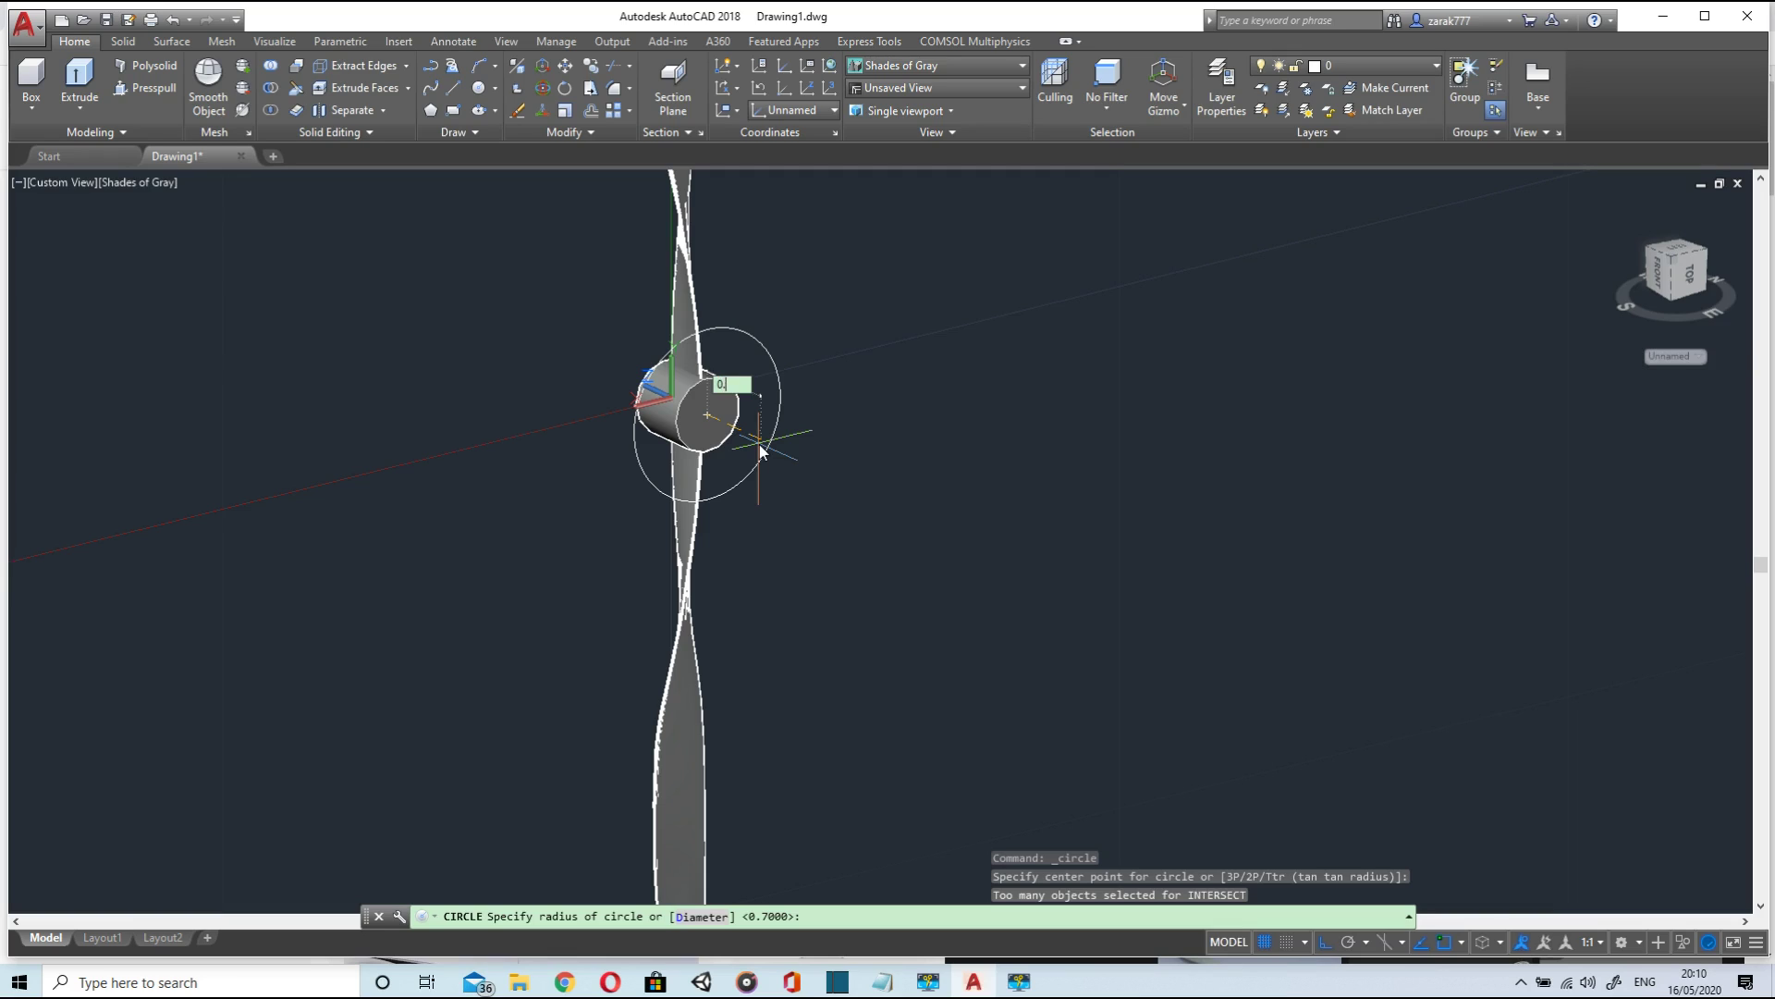
pyautogui.write('0.2')
pyautogui.press('Return')
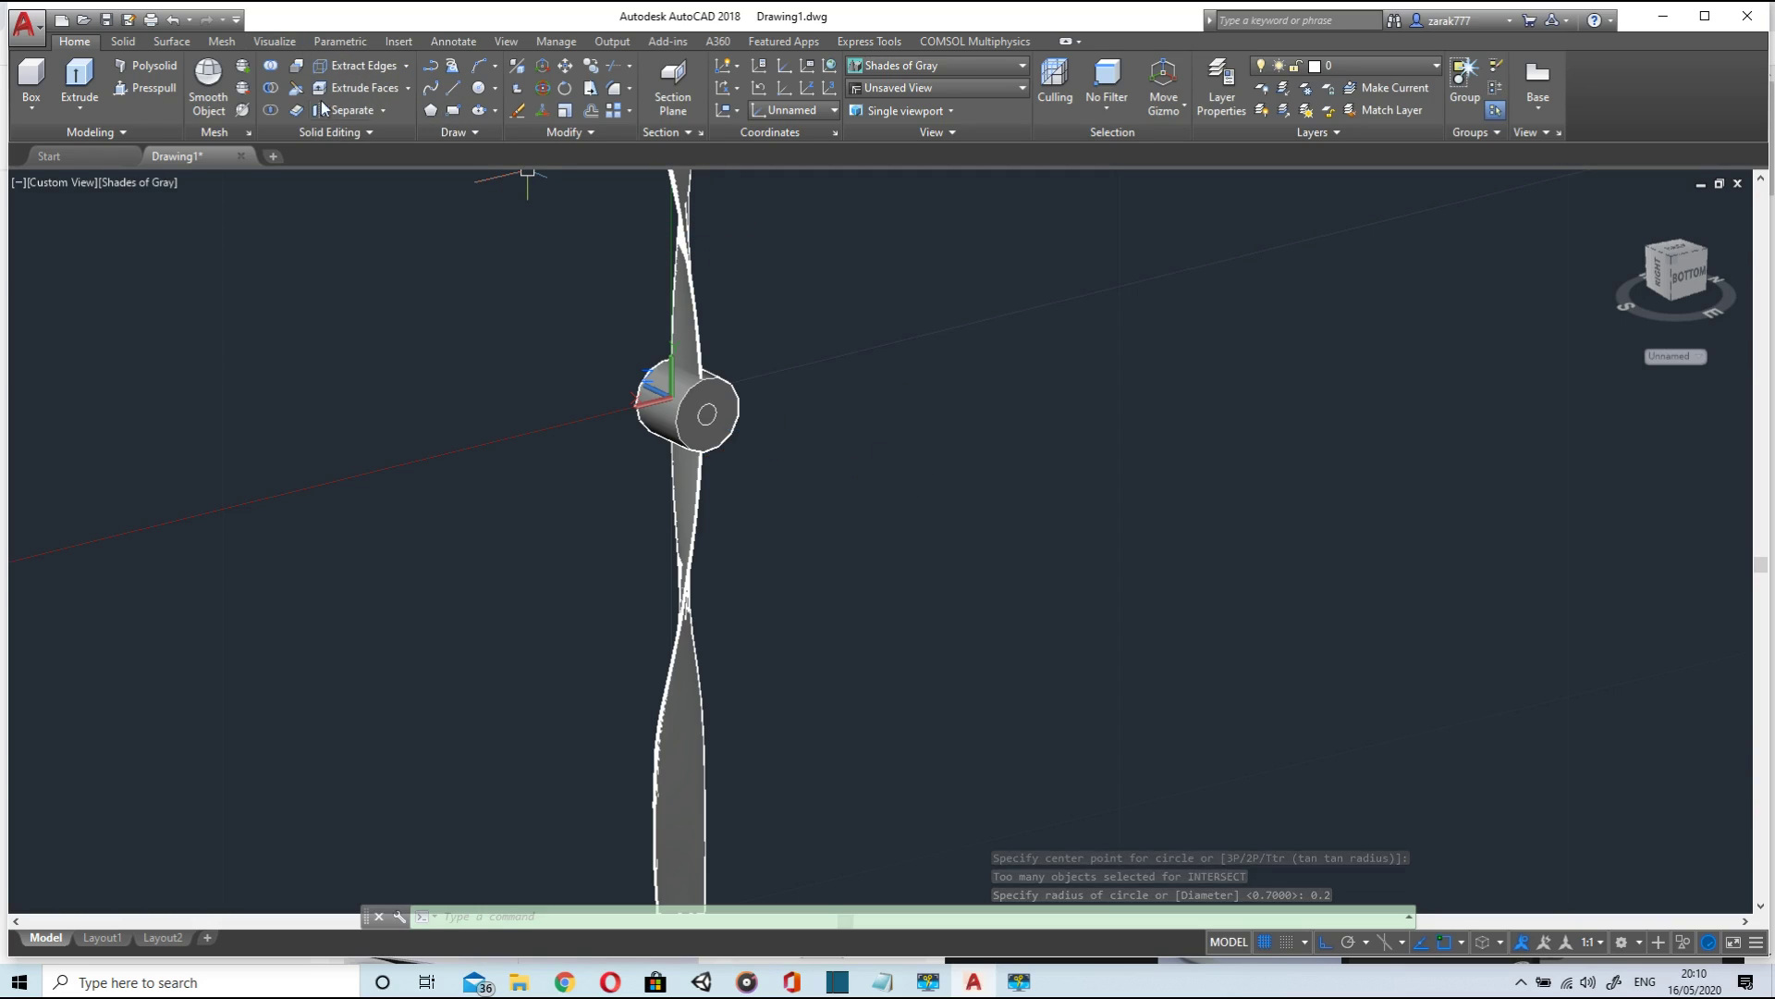
# - Extrude the 0.2 circle into a slender shaft running through the hub
pyautogui.click(85, 78)
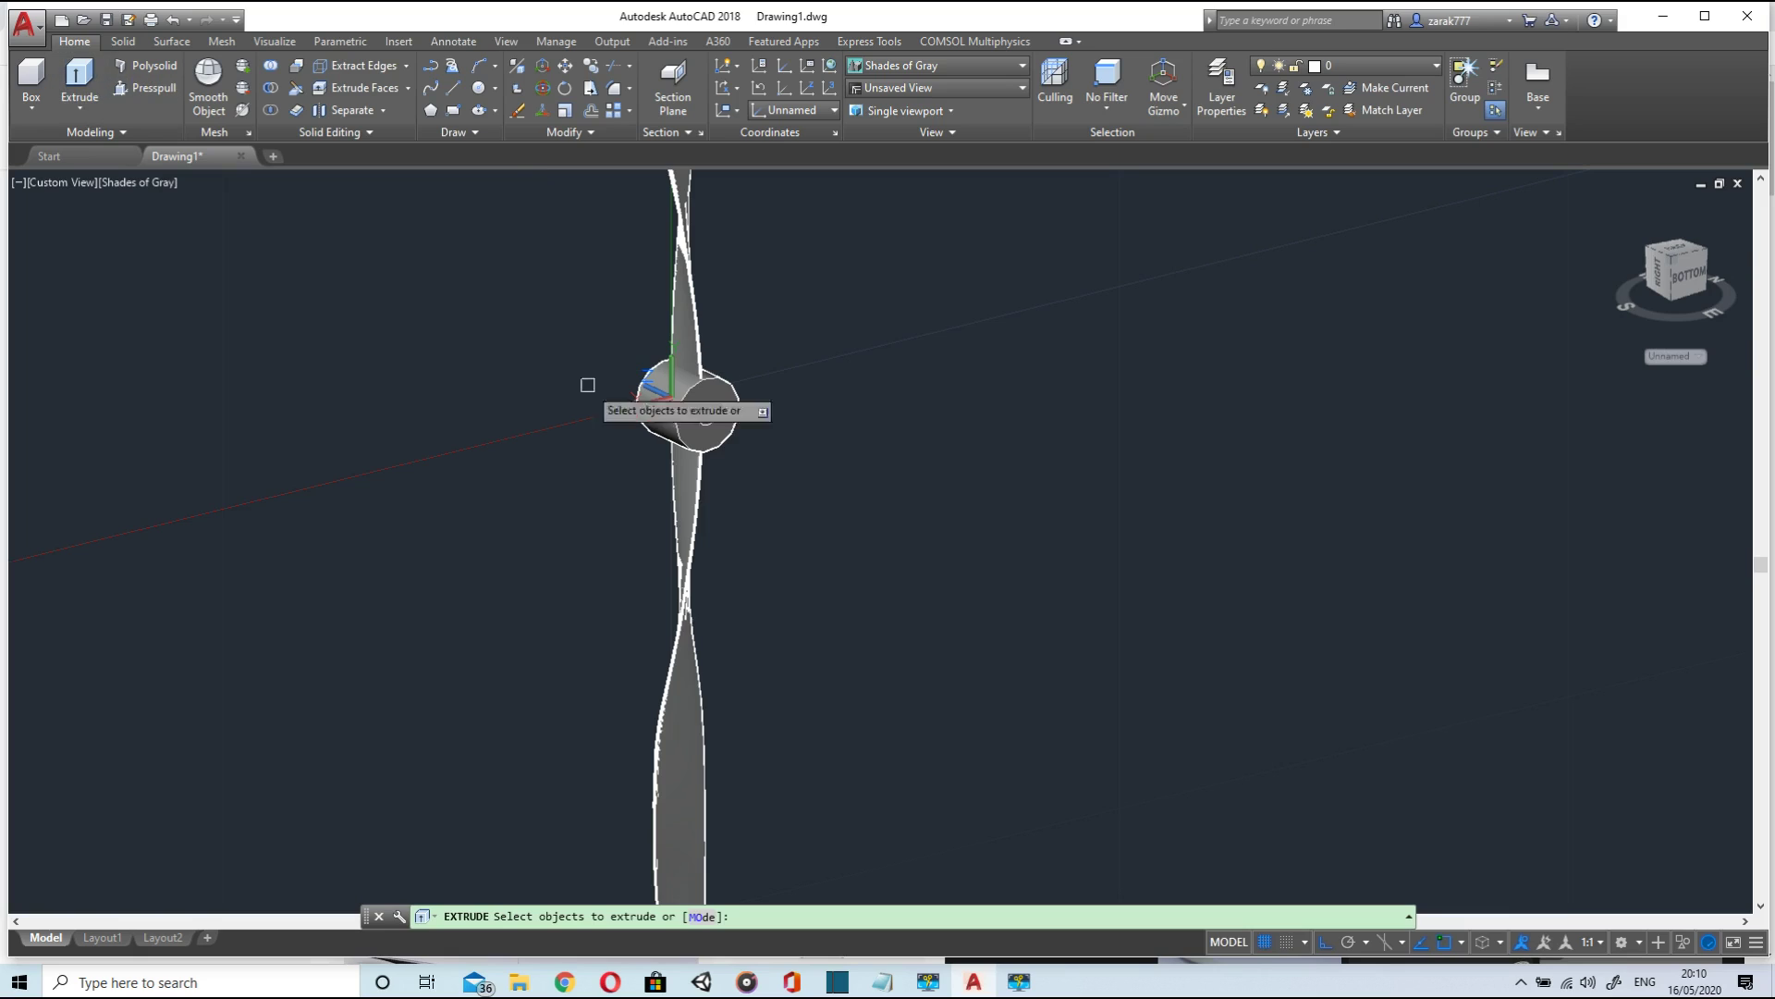
pyautogui.scroll(2, 708, 418)
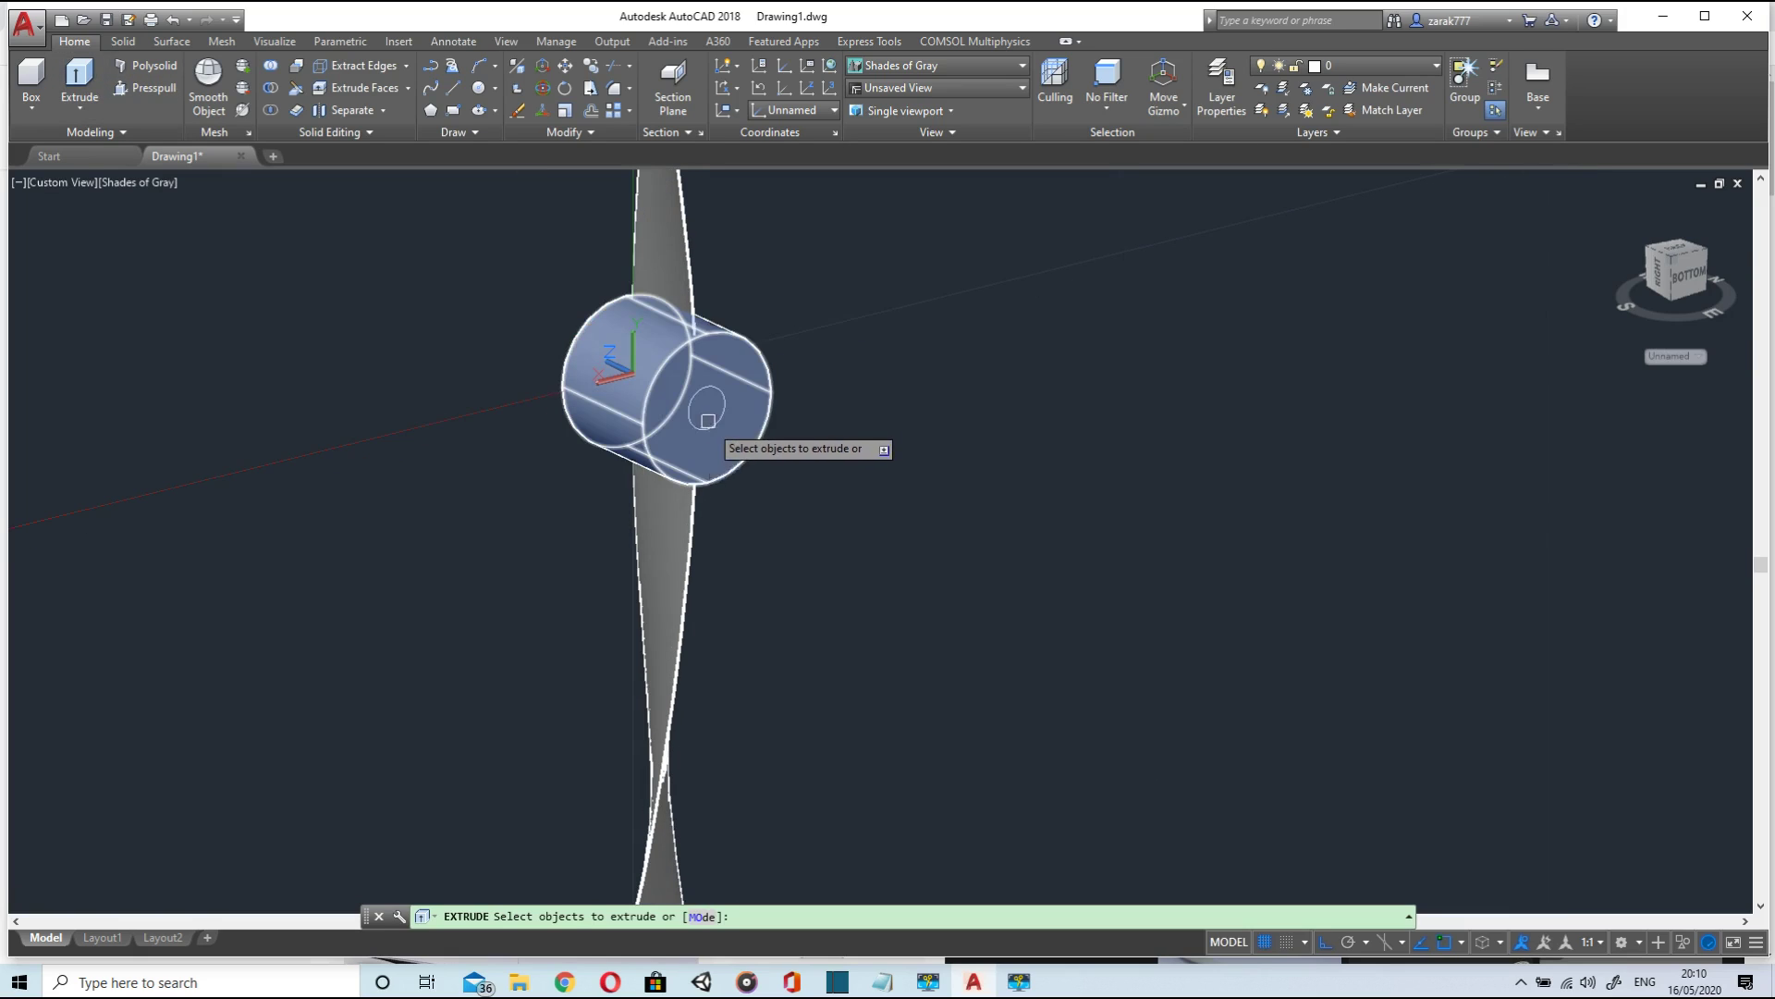
pyautogui.click(694, 424)
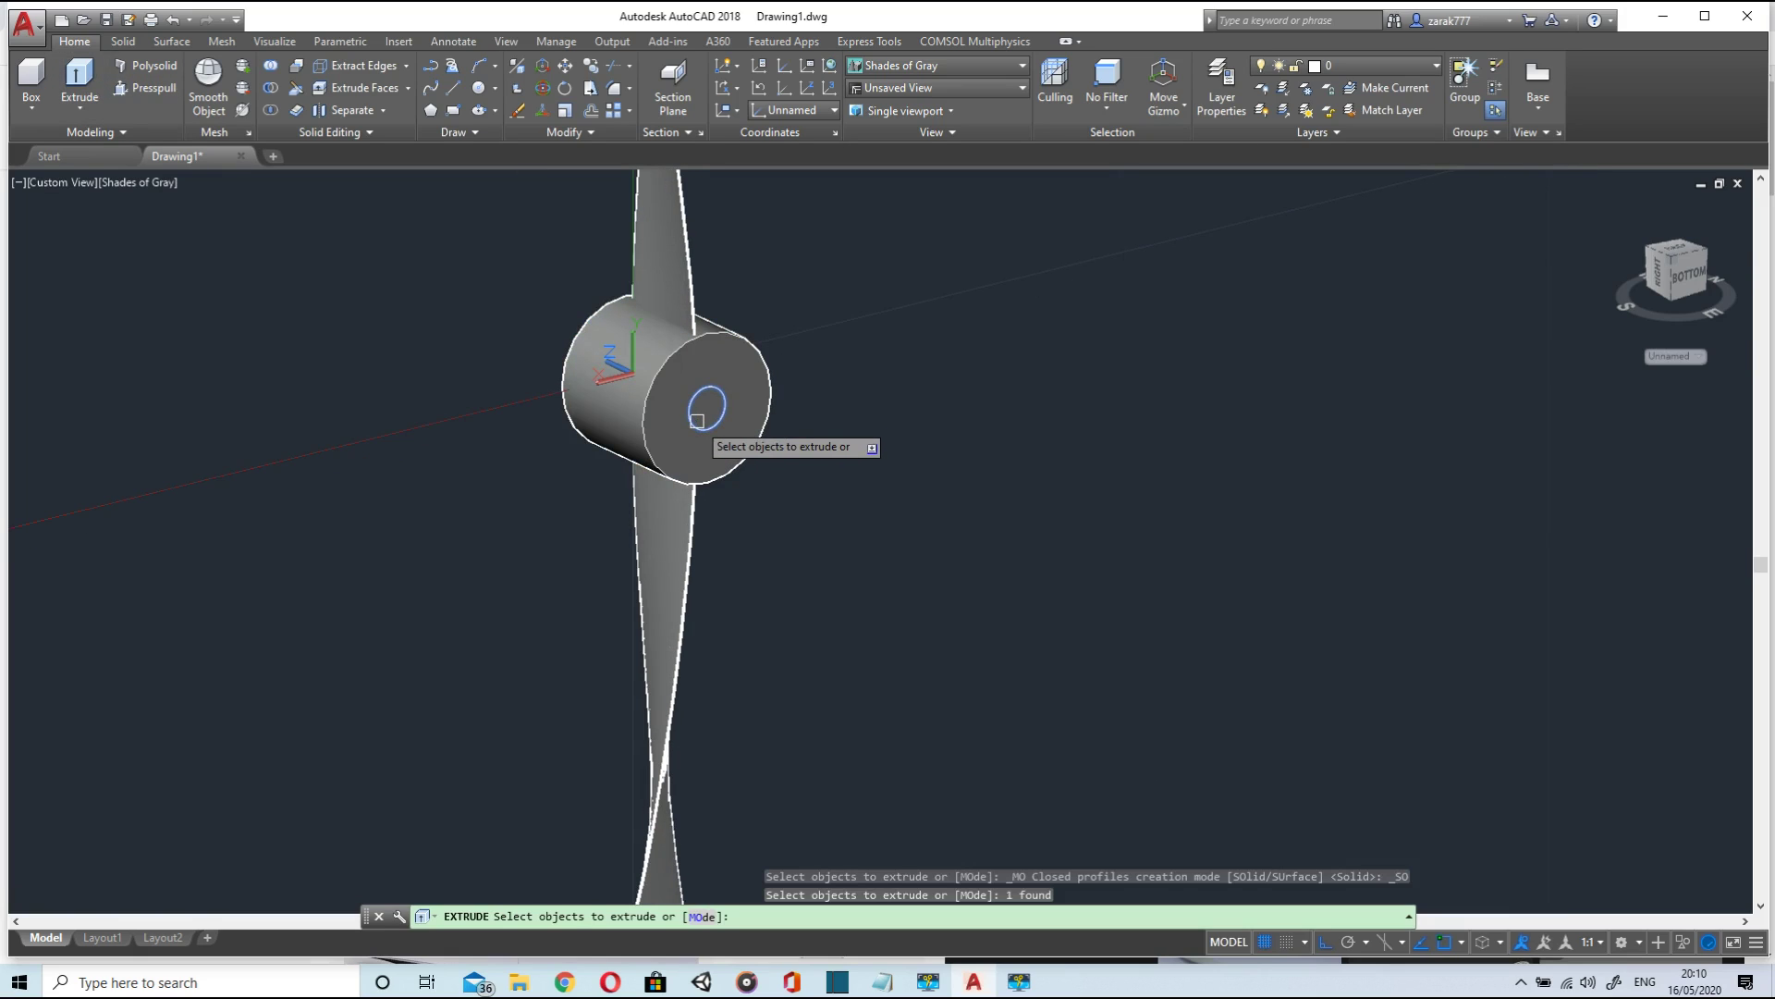
pyautogui.press('Return')
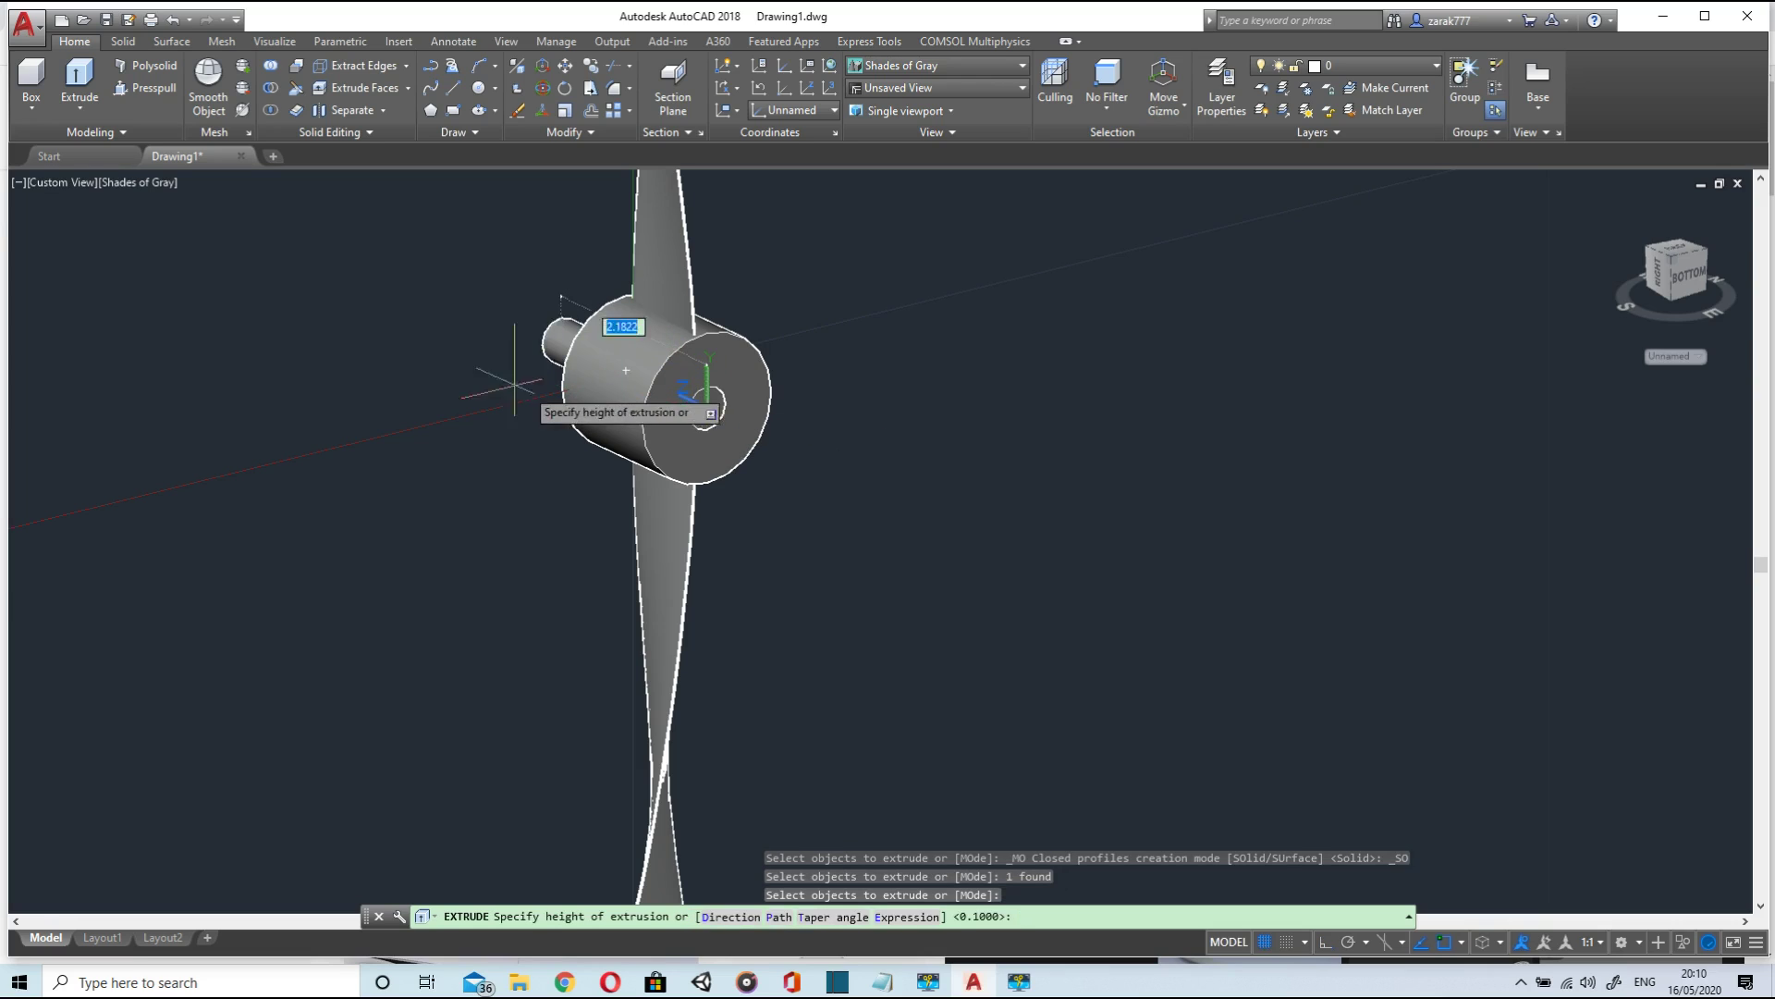
pyautogui.press('Escape')
pyautogui.hotkey('ctrl', 'z')
pyautogui.hotkey('ctrl', 'z')
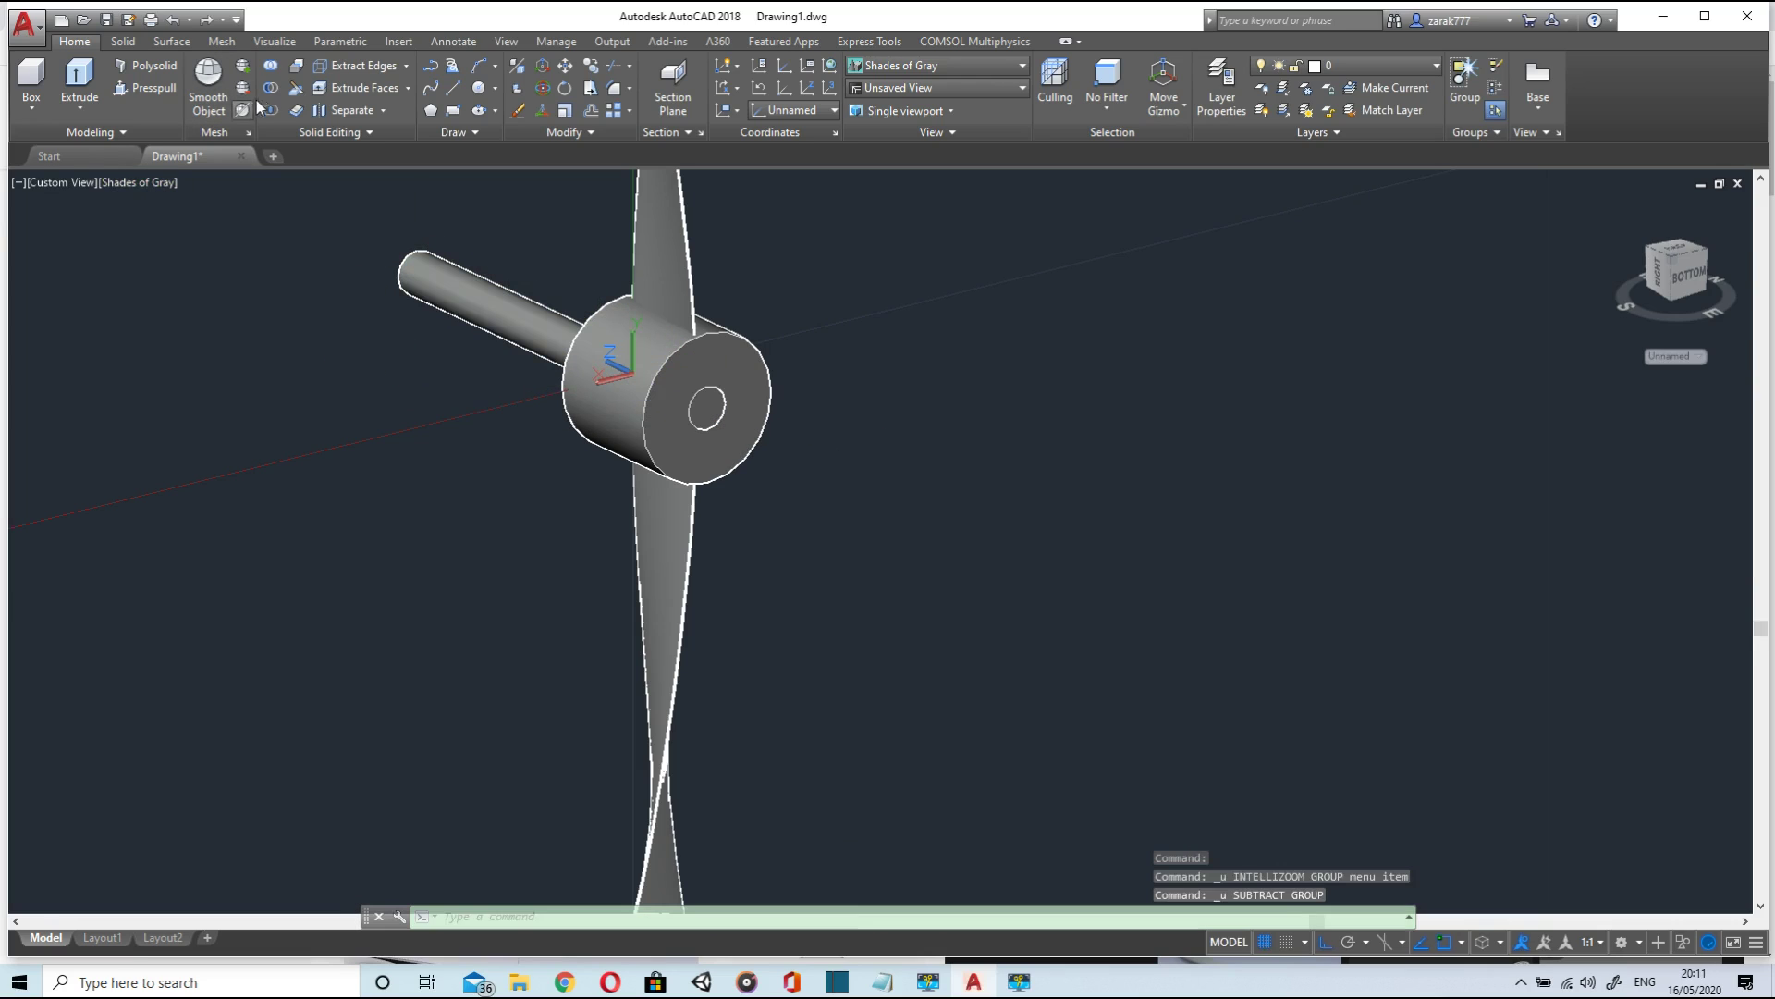
# - Subtract the shaft from both blades and the hub, leaving a bore through the hub centre
pyautogui.click(270, 89)
pyautogui.click(666, 268)
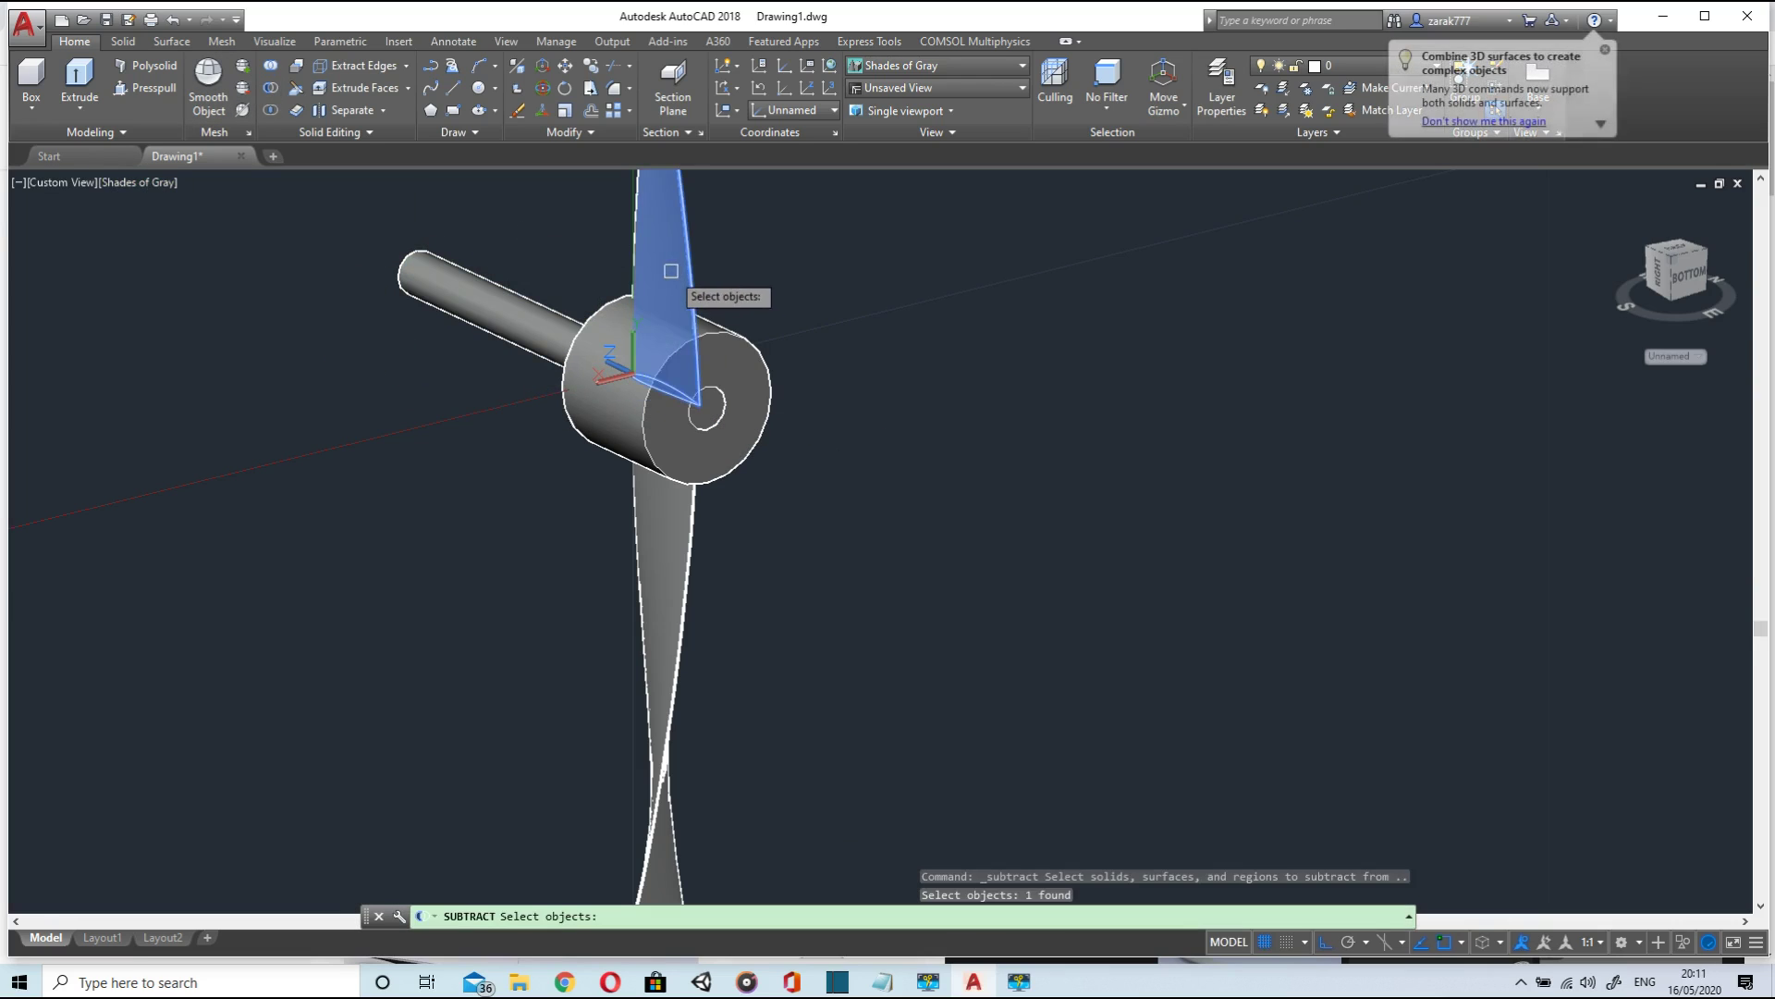
pyautogui.click(633, 361)
pyautogui.click(666, 552)
pyautogui.press('Return')
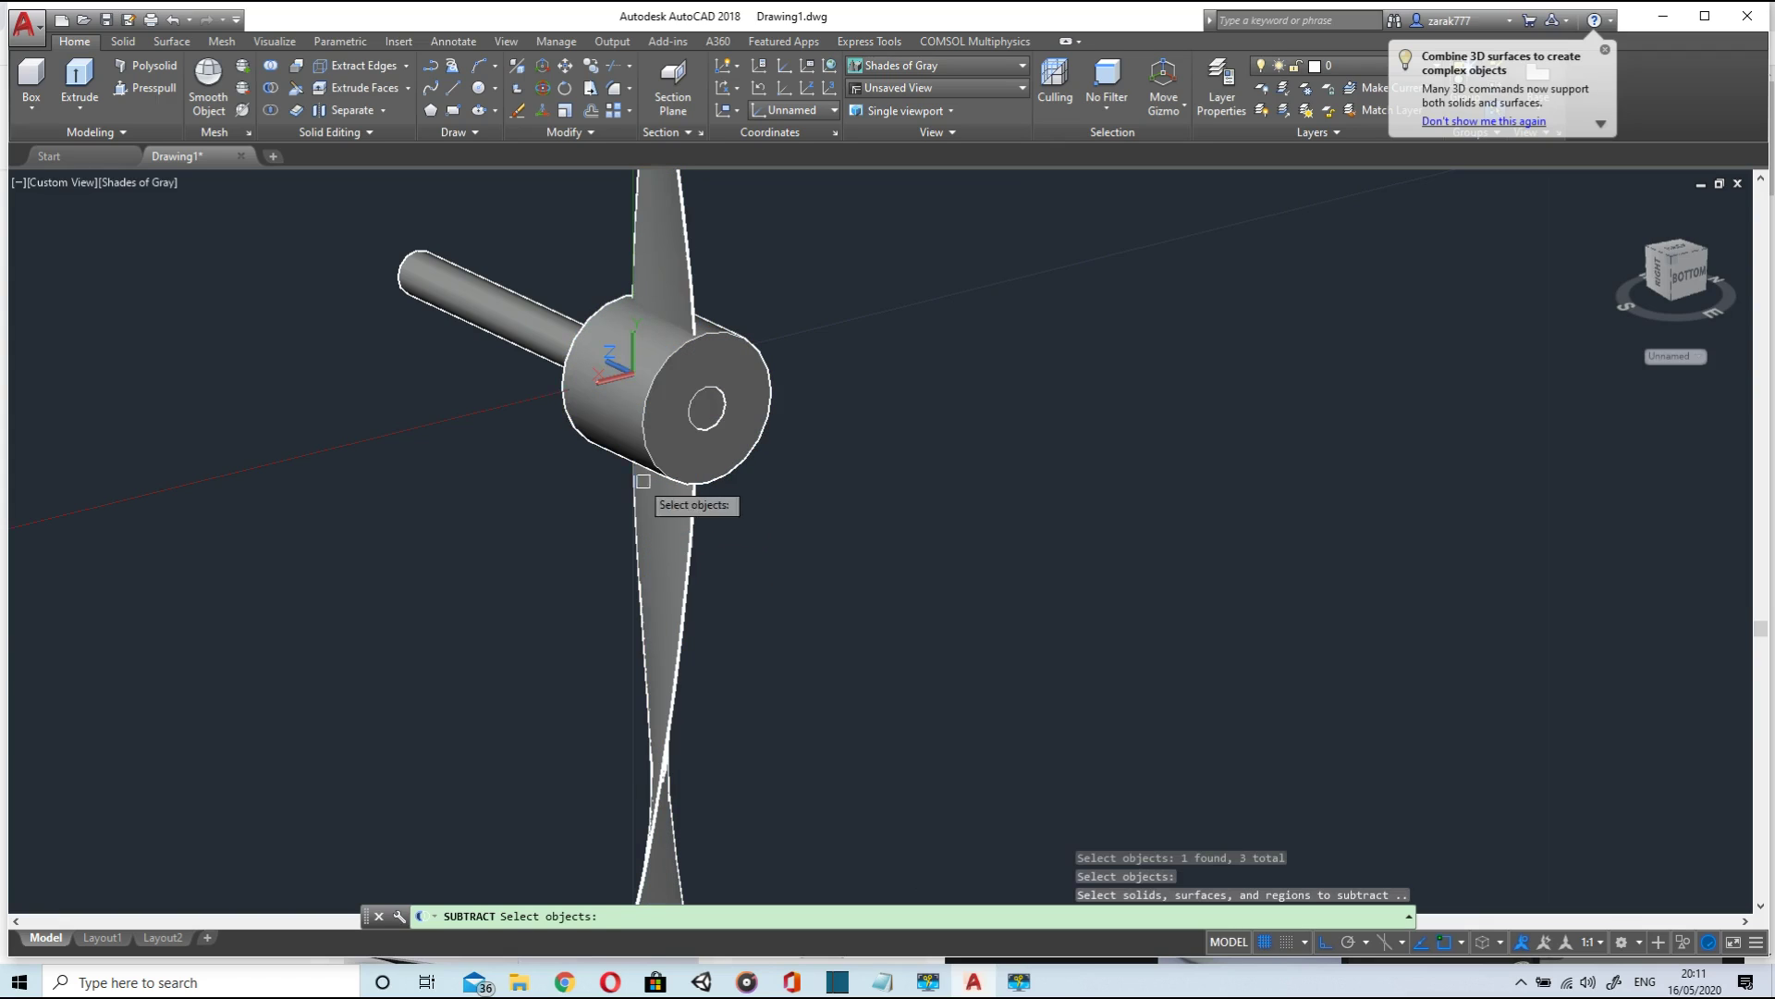
pyautogui.click(529, 321)
pyautogui.press('Return')
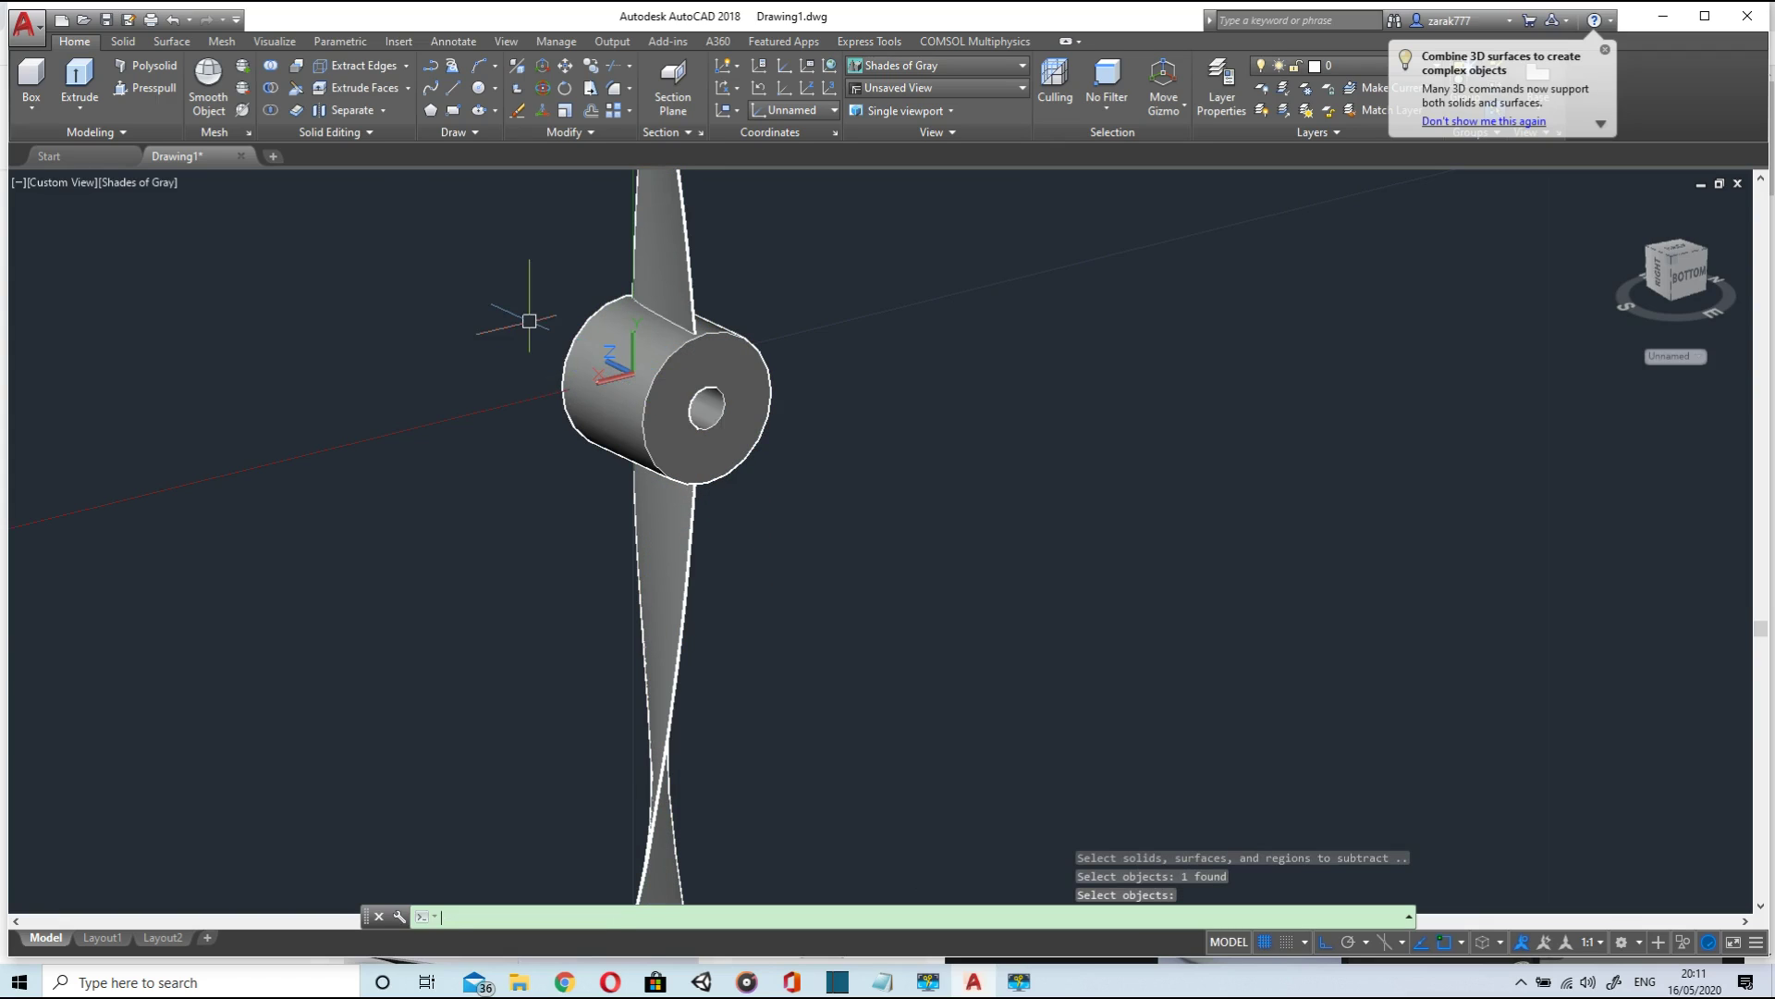
pyautogui.keyDown('shift'); pyautogui.moveTo(868, 592); pyautogui.dragTo(913, 597, button='middle'); pyautogui.keyUp('shift')
pyautogui.keyDown('shift'); pyautogui.moveTo(669, 438); pyautogui.dragTo(669, 437, button='middle'); pyautogui.keyUp('shift')
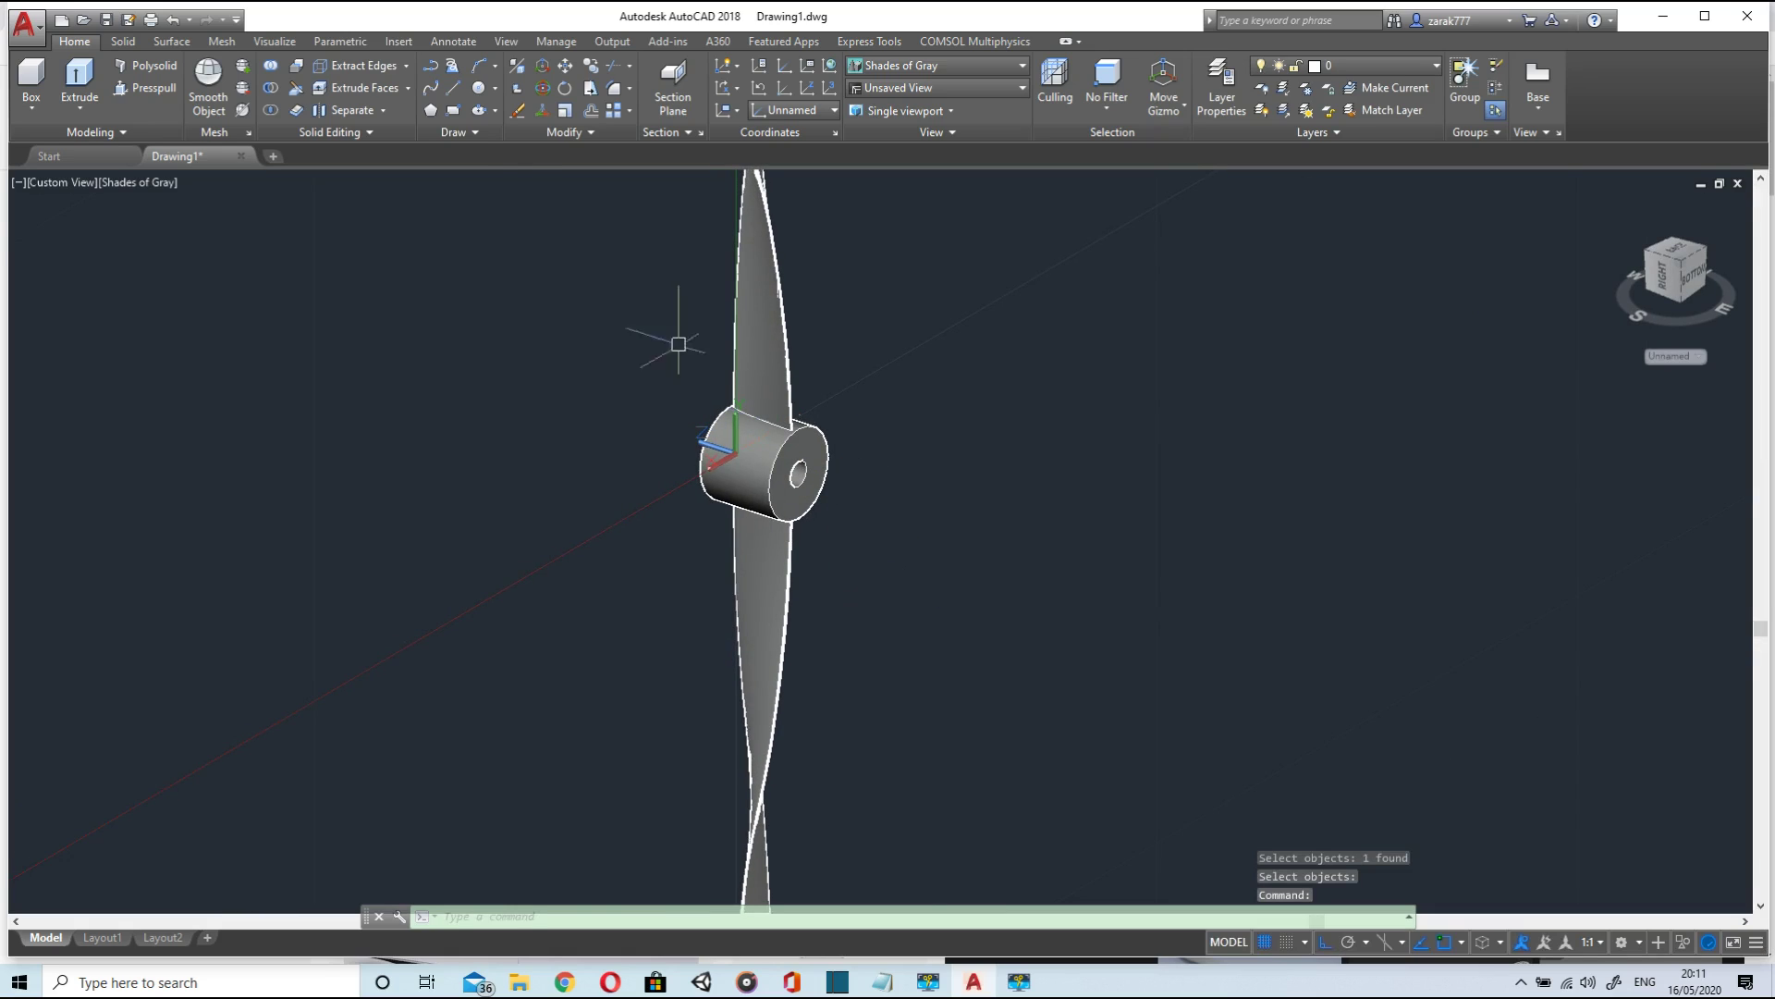
# - Fillet the hub's front circular edge with a 0.1 radius
pyautogui.click(620, 92)
pyautogui.scroll(6, 863, 503)
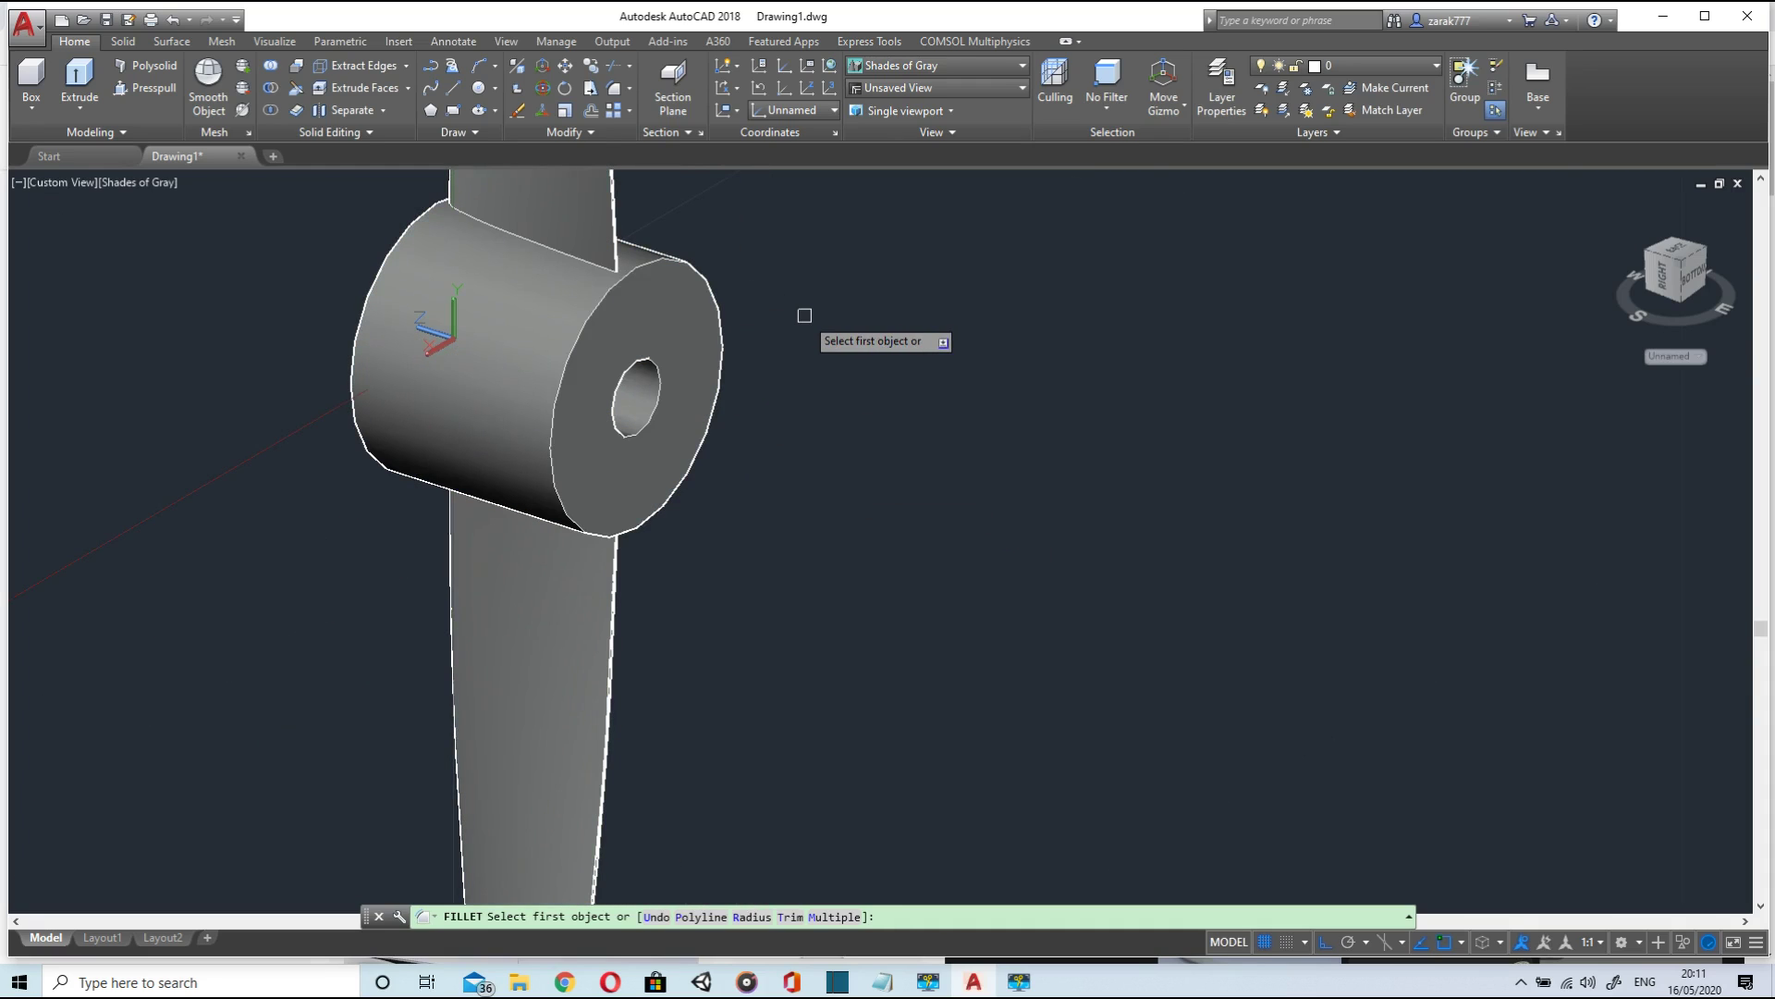
pyautogui.write('r')
pyautogui.press('Return')
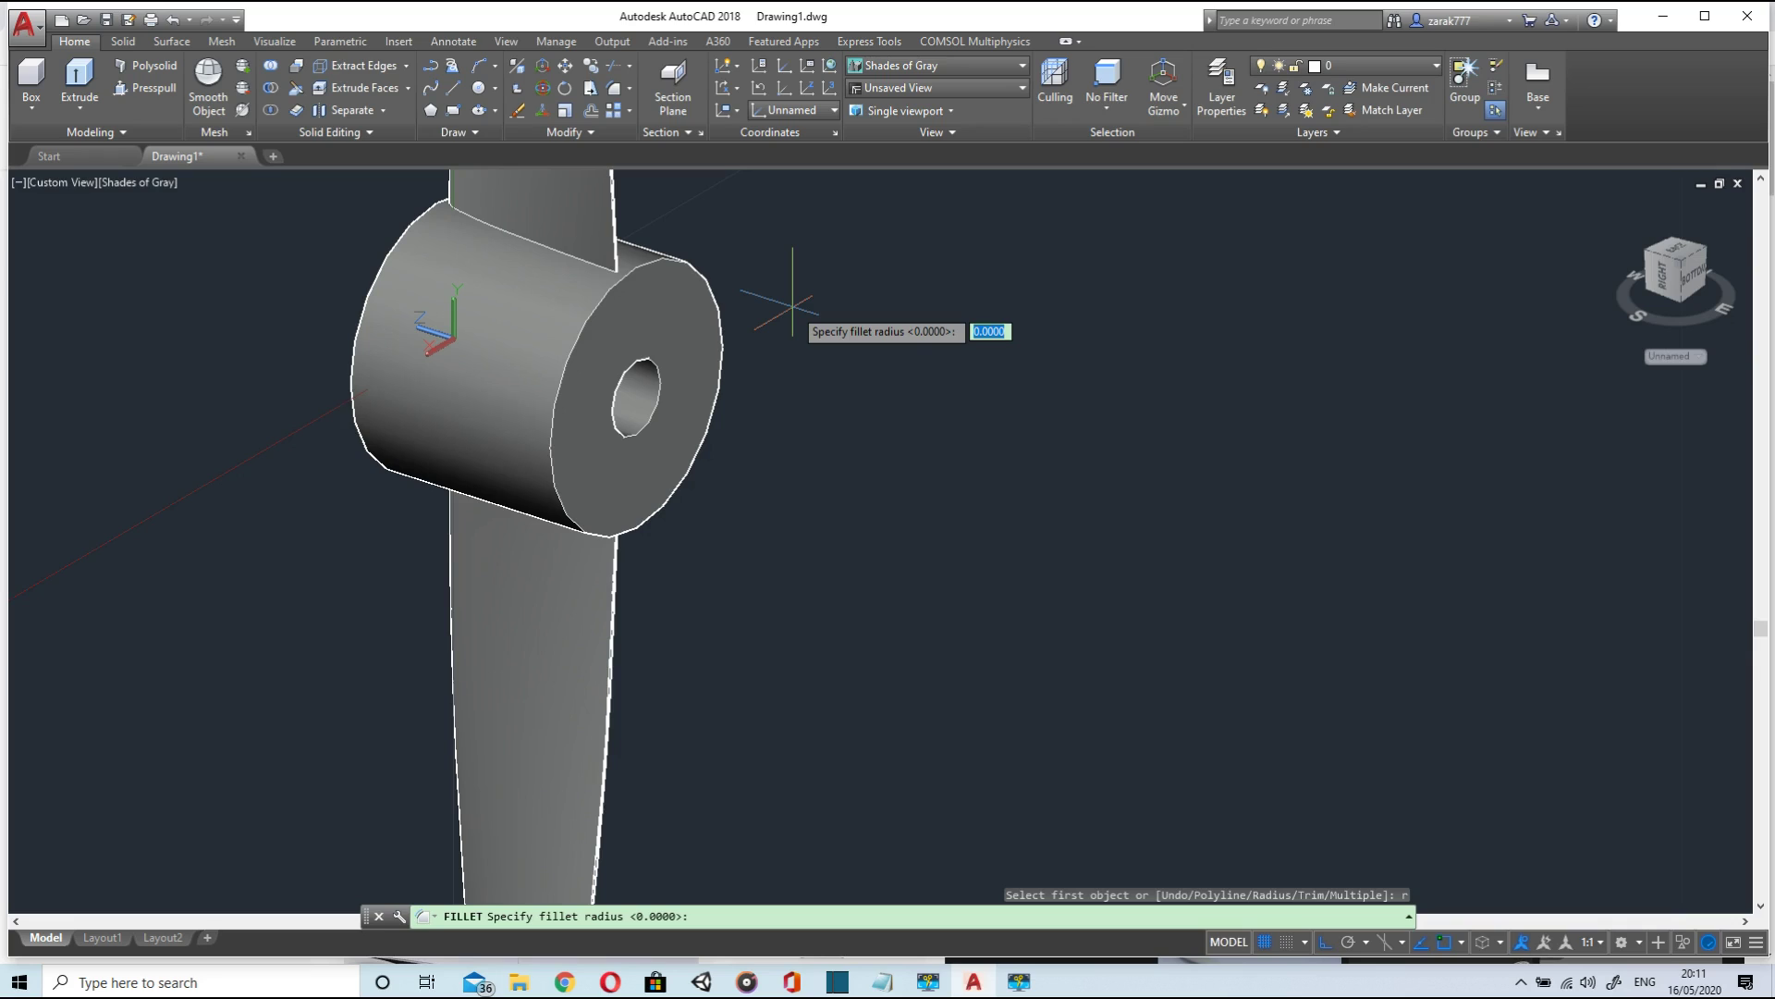
pyautogui.write('0.')
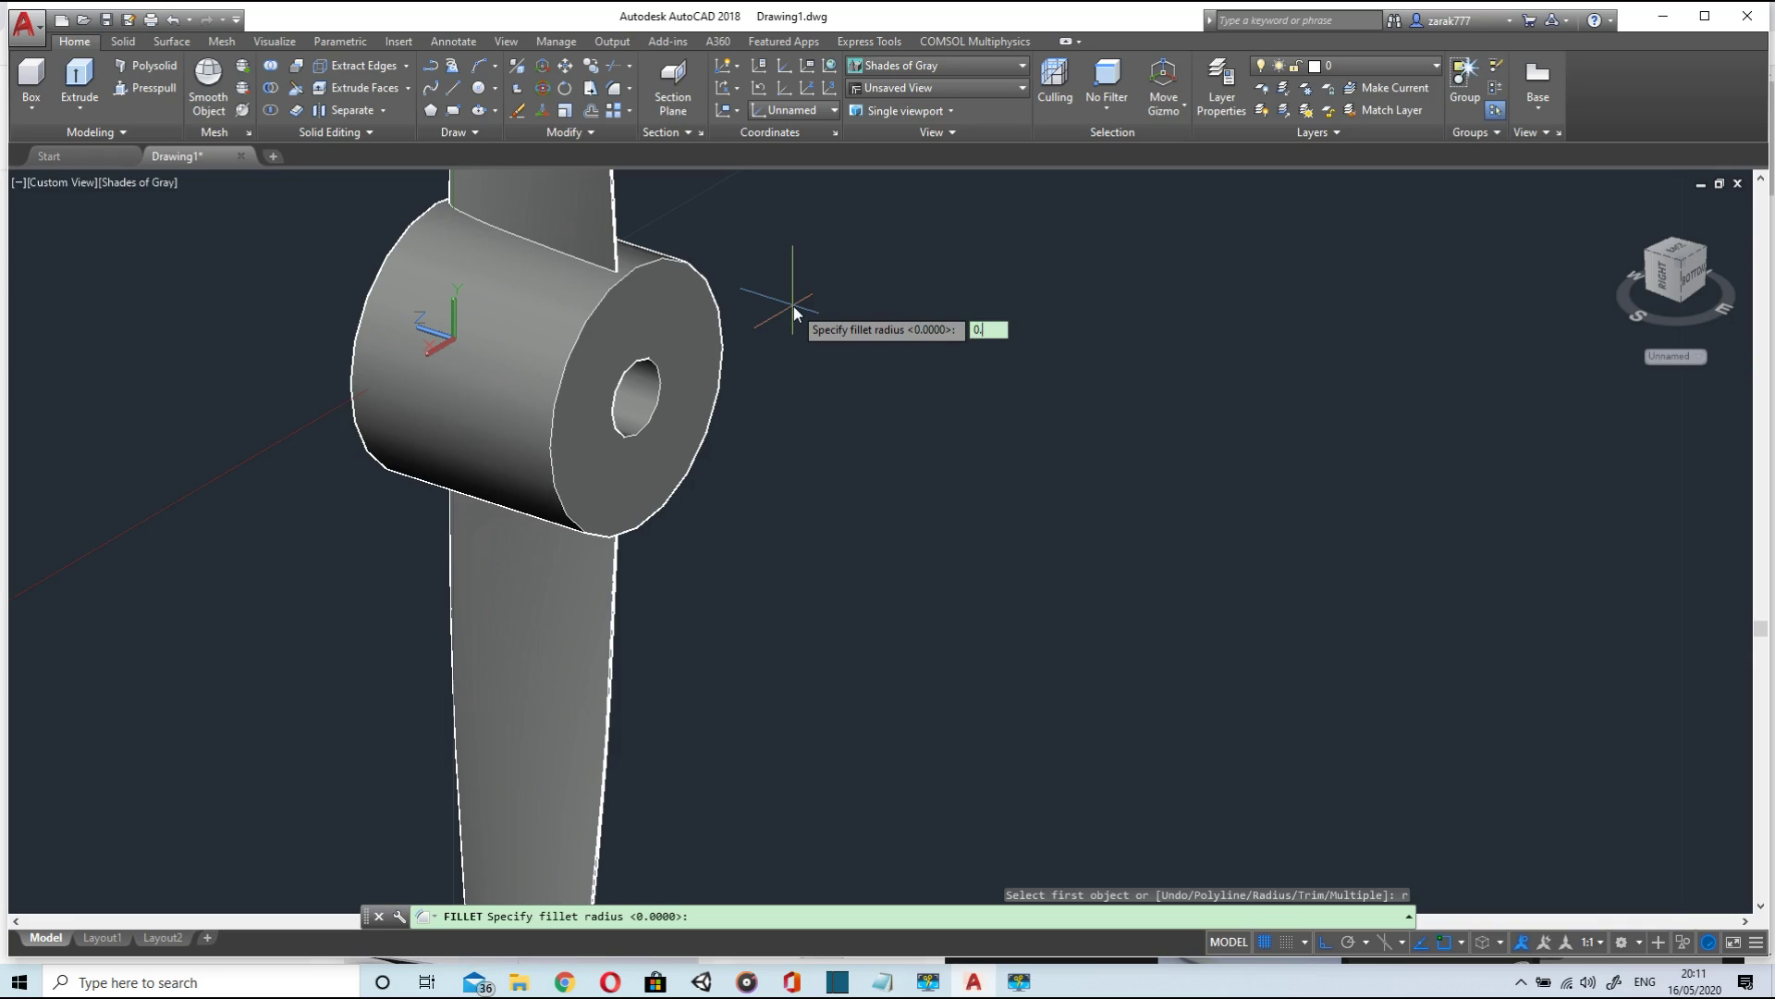
pyautogui.write('1')
pyautogui.press('Return')
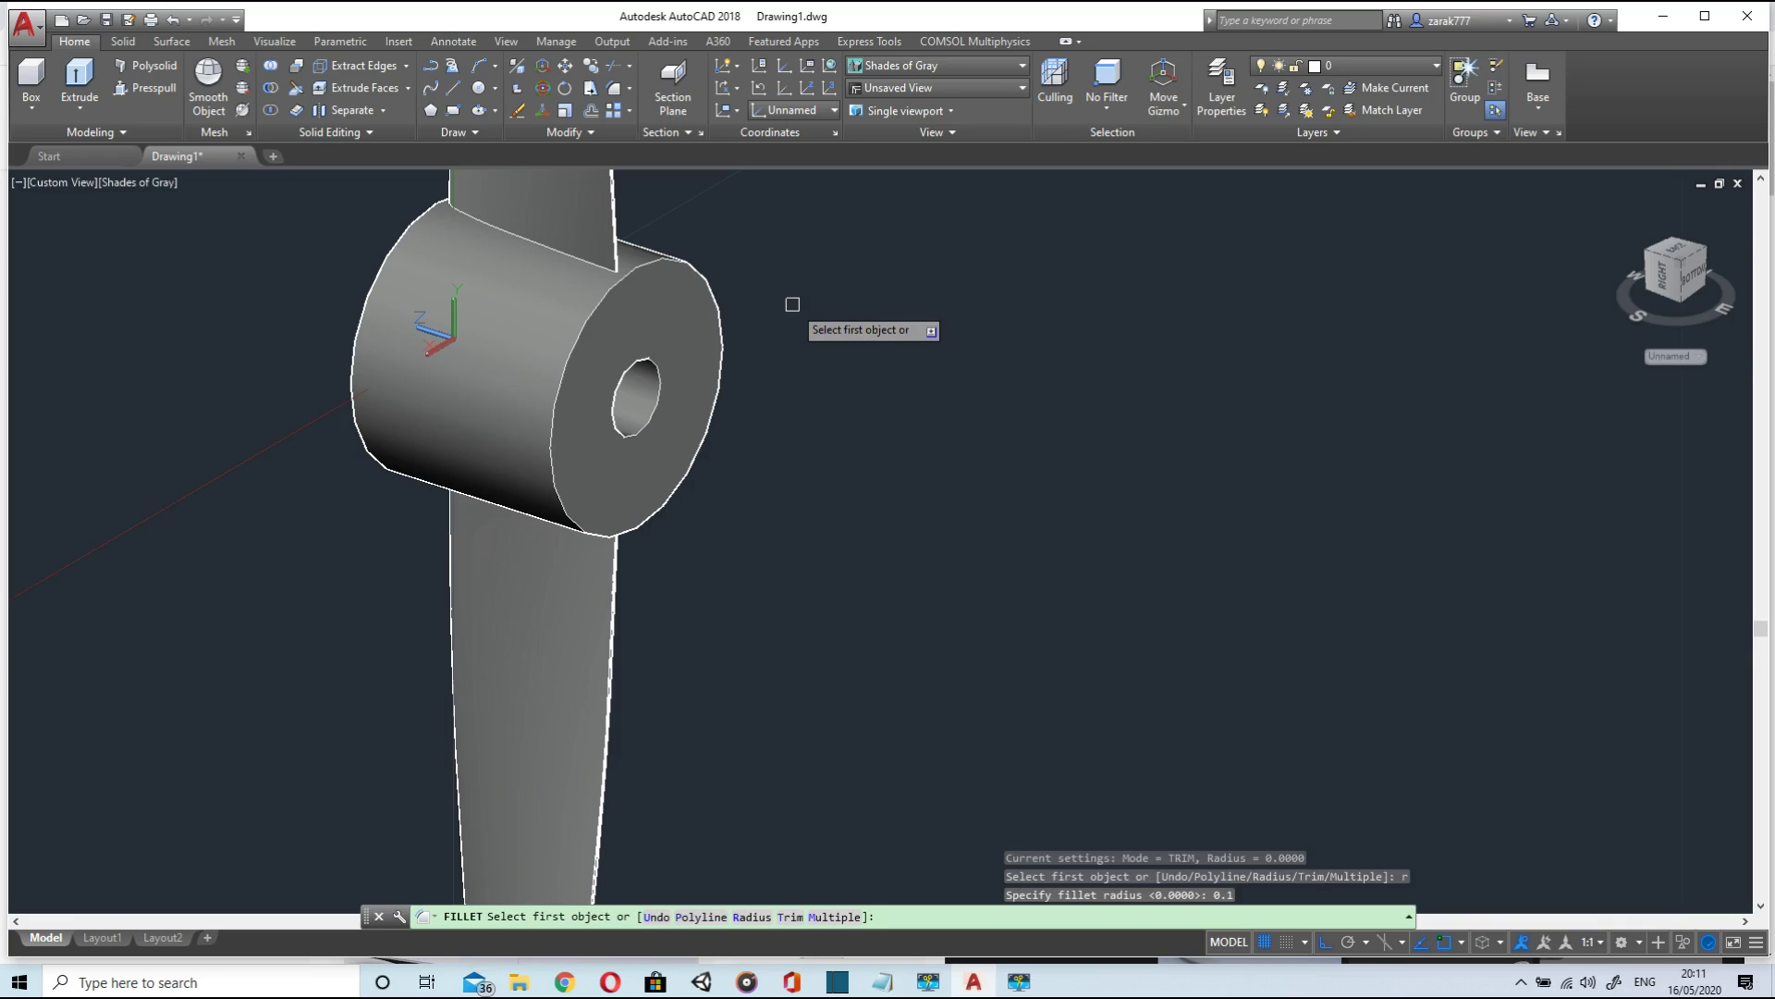
pyautogui.click(676, 262)
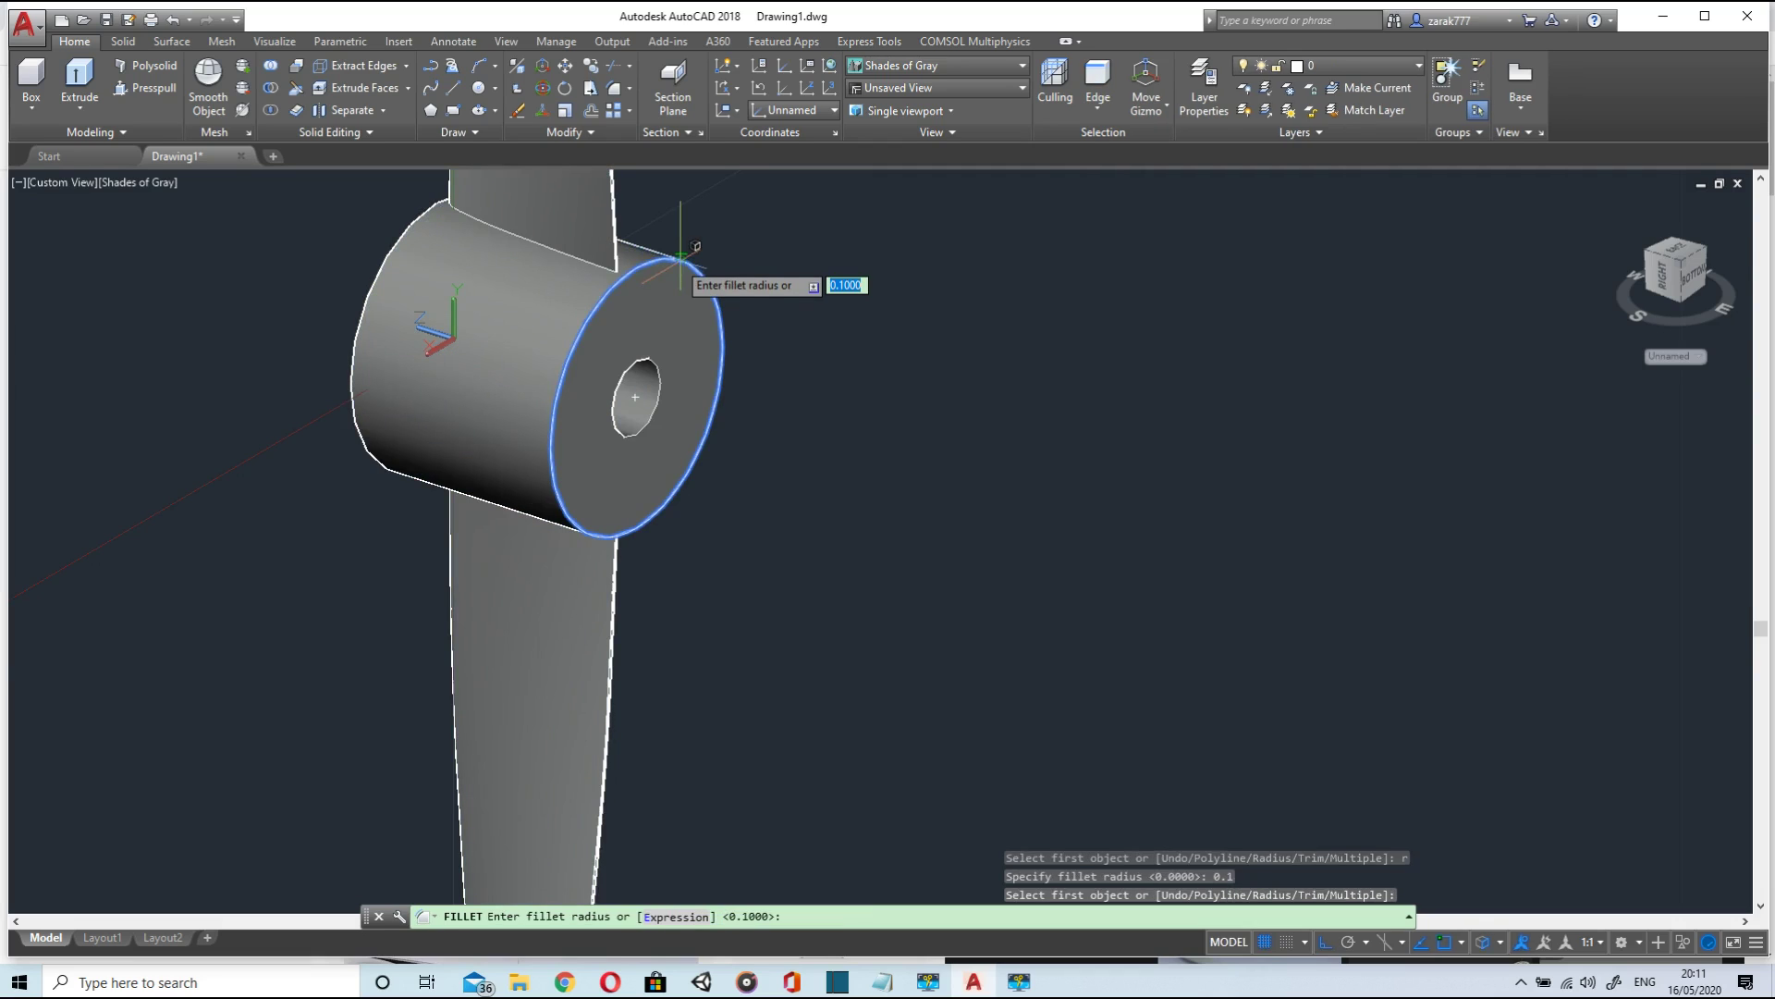
pyautogui.press('Return')
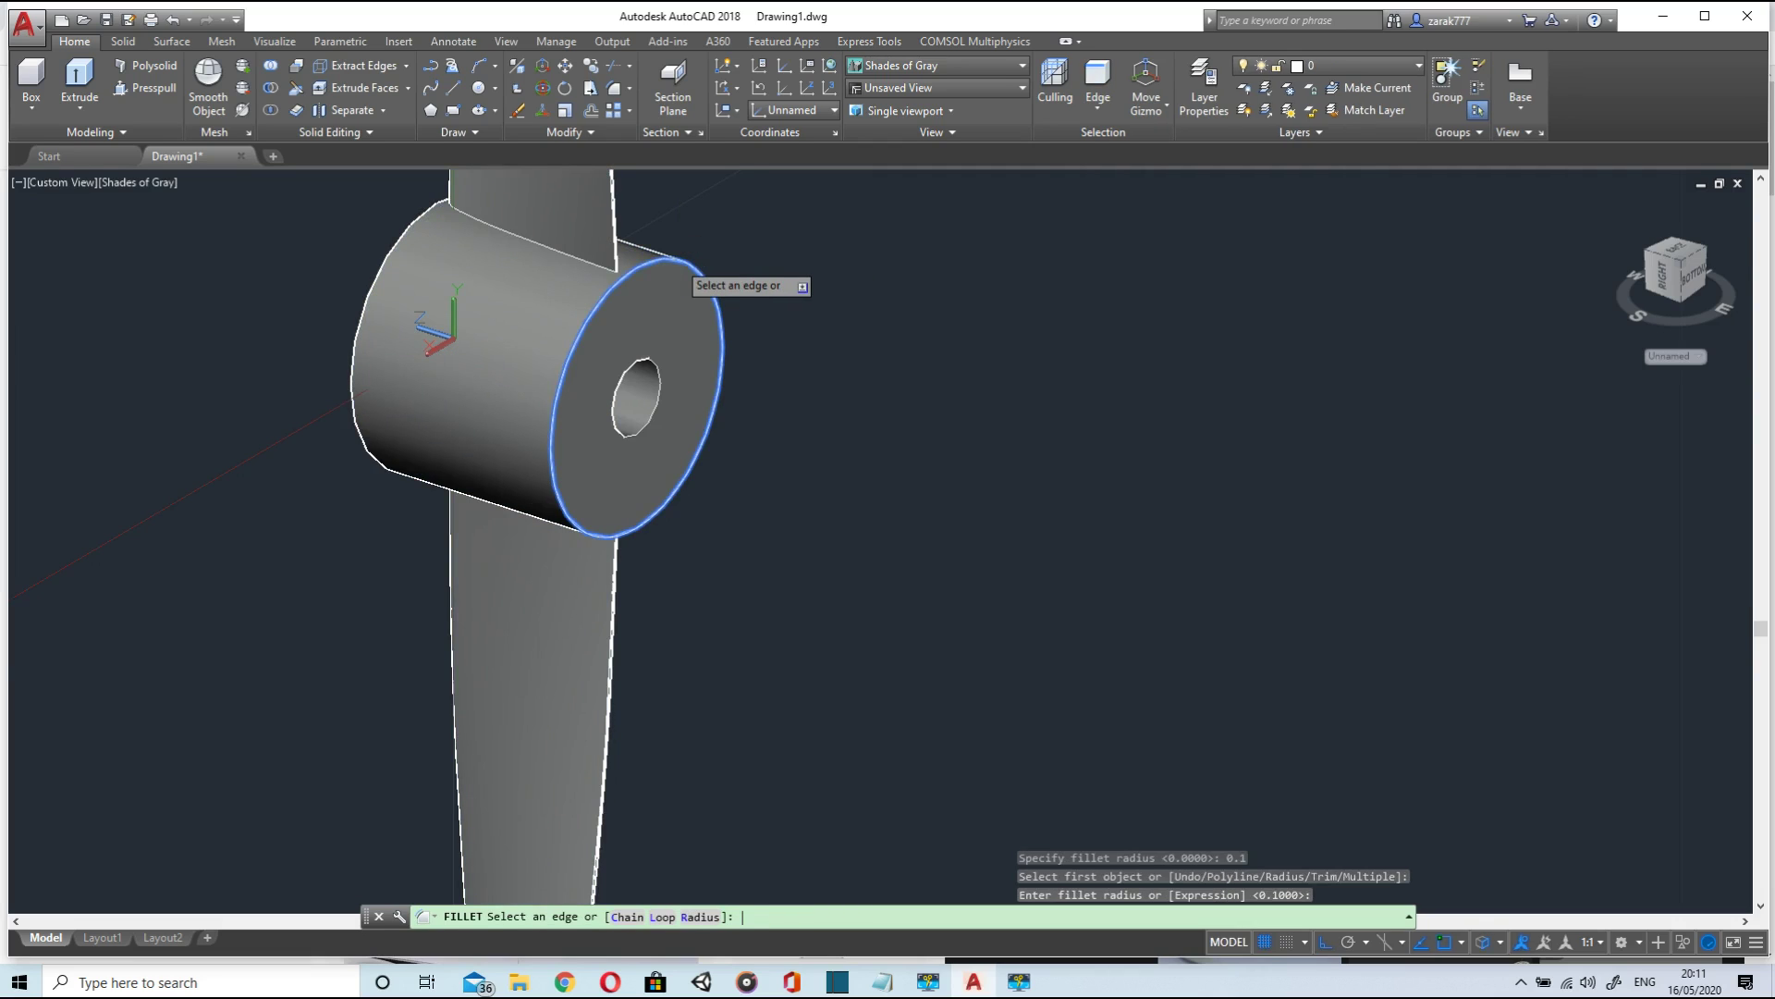
pyautogui.press('Return')
pyautogui.scroll(-2, 730, 333)
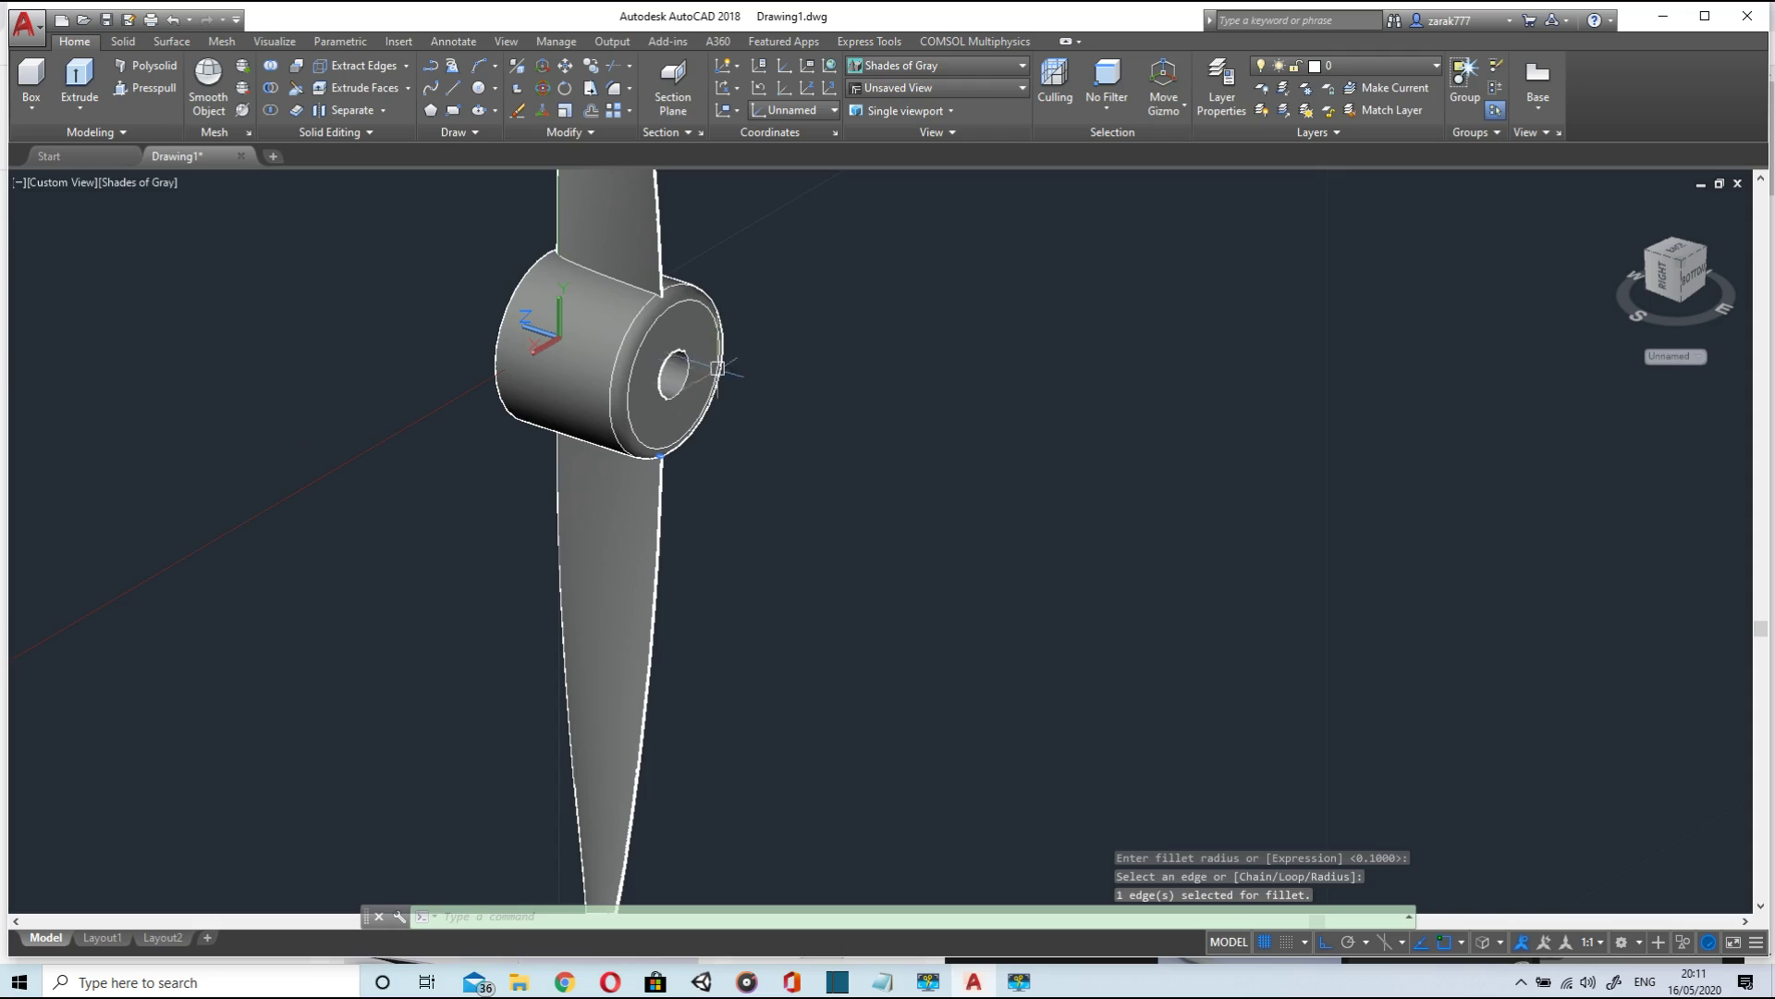
pyautogui.keyDown('shift'); pyautogui.moveTo(731, 427); pyautogui.dragTo(657, 459, button='middle'); pyautogui.keyUp('shift')
pyautogui.scroll(-4, 612, 387)
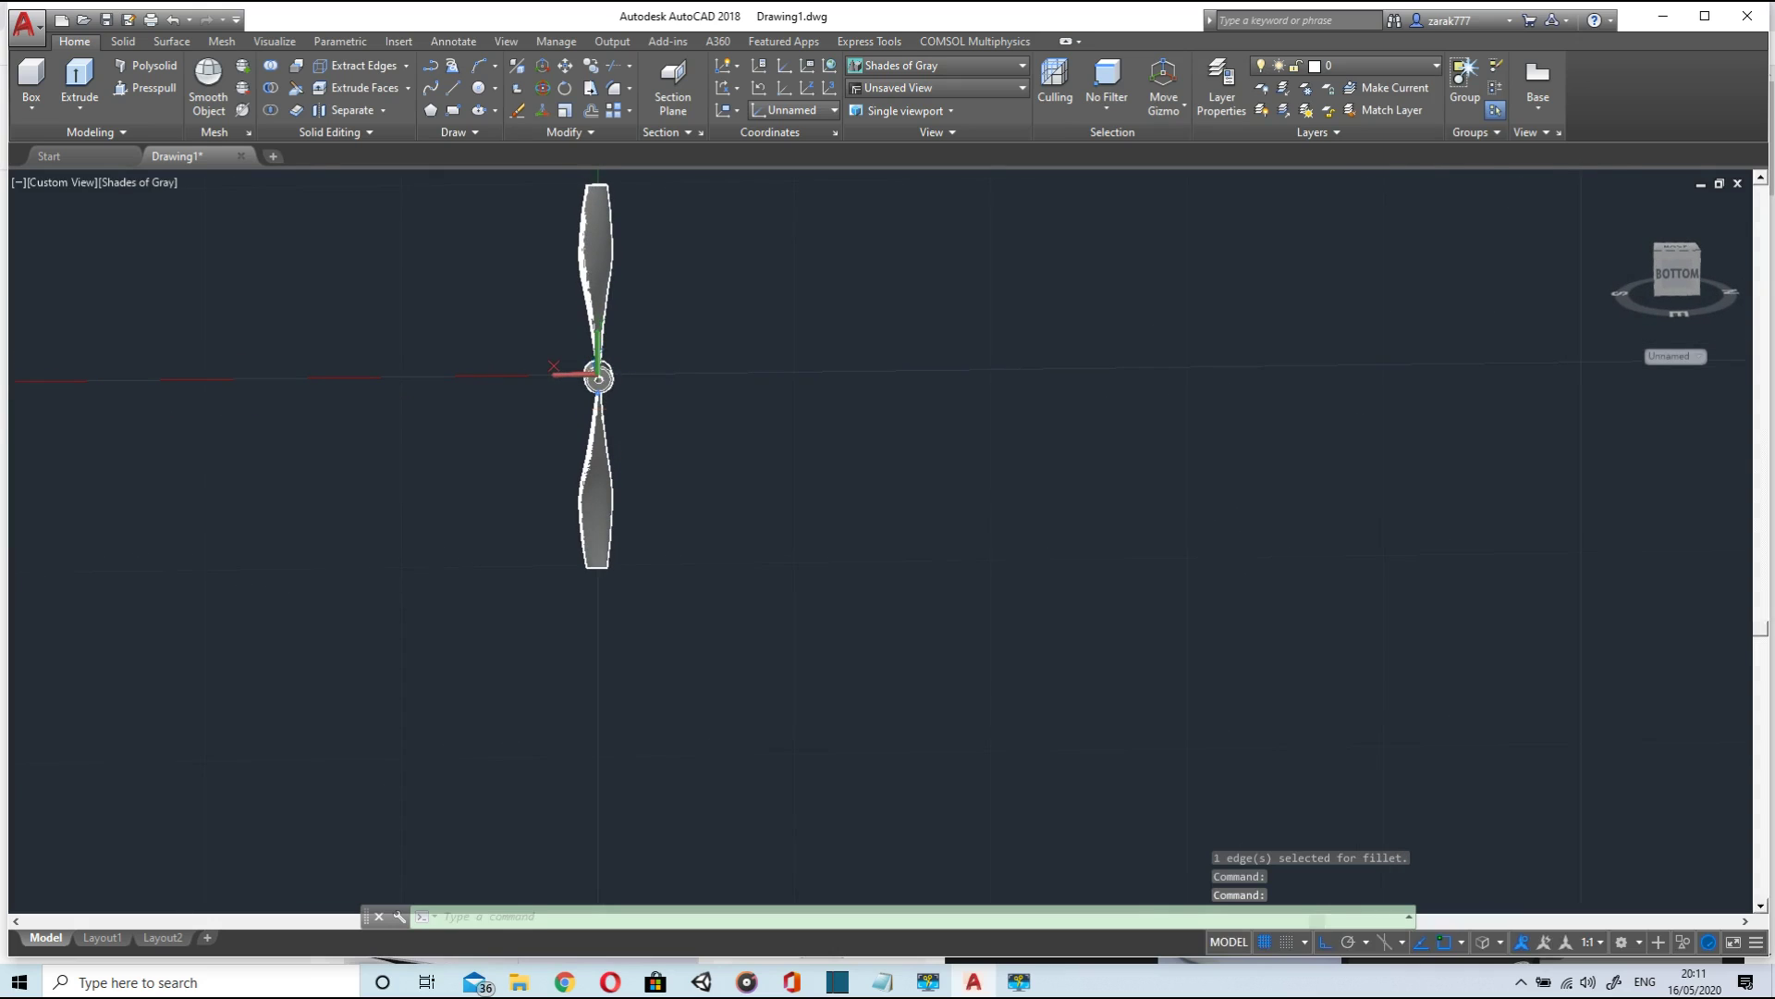
# - Switch to the Realistic visual style and orbit the propeller upright and face-on
pyautogui.moveTo(691, 349); pyautogui.dragTo(825, 420, button='middle')
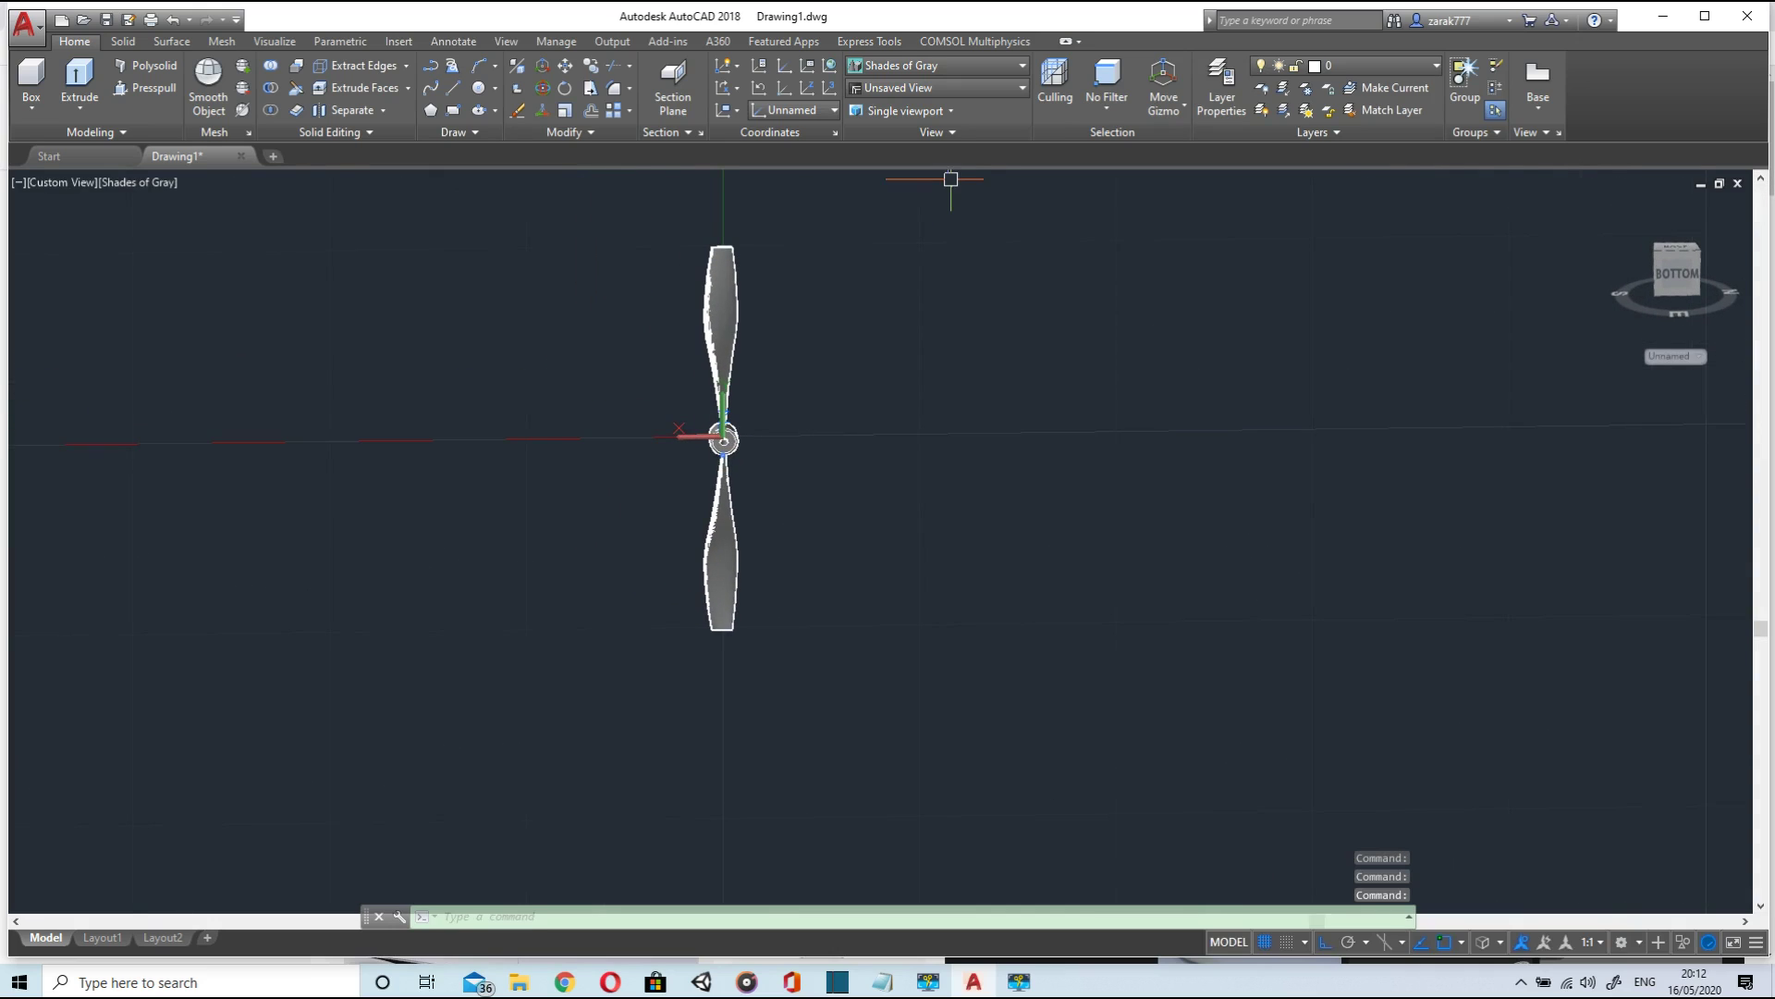
pyautogui.click(958, 65)
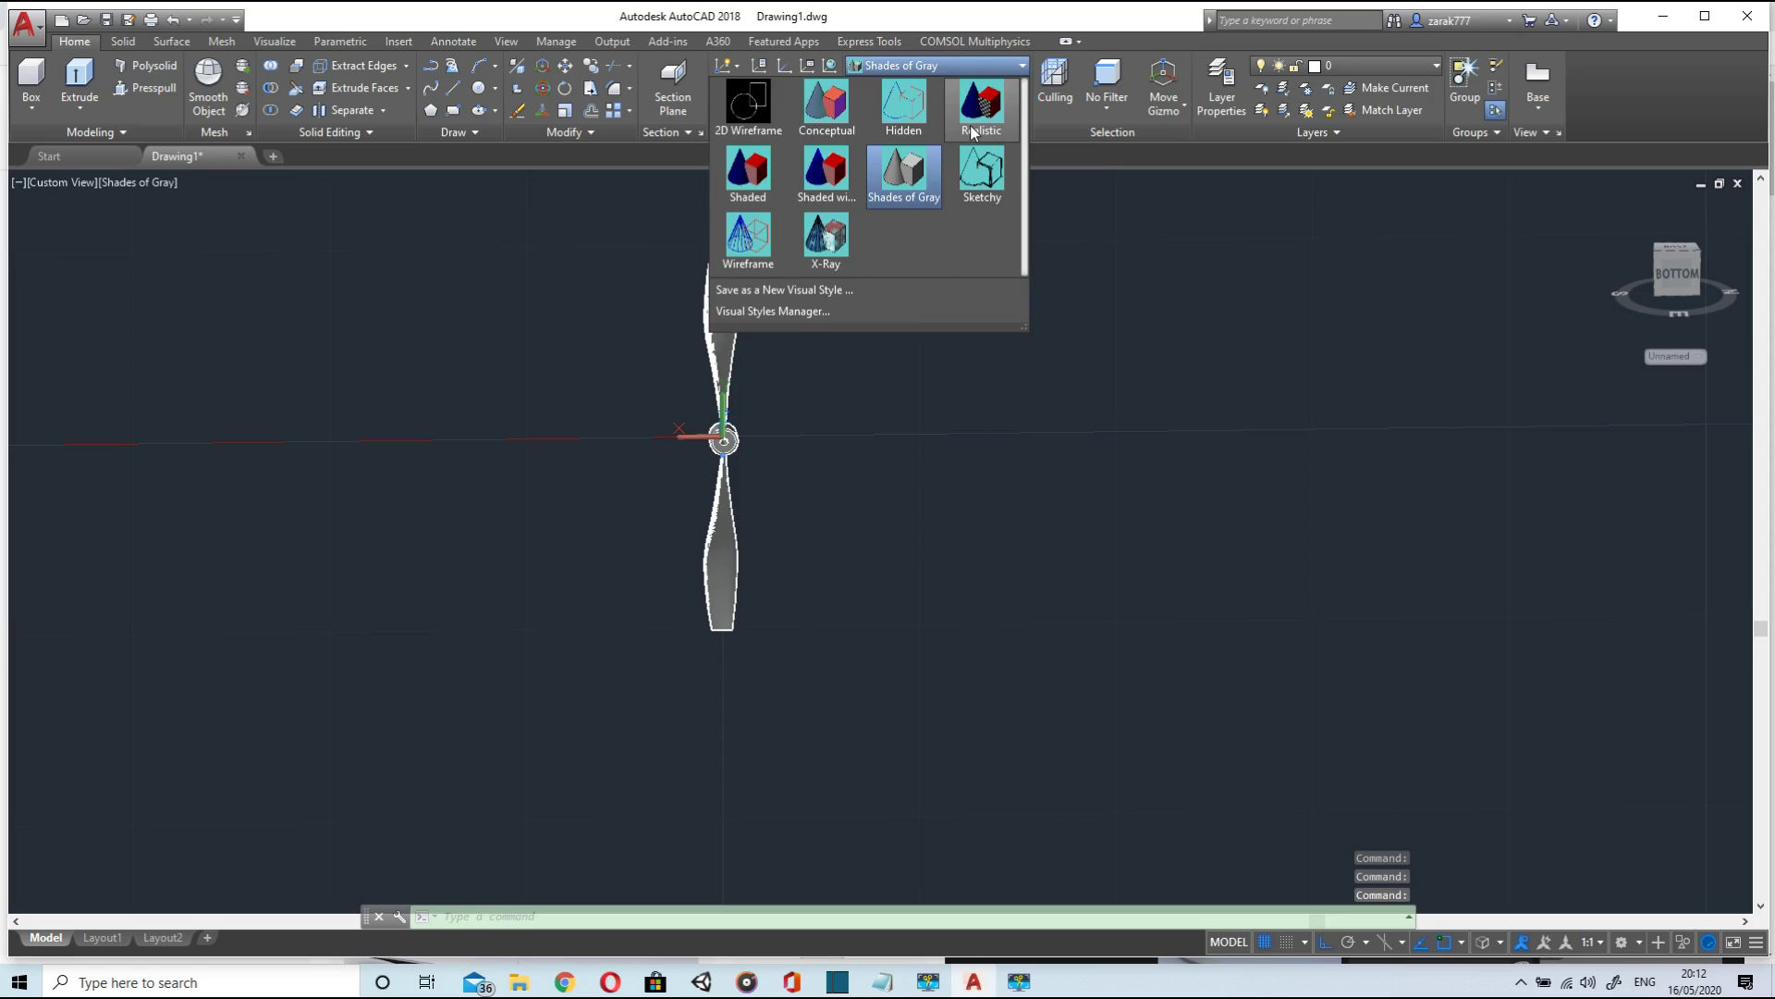
pyautogui.click(981, 109)
pyautogui.scroll(5, 743, 461)
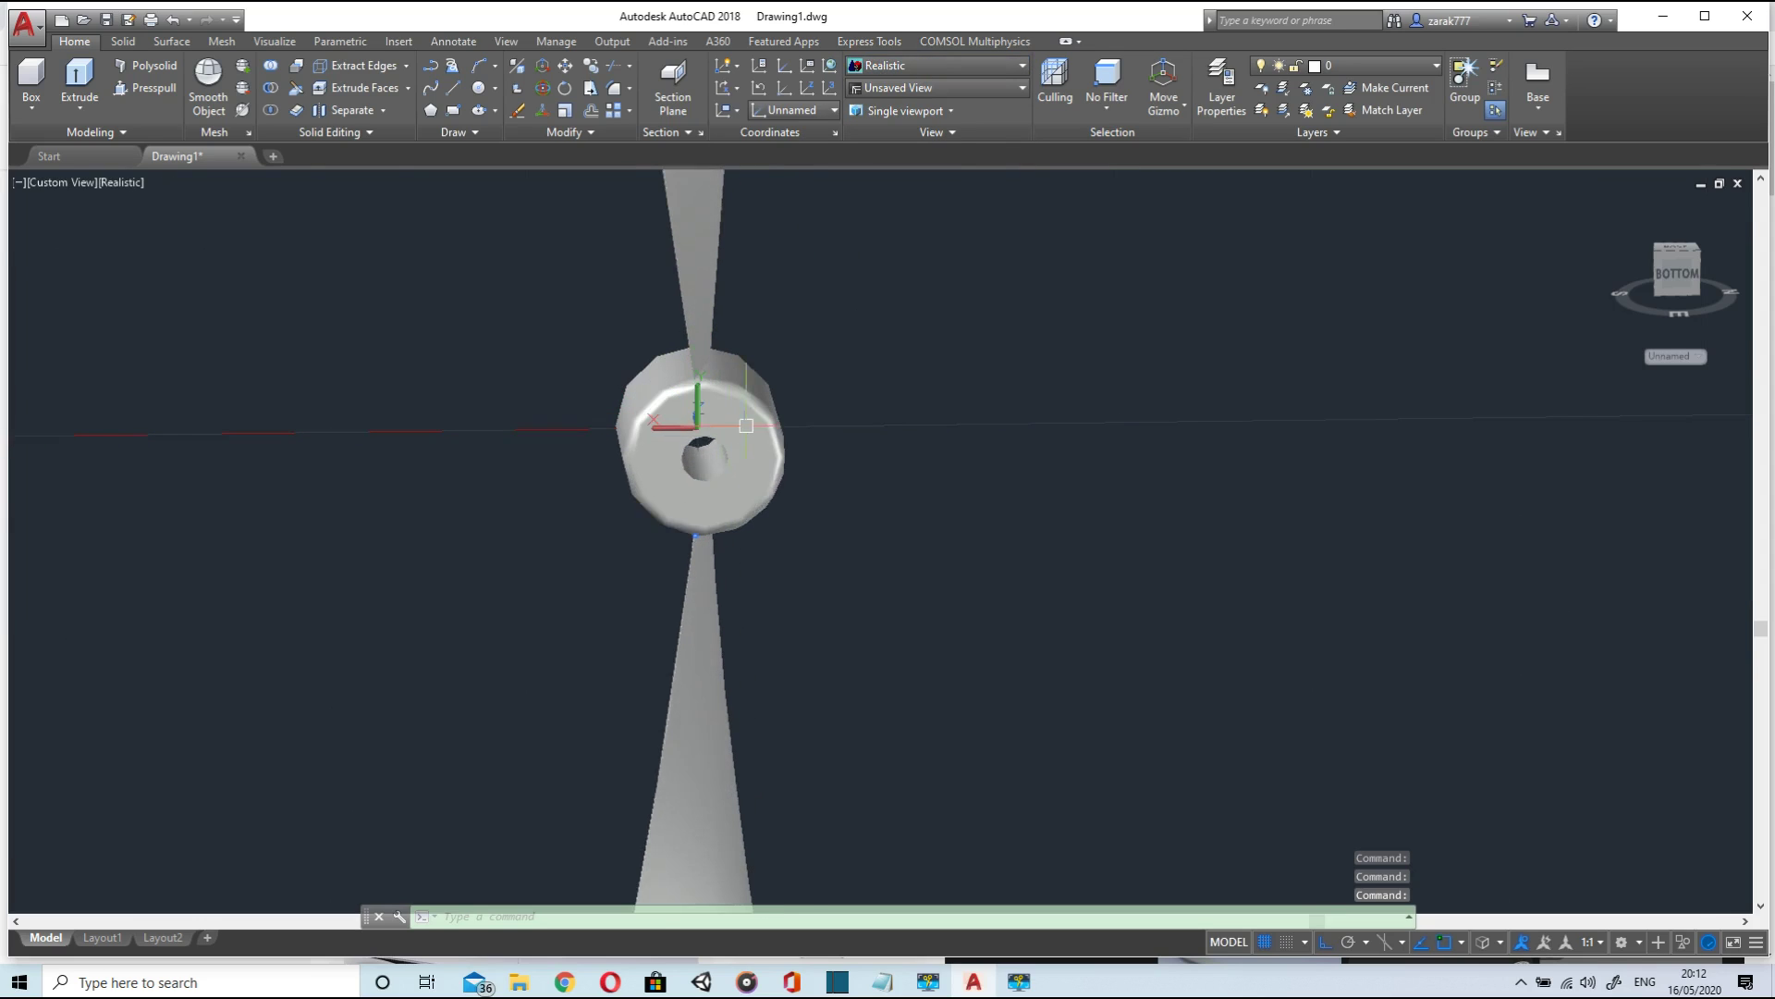
pyautogui.scroll(-5, 841, 444)
pyautogui.moveTo(841, 444)
pyautogui.keyDown('shift'); pyautogui.mouseDown(button='middle')
pyautogui.moveTo(844, 289)
pyautogui.moveTo(875, 456)
pyautogui.moveTo(844, 478)
pyautogui.mouseUp(button='middle'); pyautogui.keyUp('shift')
pyautogui.keyDown('shift'); pyautogui.moveTo(963, 547); pyautogui.dragTo(879, 474, button='middle'); pyautogui.keyUp('shift')
pyautogui.keyDown('shift'); pyautogui.moveTo(892, 568); pyautogui.dragTo(931, 586, button='middle'); pyautogui.keyUp('shift')
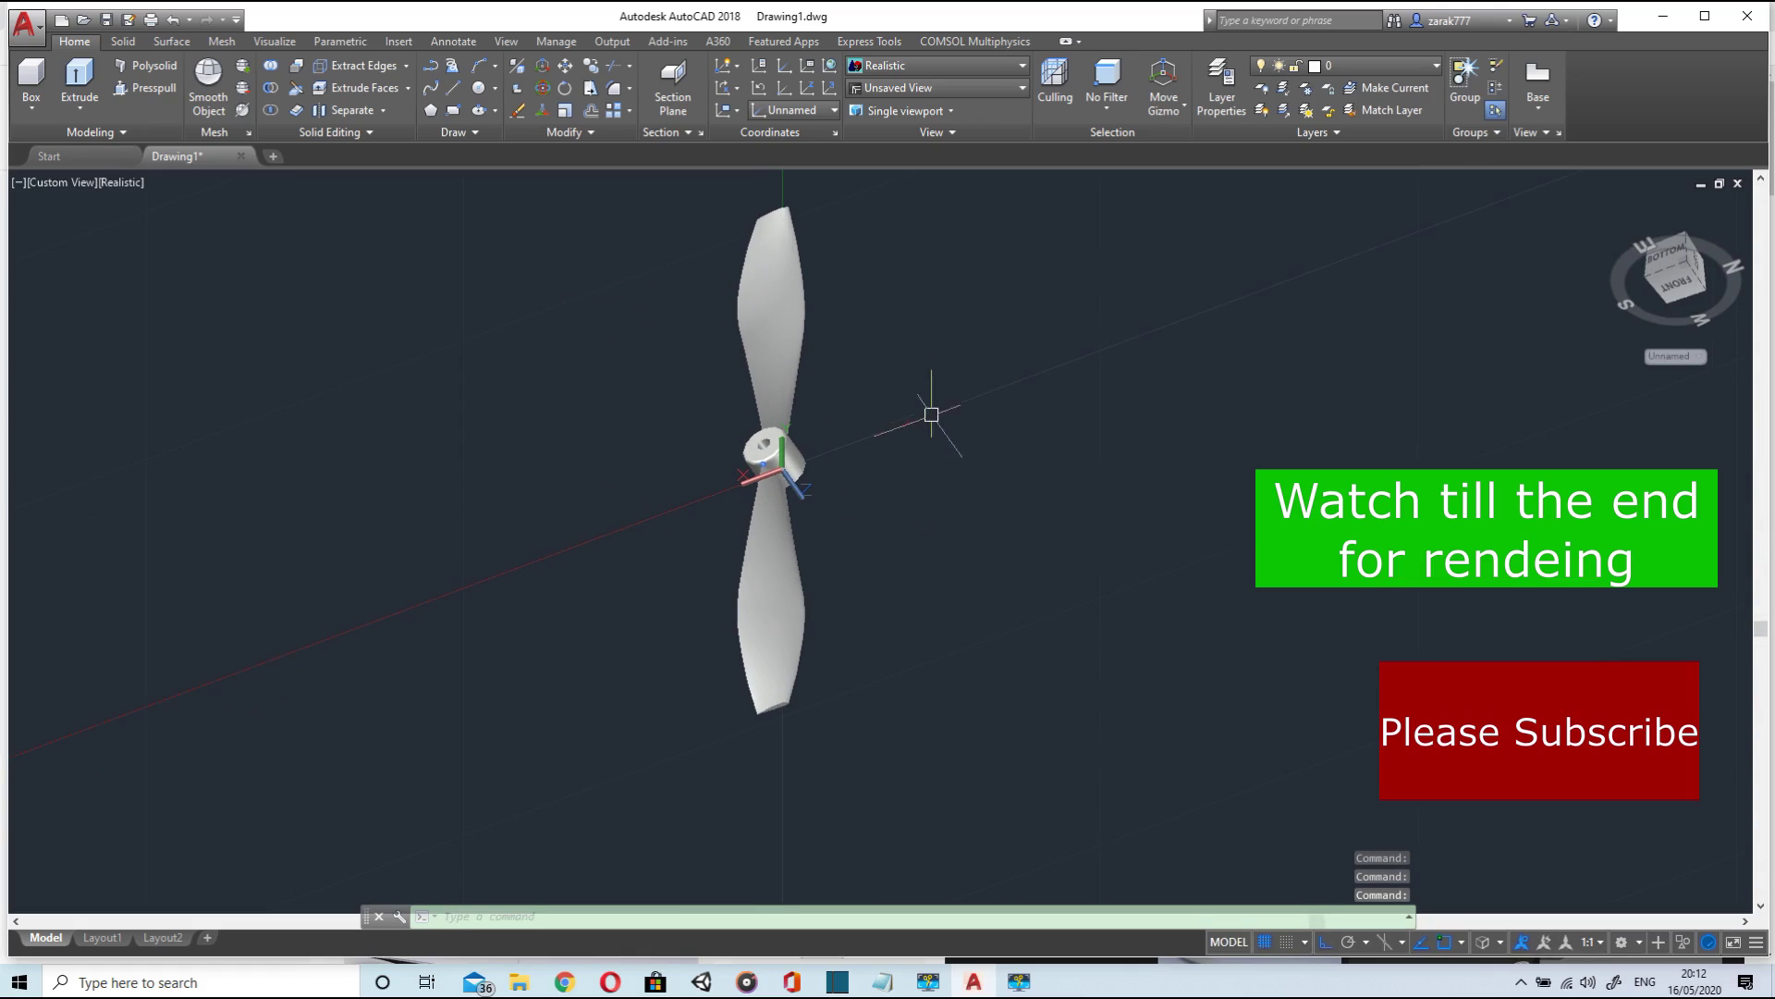
pyautogui.keyDown('shift'); pyautogui.moveTo(931, 415); pyautogui.dragTo(991, 378, button='middle'); pyautogui.keyUp('shift')
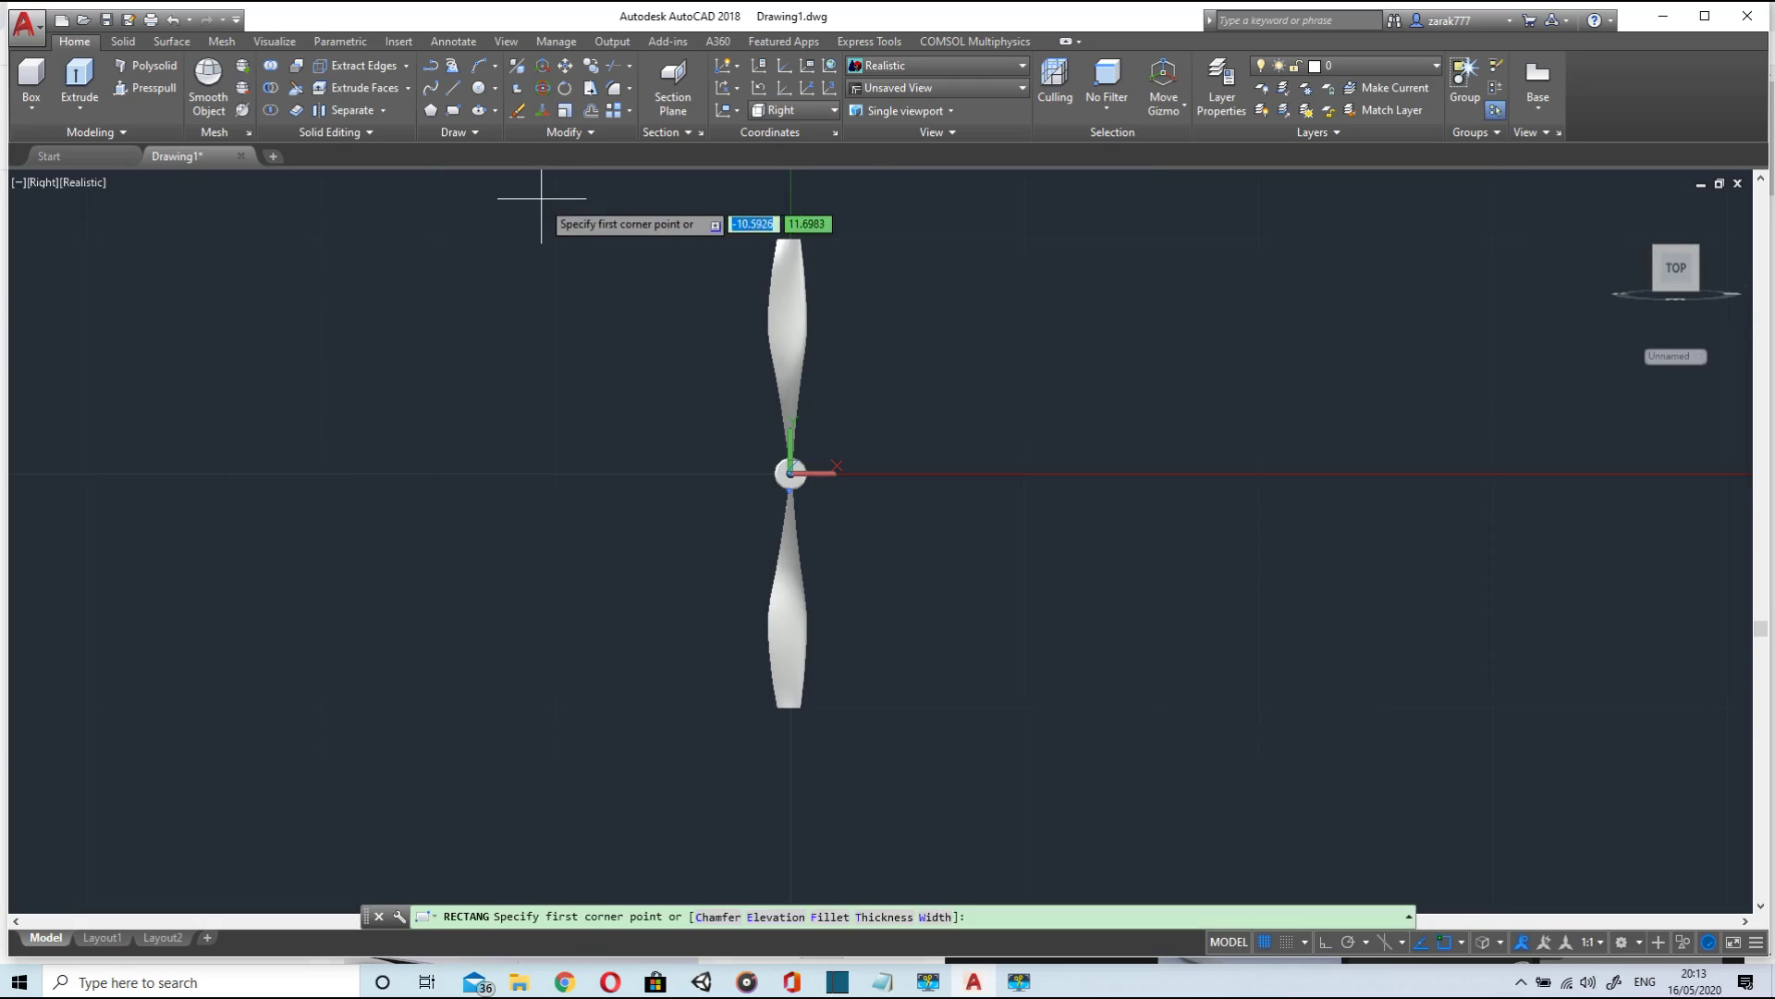
# - Draw a rectangle in the right-side view framing both propeller blades
pyautogui.click(538, 198)
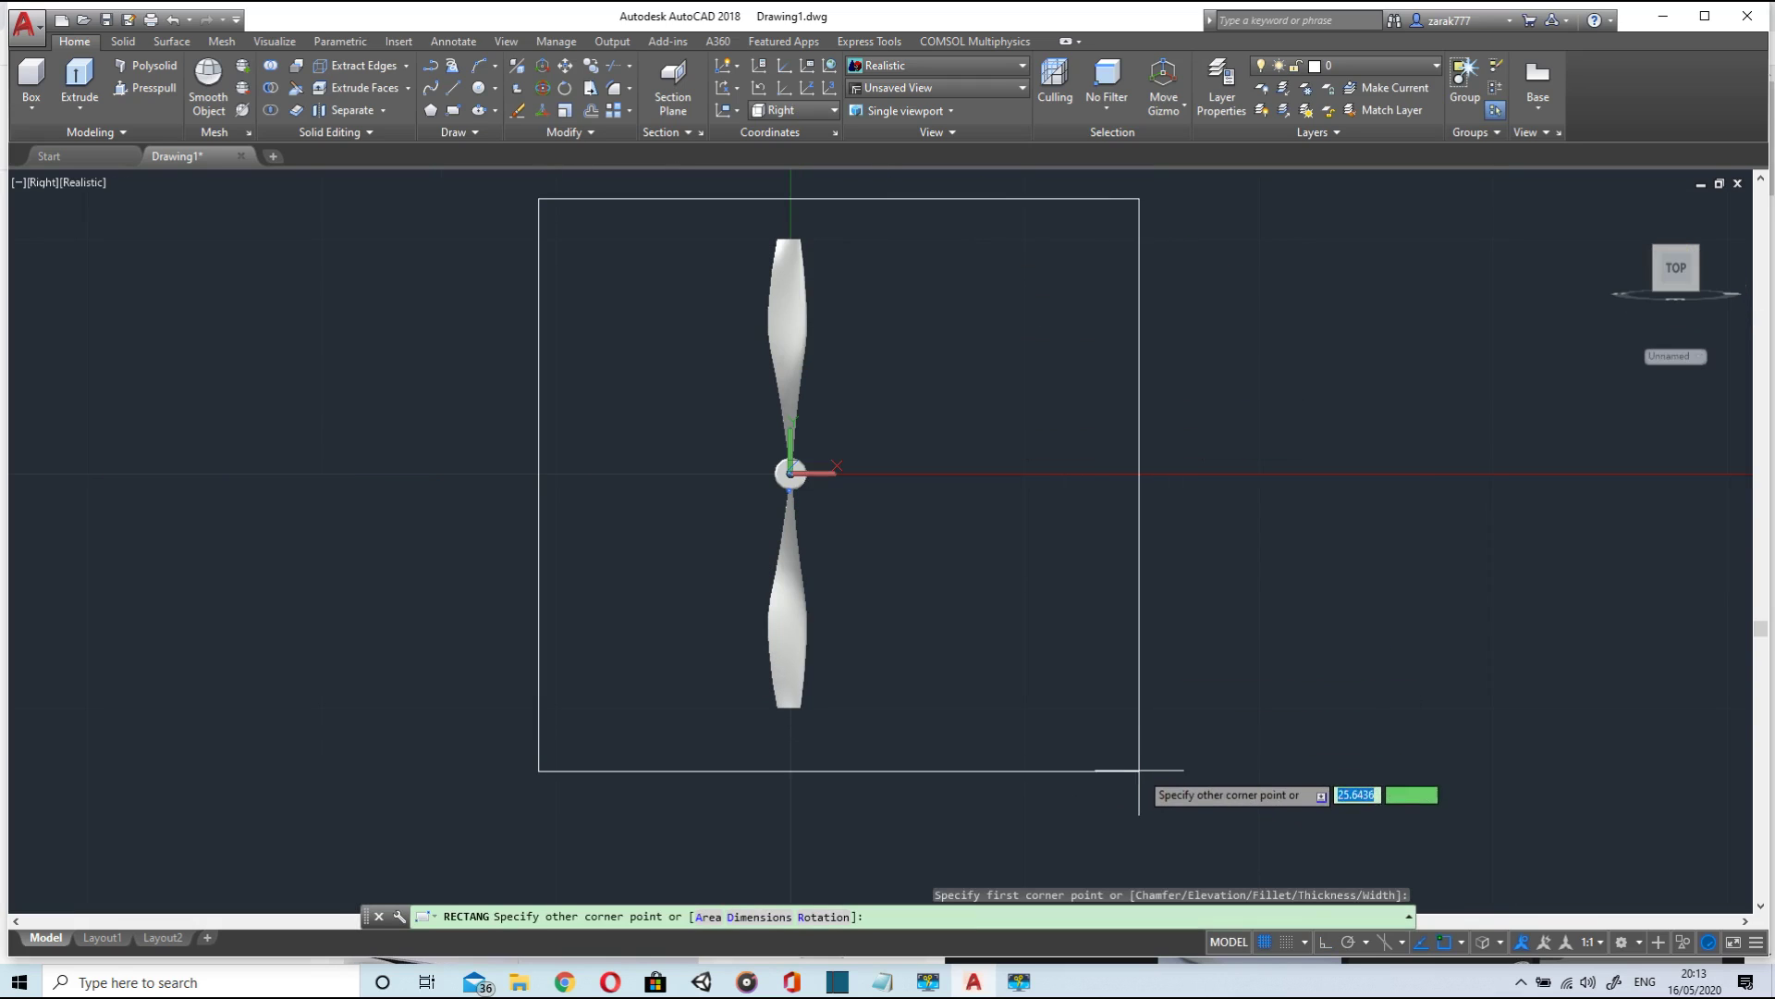
pyautogui.press('Escape')
pyautogui.press('Return')
pyautogui.scroll(-2, 476, 199)
pyautogui.moveTo(475, 200); pyautogui.dragTo(473, 289, button='middle')
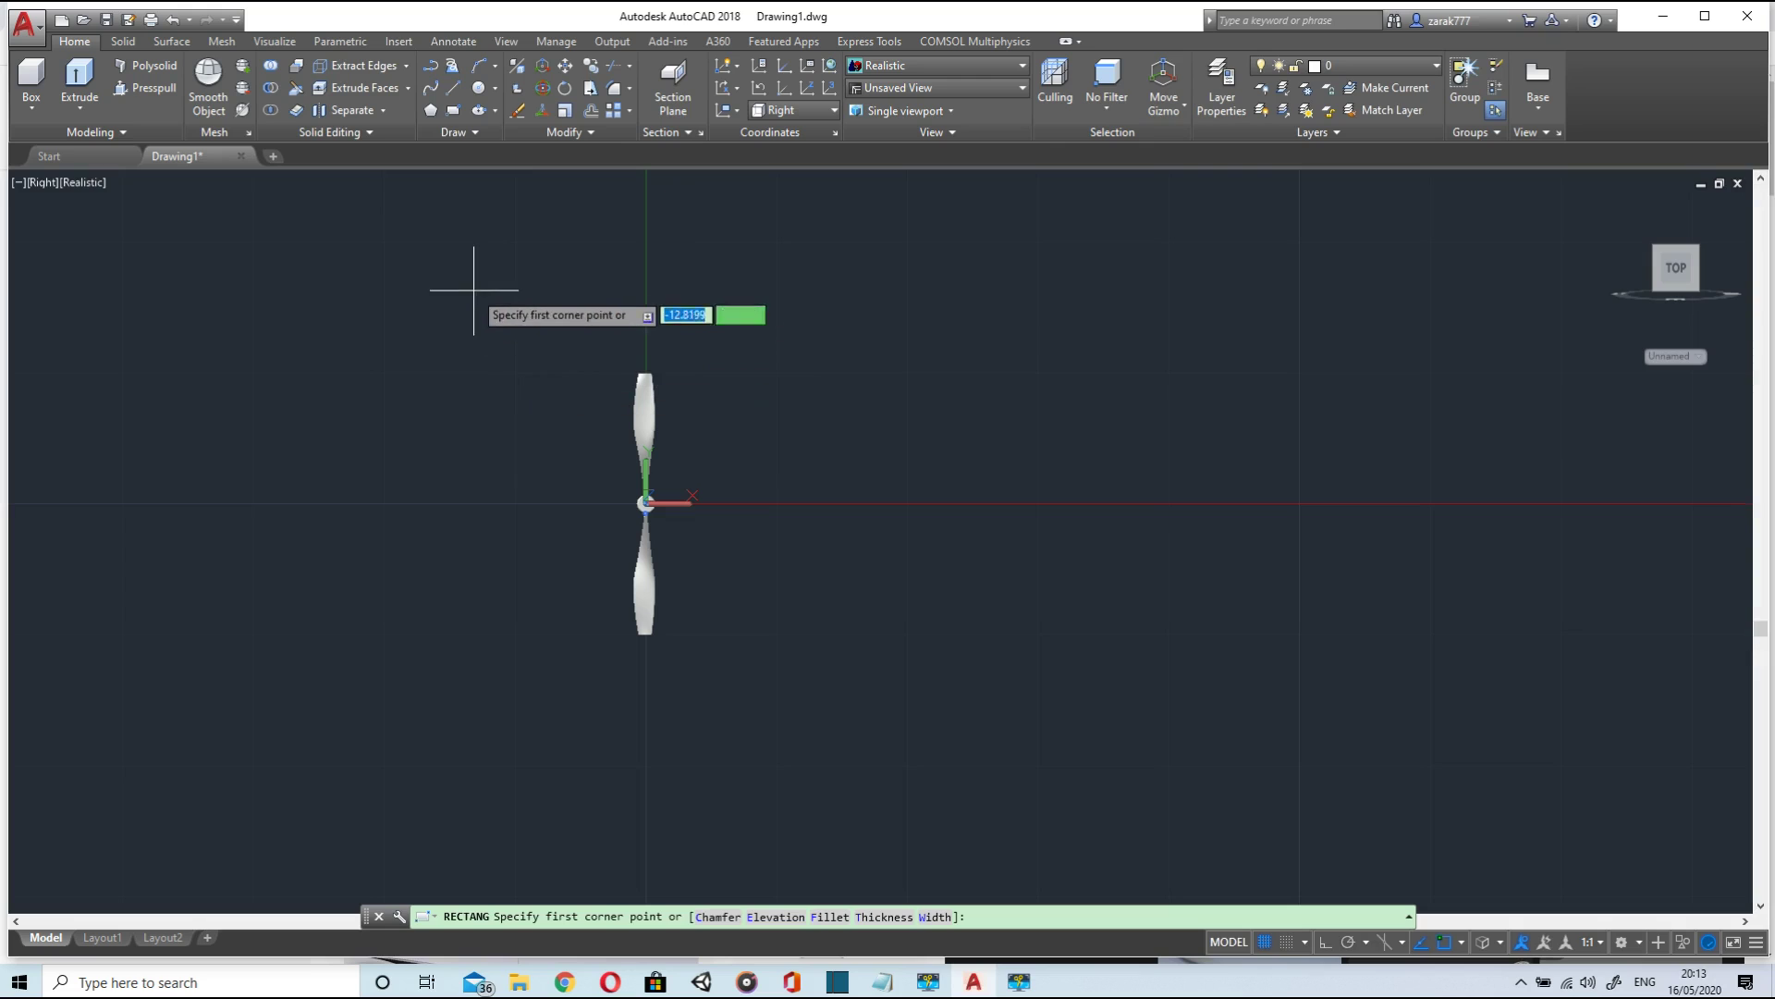
pyautogui.click(454, 320)
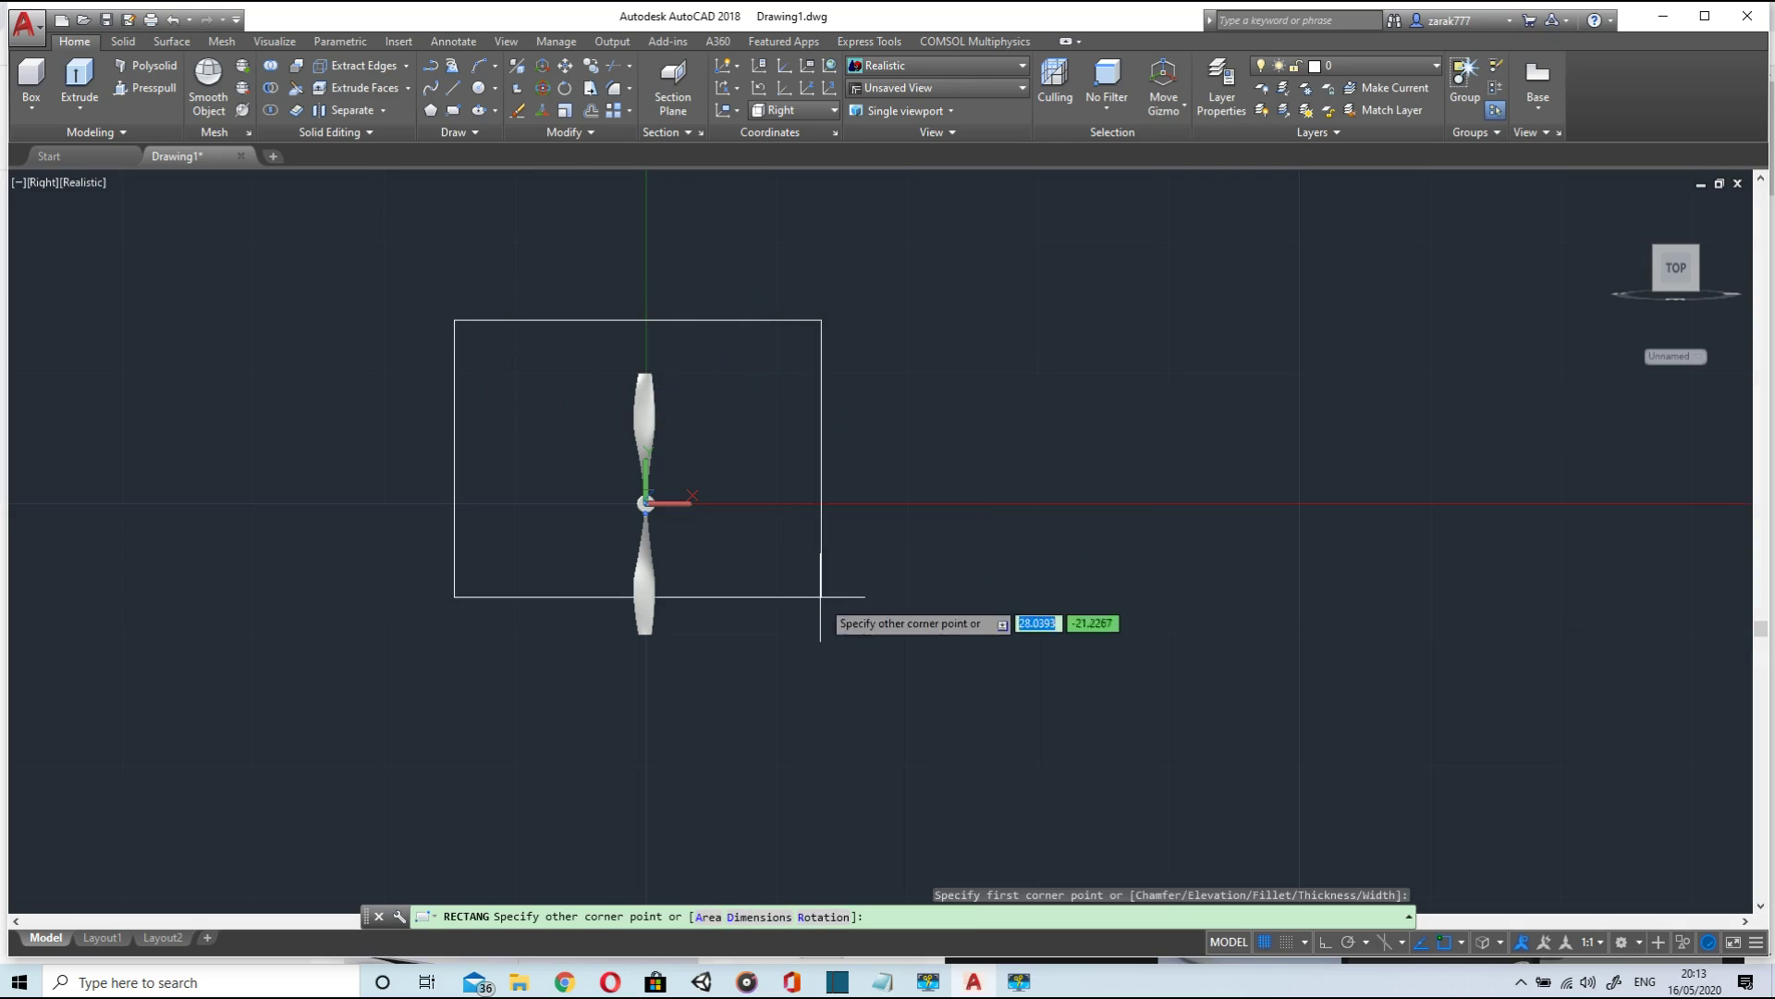
pyautogui.click(920, 722)
pyautogui.press('Escape')
pyautogui.scroll(-2, 782, 437)
pyautogui.scroll(4, 738, 492)
pyautogui.scroll(-2, 761, 472)
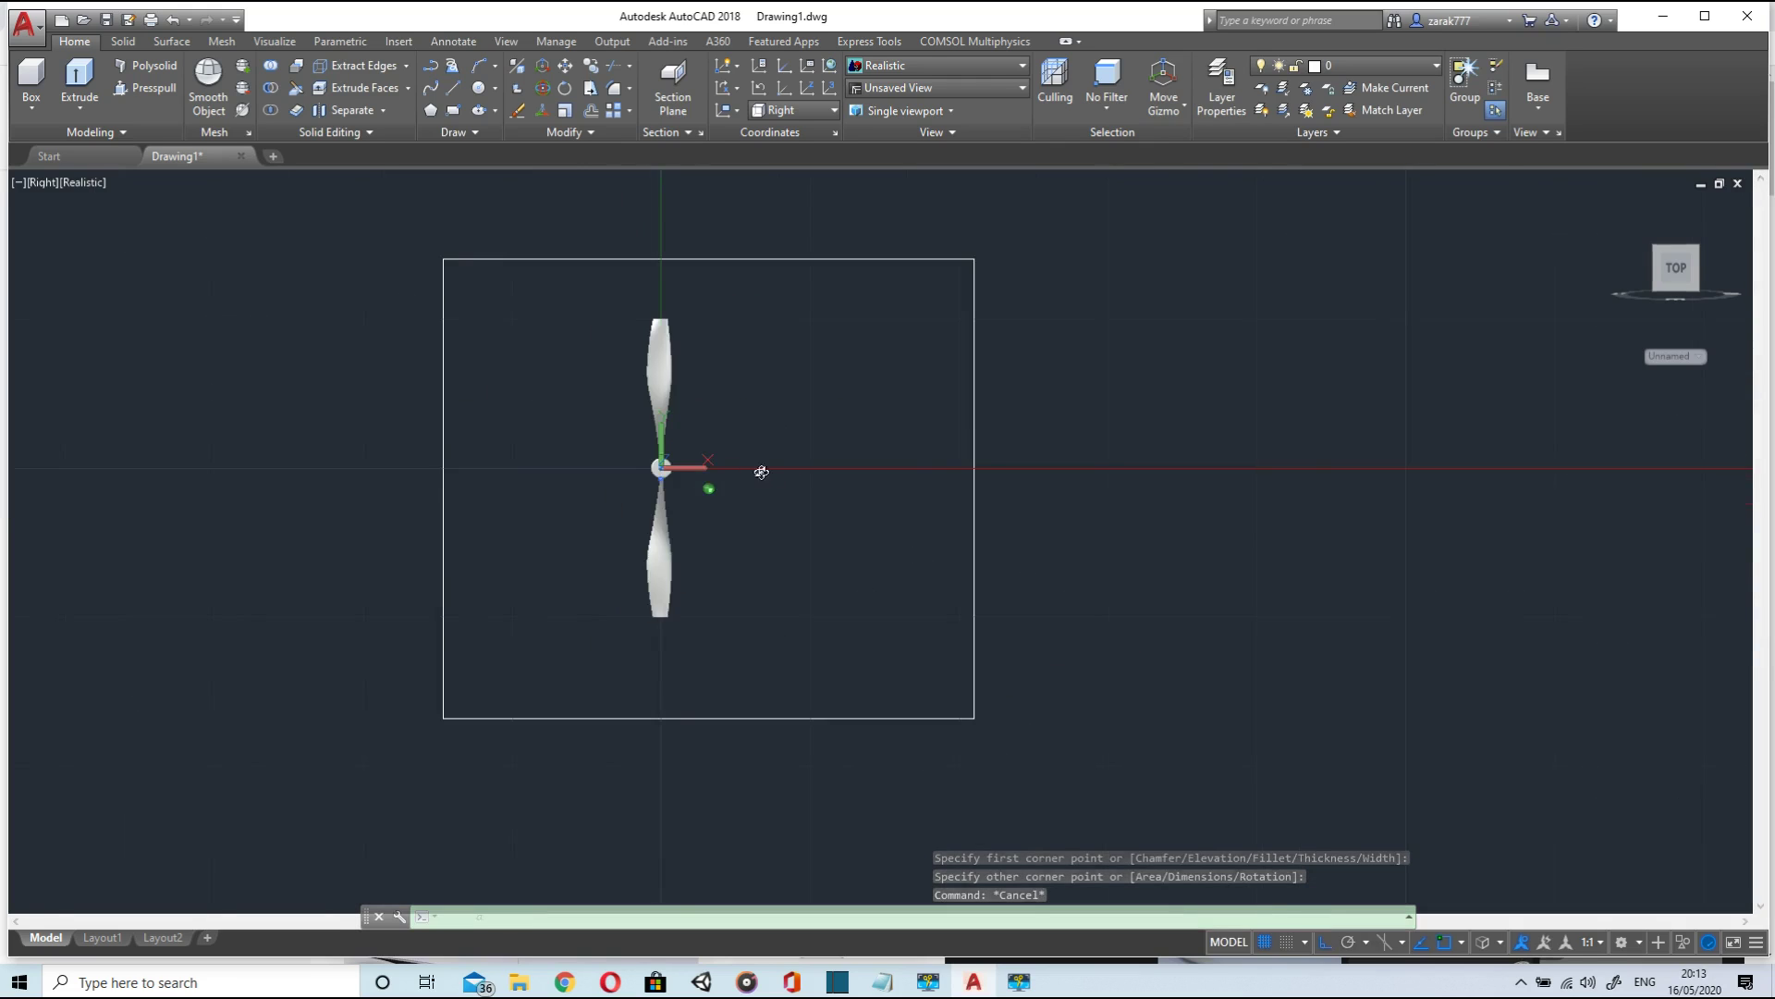
pyautogui.keyDown('shift'); pyautogui.moveTo(761, 472); pyautogui.dragTo(932, 331, button='middle'); pyautogui.keyUp('shift')
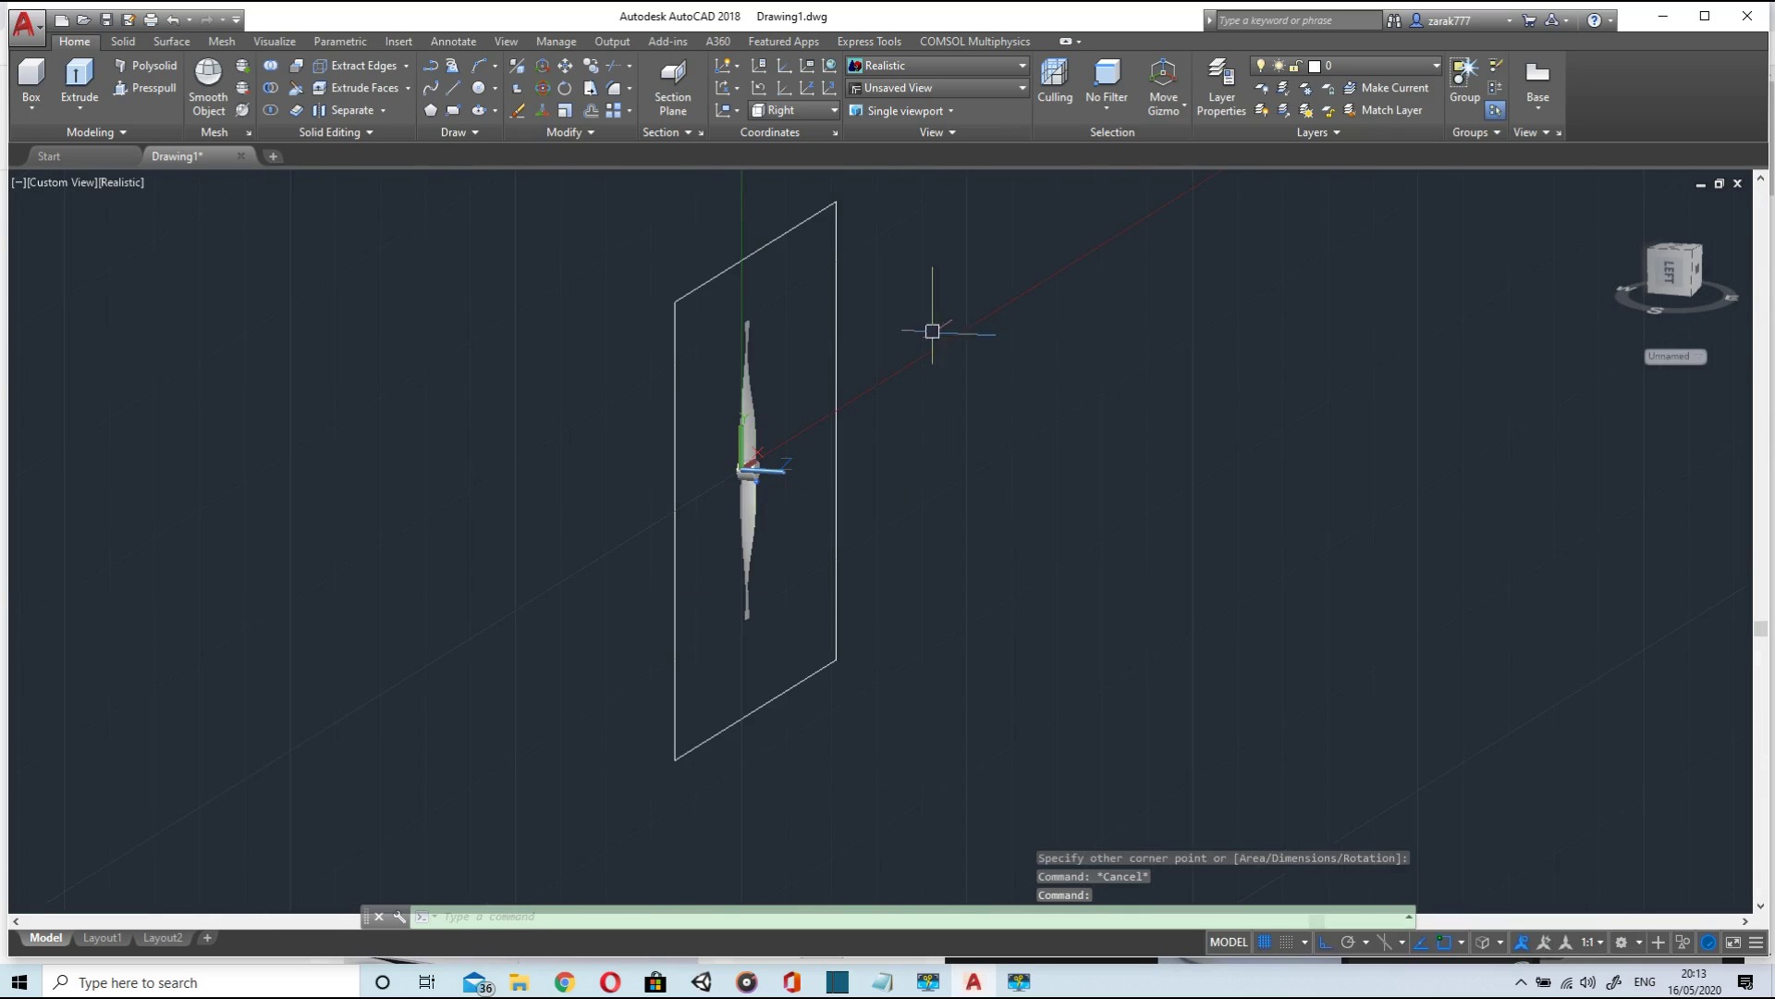
pyautogui.click(564, 65)
# - Move the rectangle back so it sits behind the propeller
pyautogui.click(704, 286)
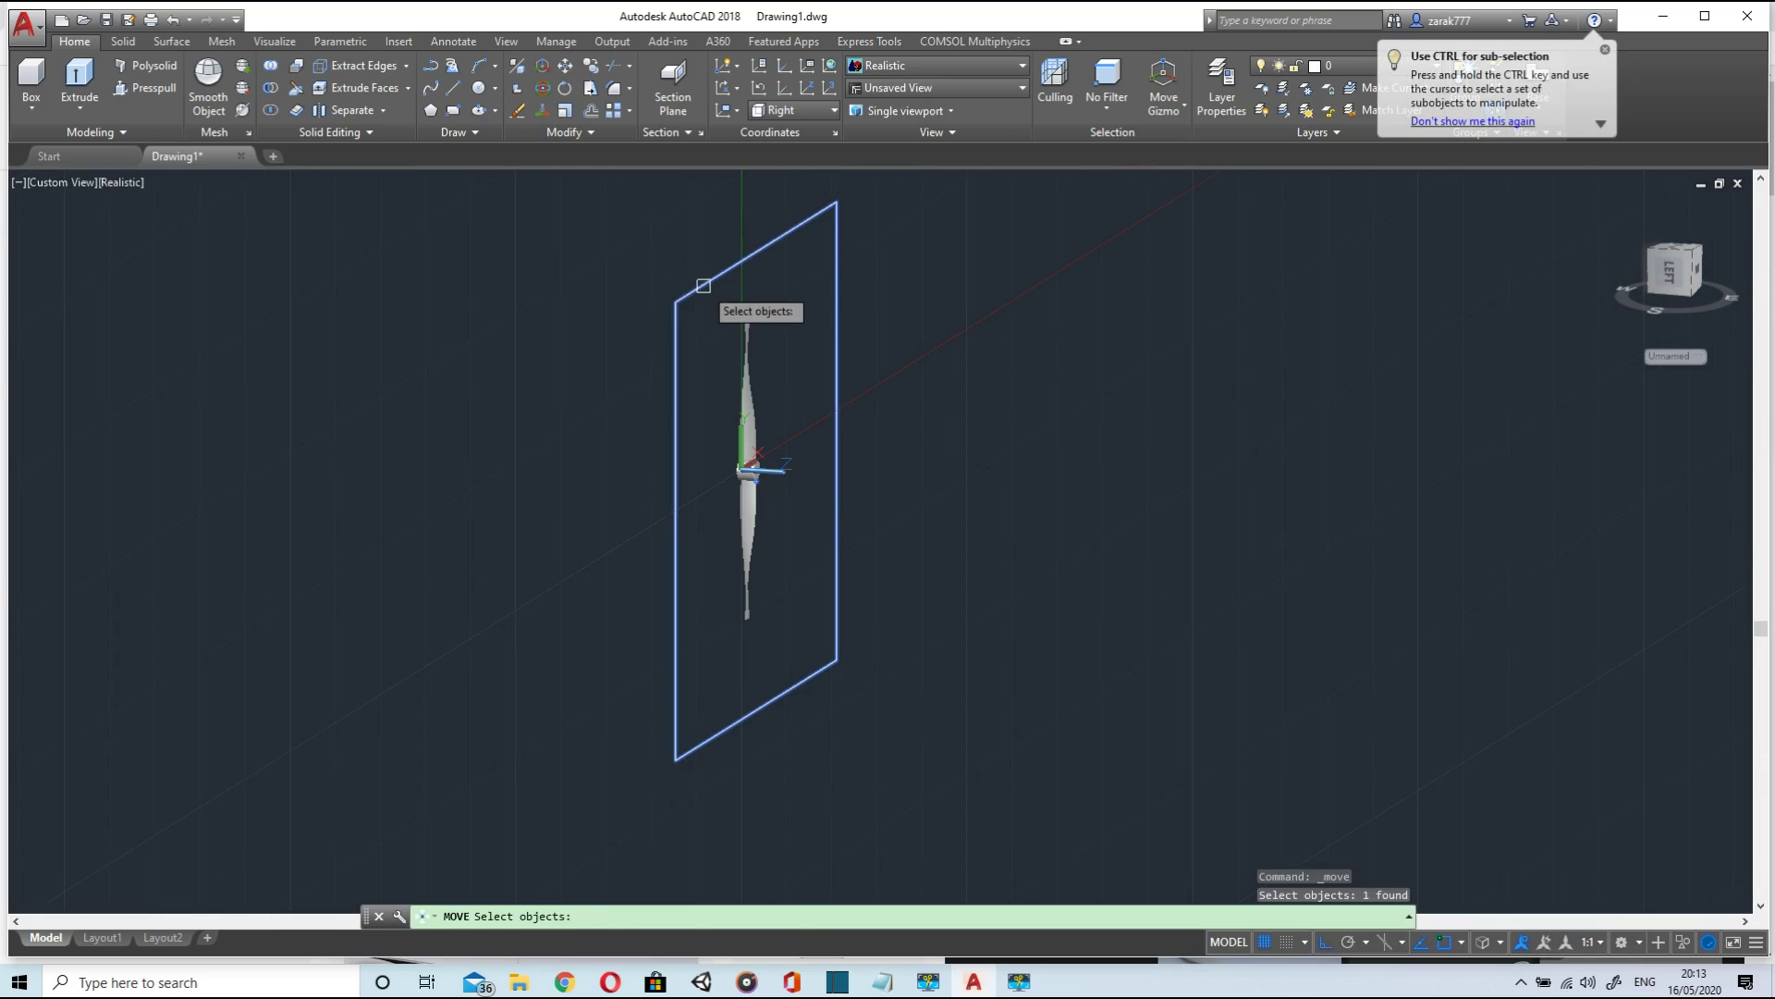
pyautogui.press('Return')
pyautogui.click(753, 473)
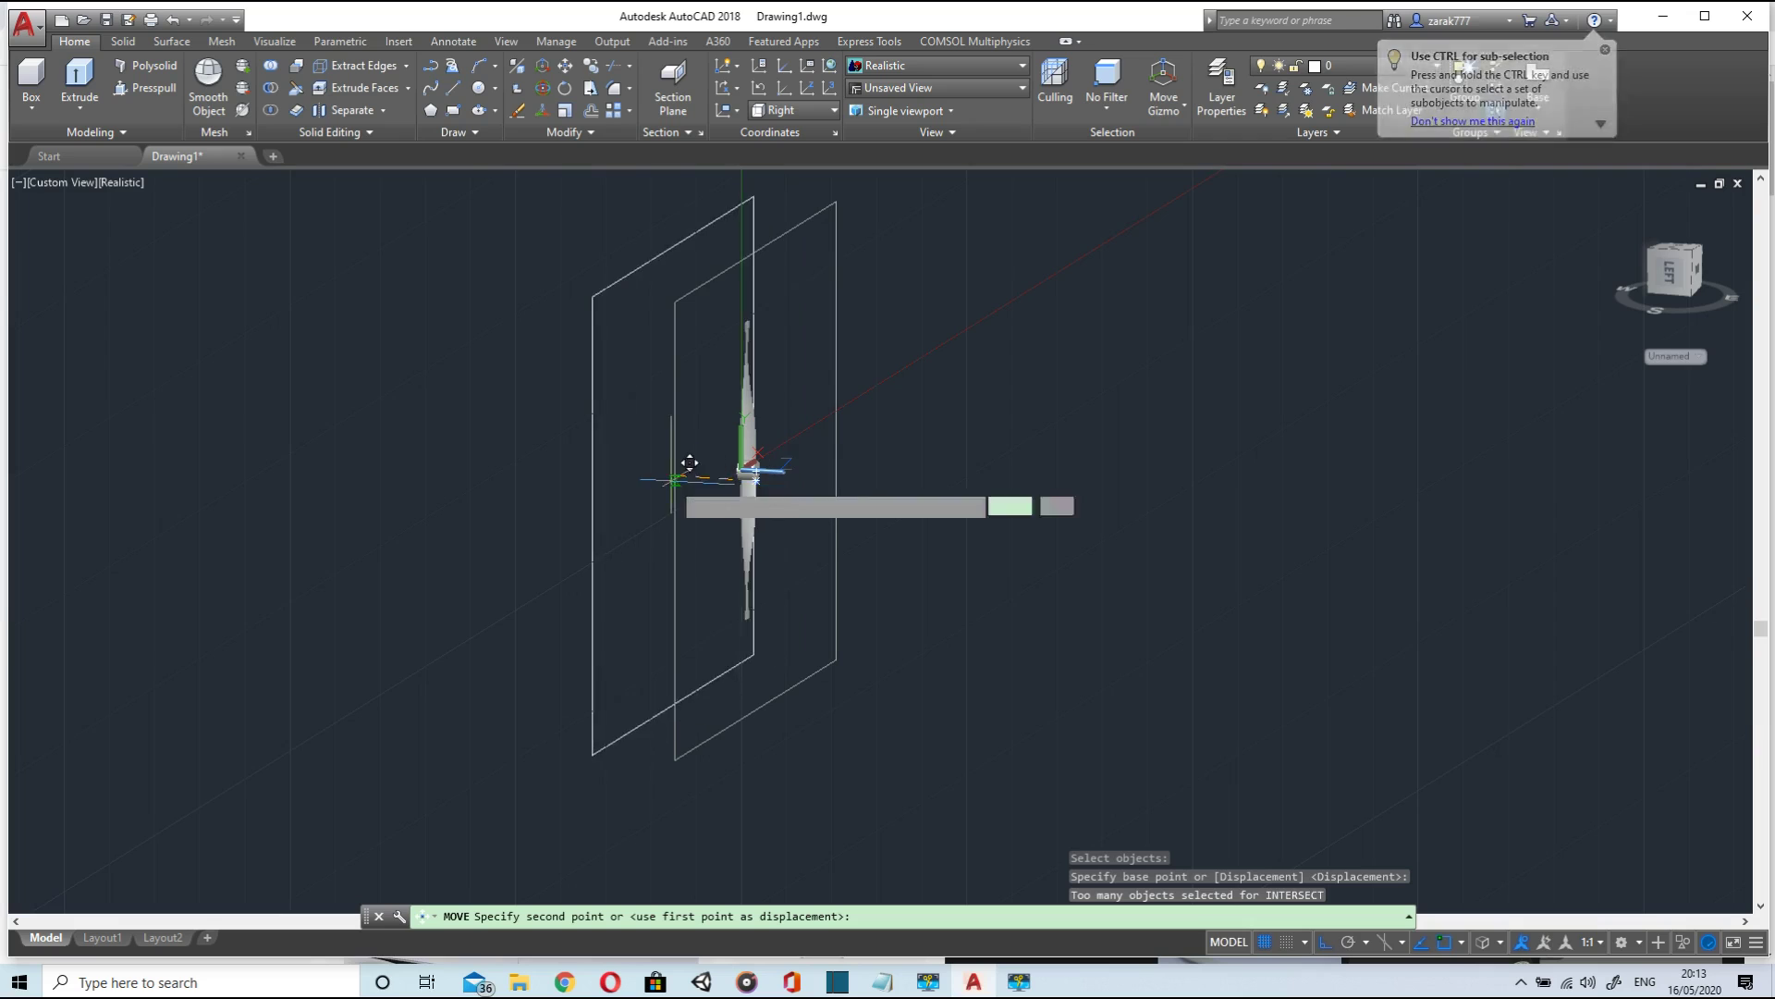
pyautogui.scroll(1, 636, 479)
pyautogui.click(645, 483)
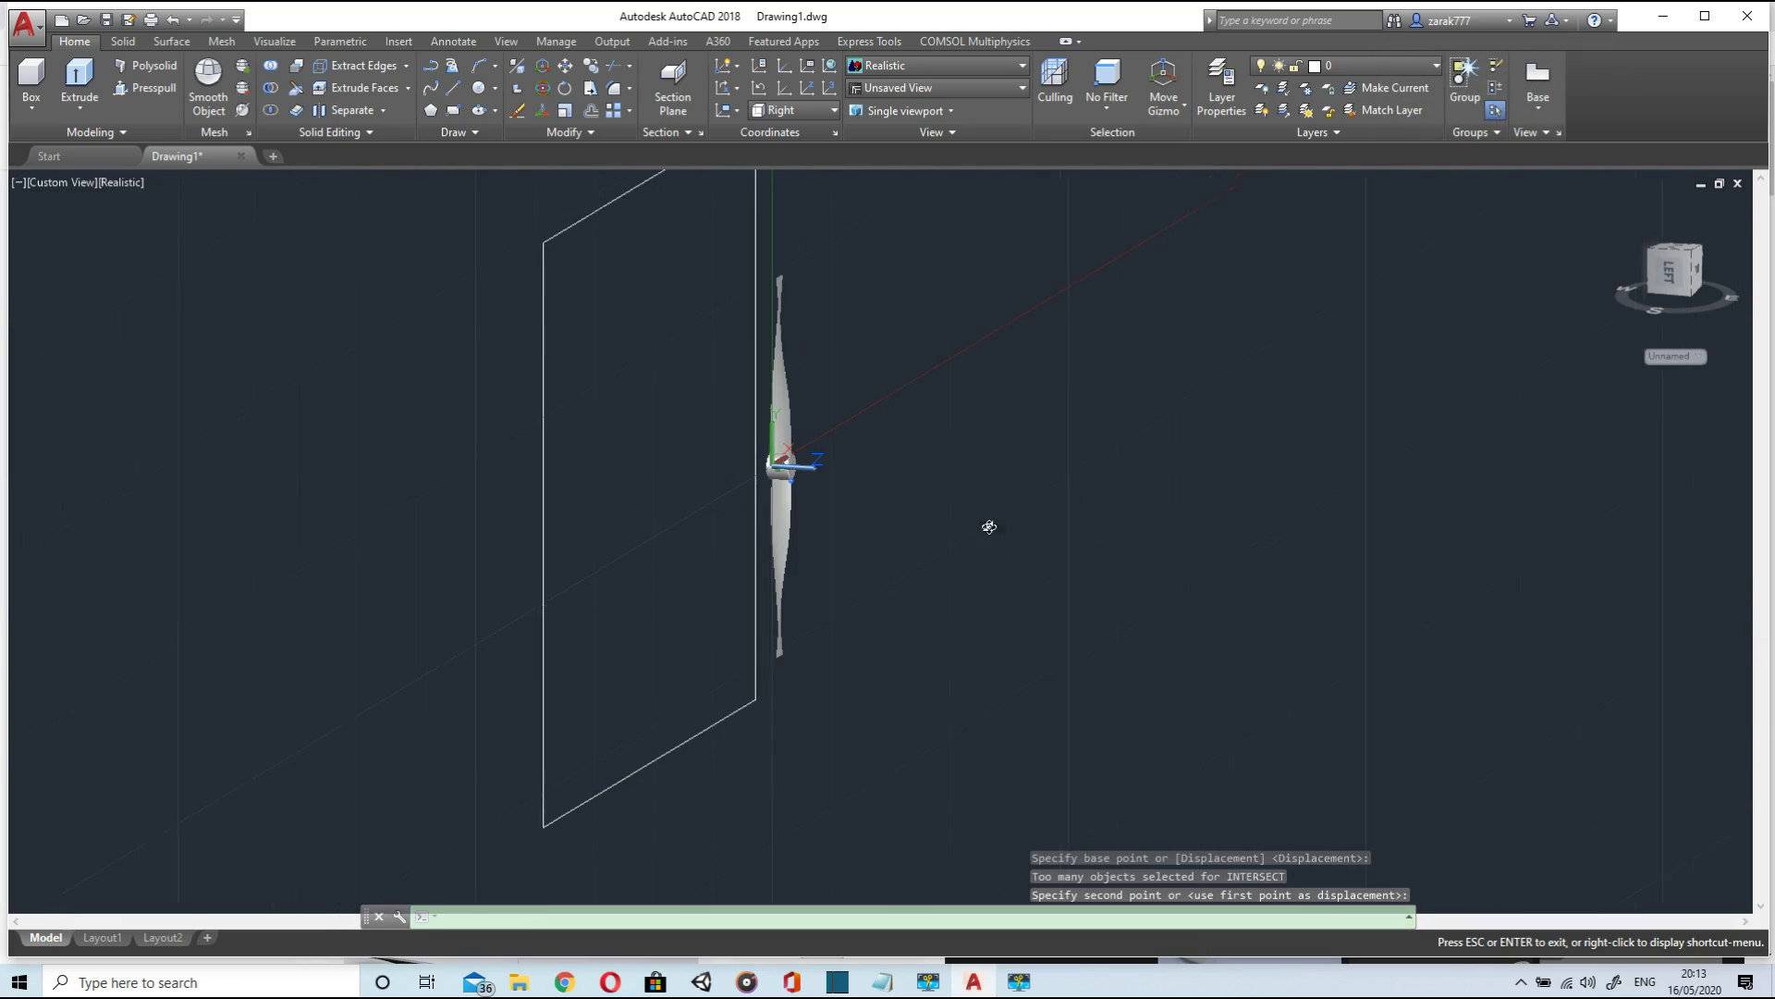
pyautogui.keyDown('shift'); pyautogui.moveTo(989, 526); pyautogui.dragTo(460, 703, button='middle'); pyautogui.keyUp('shift')
# - Extrude the rectangle into a thin back plate
pyautogui.click(79, 78)
pyautogui.click(460, 696)
pyautogui.press('Return')
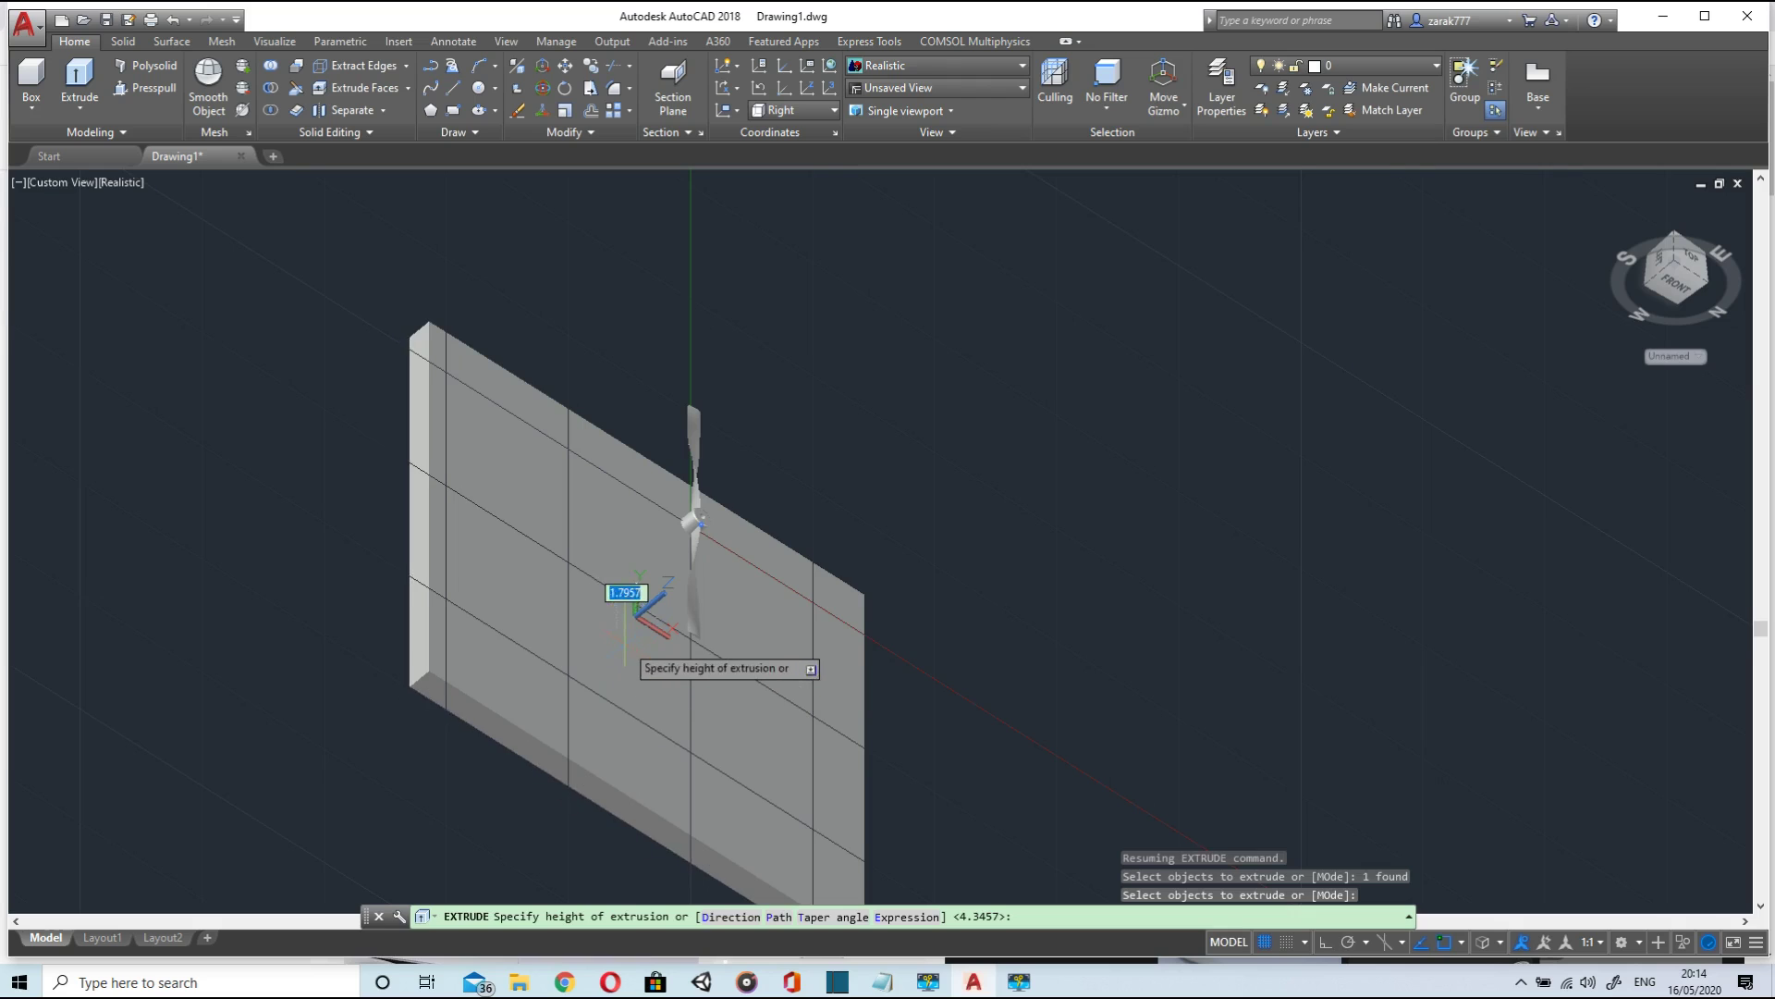
pyautogui.click(780, 730)
pyautogui.keyDown('shift'); pyautogui.moveTo(781, 729); pyautogui.dragTo(751, 813, button='middle'); pyautogui.keyUp('shift')
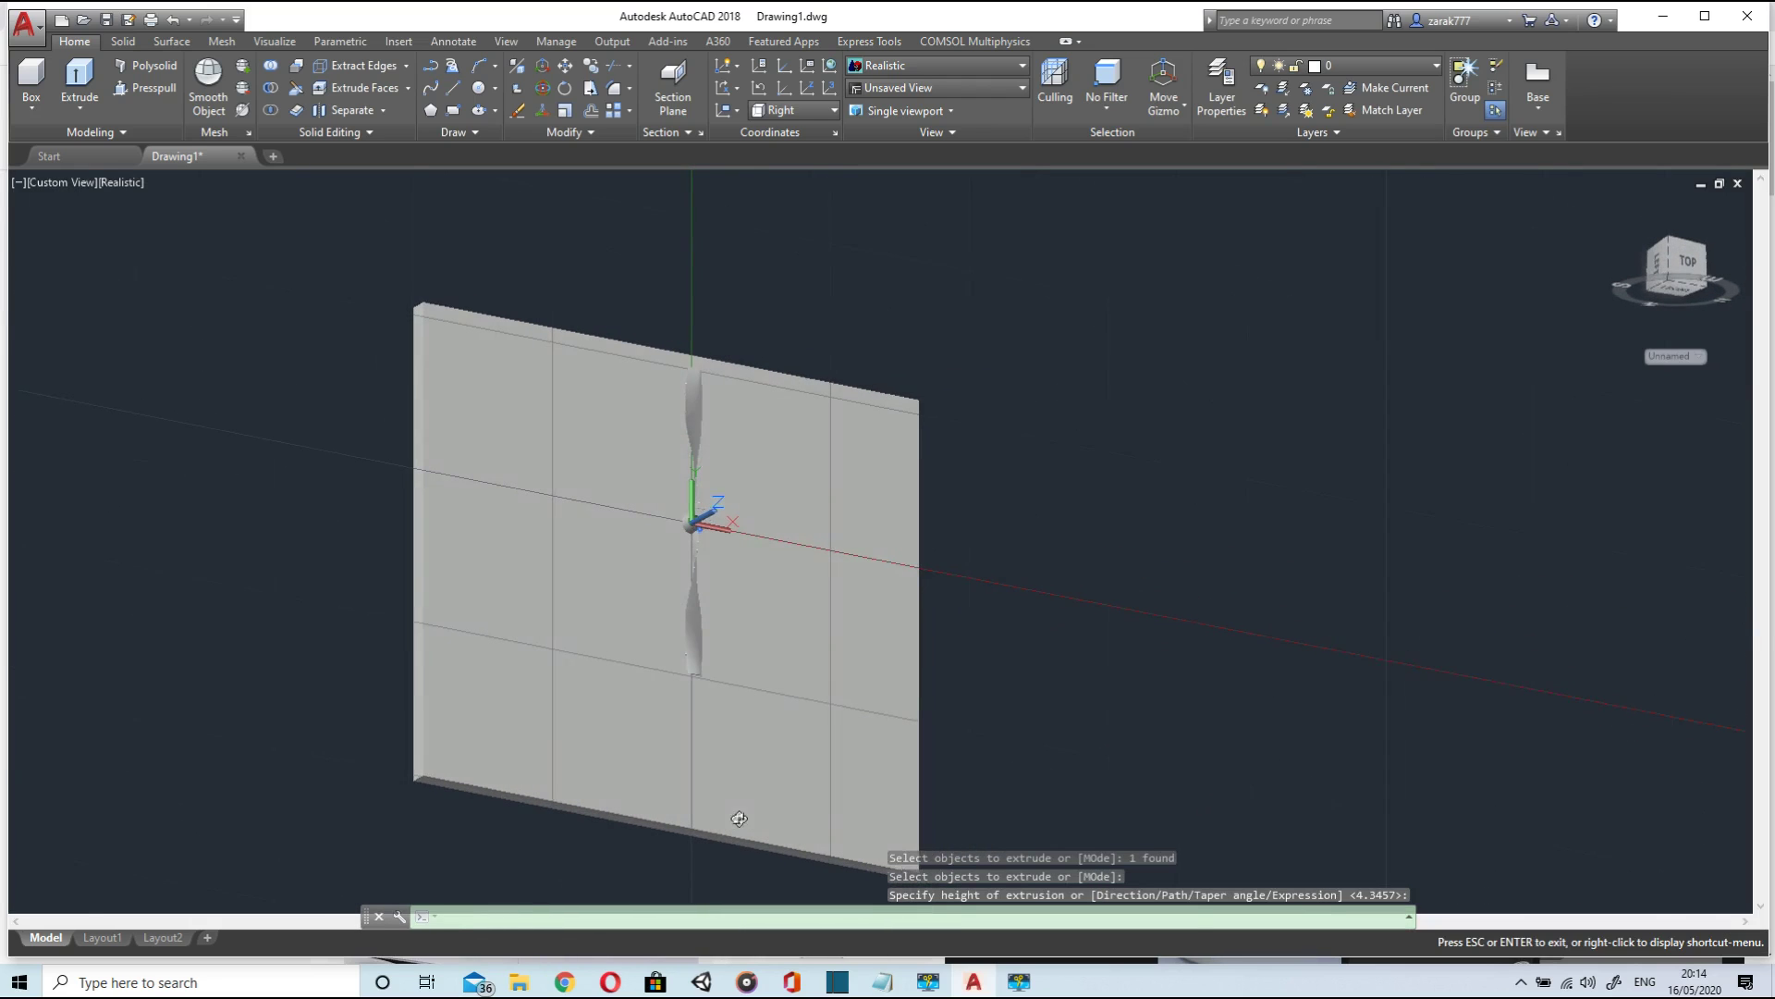
# - Save the drawing as 'naca propeller', replacing the existing file
pyautogui.click(105, 19)
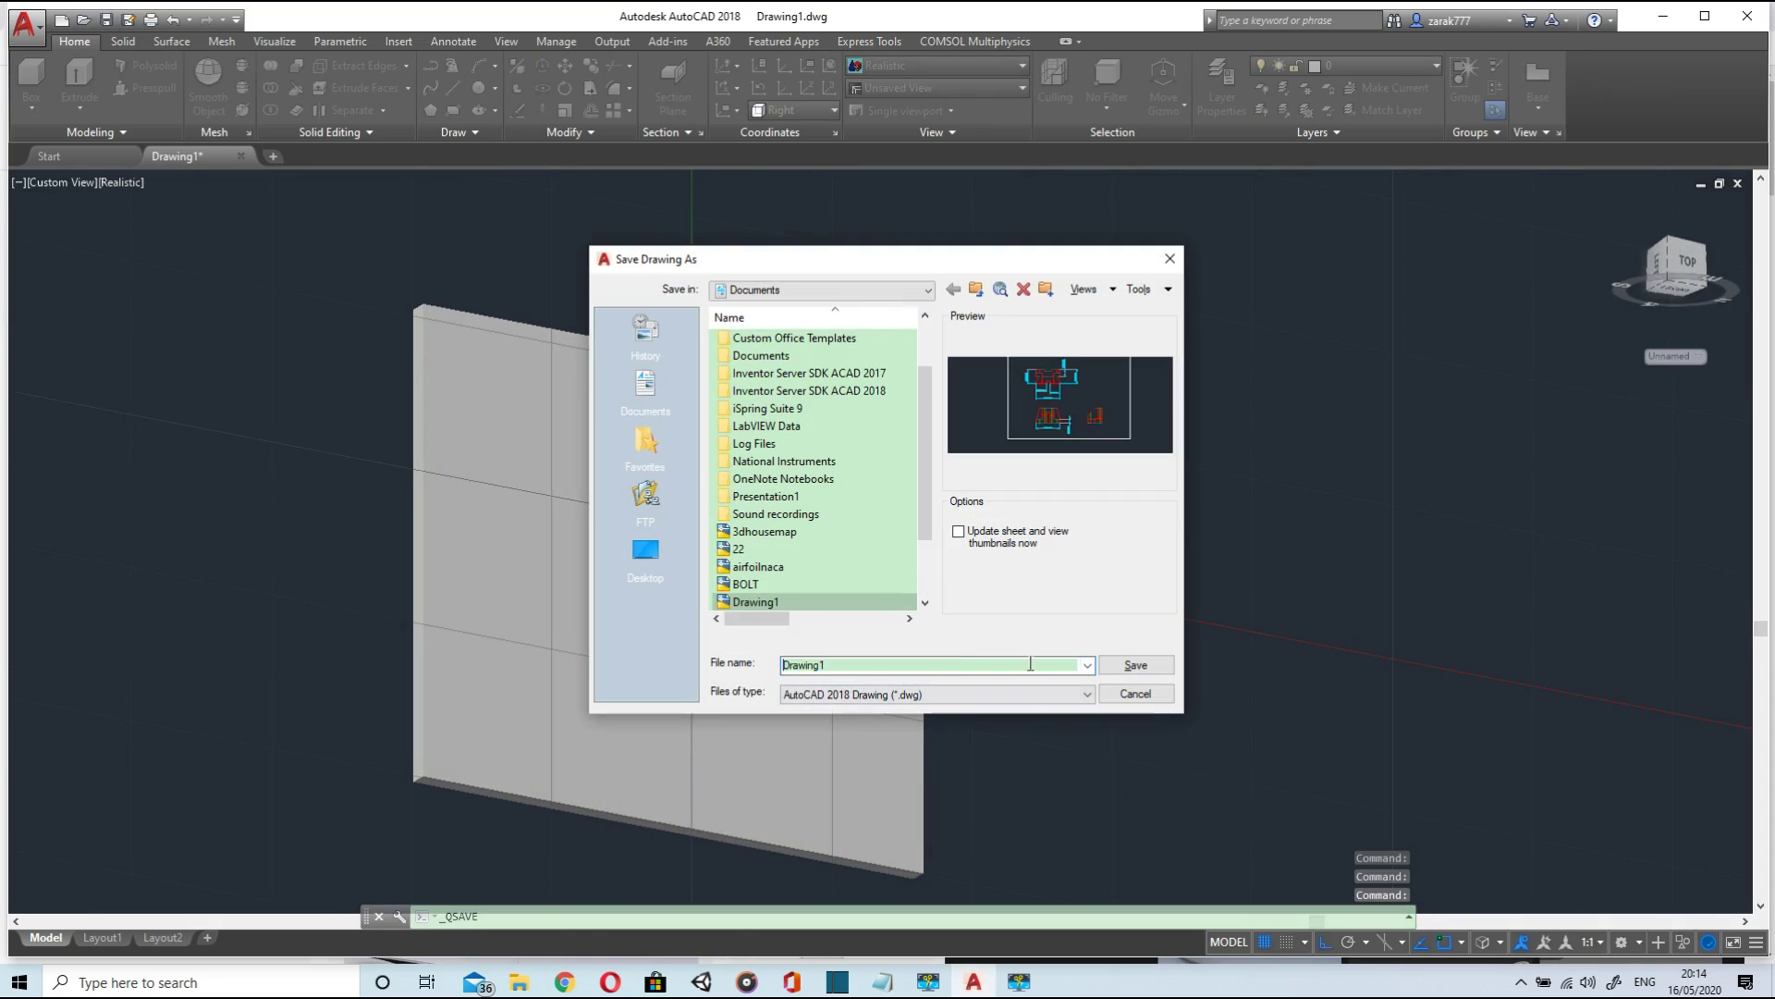
pyautogui.write('naca propeller')
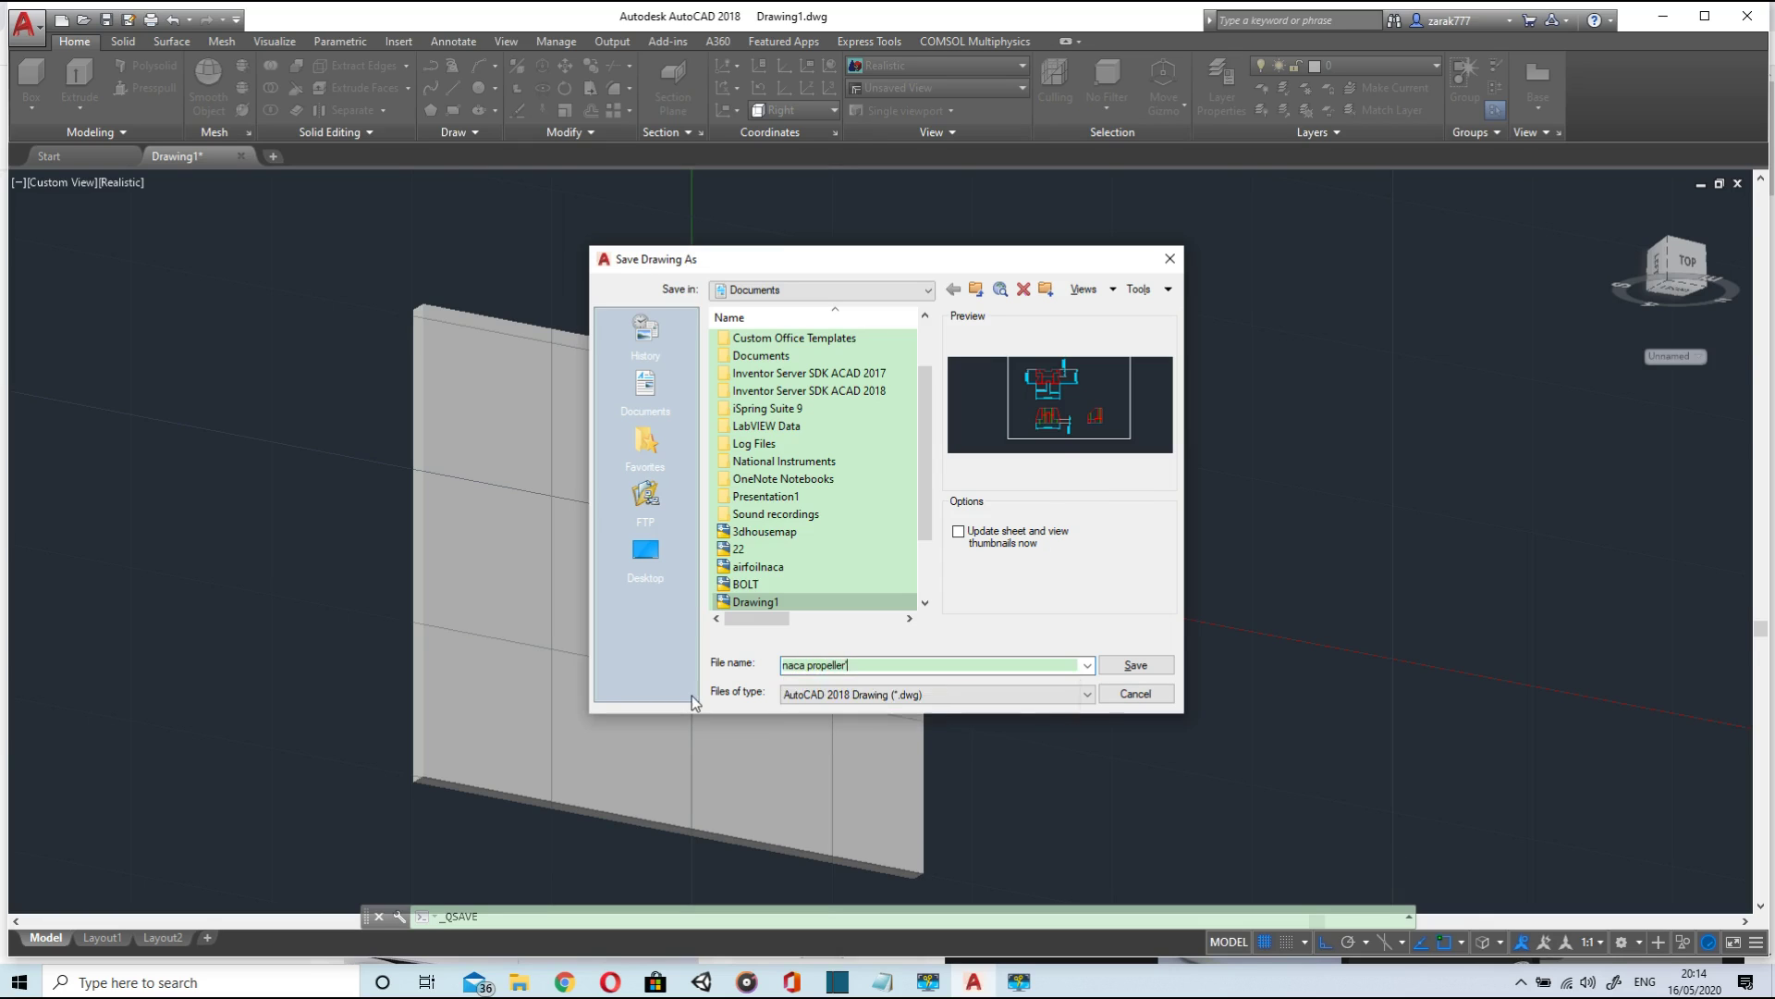
pyautogui.press('Return')
pyautogui.click(925, 533)
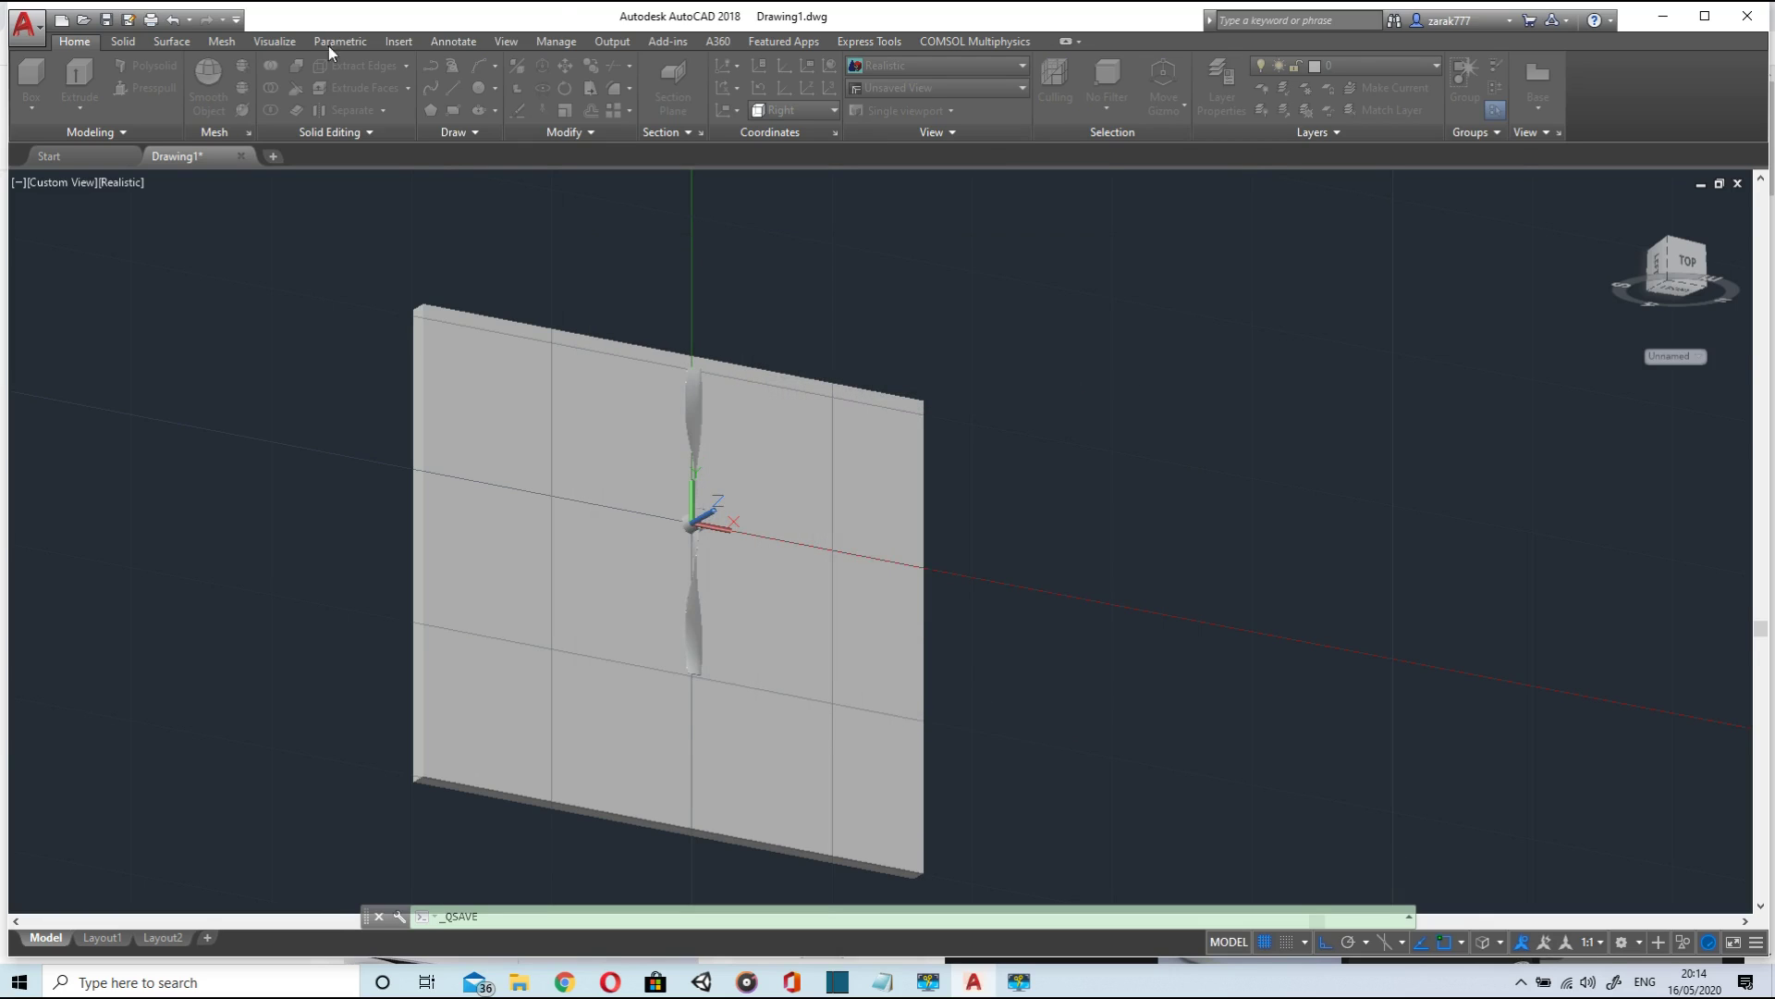
pyautogui.click(275, 40)
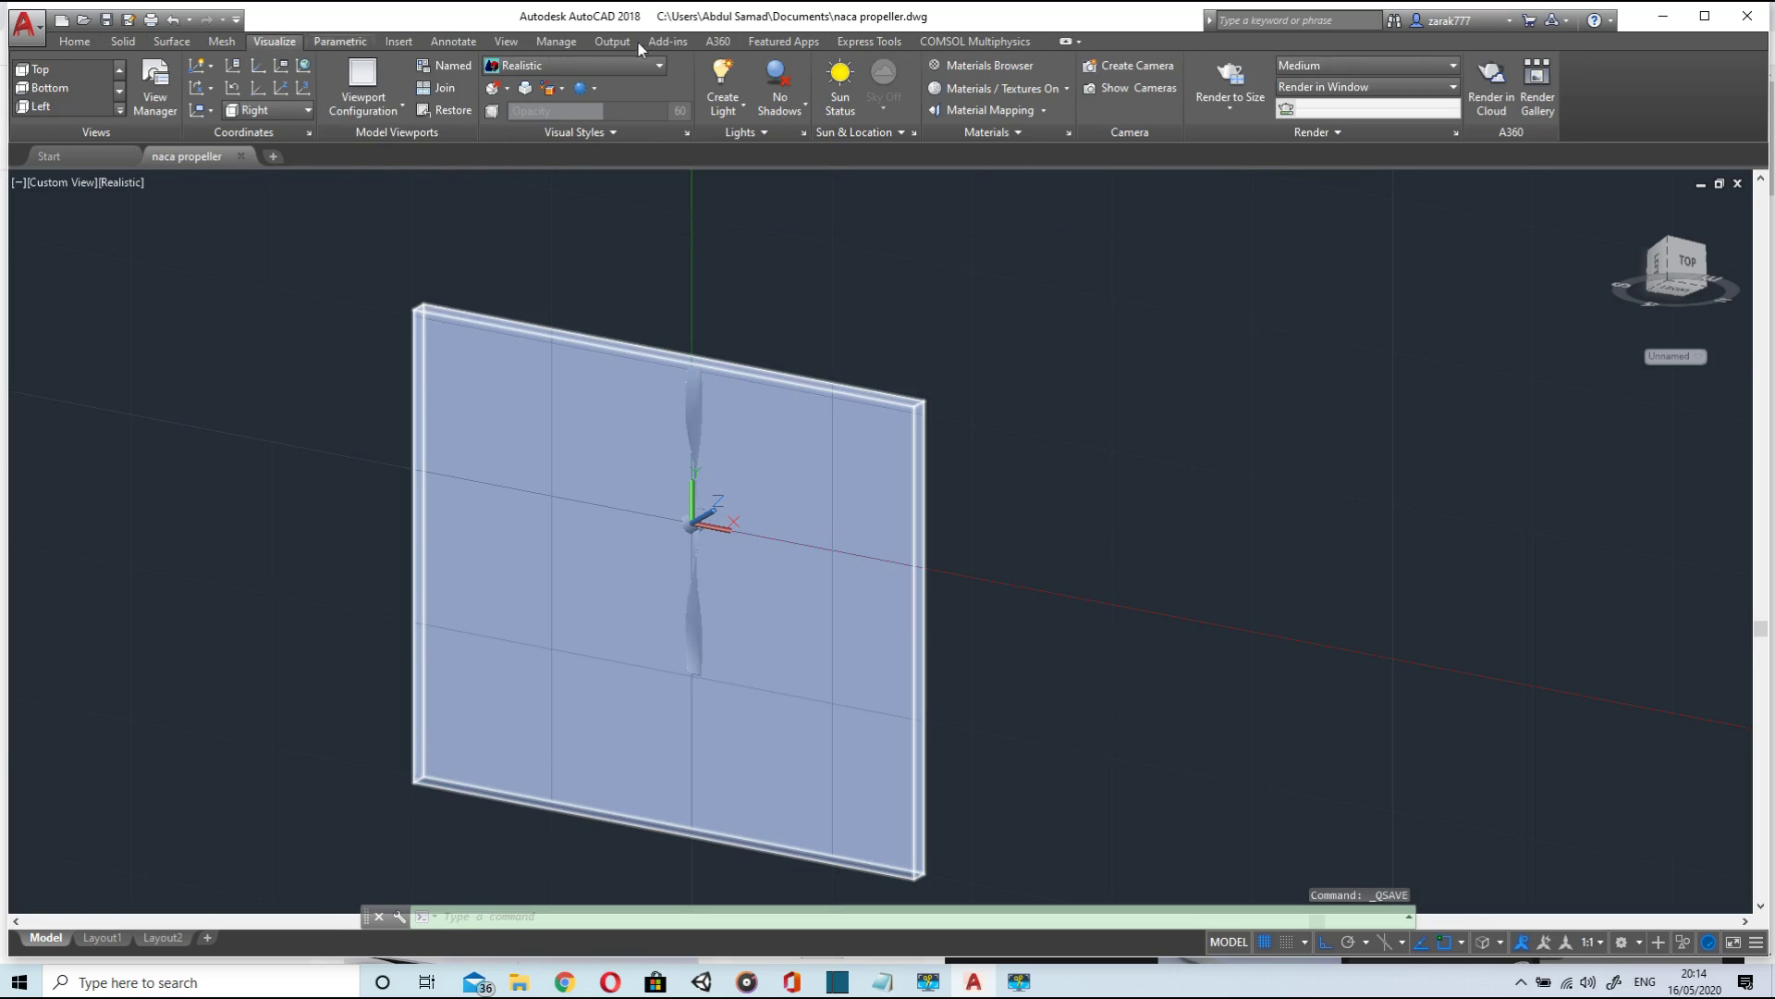
# - Create a plastic material with a yellow-olive tint and apply it to the back plate
pyautogui.click(989, 65)
pyautogui.click(1466, 733)
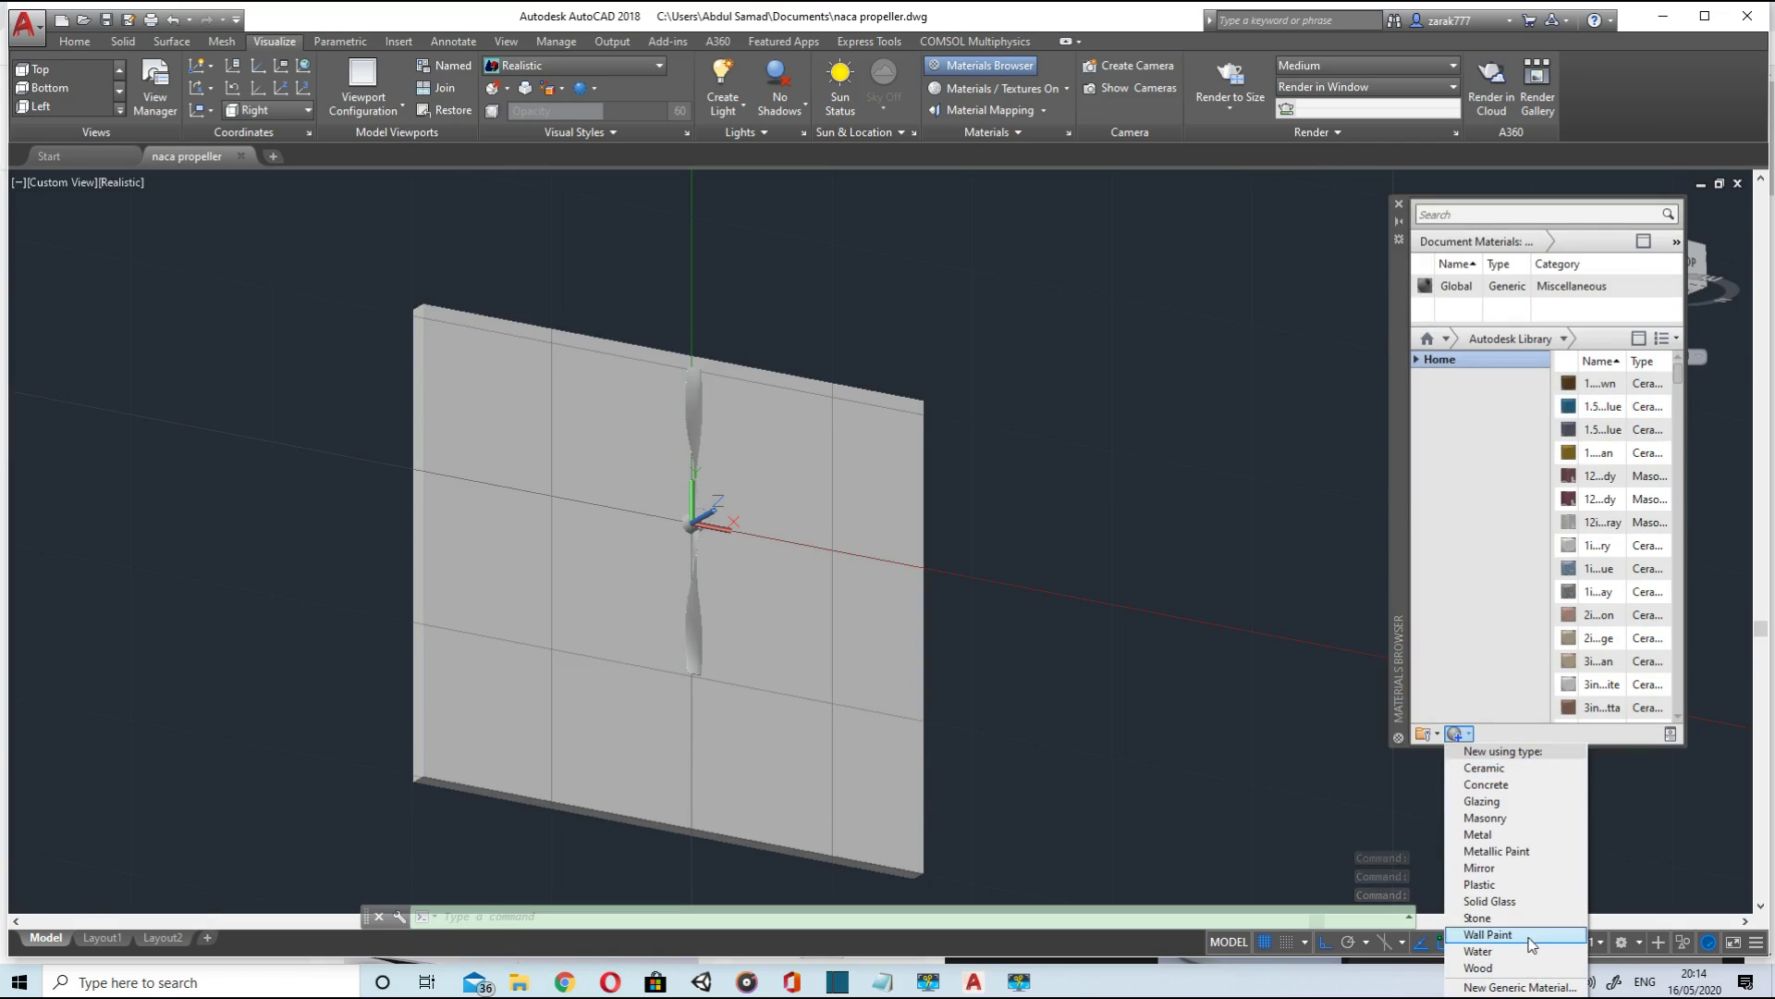
pyautogui.click(1480, 881)
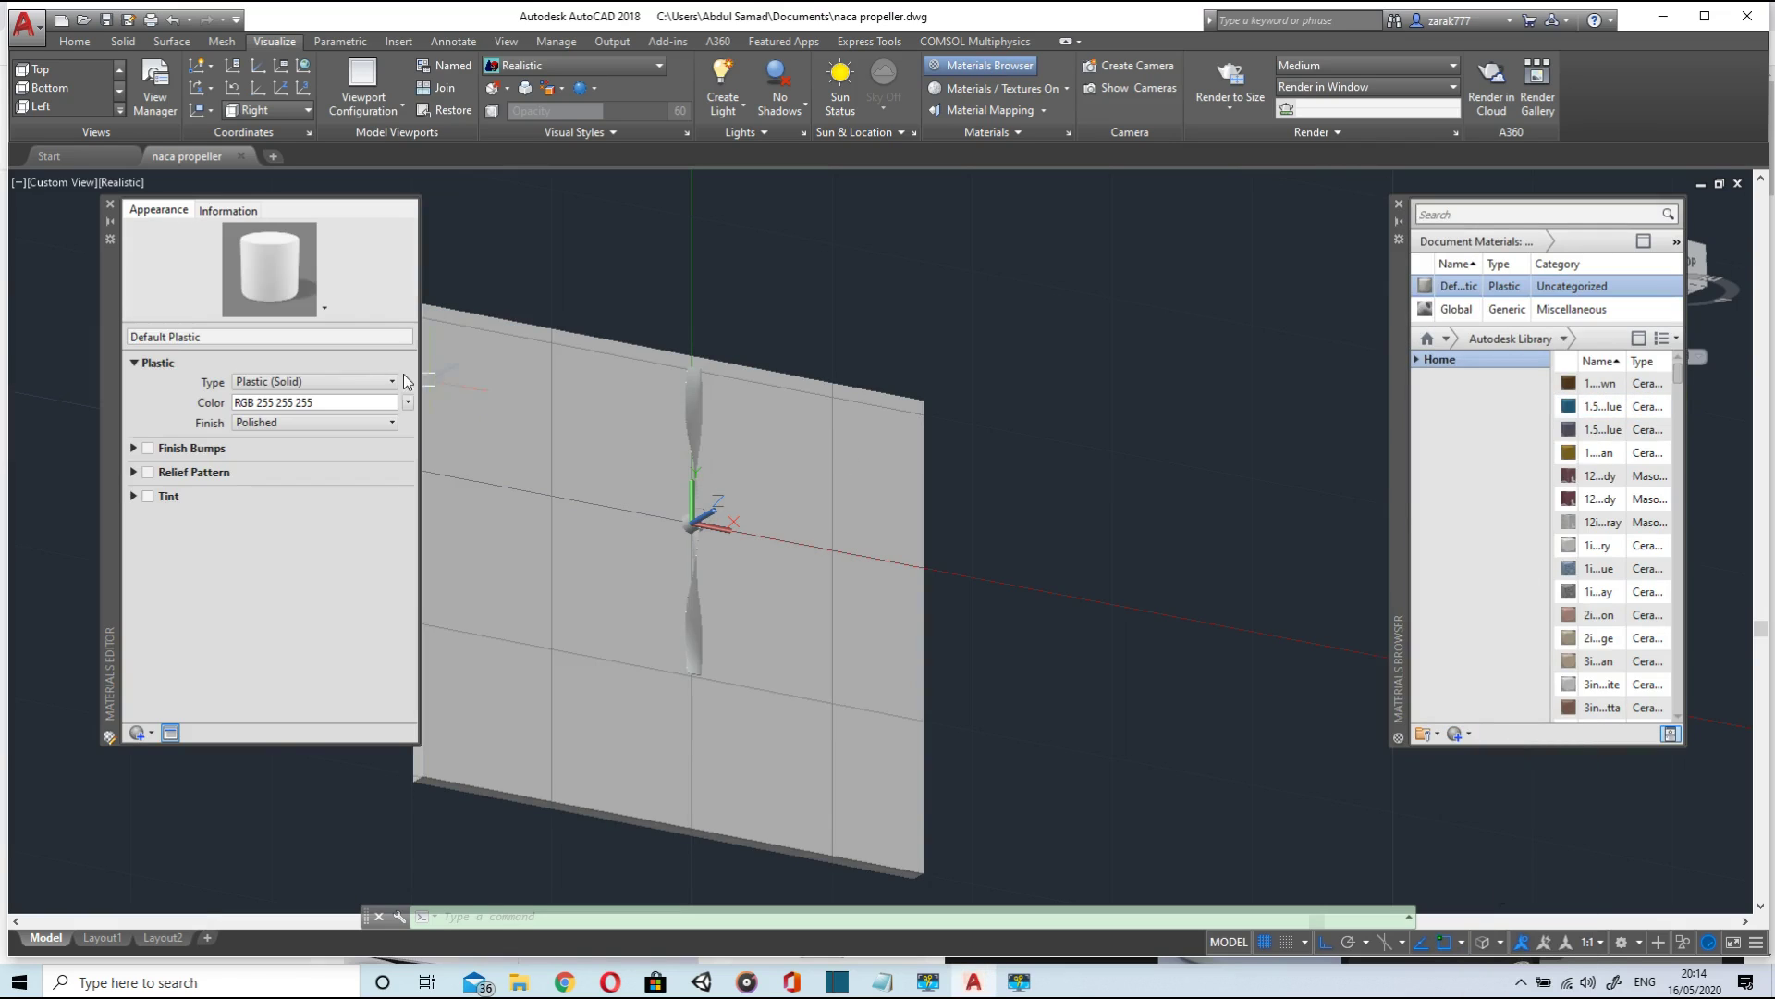
pyautogui.click(781, 458)
pyautogui.click(148, 496)
pyautogui.click(276, 516)
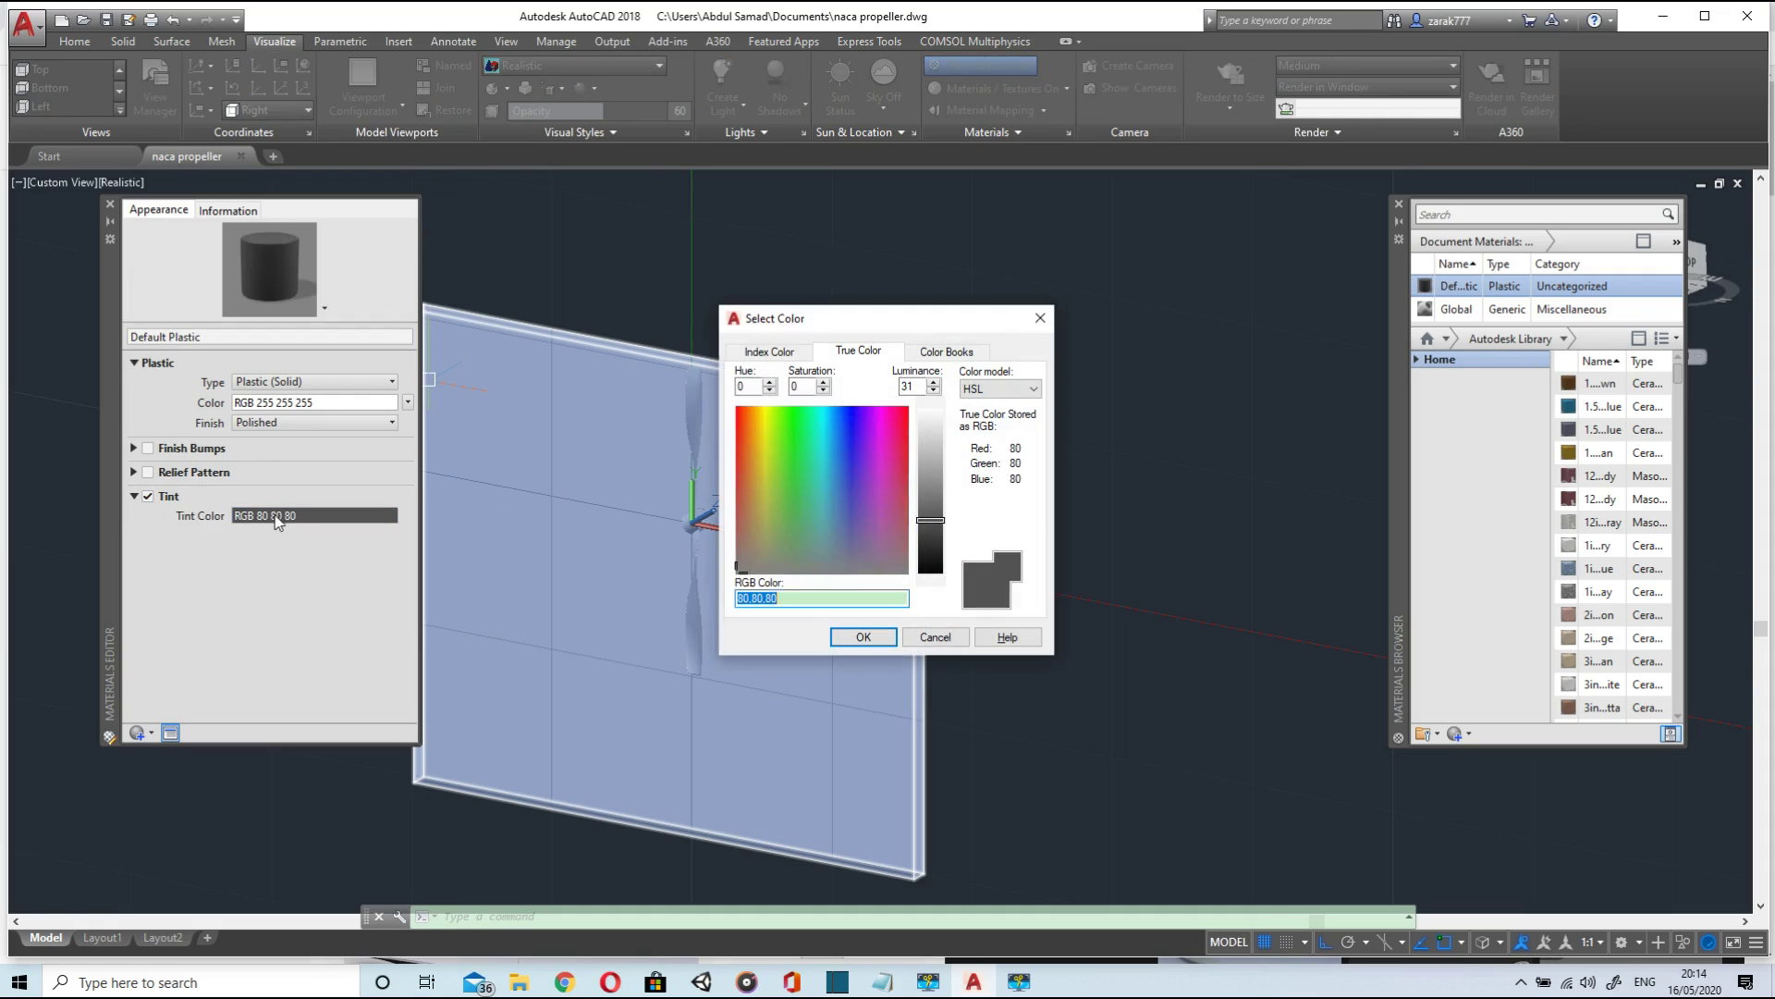
pyautogui.moveTo(772, 507); pyautogui.dragTo(770, 416)
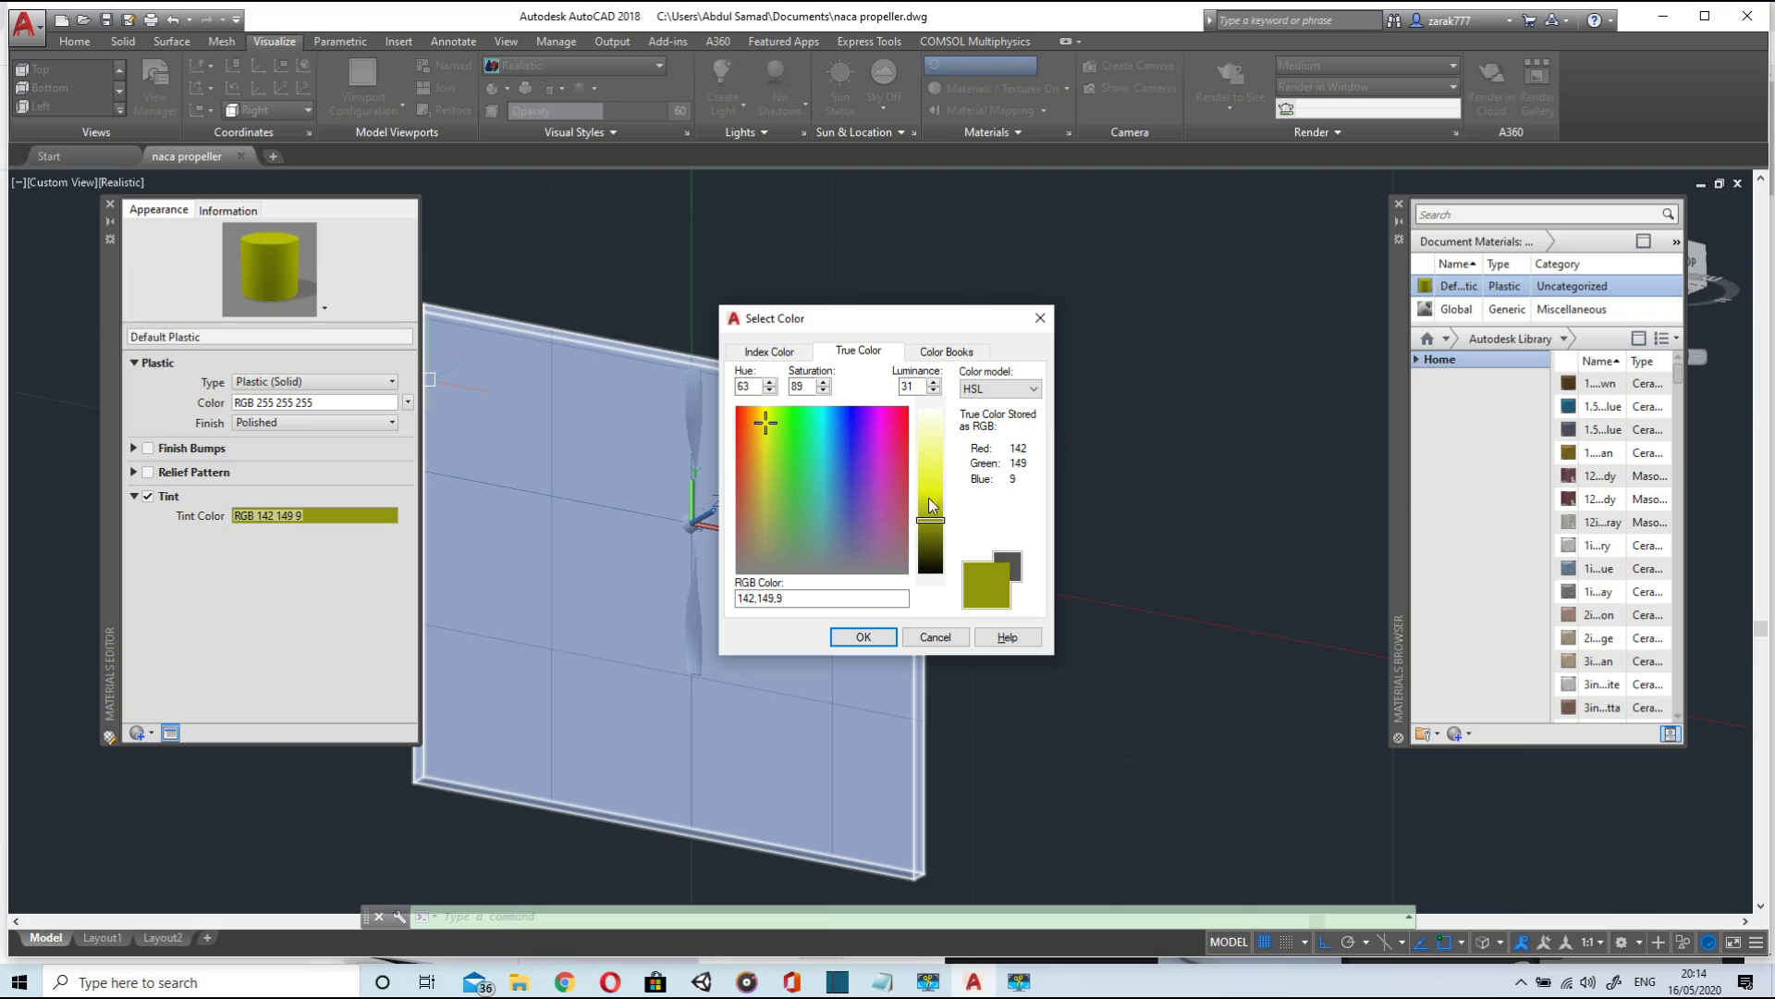
pyautogui.click(862, 638)
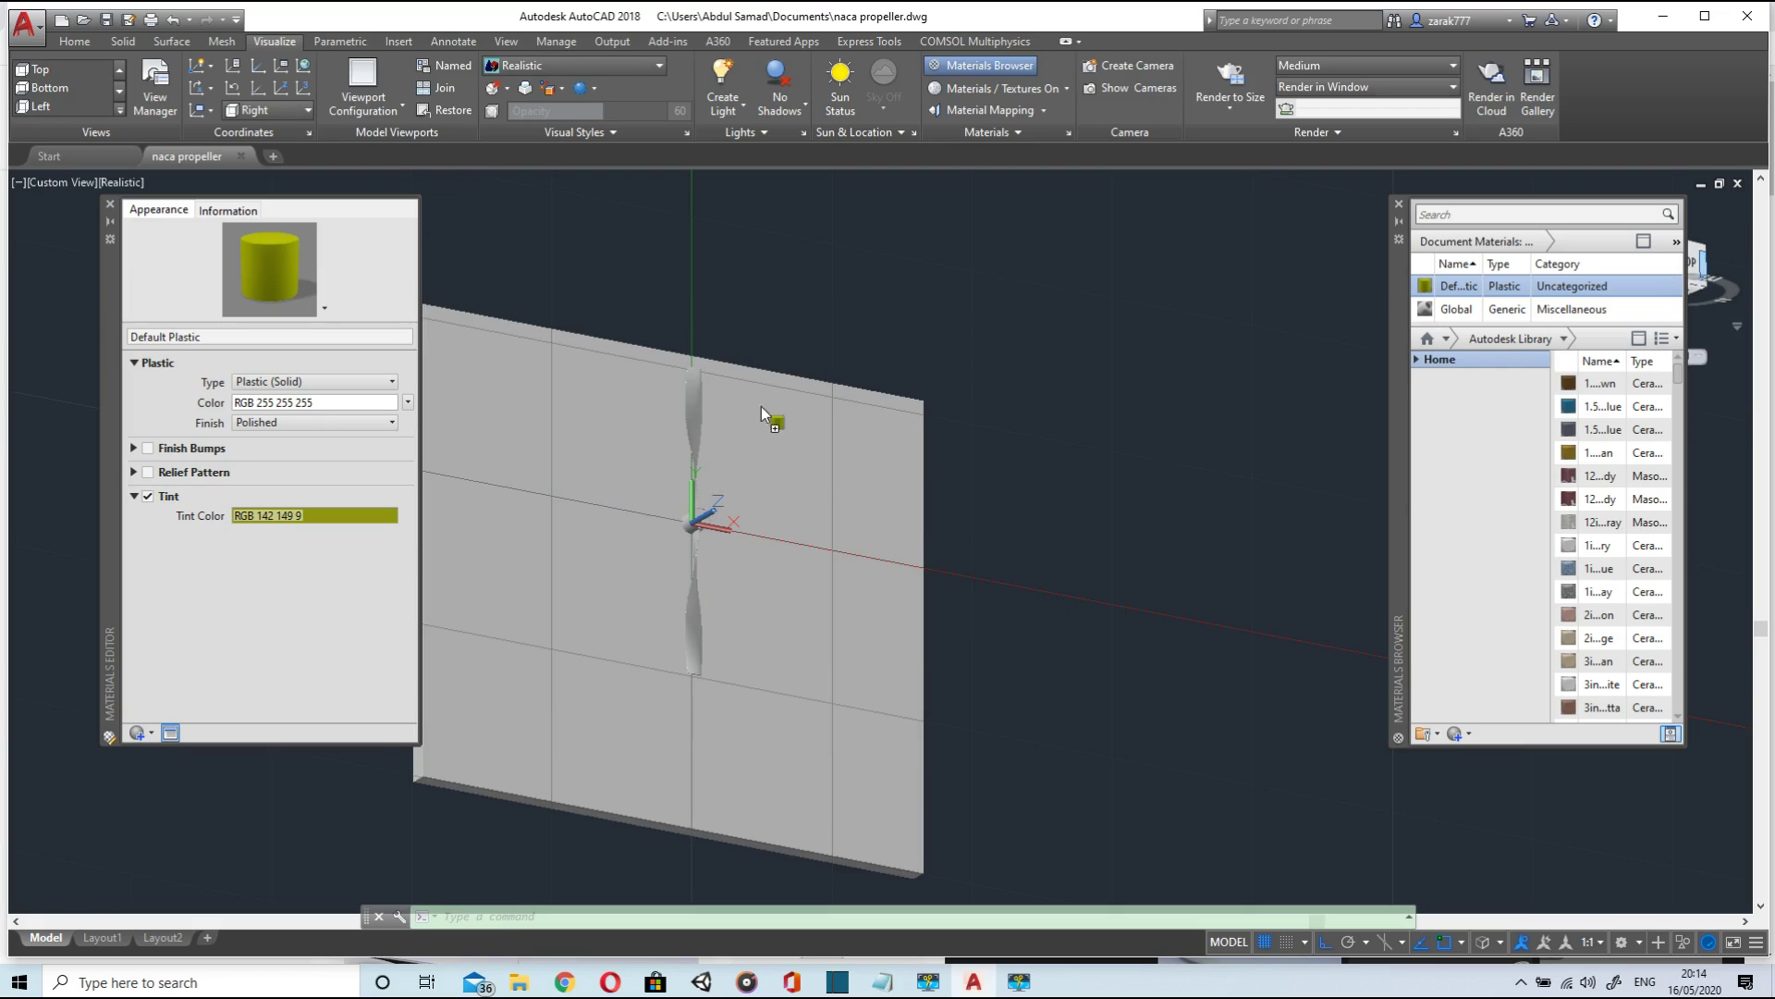
pyautogui.moveTo(762, 413); pyautogui.dragTo(500, 469)
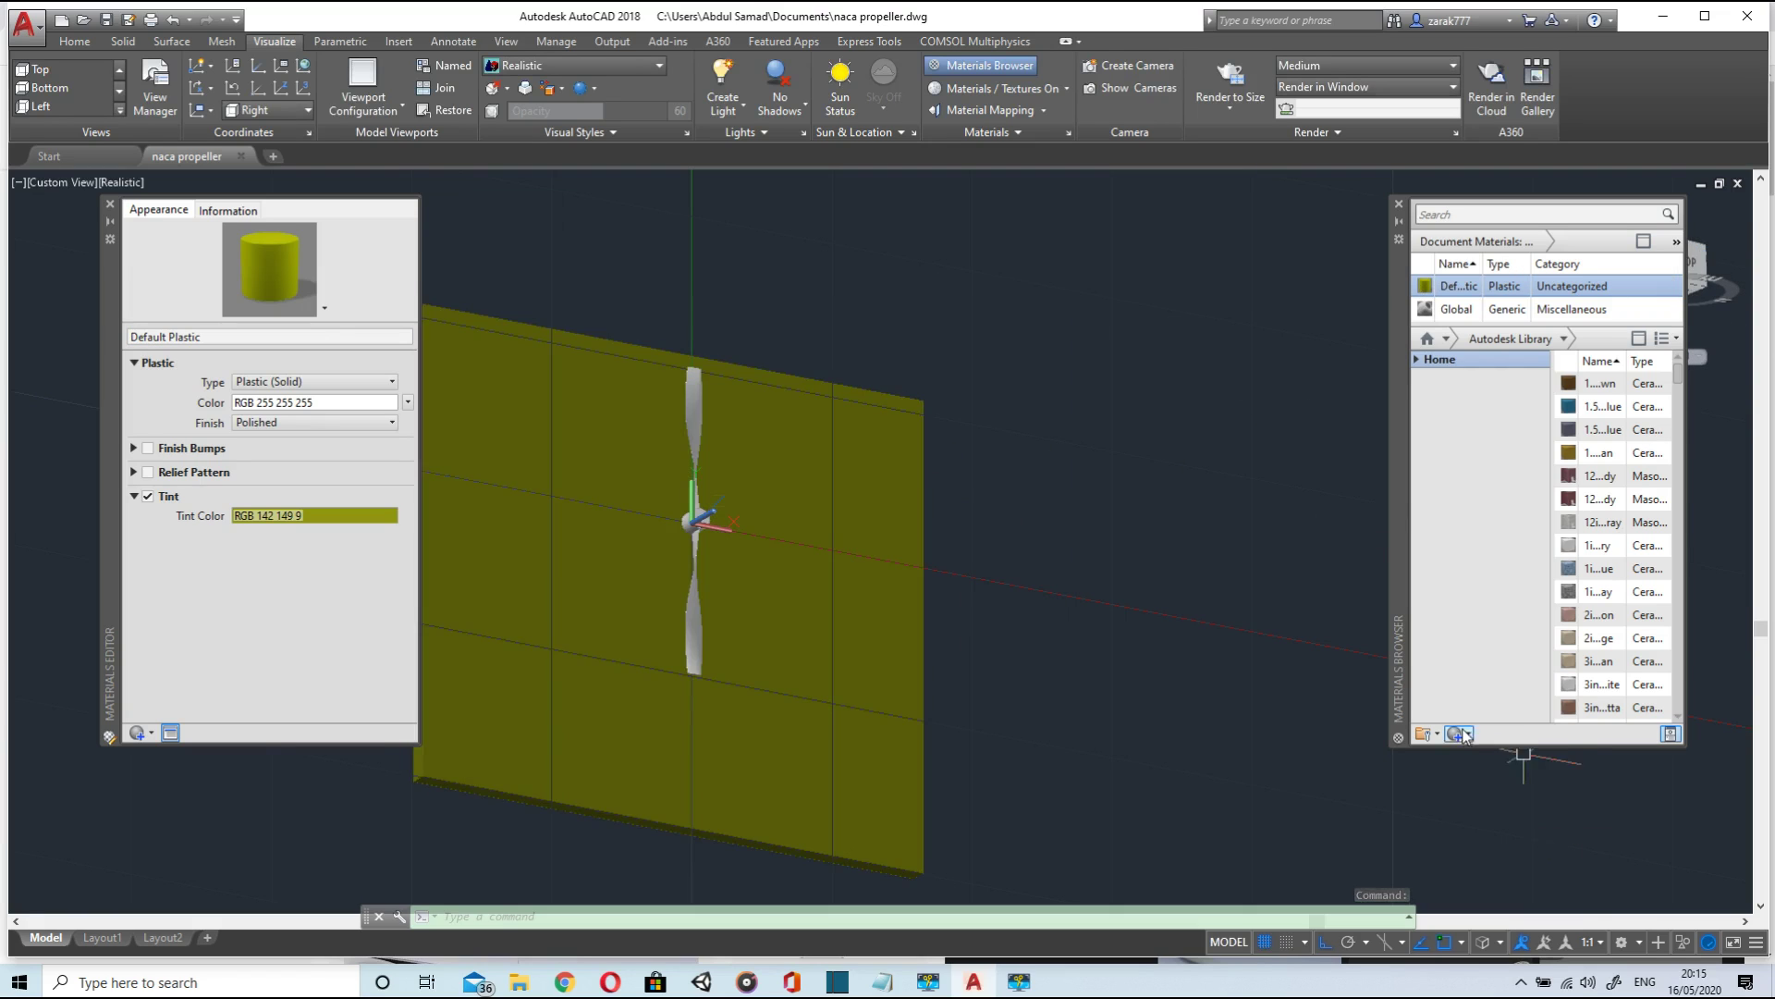
# - Apply a new cherry Default Wood material to the propeller and close the materials palettes
pyautogui.click(1463, 735)
pyautogui.click(1488, 978)
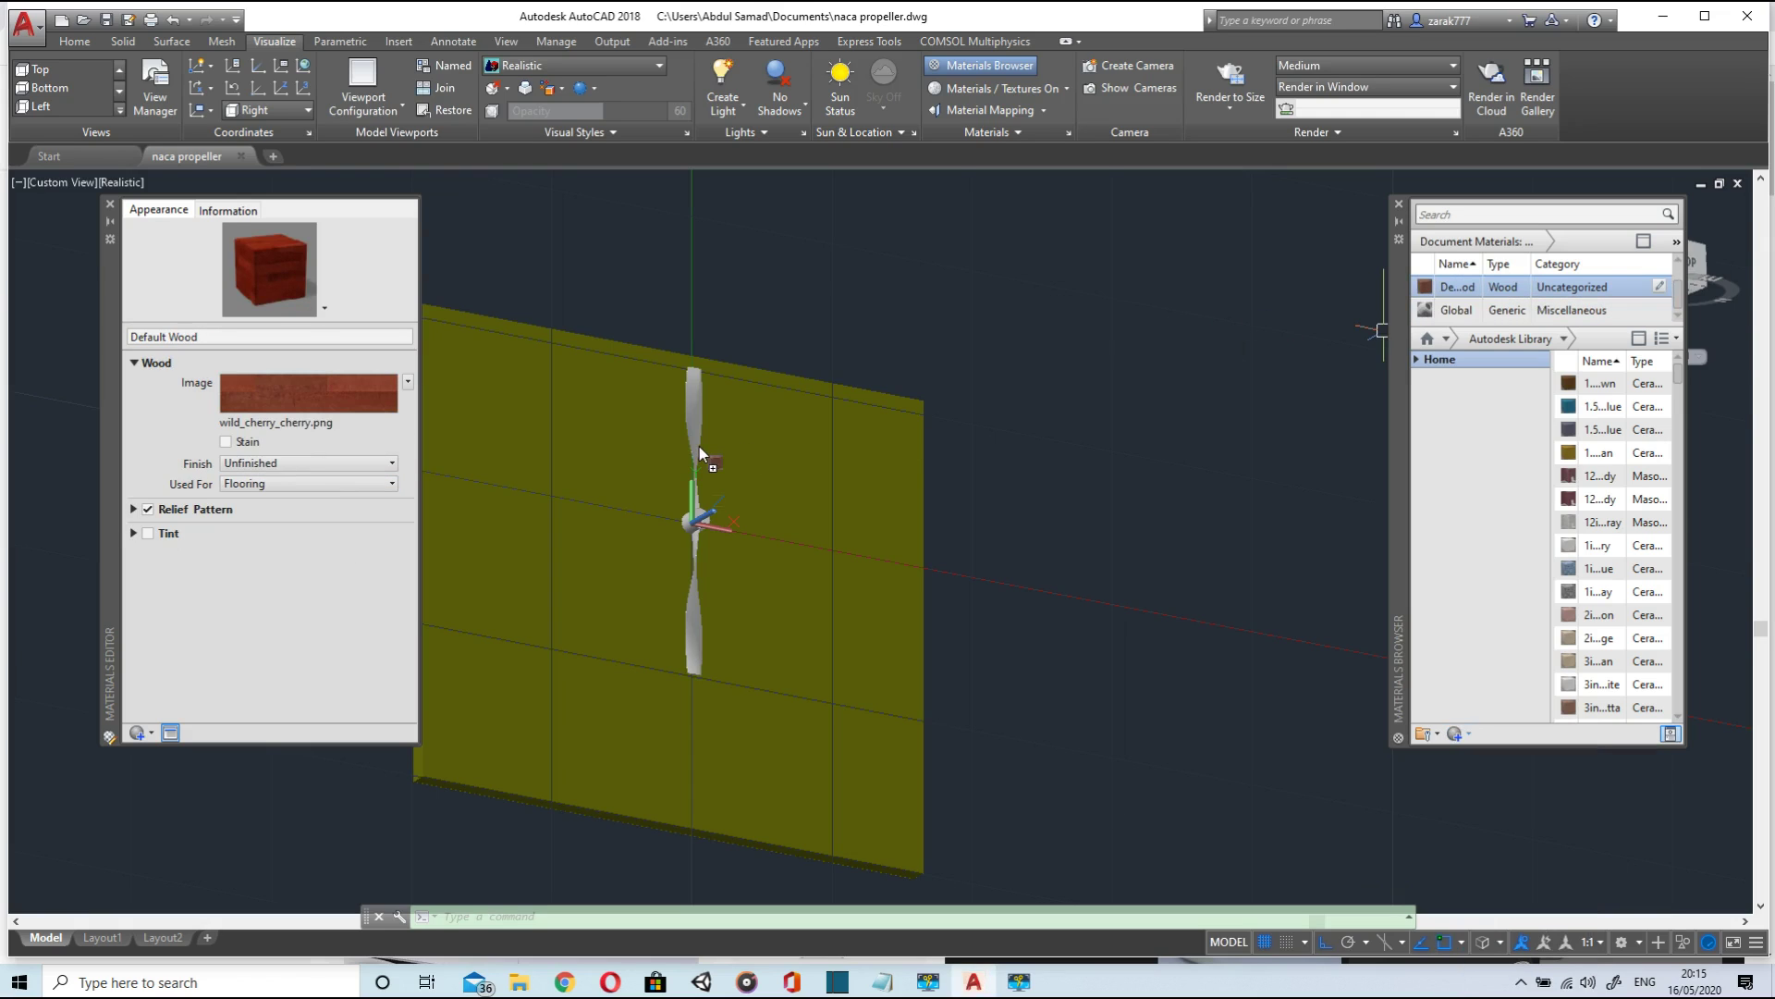
pyautogui.moveTo(695, 447); pyautogui.dragTo(695, 447)
pyautogui.scroll(2, 699, 582)
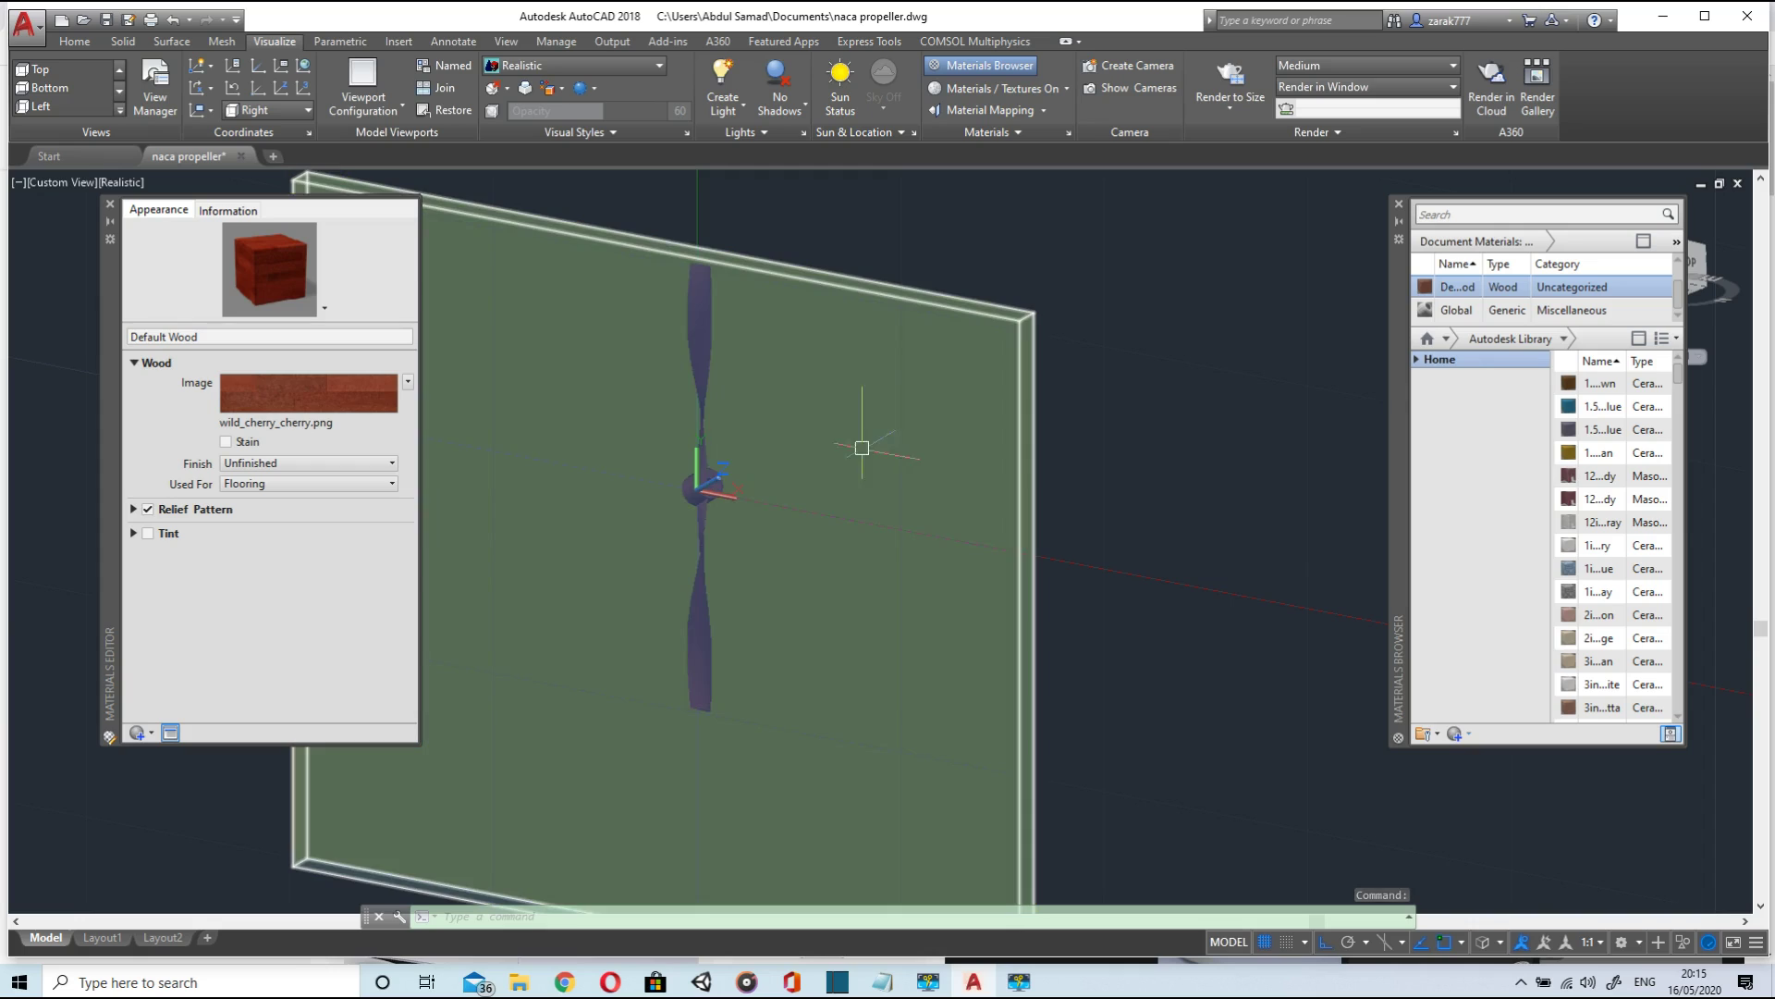
pyautogui.click(110, 204)
pyautogui.click(1397, 205)
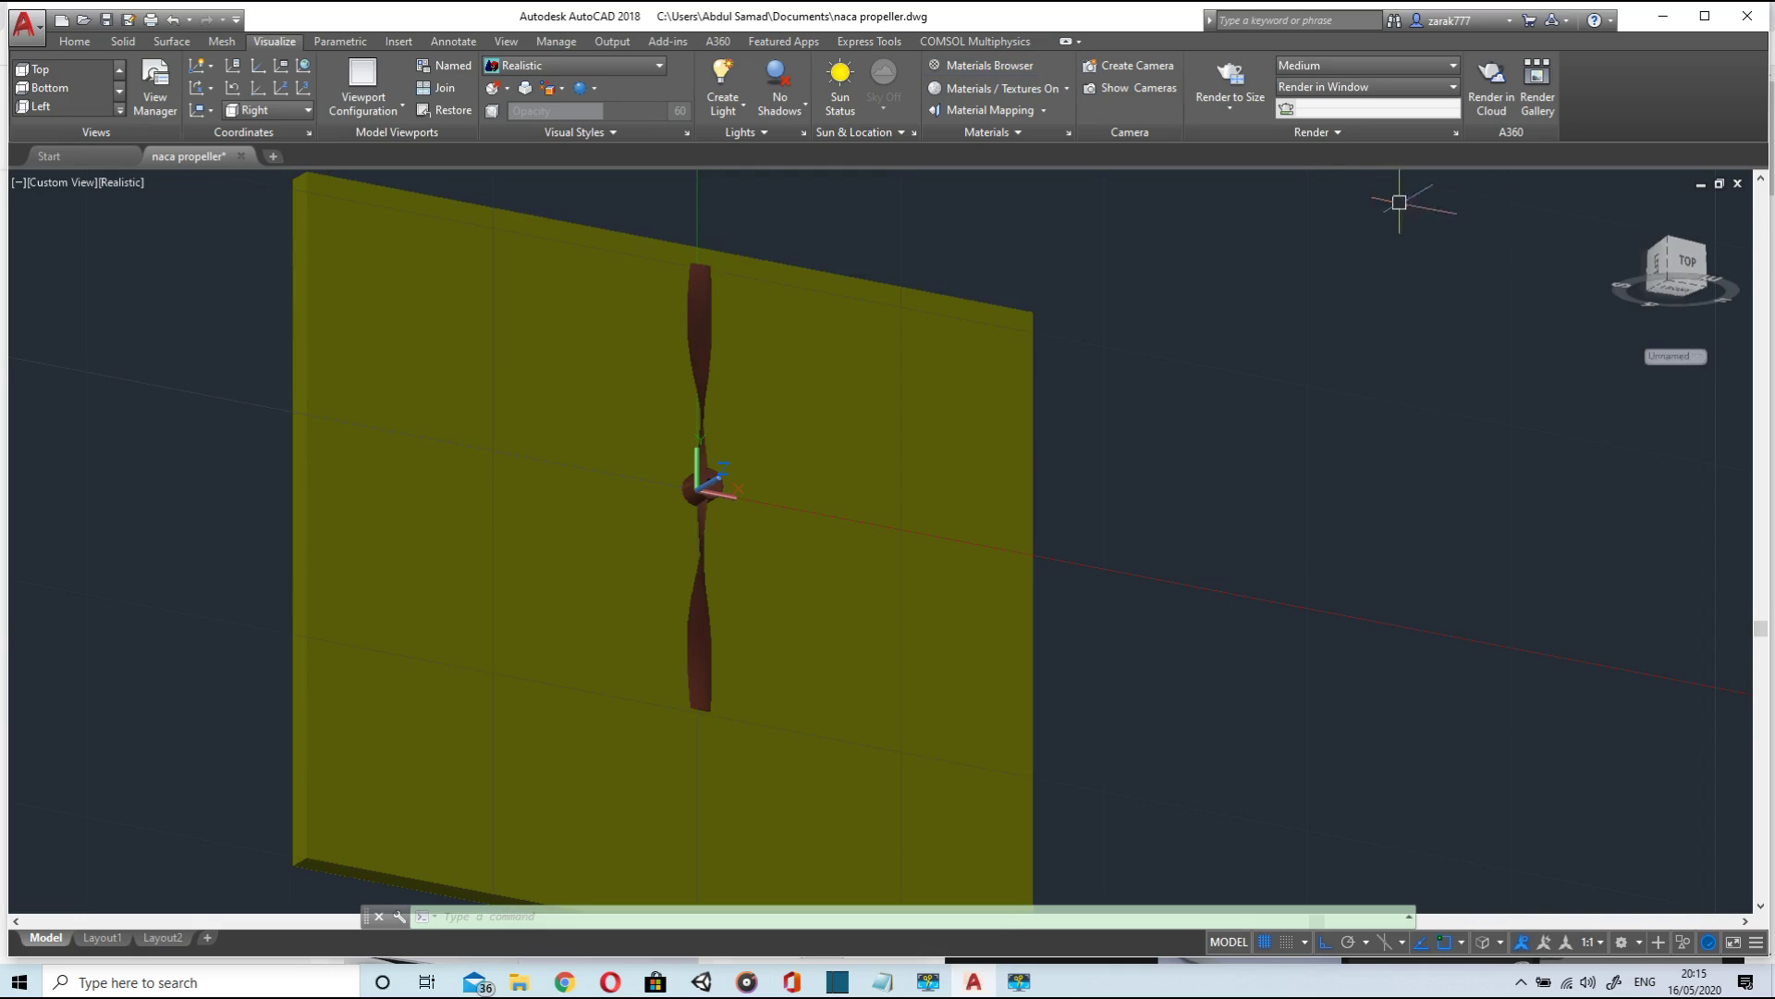
# - In Bottom view, start a spotlight instead of a point light, keeping default lighting on
pyautogui.click(1700, 266)
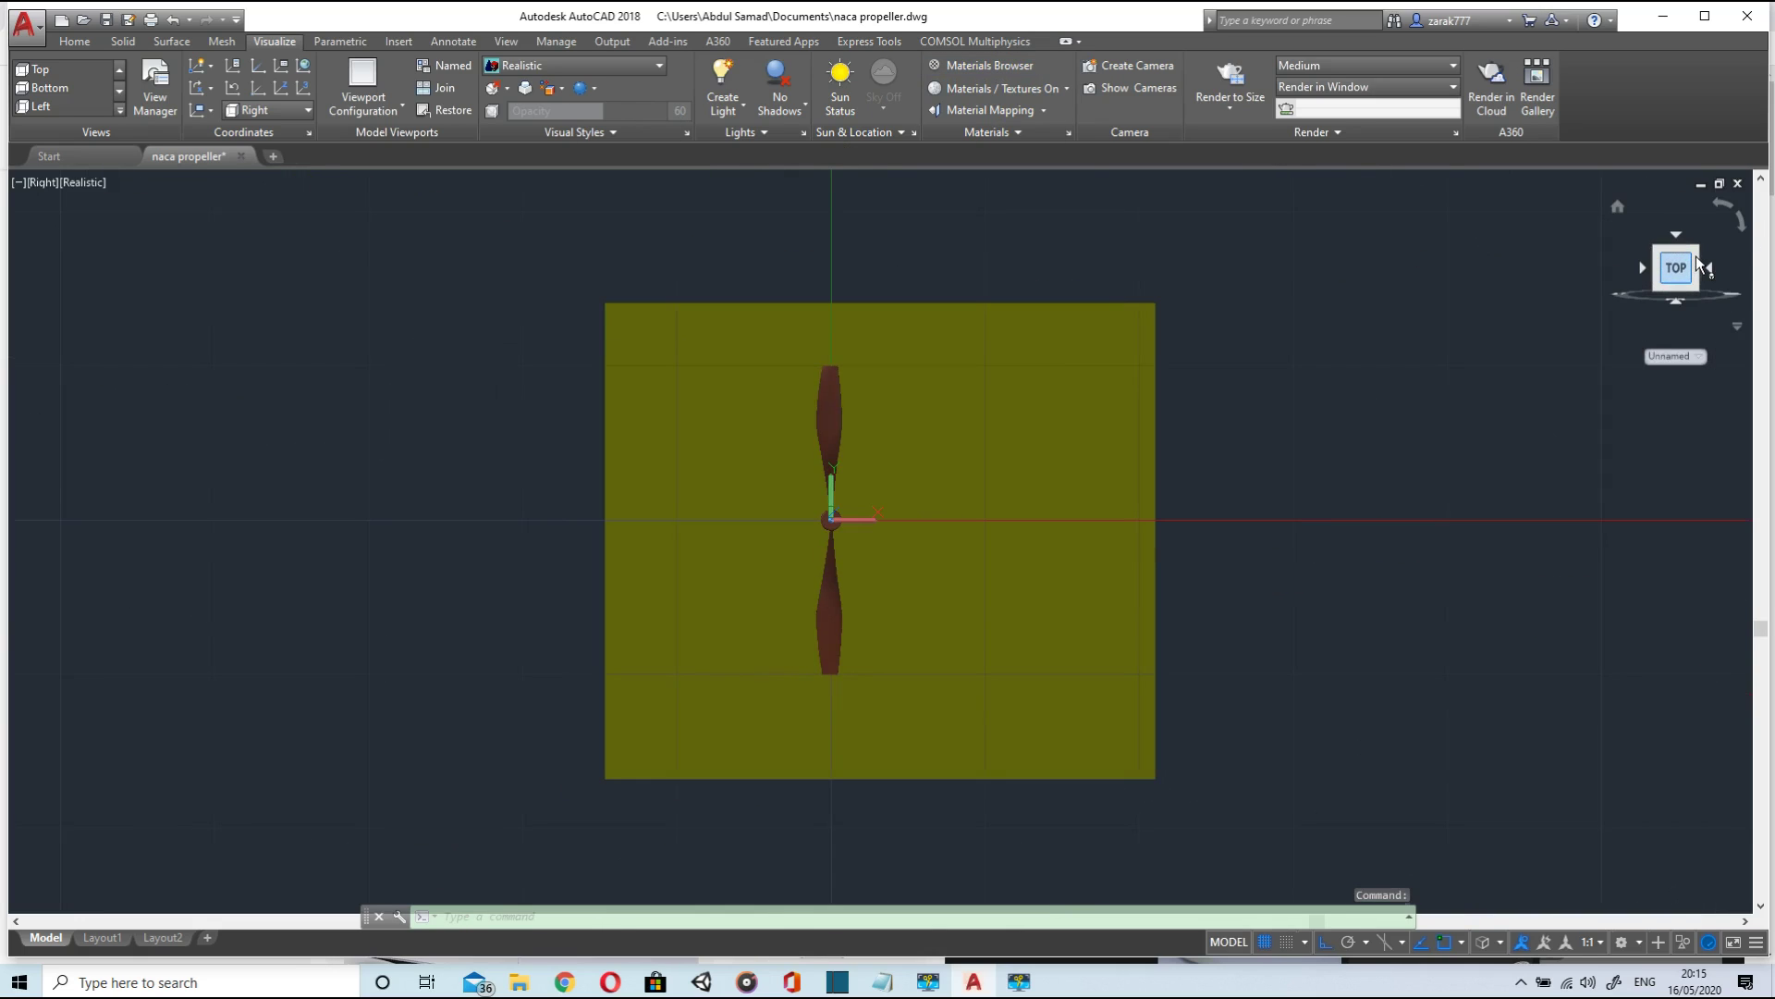
pyautogui.click(1678, 302)
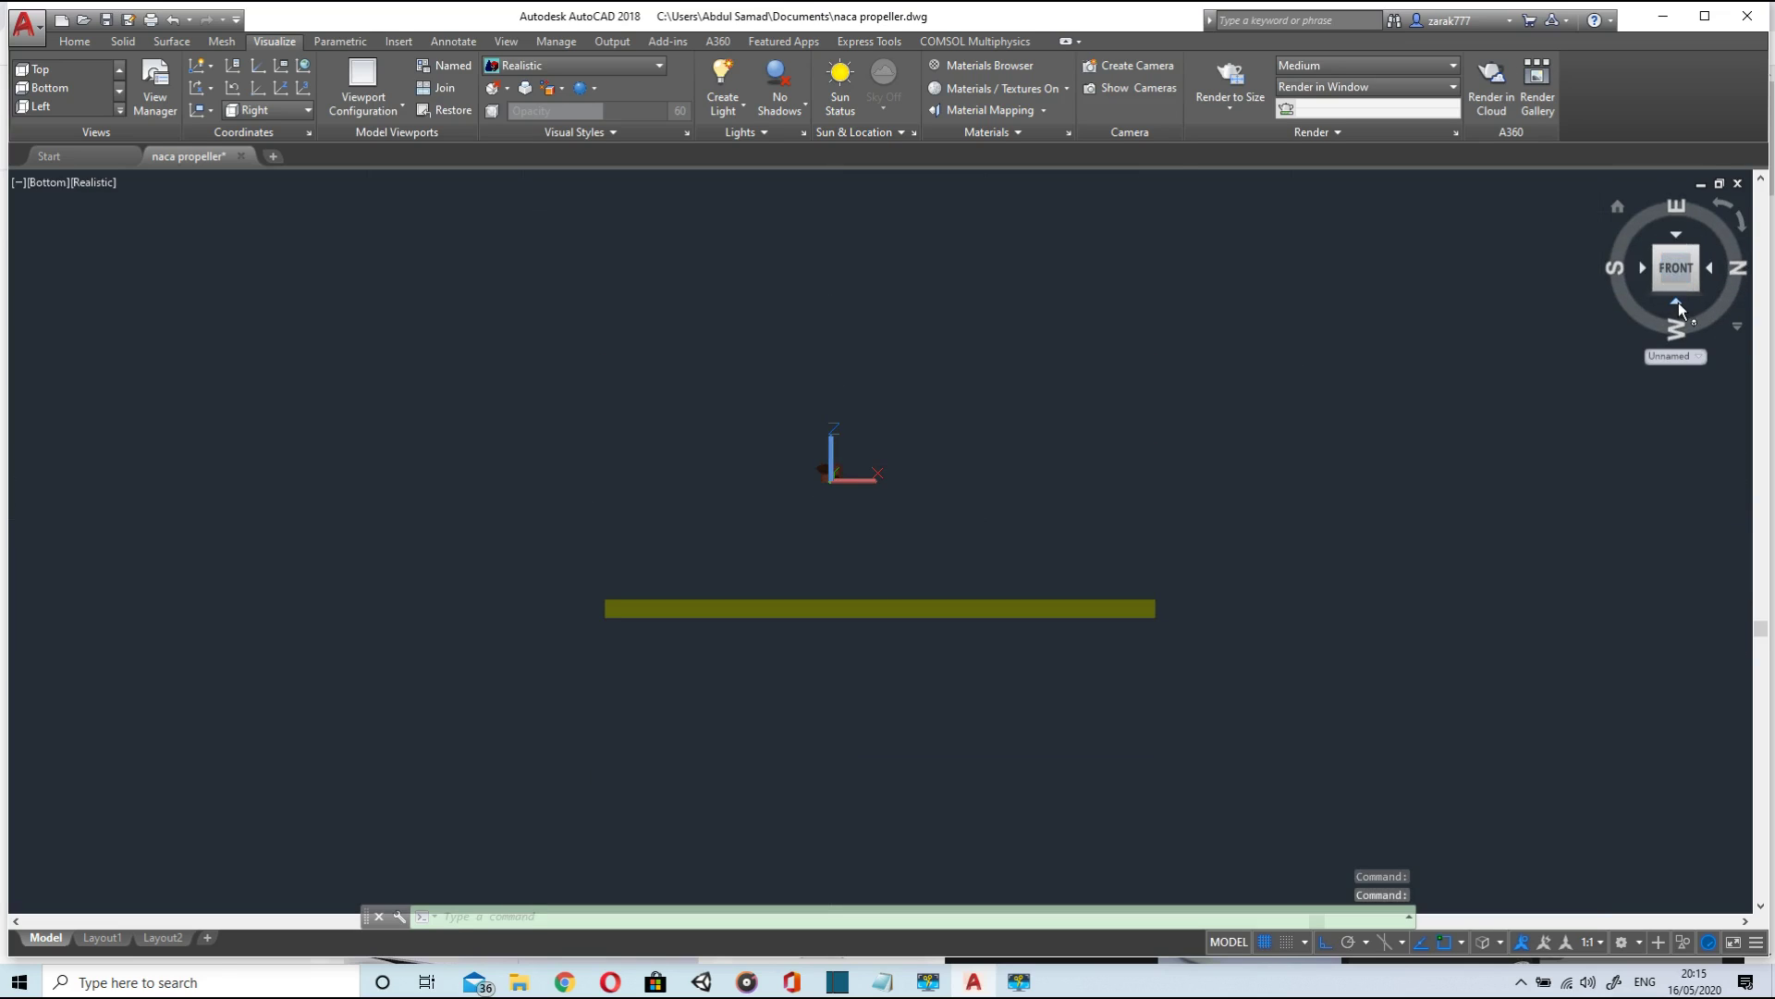
pyautogui.click(793, 134)
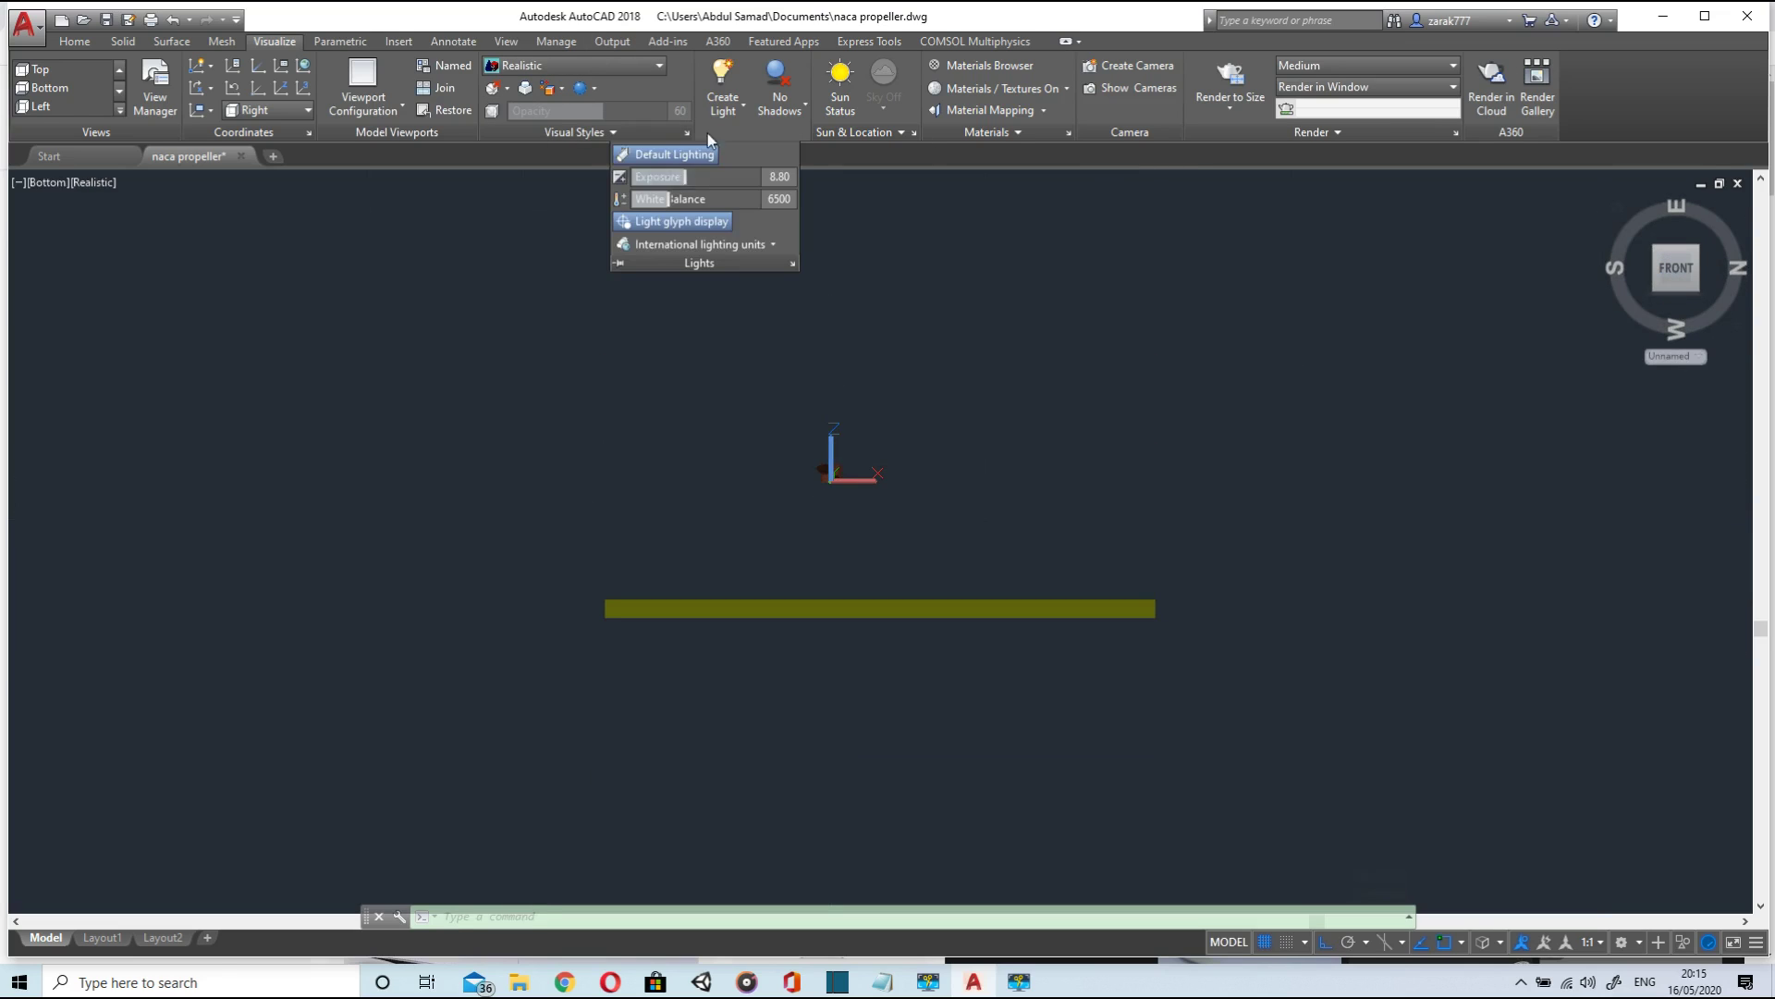
pyautogui.click(723, 82)
pyautogui.click(837, 504)
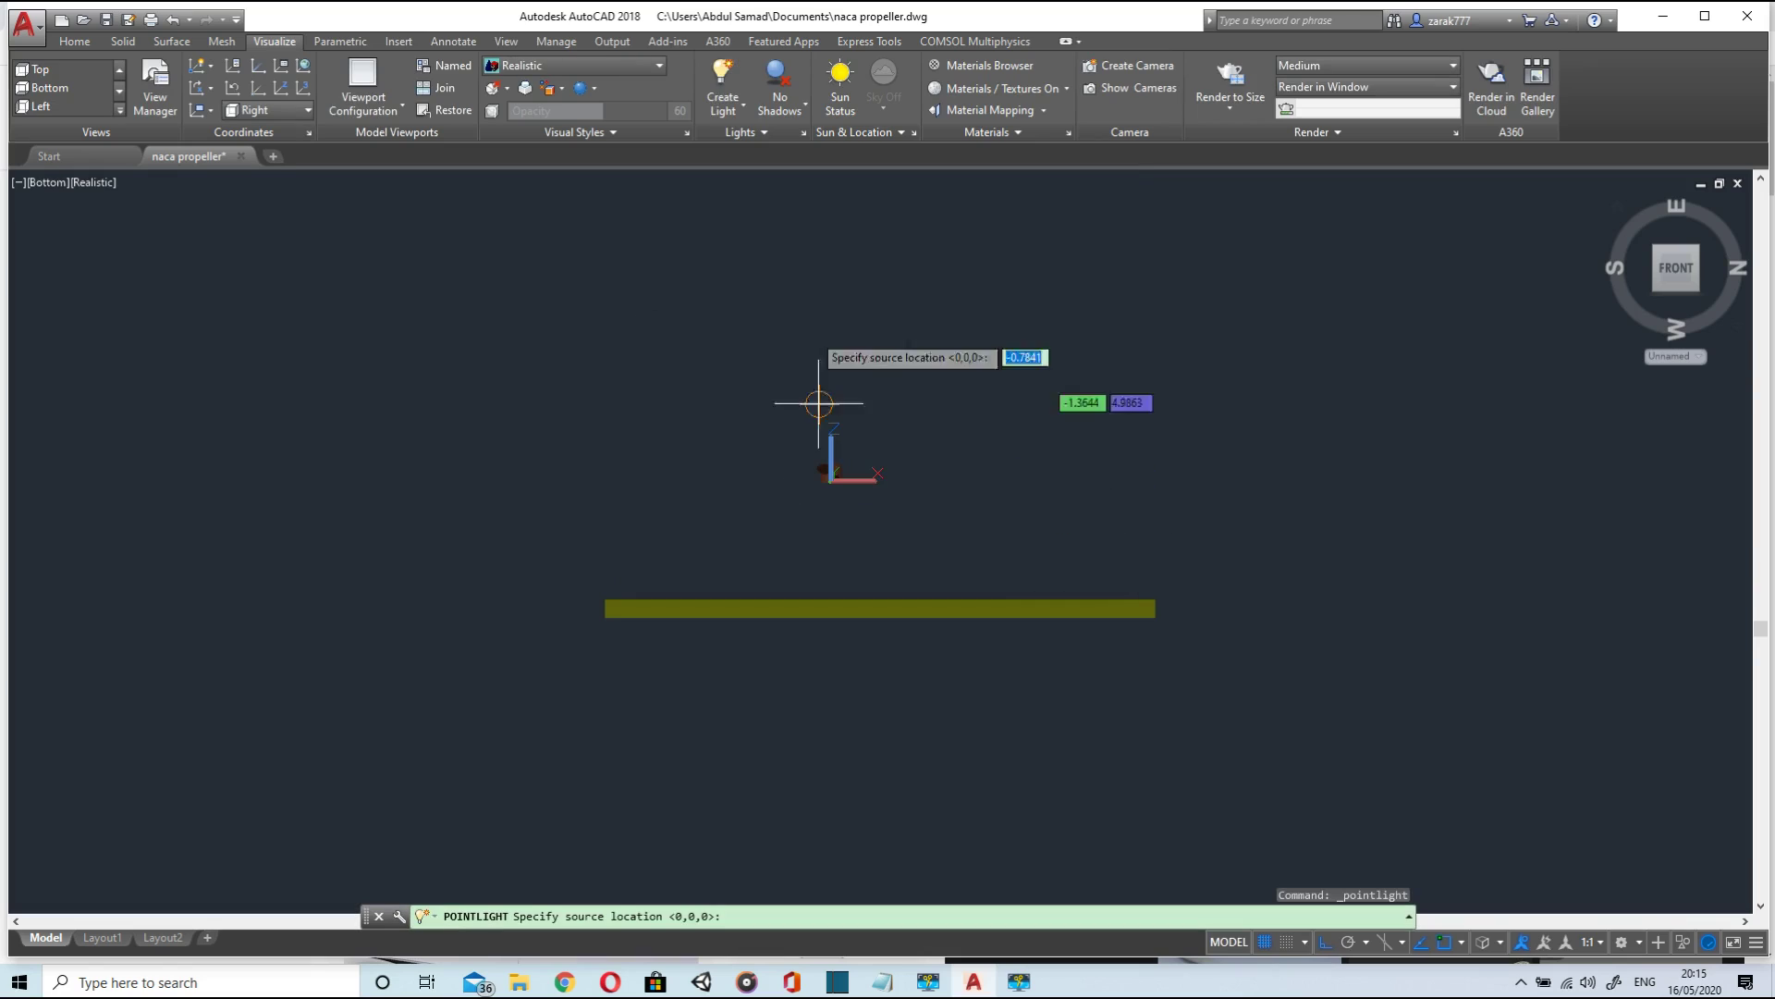
pyautogui.click(723, 103)
pyautogui.click(703, 179)
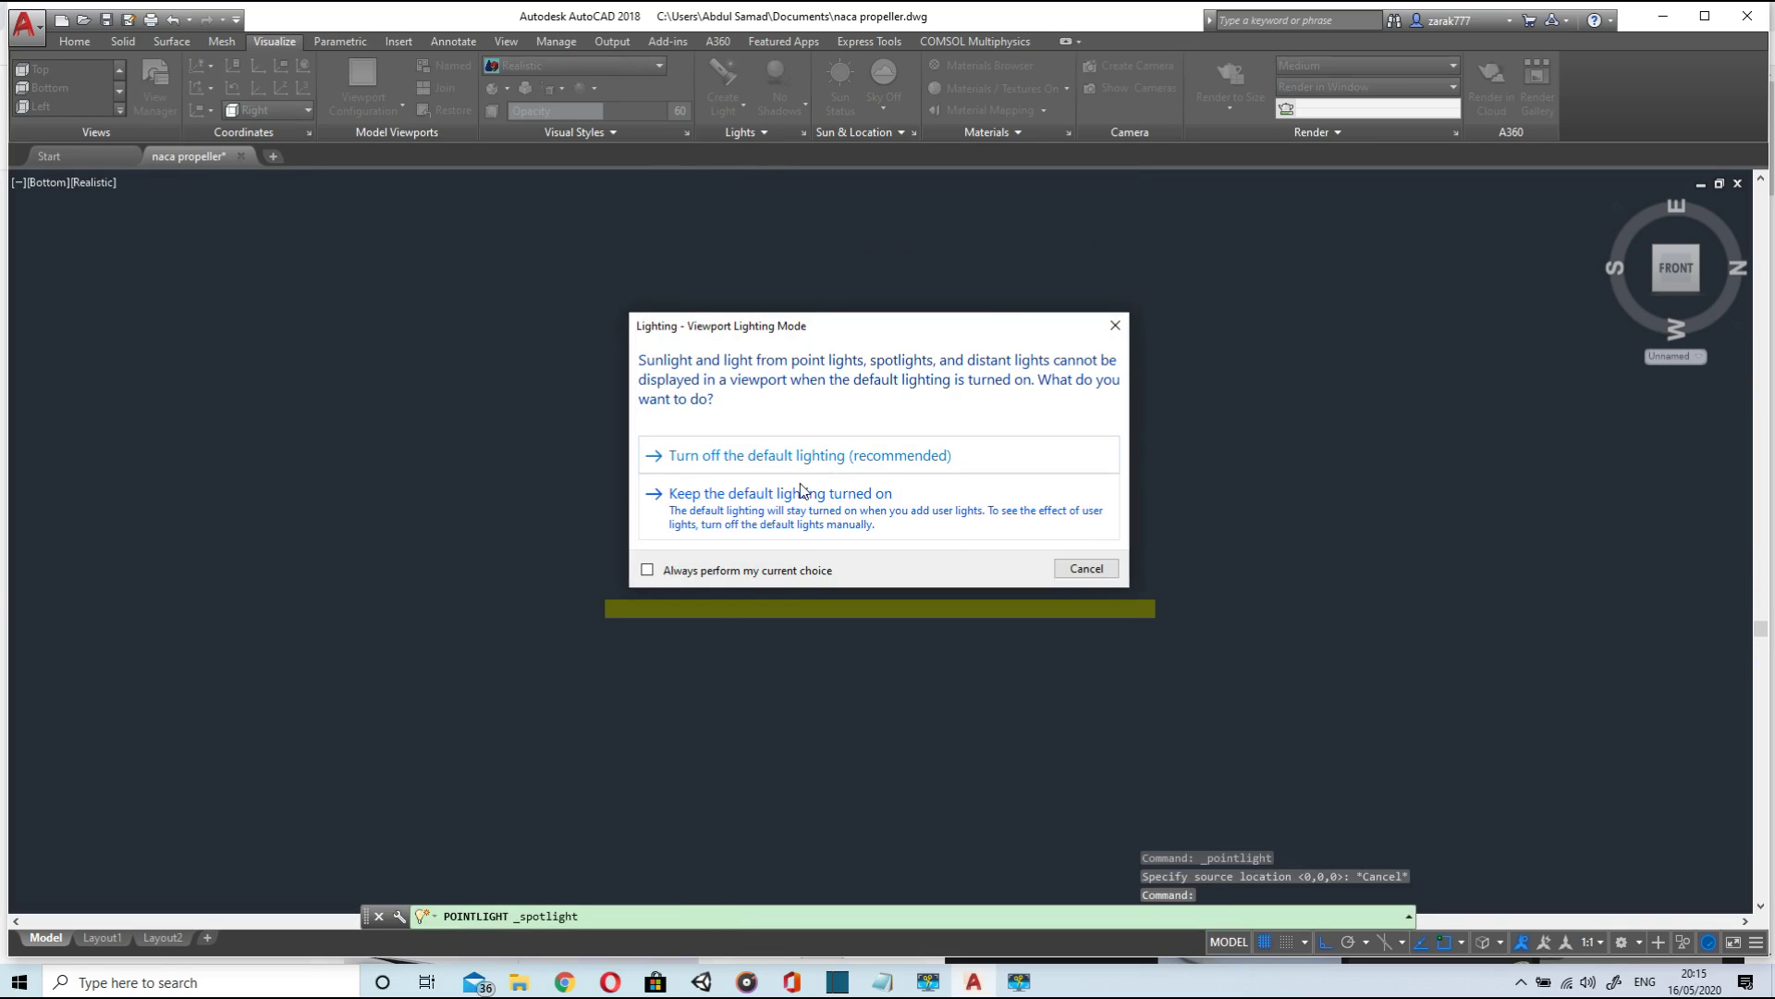
pyautogui.click(846, 522)
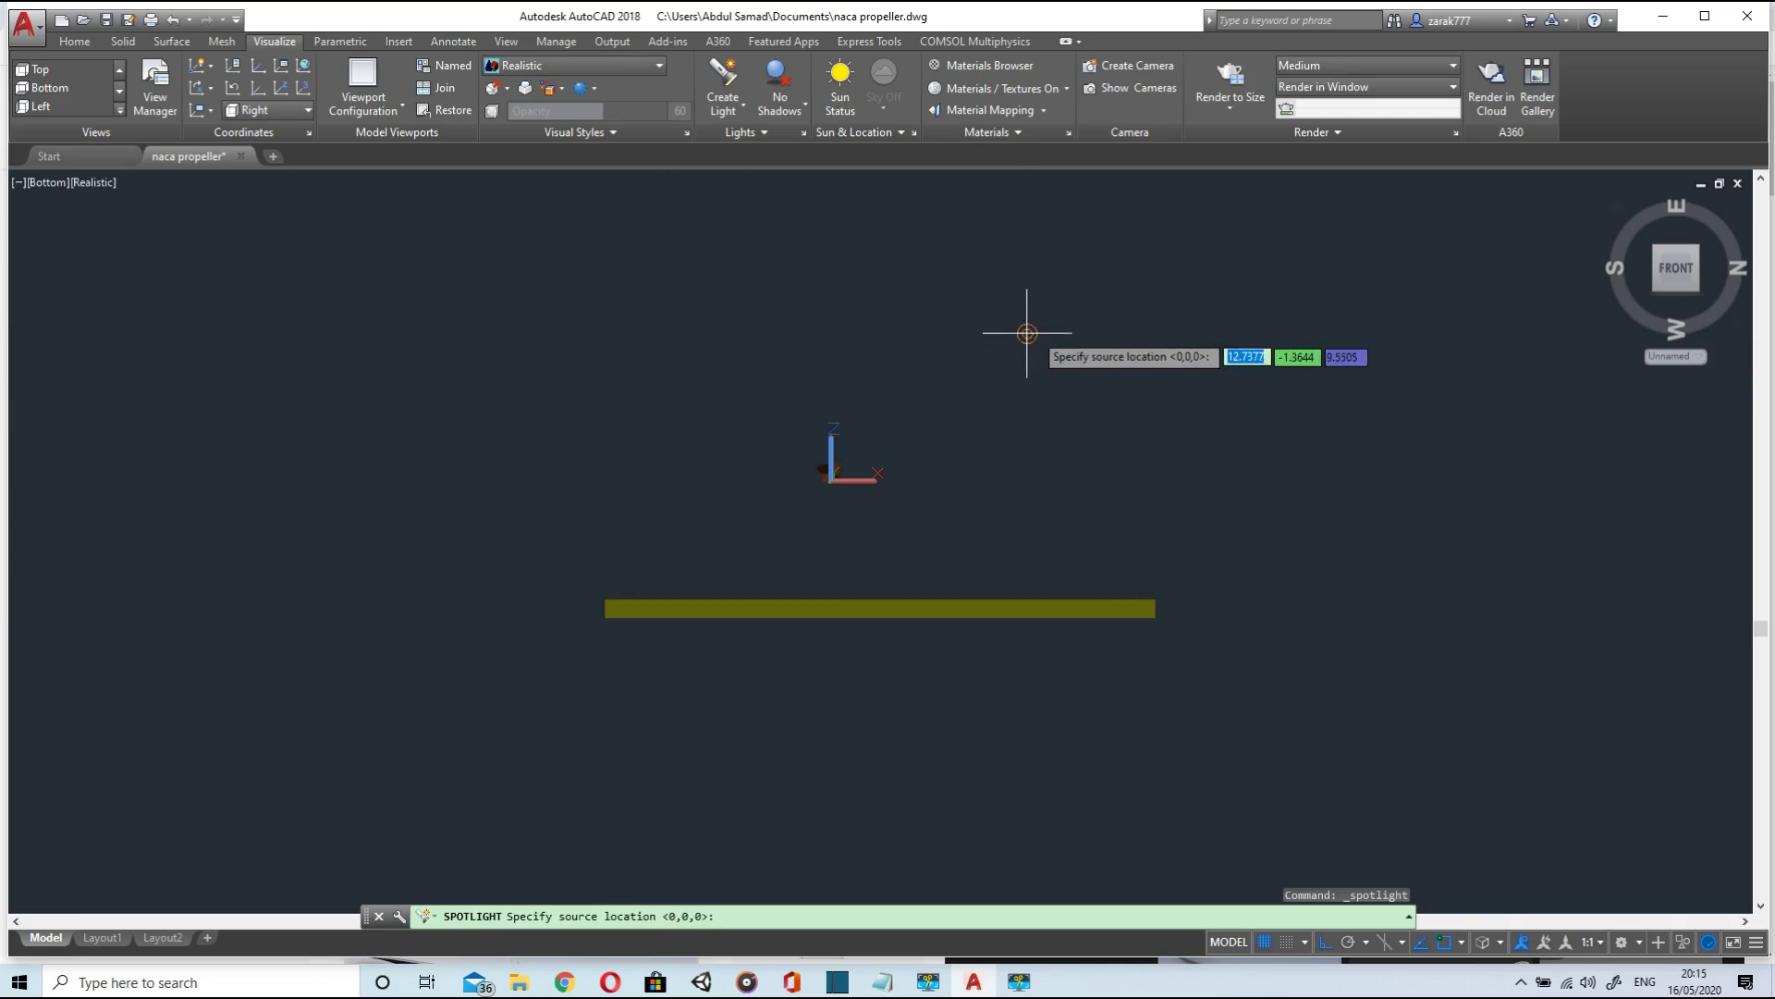
# - Place the spotlight source above the plate and aim it, with Ortho off, at the propeller hub
pyautogui.click(1054, 261)
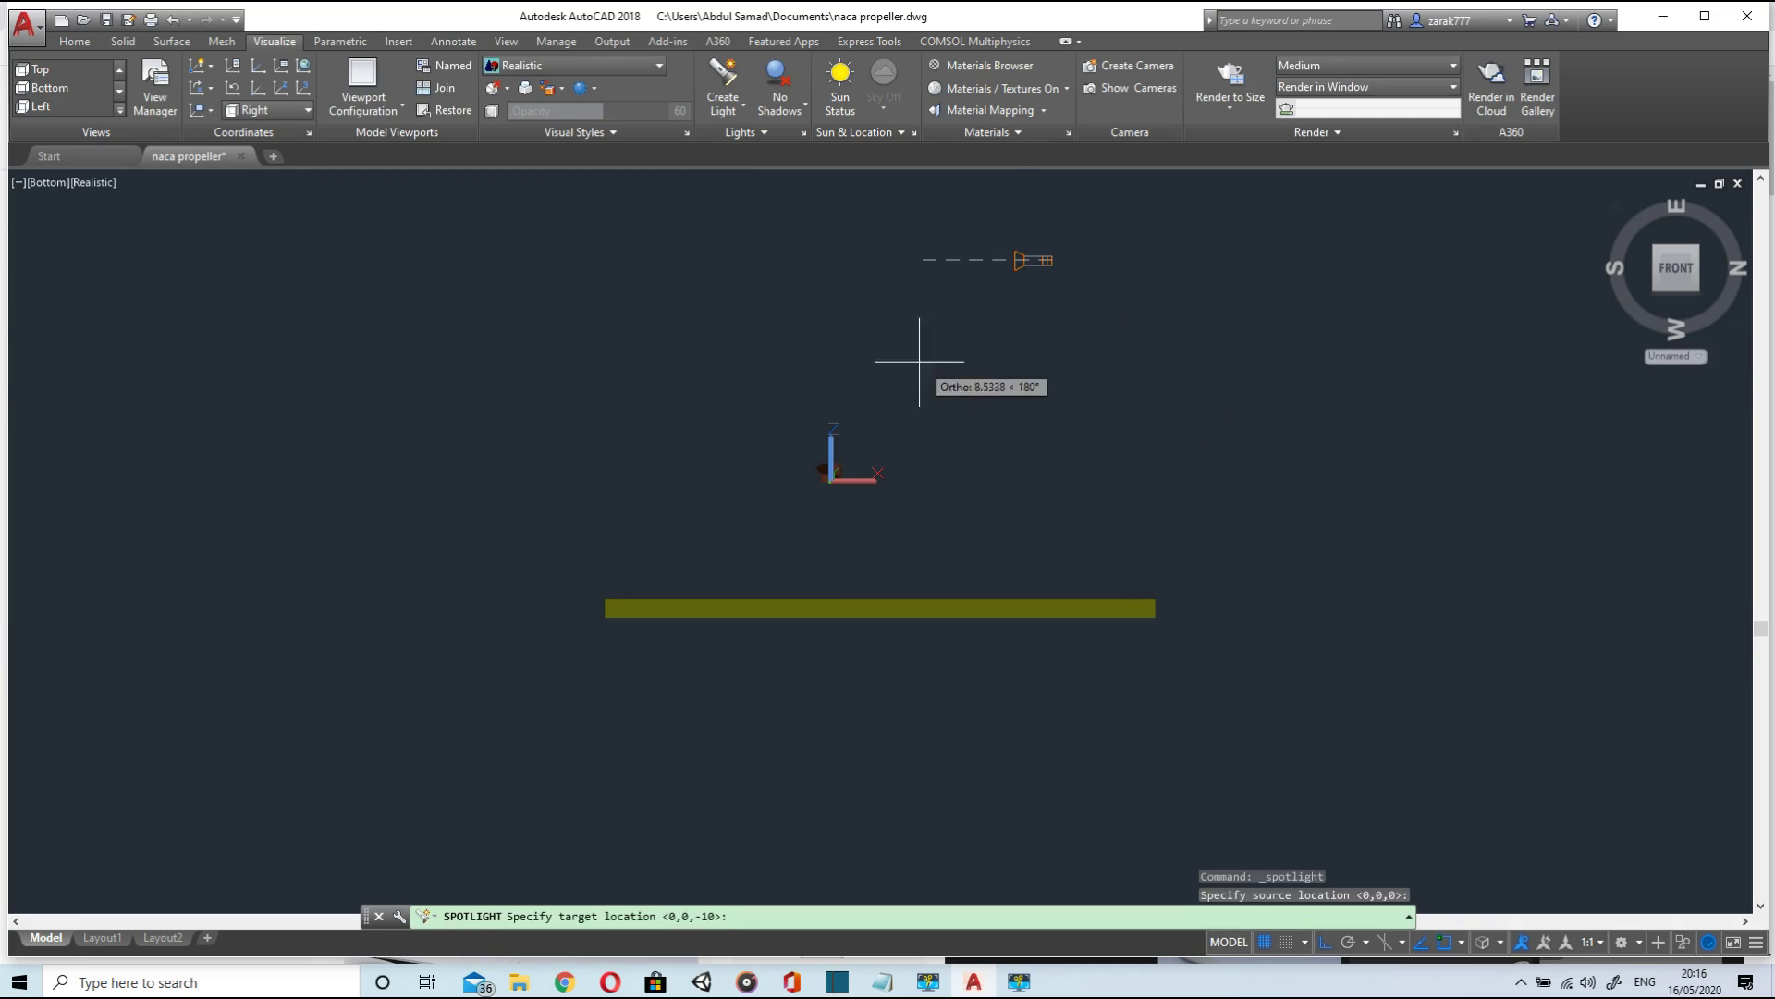
pyautogui.click(1327, 943)
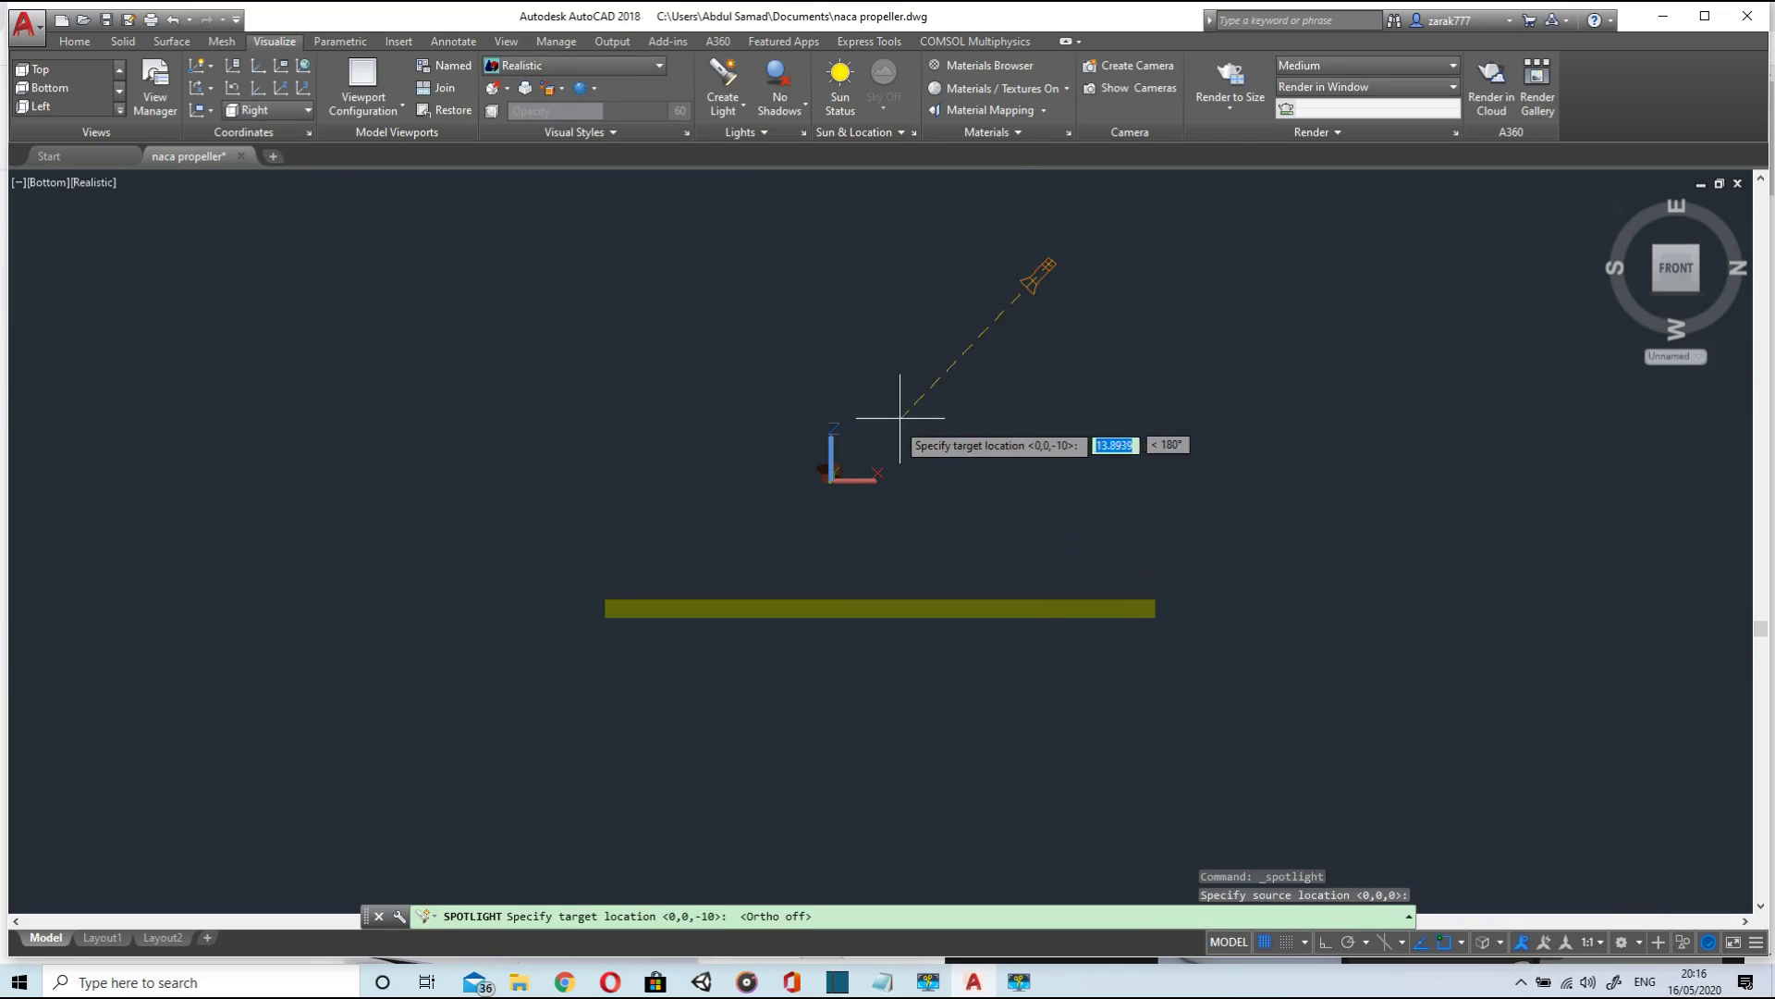
pyautogui.click(831, 475)
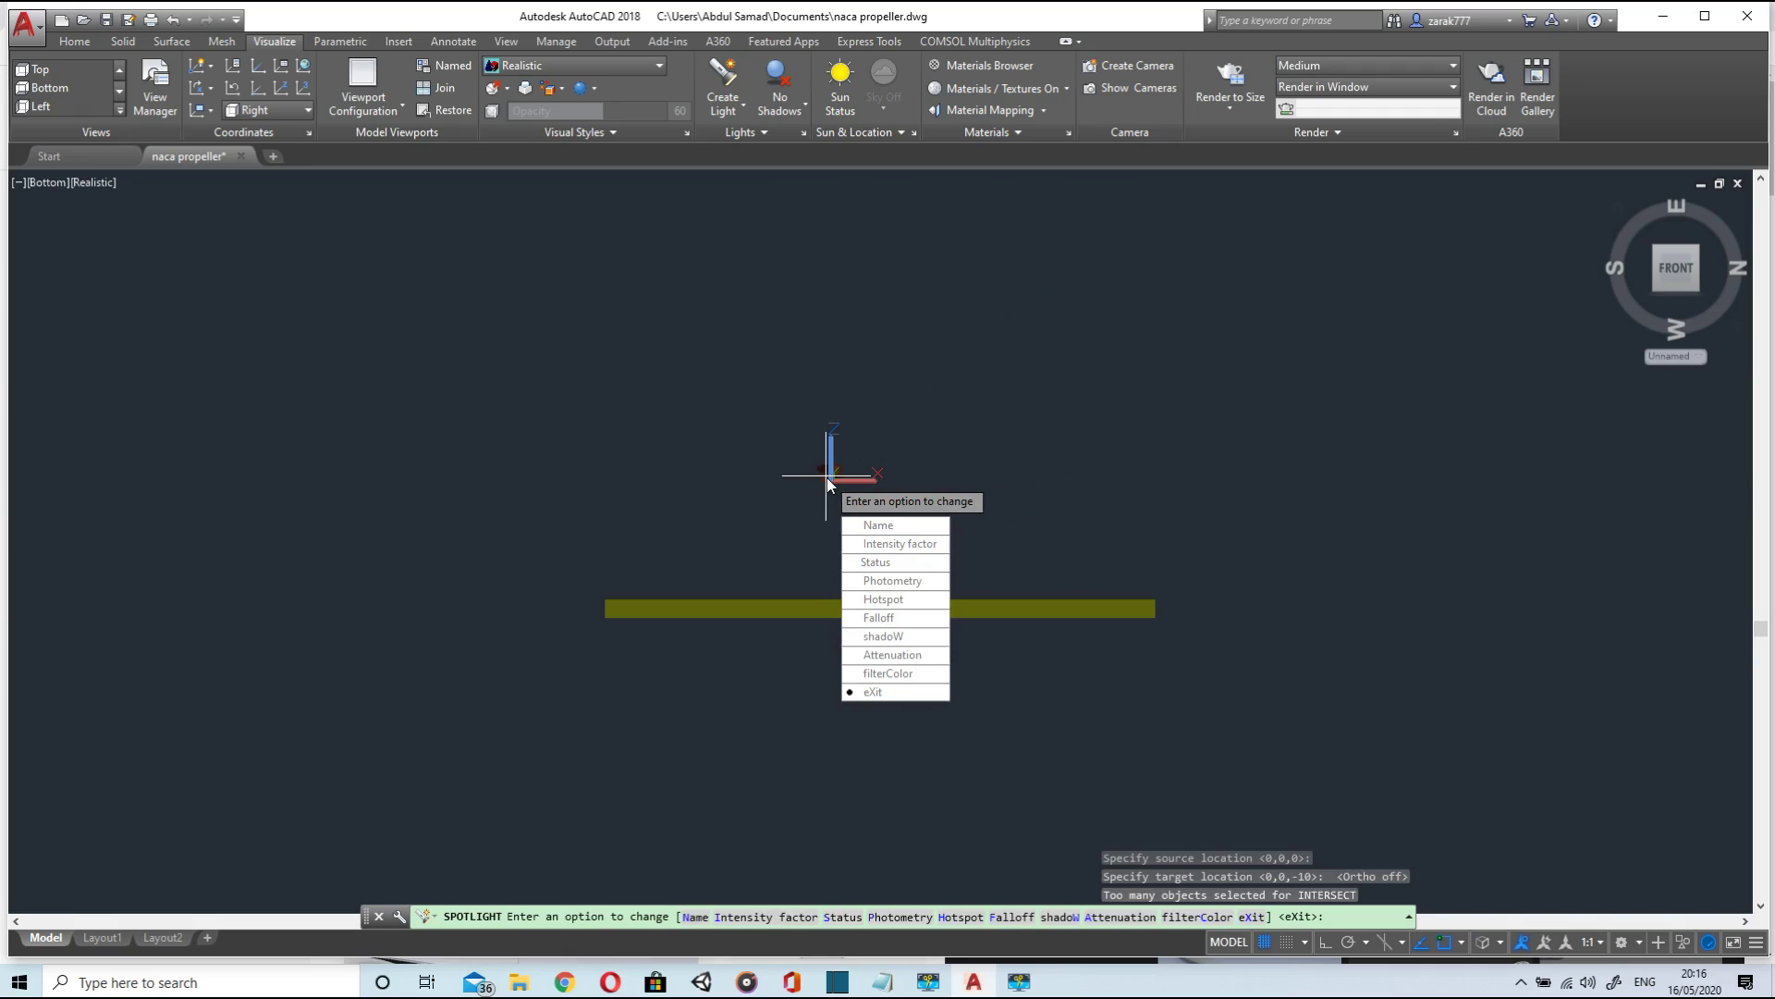
pyautogui.click(896, 696)
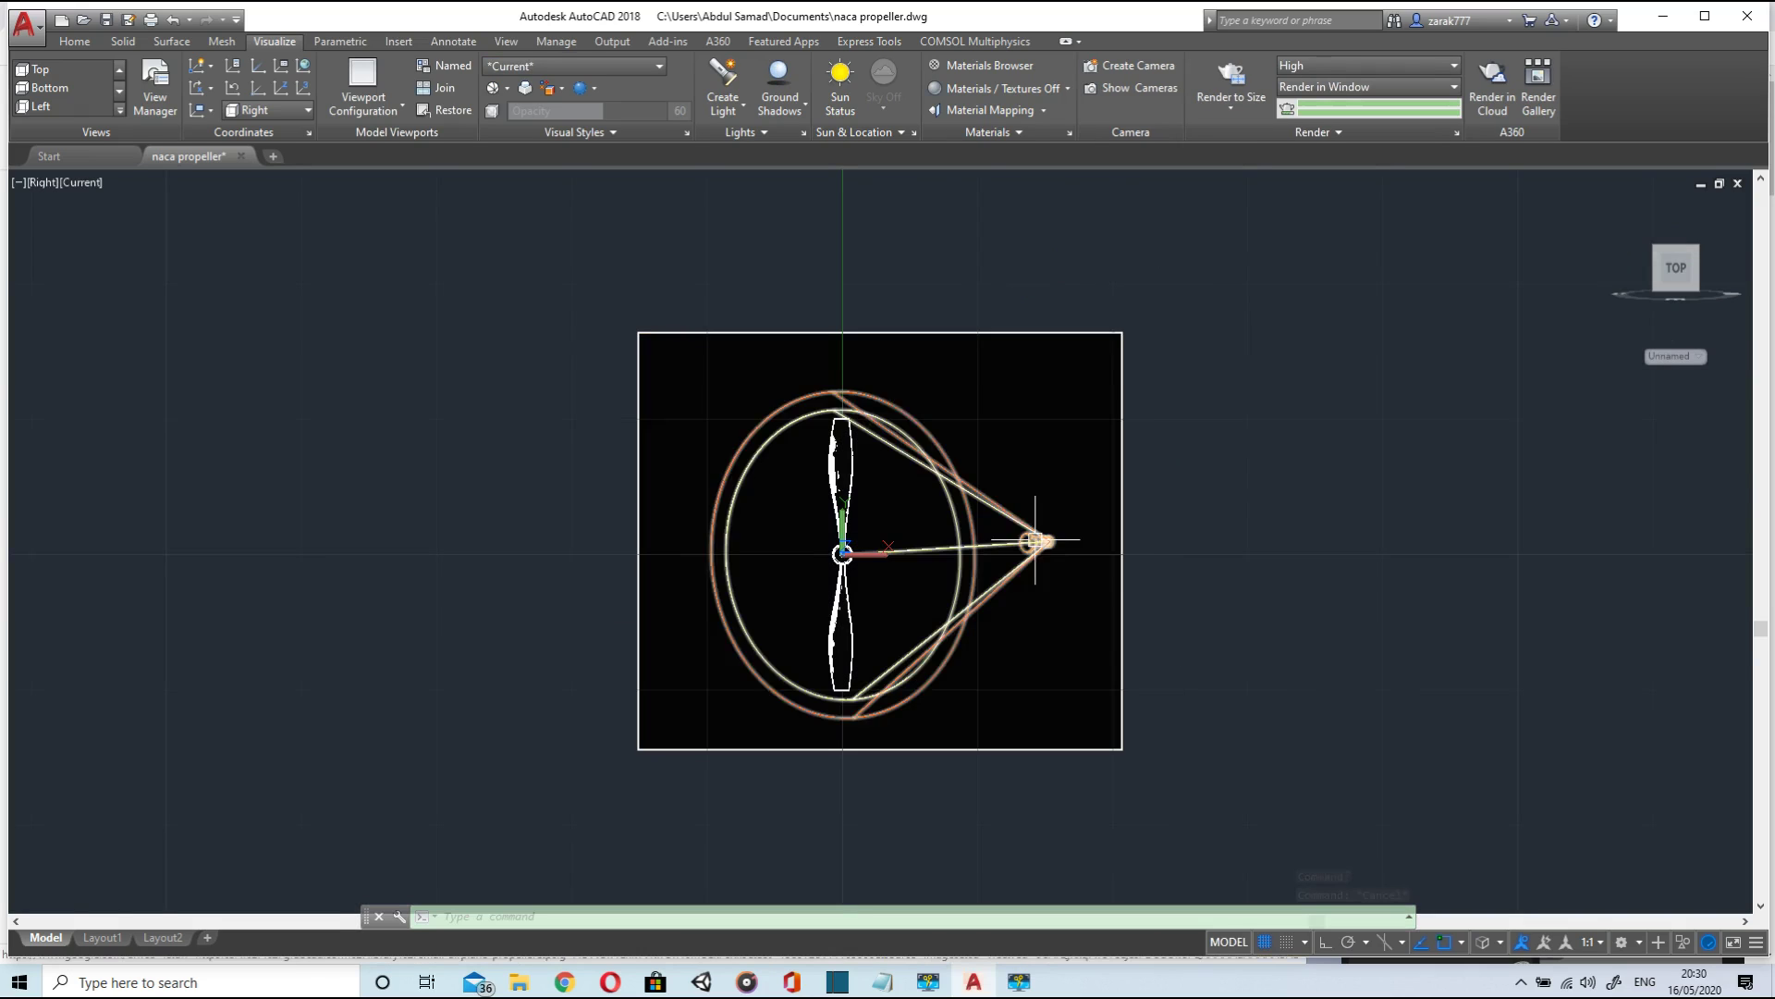
pyautogui.click(1037, 542)
pyautogui.rightClick(1037, 542)
pyautogui.click(1069, 504)
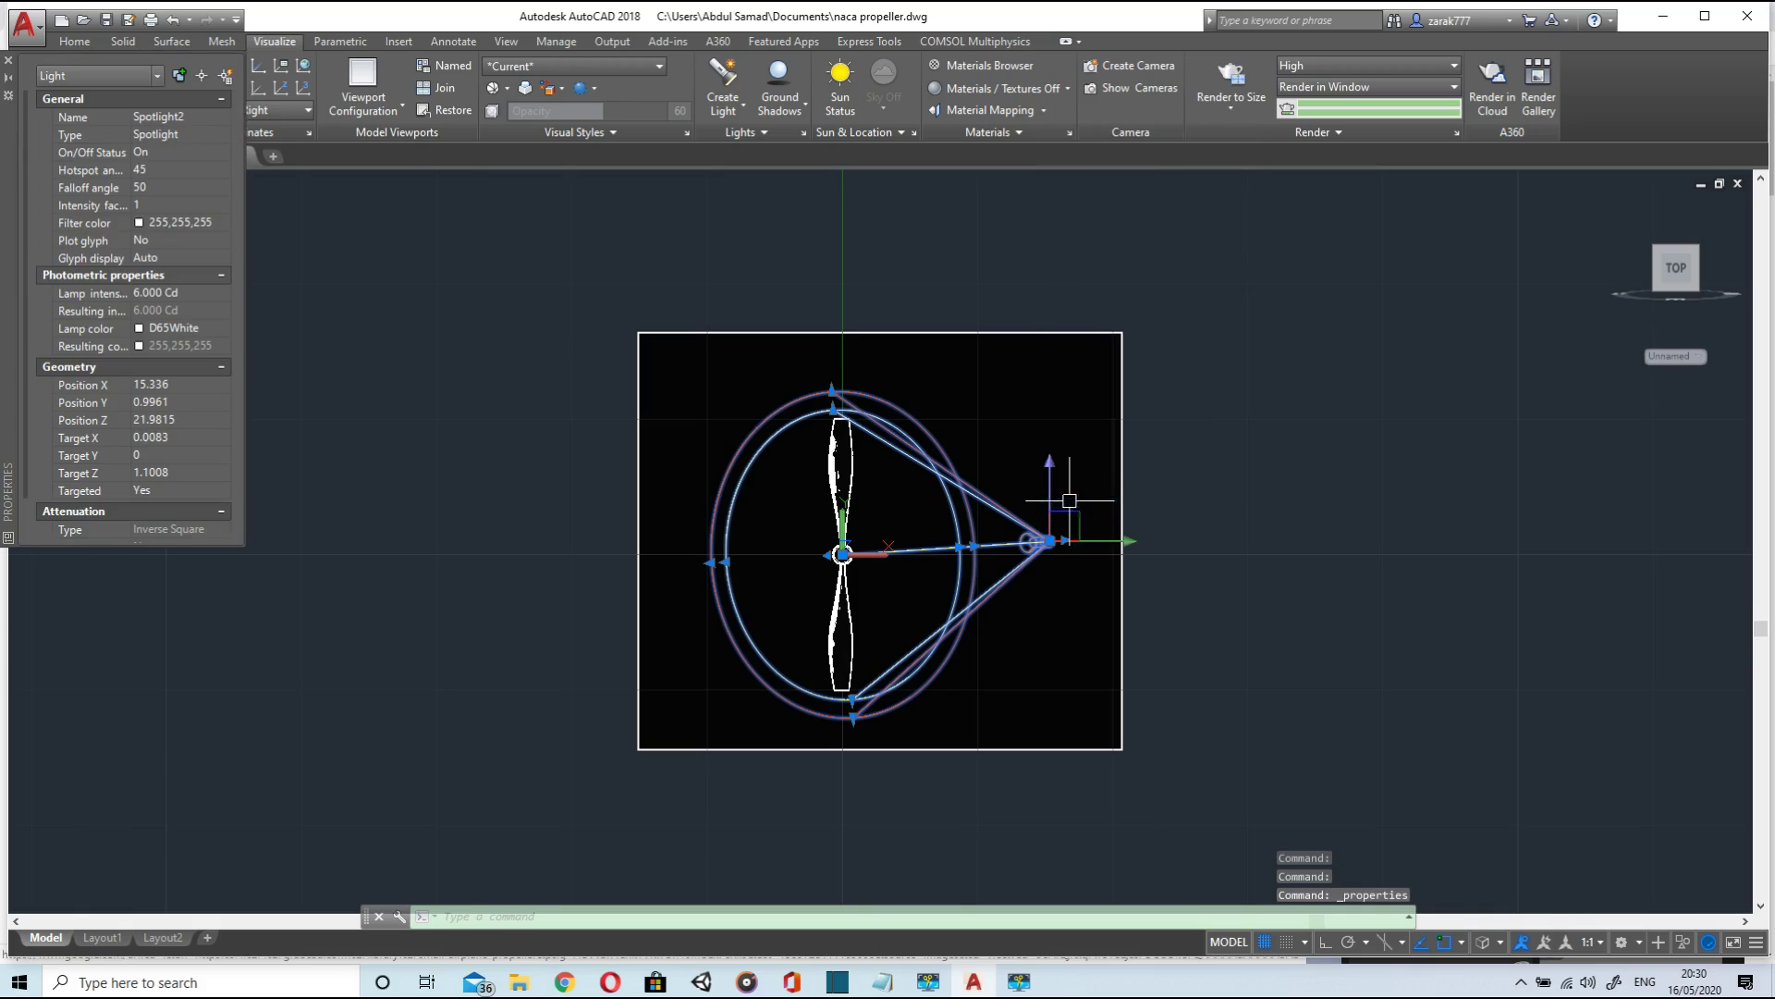
pyautogui.doubleClick(146, 300)
pyautogui.press('BackSpace')
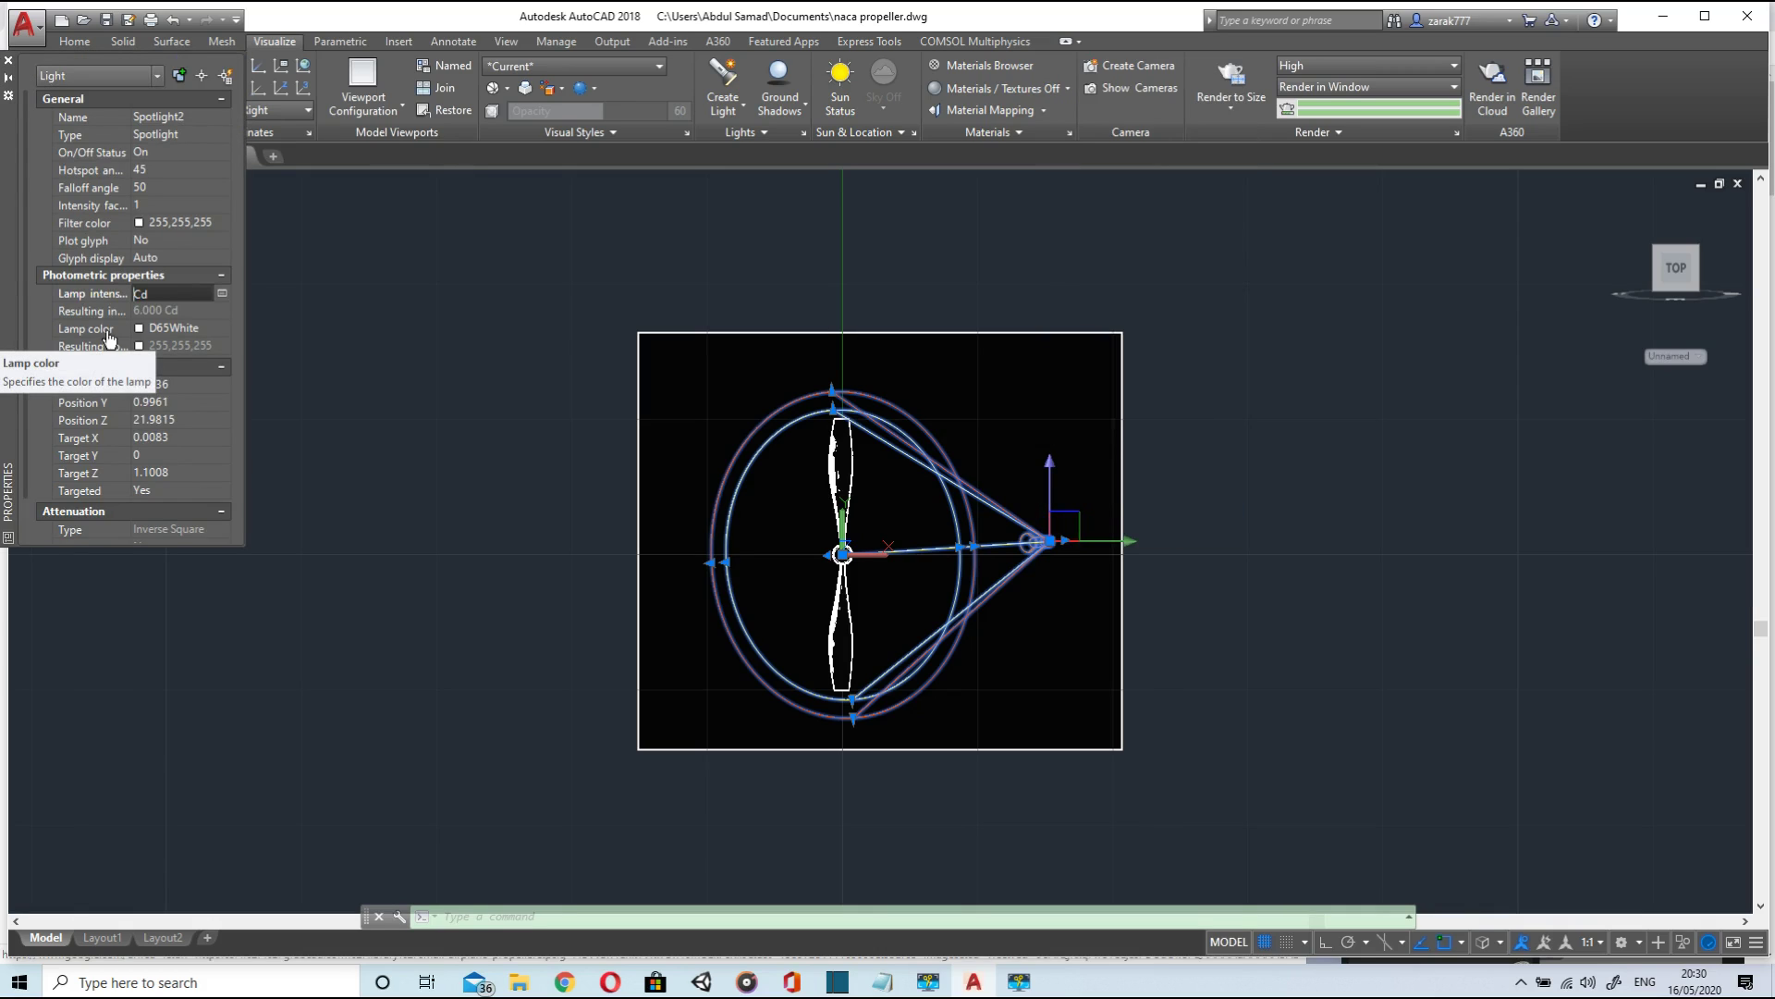
pyautogui.click(9, 61)
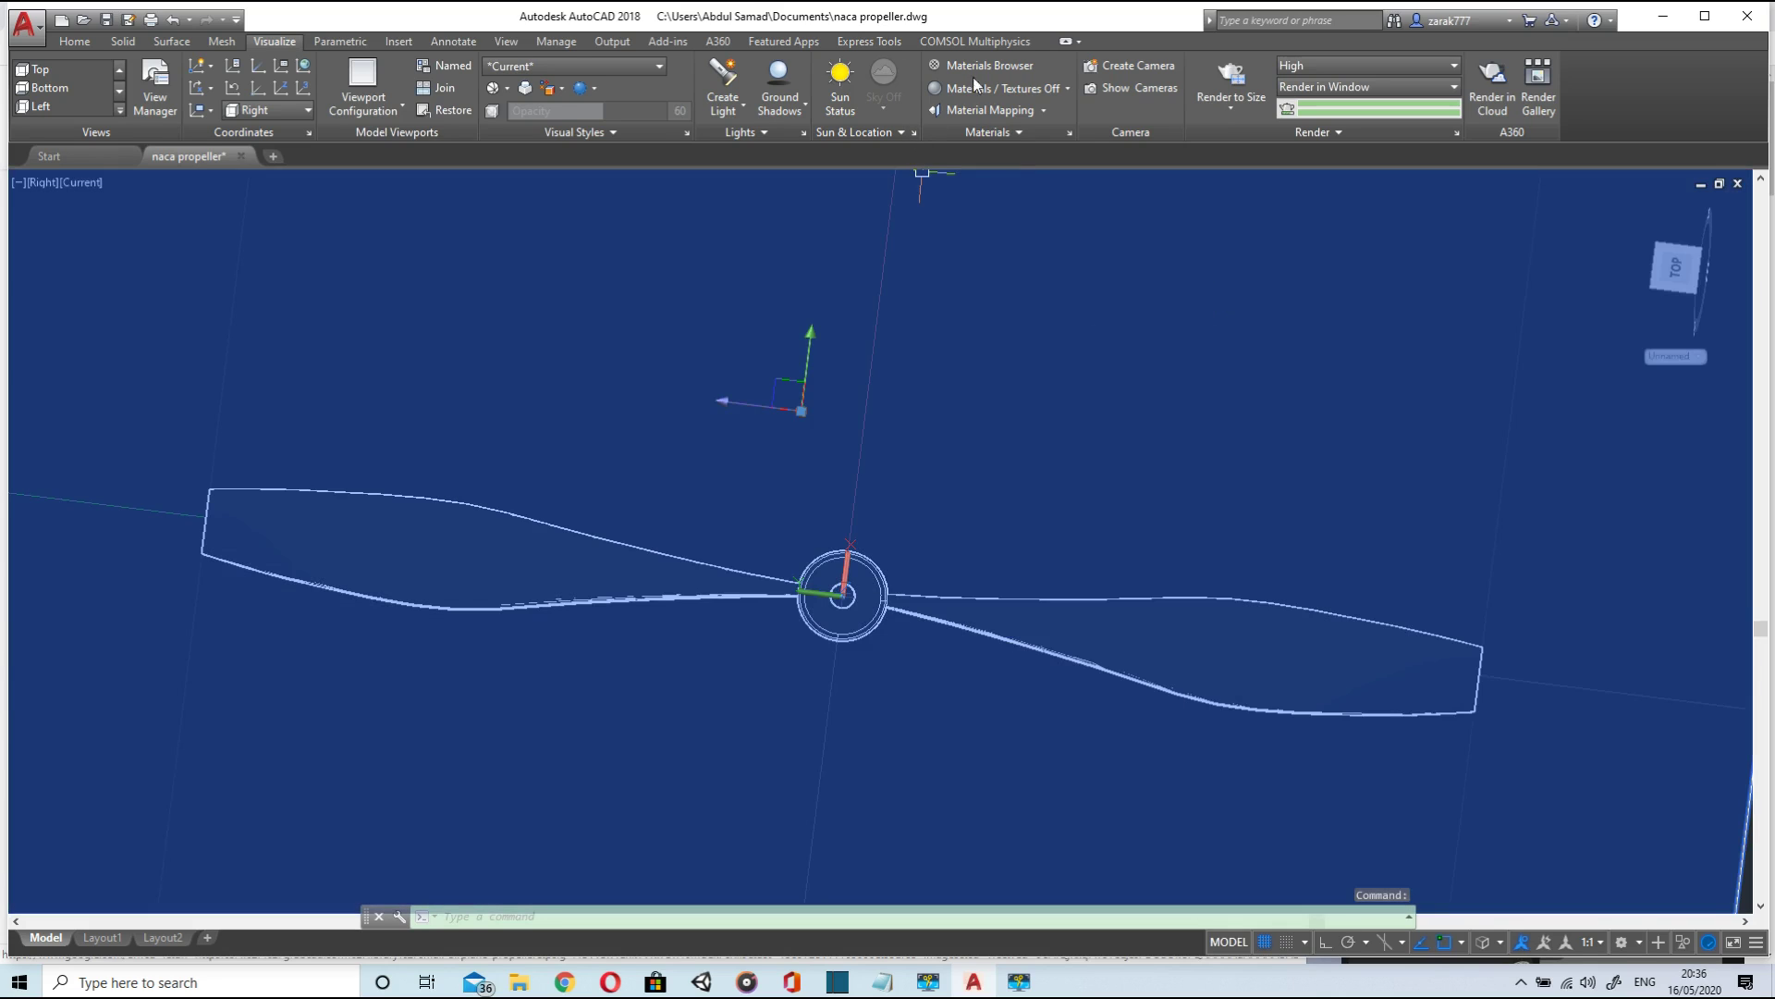
# - Create a new Default Stone material from the Materials Browser, then close both palettes
pyautogui.click(982, 66)
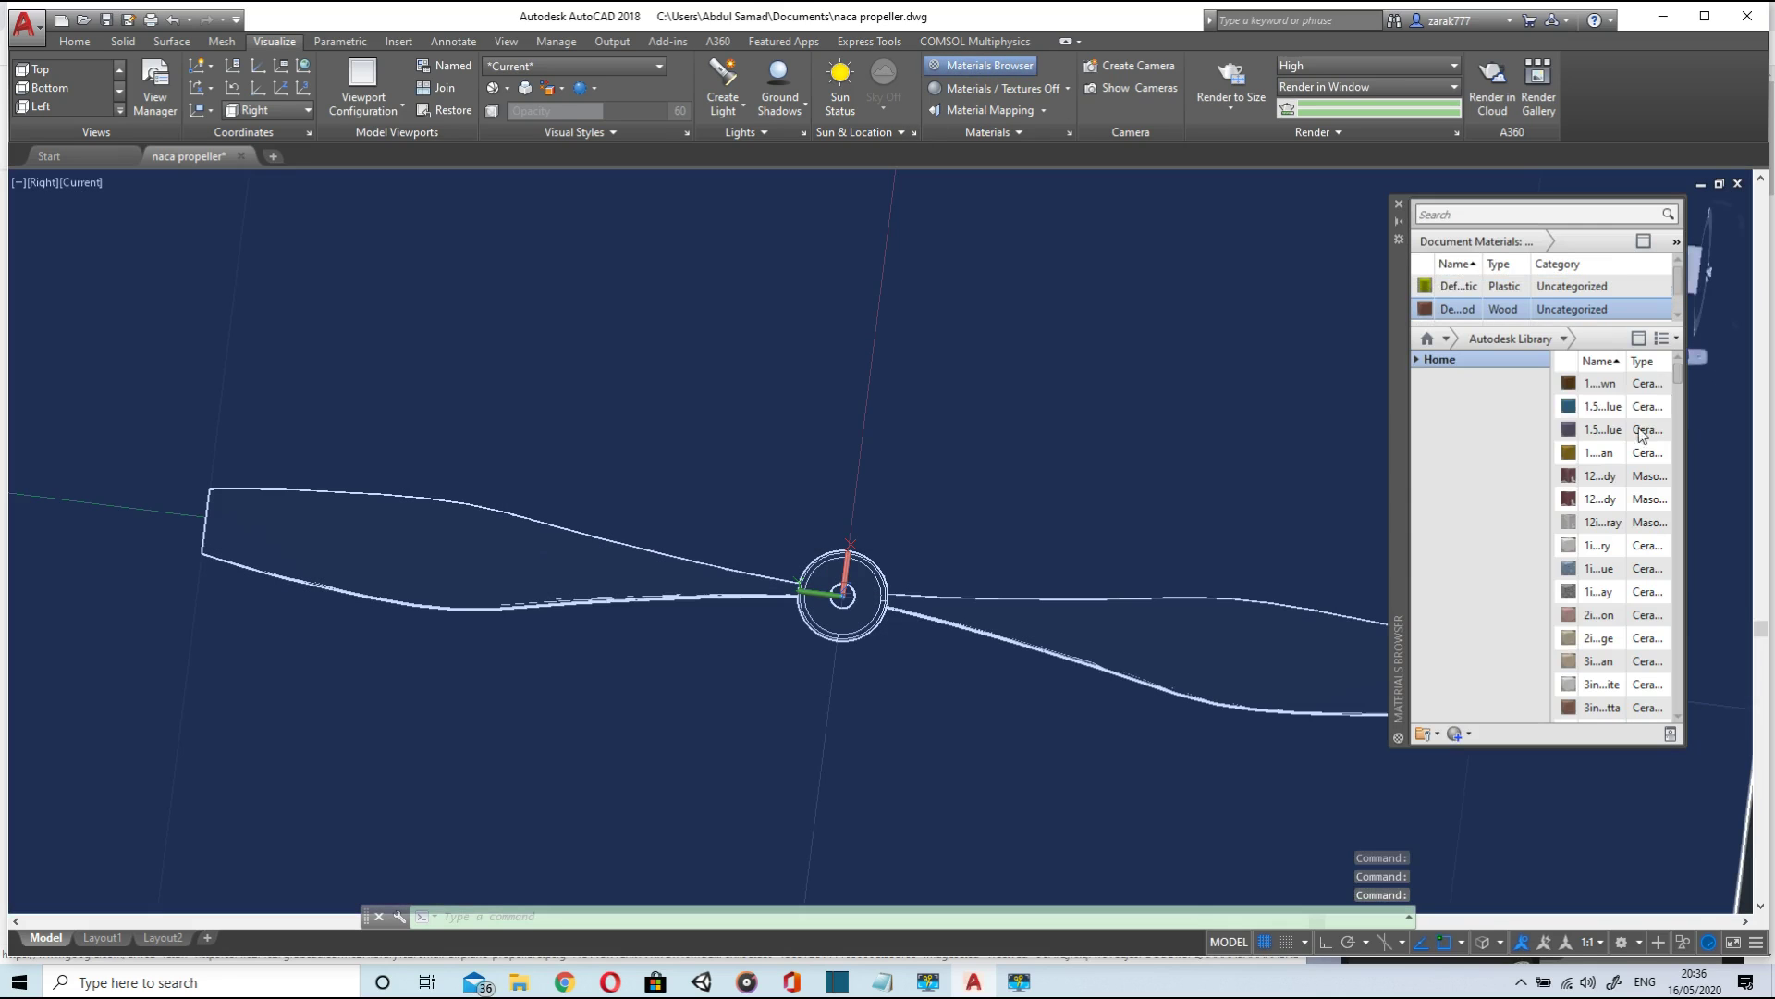
pyautogui.click(1469, 735)
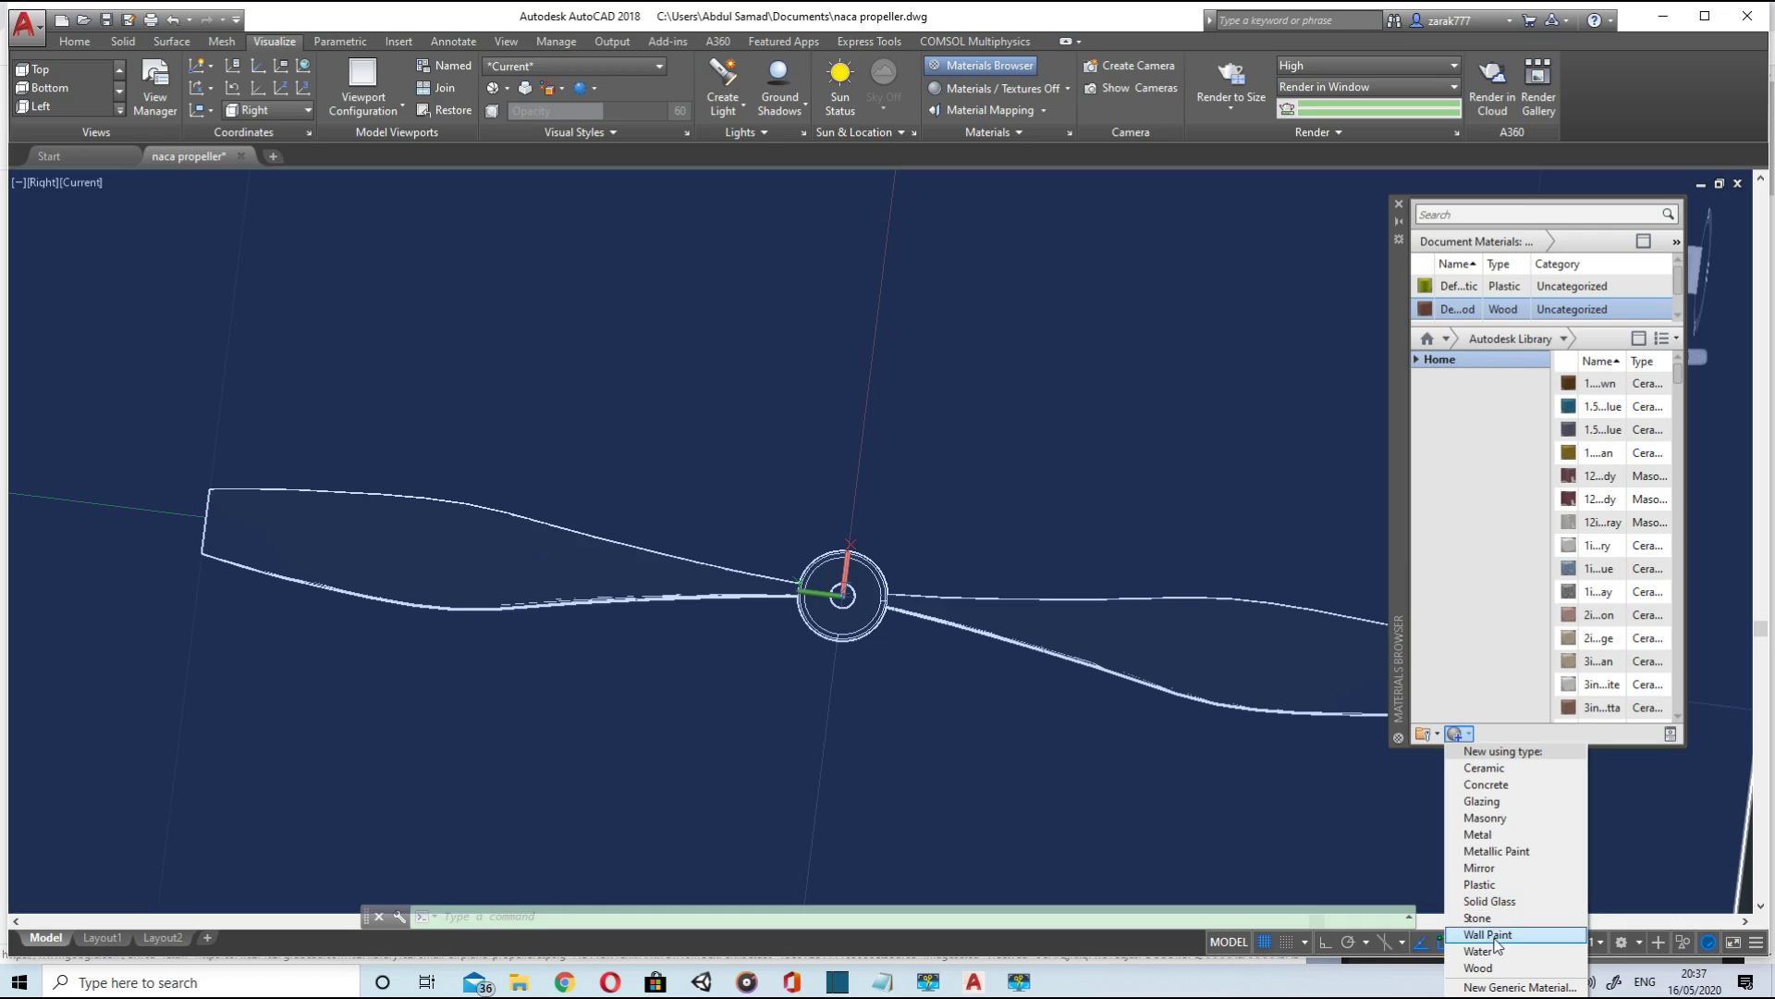
pyautogui.click(1478, 917)
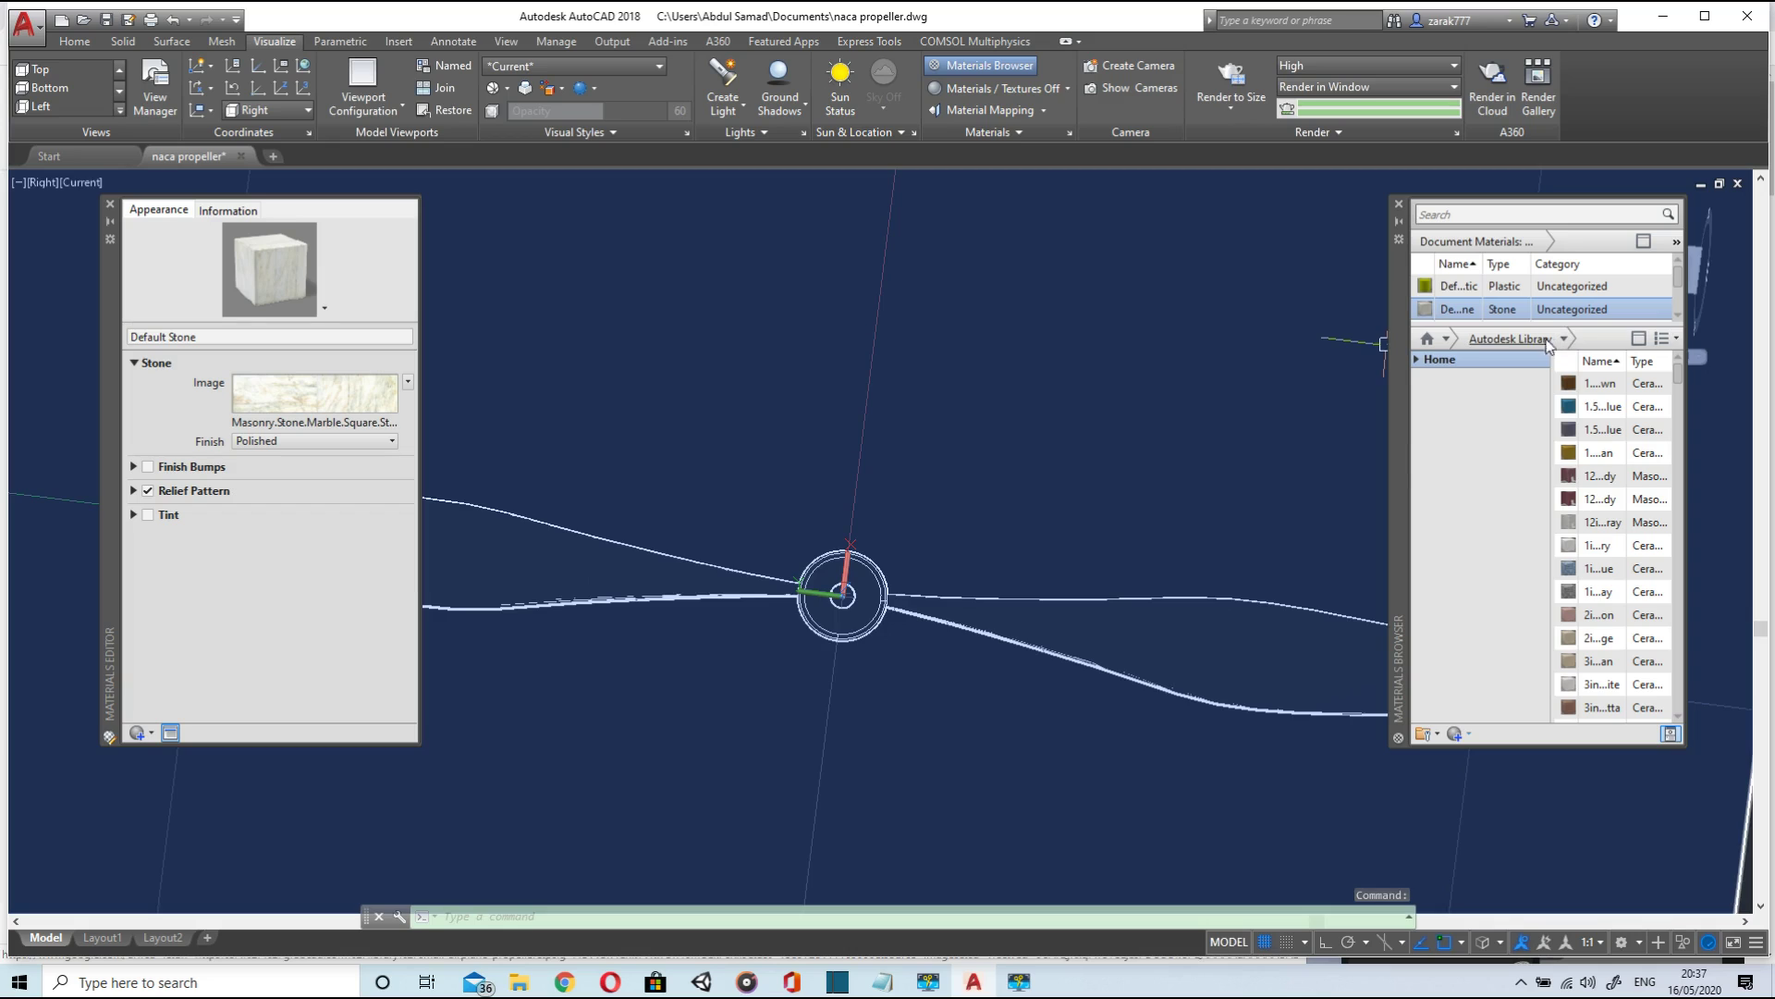
pyautogui.click(1398, 203)
pyautogui.click(109, 204)
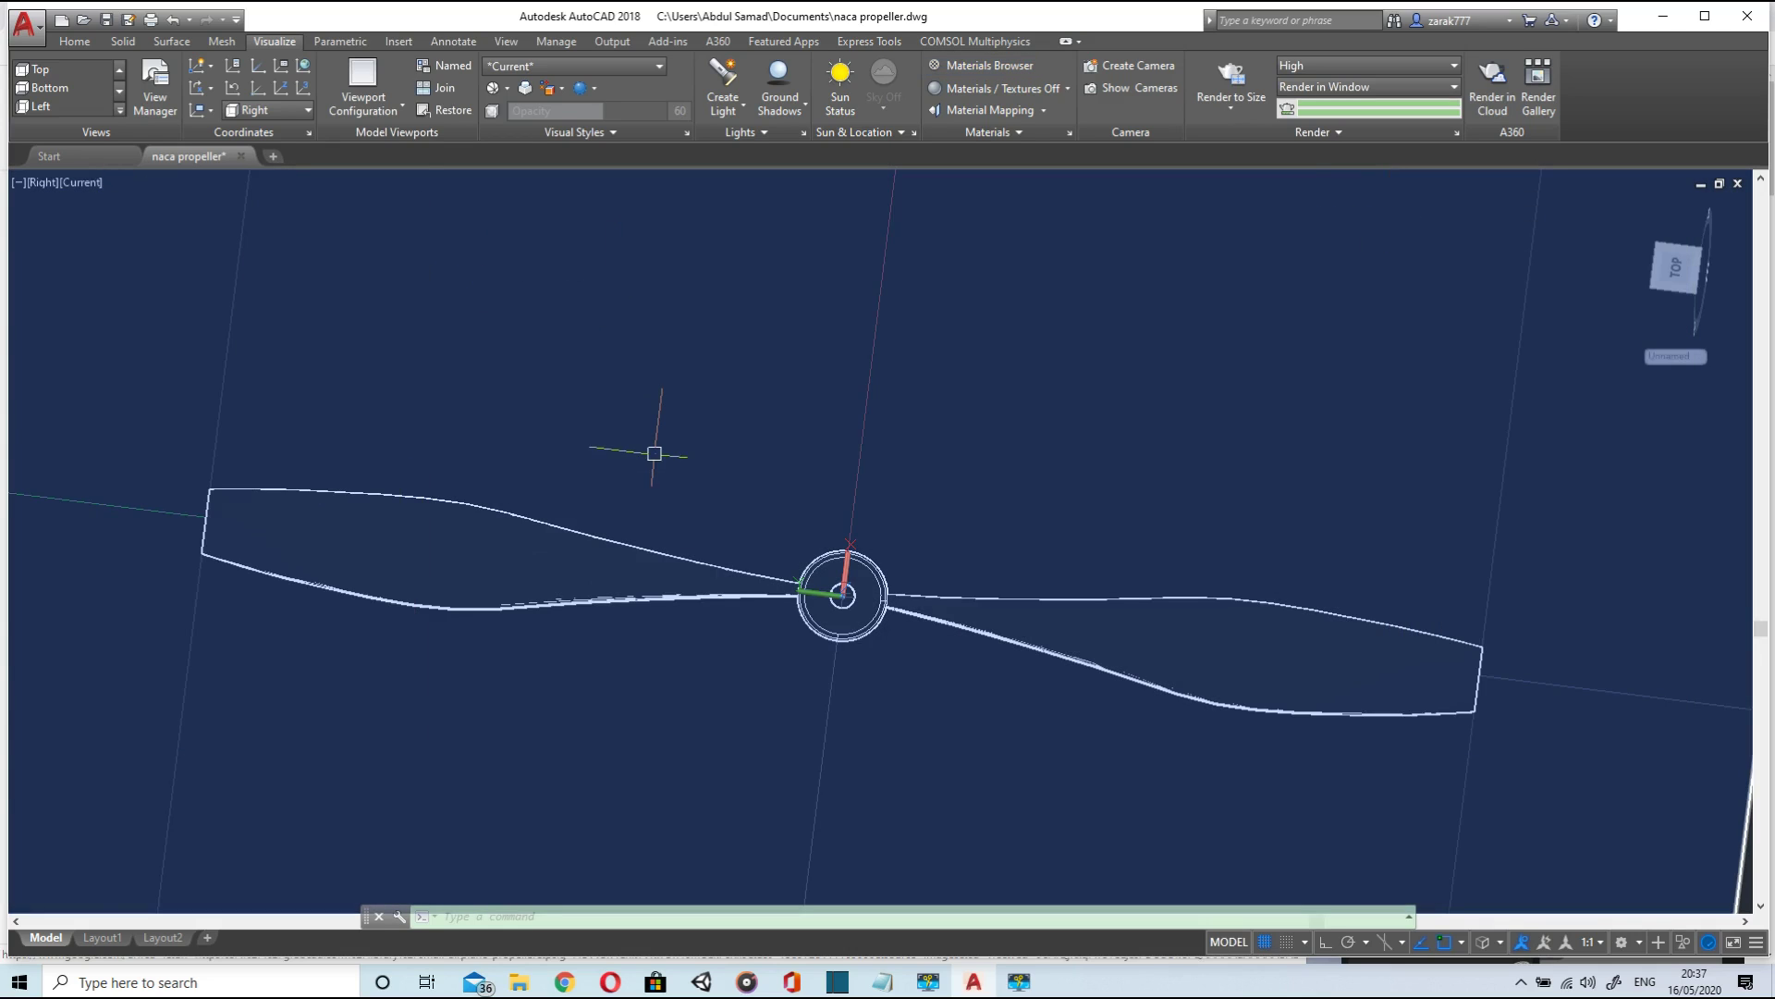
# - Undo the stray view change, orbit and zoom onto the propeller, and launch Render to Size
pyautogui.hotkey('ctrl', 'z')
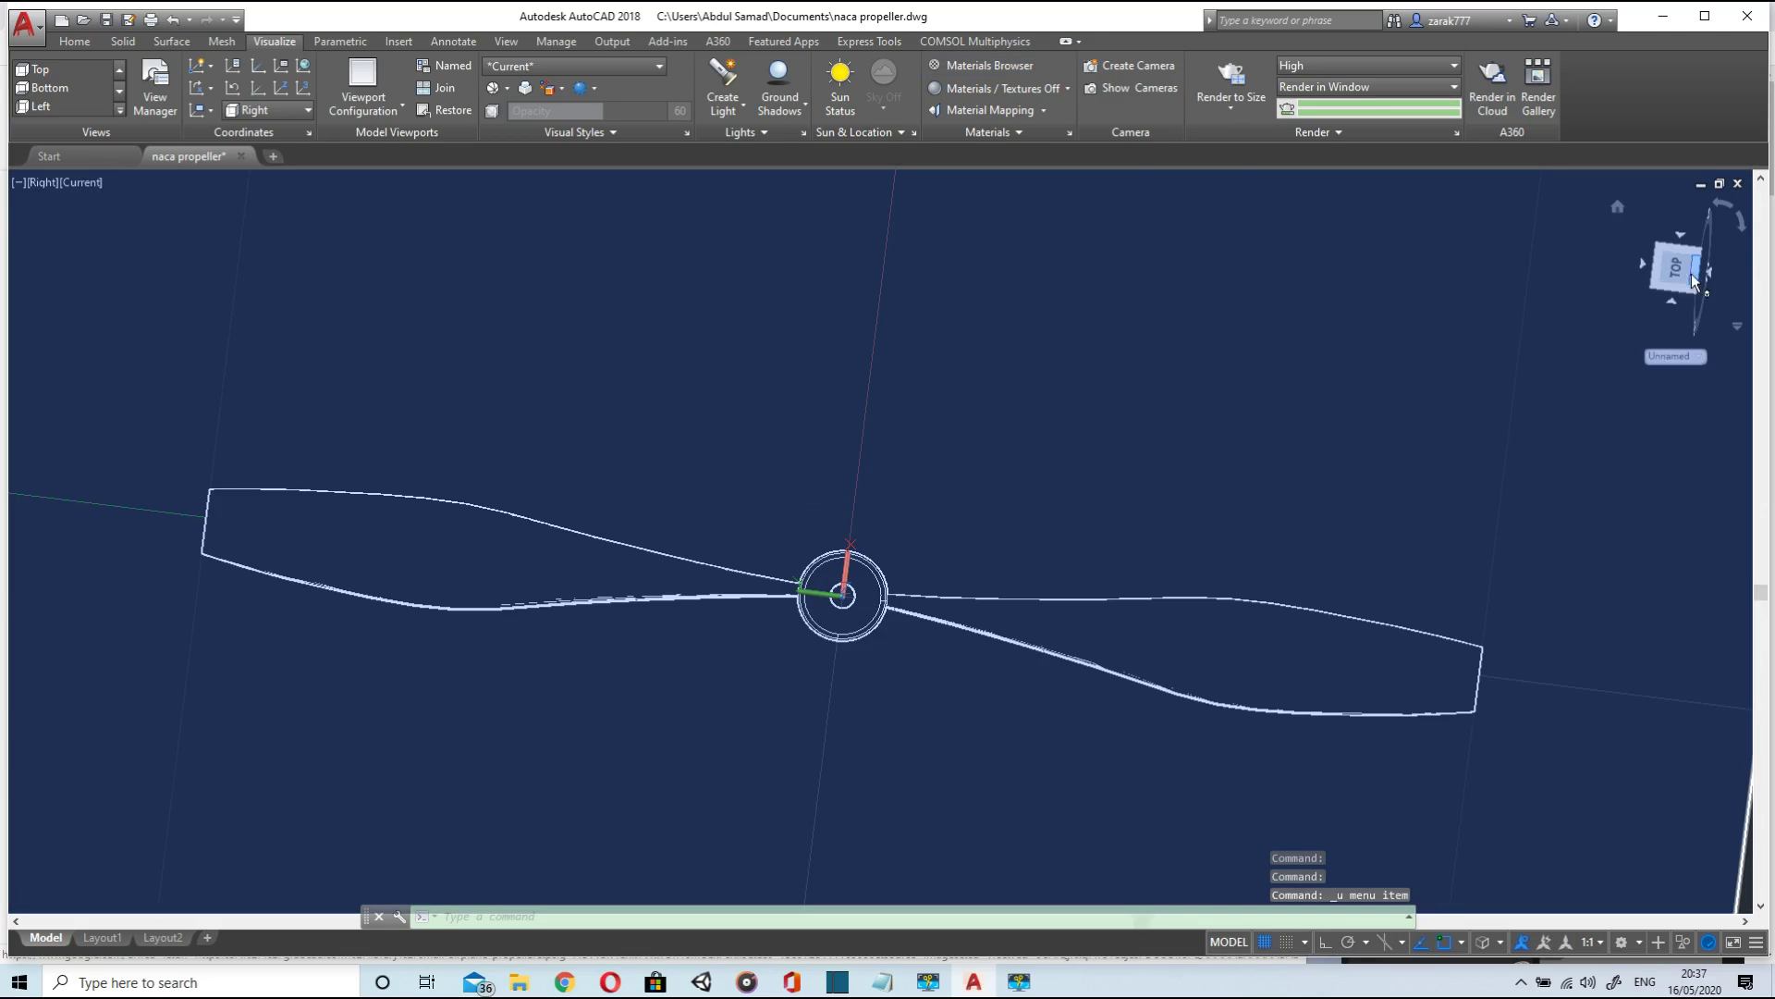
pyautogui.moveTo(1681, 278)
pyautogui.mouseDown()
pyautogui.moveTo(1692, 231)
pyautogui.moveTo(1015, 554)
pyautogui.mouseUp()
pyautogui.scroll(3, 1038, 369)
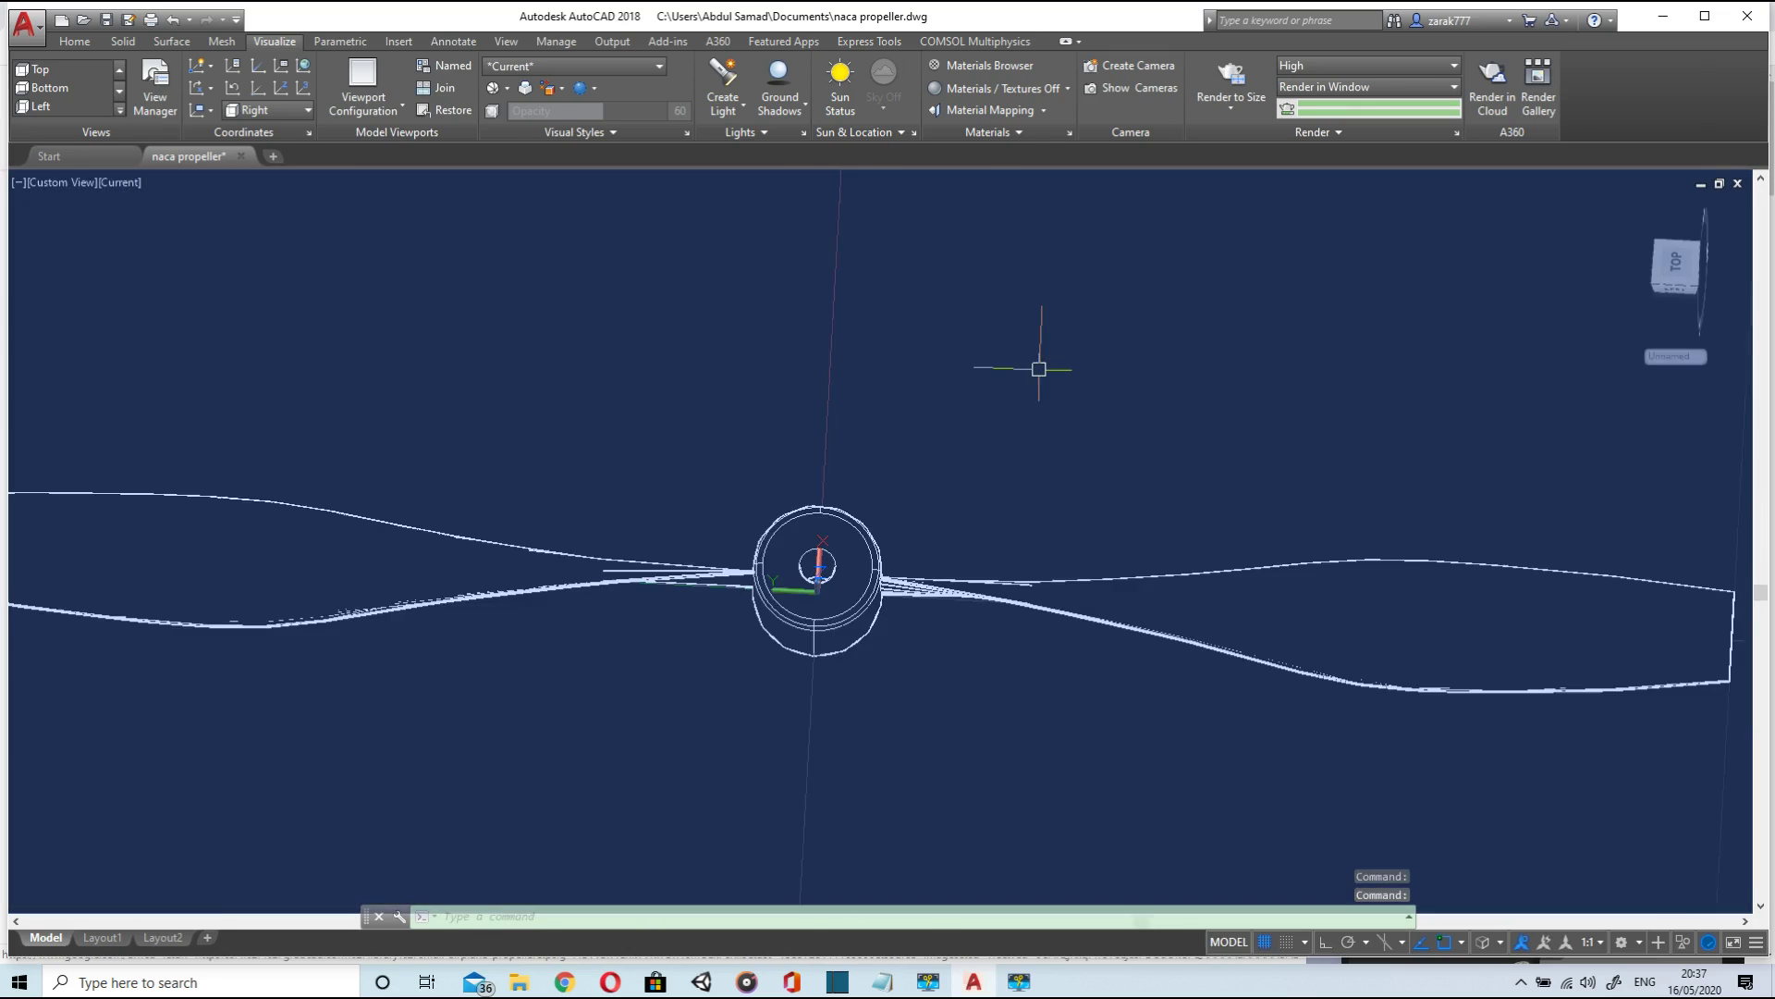
pyautogui.scroll(-2, 1042, 372)
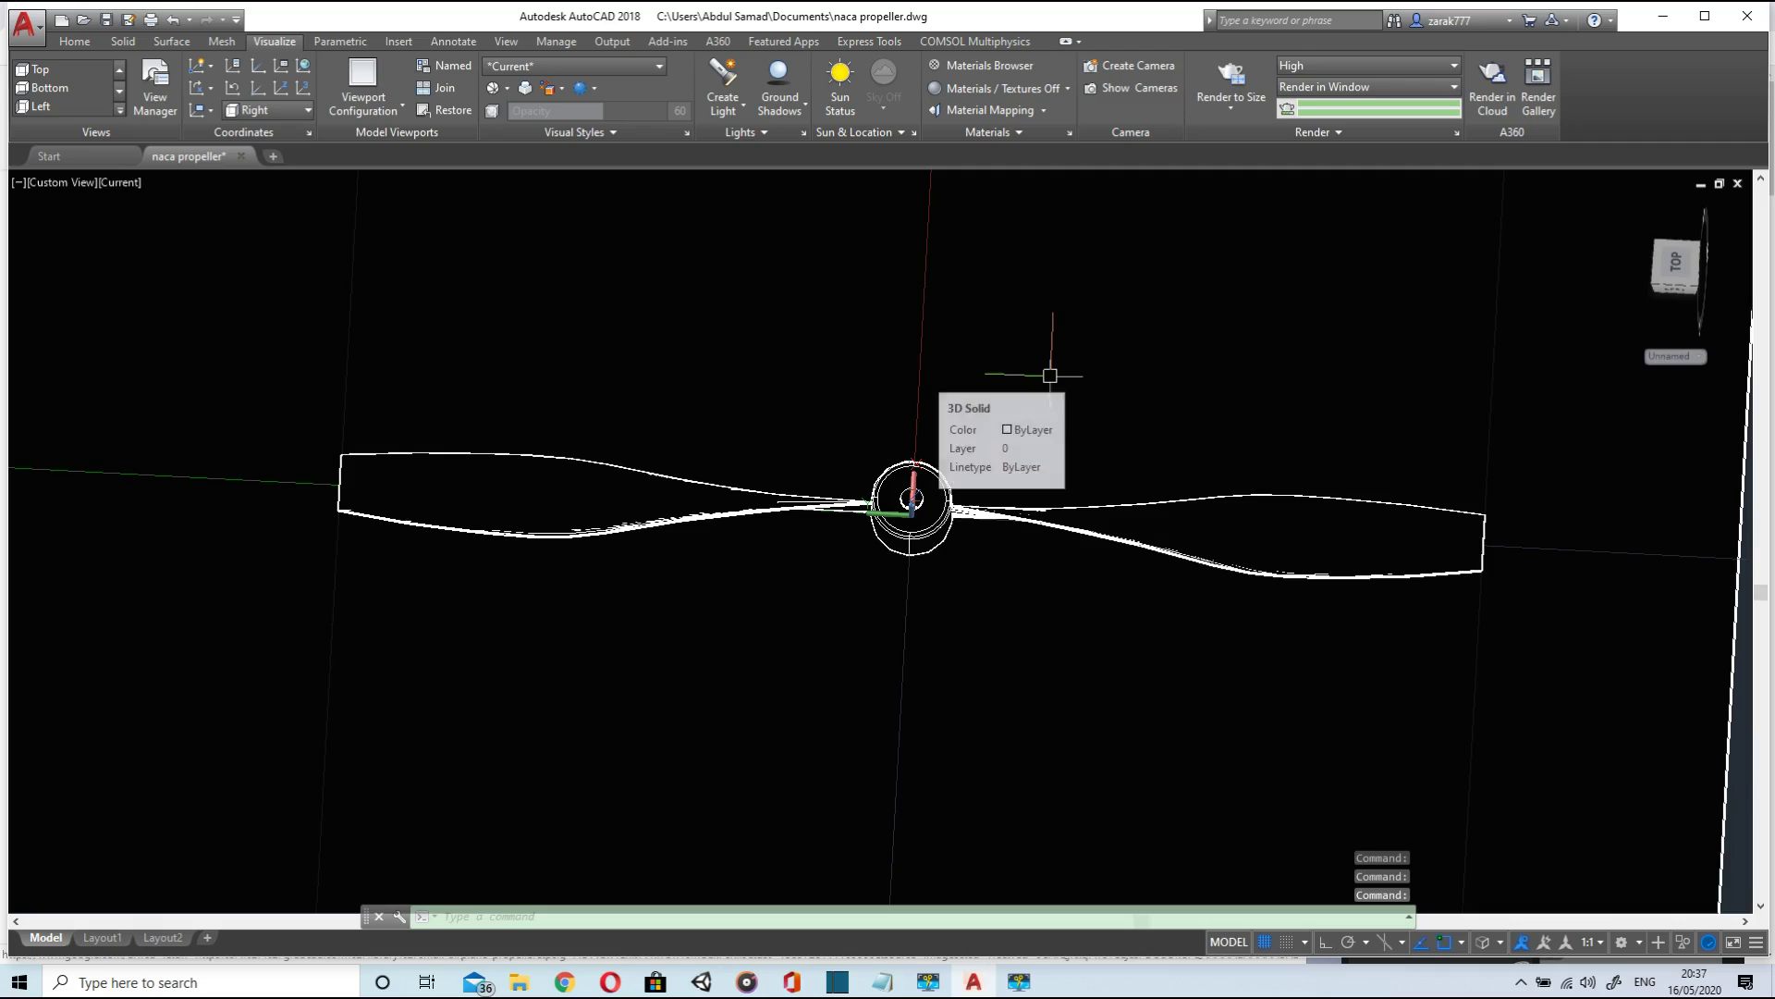
pyautogui.scroll(1, 1047, 375)
pyautogui.click(1213, 83)
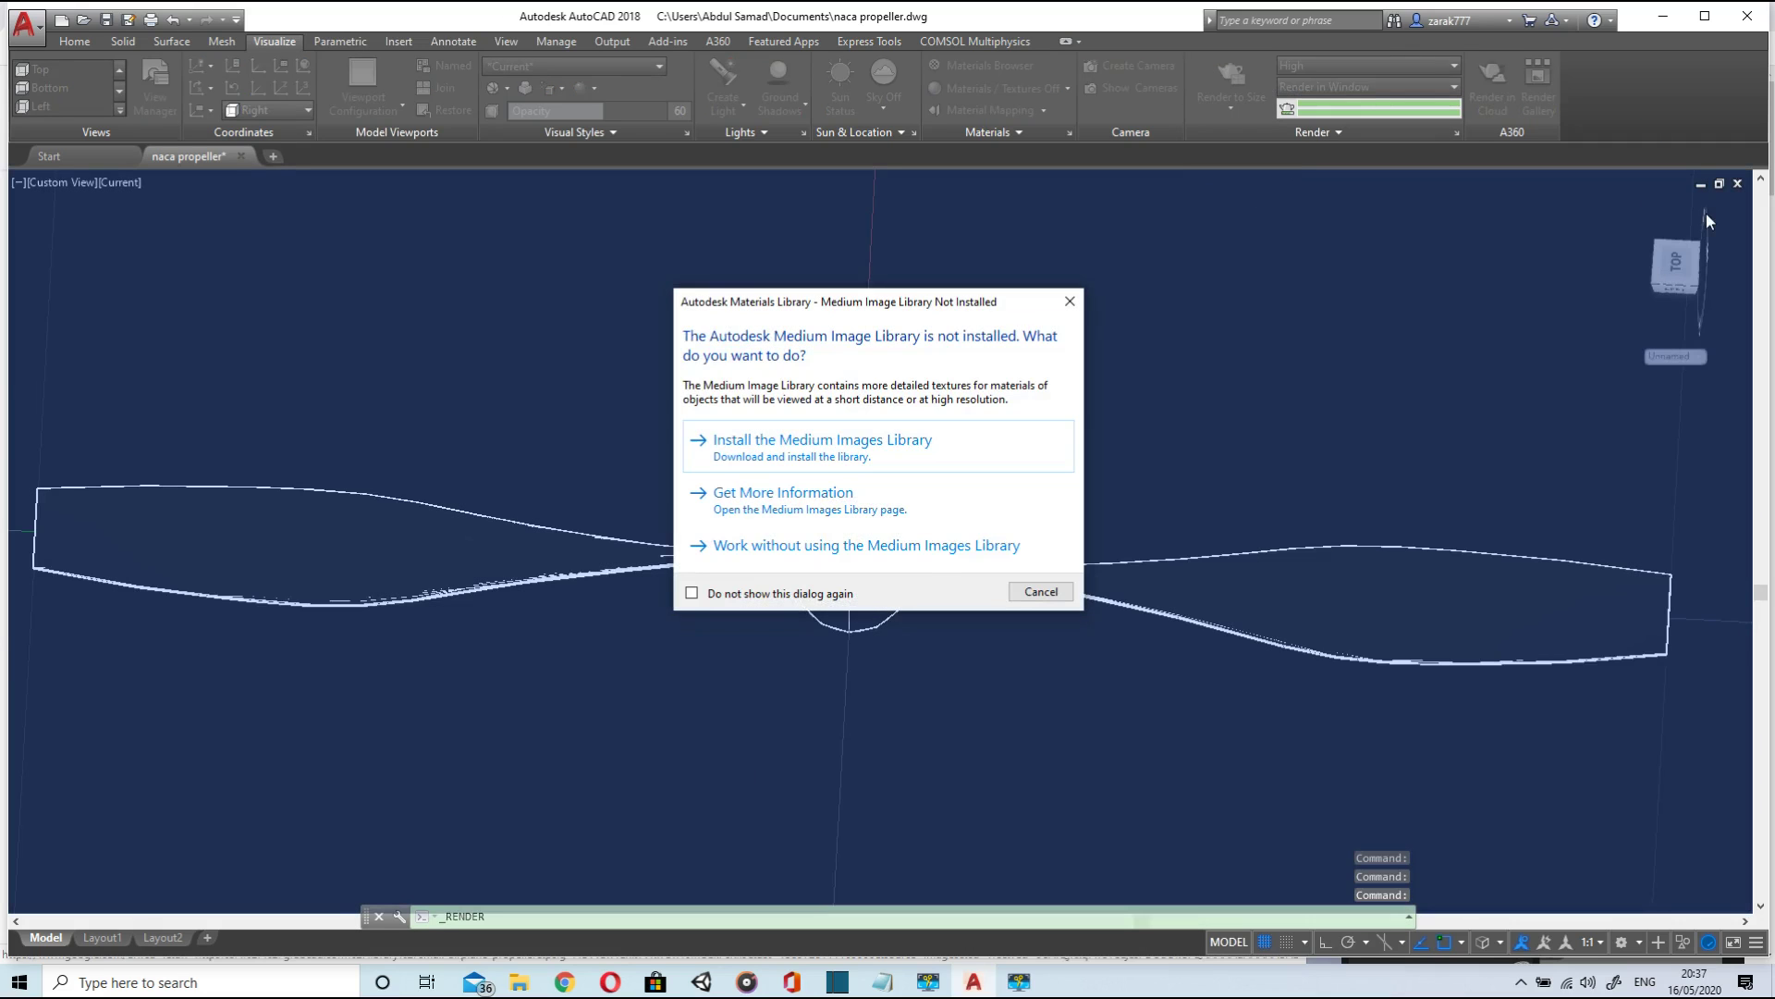
# - Choose to work without the Medium Images Library so the render proceeds
pyautogui.click(936, 557)
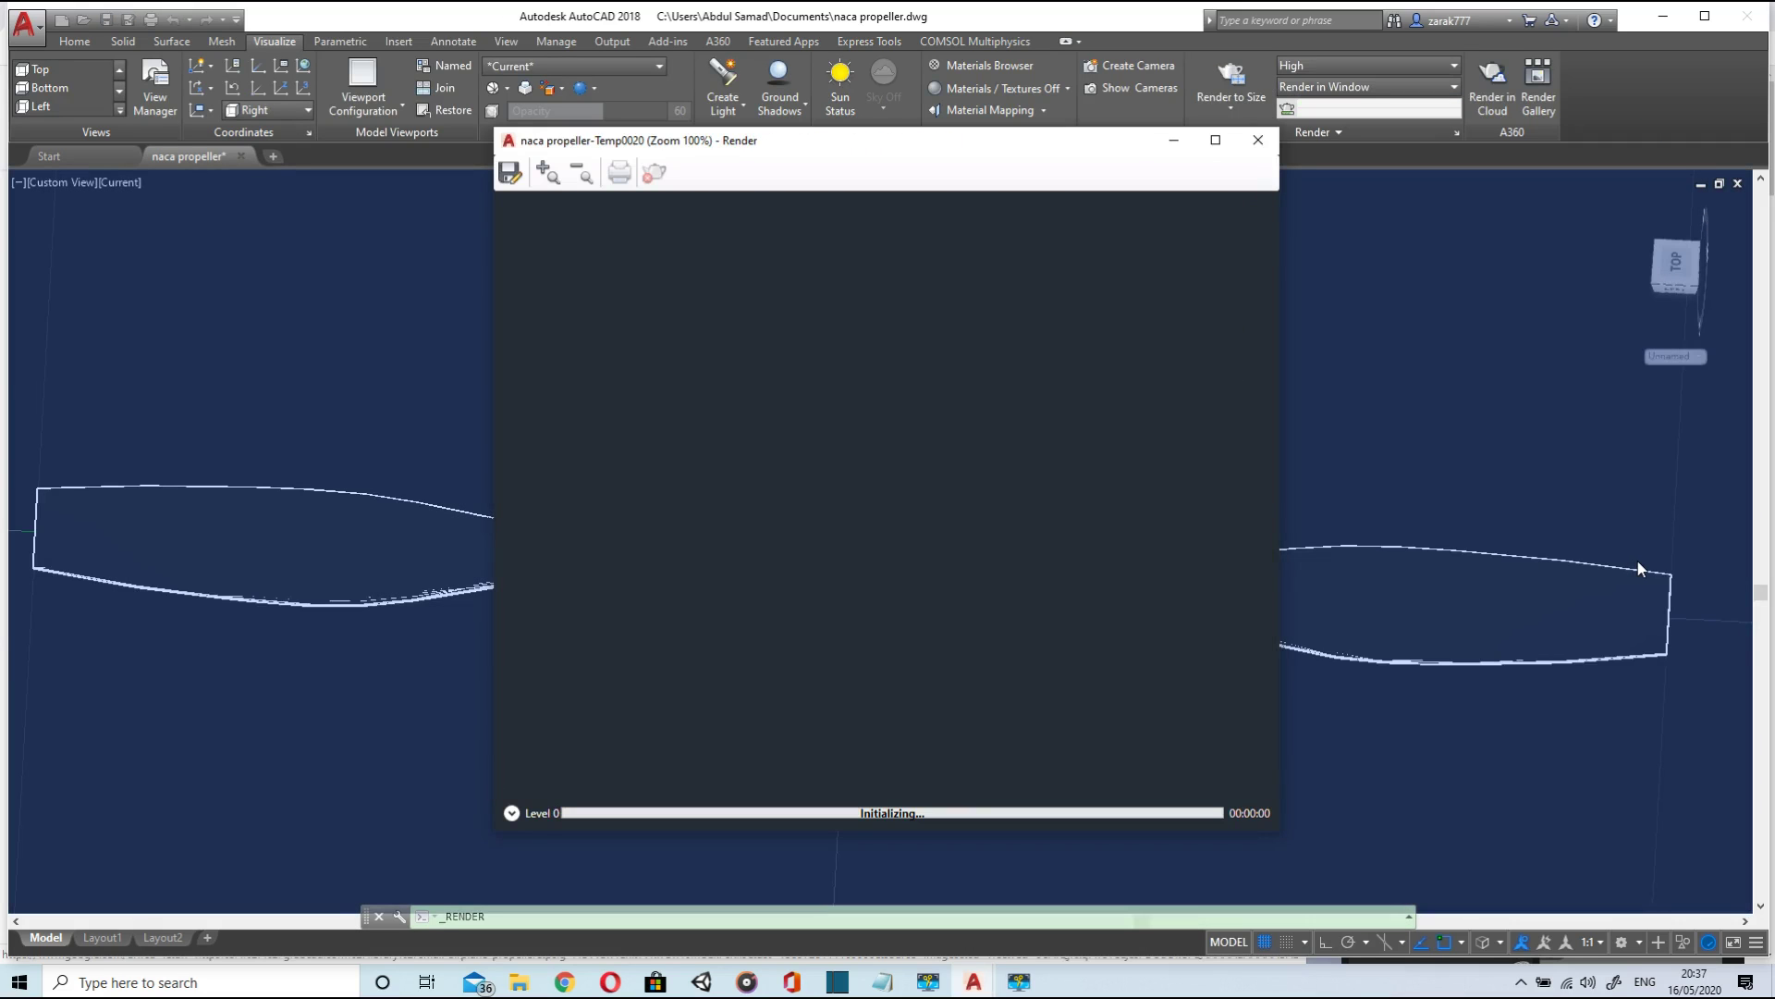